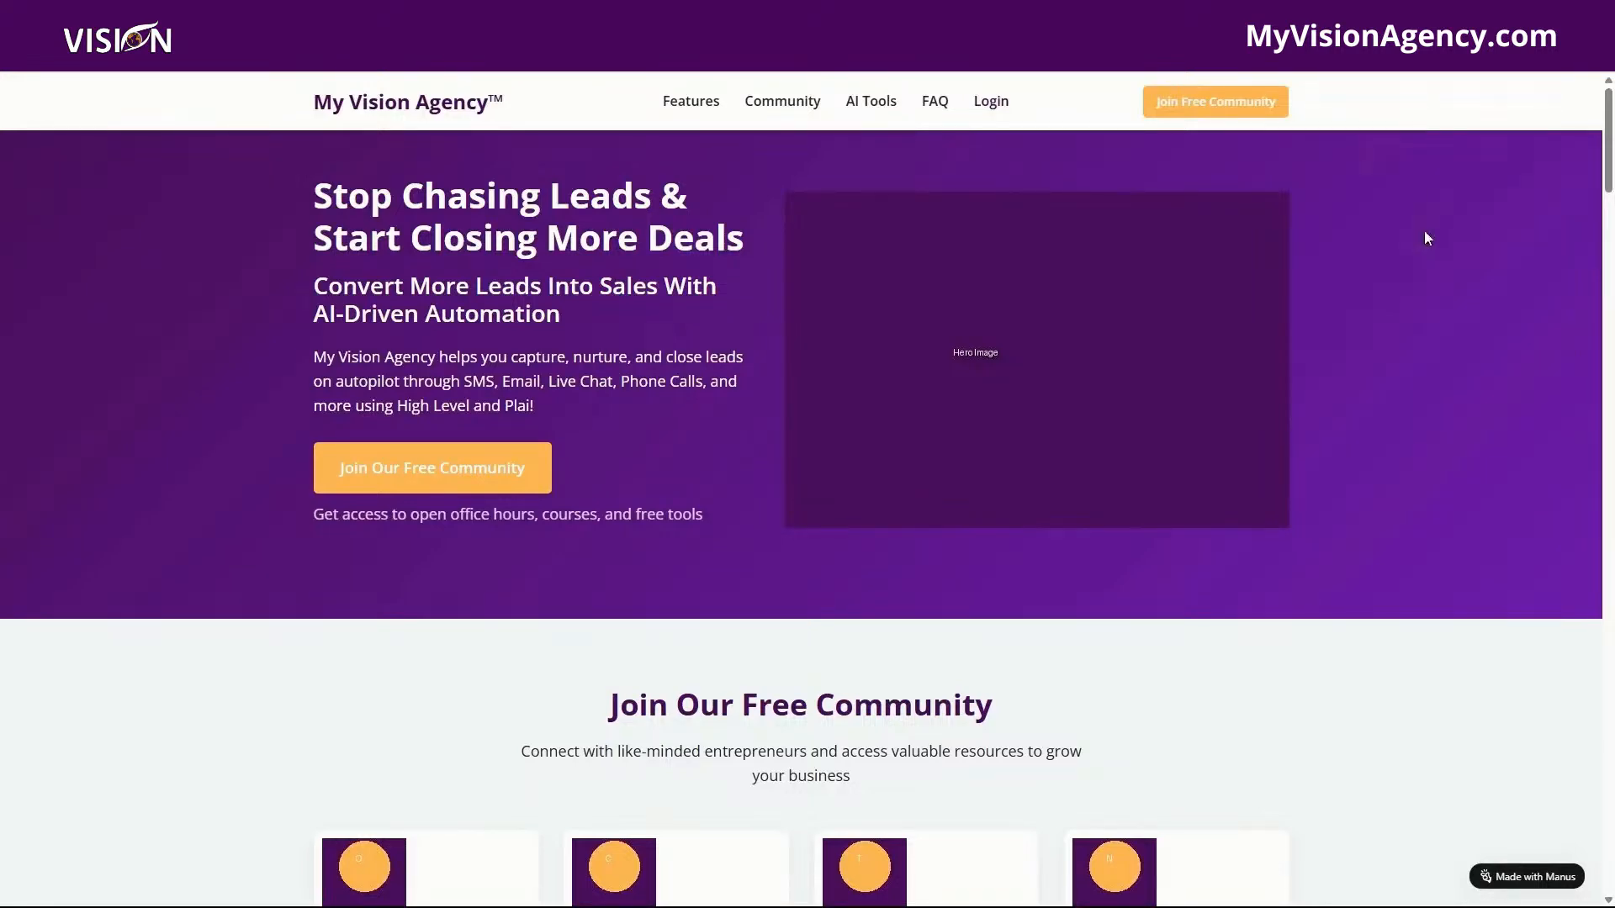
# - Review the reference design, and look through the rebuilt home page from the hero section to the footer
pyautogui.scroll(-9, 1417, 234)
pyautogui.scroll(-14, 1417, 234)
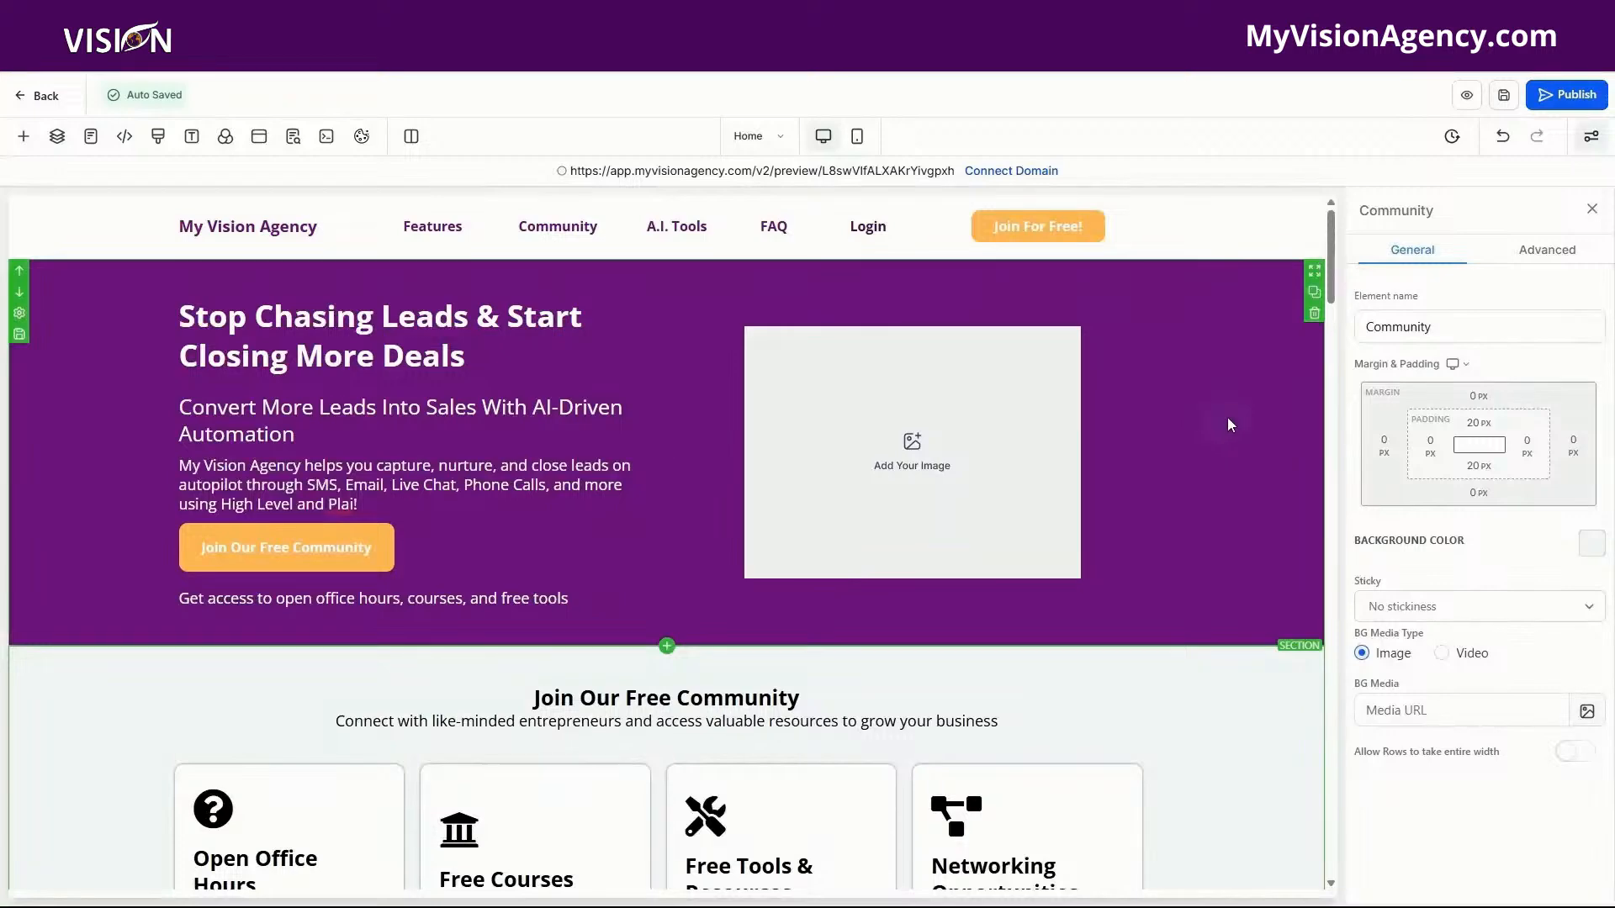
pyautogui.scroll(-10, 1251, 381)
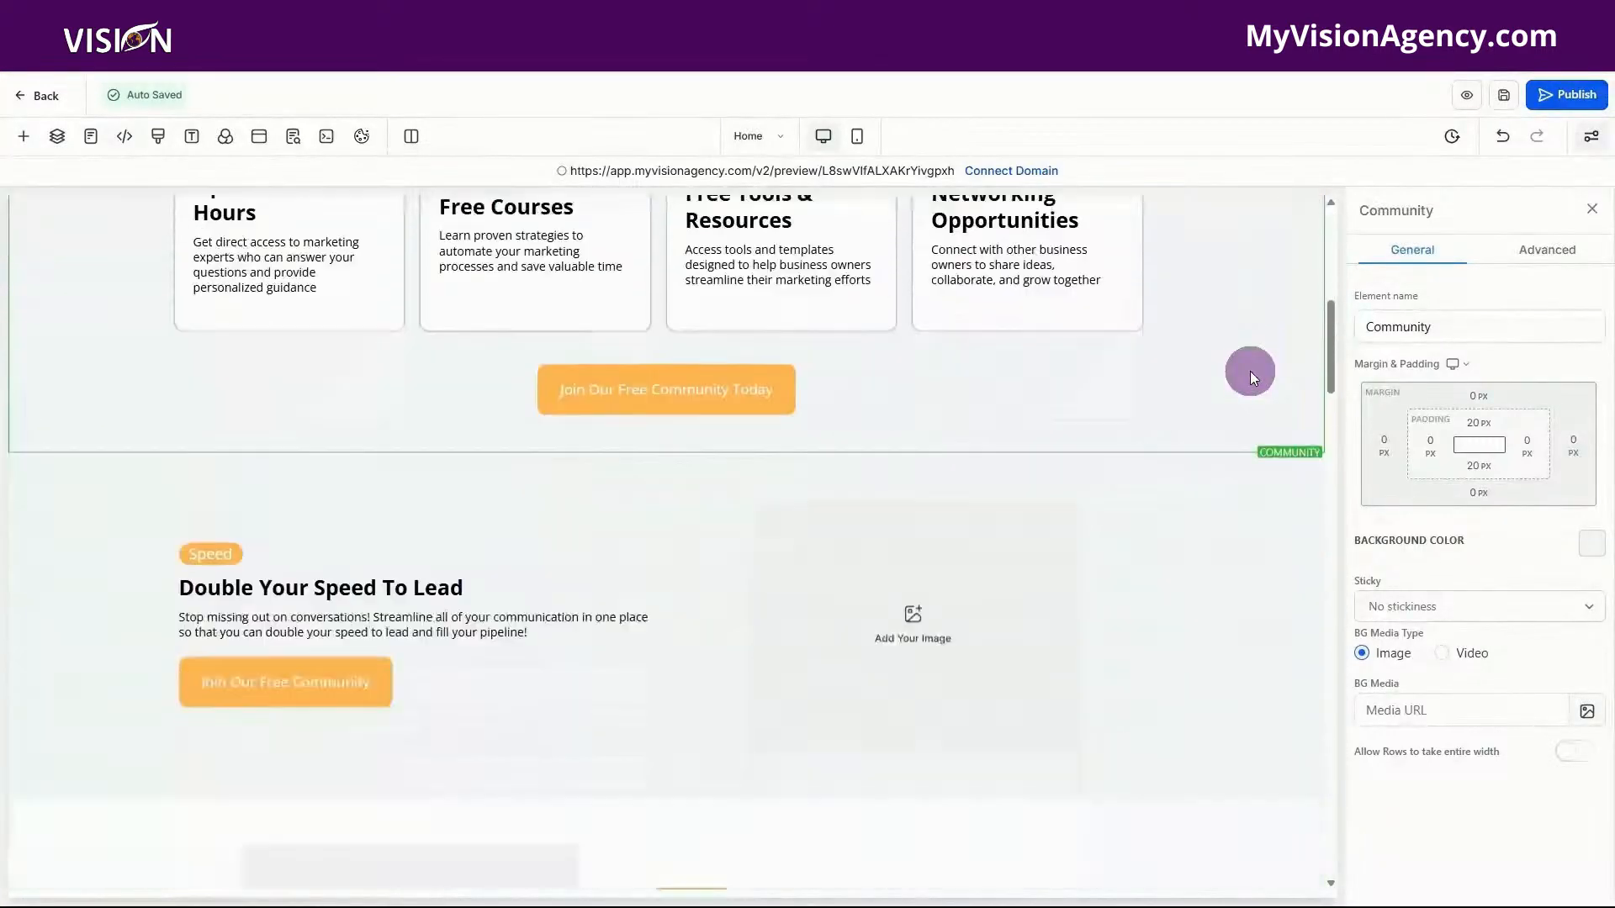
pyautogui.scroll(-15, 1250, 371)
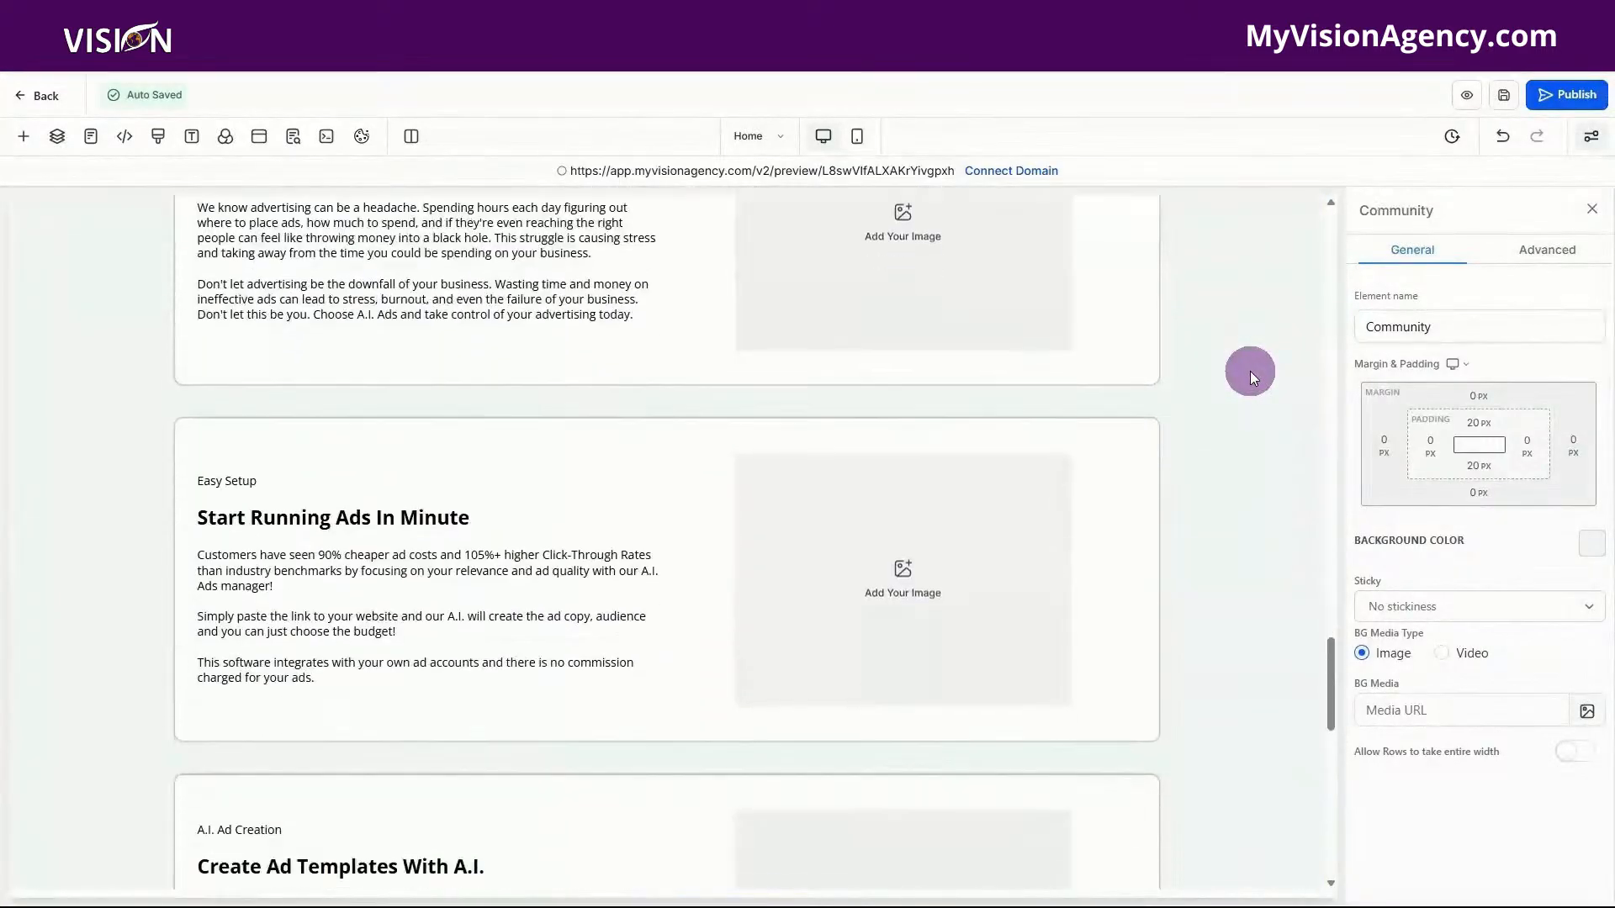
pyautogui.scroll(-5, 1250, 371)
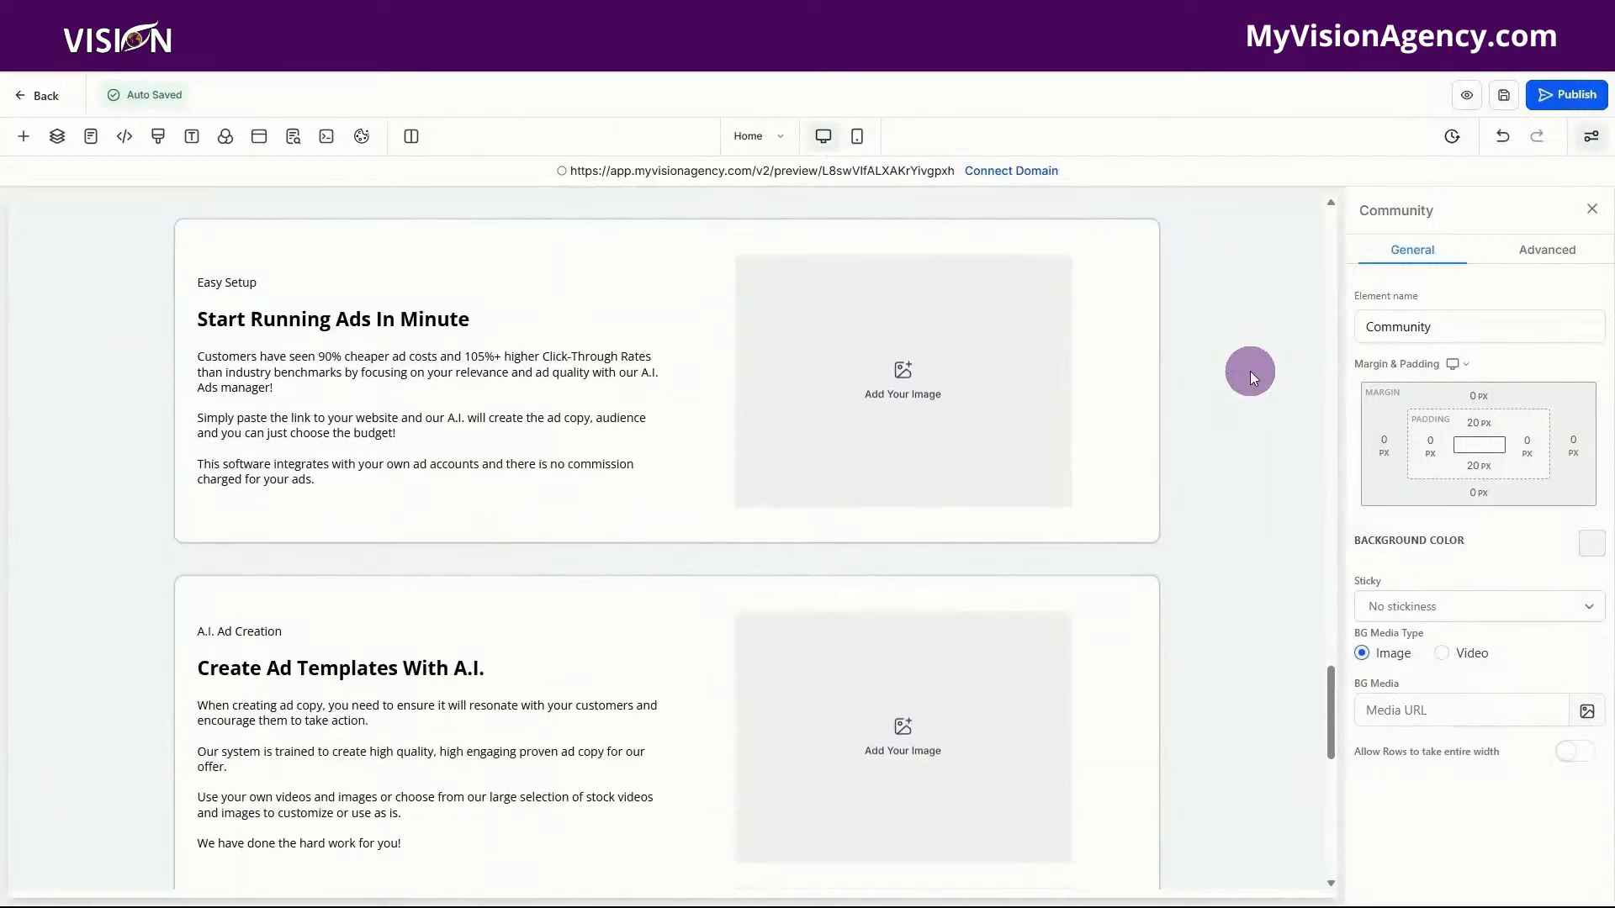
pyautogui.scroll(-6, 1250, 371)
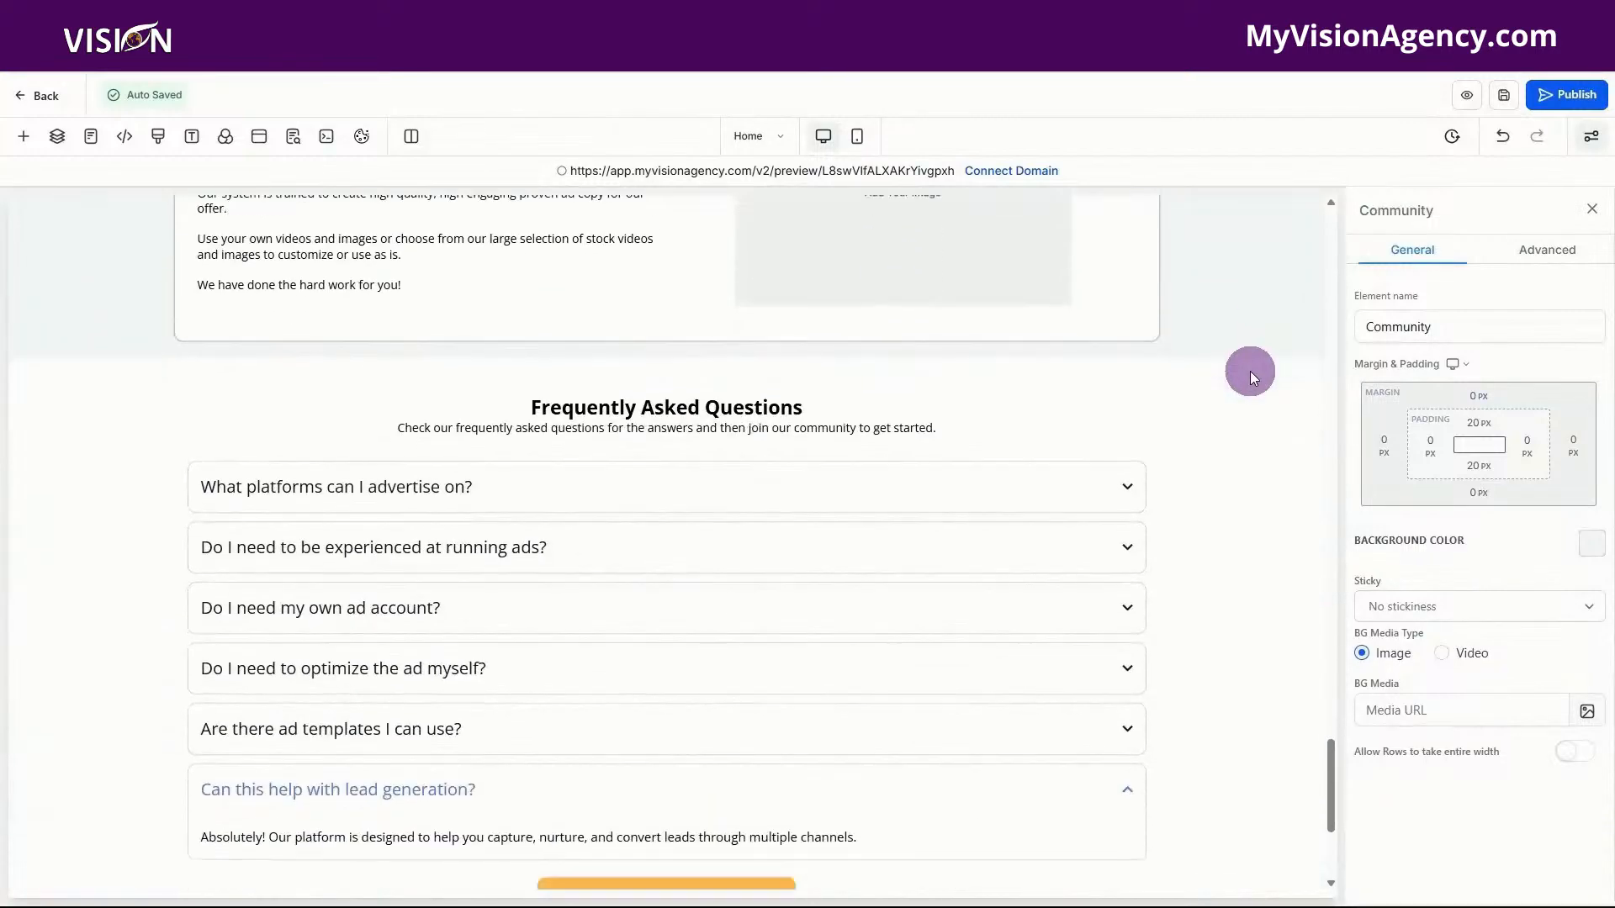
pyautogui.scroll(-1, 1250, 371)
pyautogui.scroll(-1, 1250, 371)
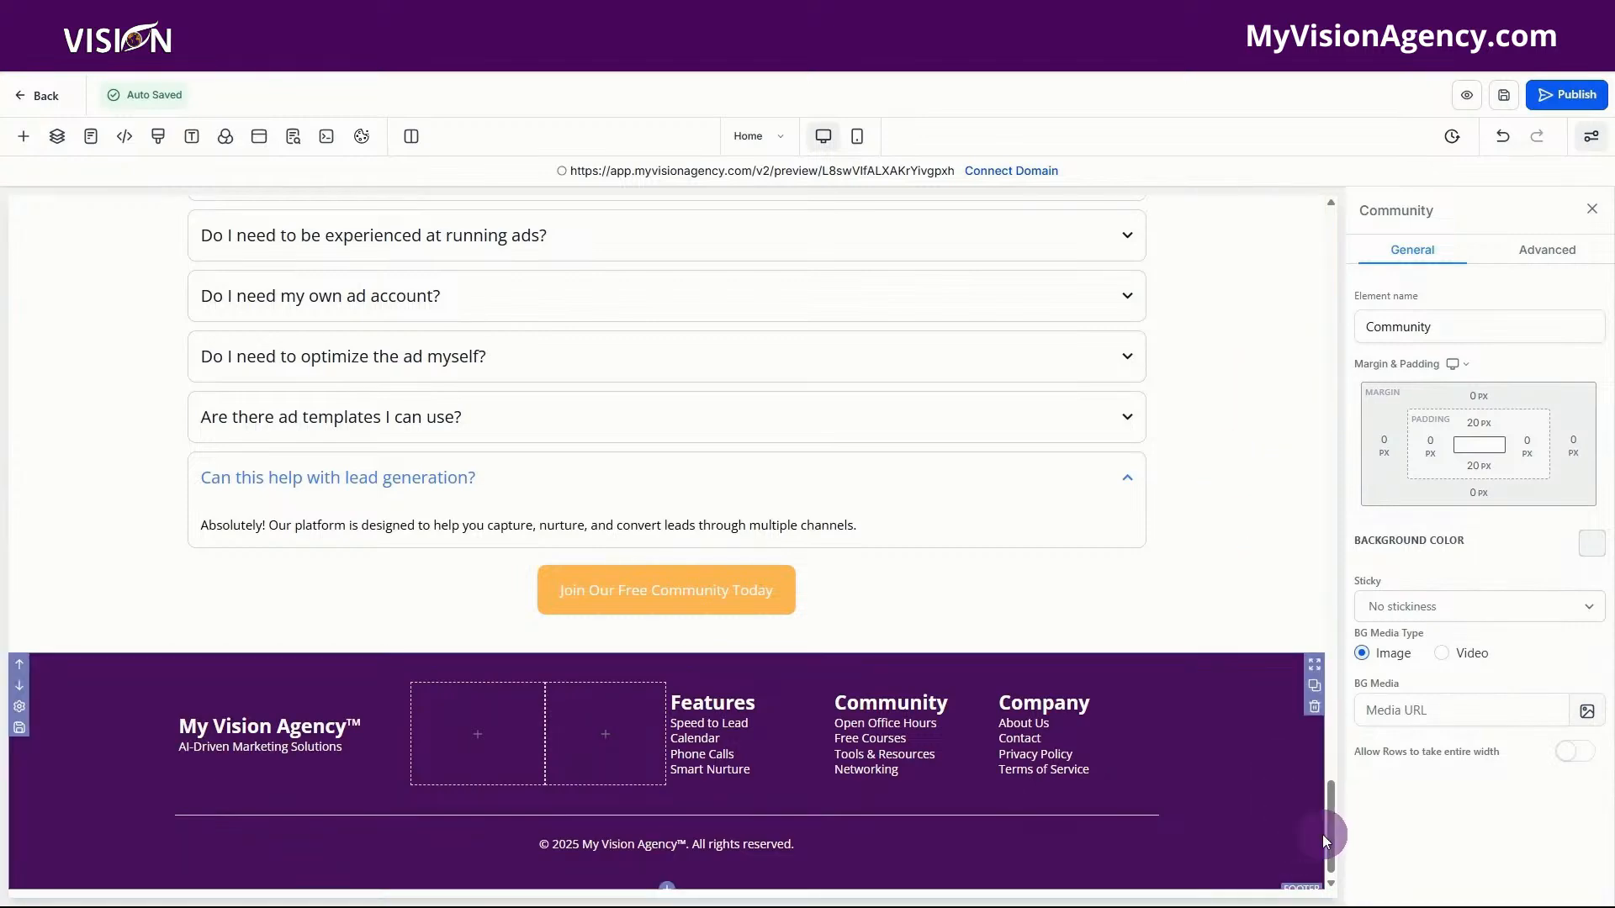
pyautogui.moveTo(1335, 838); pyautogui.dragTo(1327, 257)
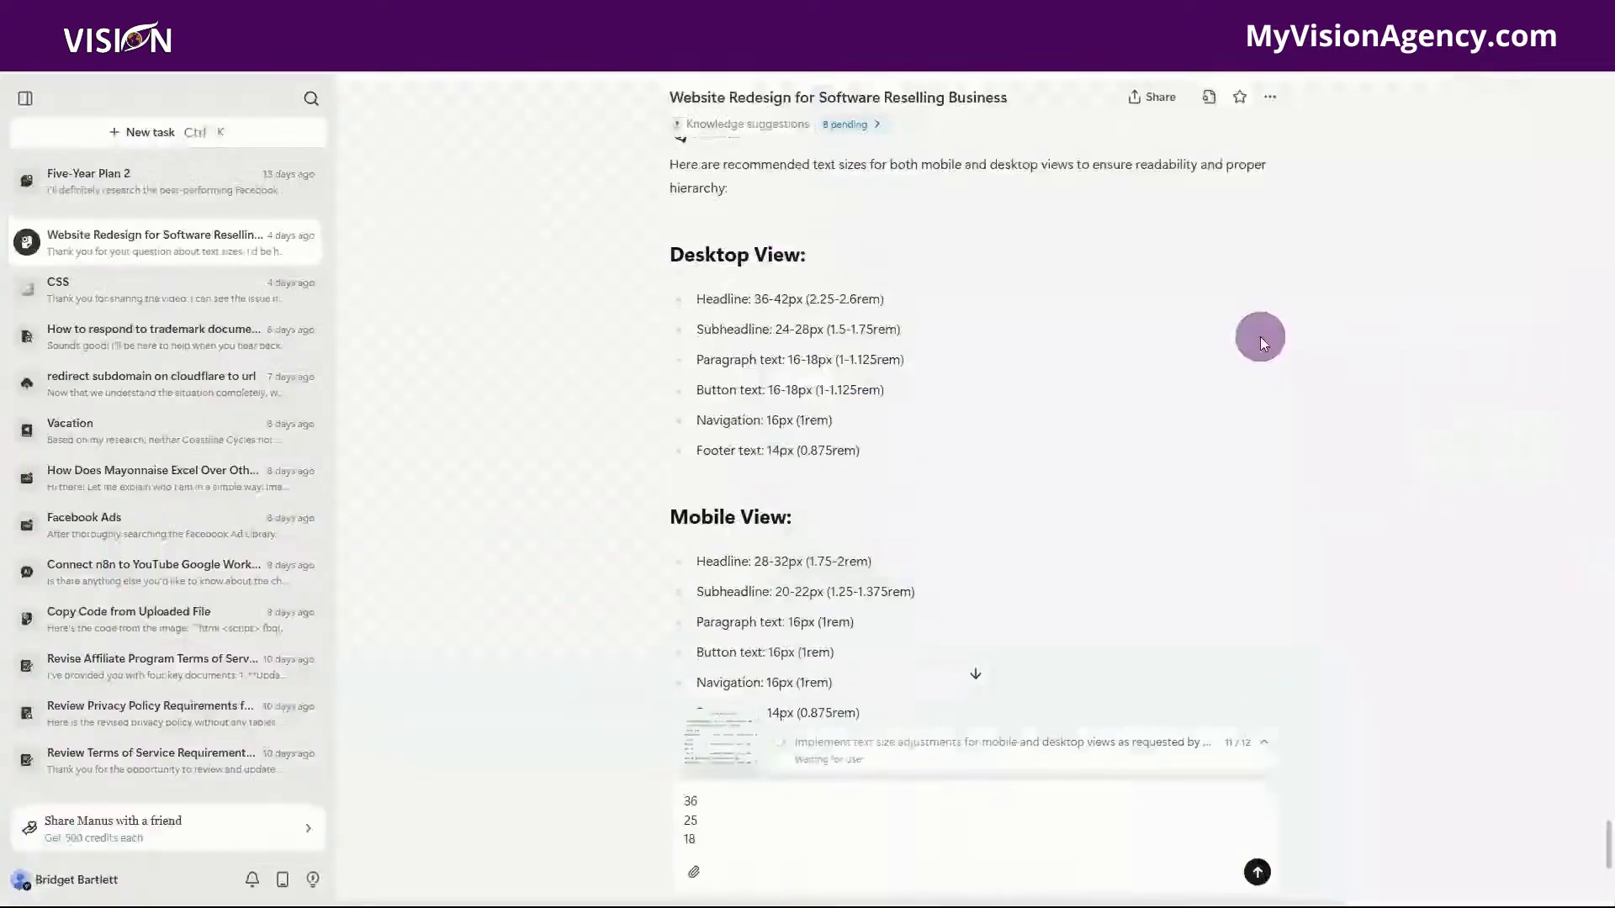
# - Examine the recommended desktop and mobile text sizes in the Website Redesign chat, highlighting the desktop headline and subheadline ranges
pyautogui.scroll(-2, 1319, 364)
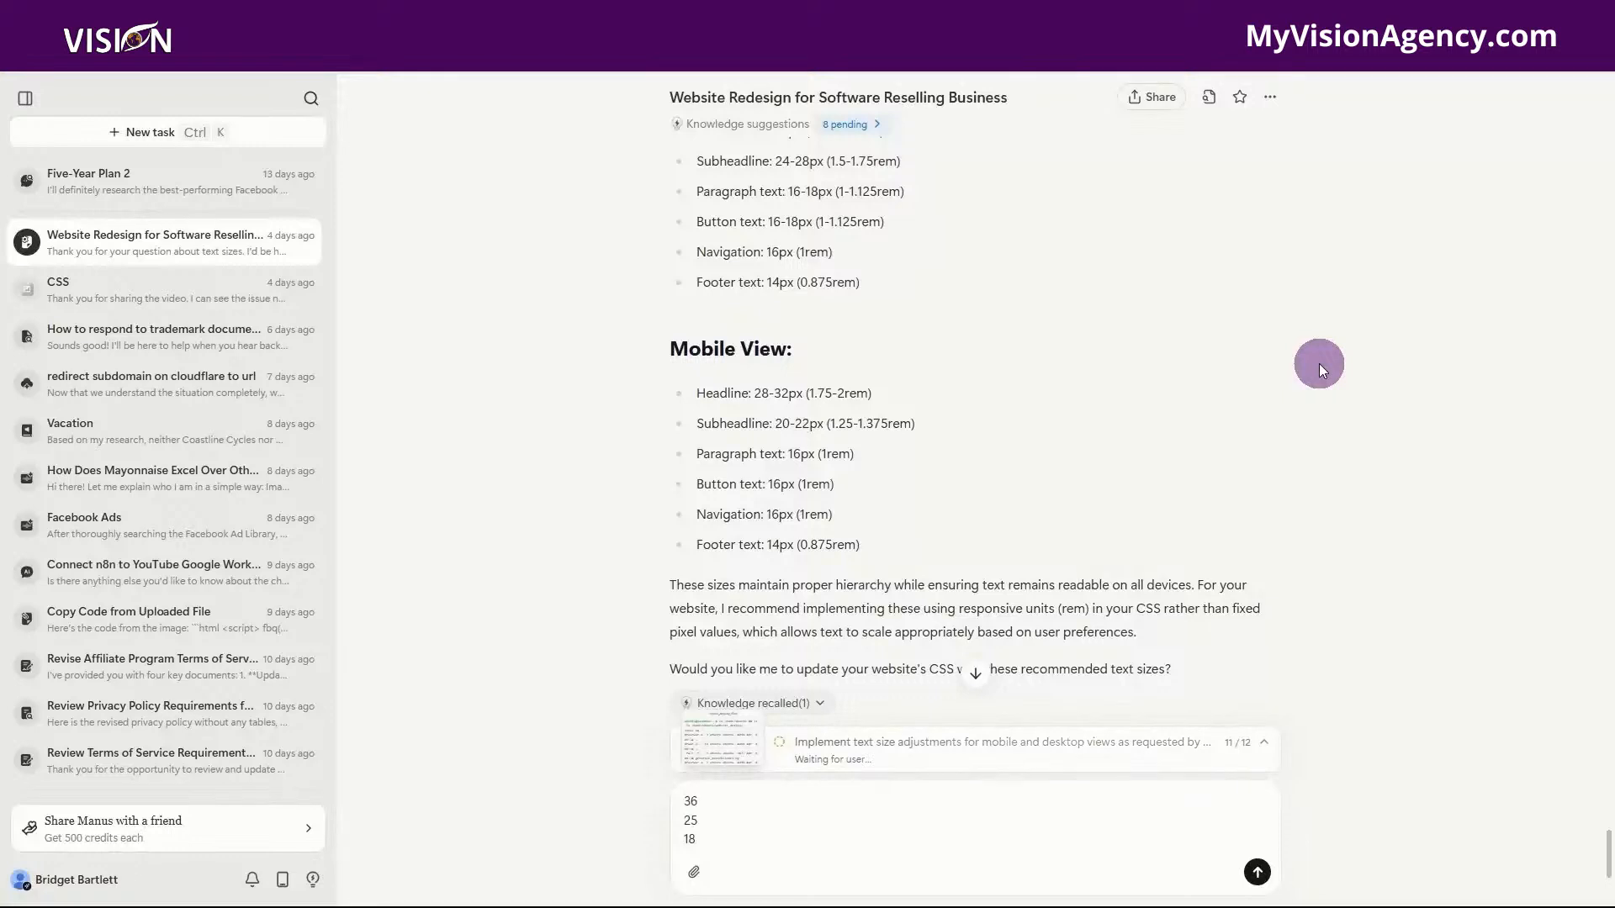
pyautogui.scroll(1, 1329, 366)
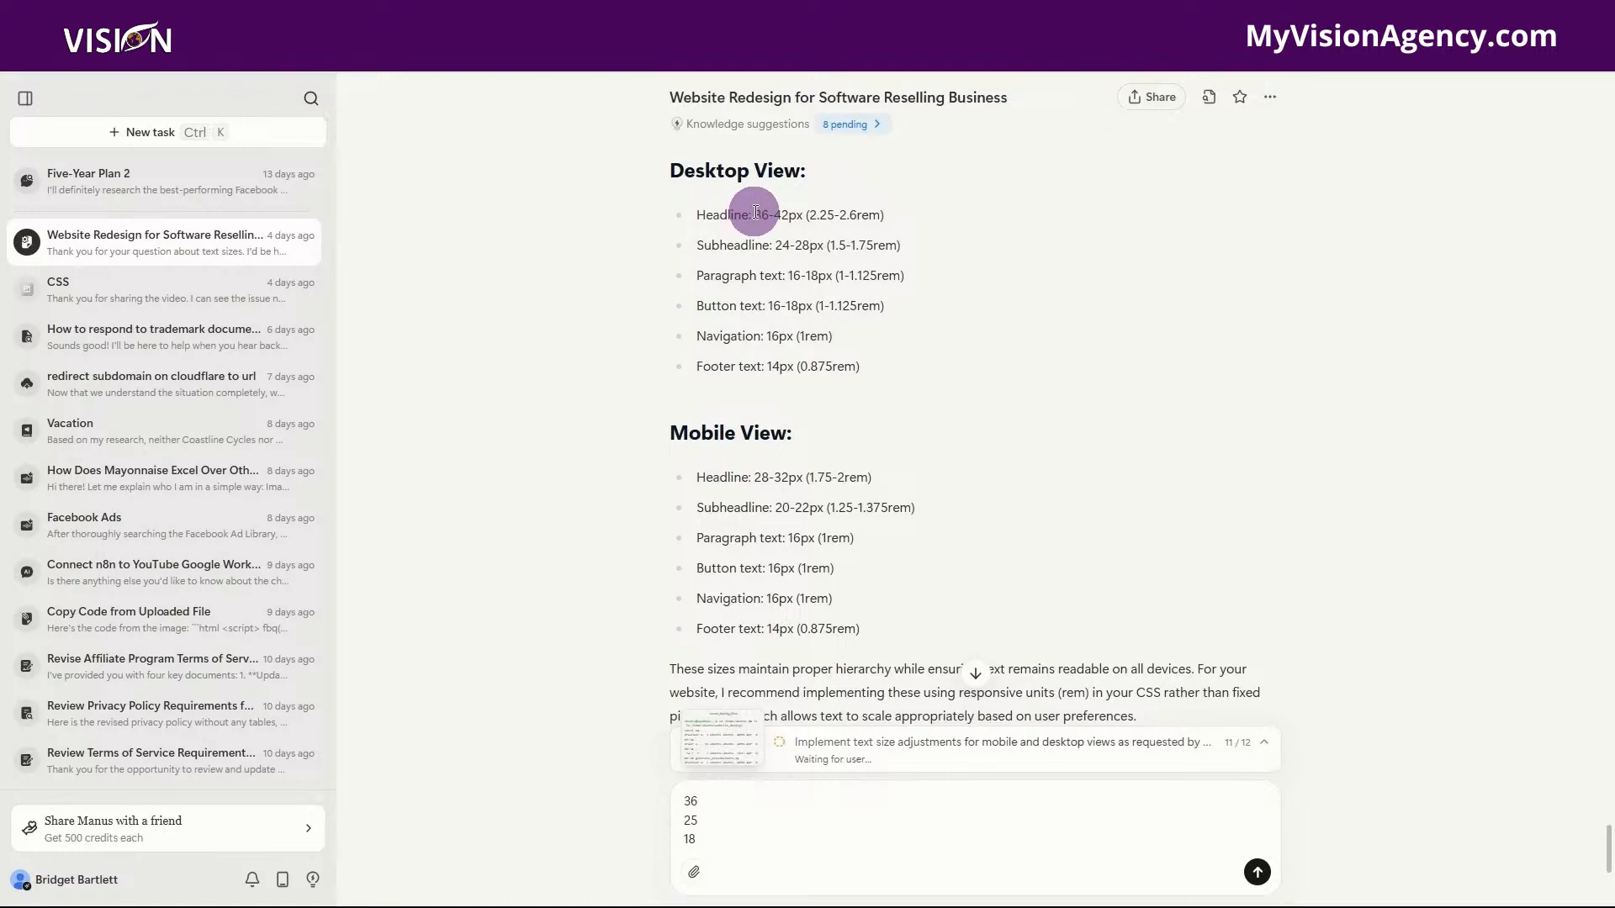
pyautogui.moveTo(755, 215); pyautogui.dragTo(823, 245)
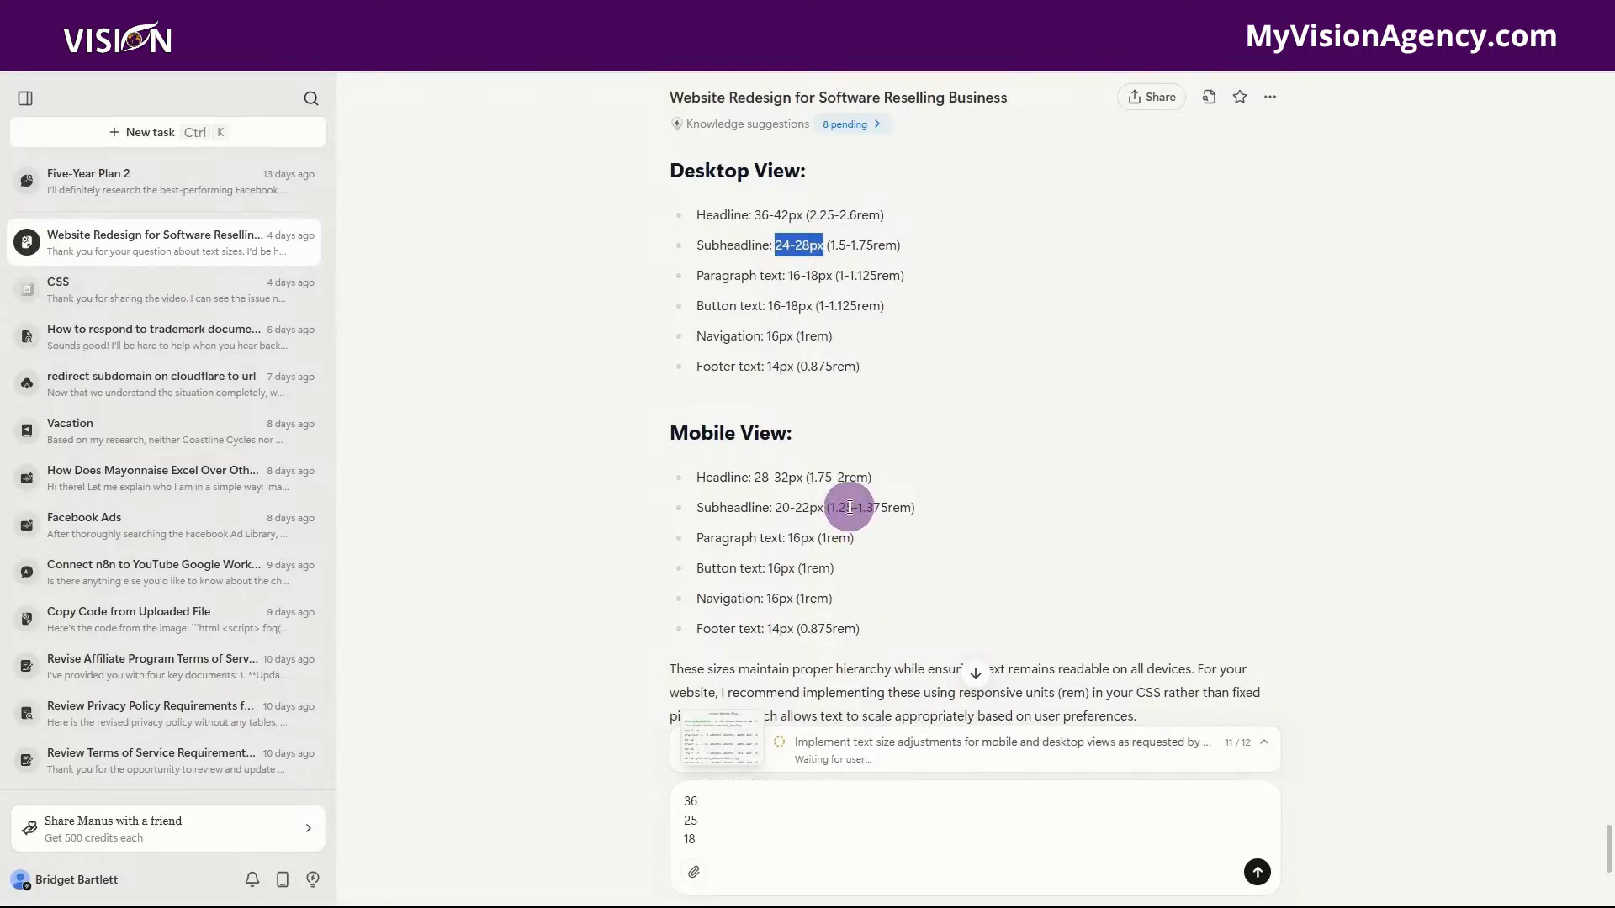
pyautogui.moveTo(755, 216); pyautogui.dragTo(802, 216)
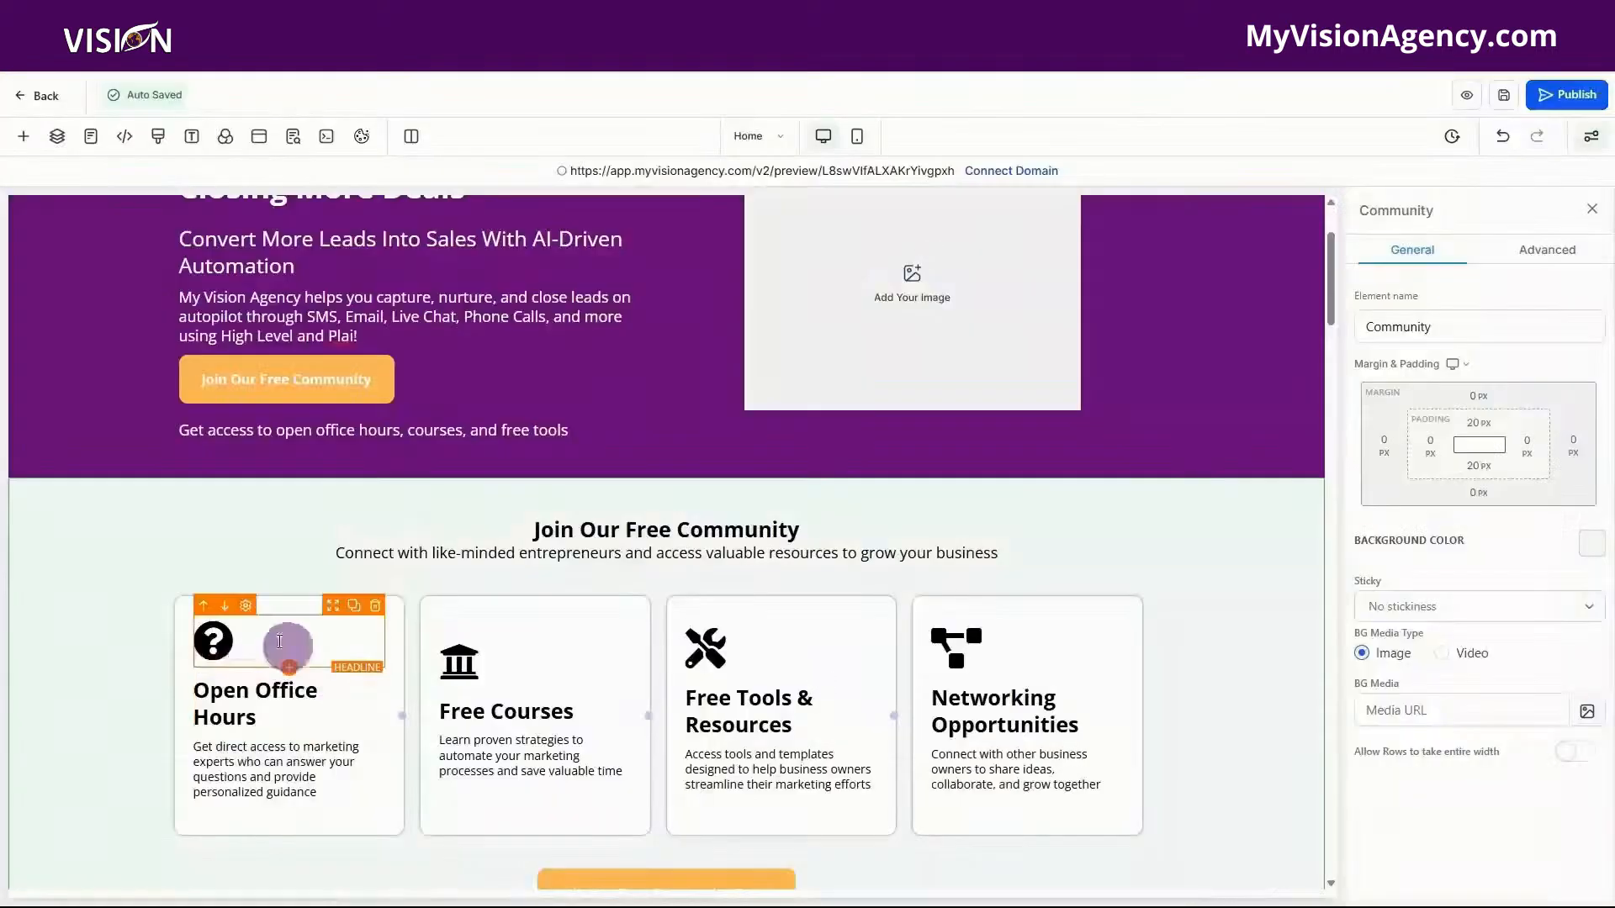
# - Inspect the typography, icon and color settings of the icon headline in the Open Office Hours card
pyautogui.click(266, 643)
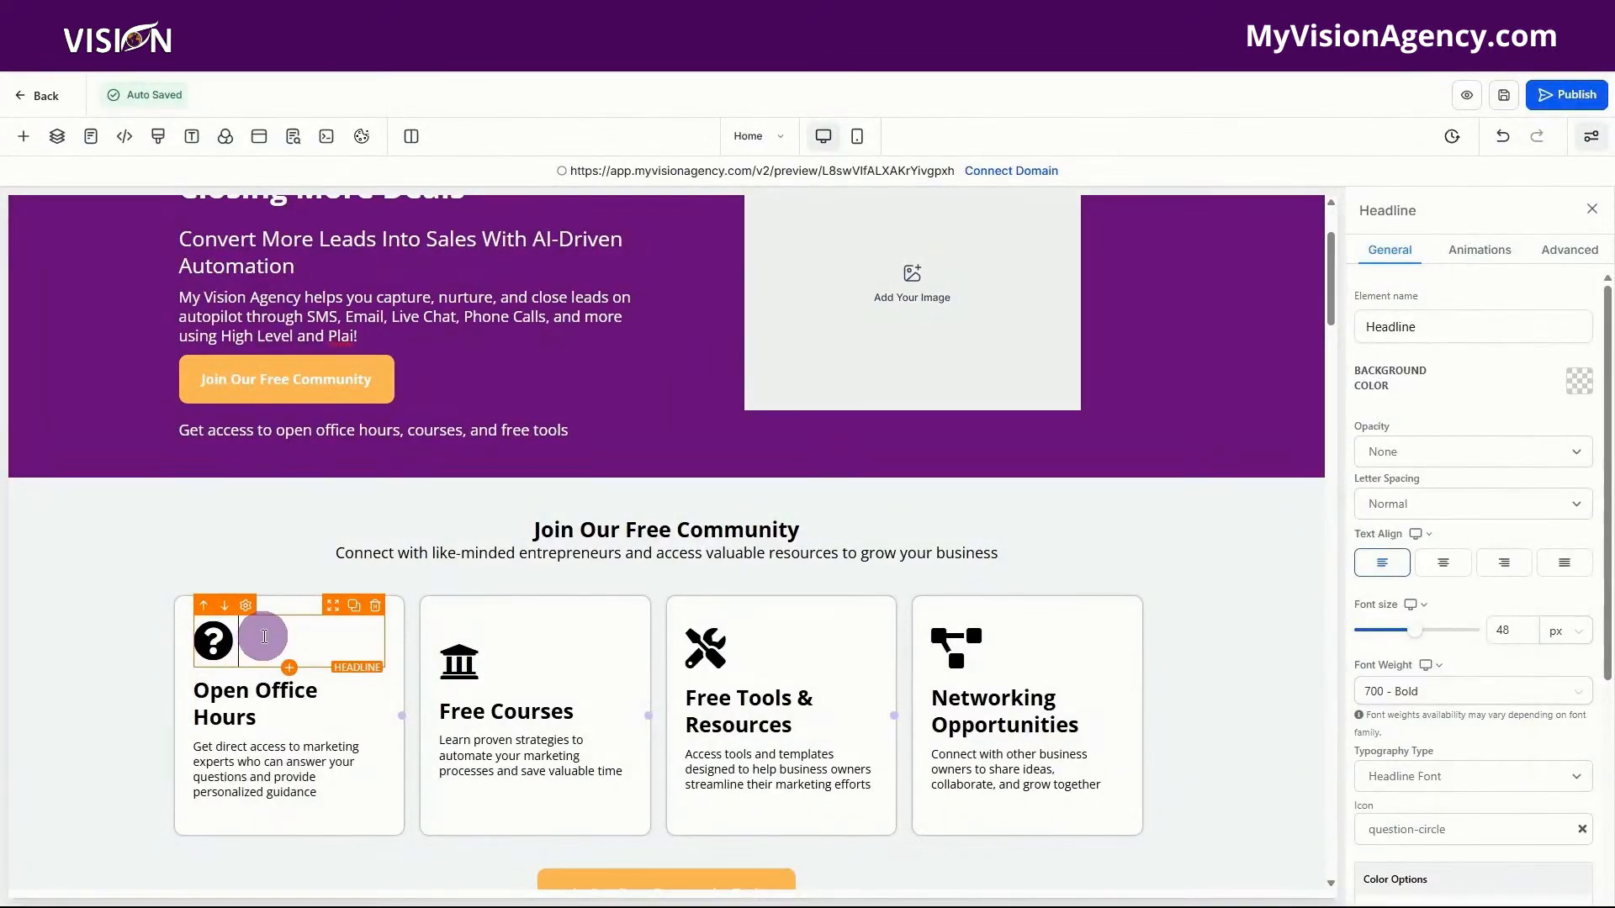
pyautogui.click(530, 676)
pyautogui.scroll(-3, 841, 606)
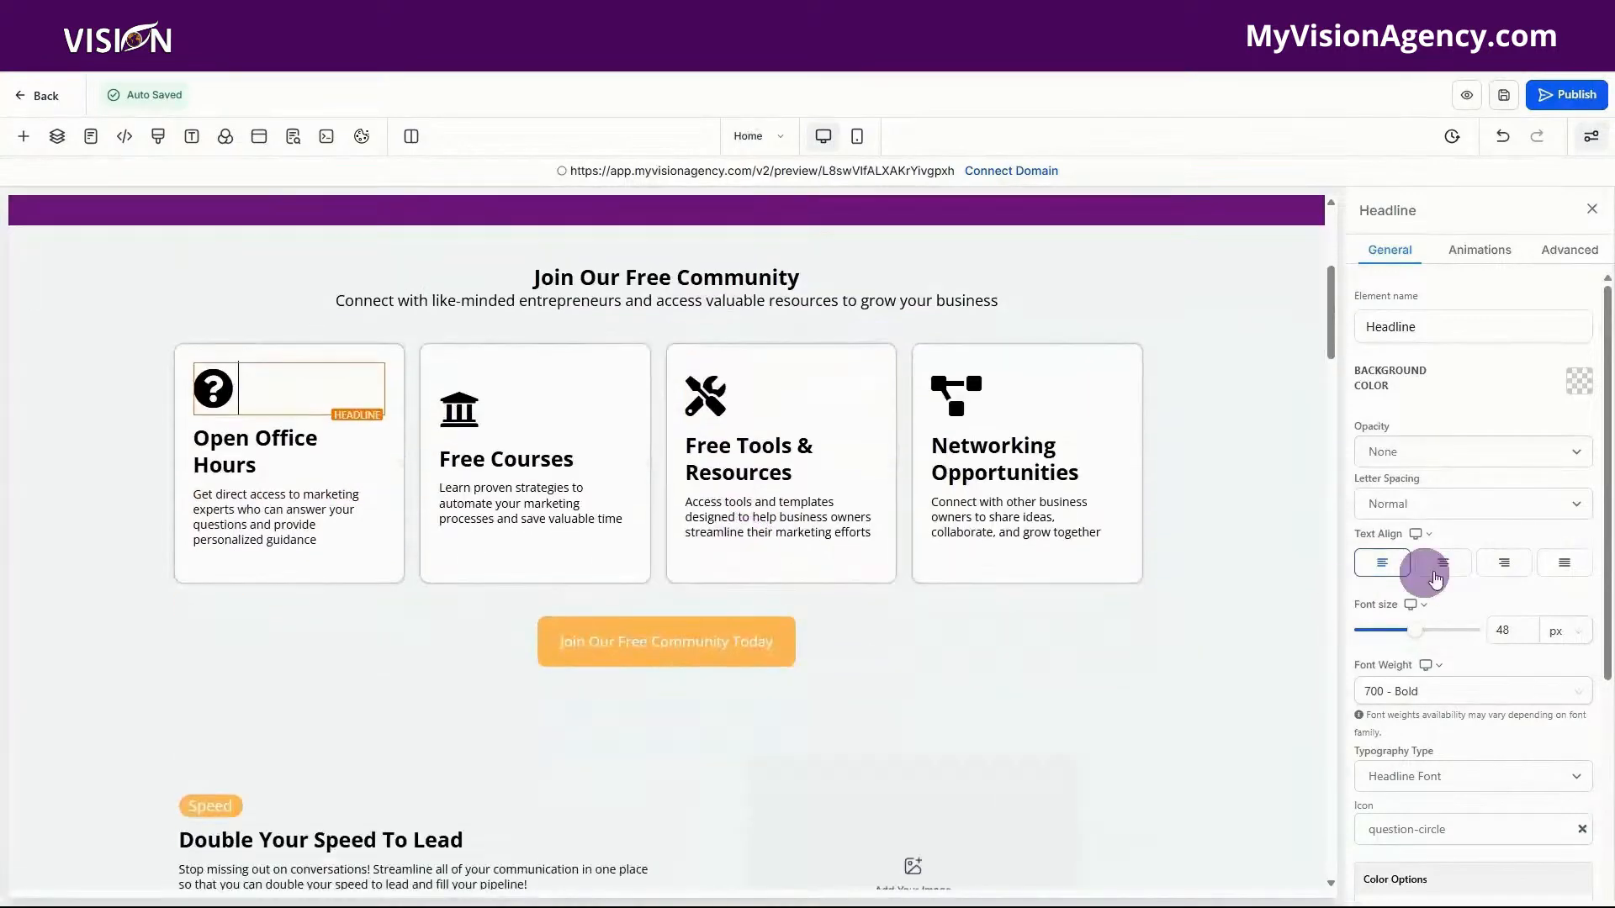
pyautogui.scroll(-4, 1407, 507)
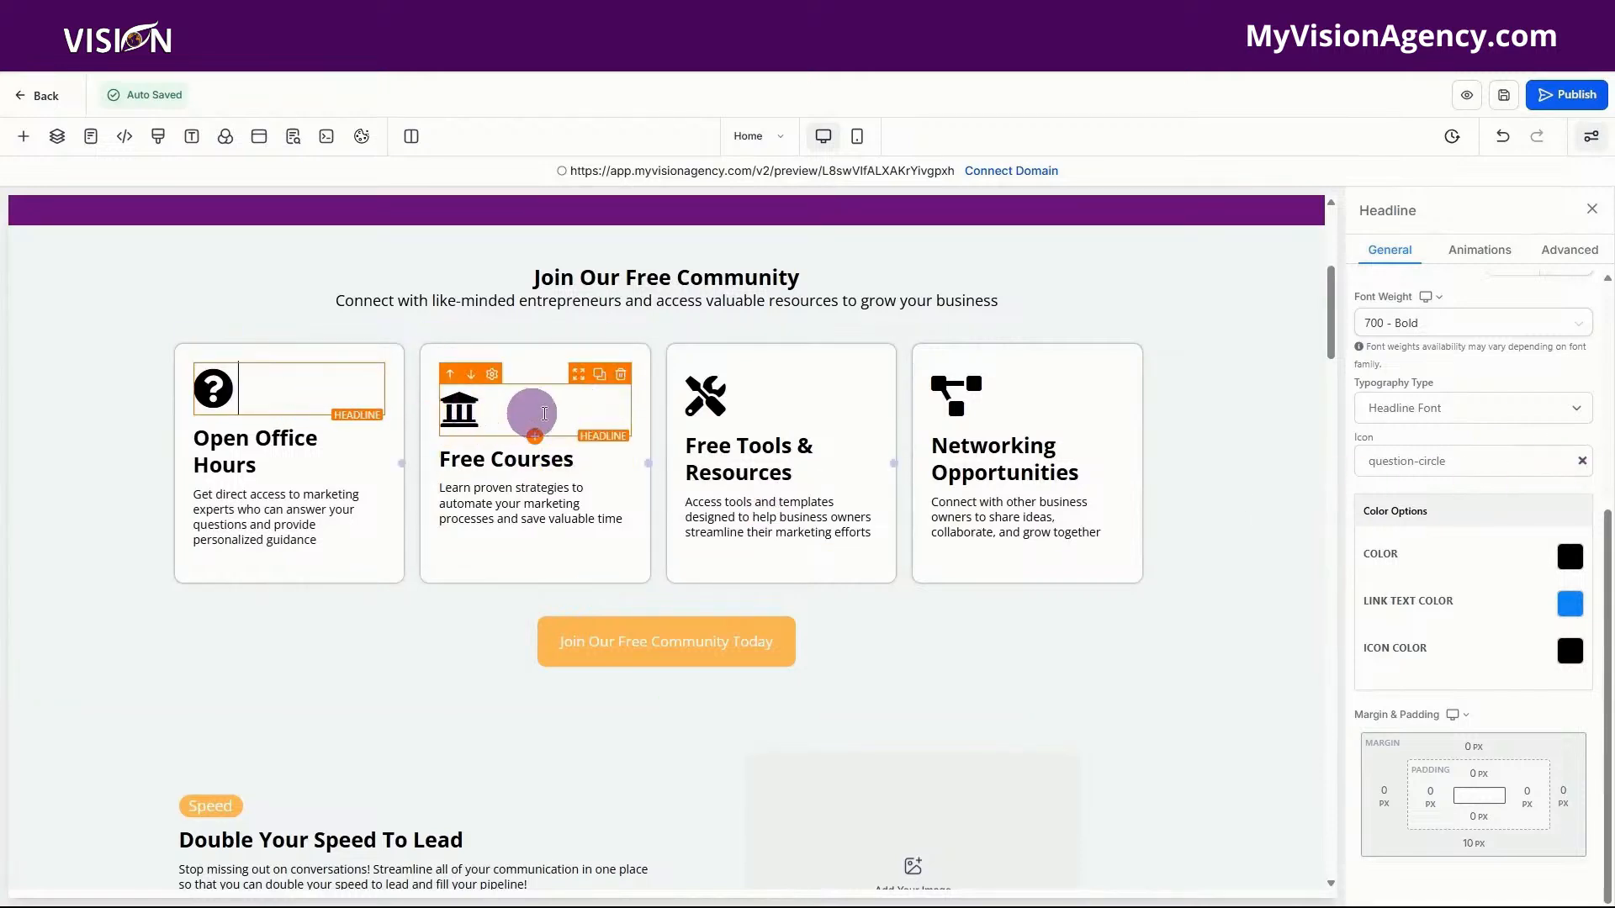
pyautogui.scroll(-1, 1200, 485)
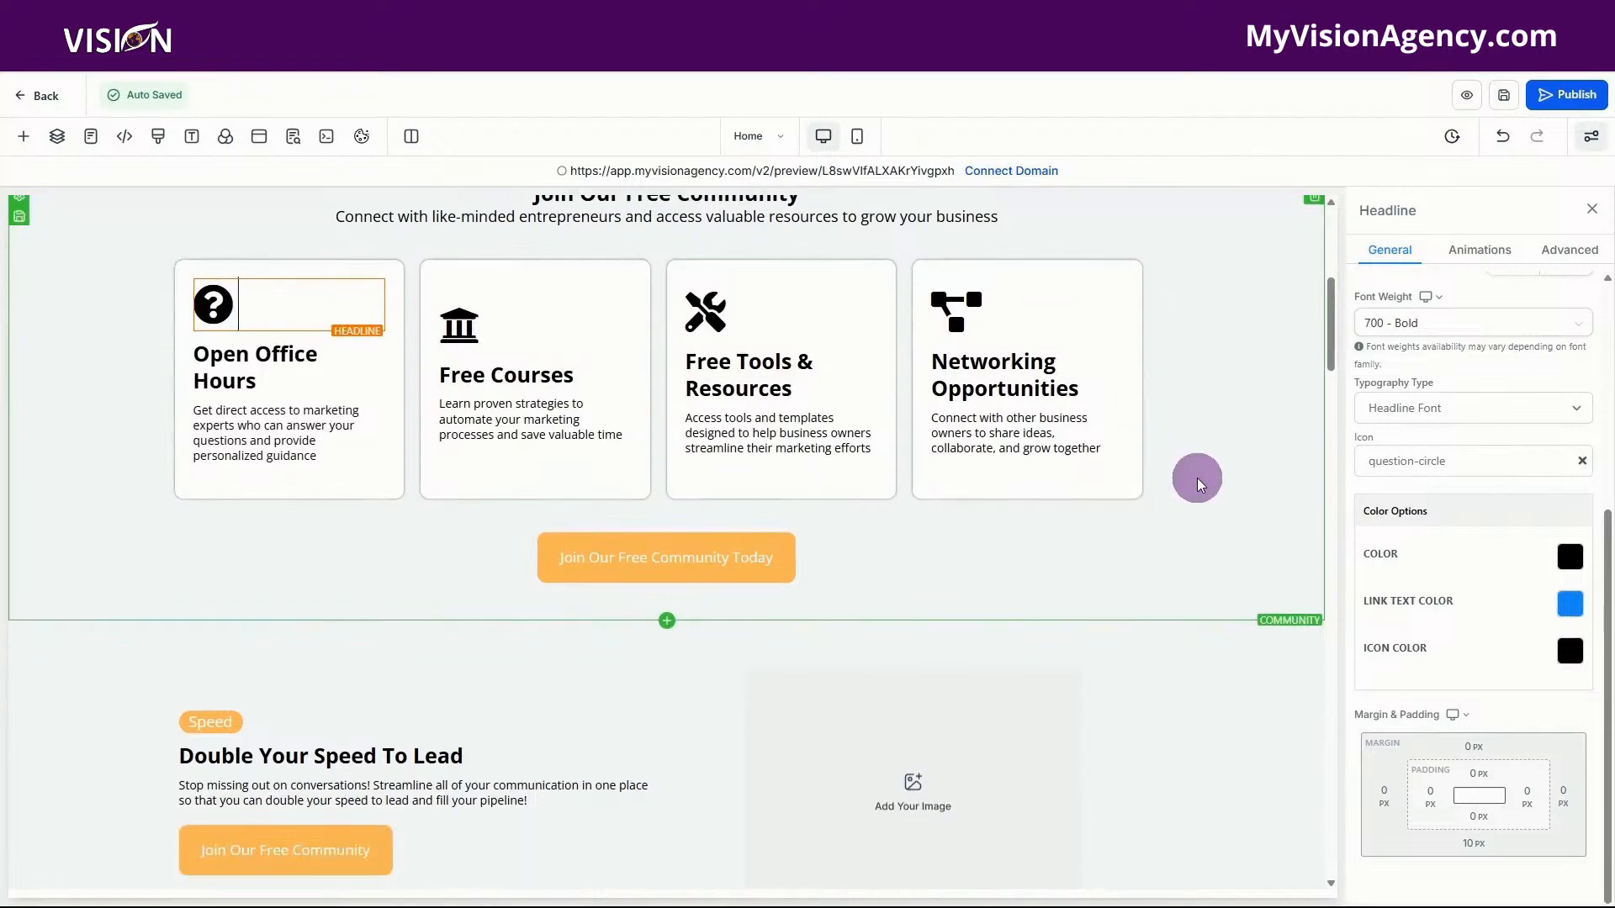
pyautogui.scroll(6, 1200, 485)
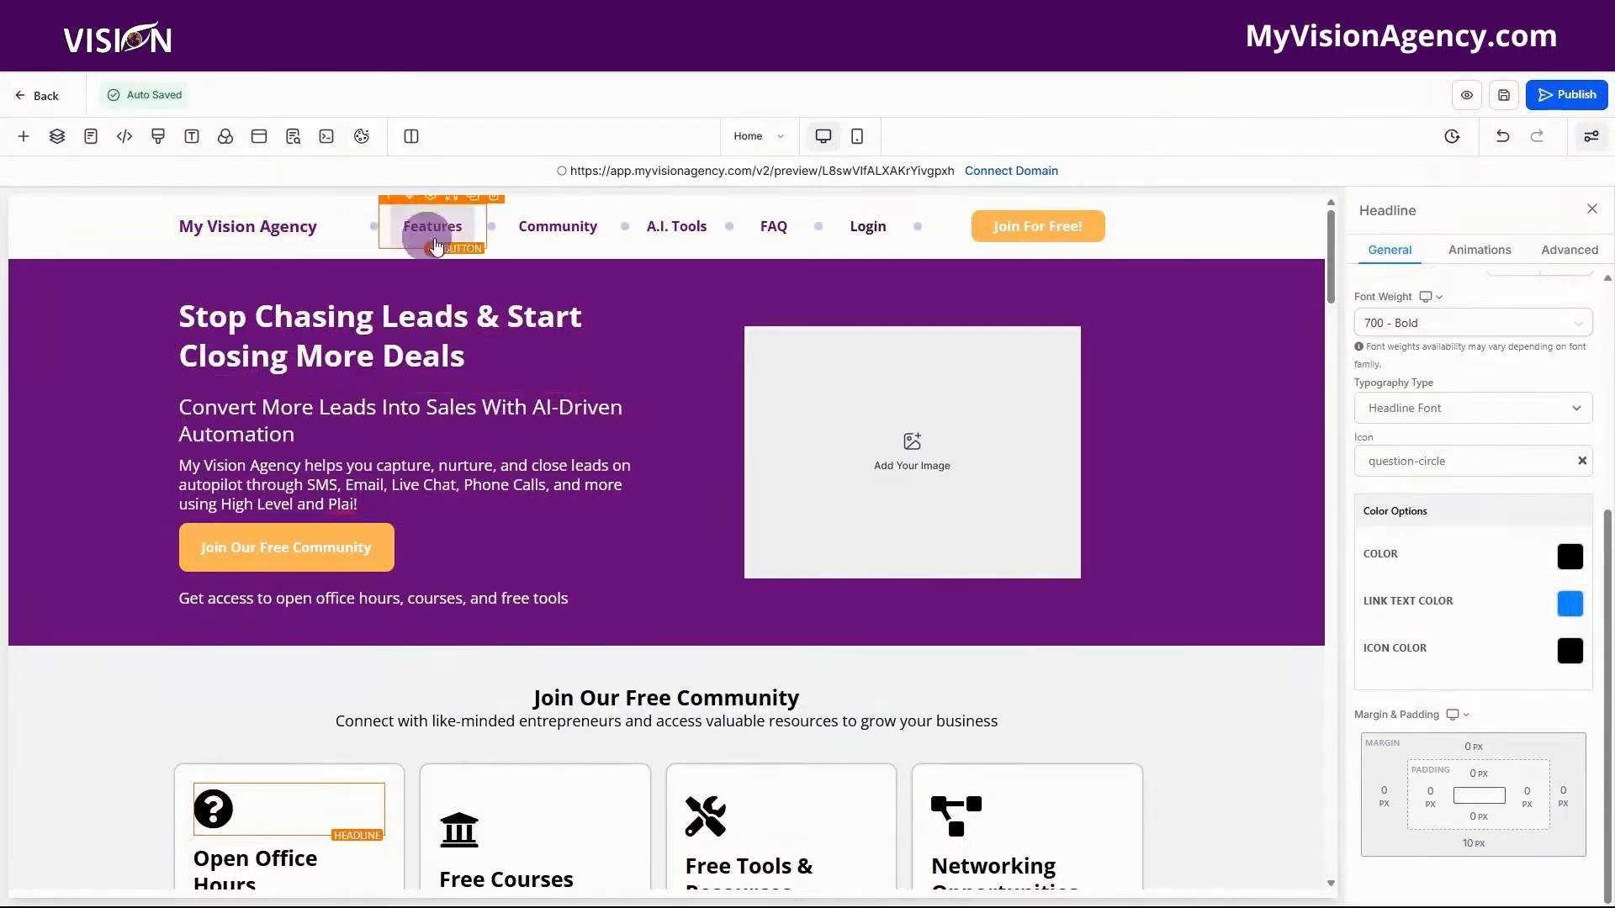
# - Inspect the text settings of the Features, Community, A.I. Tools, FAQ and Login buttons in the header navigation
pyautogui.click(432, 226)
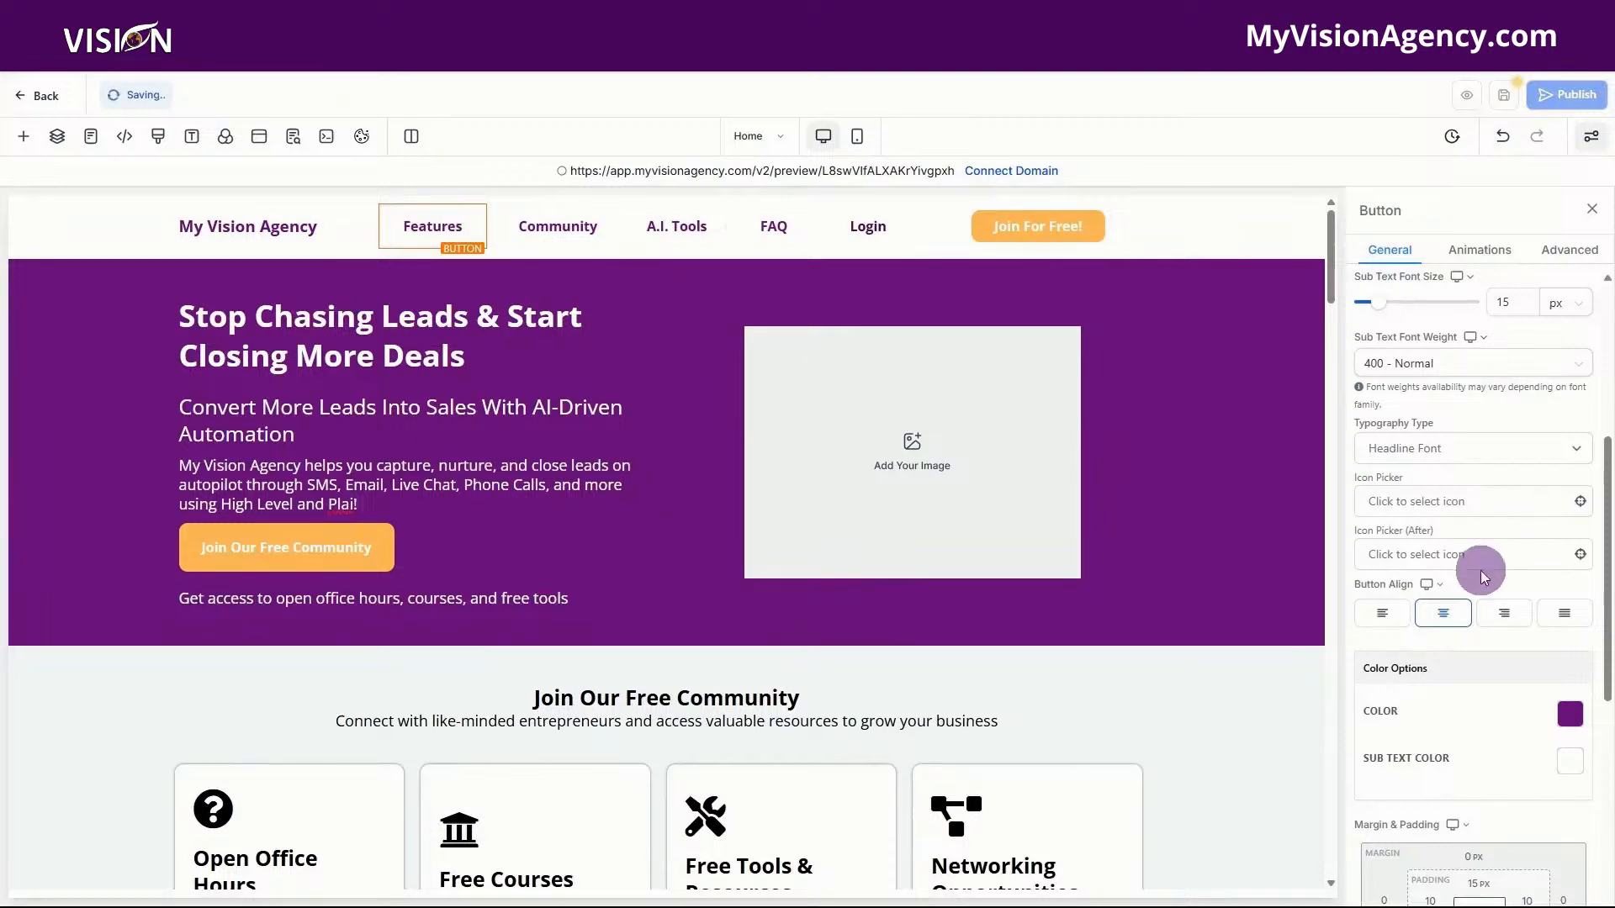
pyautogui.scroll(-4, 1480, 564)
pyautogui.scroll(10, 1481, 562)
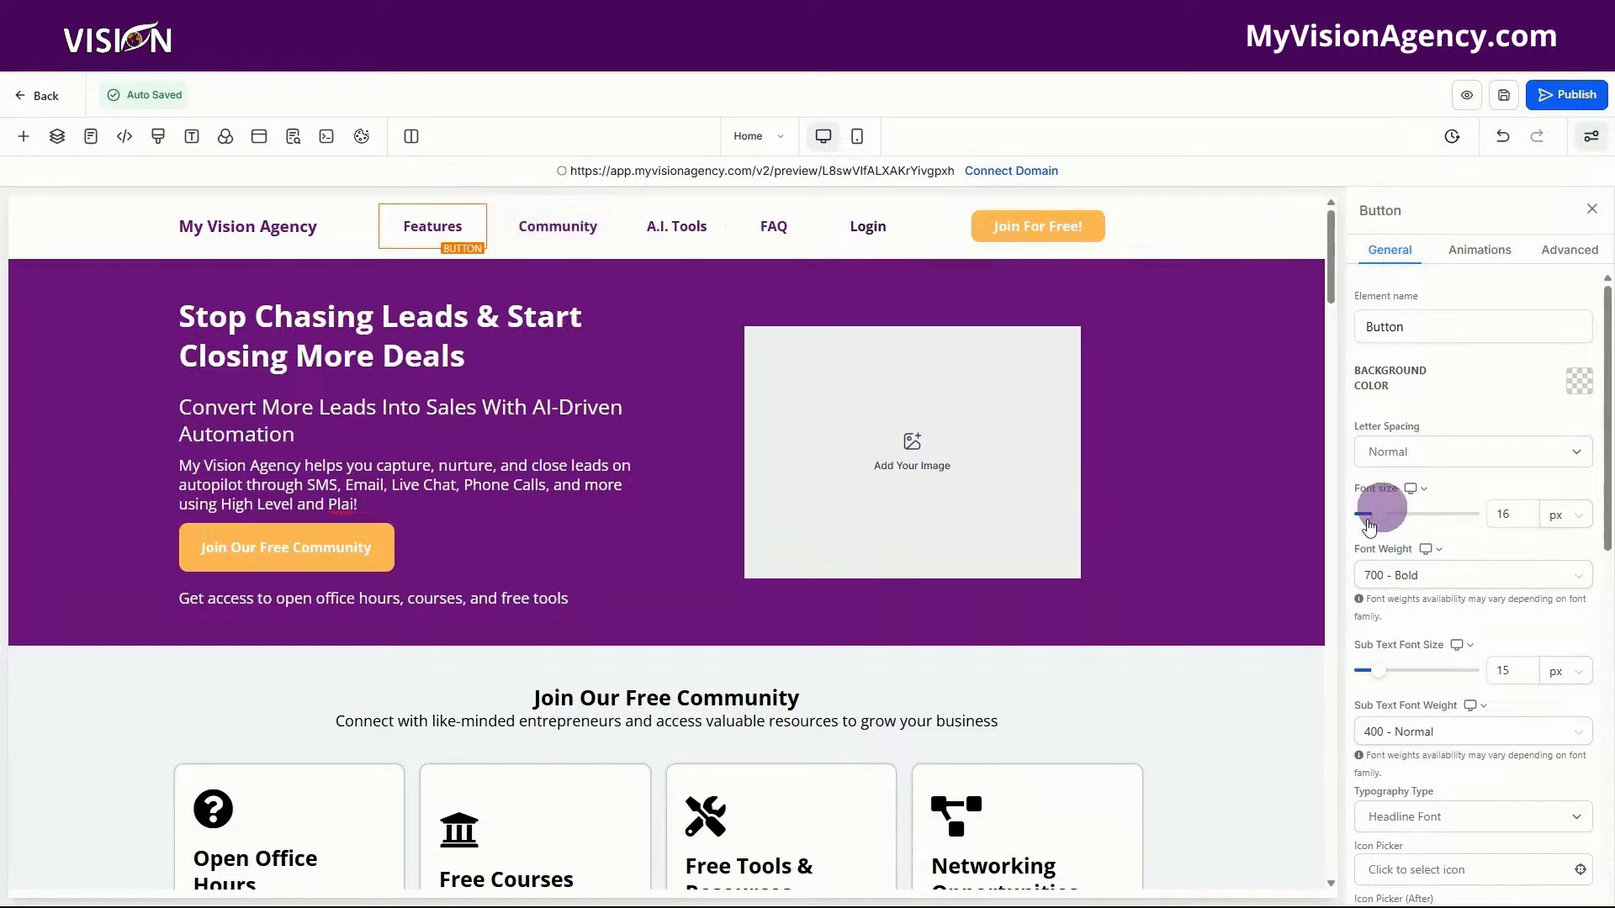
pyautogui.click(558, 226)
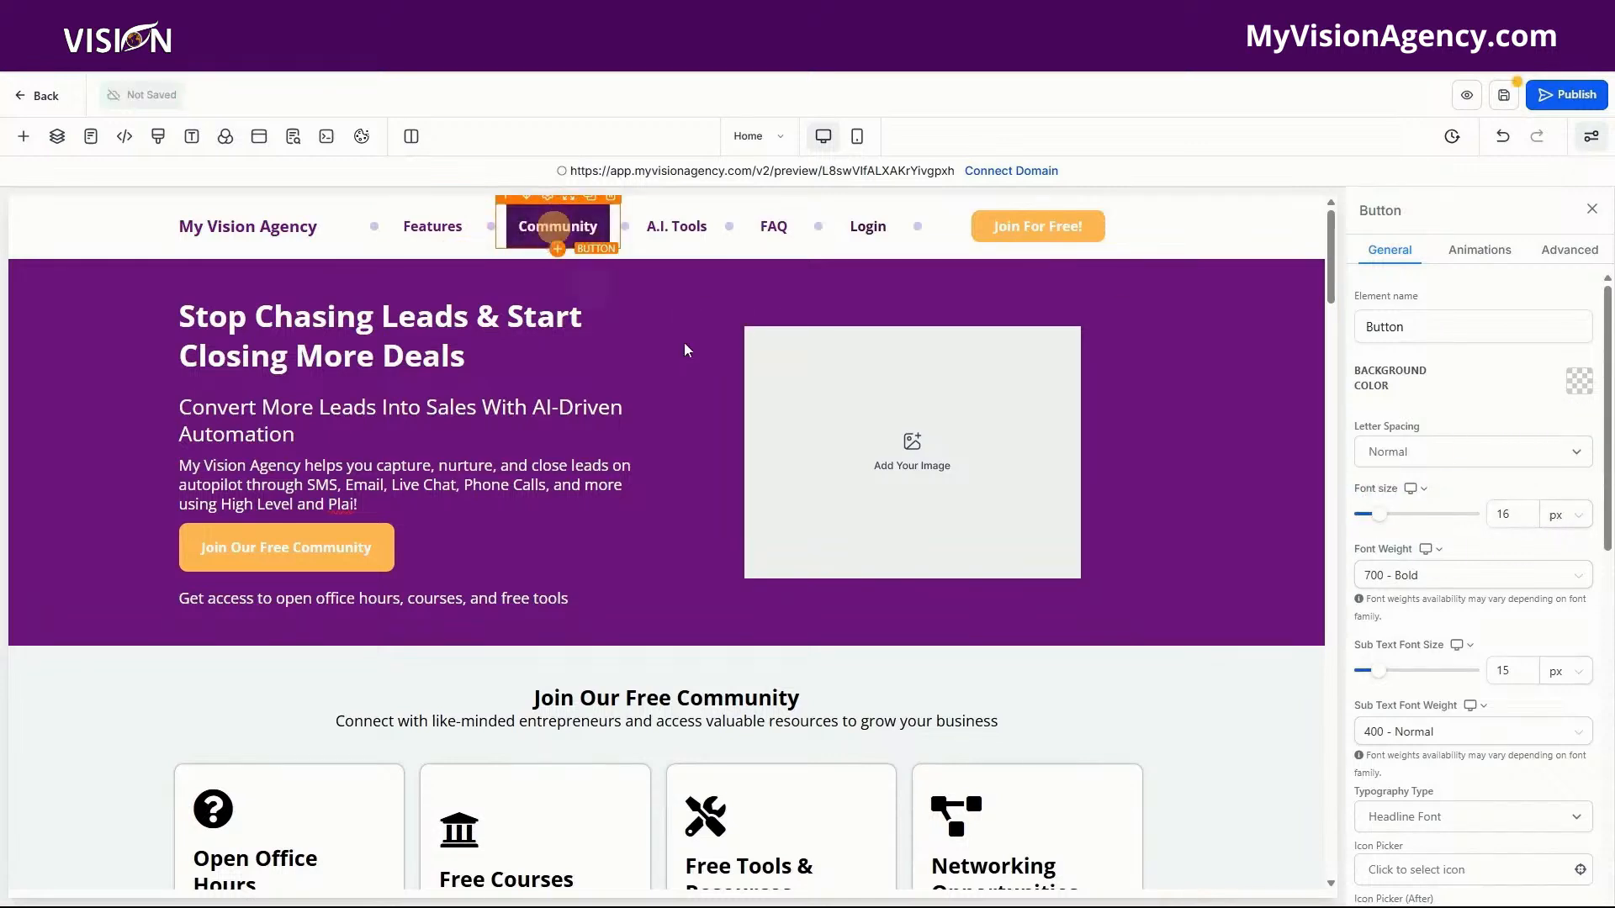
pyautogui.moveTo(688, 224); pyautogui.dragTo(755, 254)
pyautogui.click(777, 227)
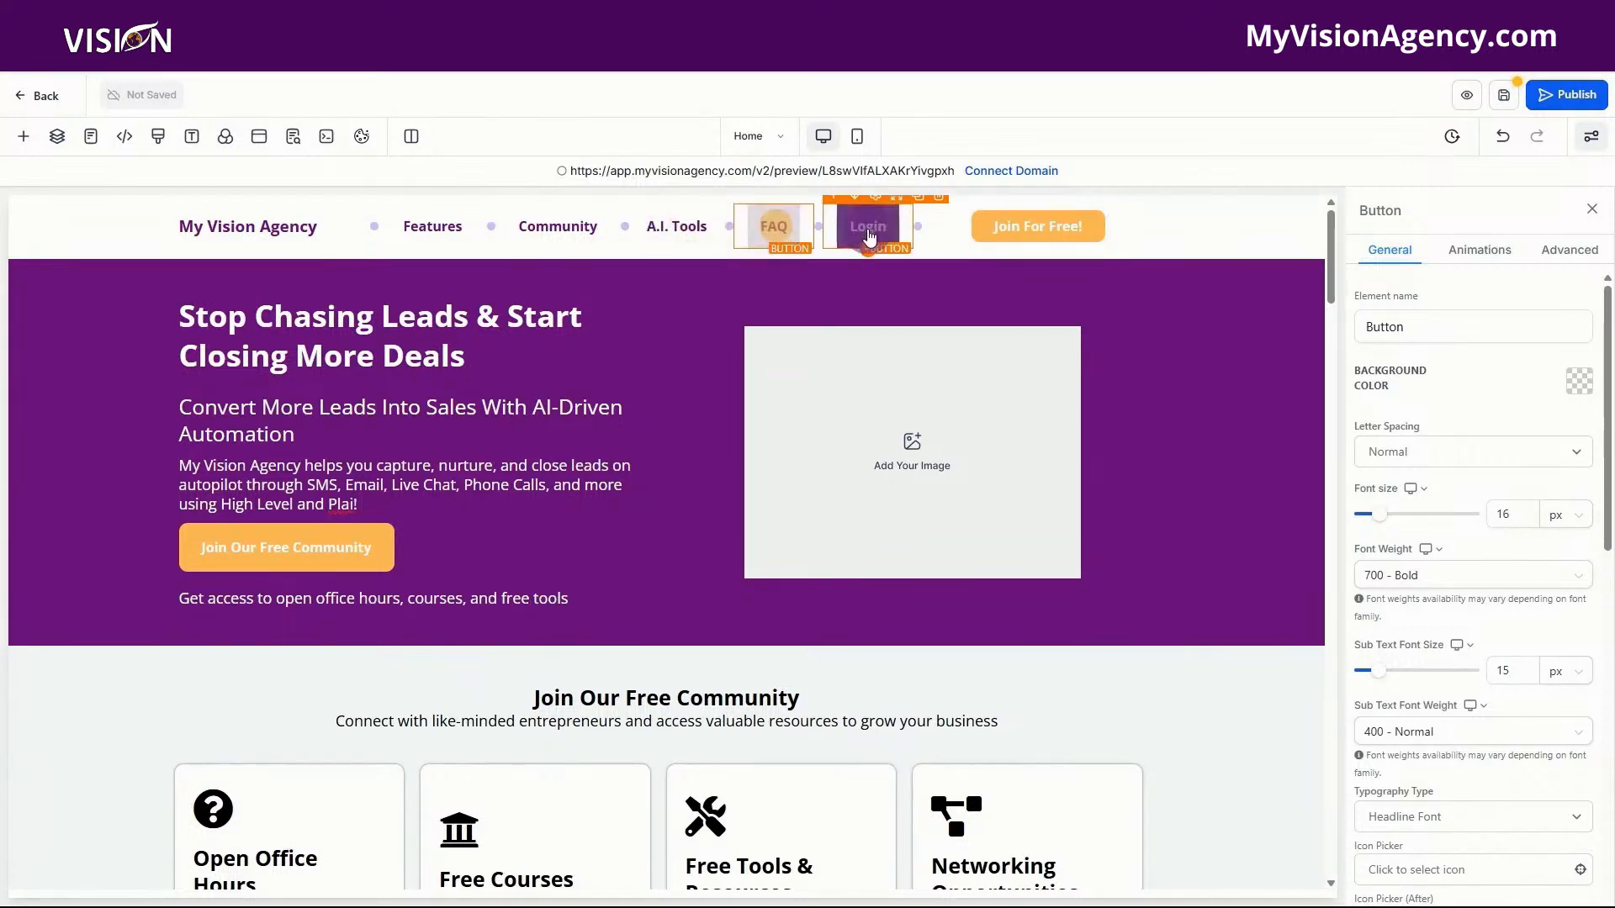
pyautogui.click(871, 233)
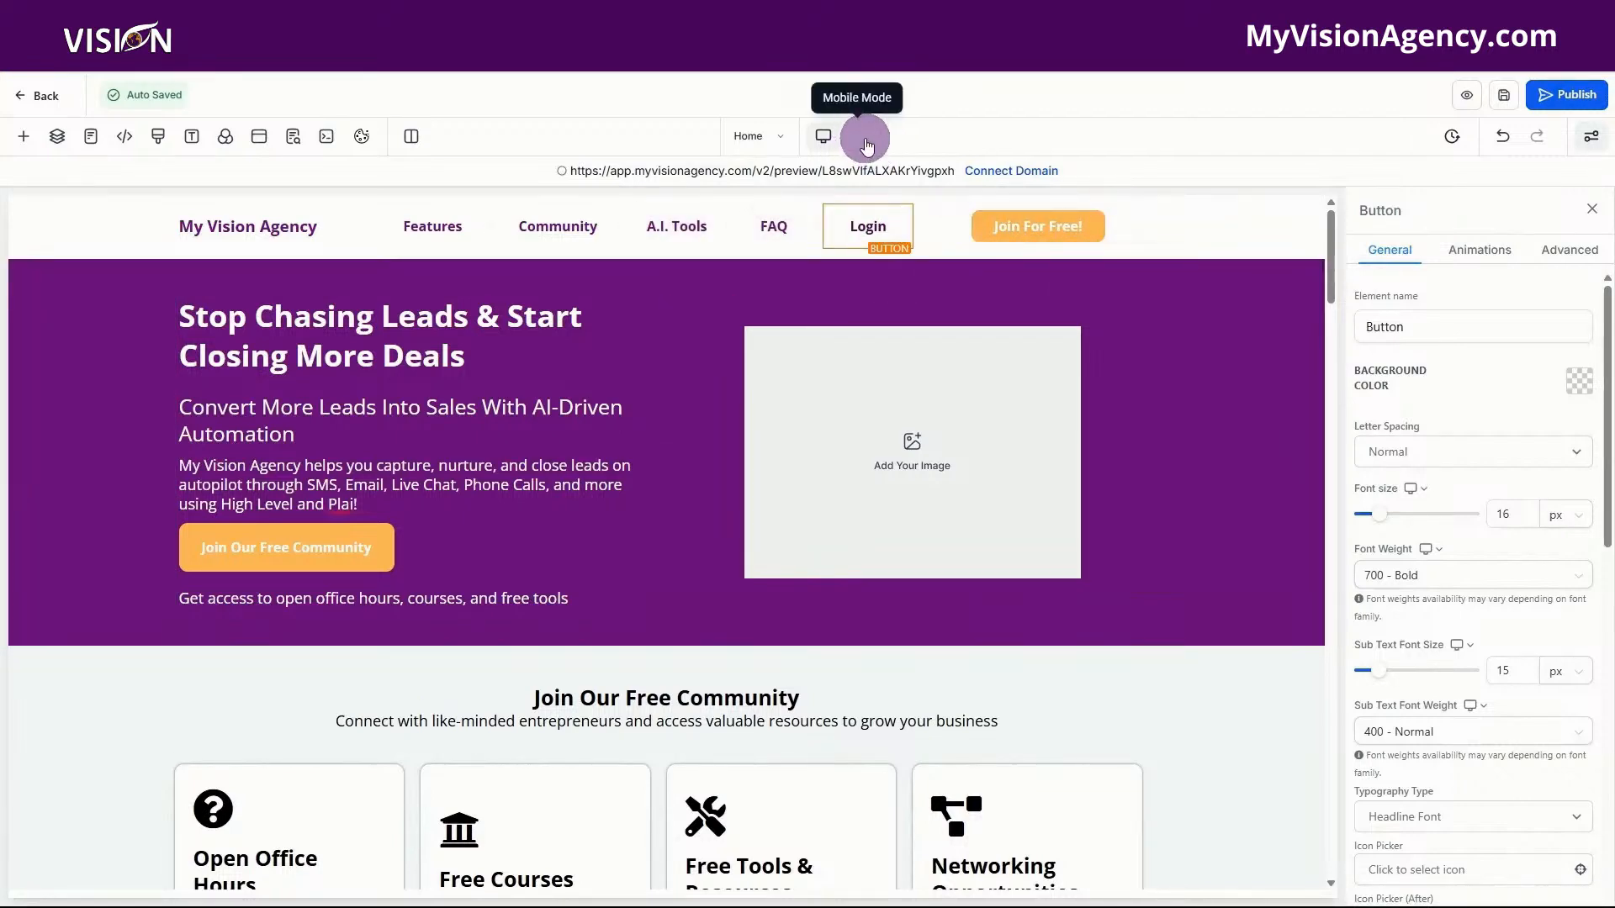
# - Check the font size of the hero section's headline, sub headline, paragraph, button and closing line of text
pyautogui.click(372, 335)
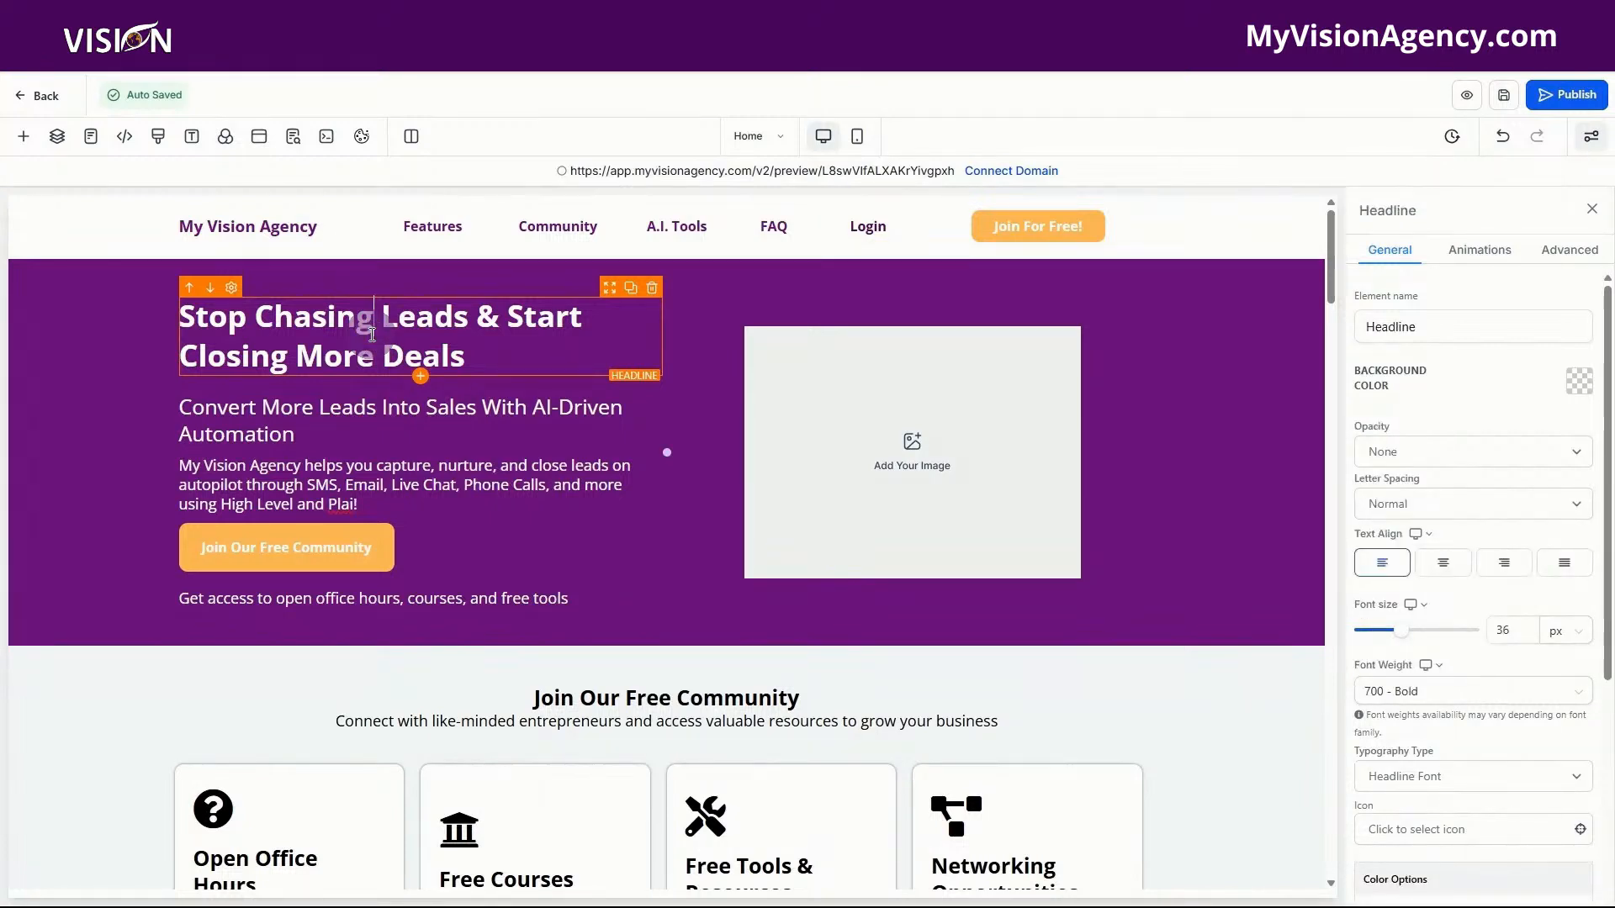
pyautogui.click(1517, 637)
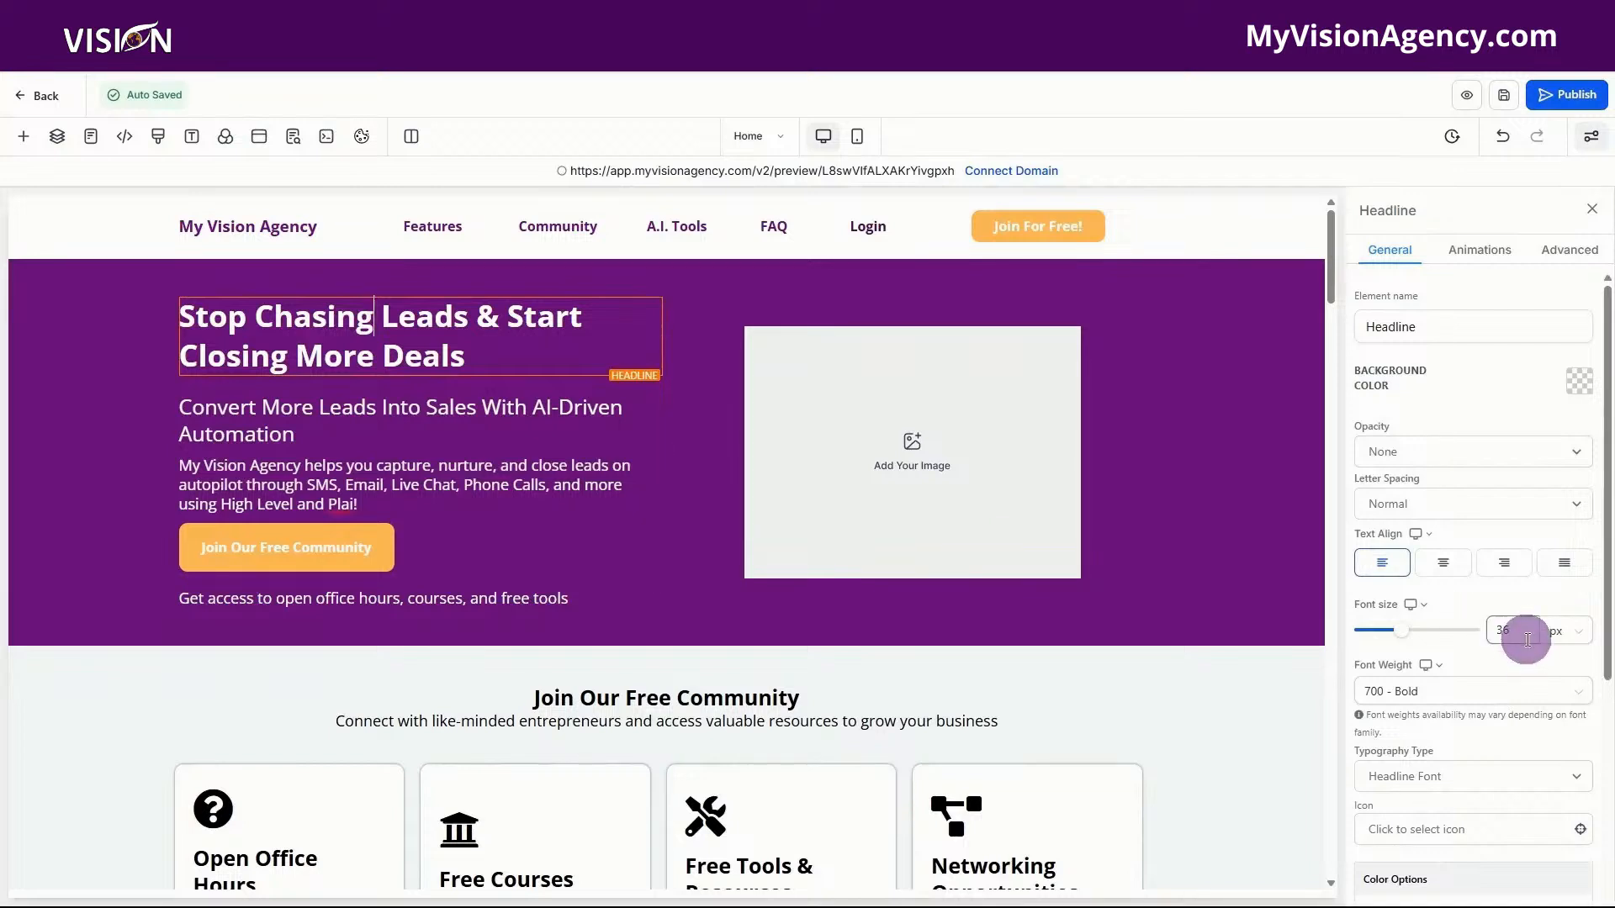
pyautogui.click(340, 408)
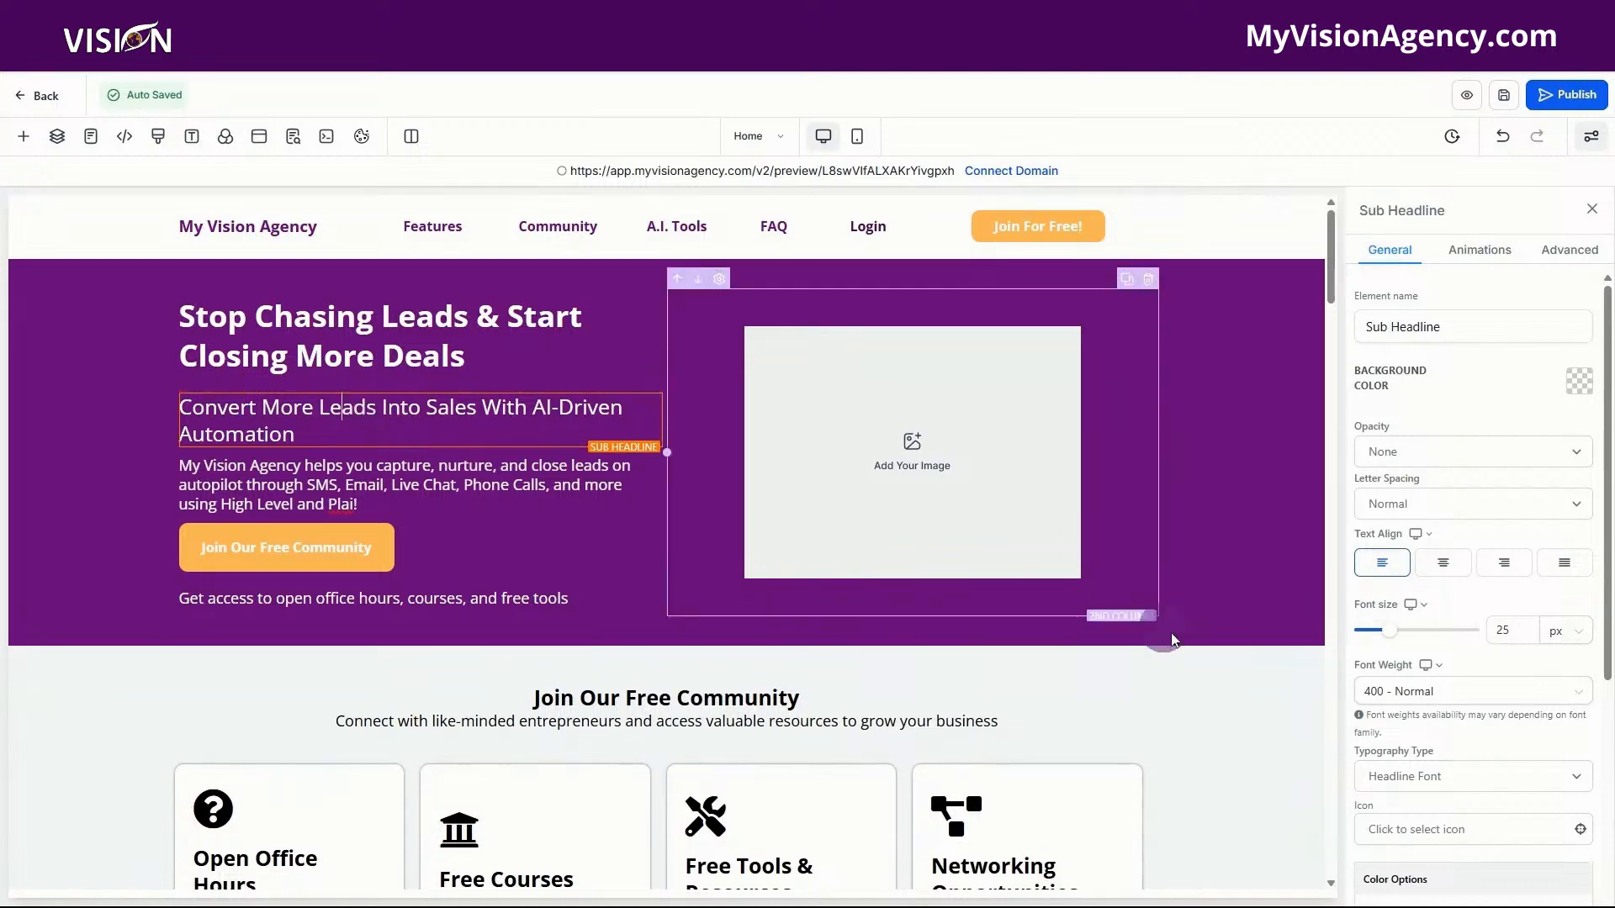
pyautogui.click(343, 492)
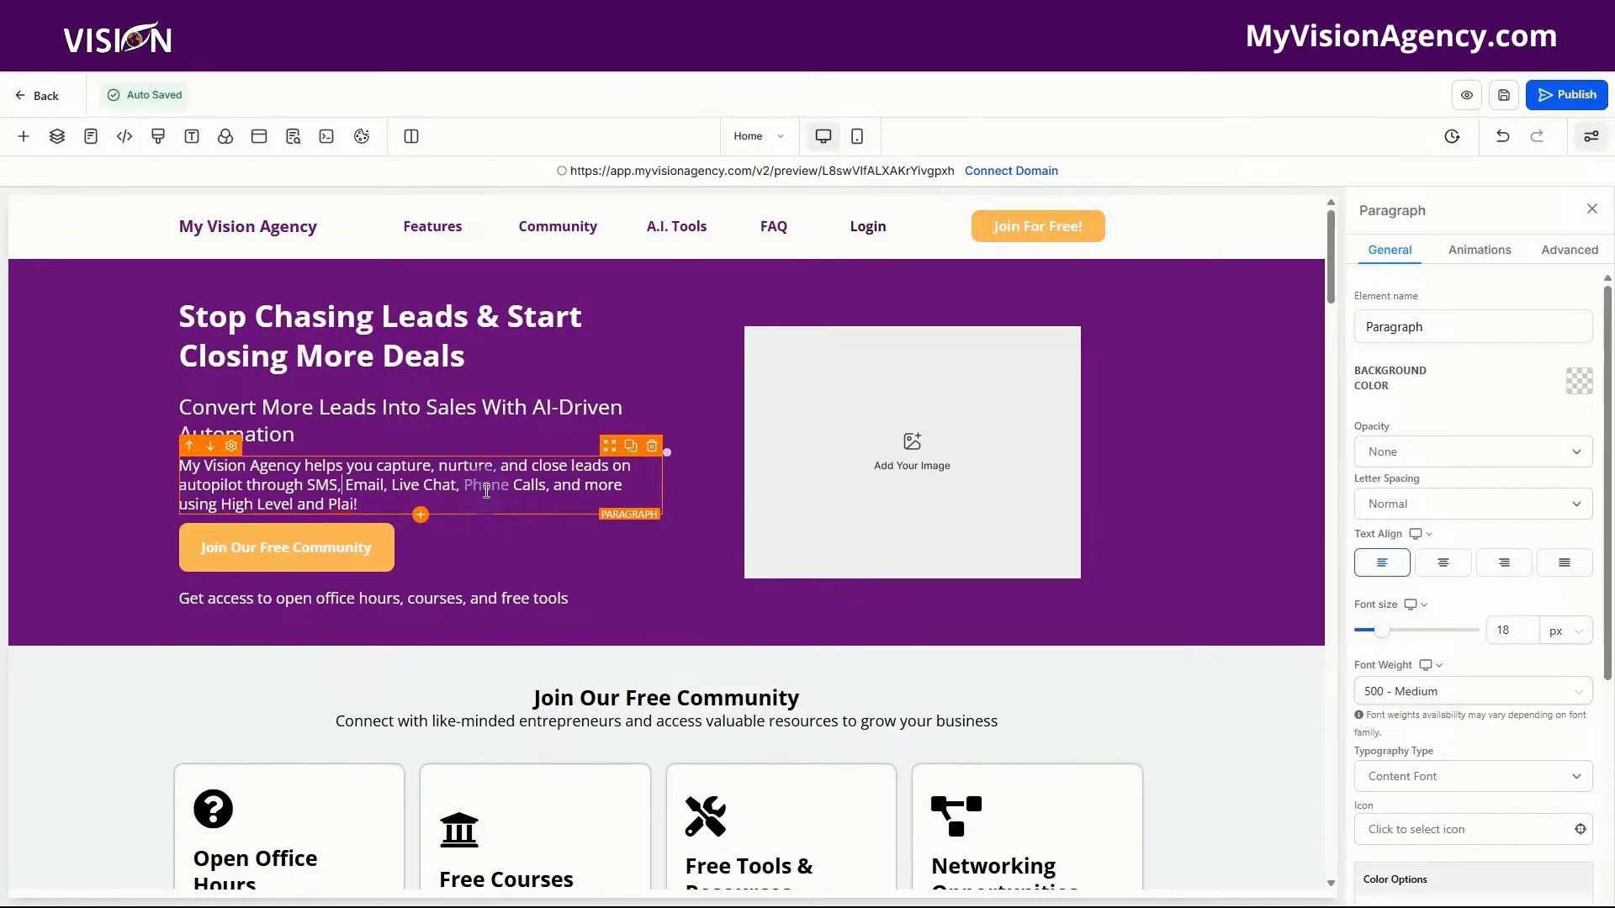
pyautogui.scroll(-2, 500, 488)
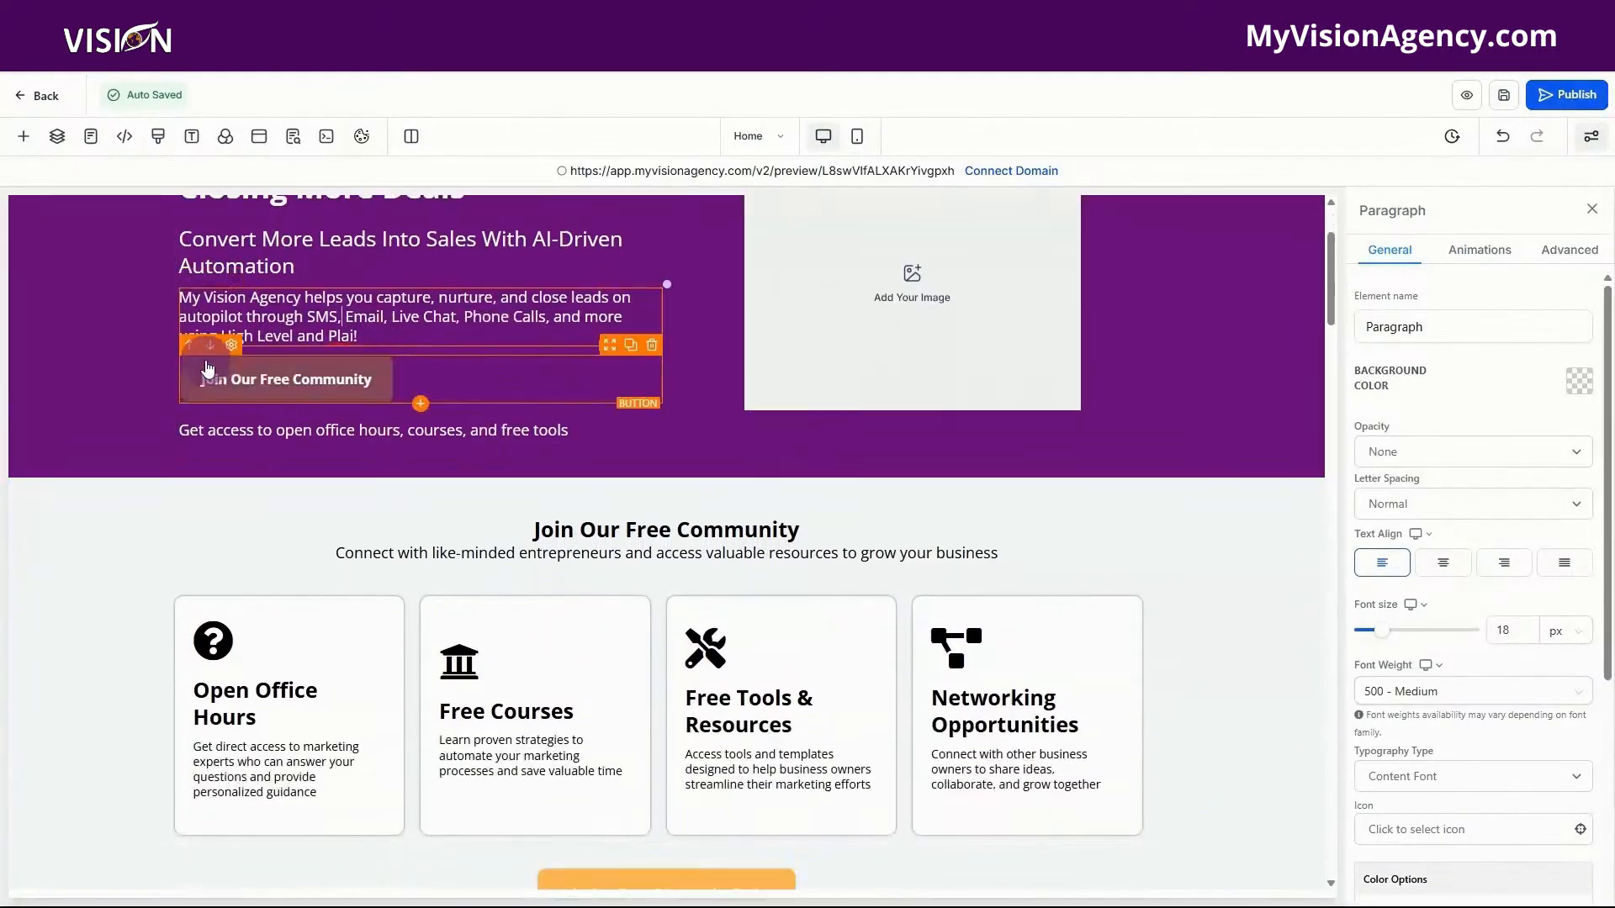
pyautogui.click(315, 394)
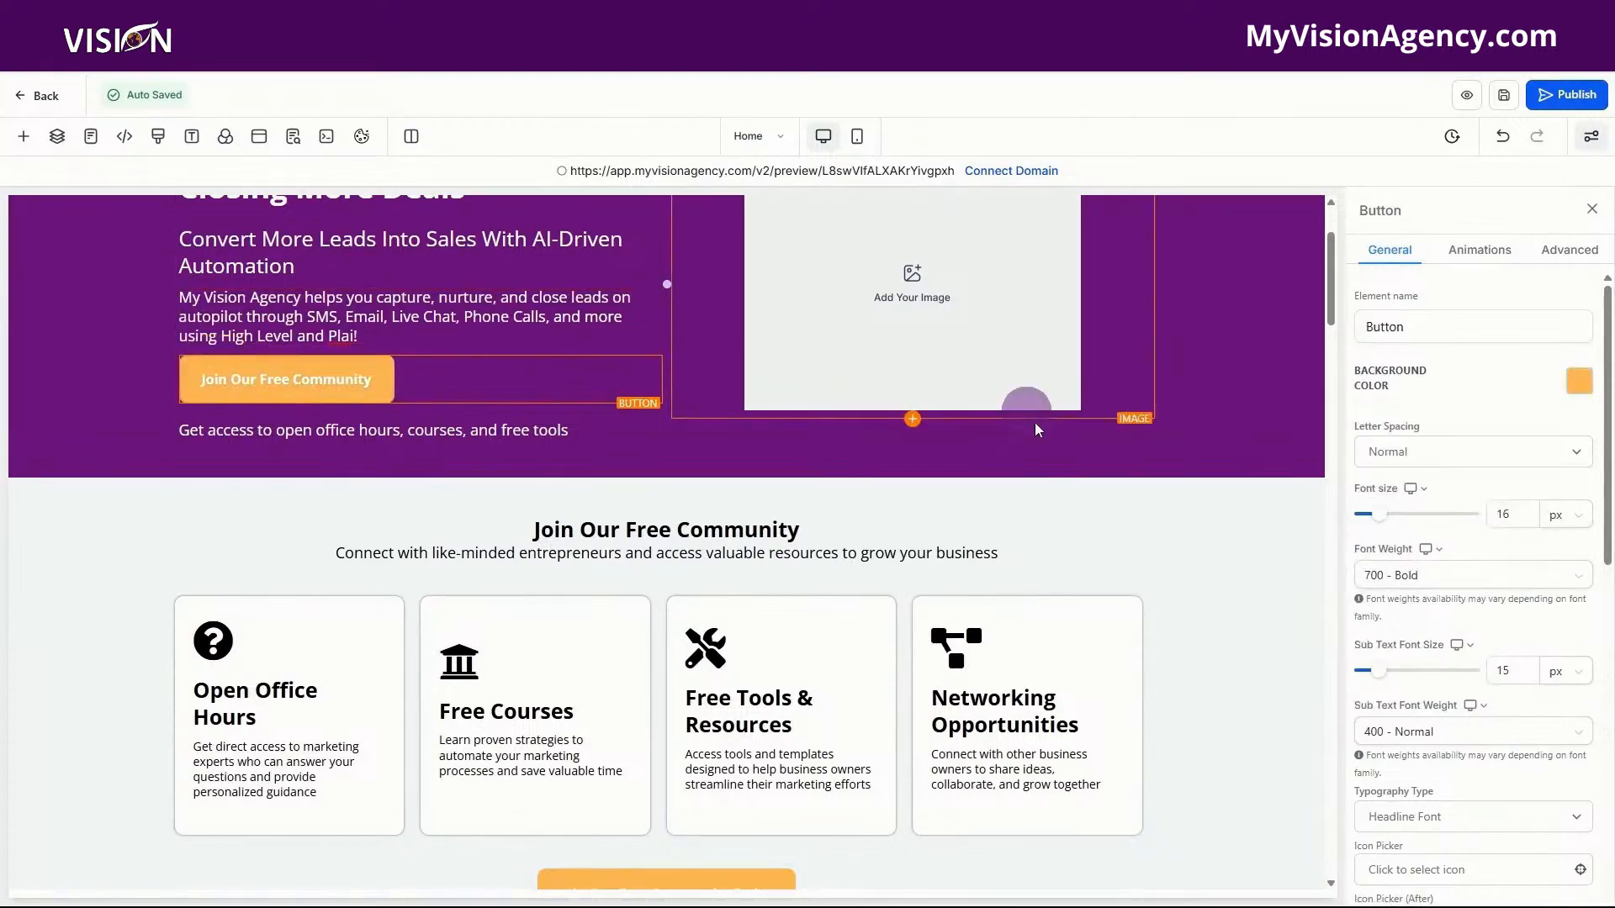
pyautogui.click(446, 430)
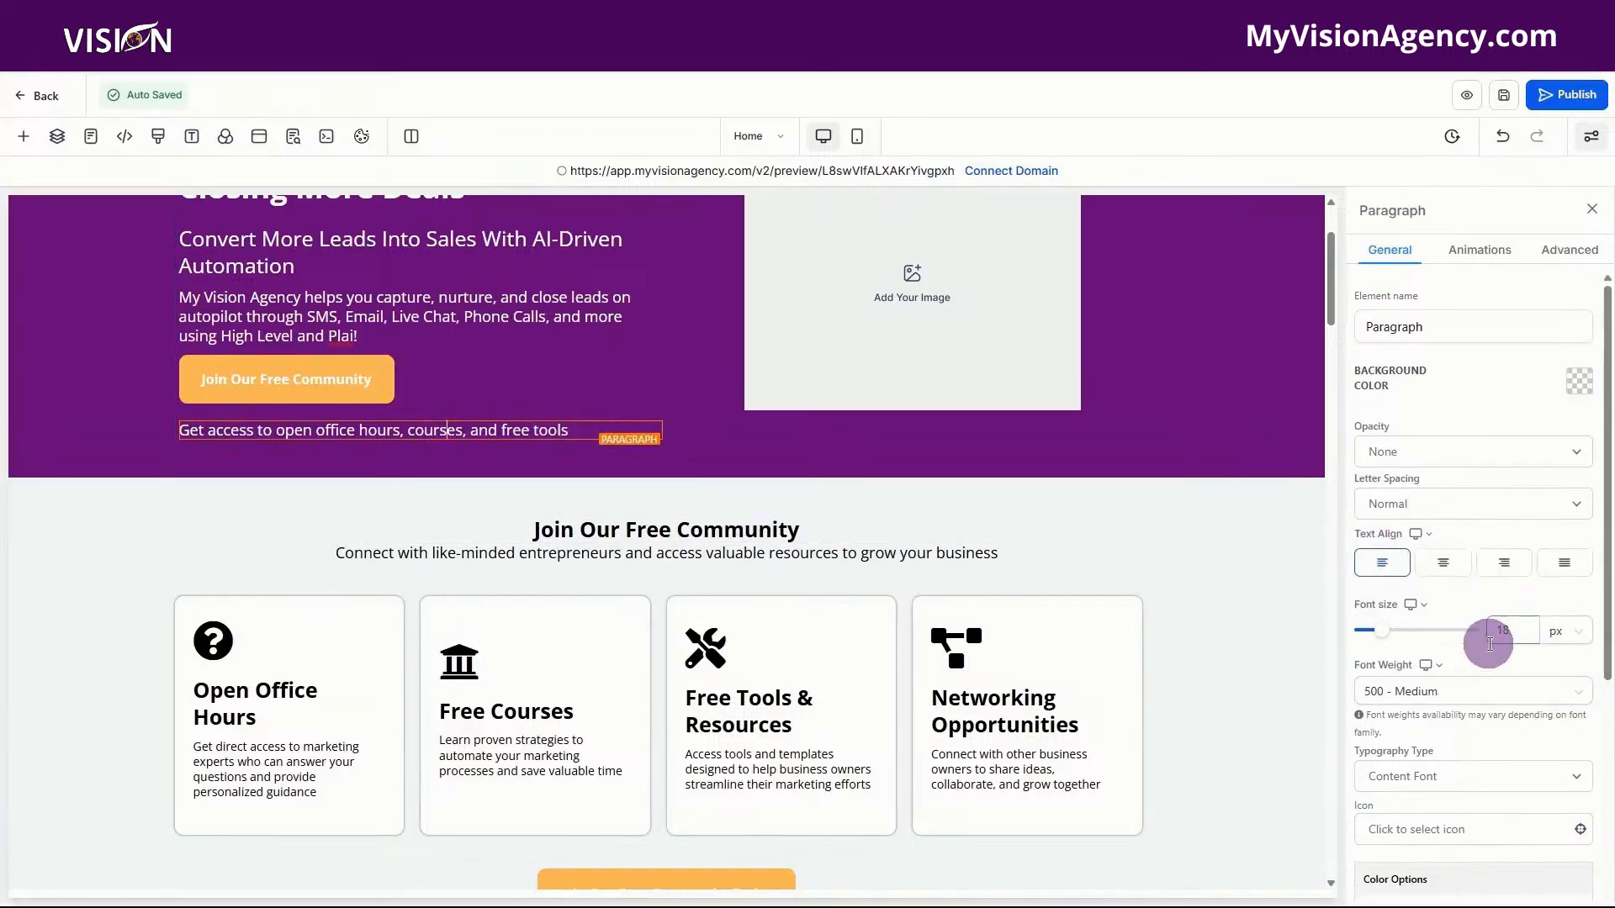
pyautogui.scroll(2, 580, 331)
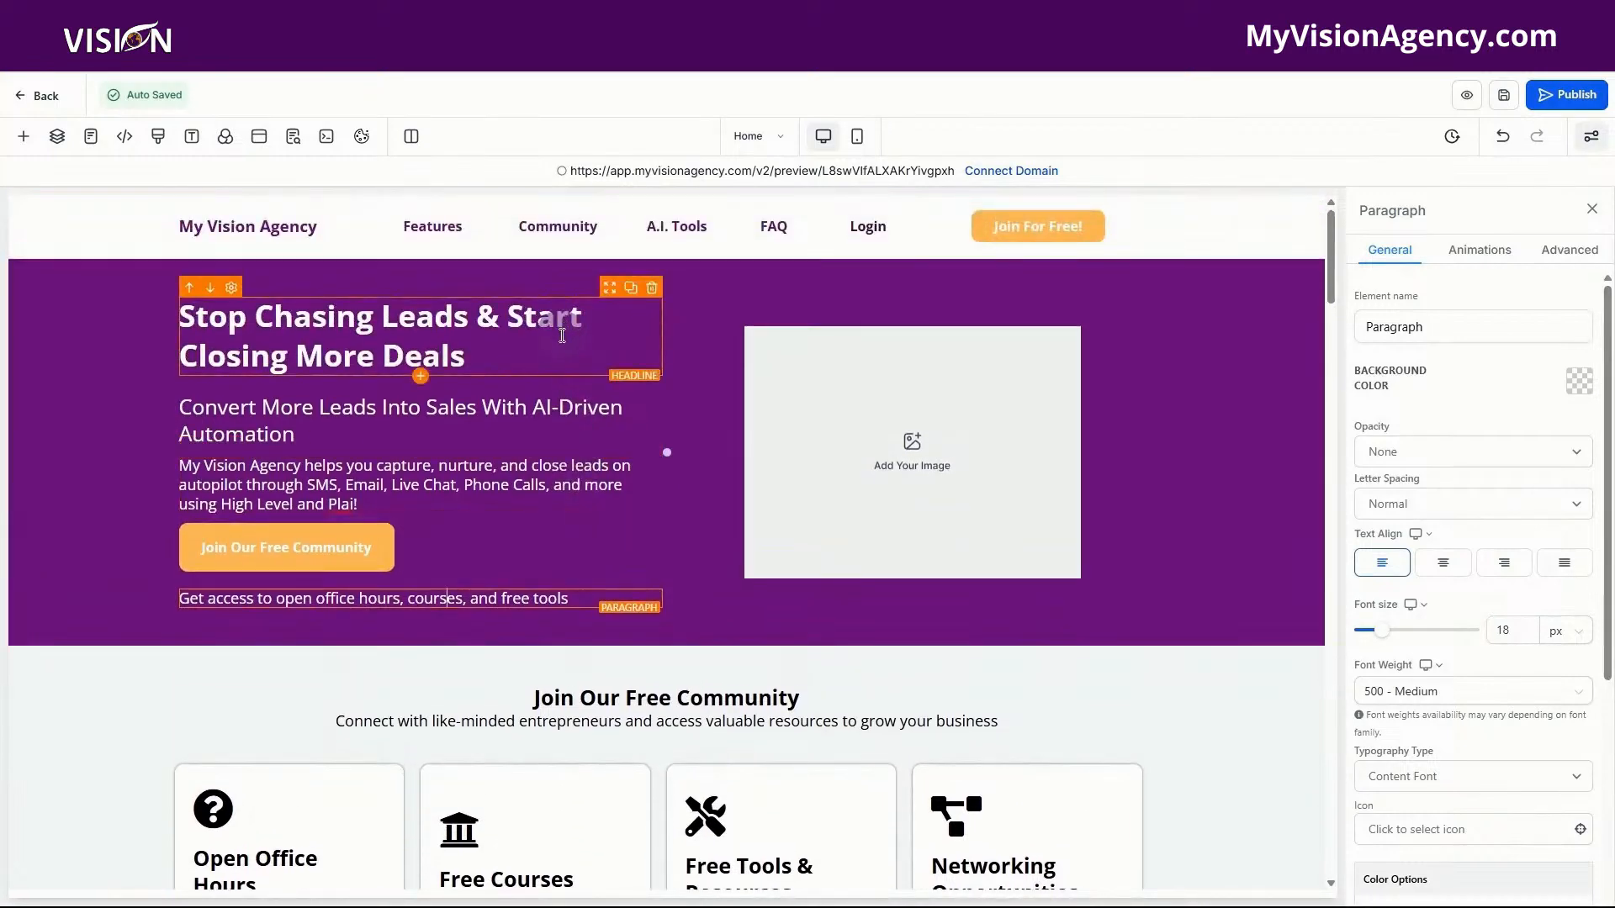
# - Go through the hero section's text elements and button again to compare their element types and font sizes
pyautogui.click(562, 336)
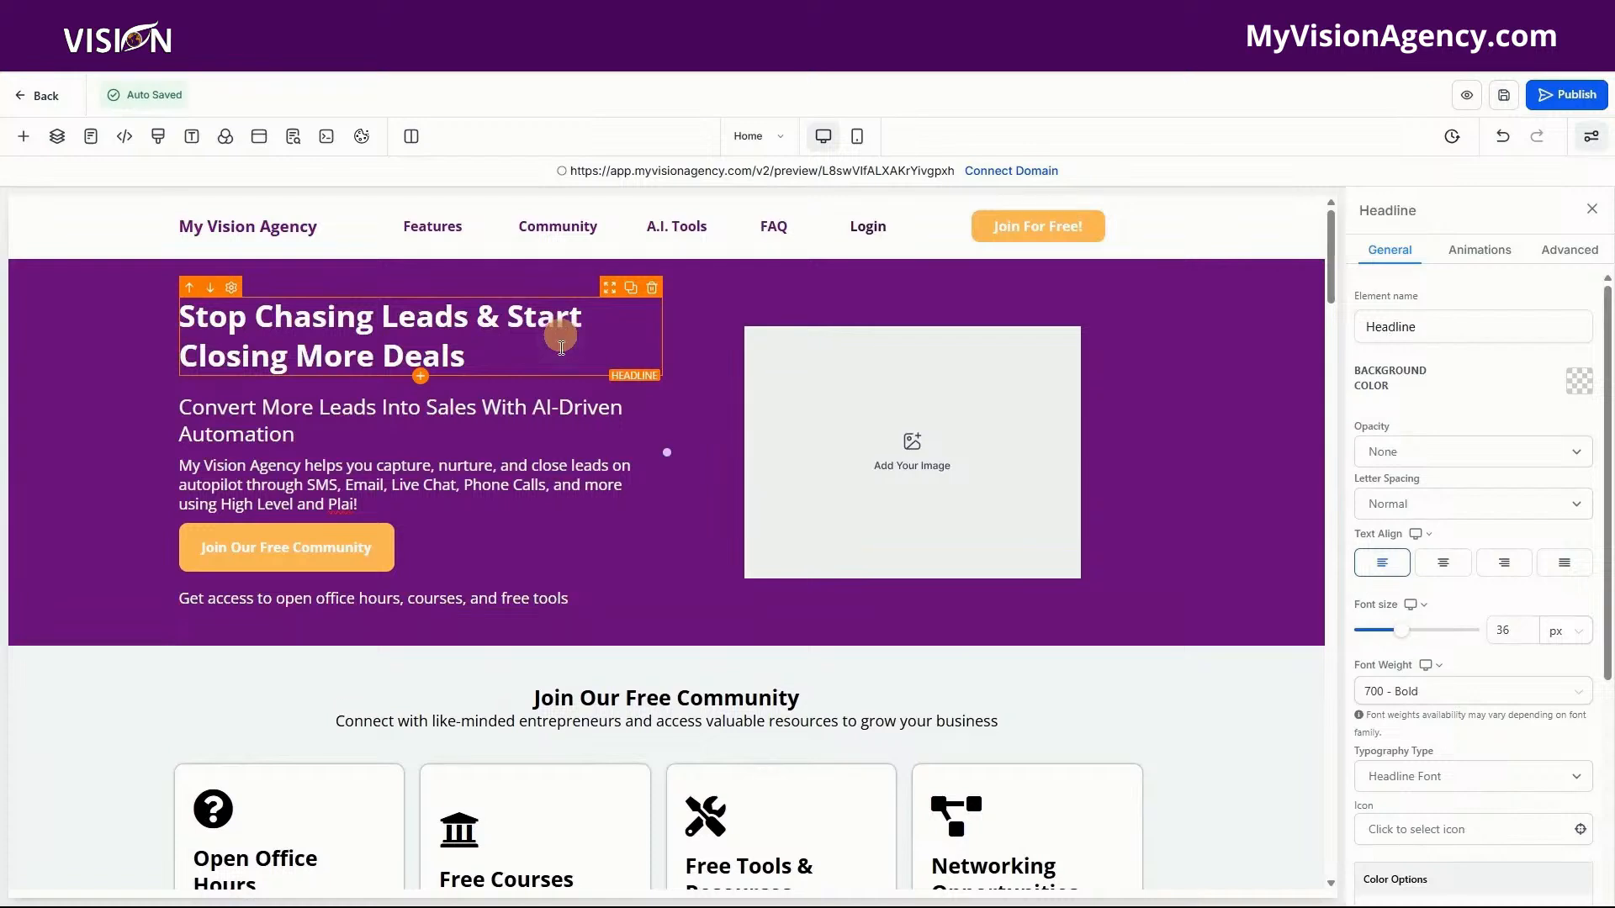
pyautogui.click(544, 428)
pyautogui.click(543, 489)
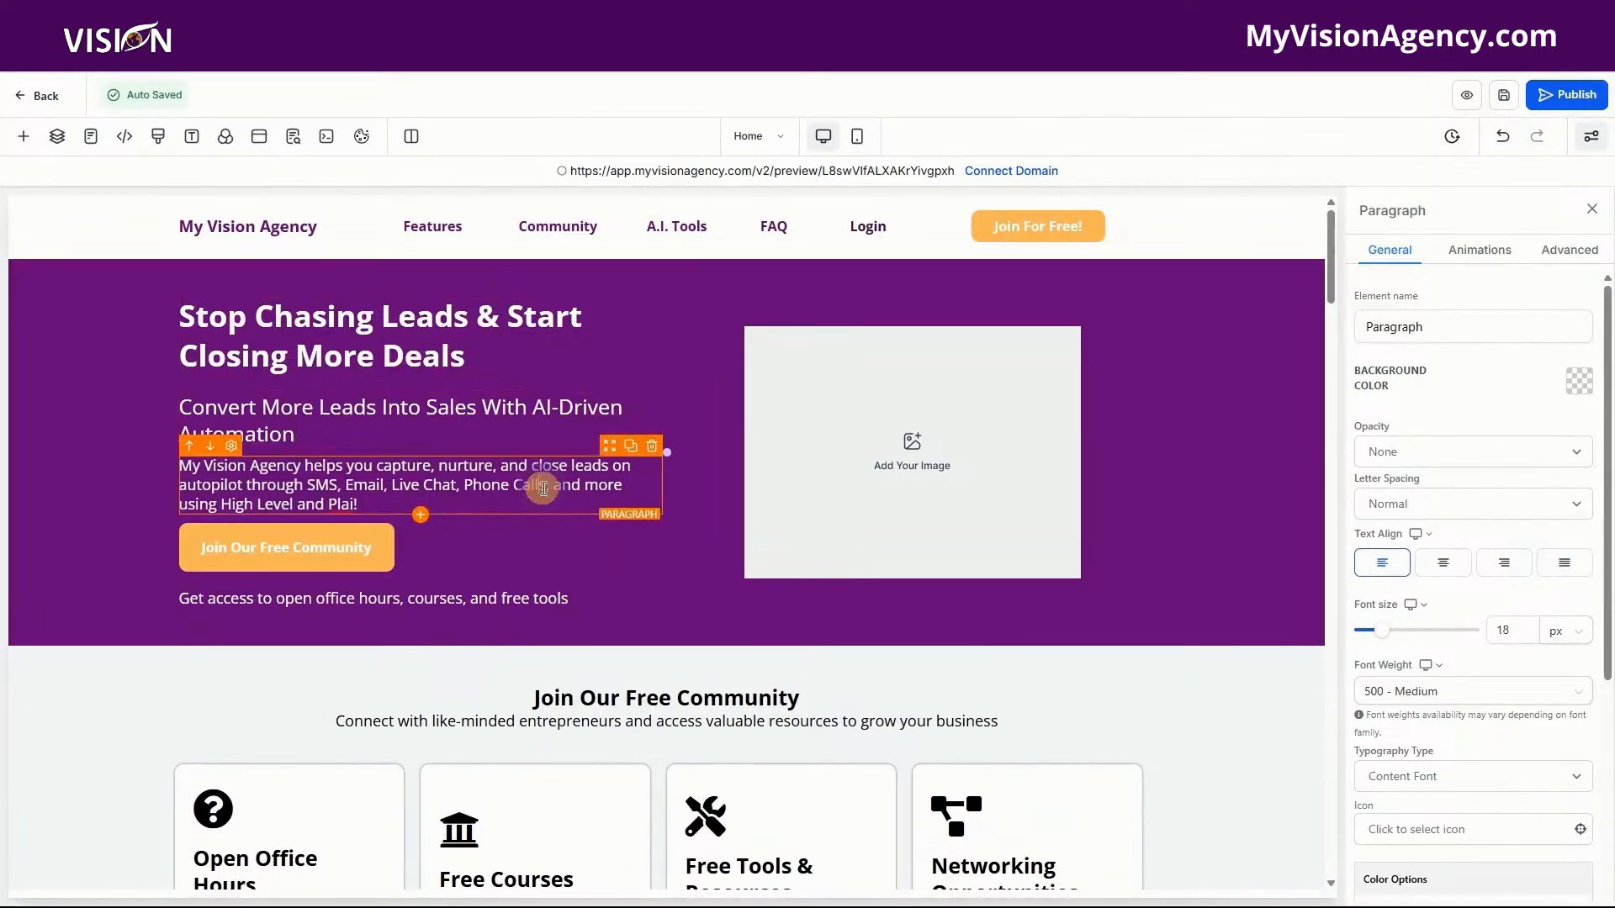
pyautogui.click(270, 547)
pyautogui.click(320, 596)
# - Compare the font size, weight and color of the Join Our Free Community heading with the hero section's sub headline
pyautogui.click(847, 699)
pyautogui.scroll(-3, 848, 693)
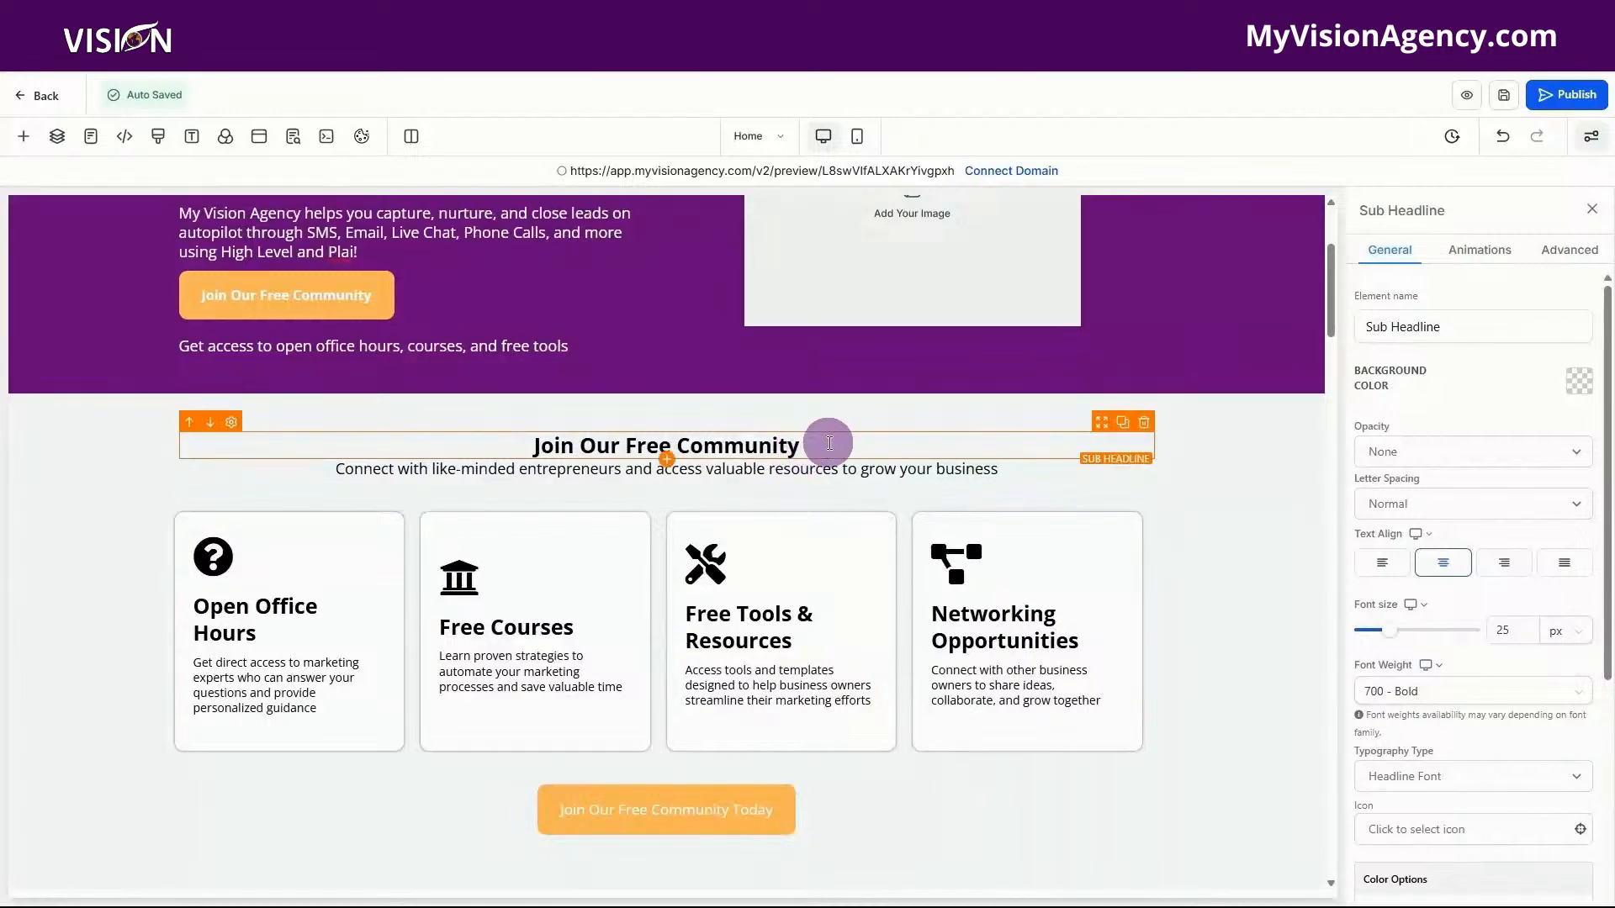
pyautogui.scroll(3, 685, 416)
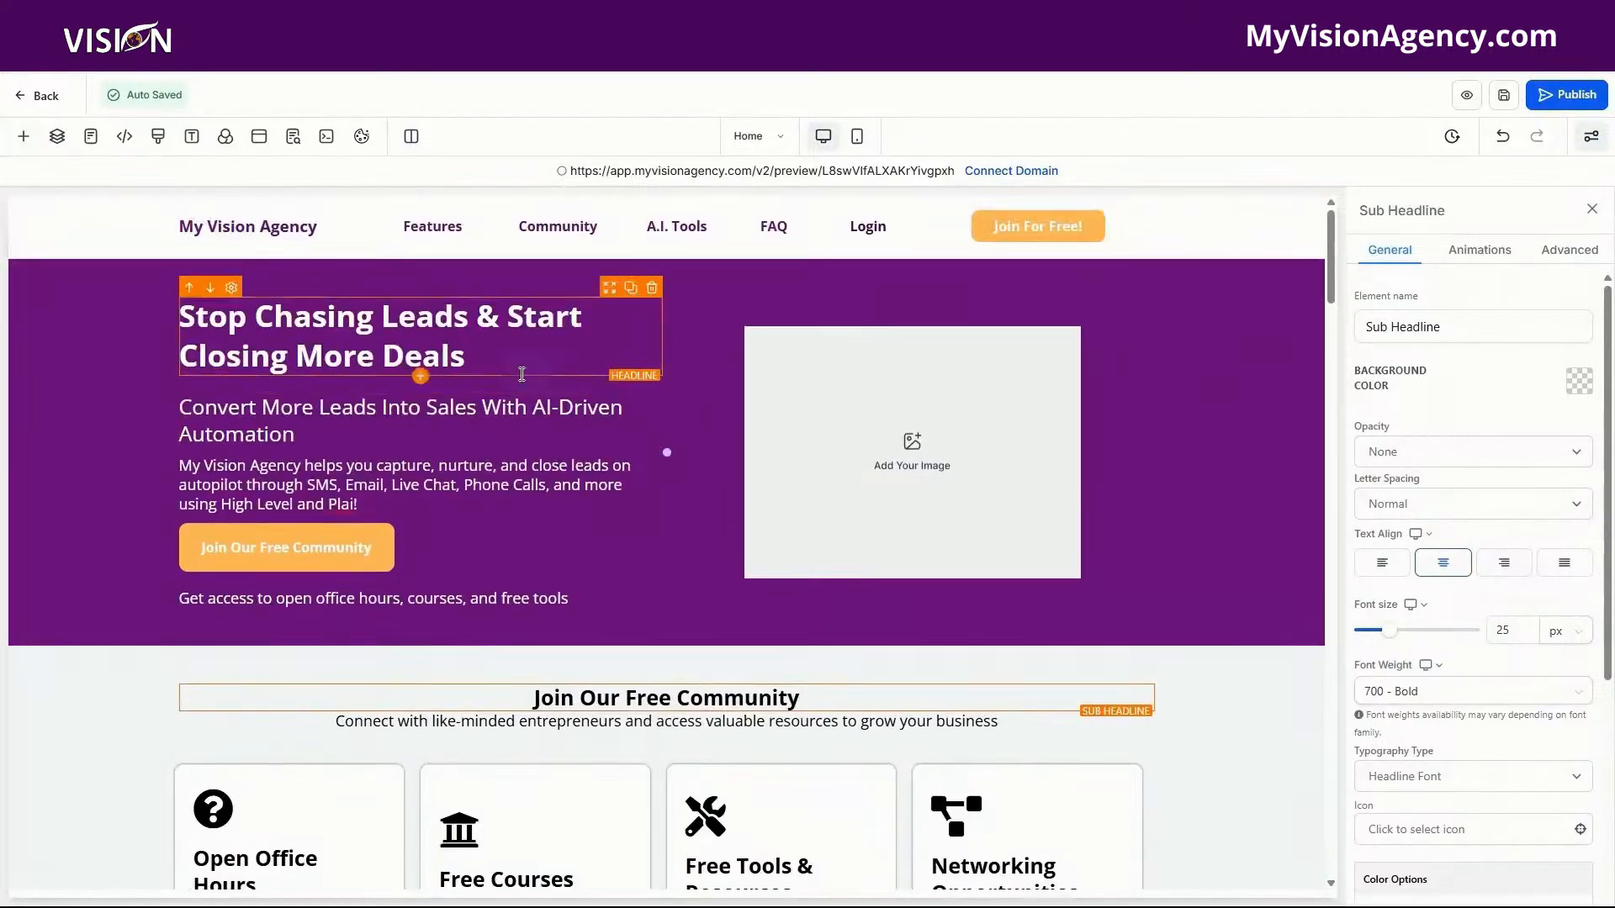
pyautogui.click(481, 410)
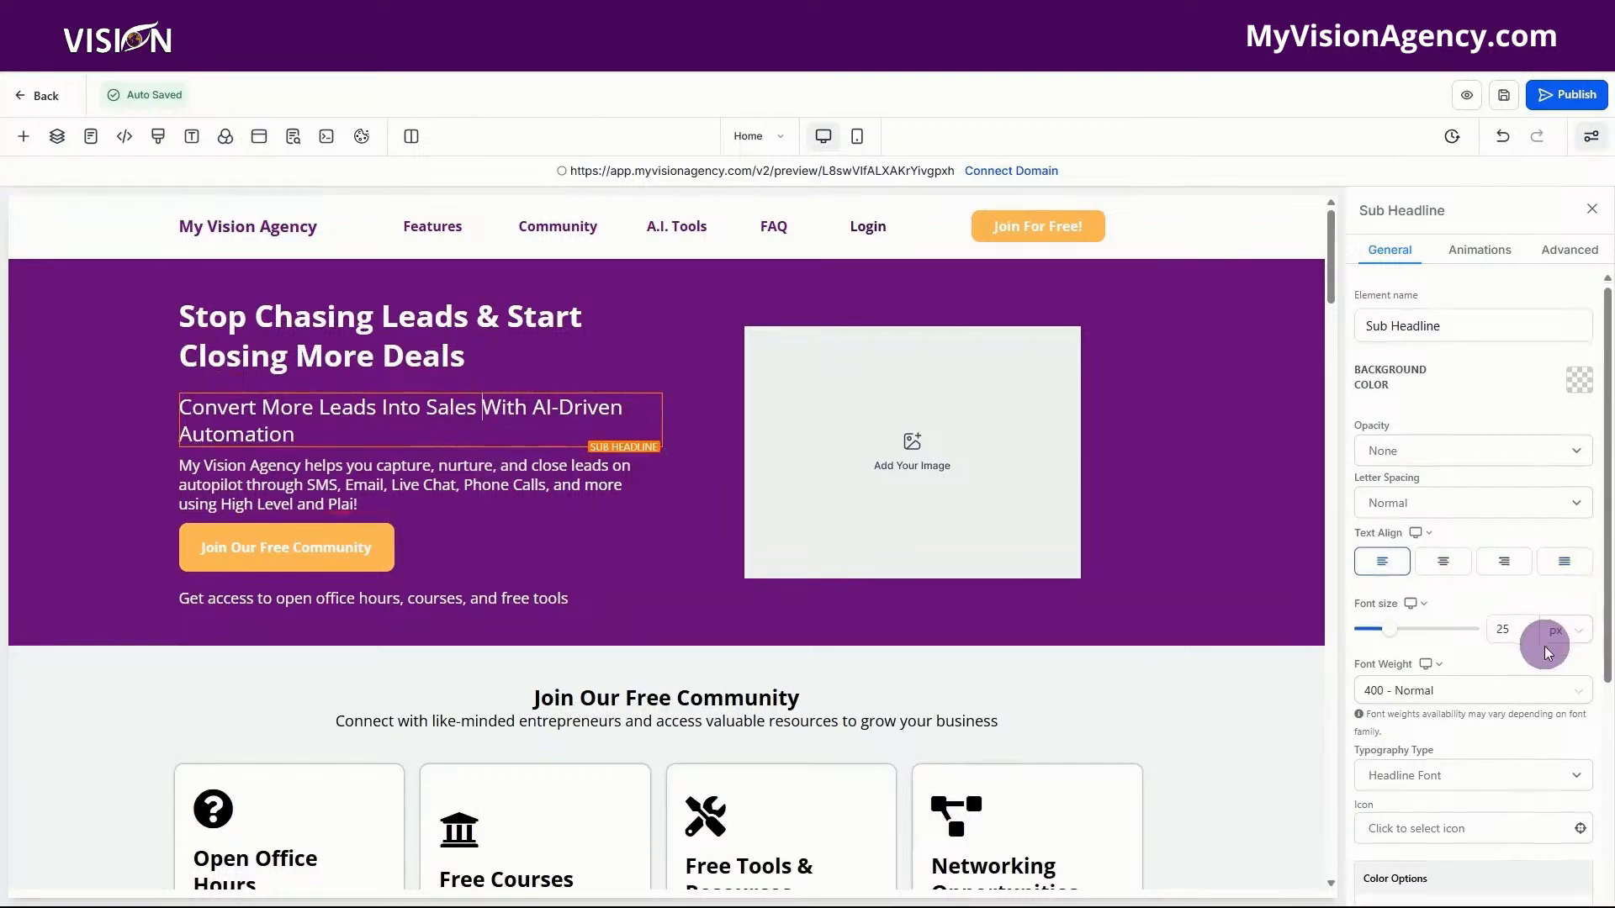
pyautogui.scroll(-4, 1543, 644)
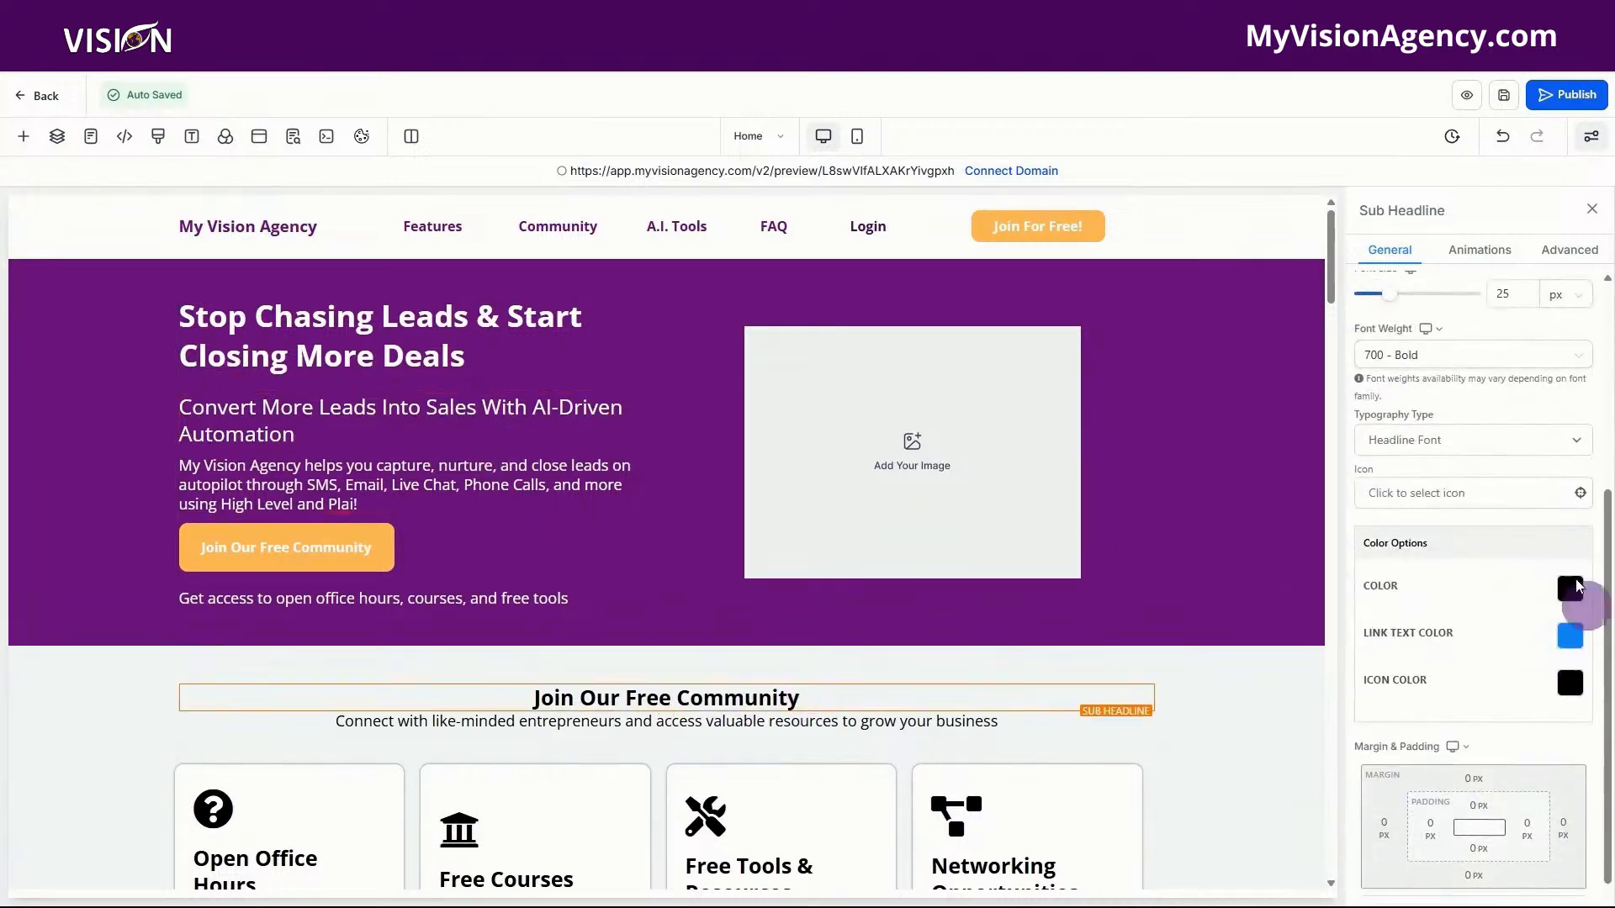
pyautogui.scroll(5, 1480, 589)
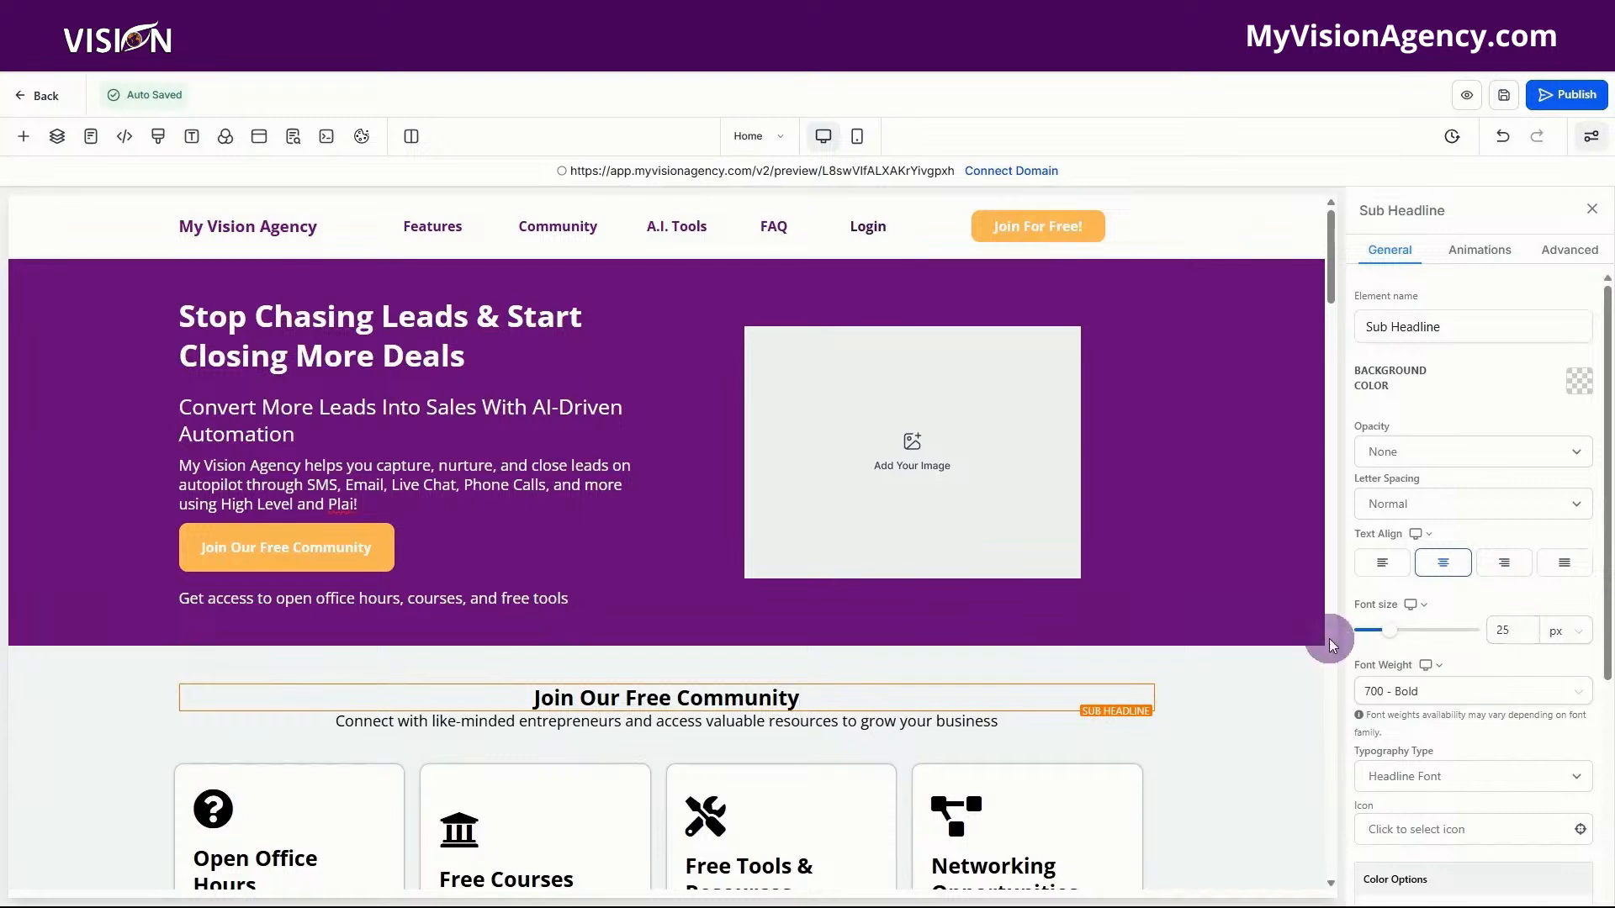
pyautogui.scroll(-1, 1219, 648)
# - Compare the community section's paragraph settings with the hero paragraph, and check the Open Office Hours card title
pyautogui.click(1025, 641)
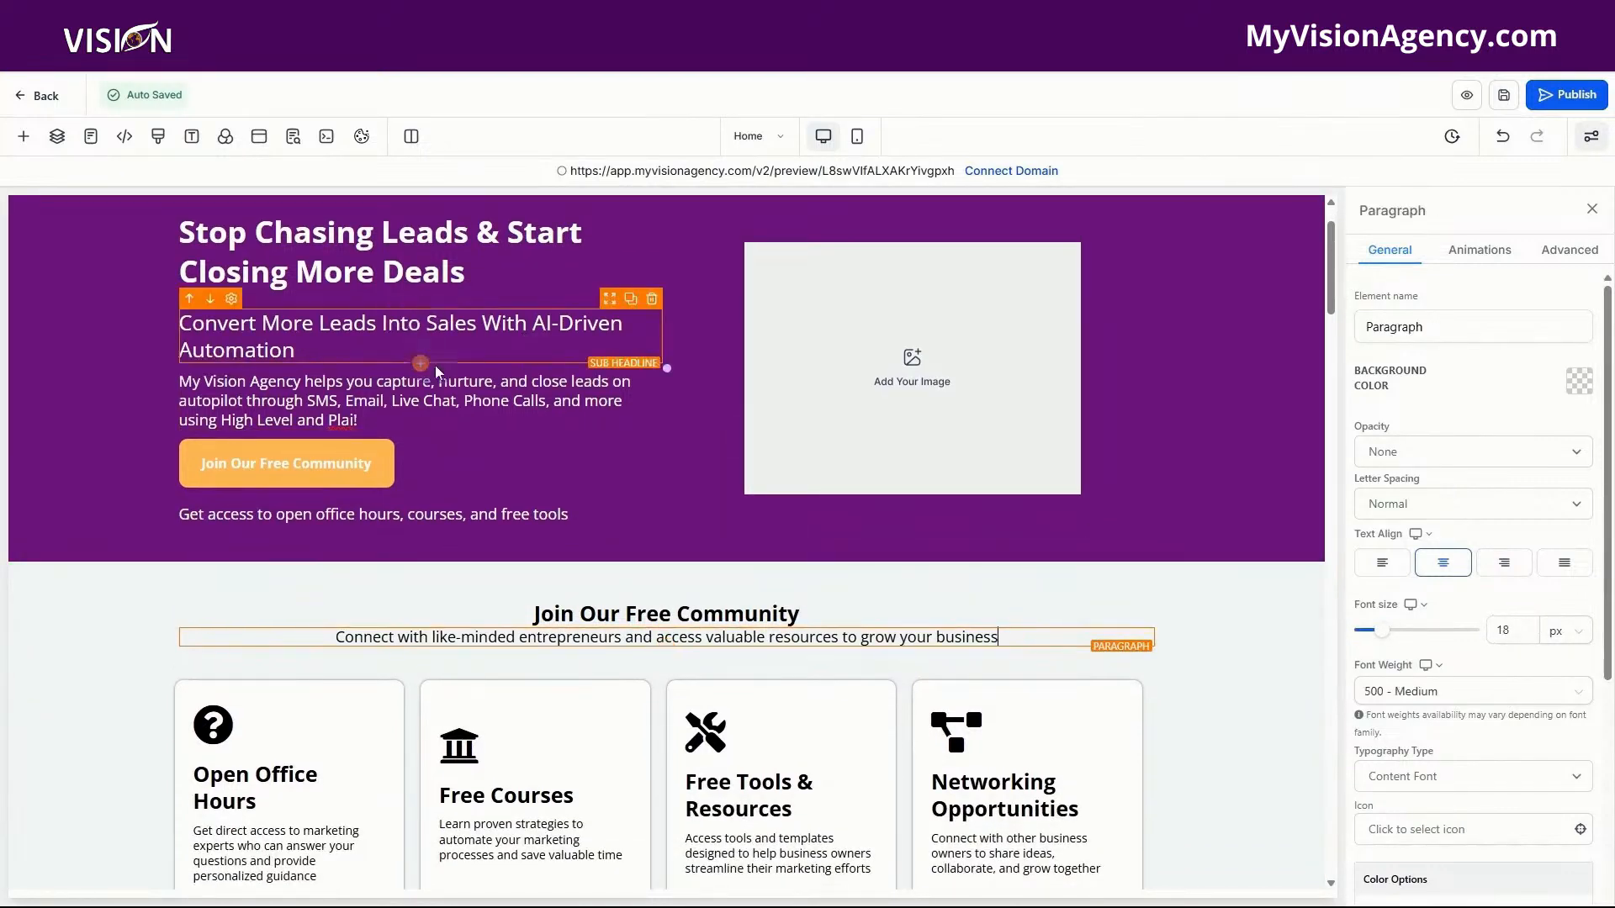
pyautogui.click(454, 385)
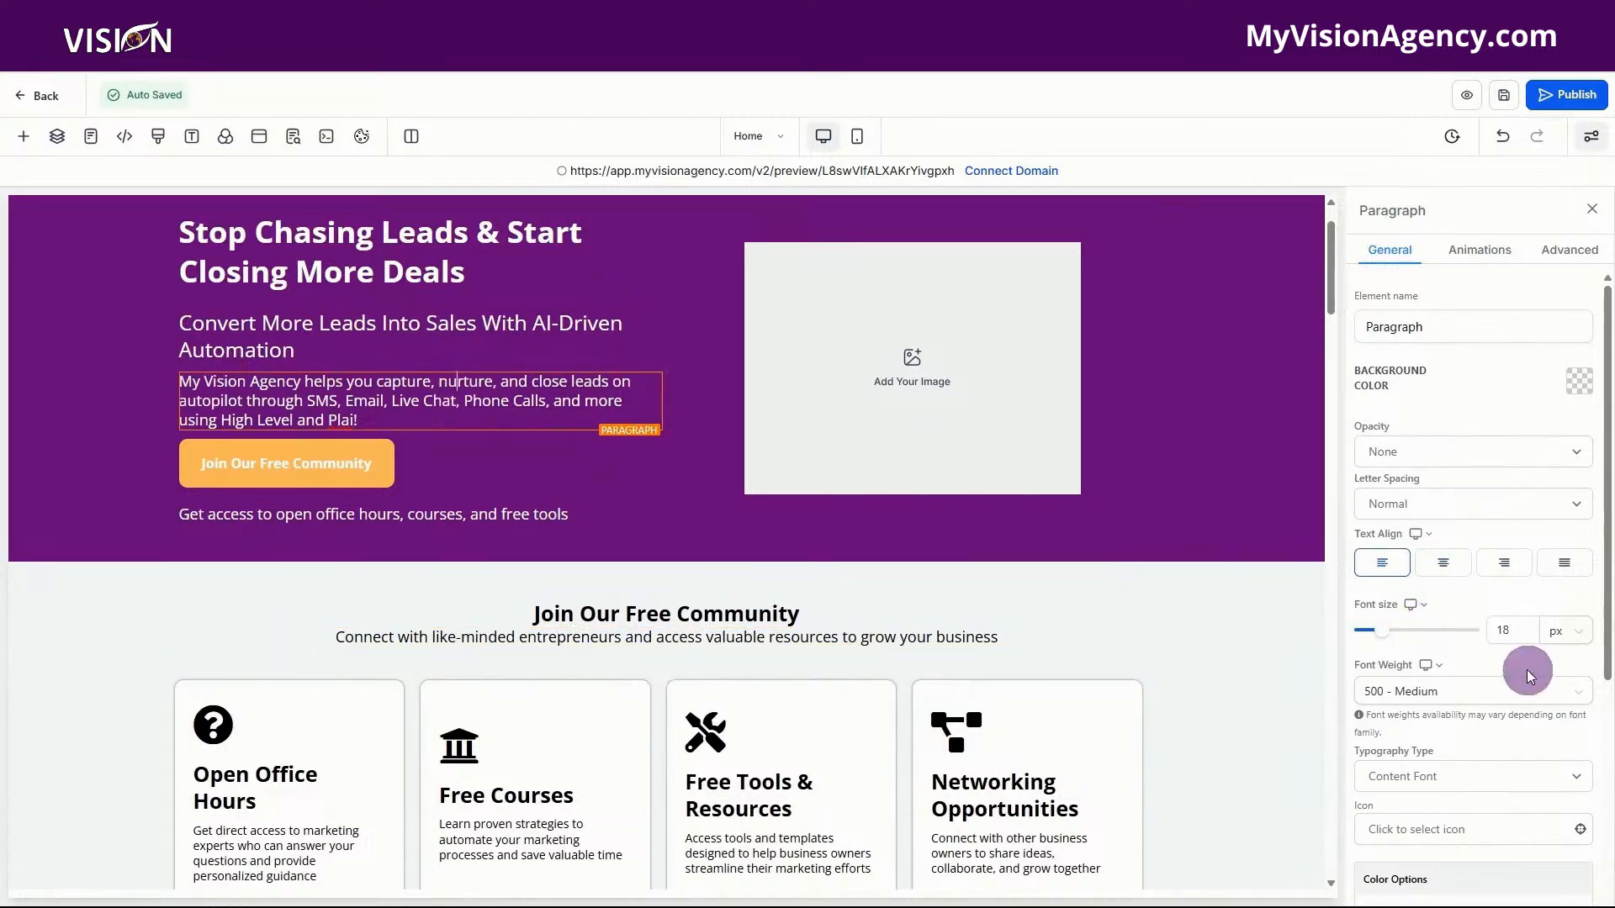
pyautogui.click(954, 633)
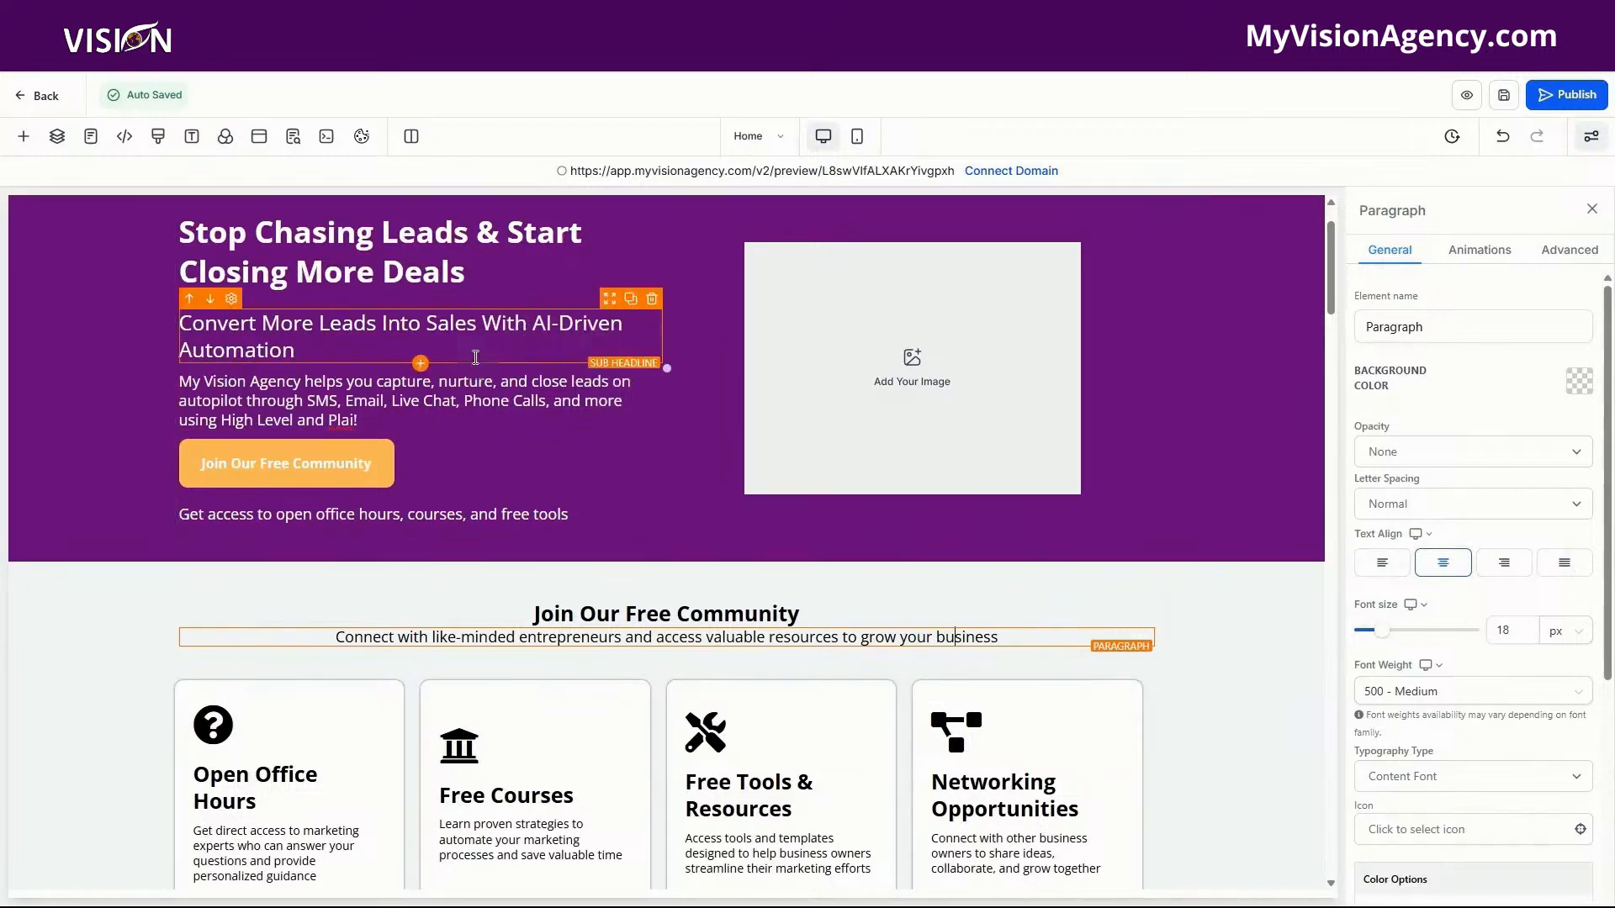
pyautogui.scroll(-2, 1239, 634)
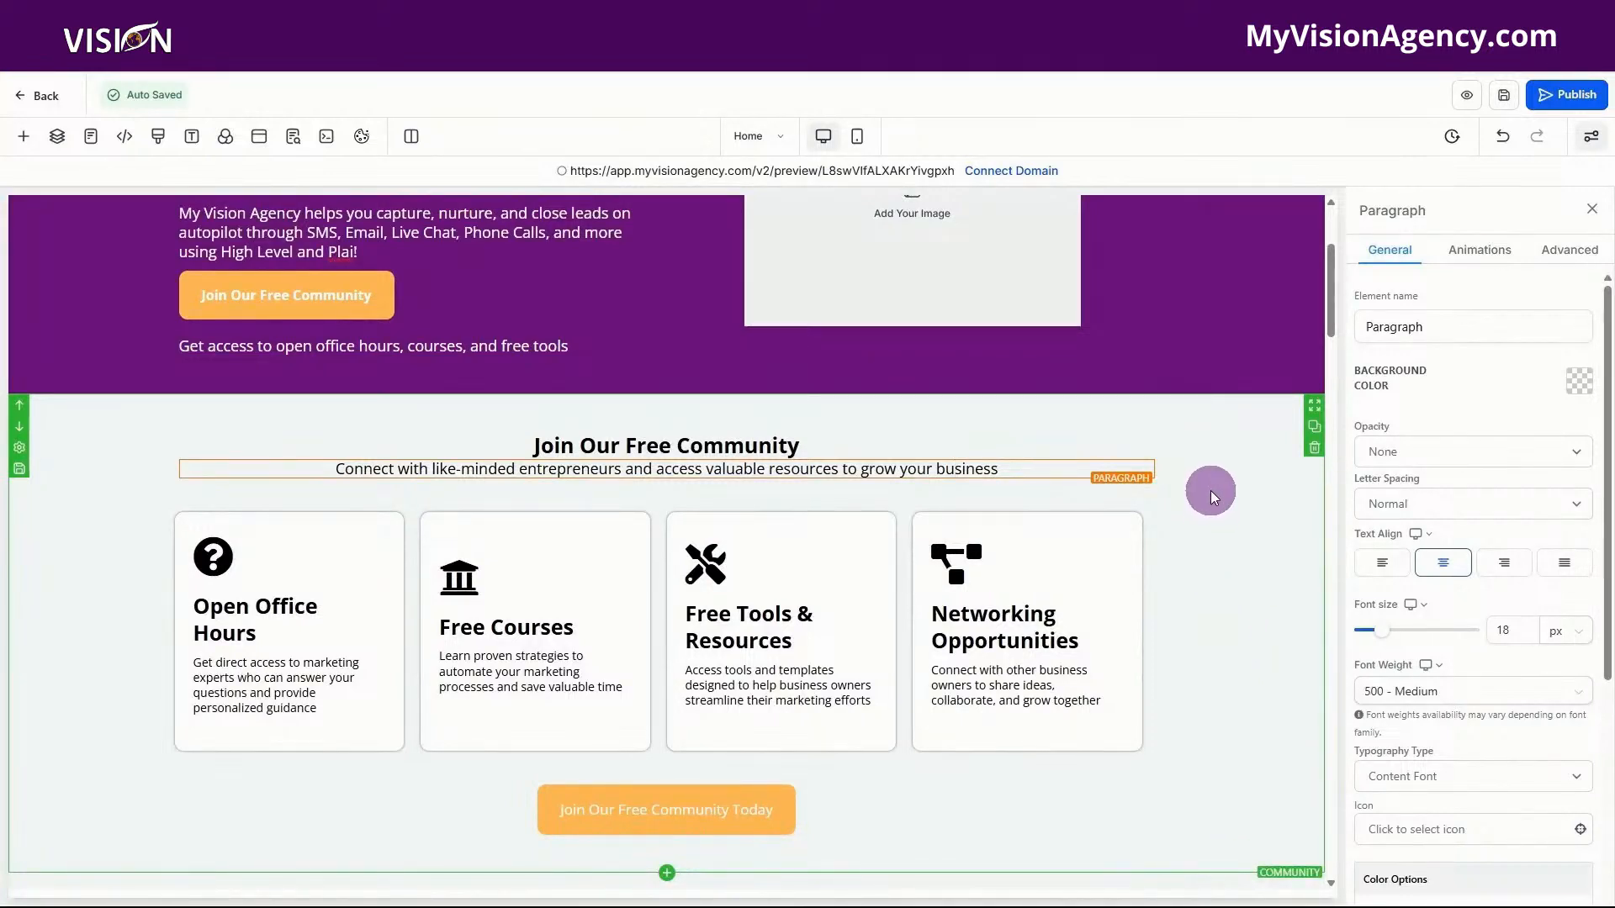
pyautogui.click(299, 620)
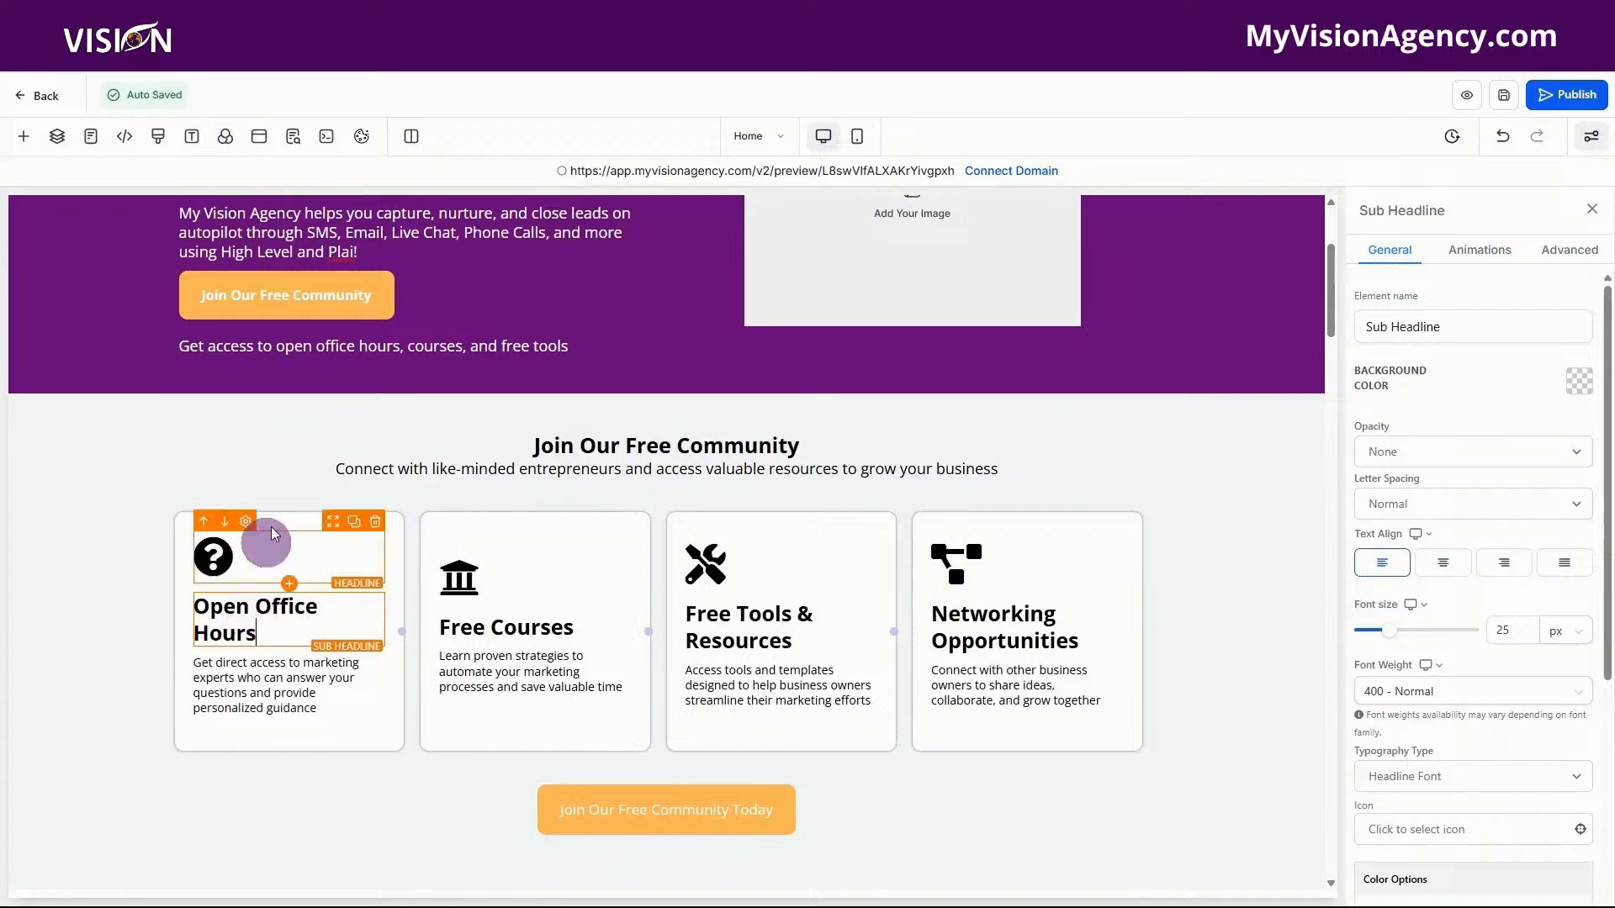
# - Set the description paragraphs in the Open Office Hours and Free Courses cards to a font size of 18 px
pyautogui.scroll(-2, 278, 494)
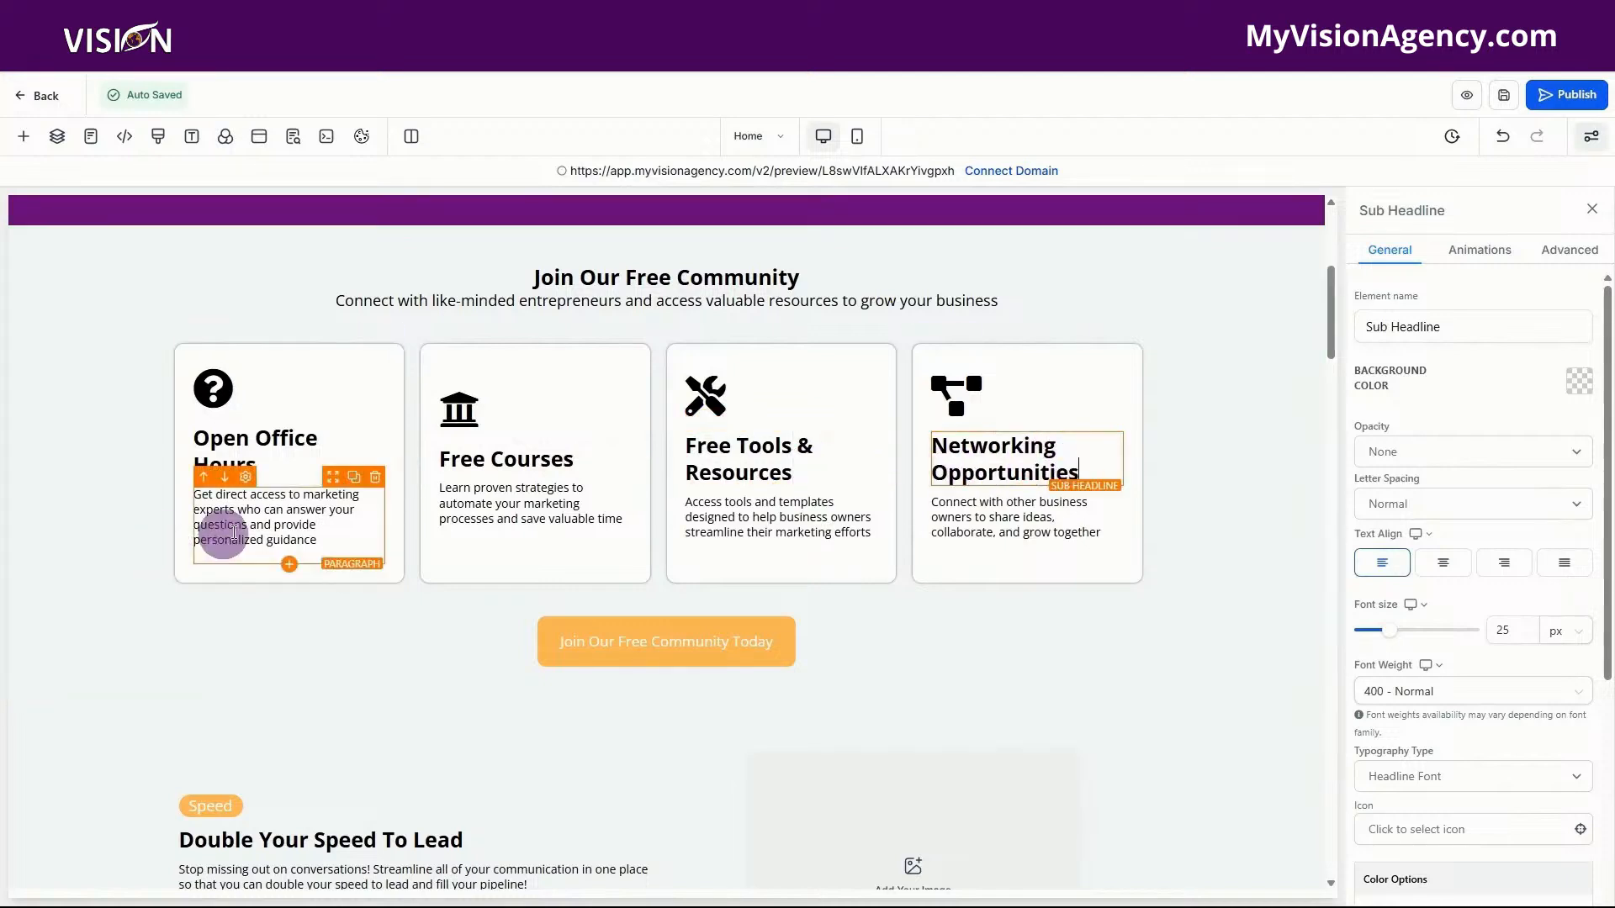
pyautogui.click(297, 521)
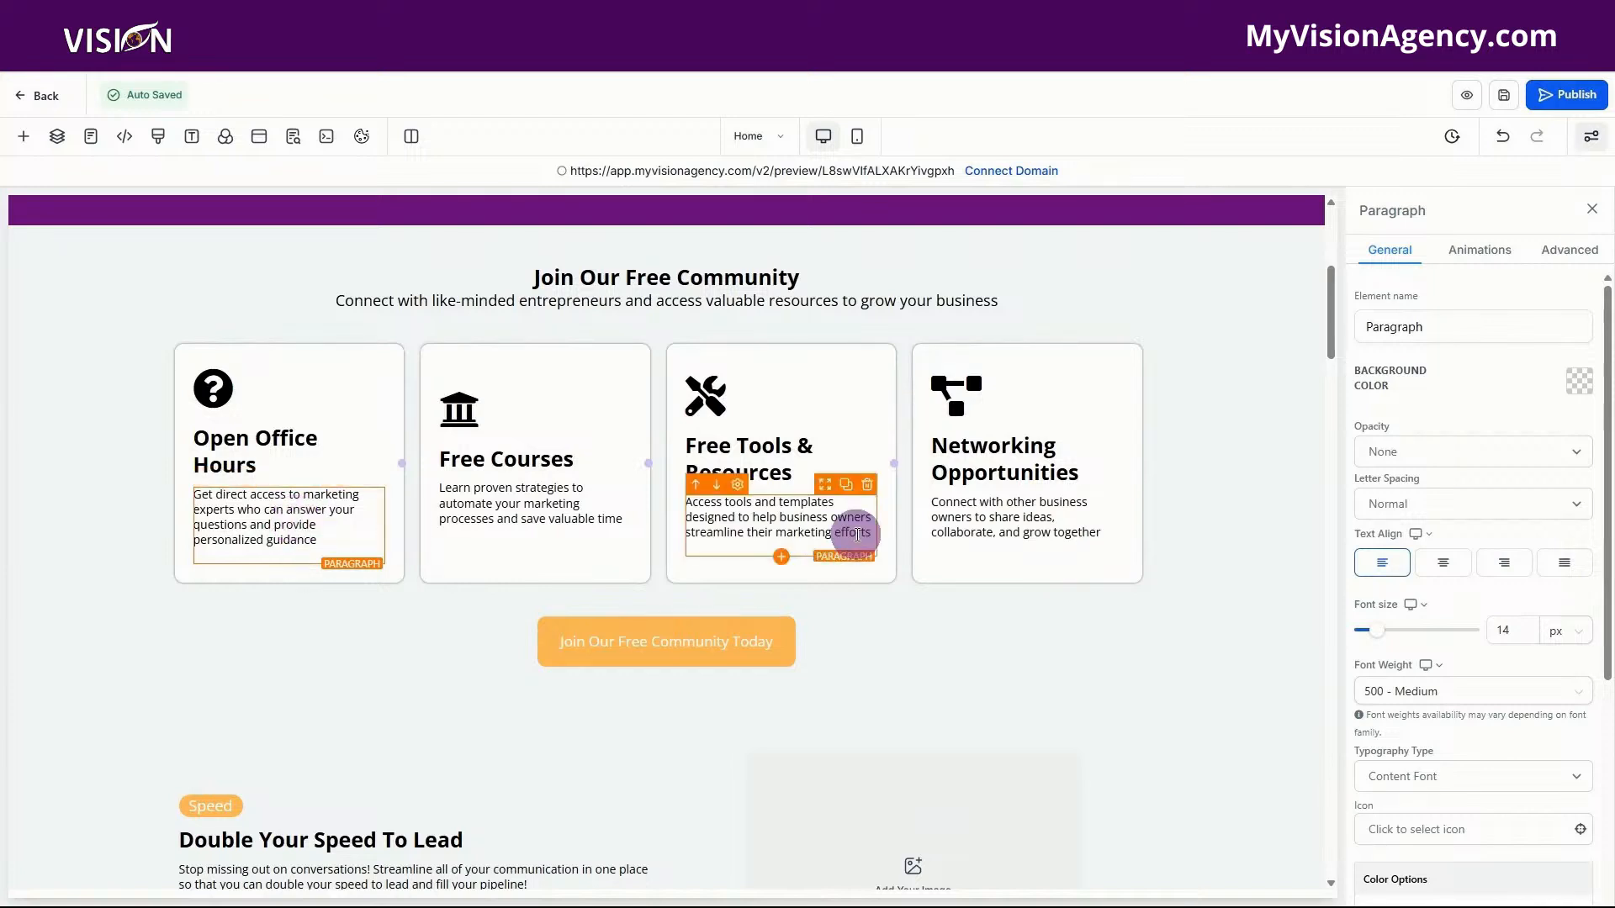
pyautogui.click(1508, 634)
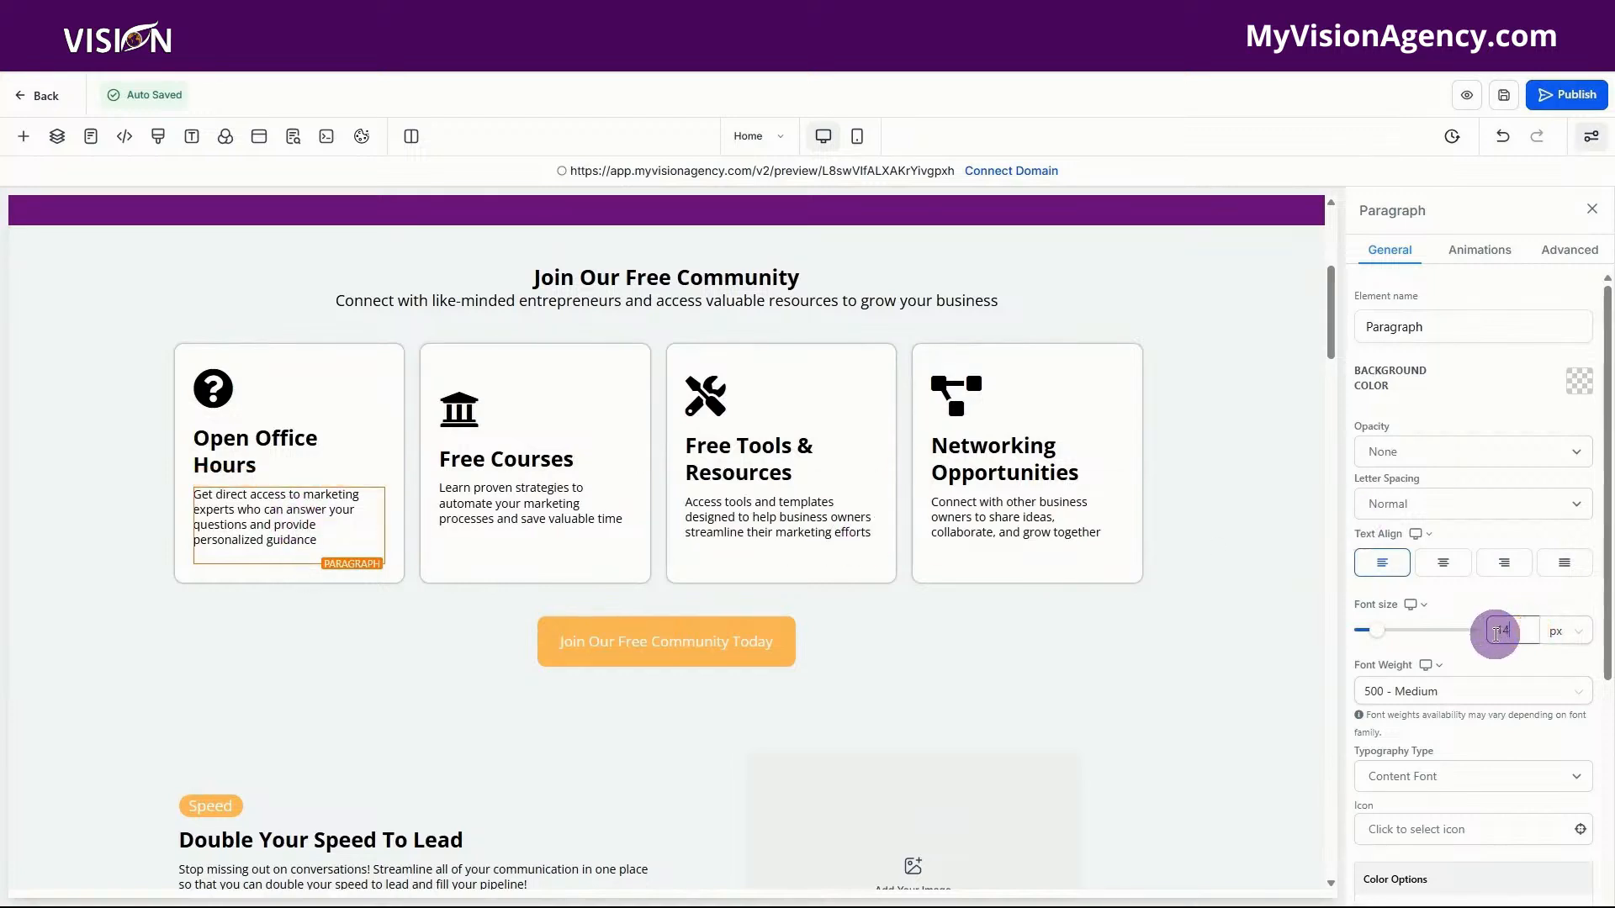
pyautogui.moveTo(1495, 633)
pyautogui.mouseDown()
pyautogui.moveTo(1520, 631)
pyautogui.moveTo(1491, 630)
pyautogui.mouseUp()
pyautogui.write('18')
pyautogui.click(543, 526)
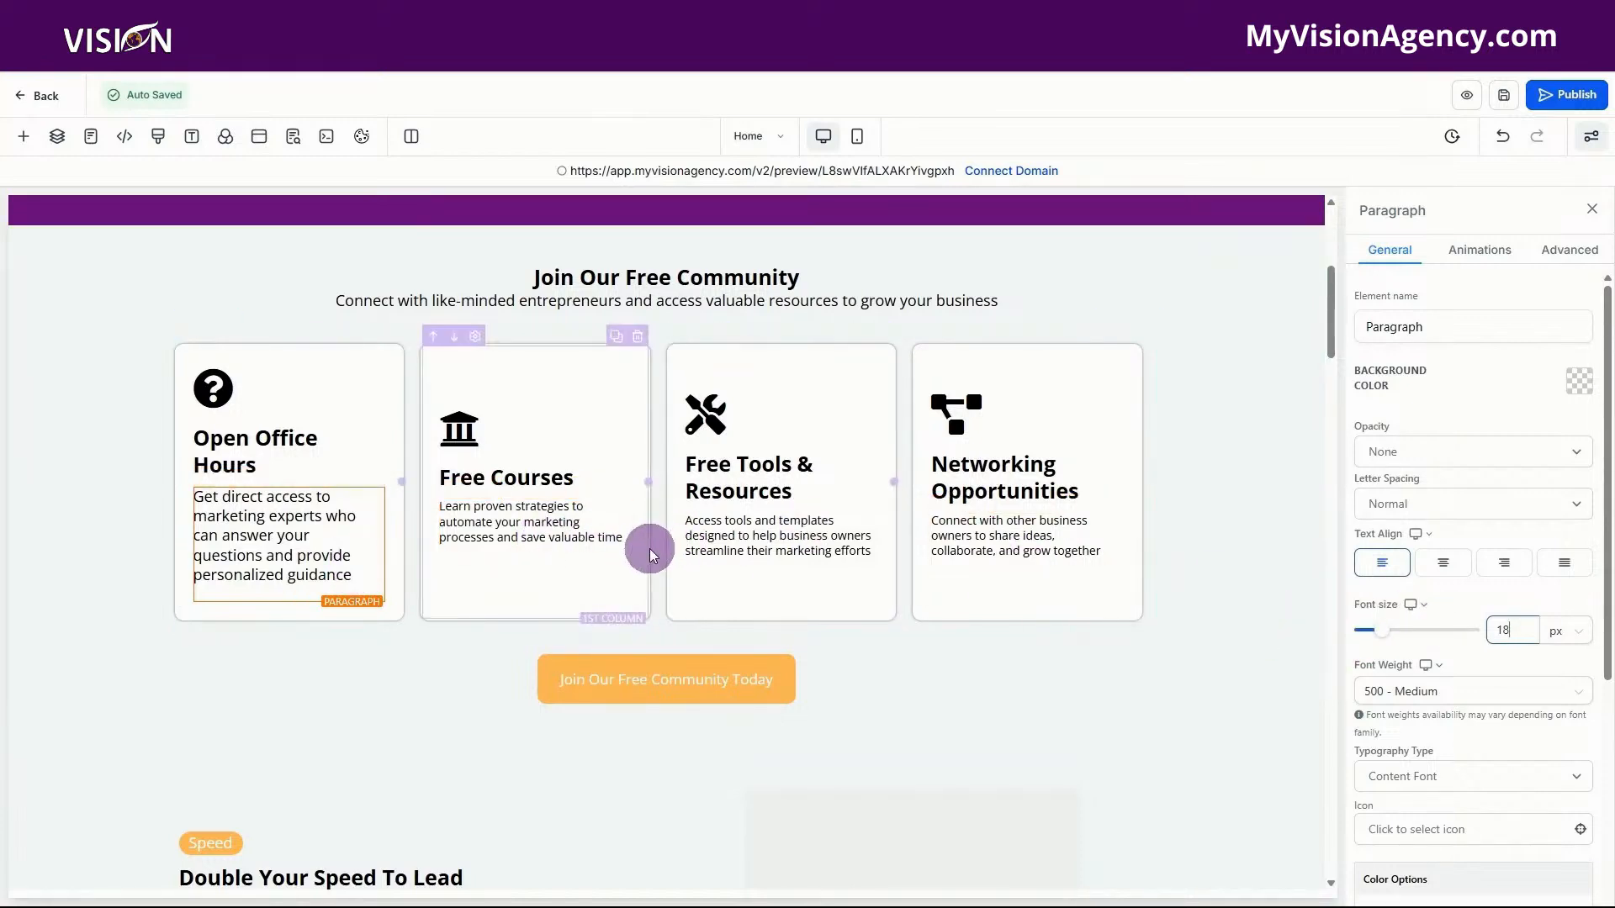
pyautogui.click(547, 557)
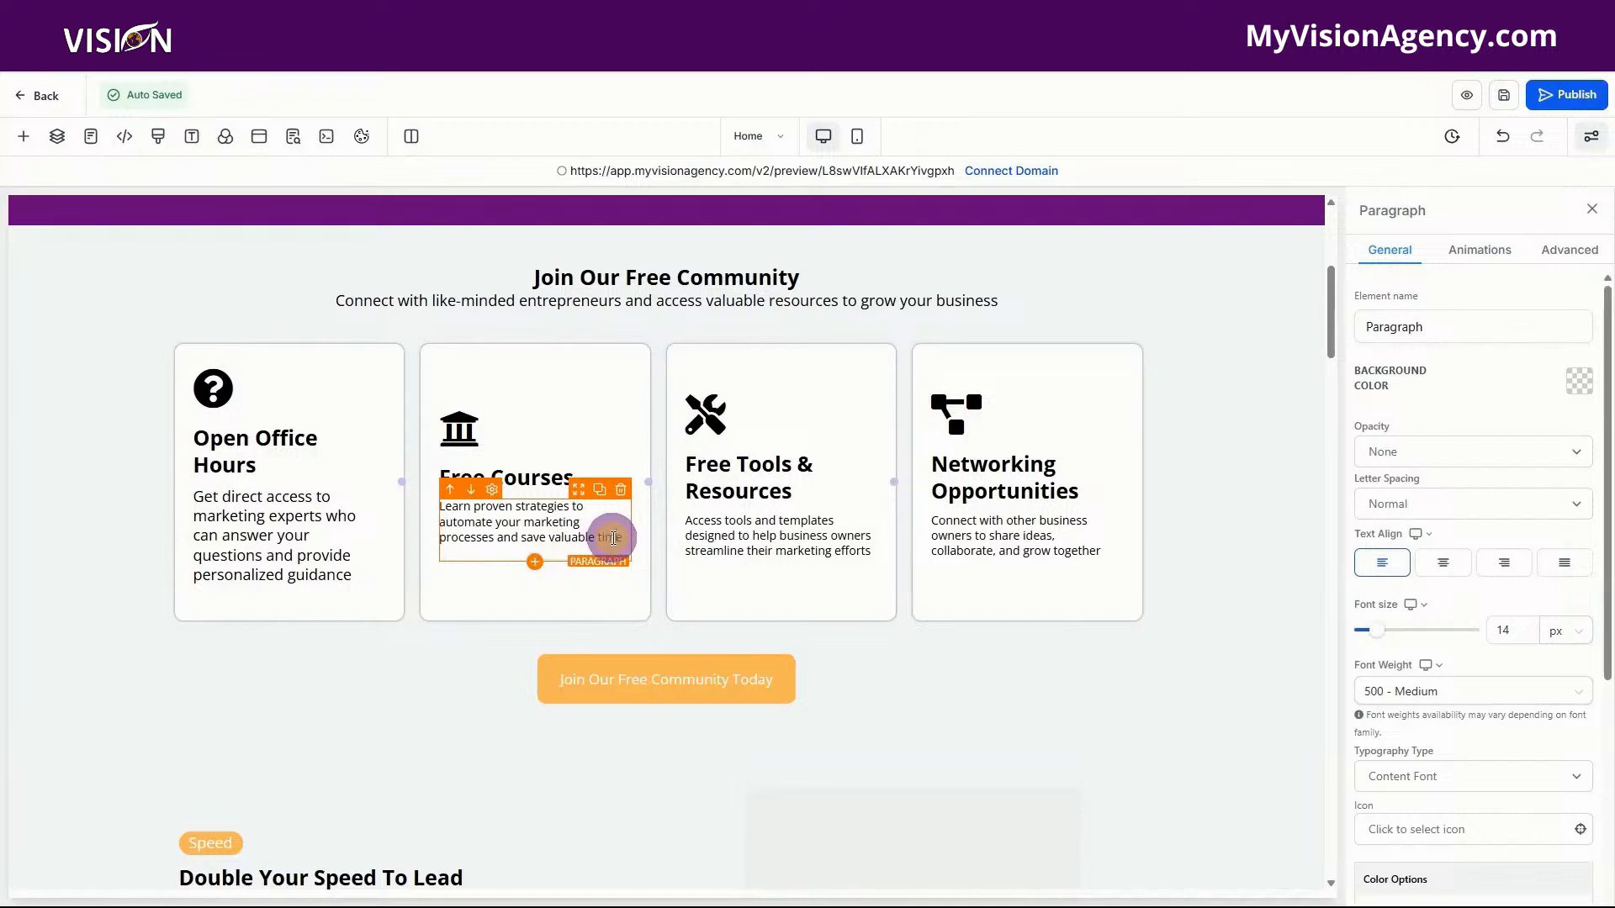
pyautogui.moveTo(1522, 629); pyautogui.dragTo(1480, 631)
pyautogui.write('18')
# - Set the description paragraphs in the Free Tools & Resources and Networking Opportunities cards to 18 px
pyautogui.click(814, 540)
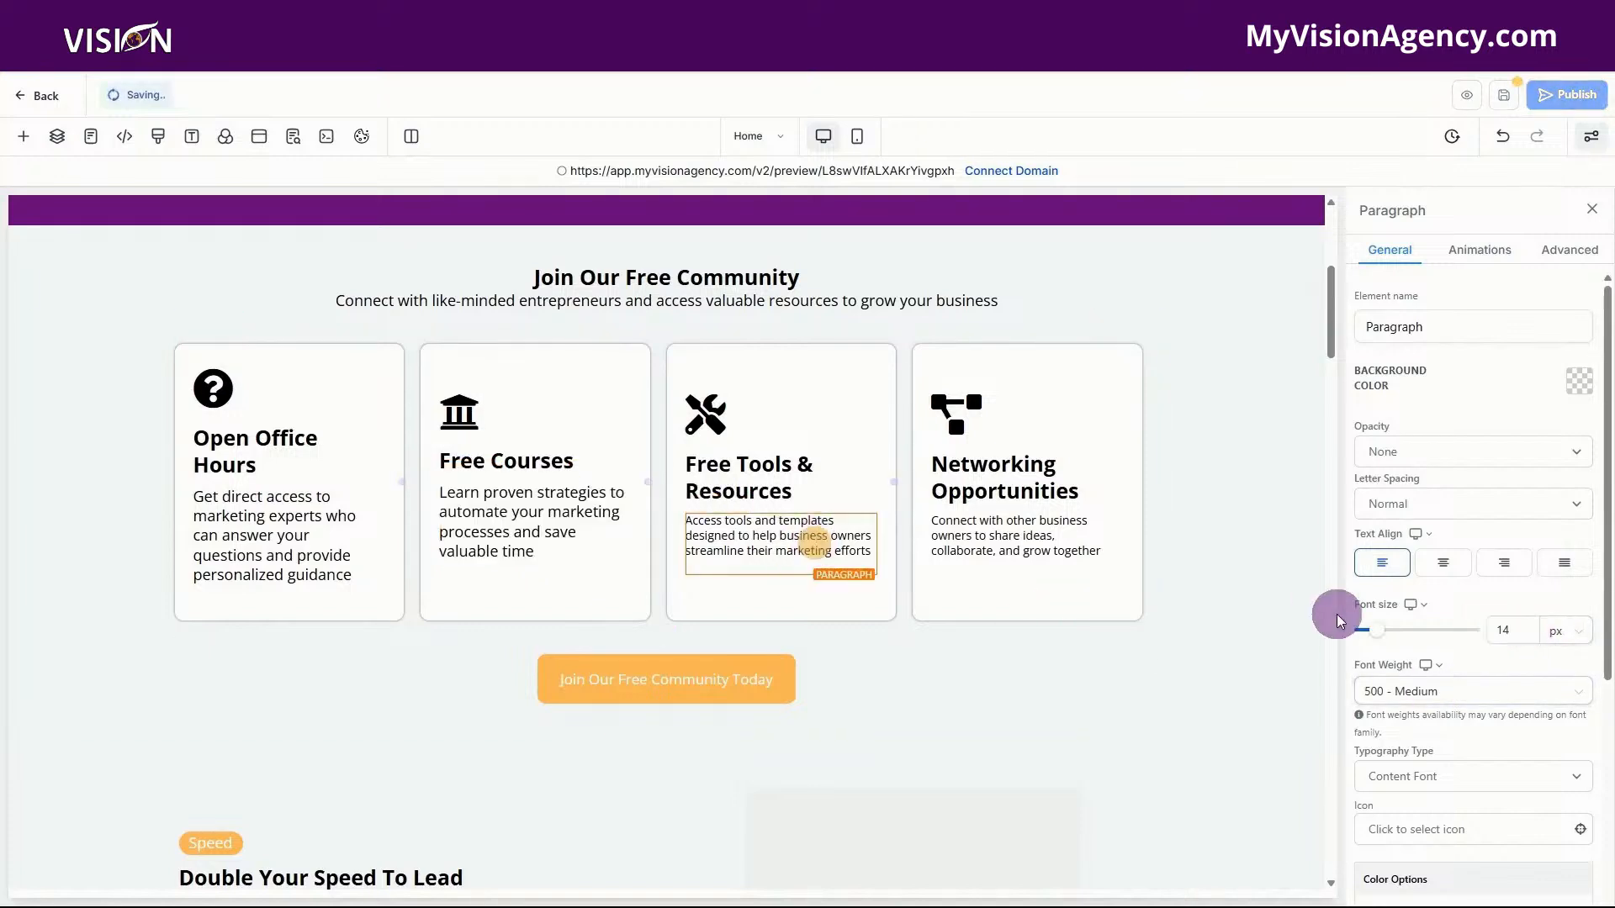
pyautogui.write('18')
pyautogui.click(1043, 529)
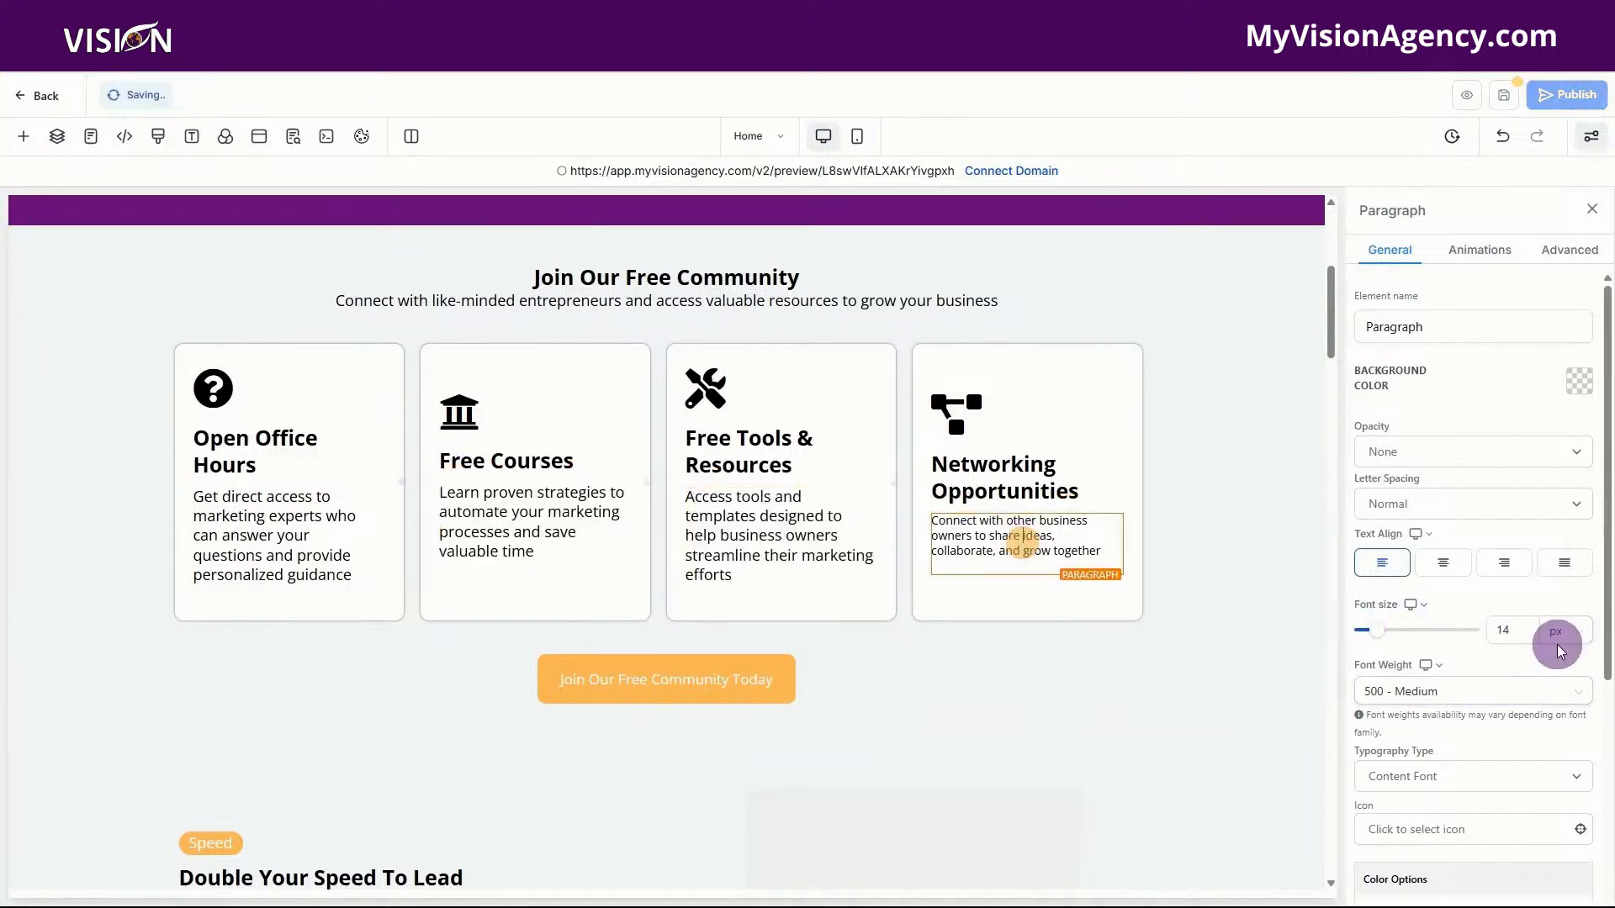
pyautogui.moveTo(1514, 631); pyautogui.dragTo(1490, 629)
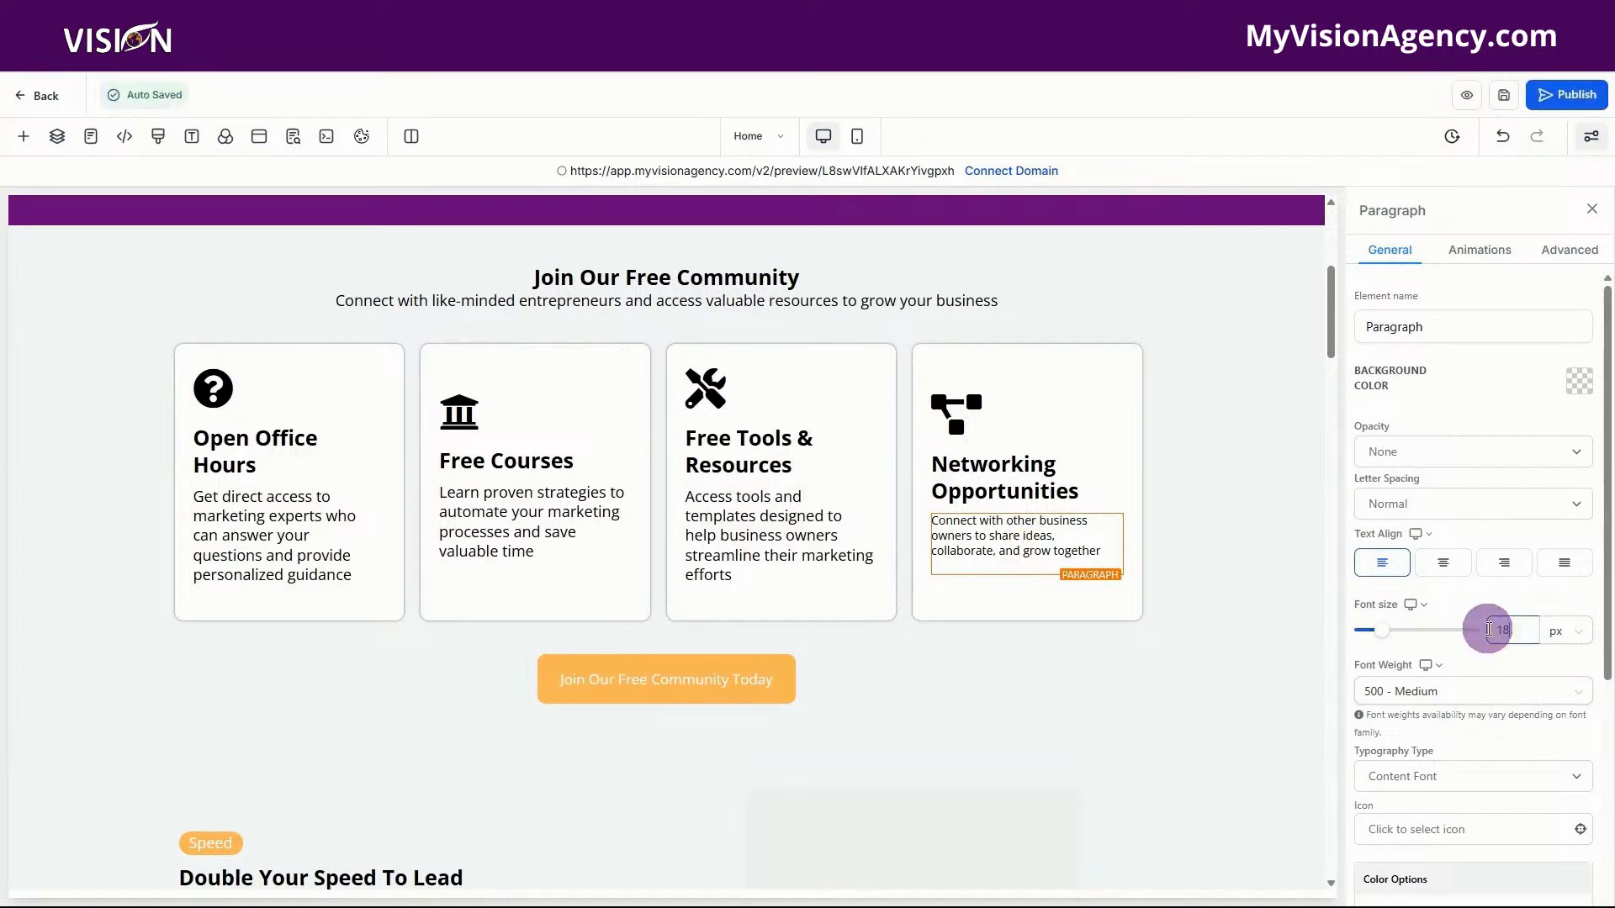
pyautogui.write('18')
# - Set the paragraphs under Double Your Speed To Lead and Instantly Fill your Calendar to 18 px
pyautogui.scroll(-4, 1113, 690)
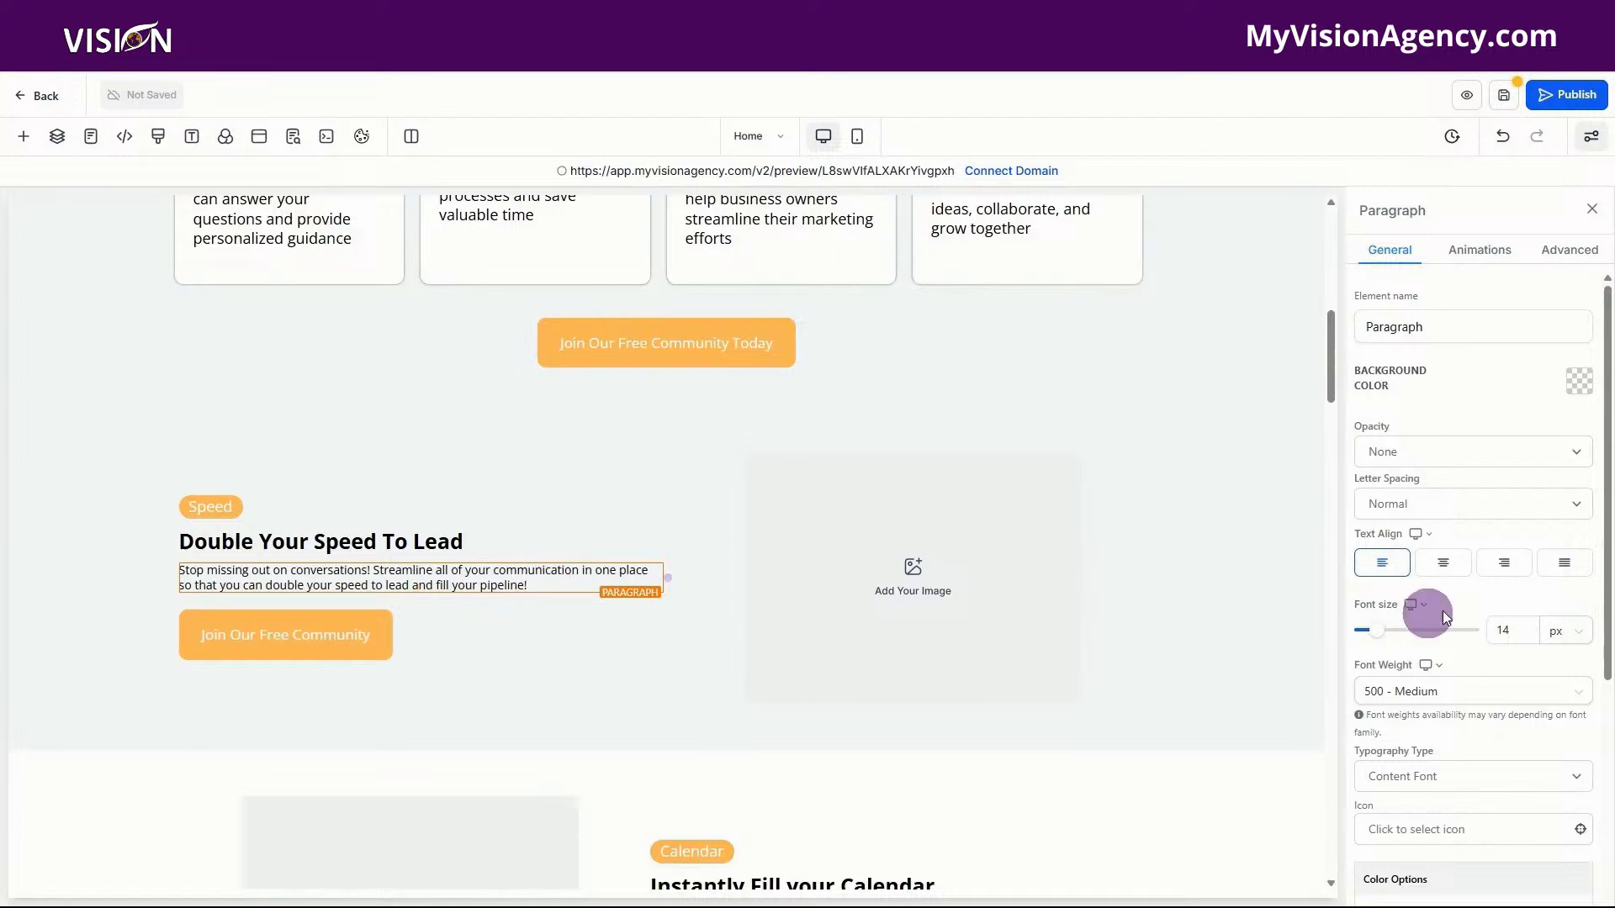
pyautogui.click(1510, 629)
pyautogui.write('18')
pyautogui.scroll(-4, 1067, 613)
pyautogui.click(1001, 595)
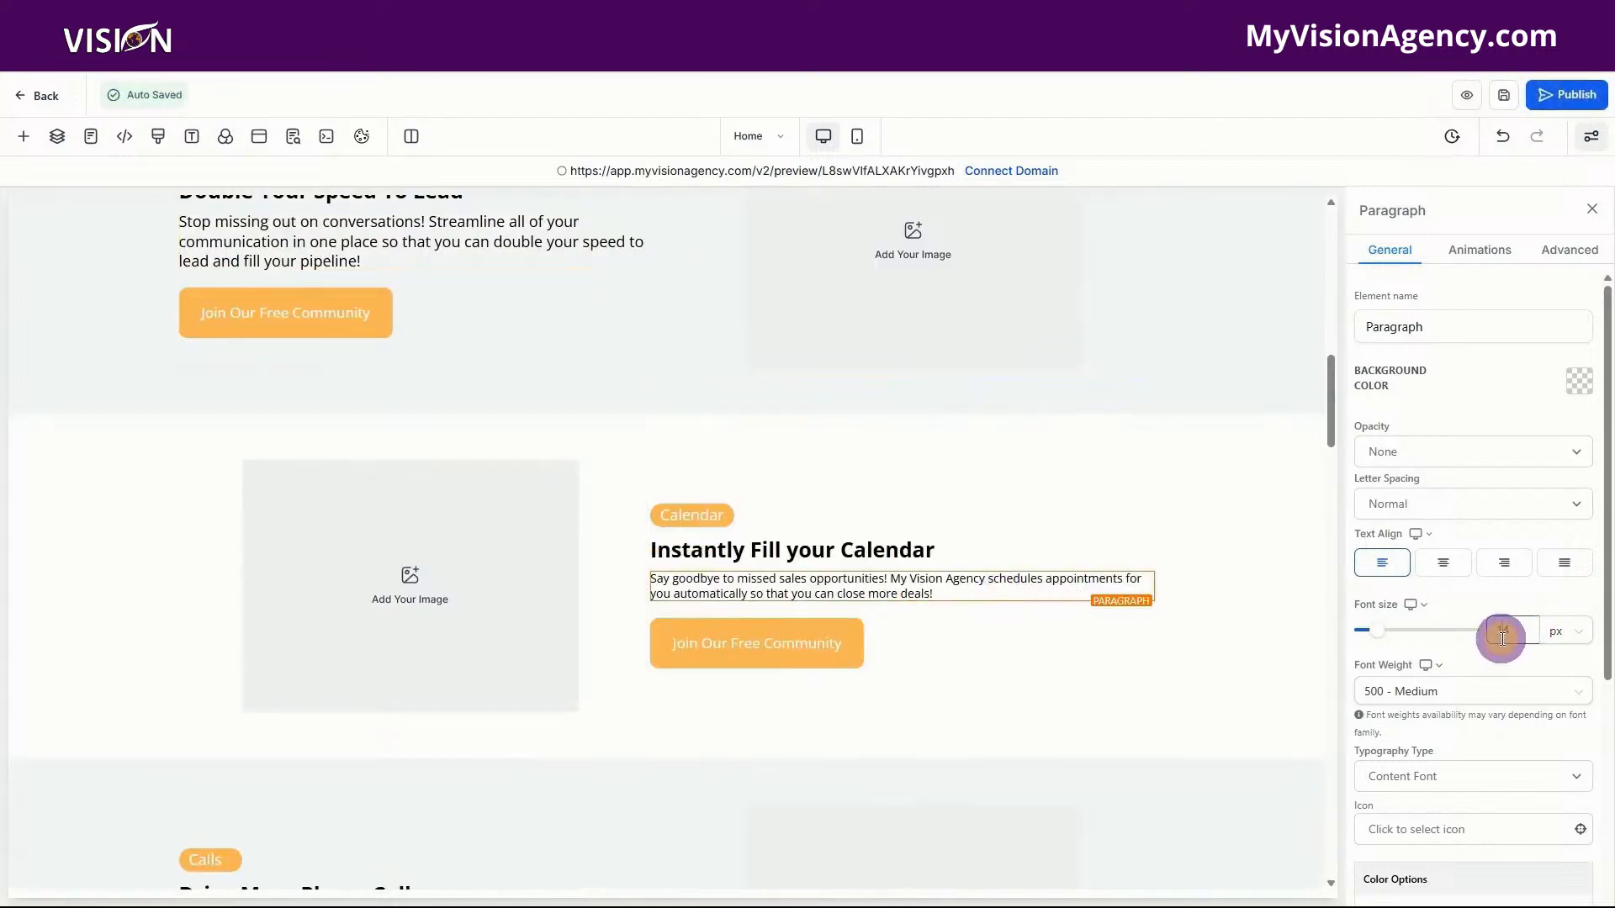
pyautogui.moveTo(1512, 635); pyautogui.dragTo(1488, 635)
pyautogui.write('18')
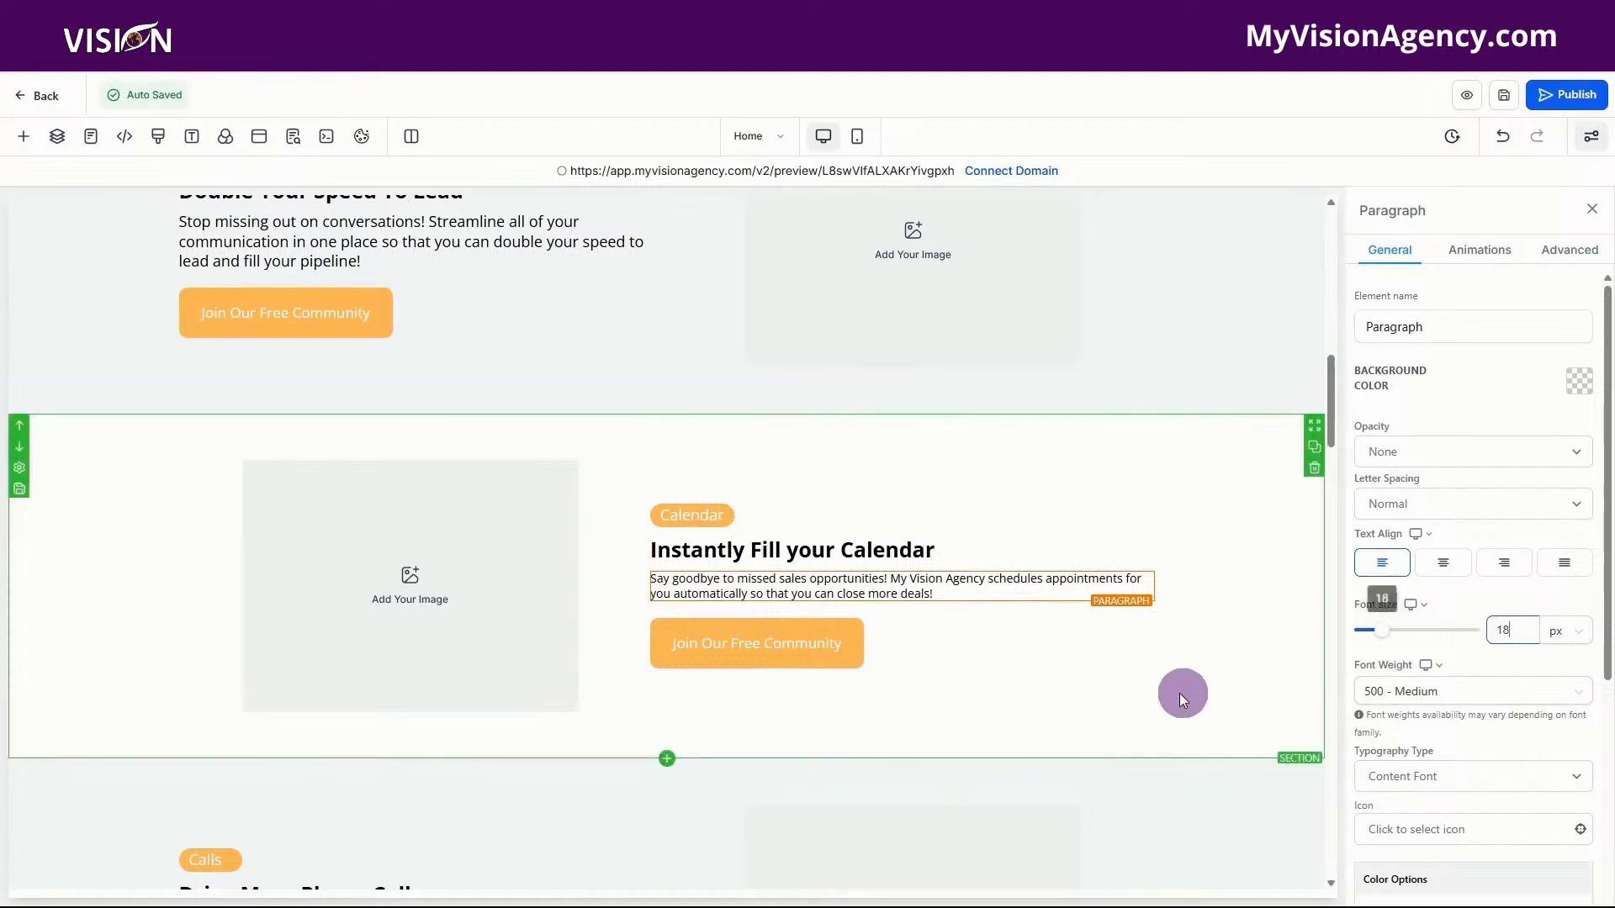
# - Set the paragraph text from the Drive More Phone Calls section through the Build Smart Nurture Campaigns section and below to 18 px
pyautogui.scroll(-3, 1178, 690)
pyautogui.click(452, 681)
pyautogui.scroll(-8, 450, 689)
pyautogui.click(1027, 357)
pyautogui.click(324, 530)
pyautogui.moveTo(1512, 630); pyautogui.dragTo(1484, 631)
pyautogui.write('18')
# - Set the remaining paragraphs down to the Wasting Time & Money With Ads? block to 18 px
pyautogui.click(973, 552)
pyautogui.scroll(-4, 973, 552)
pyautogui.click(329, 464)
pyautogui.write('18')
pyautogui.click(782, 467)
pyautogui.write('18')
pyautogui.click(980, 469)
pyautogui.moveTo(1512, 631); pyautogui.dragTo(1481, 632)
pyautogui.write('18')
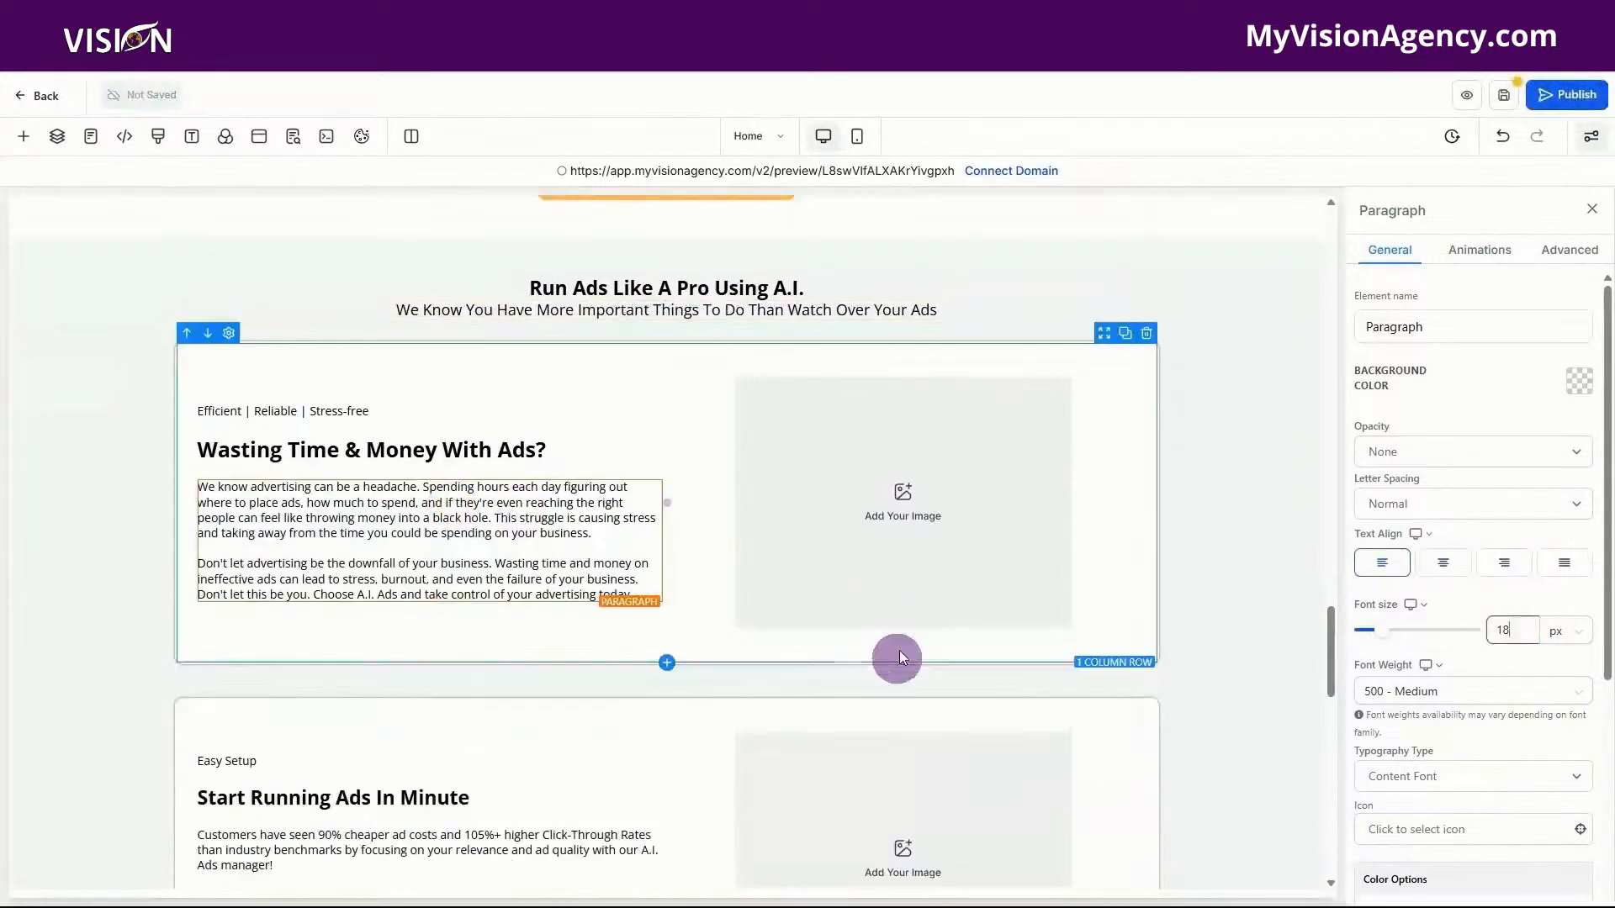
# - Set the paragraphs in the ad blocks from Start Running Ads In Minute to Create Ad Templates With A.I. to 18 px
pyautogui.scroll(-4, 438, 639)
pyautogui.click(433, 631)
pyautogui.write('18')
pyautogui.click(433, 665)
pyautogui.write('18')
pyautogui.click(664, 472)
pyautogui.write('18')
# - Open the FAQ element's font options and set the title font size to 18 px
pyautogui.click(585, 493)
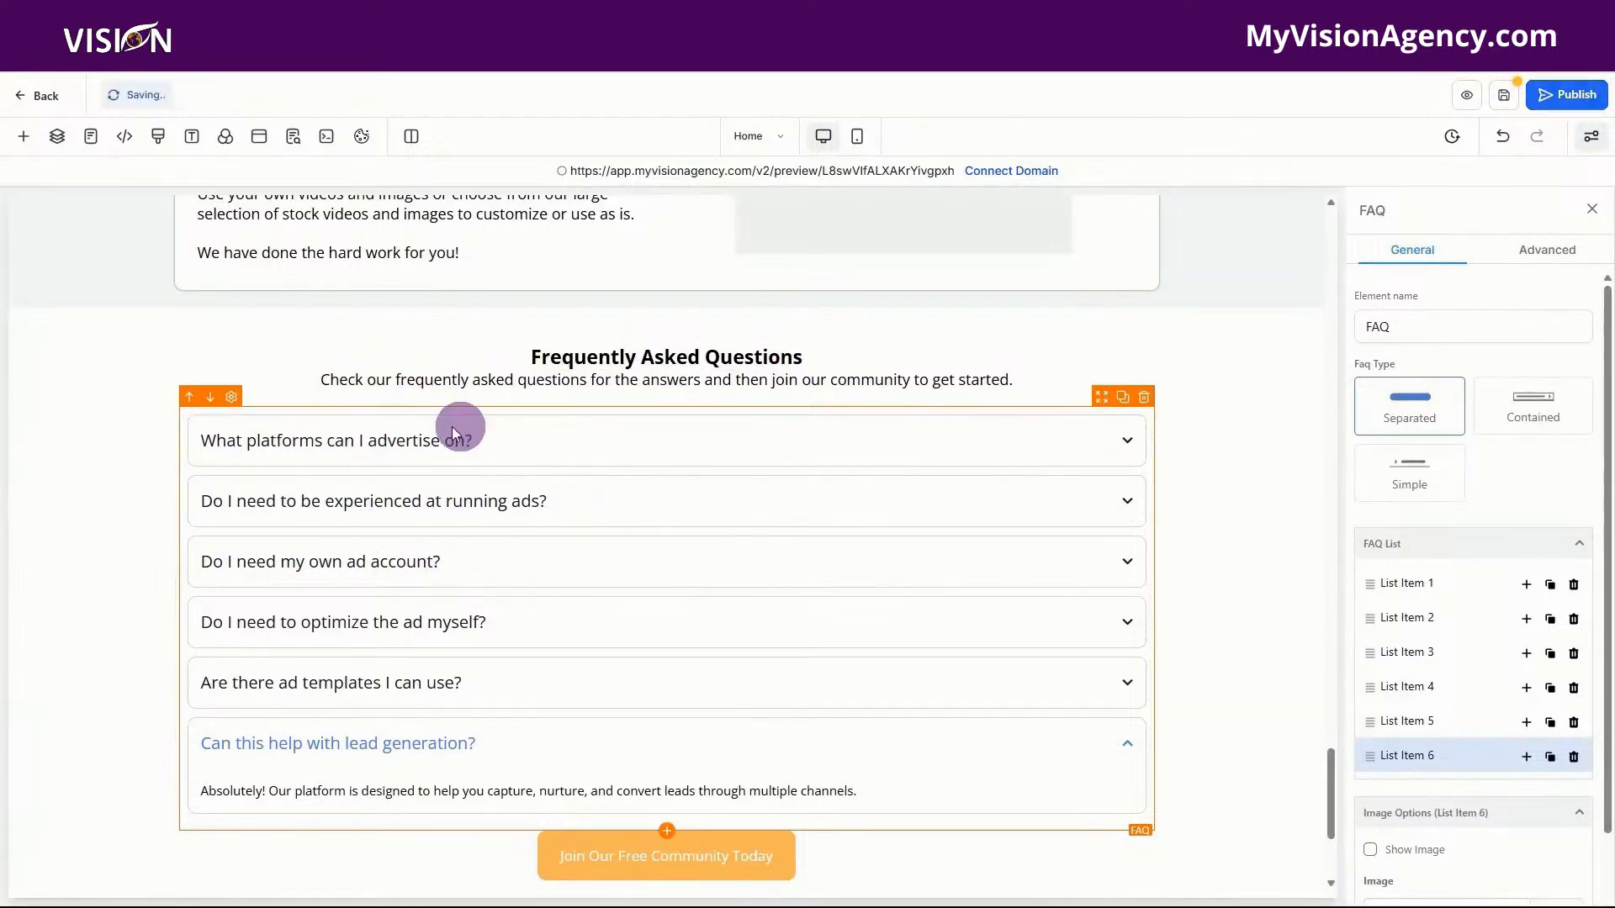
pyautogui.click(560, 444)
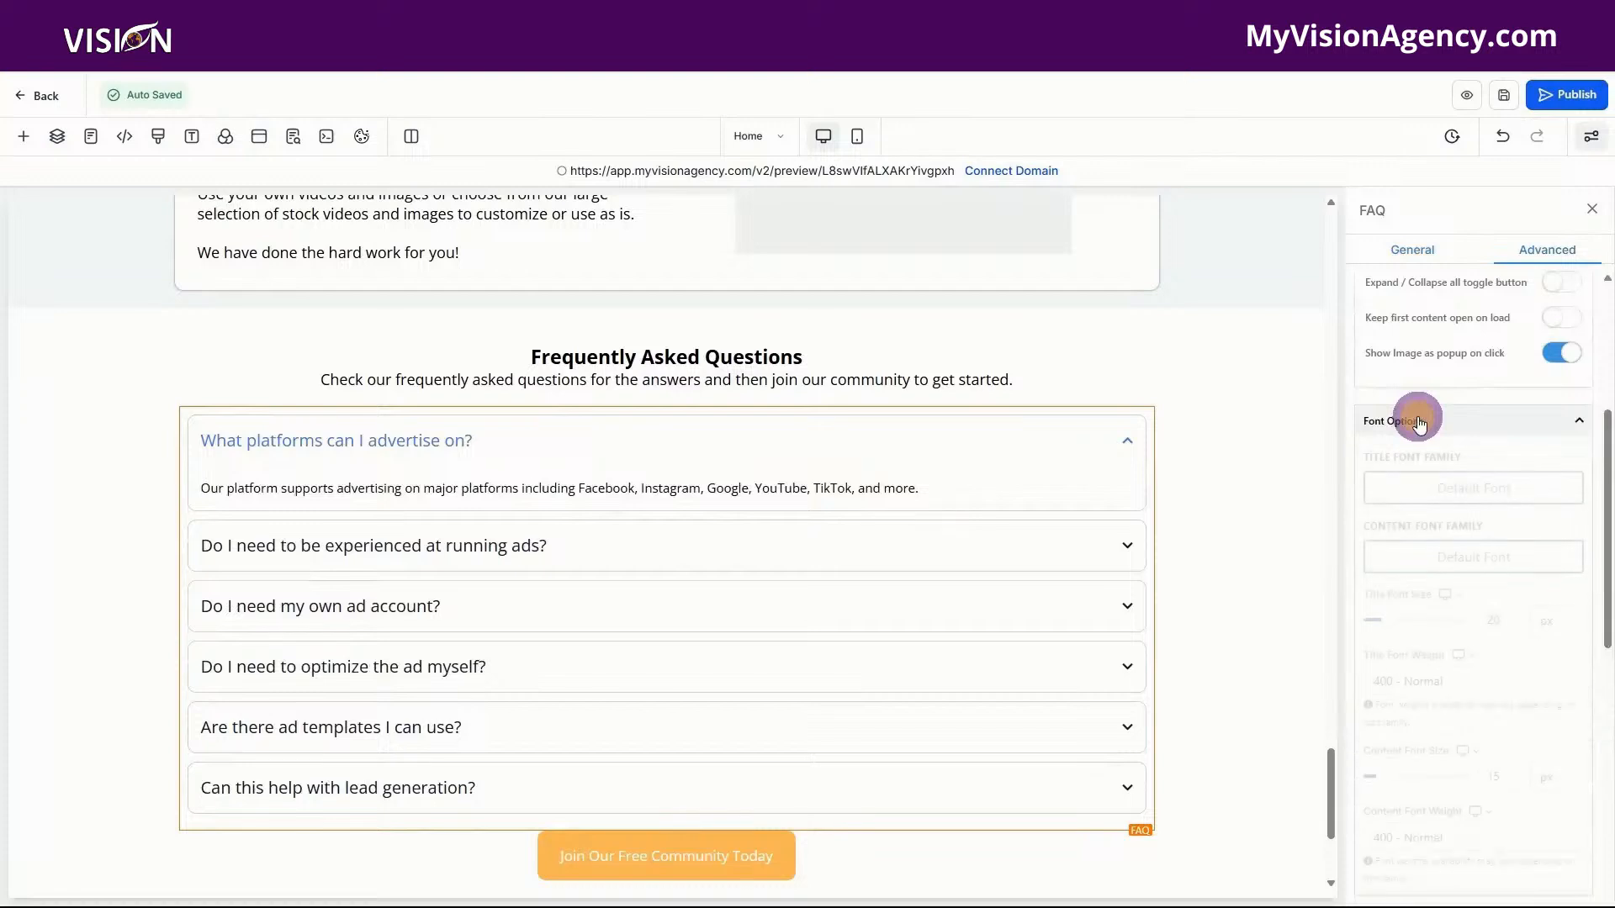
pyautogui.click(1416, 418)
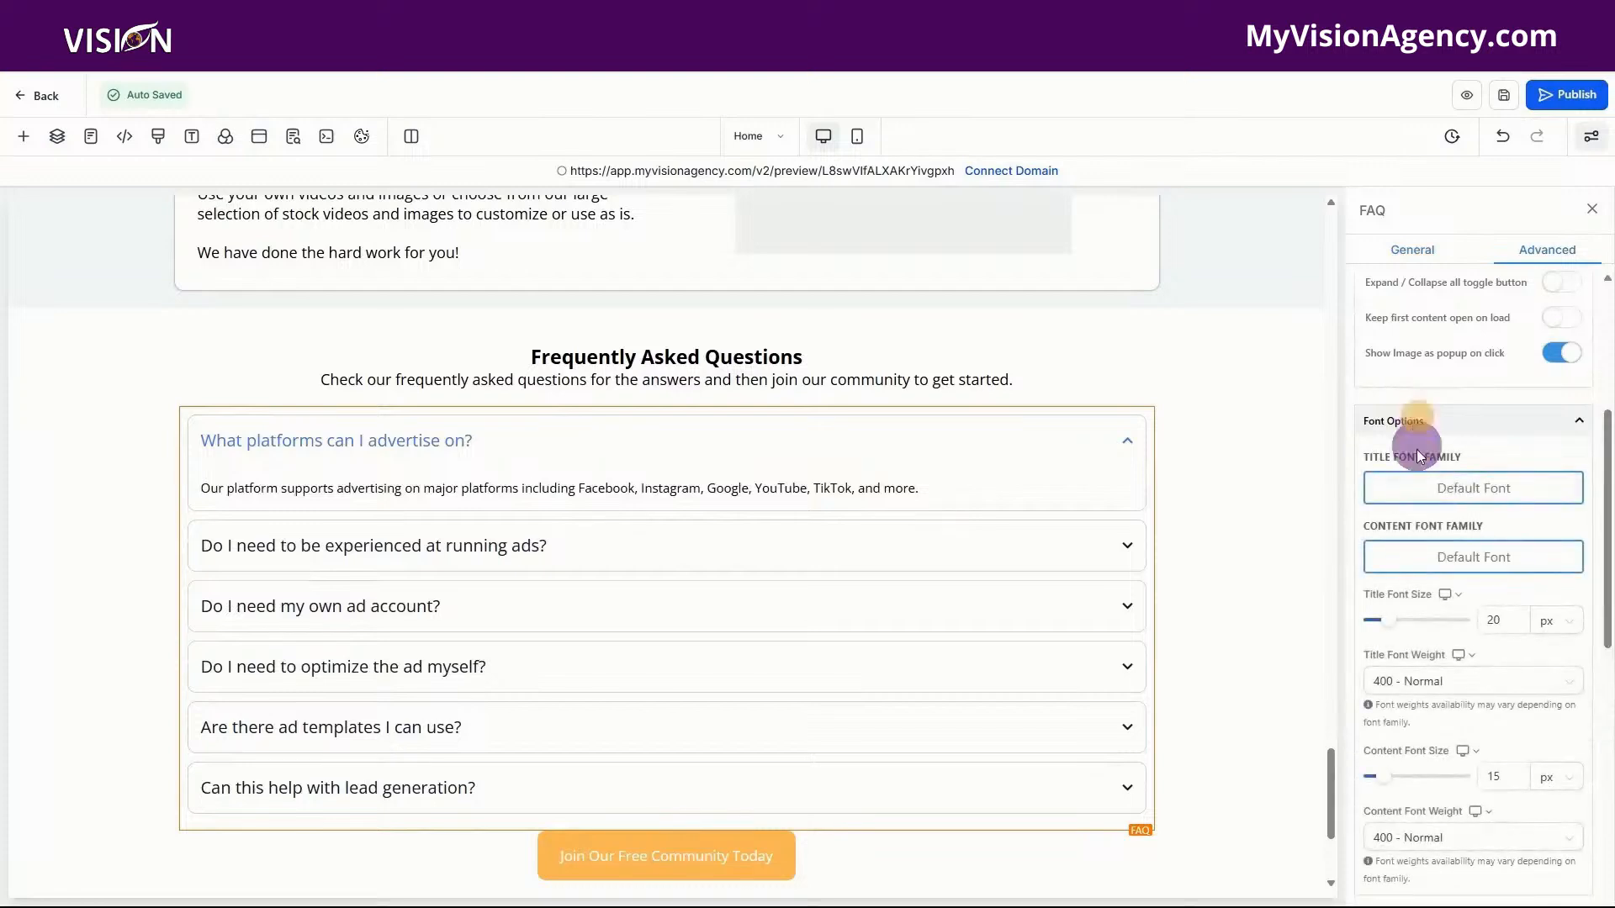
pyautogui.scroll(-1, 1404, 662)
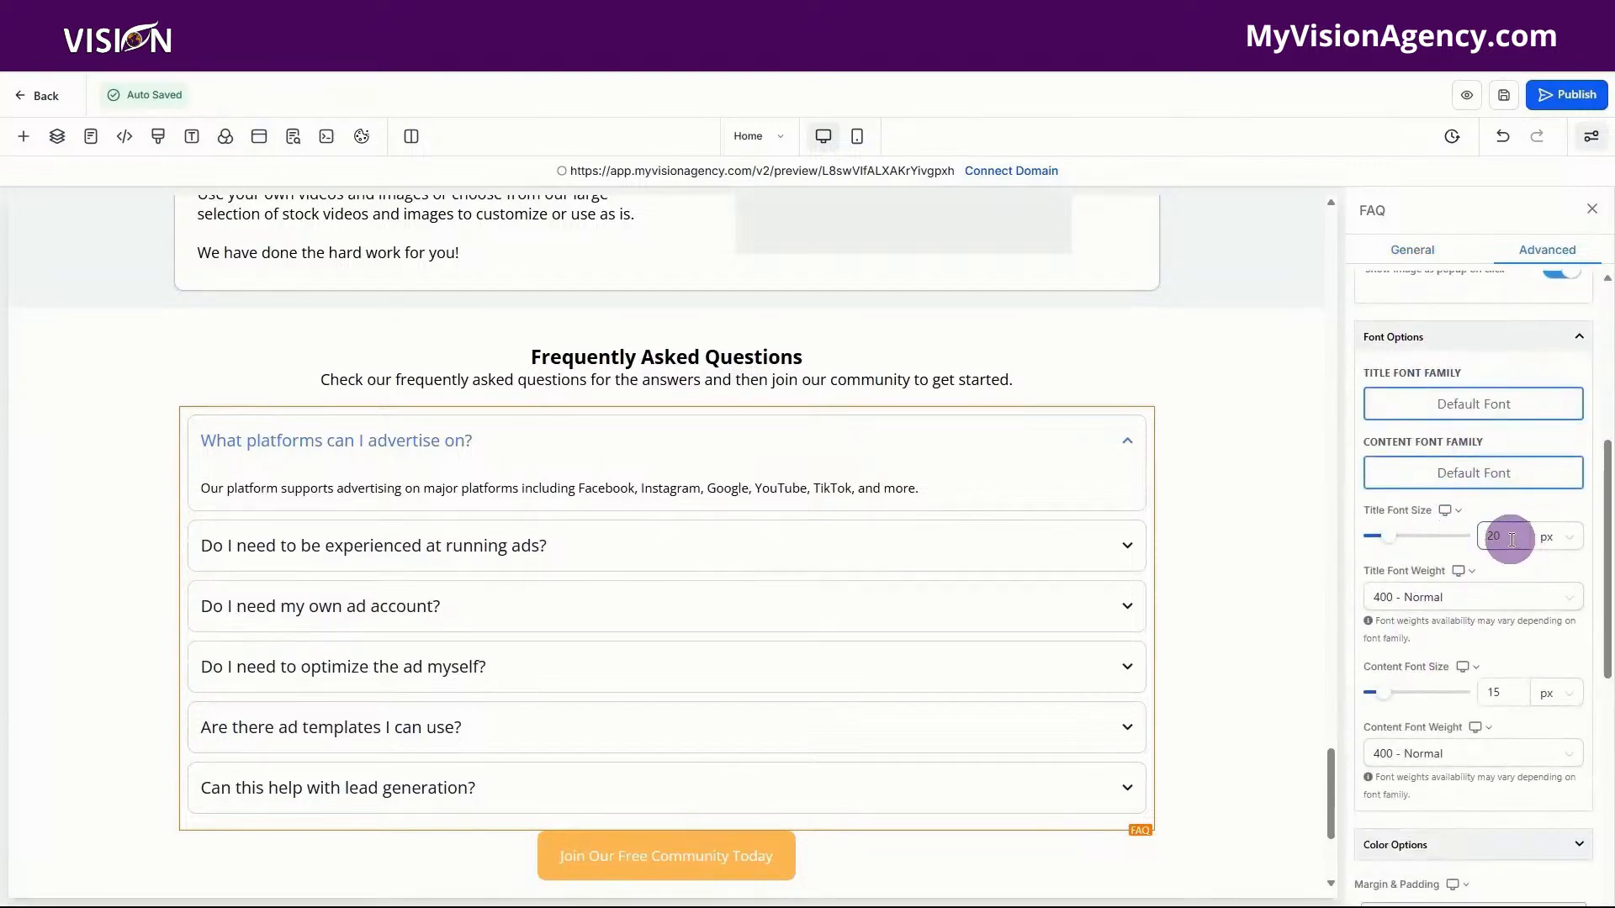
pyautogui.moveTo(1512, 539); pyautogui.dragTo(1483, 539)
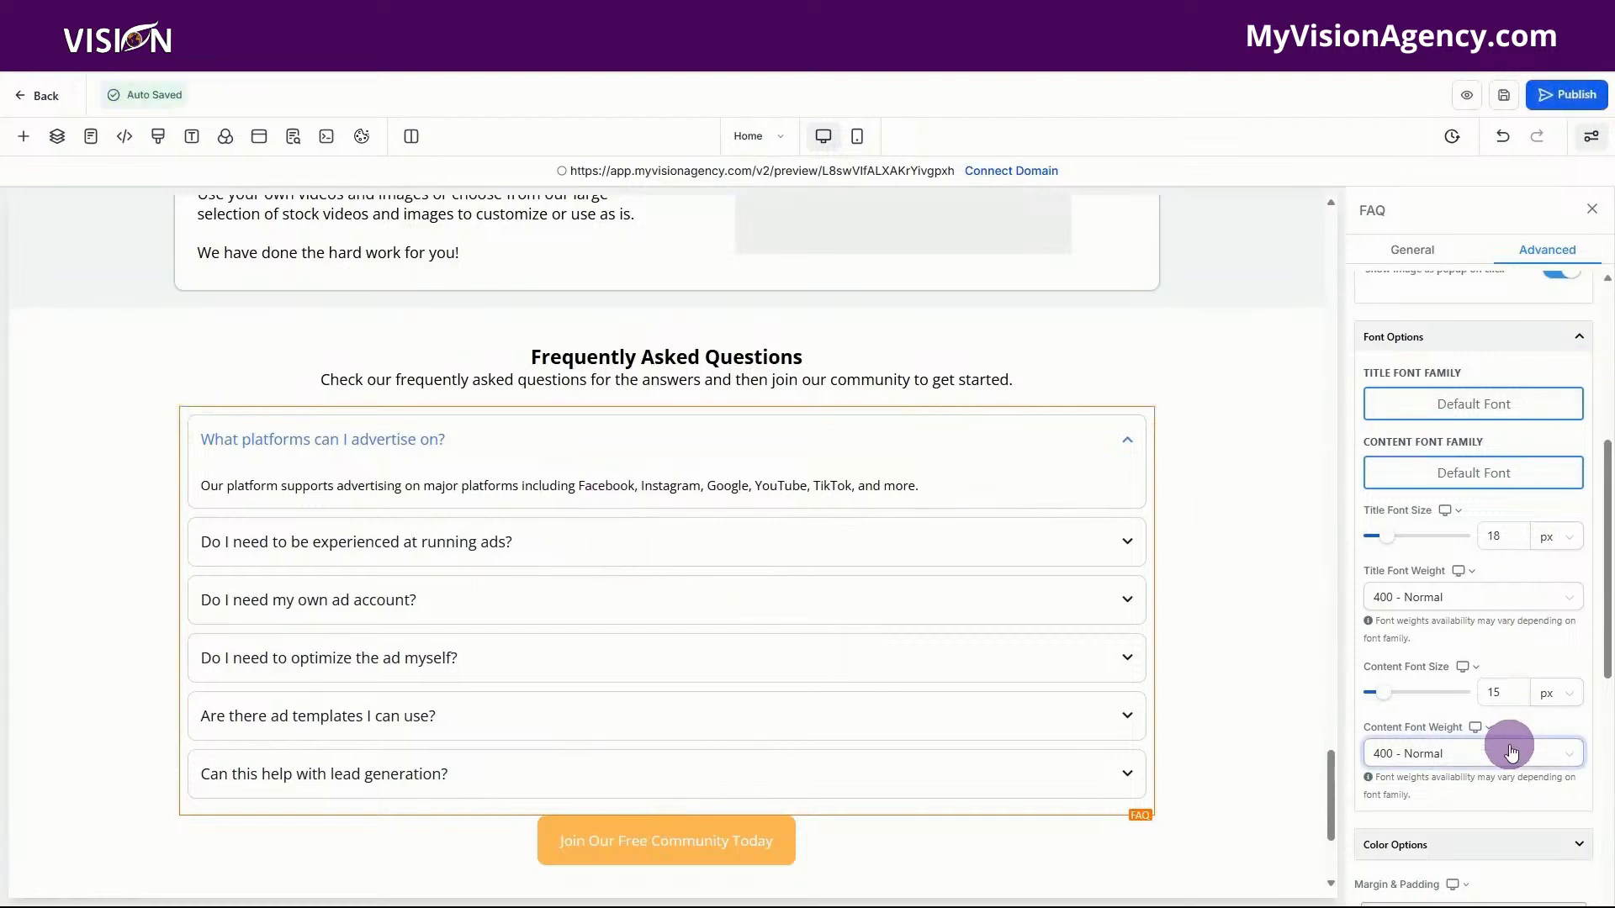
pyautogui.scroll(-2, 1533, 862)
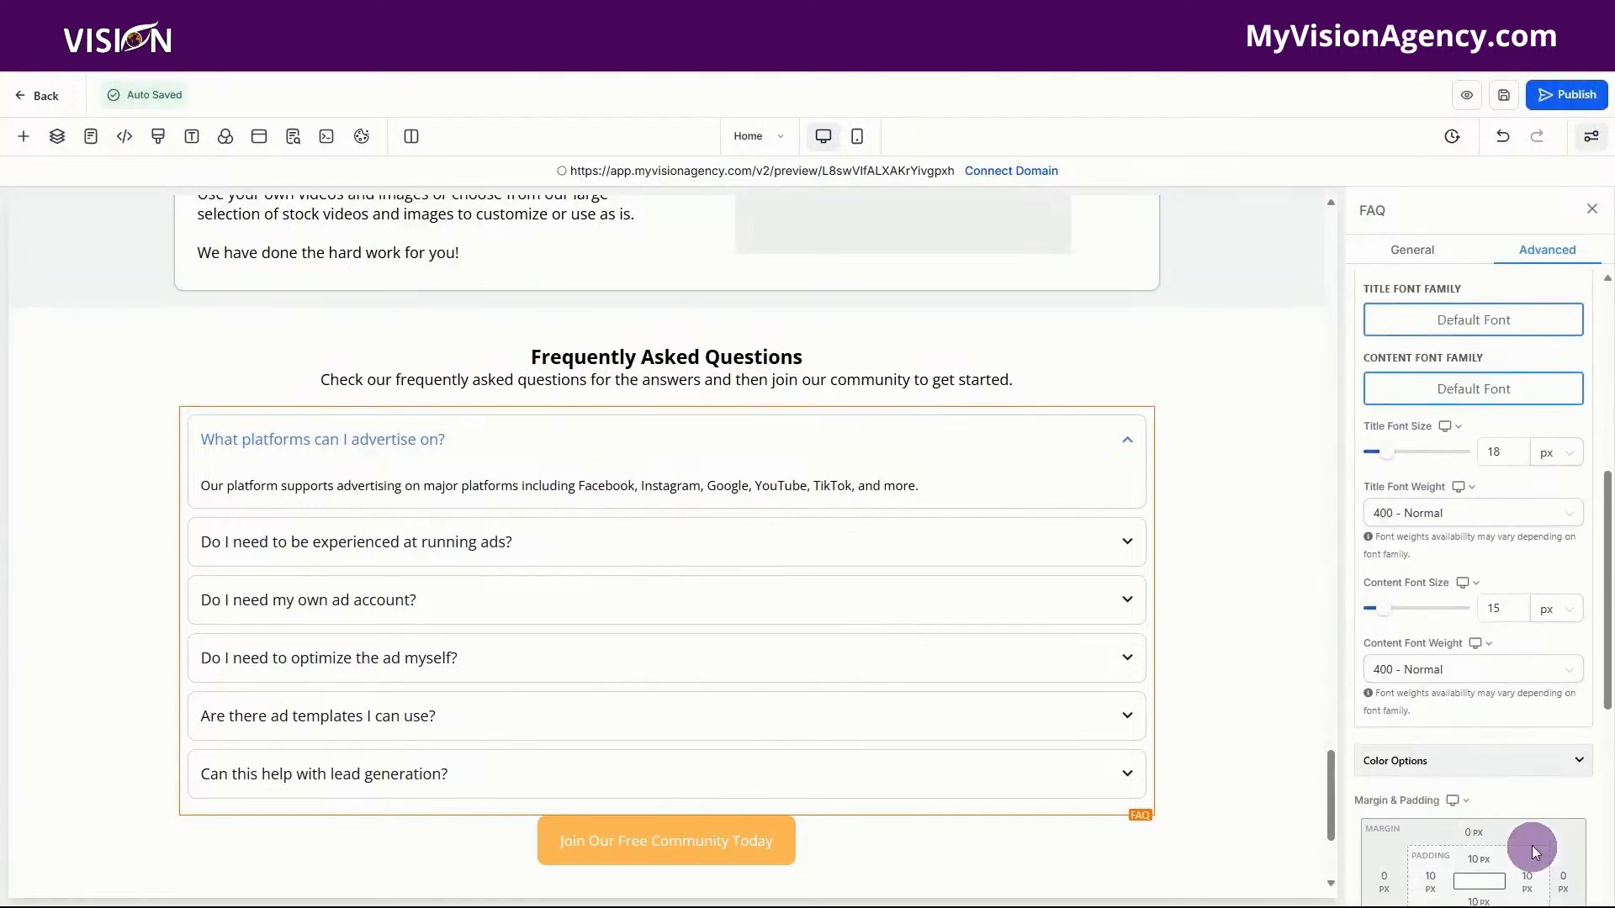
# - Expand the FAQ's second list item and set the FAQ content font size to 18 px
pyautogui.click(1412, 252)
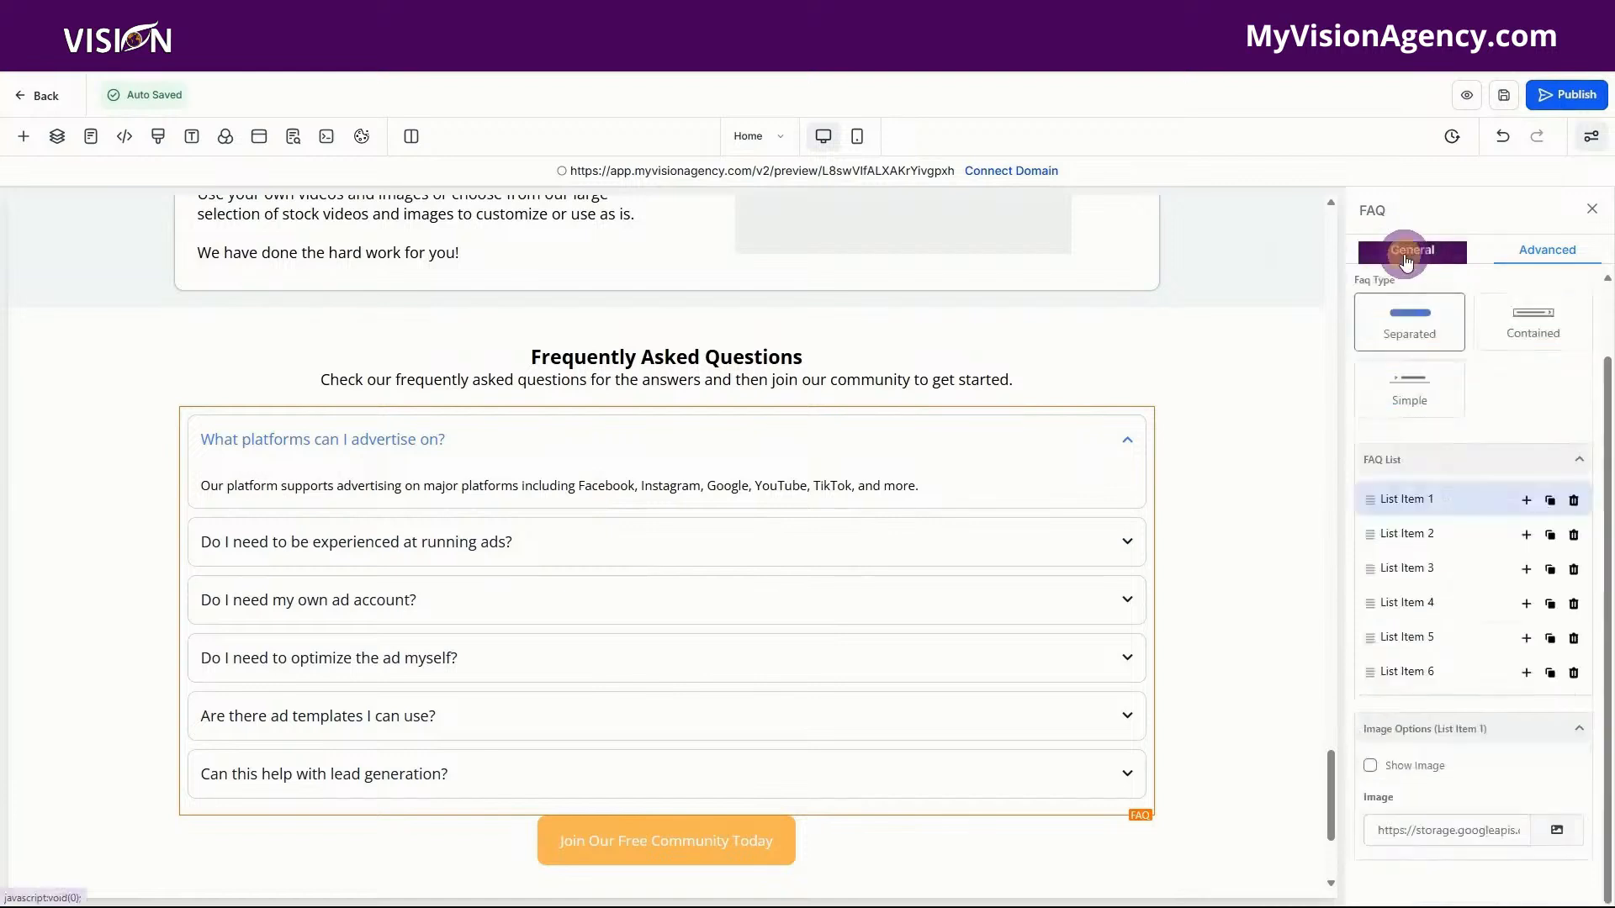
pyautogui.click(1403, 537)
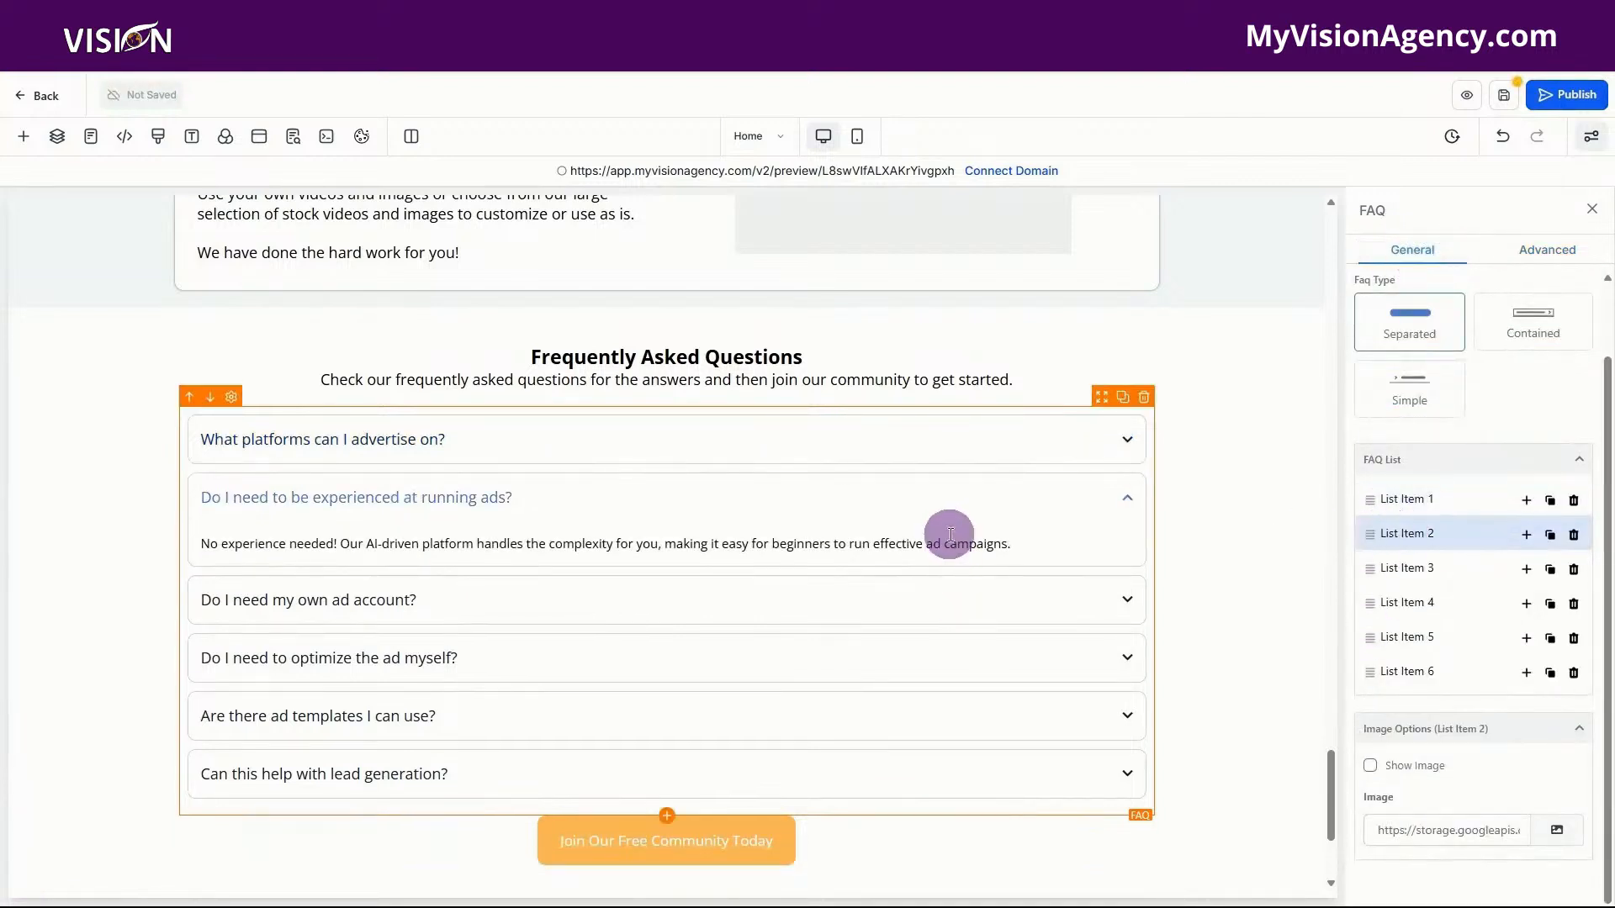
pyautogui.click(1548, 250)
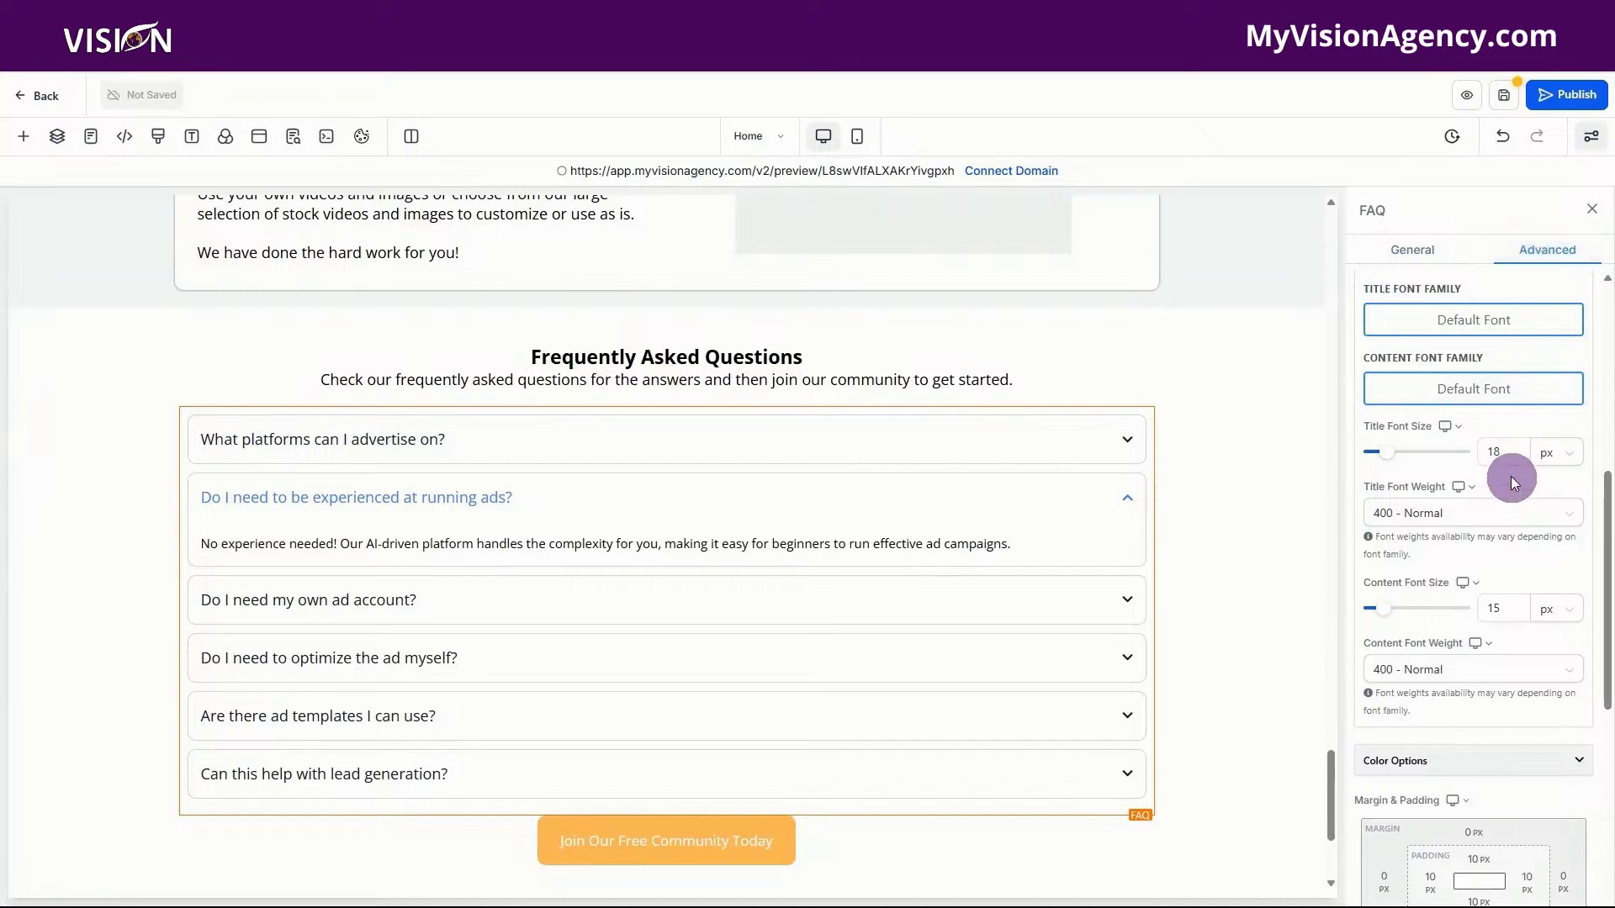
pyautogui.click(1504, 452)
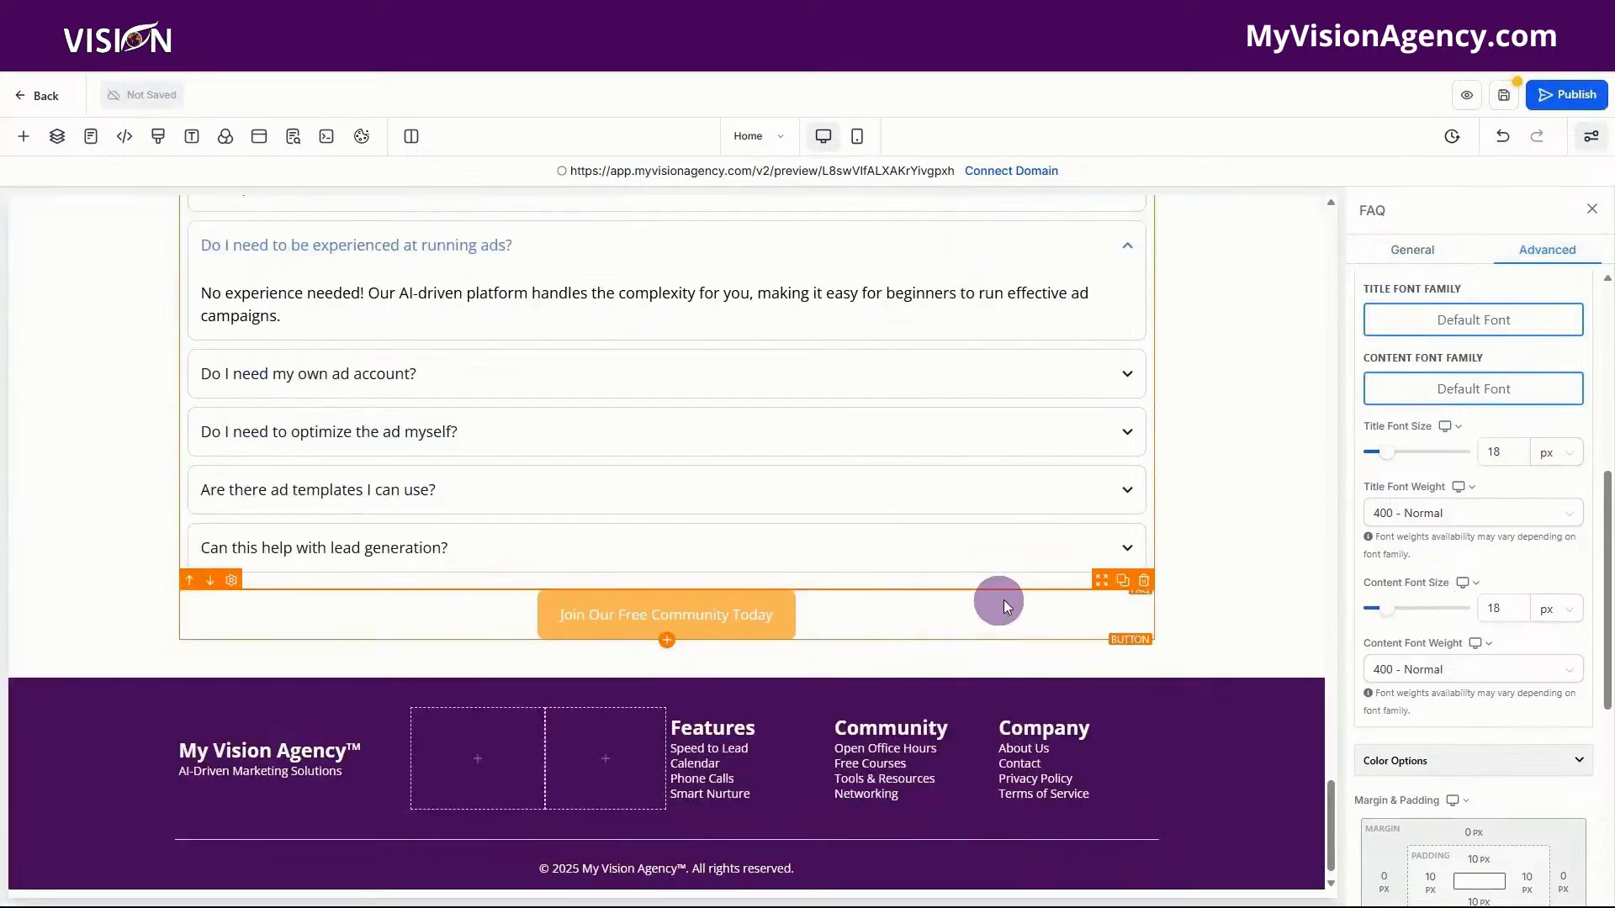
pyautogui.scroll(-1, 446, 757)
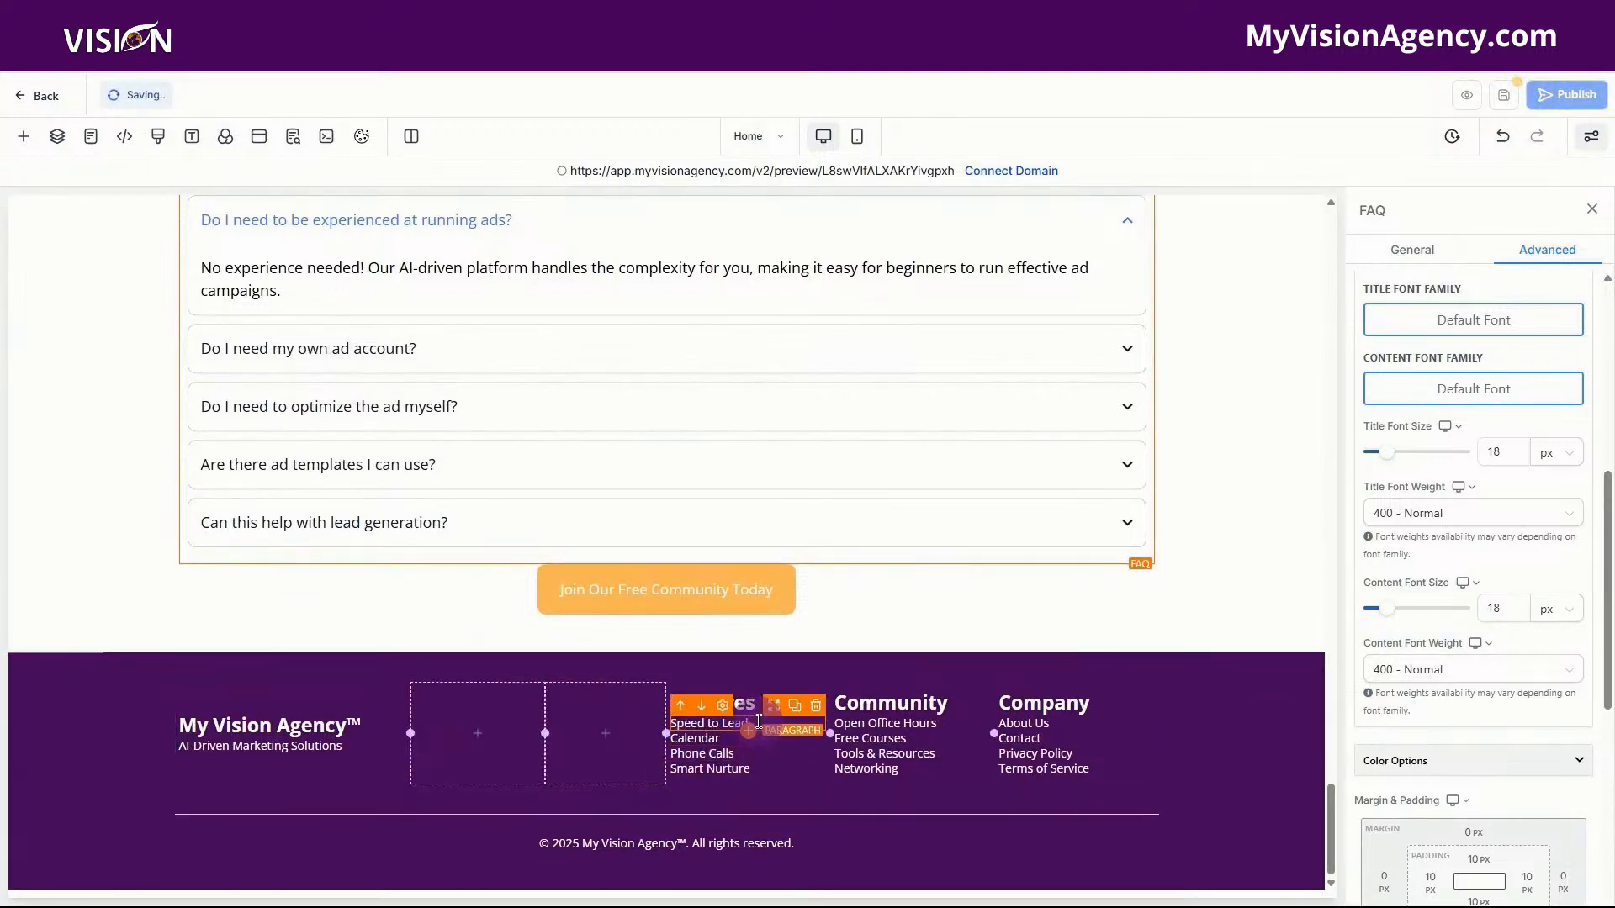
pyautogui.scroll(5, 1208, 777)
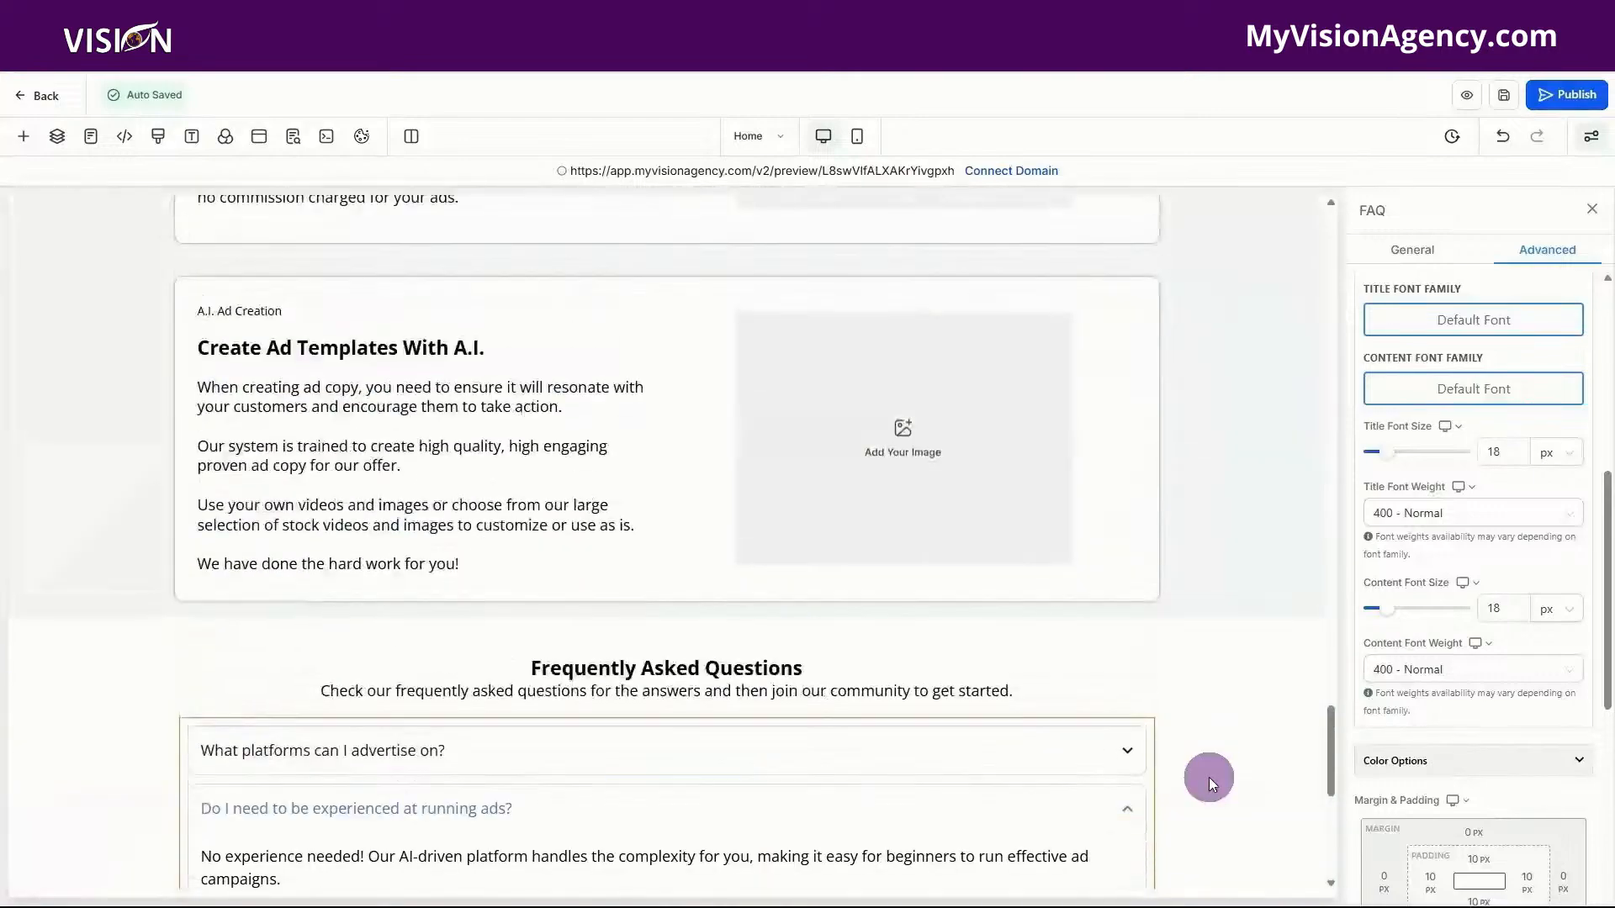
pyautogui.scroll(15, 1209, 777)
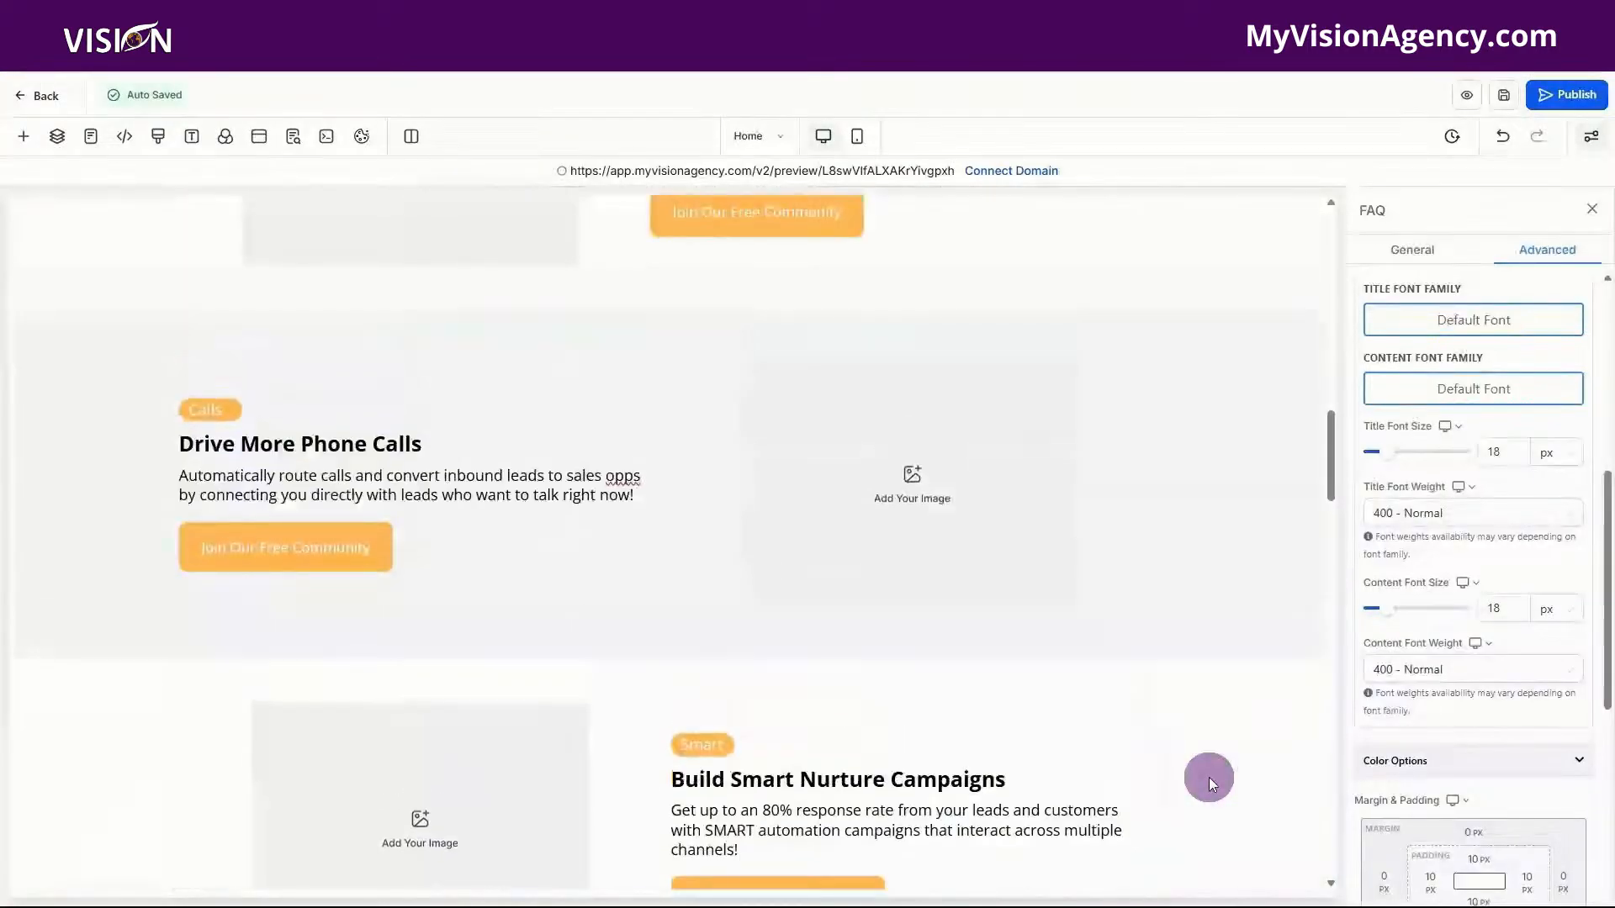
# - Check the font size and weight of the hero headline and the Join Our Free Community heading
pyautogui.scroll(15, 1209, 778)
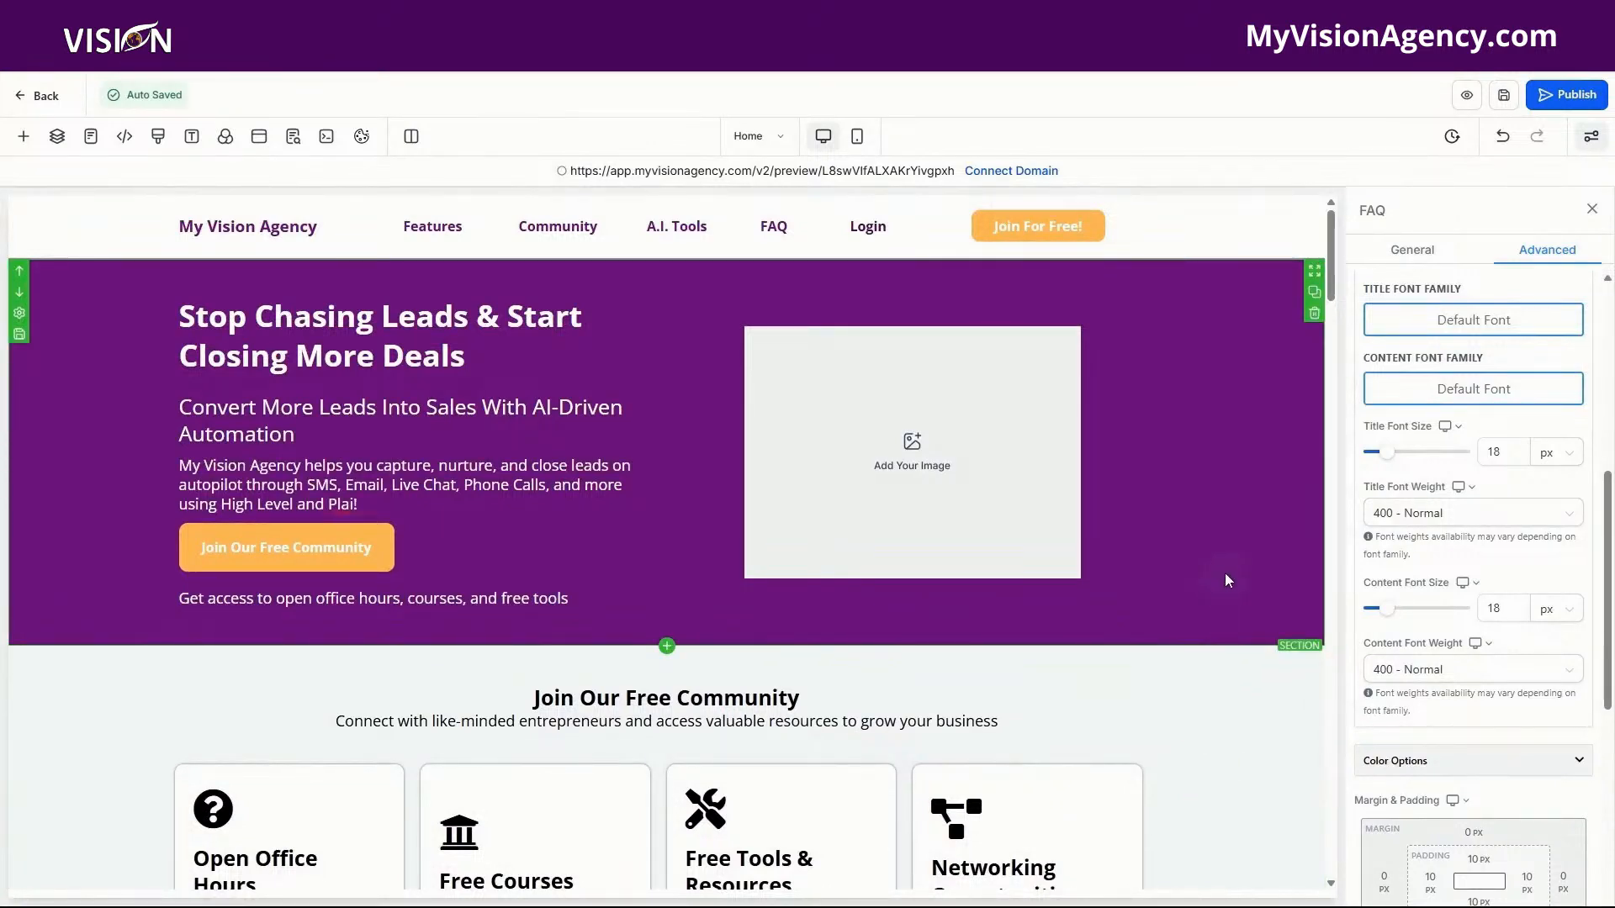
pyautogui.click(491, 362)
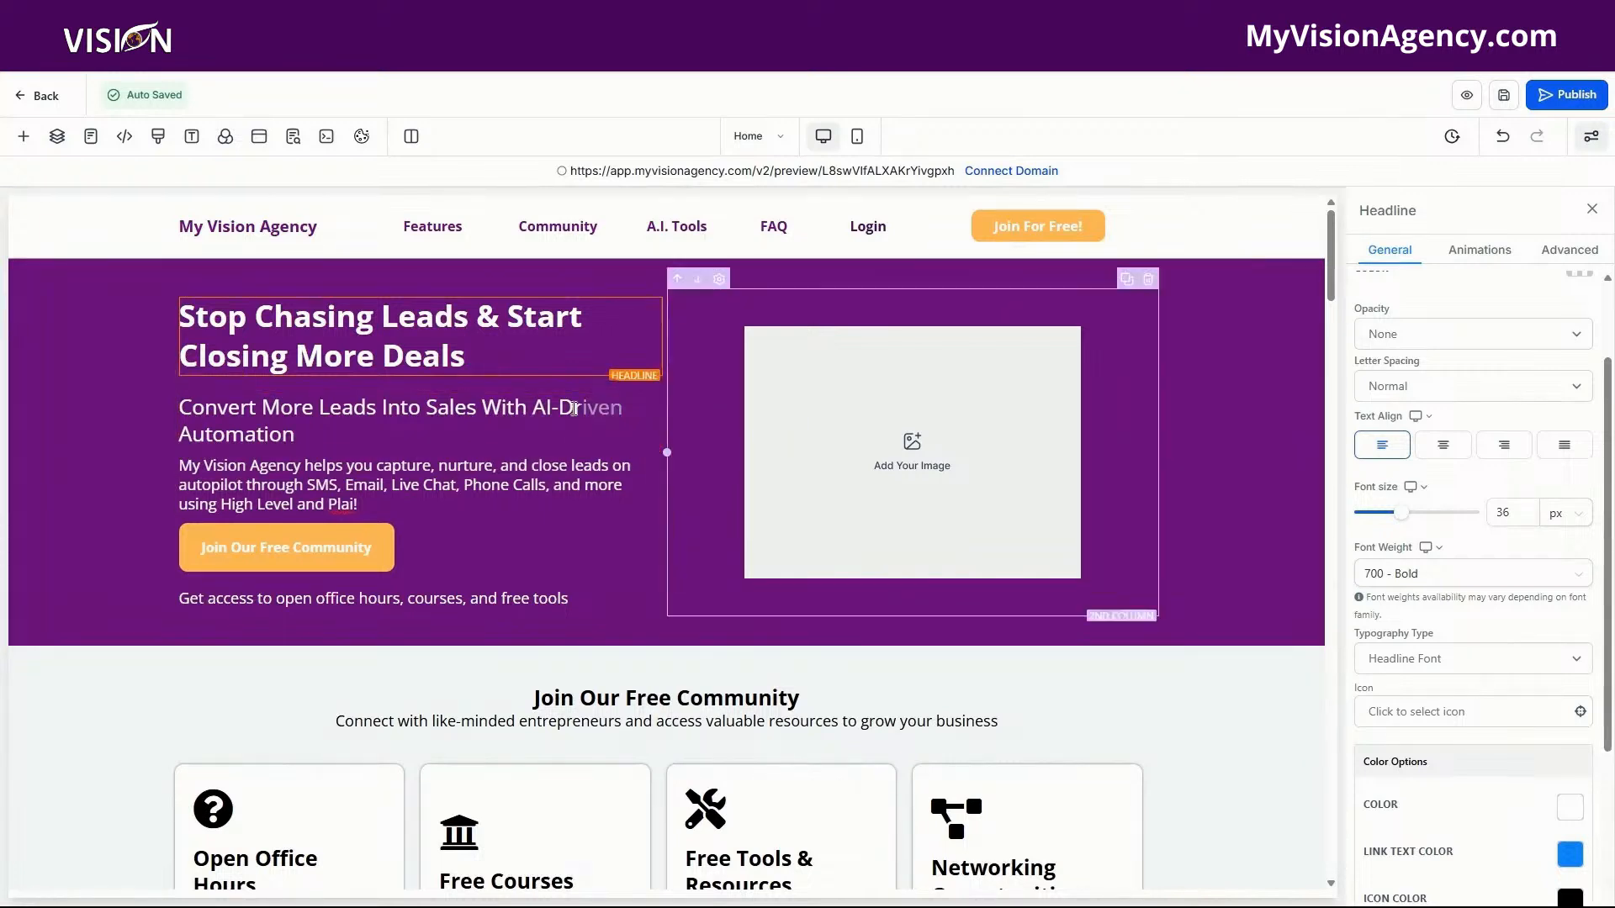
pyautogui.click(831, 696)
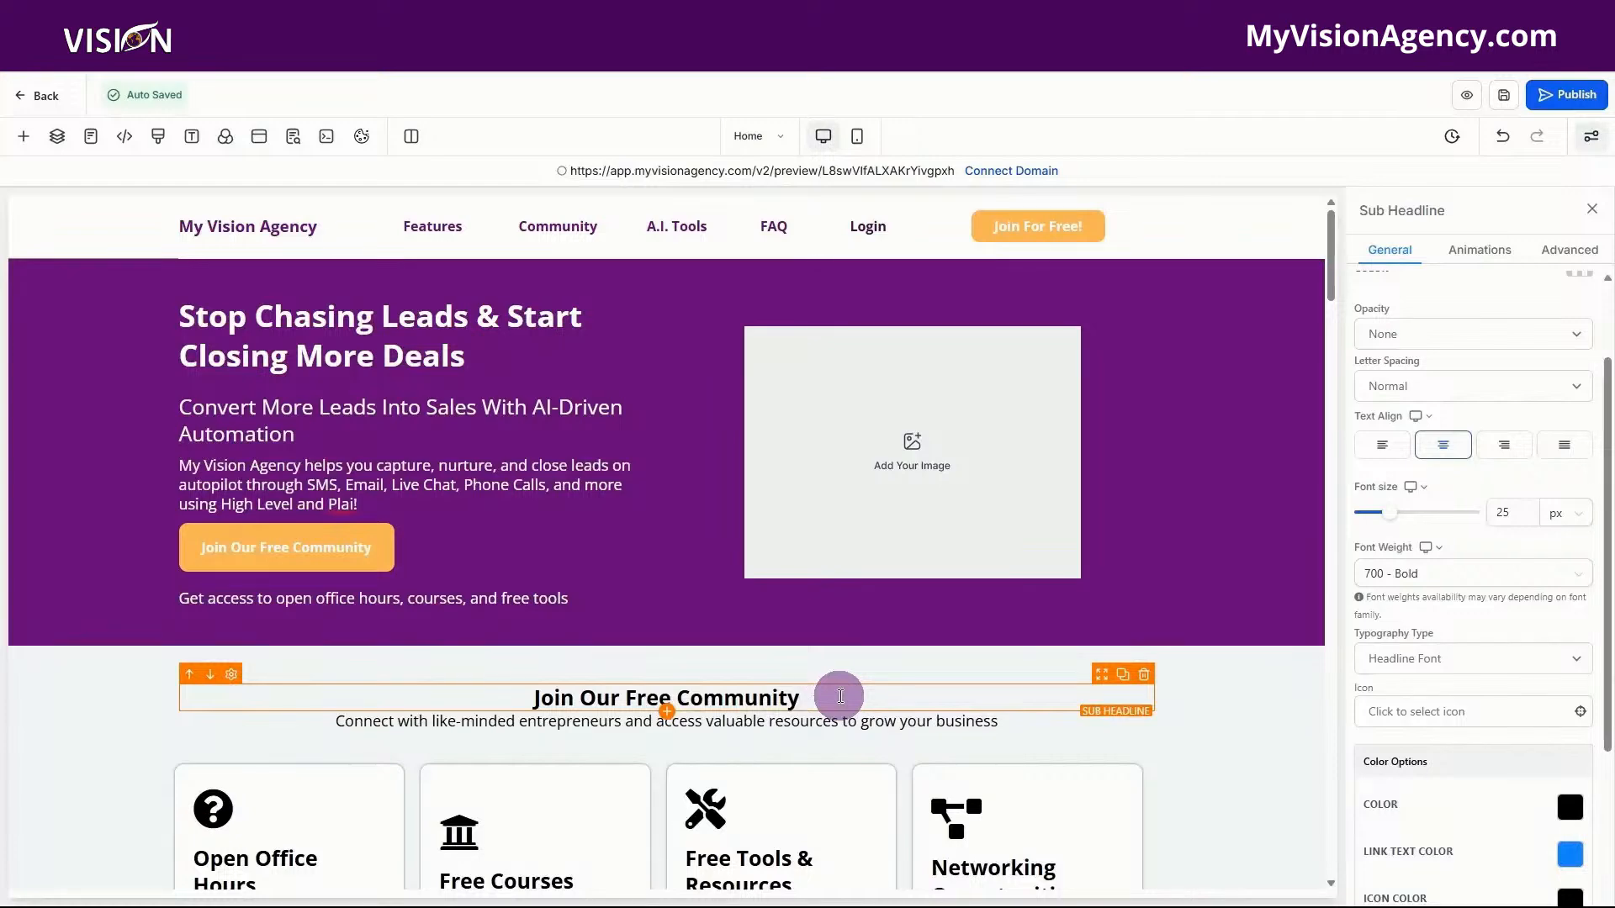
pyautogui.scroll(-3, 839, 697)
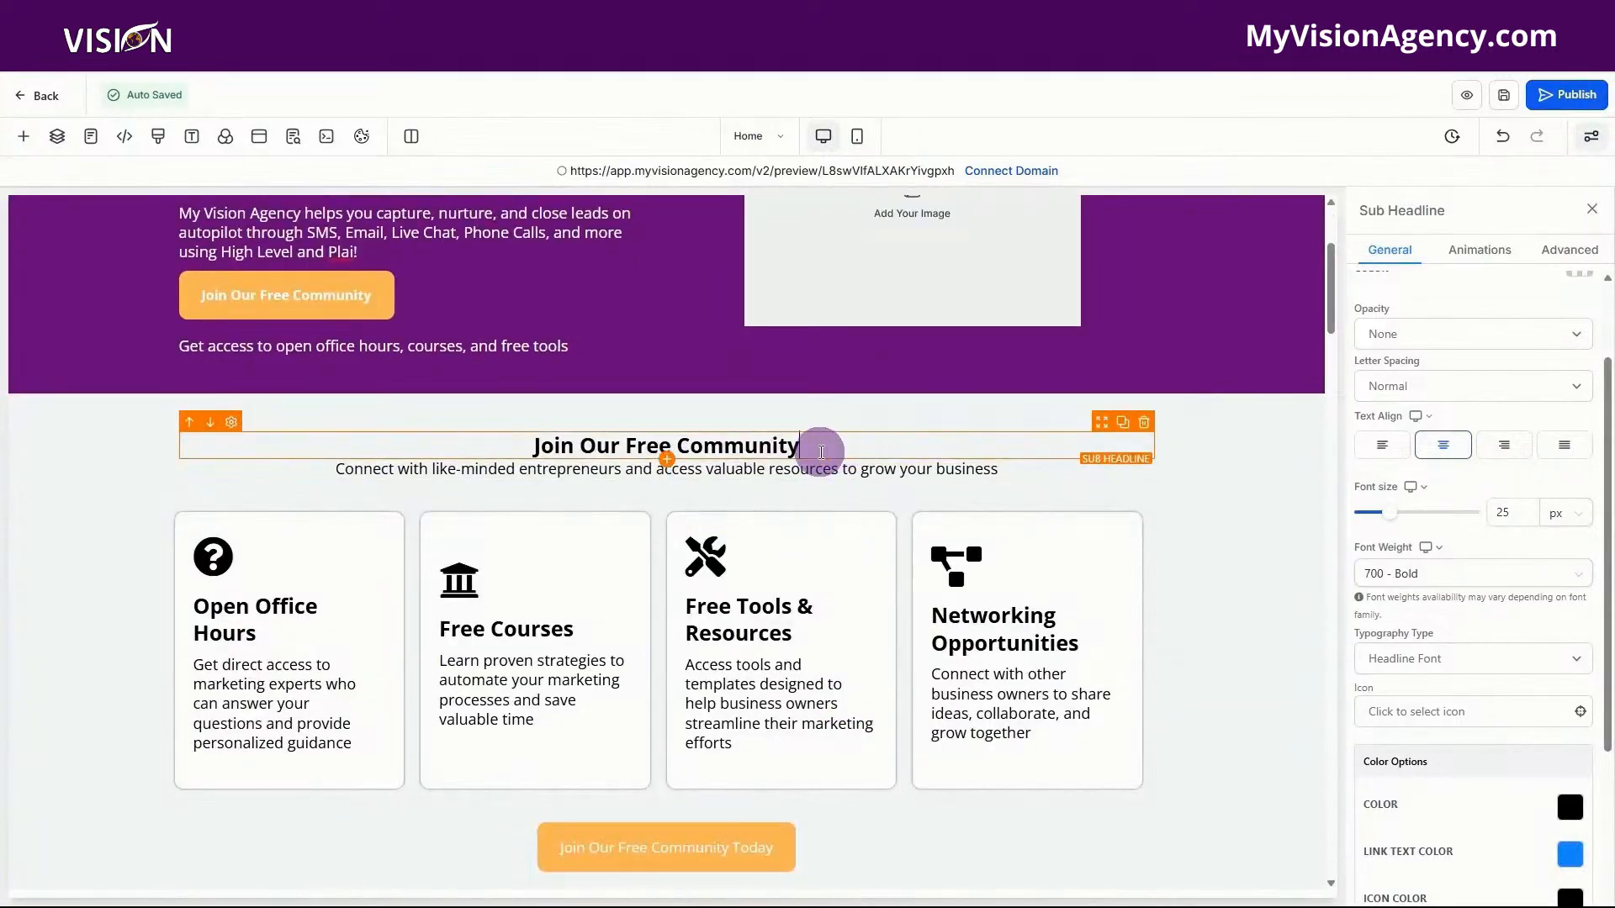
pyautogui.click(1514, 513)
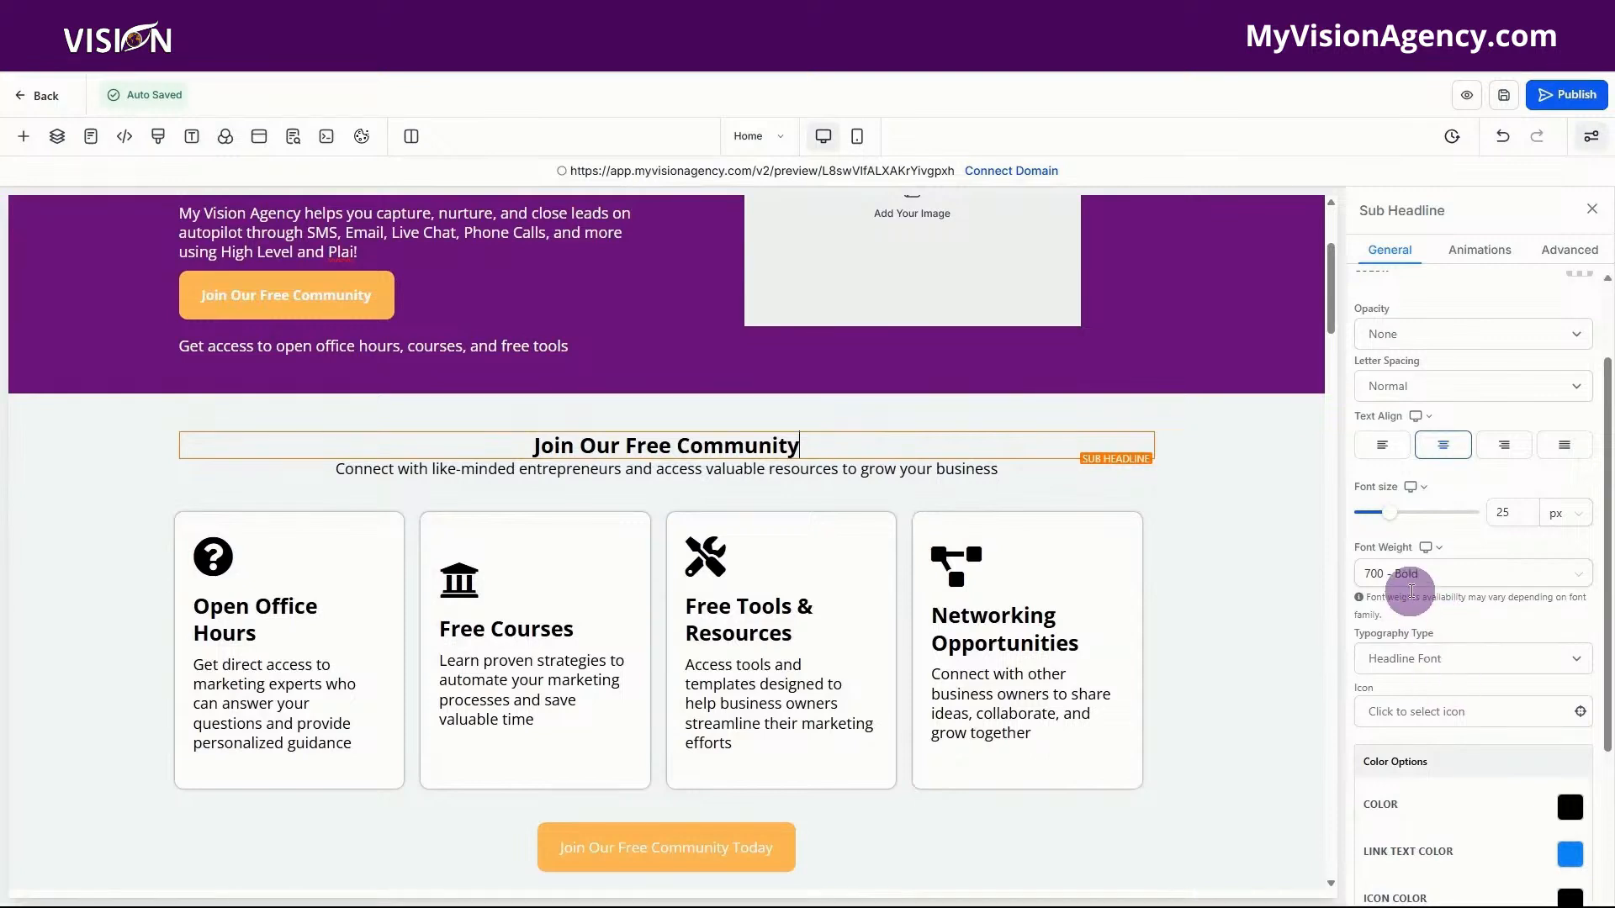
pyautogui.click(1395, 574)
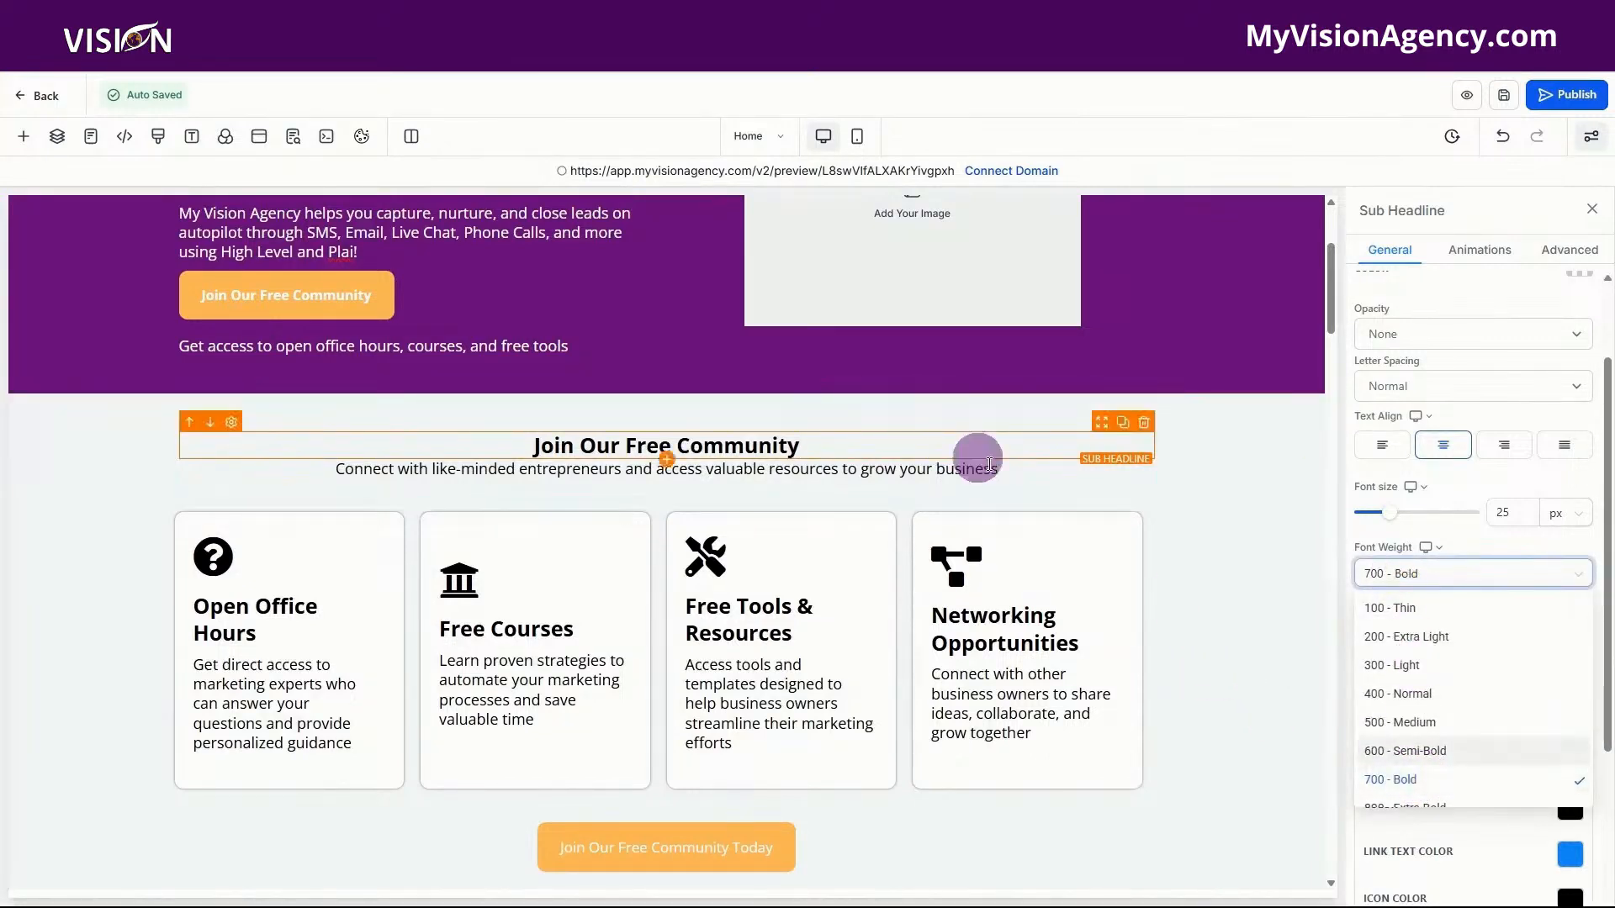
pyautogui.click(1462, 533)
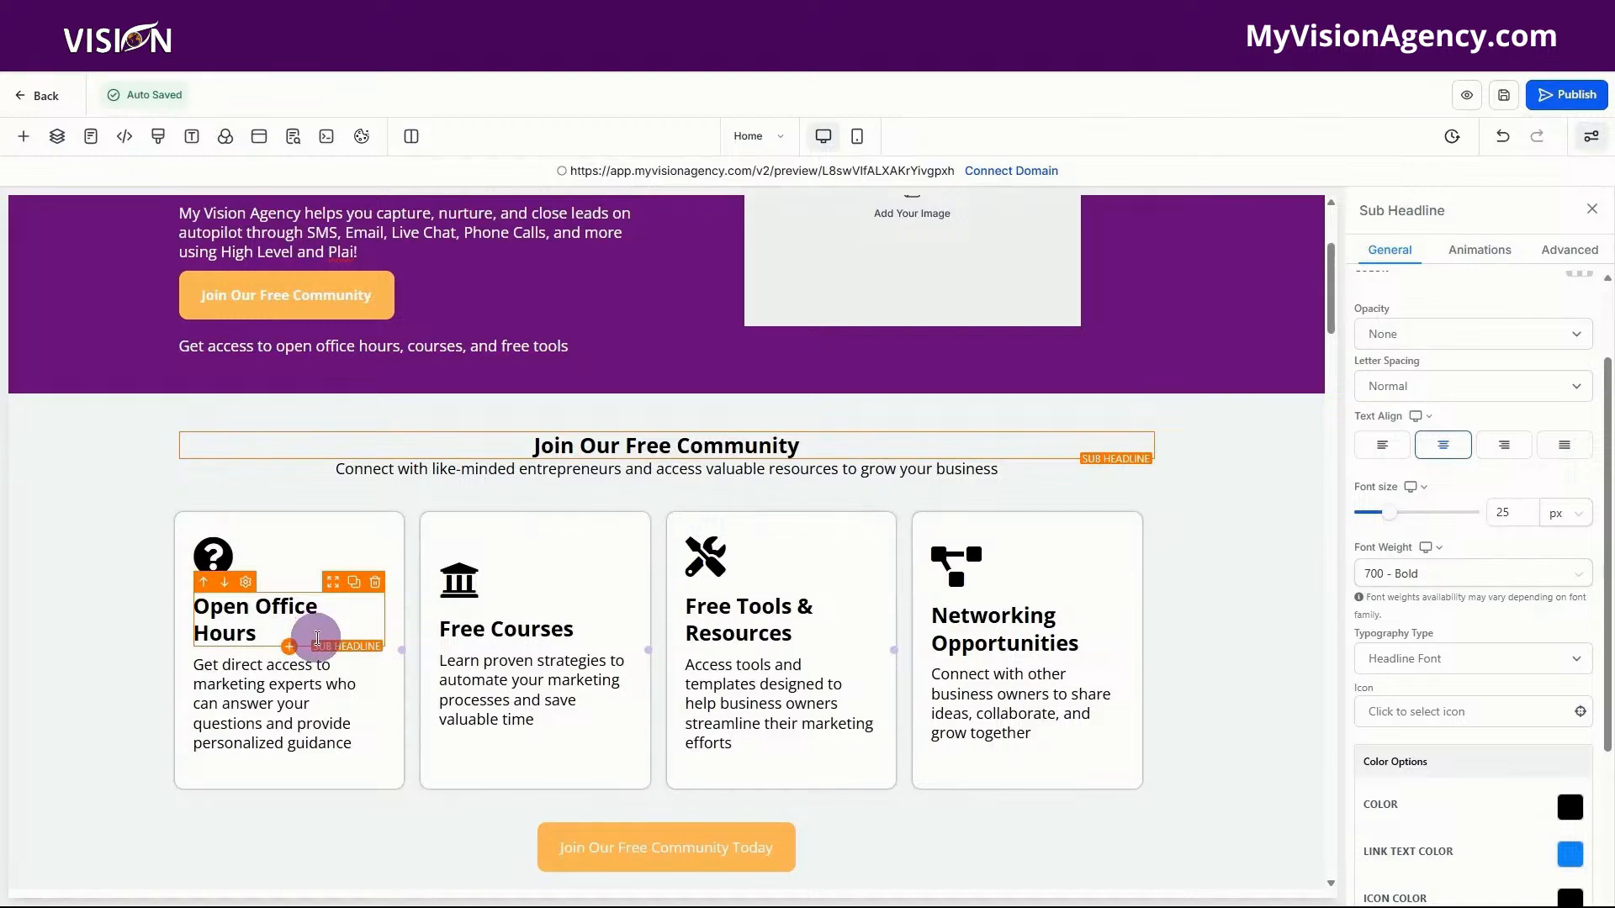
# - Check the font size and weight of the four community card headings and the Speed, Calendar and Calls block headings
pyautogui.click(316, 636)
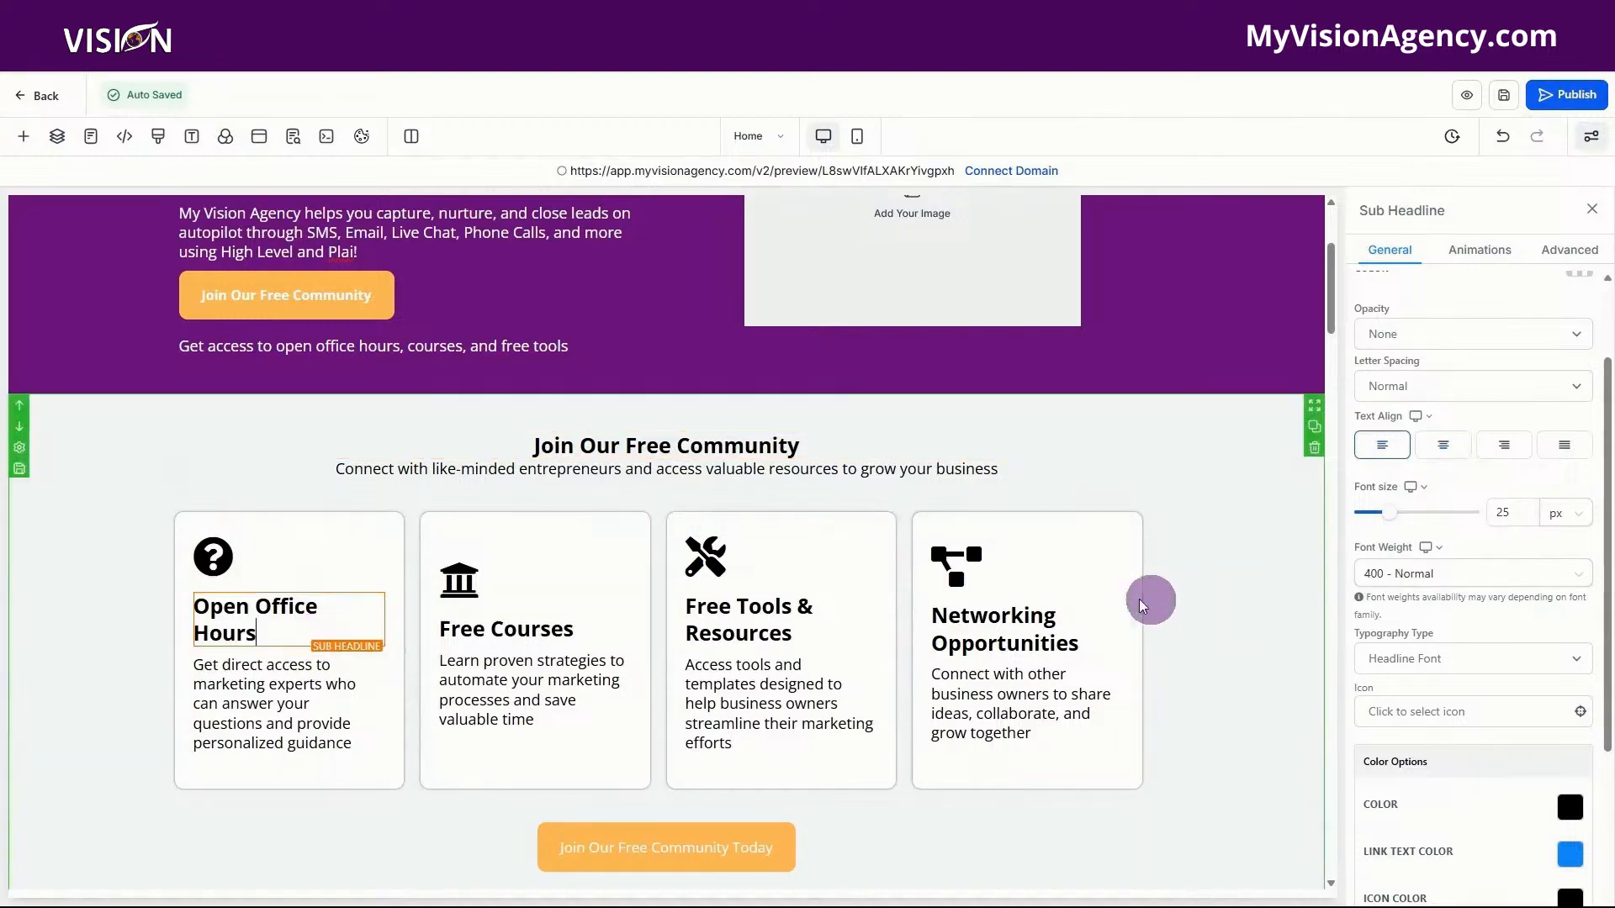
pyautogui.click(599, 631)
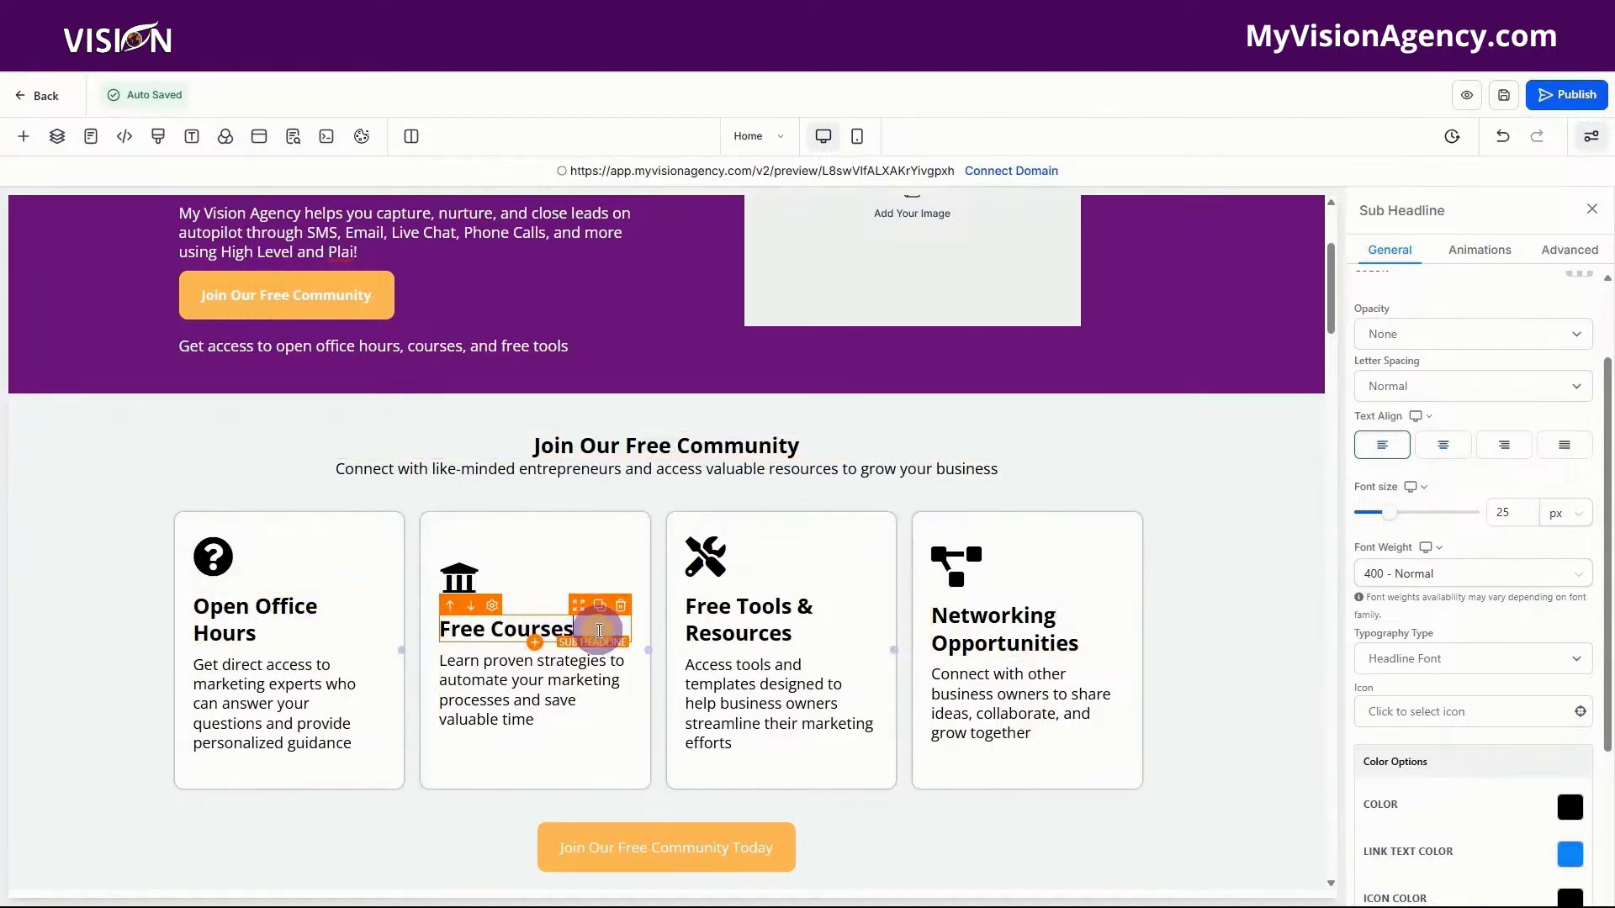
pyautogui.click(795, 631)
pyautogui.click(1085, 632)
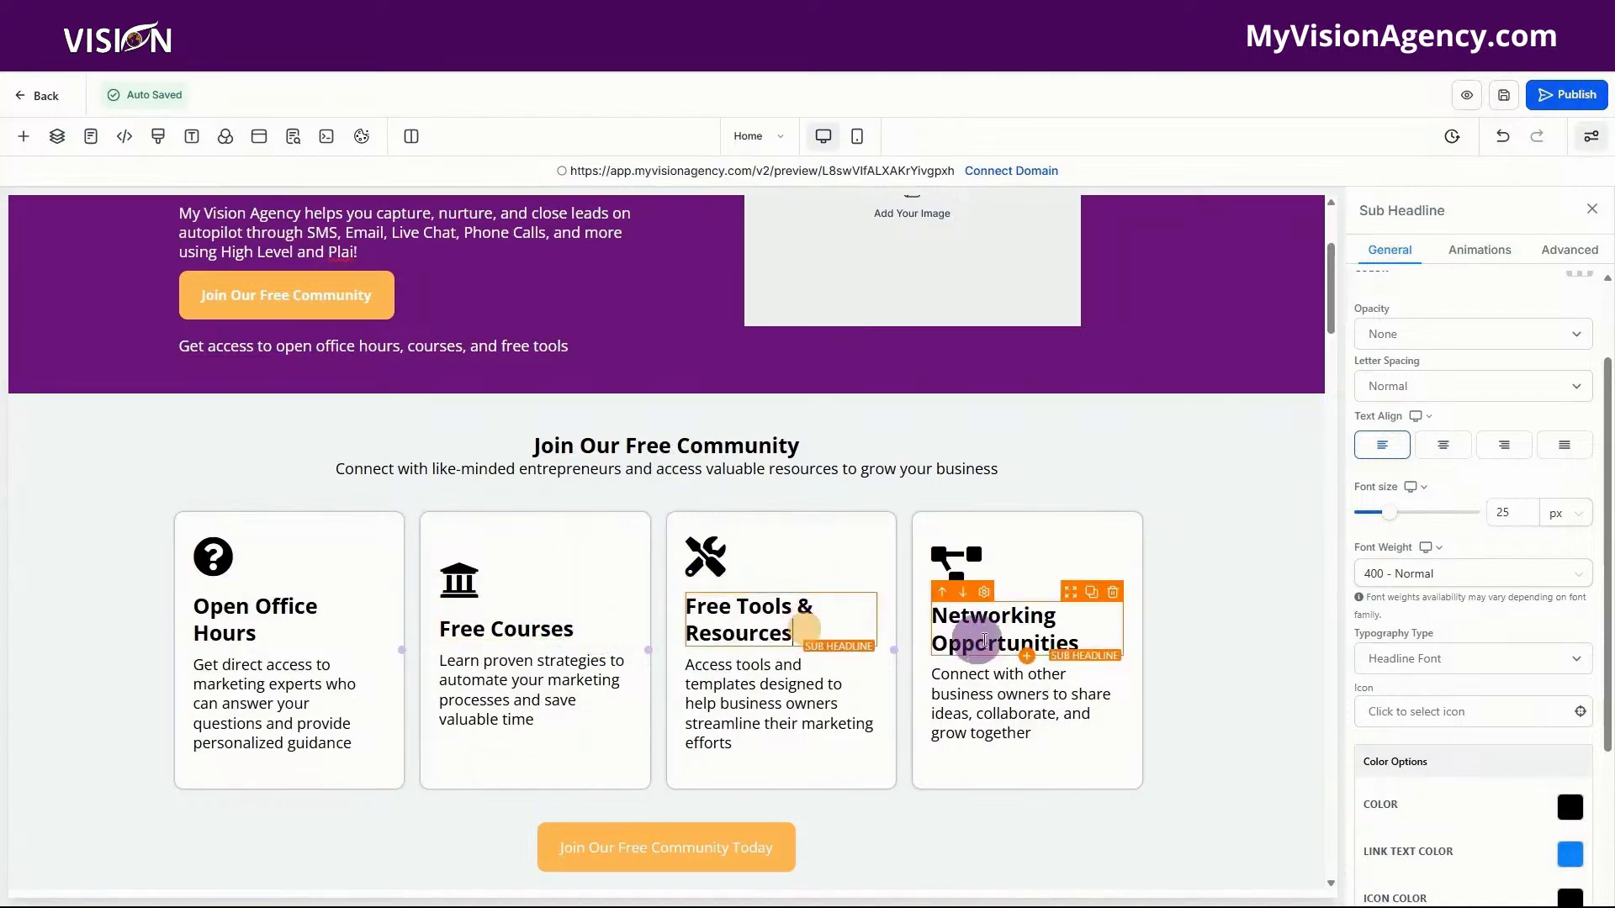
pyautogui.scroll(-8, 1102, 633)
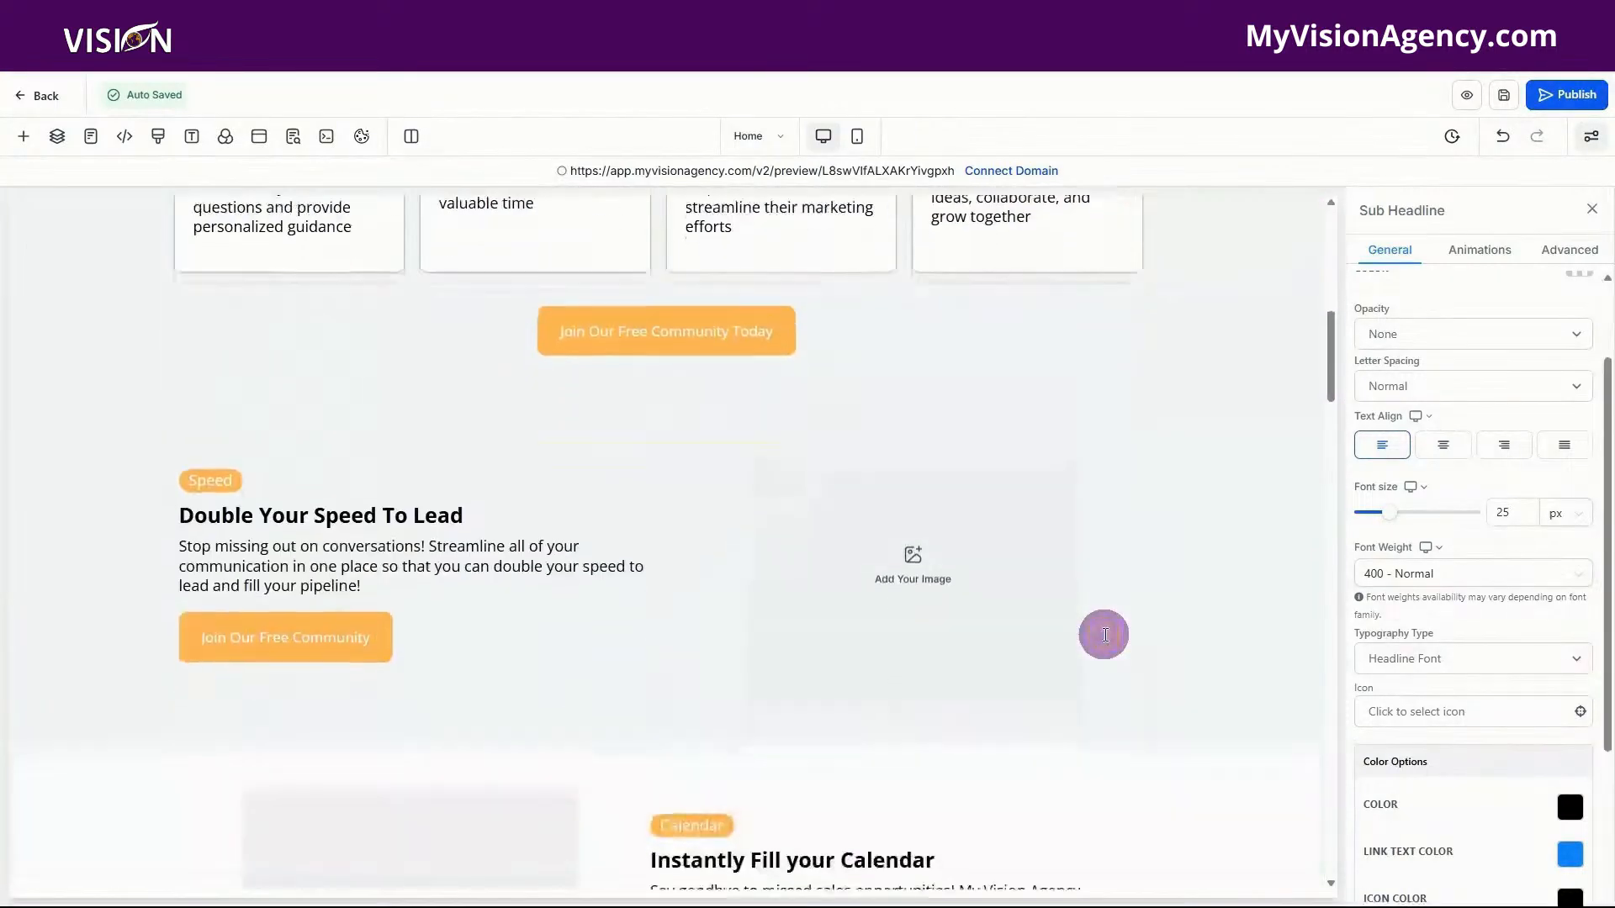
pyautogui.click(497, 357)
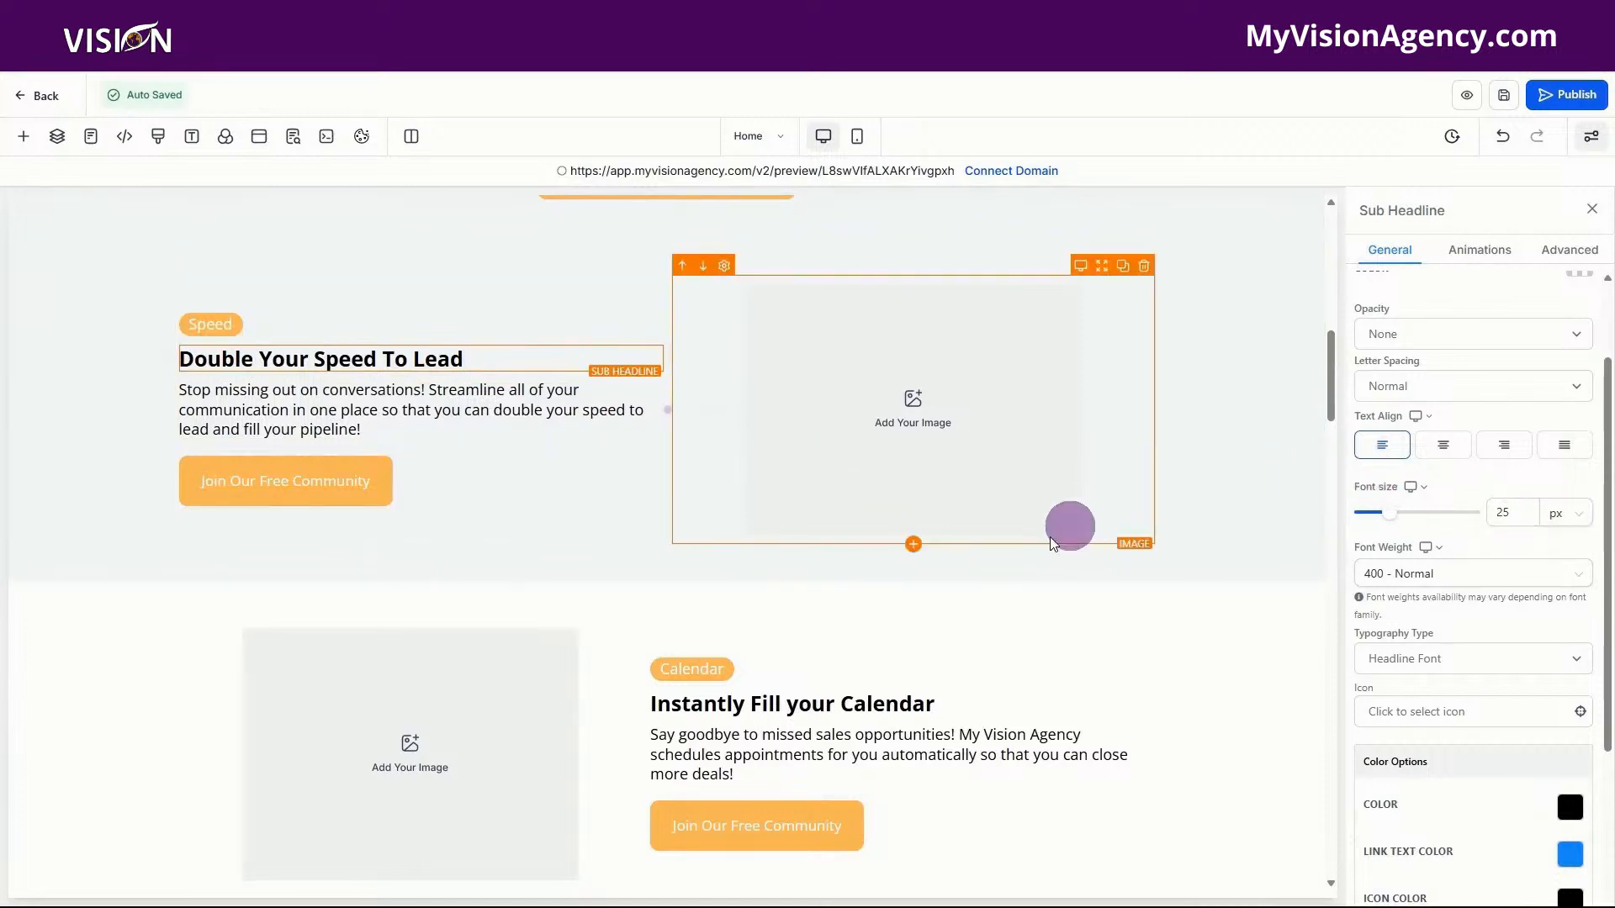
pyautogui.scroll(-4, 931, 614)
pyautogui.click(956, 364)
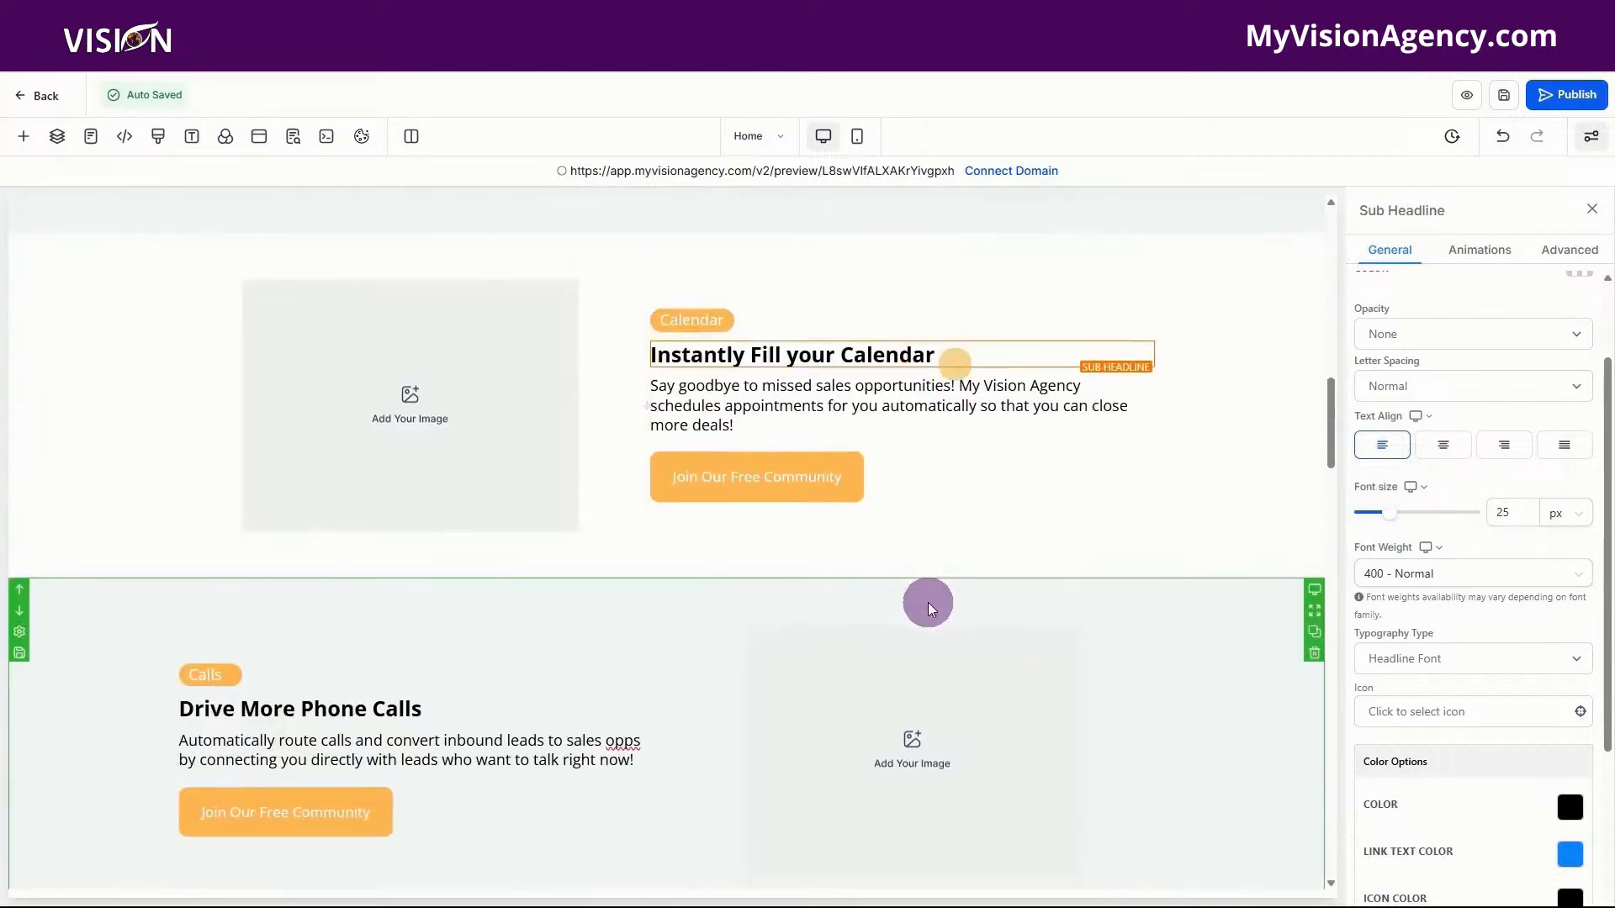
pyautogui.scroll(-4, 927, 598)
pyautogui.click(451, 381)
pyautogui.scroll(-10, 722, 353)
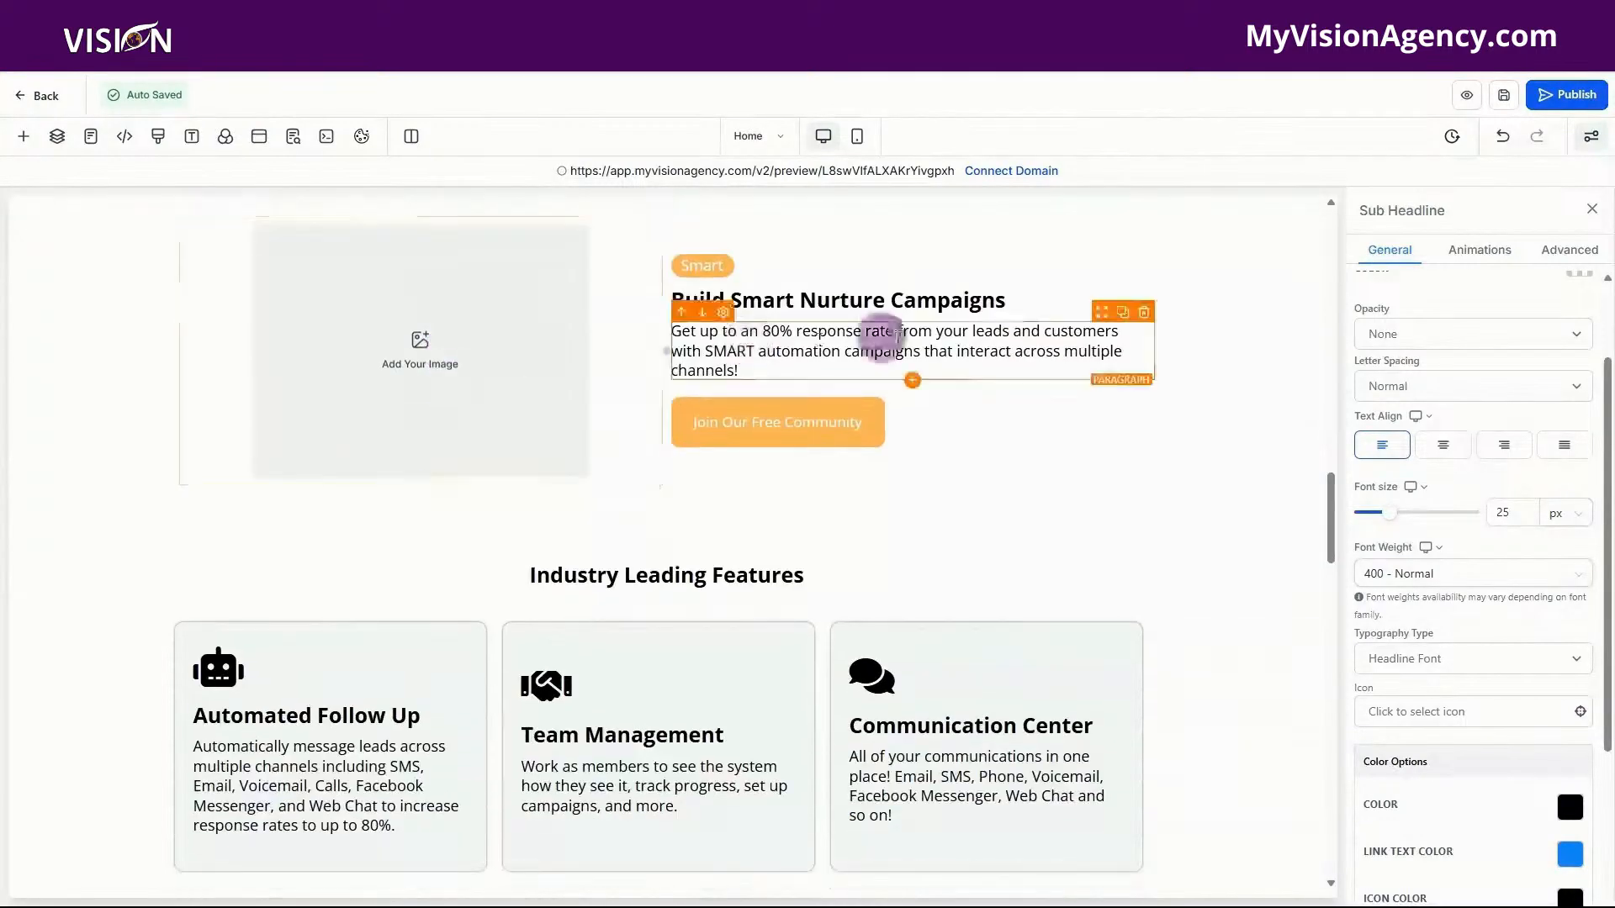
# - Check the Industry Leading Features heading and set the font size of the sub headlines in the sections below it to 25 px
pyautogui.click(734, 580)
pyautogui.scroll(-7, 733, 581)
pyautogui.click(757, 286)
pyautogui.moveTo(1516, 512); pyautogui.dragTo(1489, 513)
pyautogui.write('25')
pyautogui.click(505, 416)
pyautogui.click(471, 614)
pyautogui.click(505, 544)
pyautogui.write('25')
# - Set the Frequently Asked Questions heading's font size to 25 px
pyautogui.scroll(-4, 1009, 588)
pyautogui.click(723, 528)
pyautogui.scroll(-1, 1500, 471)
pyautogui.moveTo(1515, 427); pyautogui.dragTo(1498, 427)
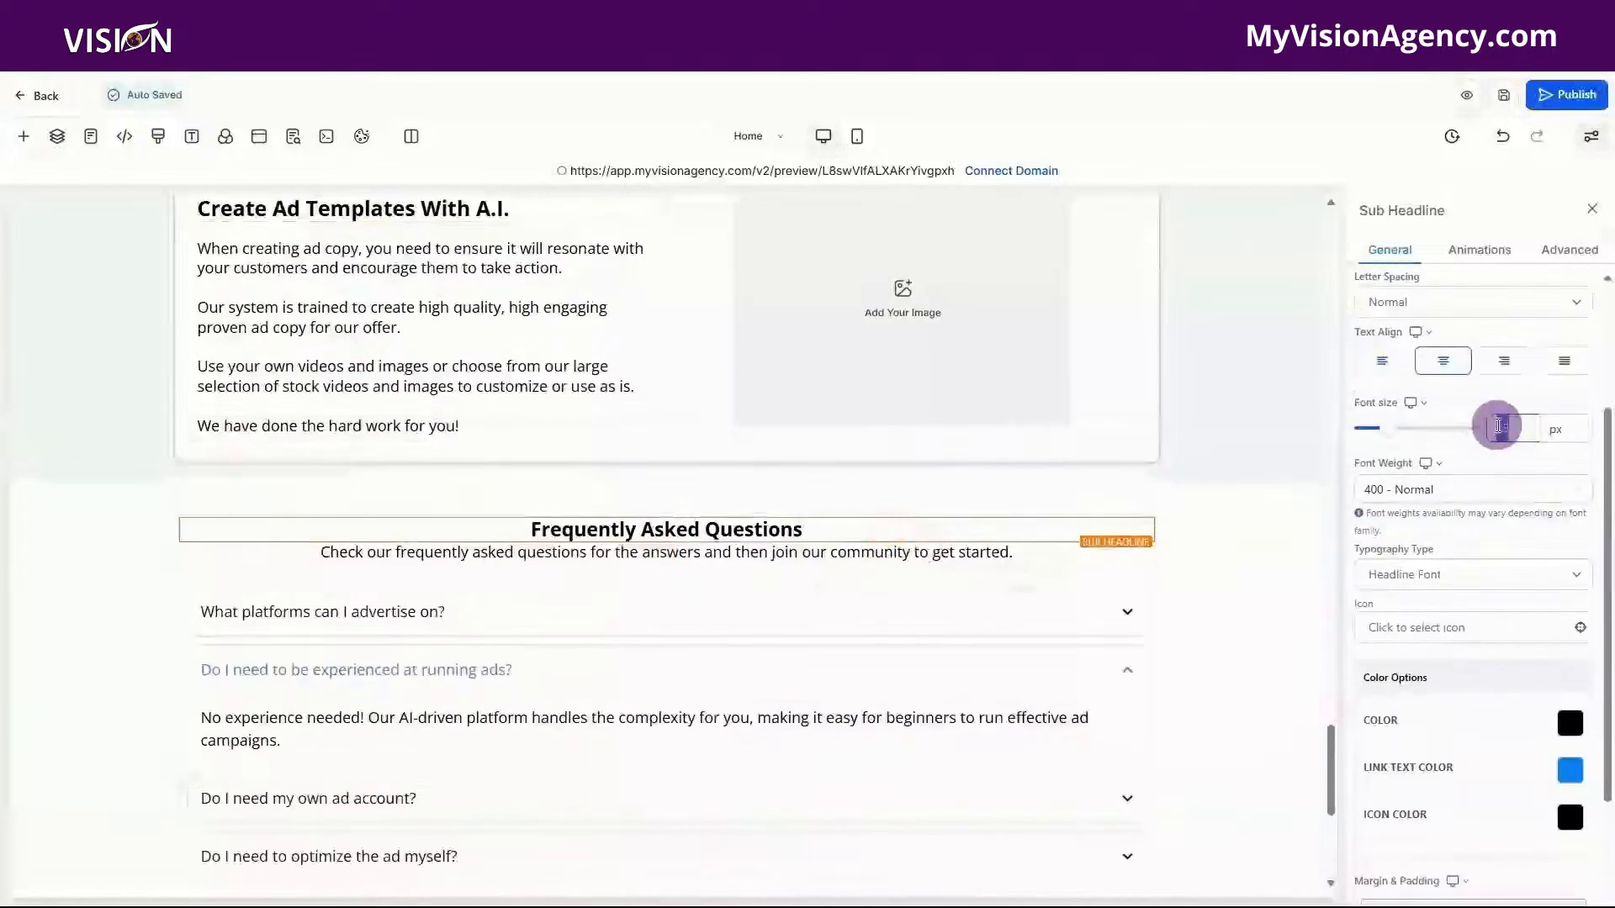
pyautogui.write('25')
# - Set the My Vision Agency™ sub headline in the footer to a font size of 25 px
pyautogui.scroll(-6, 1212, 606)
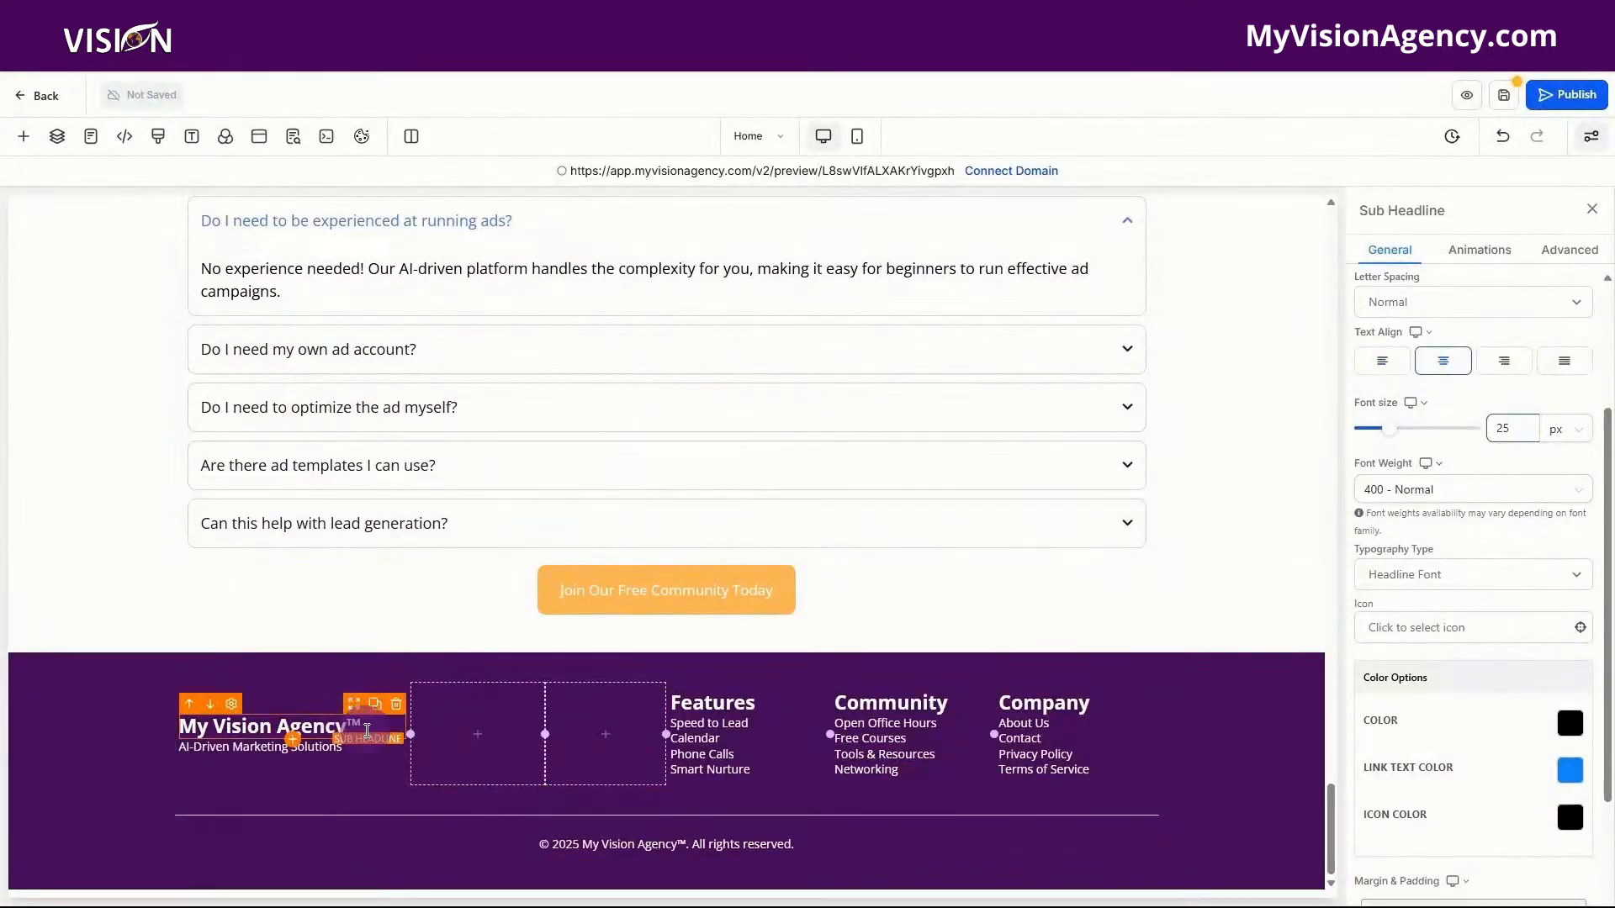
pyautogui.click(368, 730)
pyautogui.moveTo(1514, 431); pyautogui.dragTo(1491, 434)
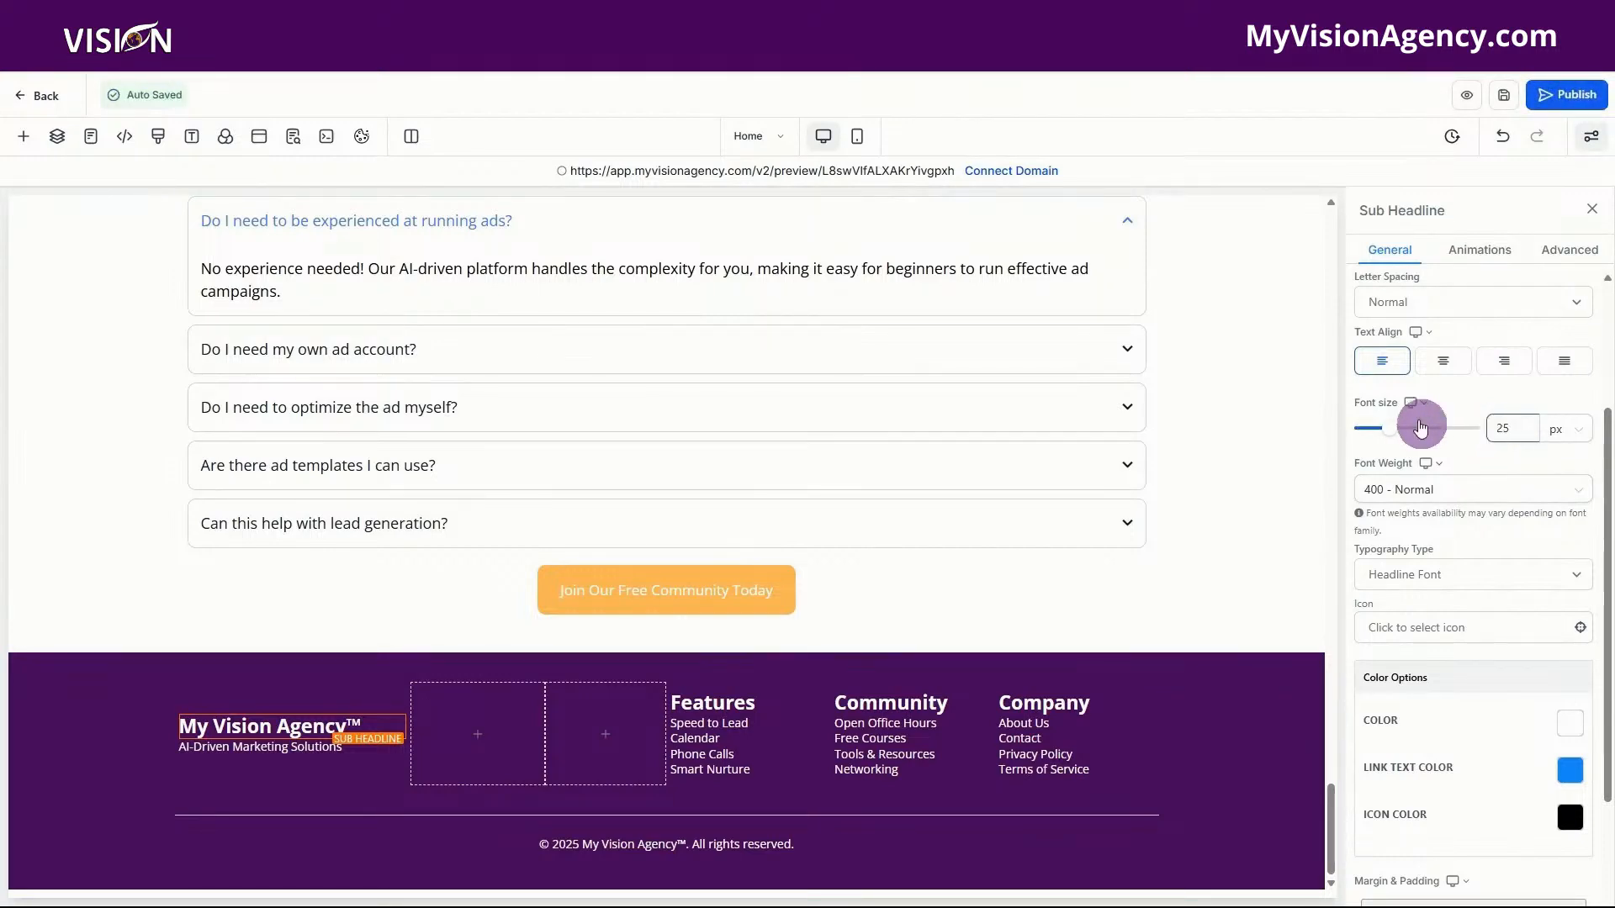
pyautogui.write('25')
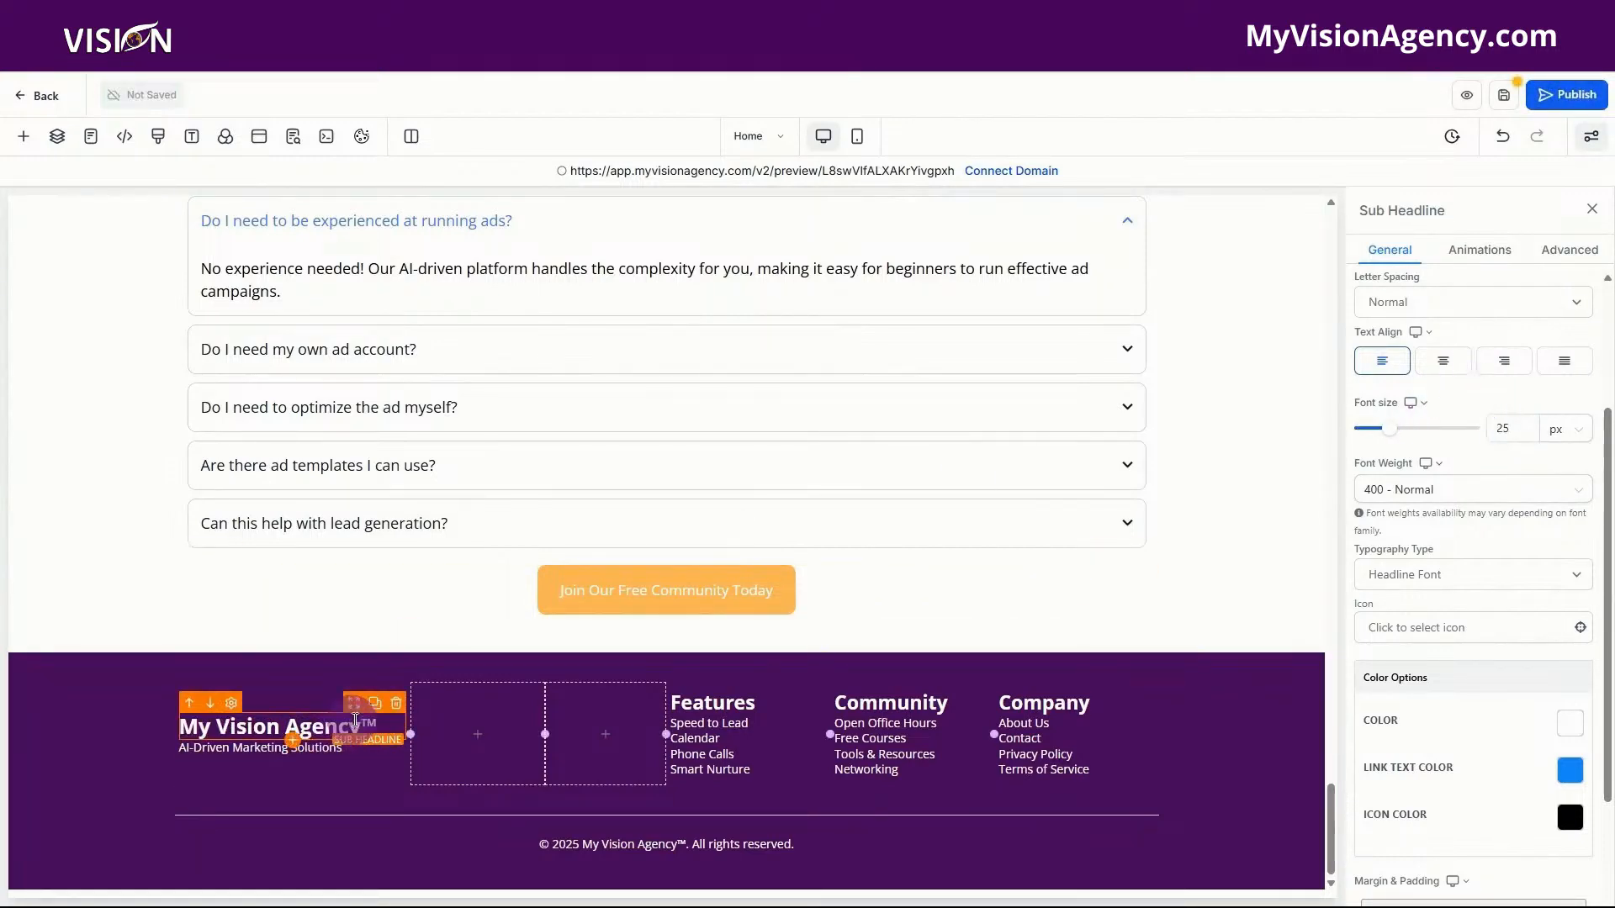
# - Set the hero section's Join Our Free Community button font size to 18 px and check the header's Join For Free! button size
pyautogui.scroll(15, 1173, 707)
pyautogui.scroll(20, 1175, 713)
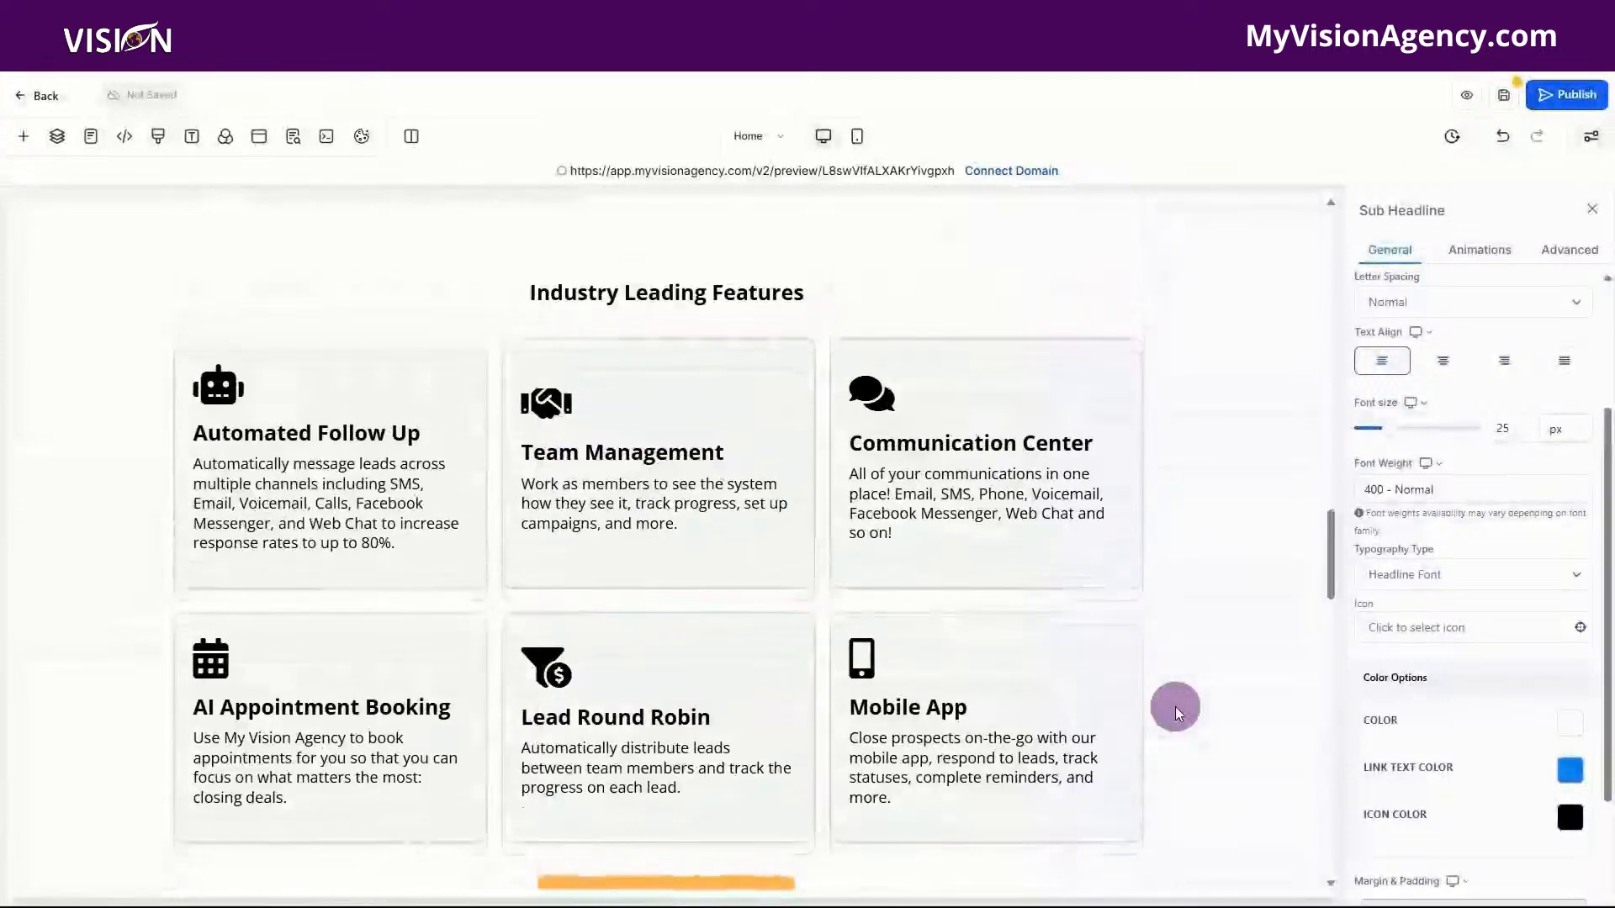
pyautogui.scroll(10, 1175, 713)
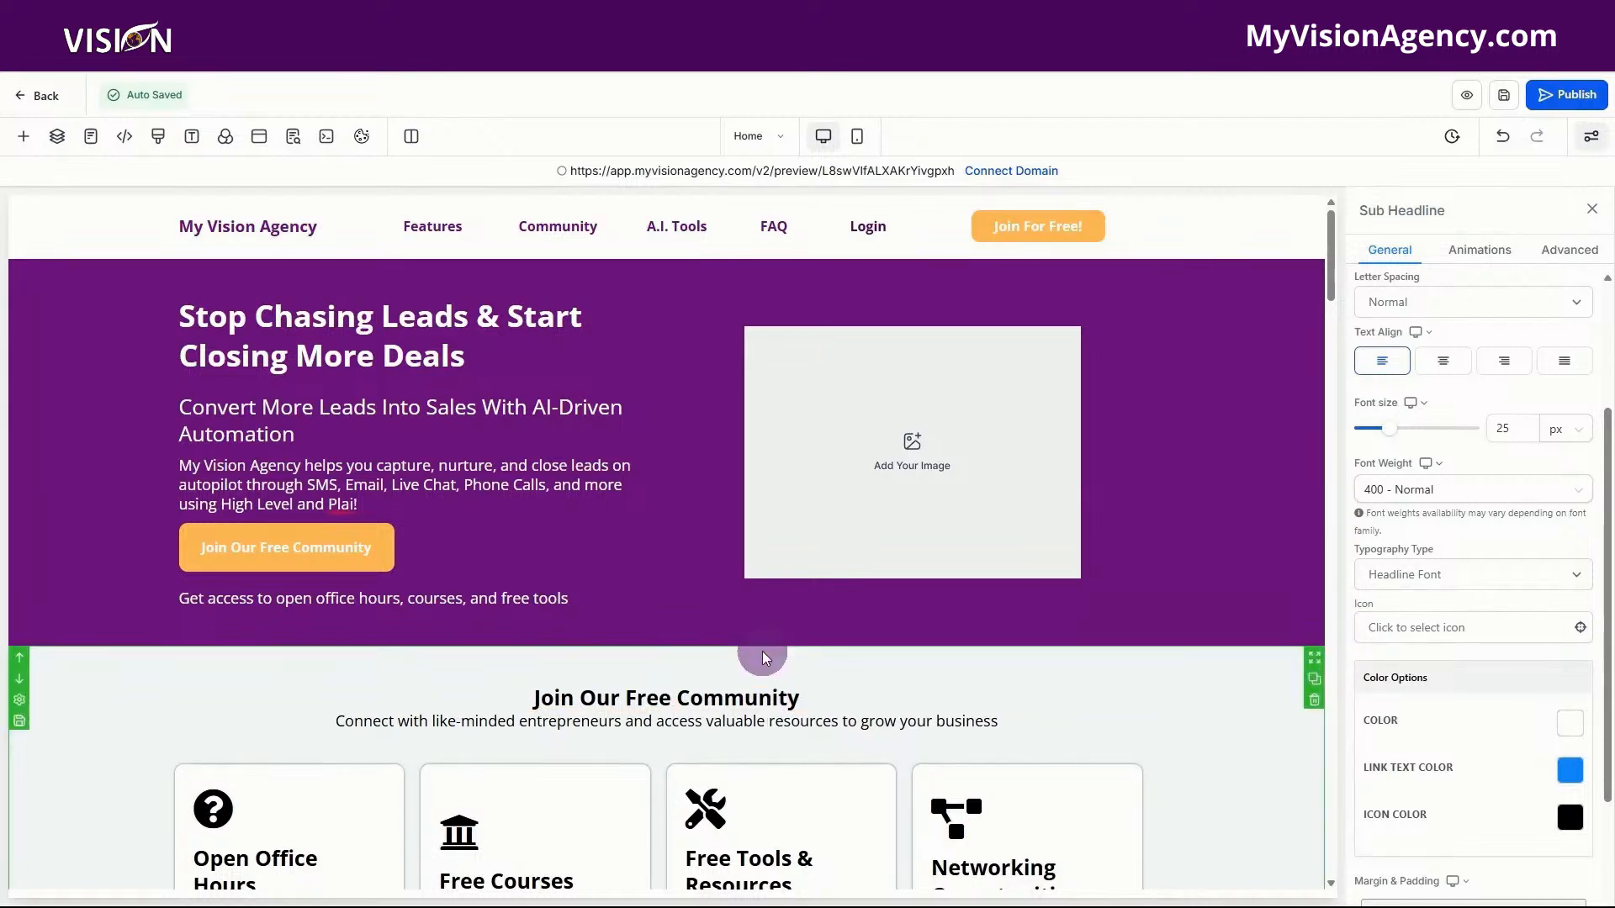
pyautogui.click(313, 557)
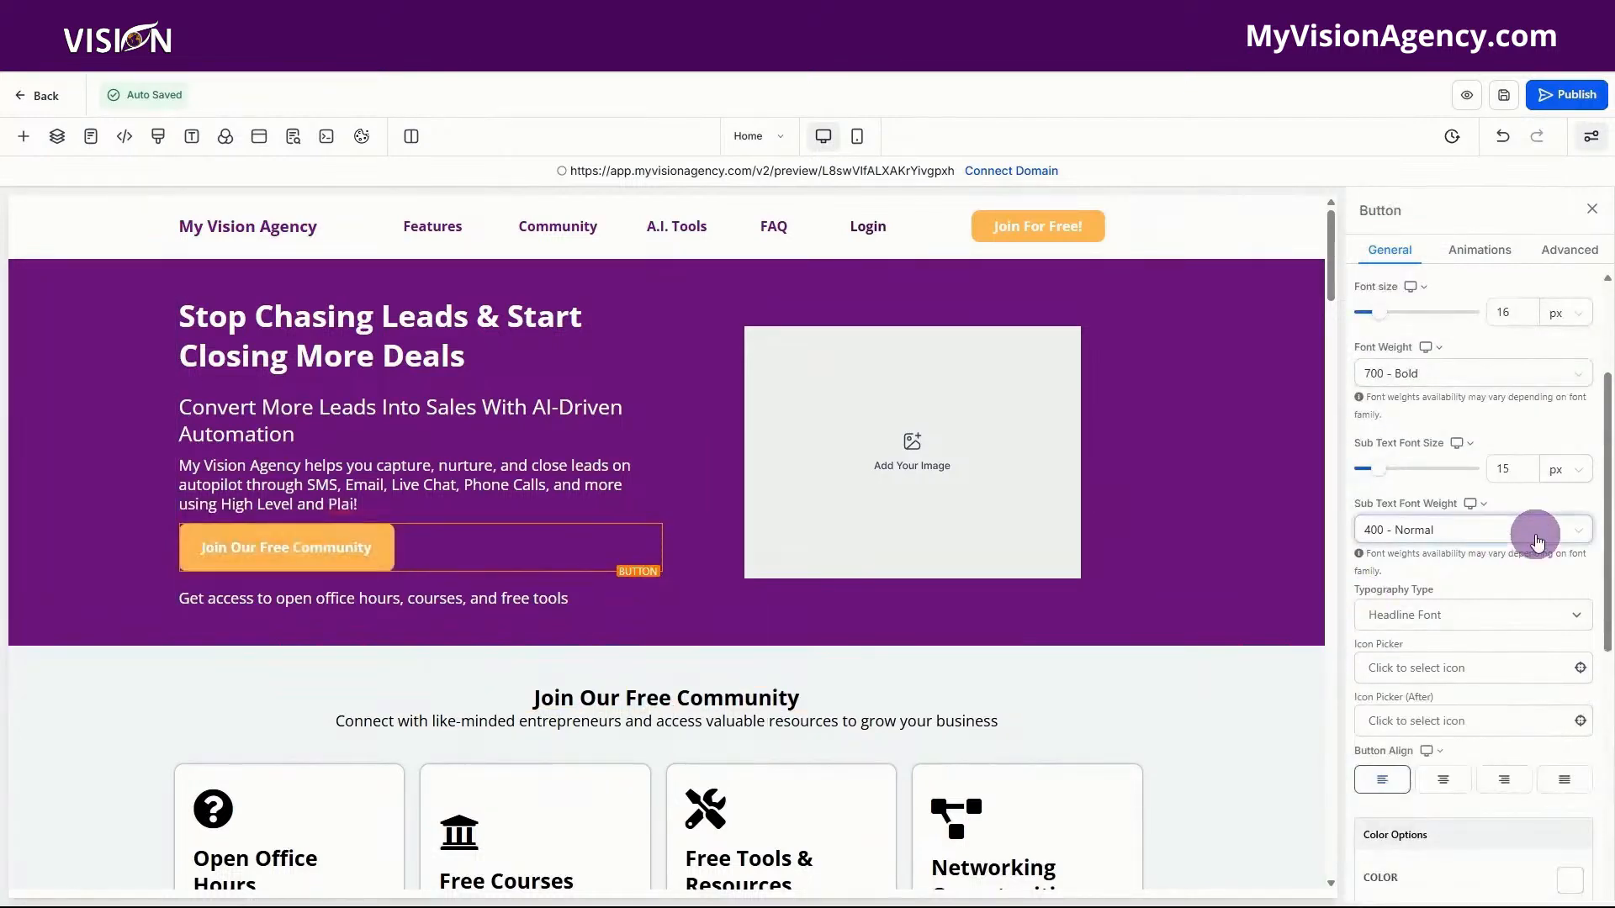
pyautogui.scroll(3, 1442, 504)
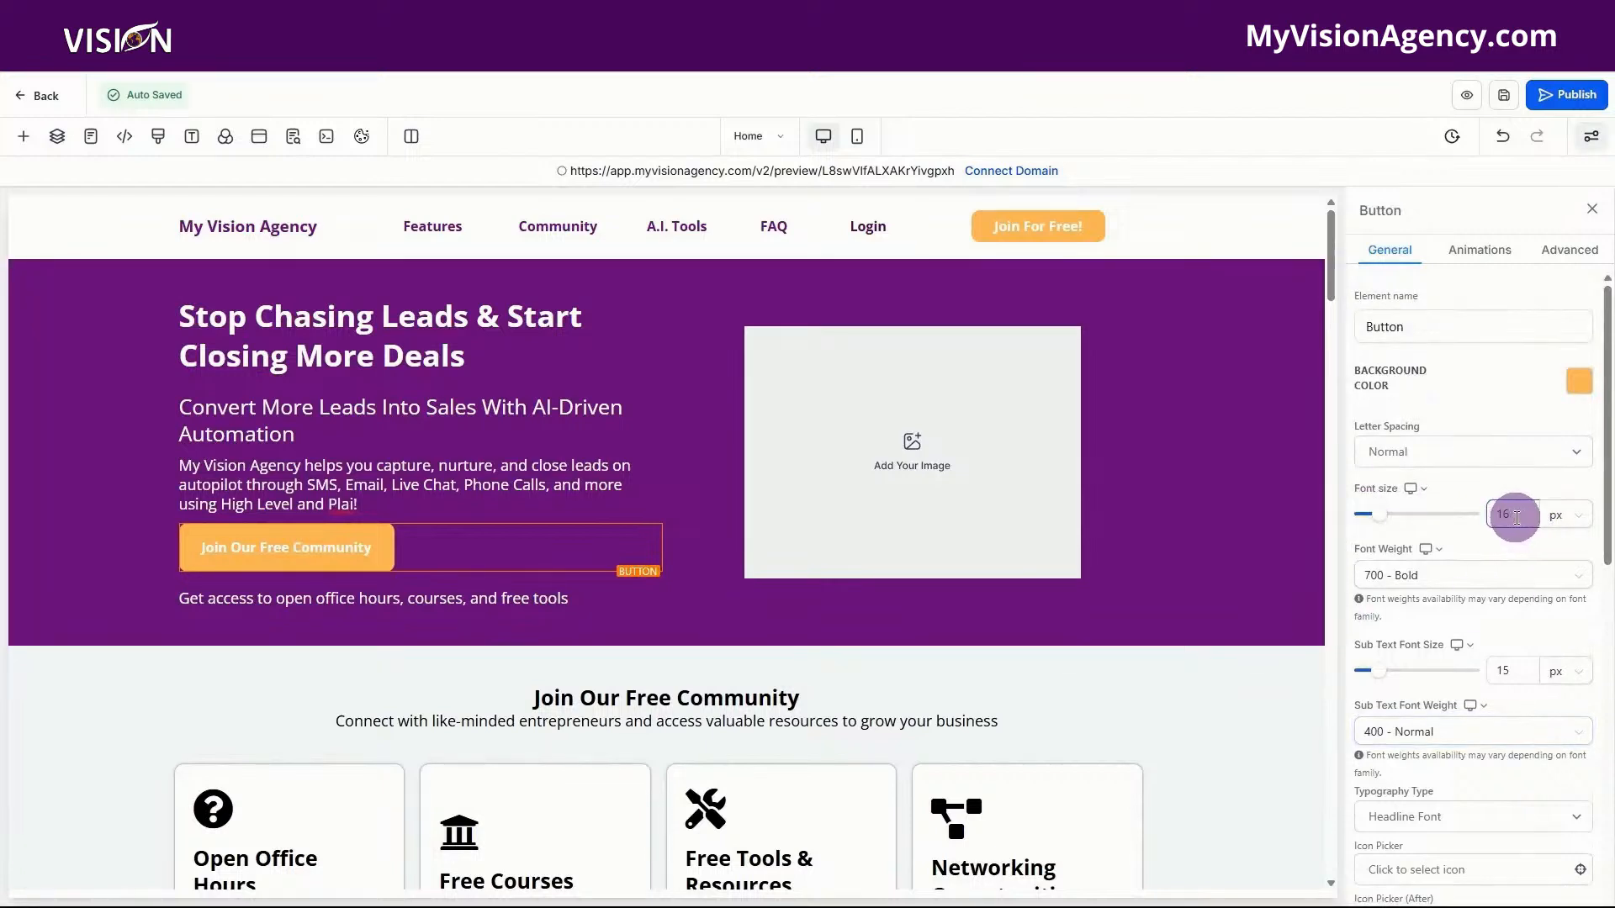
pyautogui.press('BackSpace')
pyautogui.write('8')
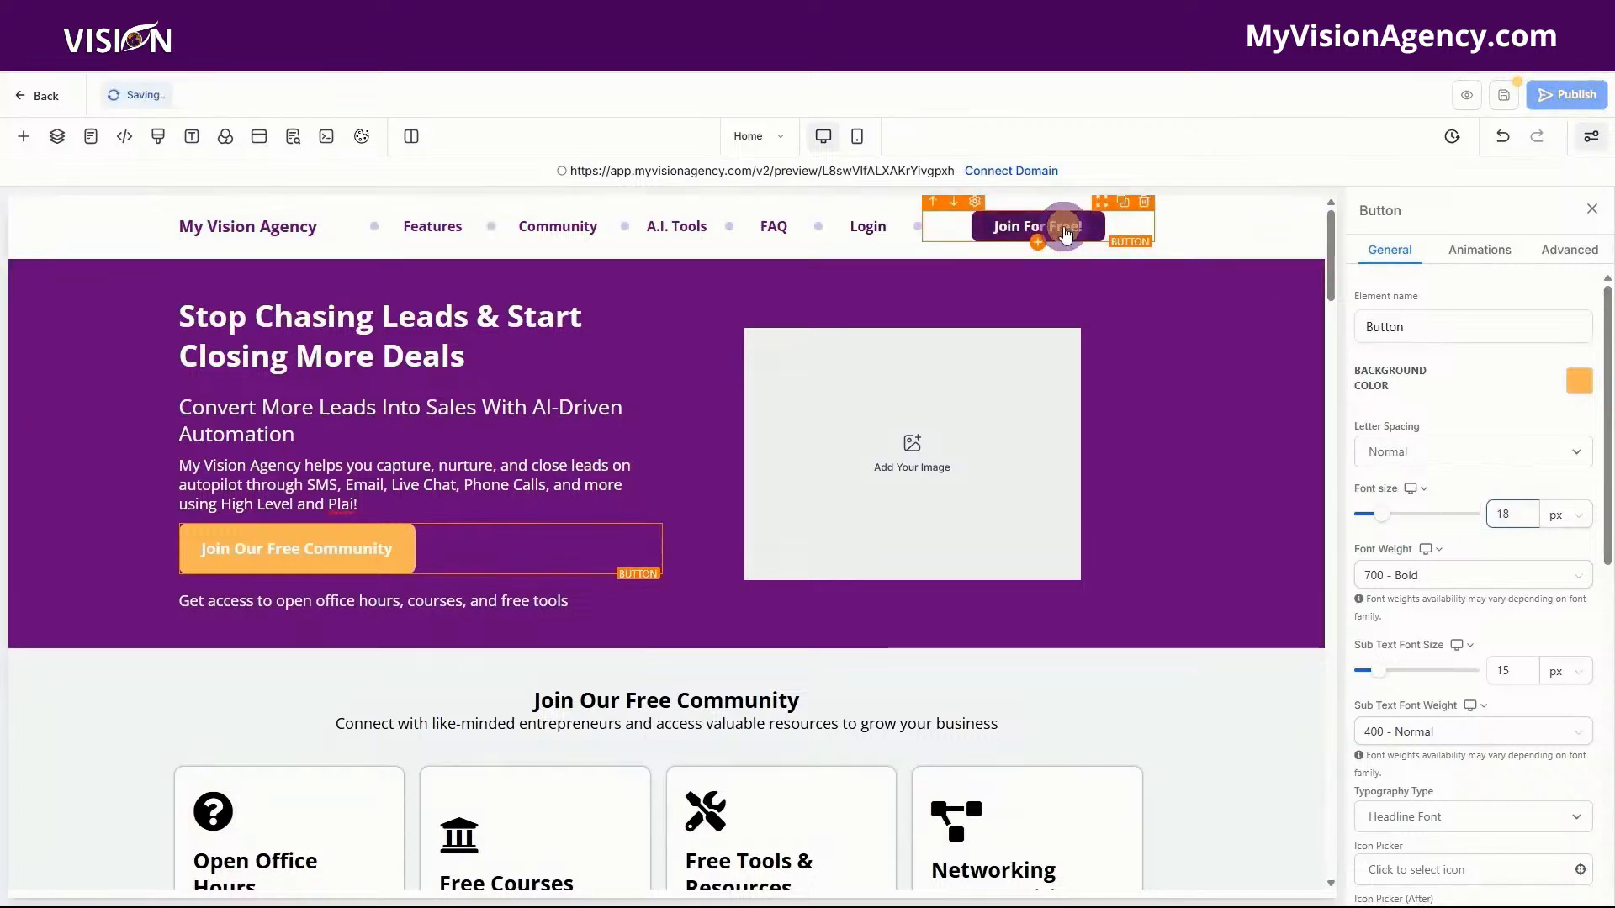
pyautogui.click(1064, 229)
pyautogui.doubleClick(1506, 514)
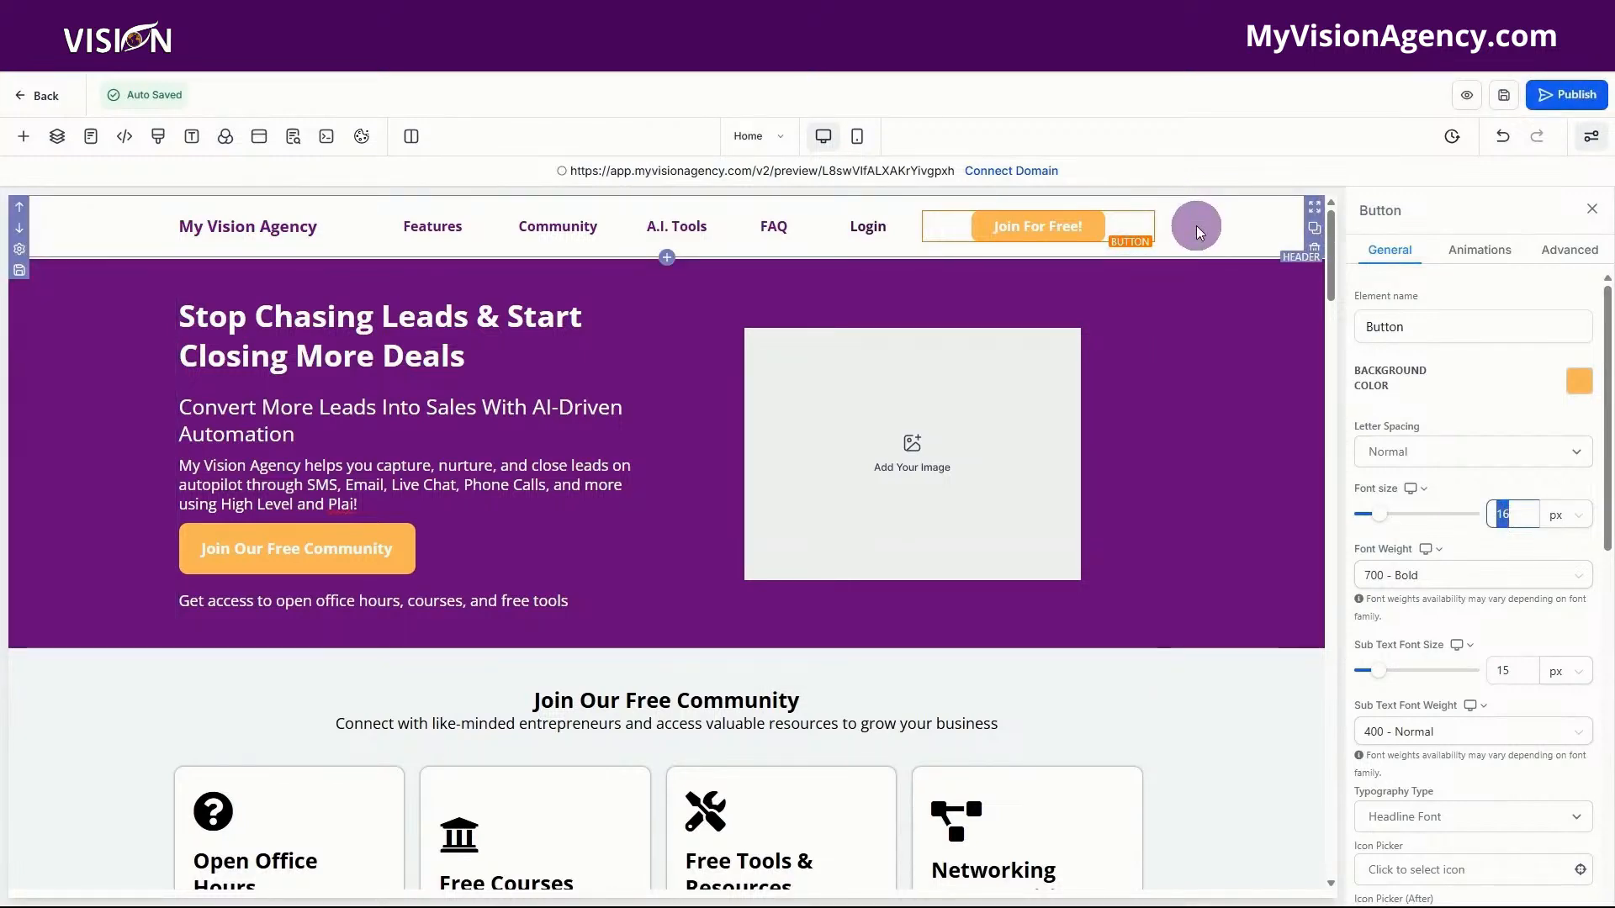
# - Set the Join Our Free Community Today button below the community cards to 18 px with font weight 700 - Bold
pyautogui.scroll(-5, 1191, 401)
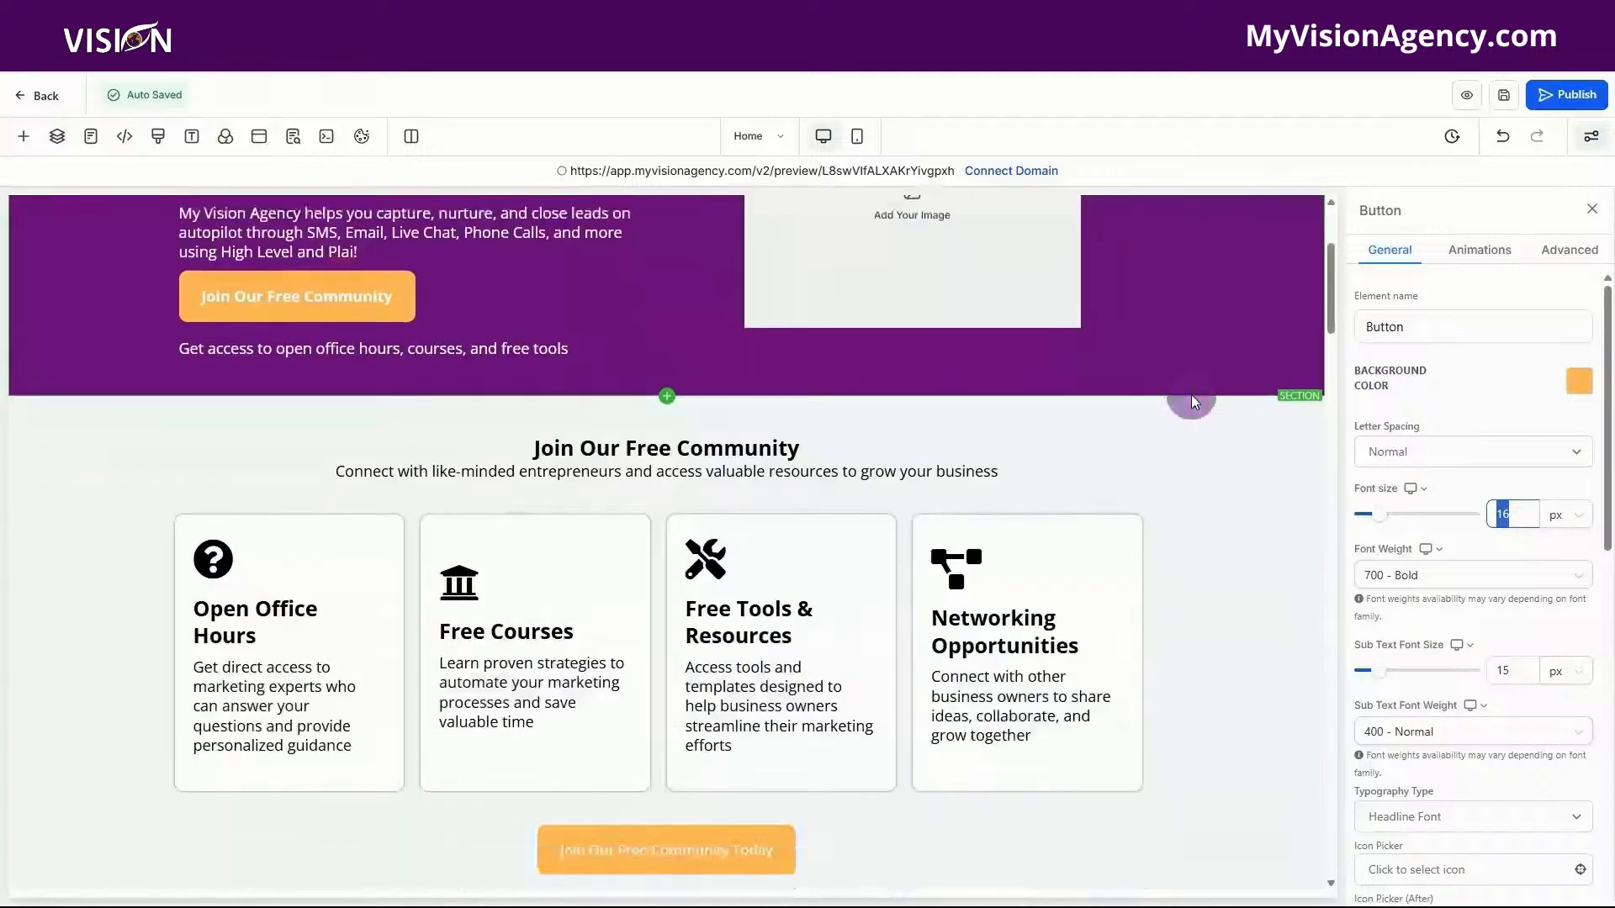
pyautogui.click(666, 597)
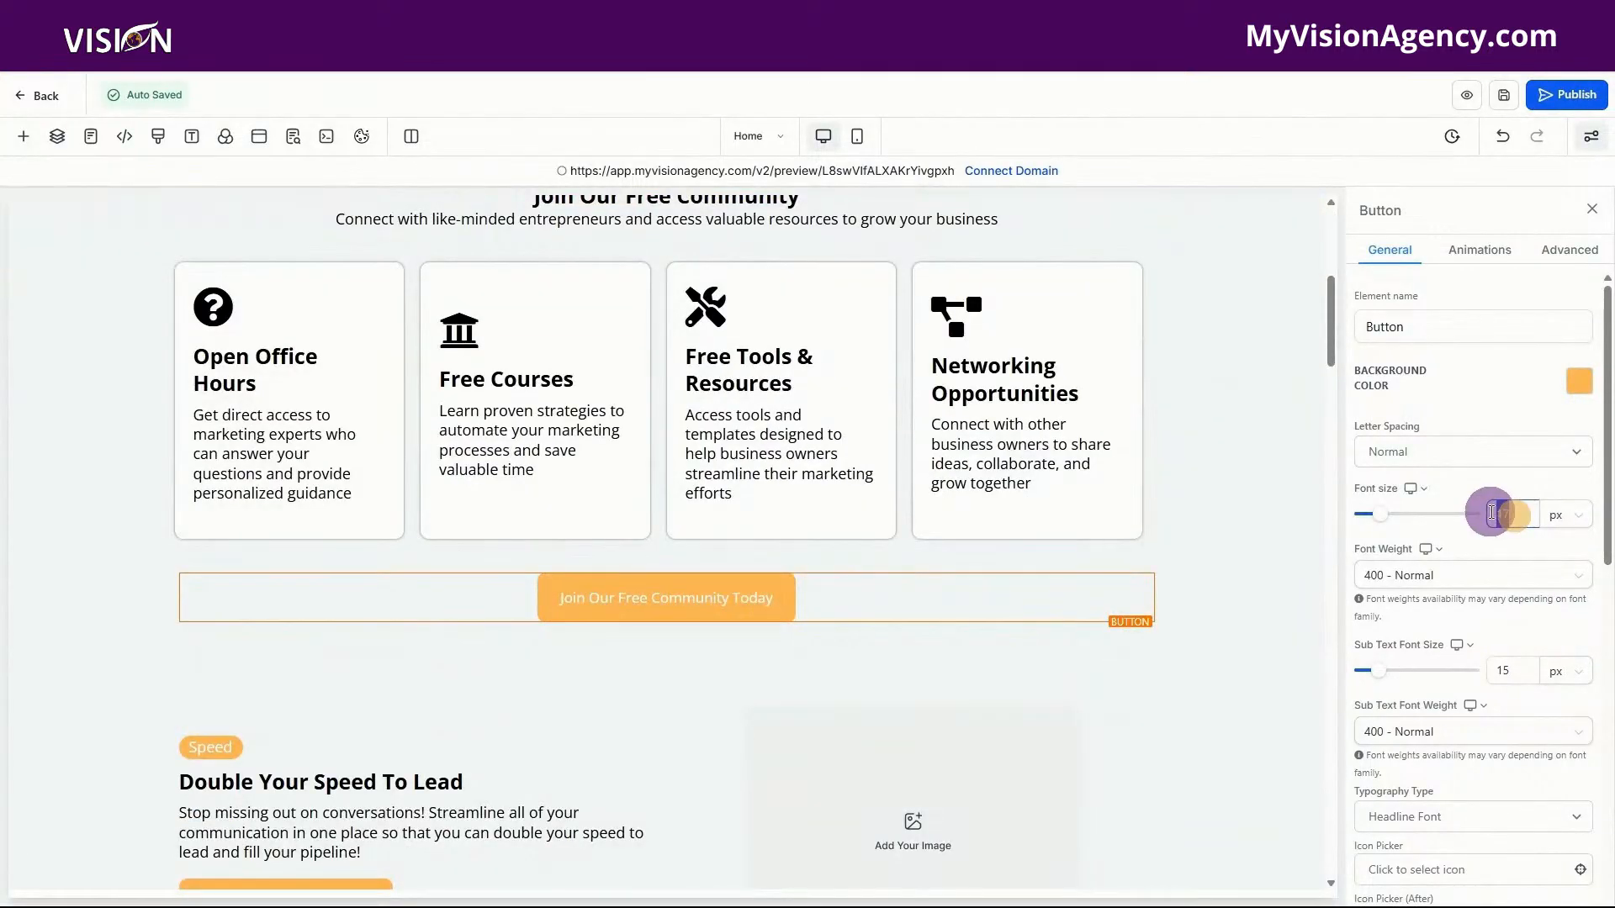
pyautogui.click(1425, 581)
pyautogui.click(1425, 578)
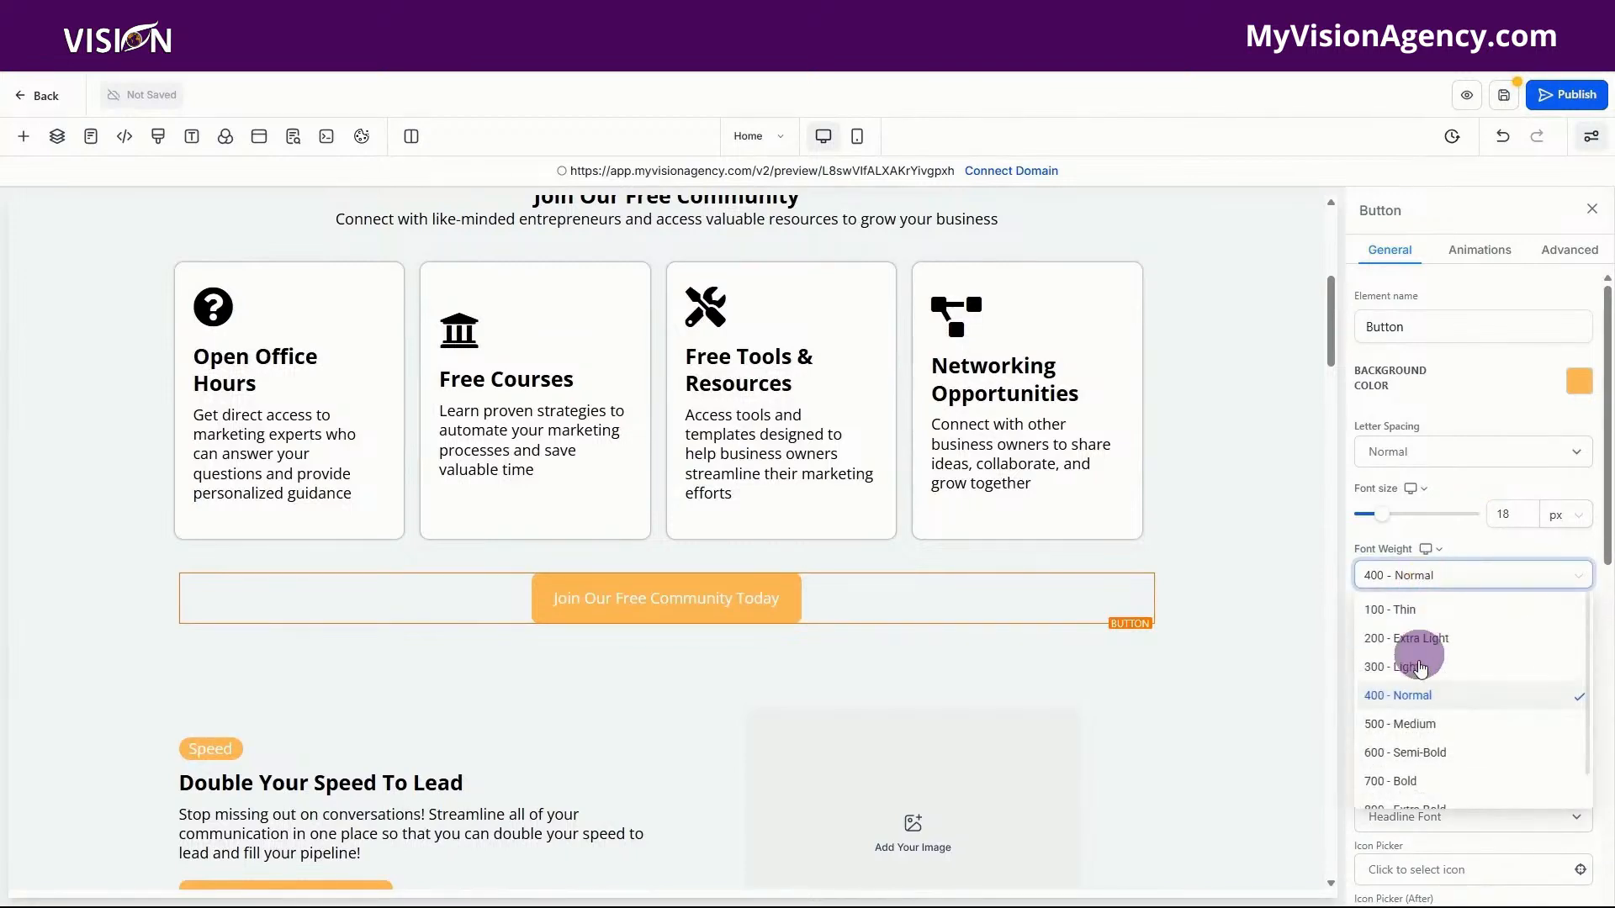
pyautogui.click(1412, 783)
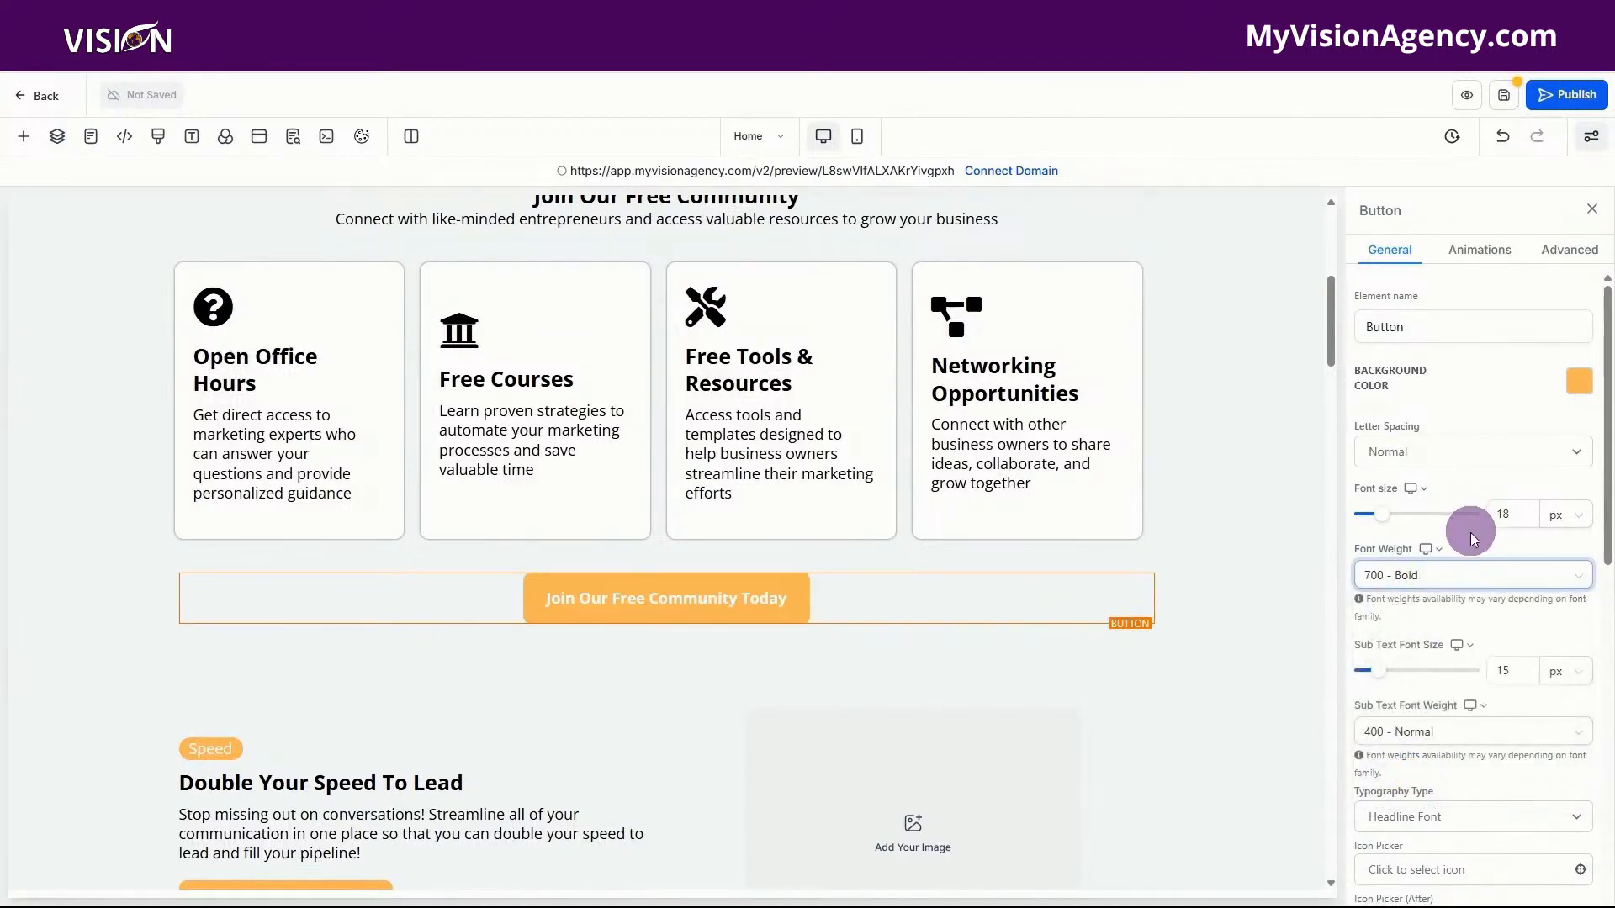
# - Compare the font size and weight of the hero button and the header's Join For Free! button
pyautogui.scroll(3, 1147, 582)
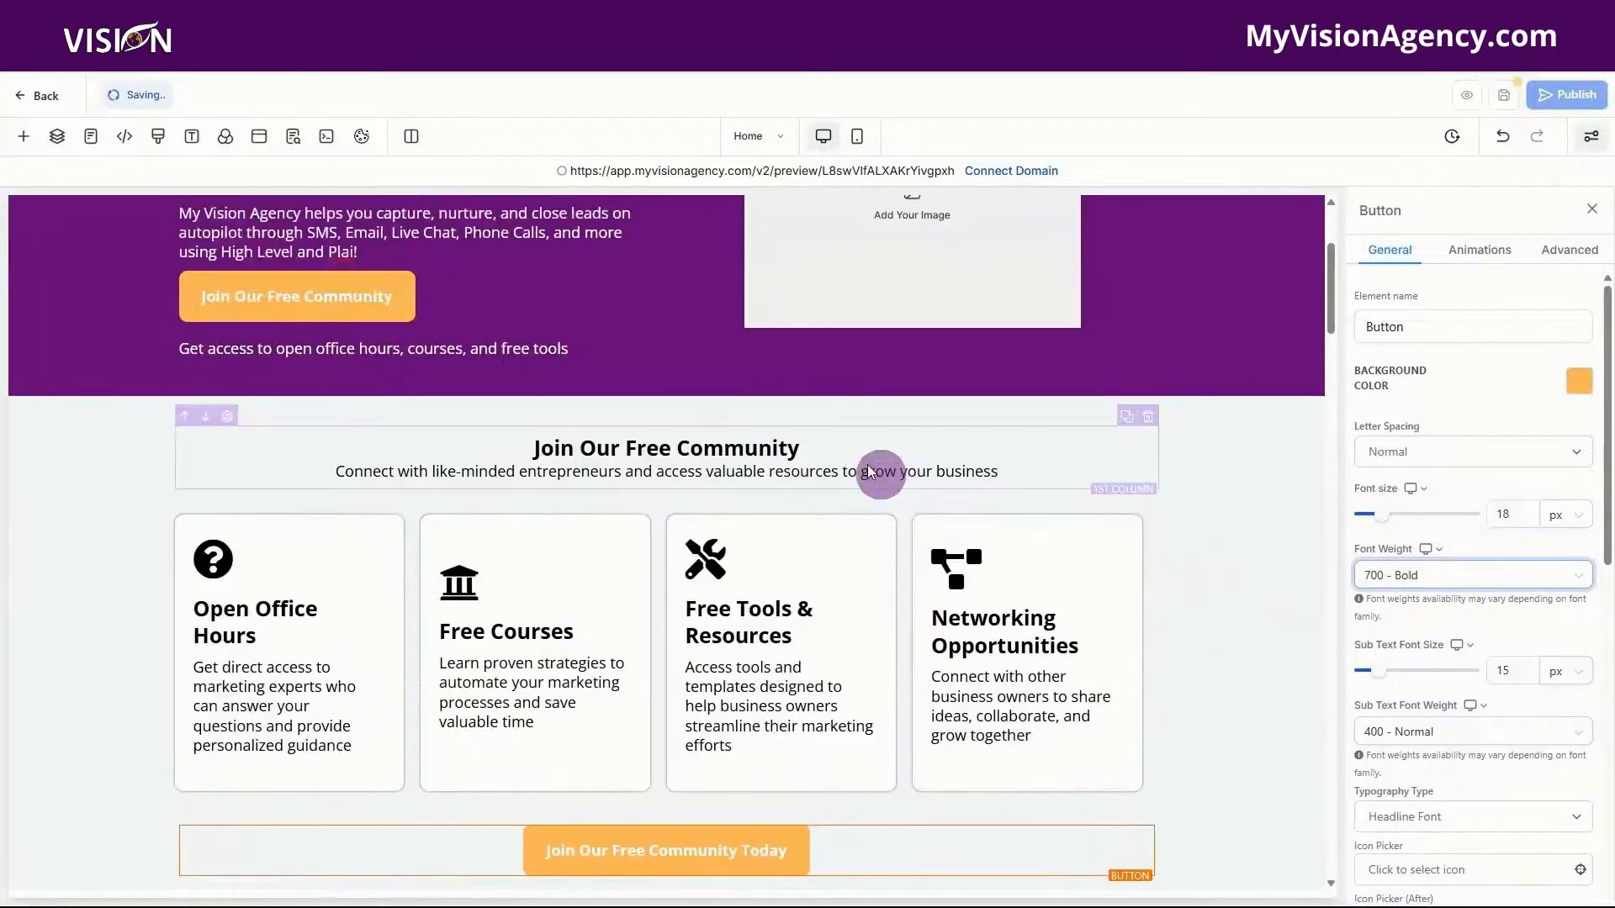
pyautogui.click(333, 310)
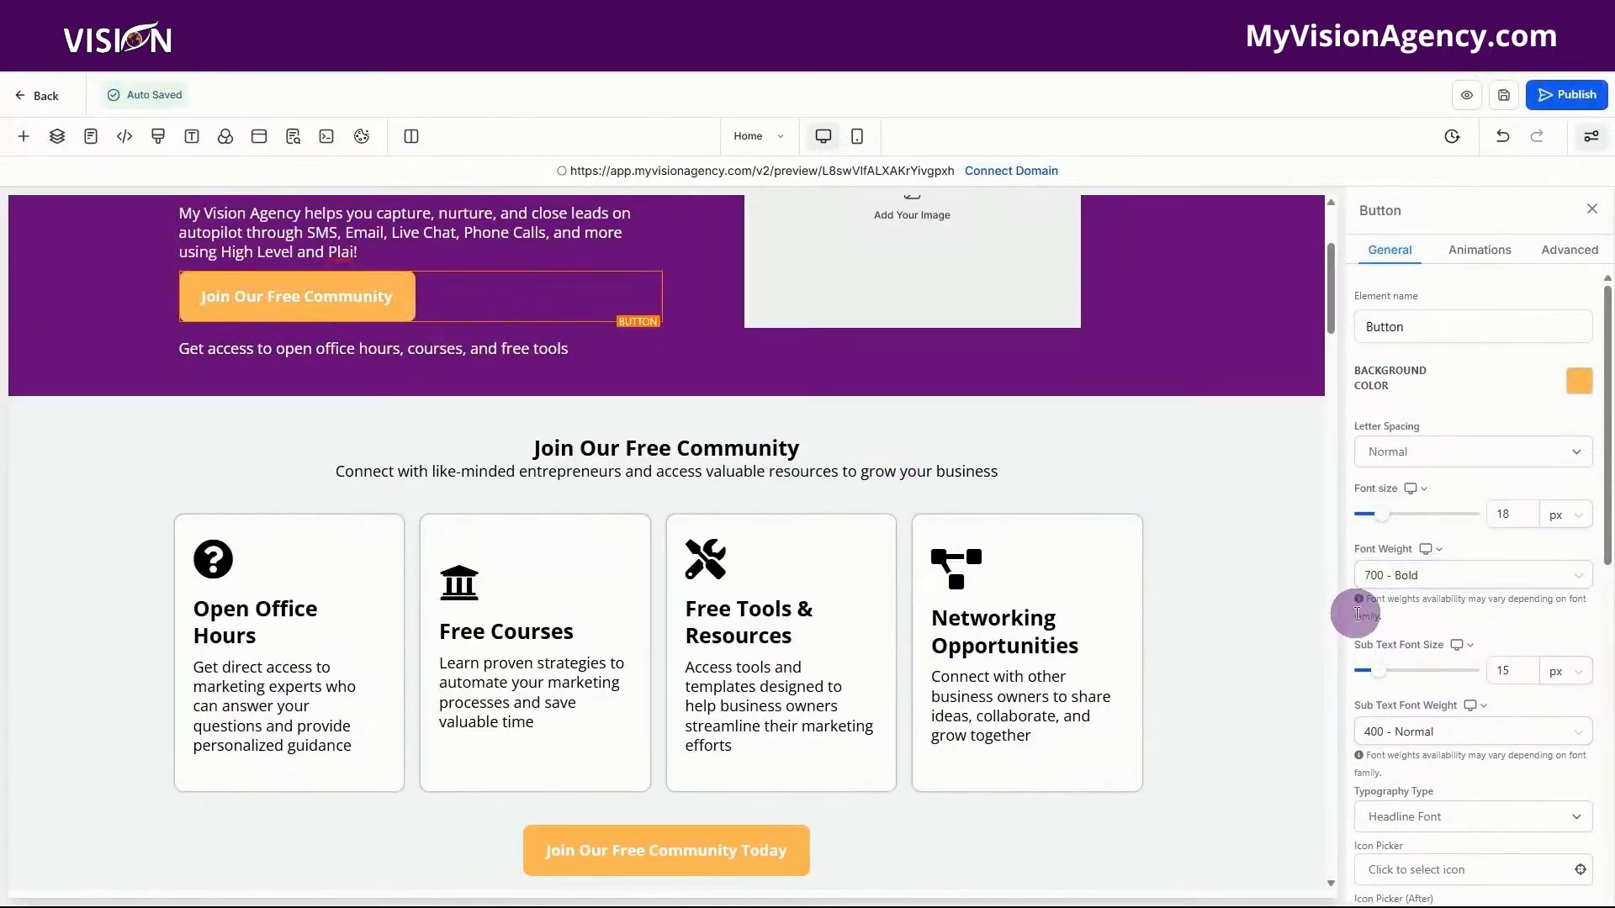
pyautogui.scroll(3, 1177, 421)
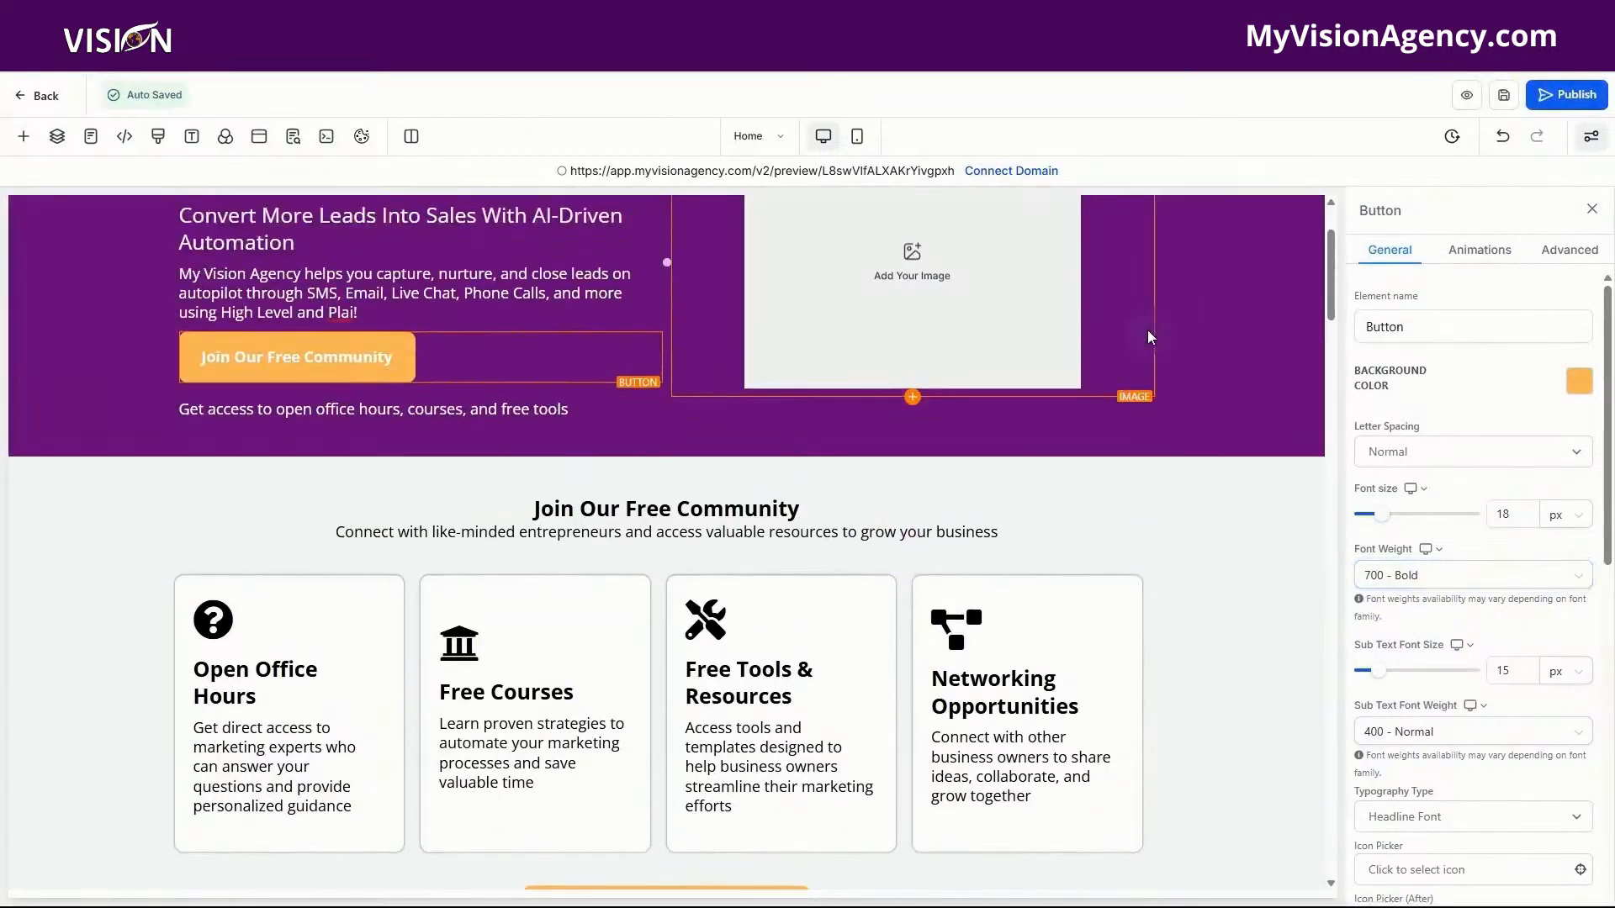
pyautogui.click(1051, 225)
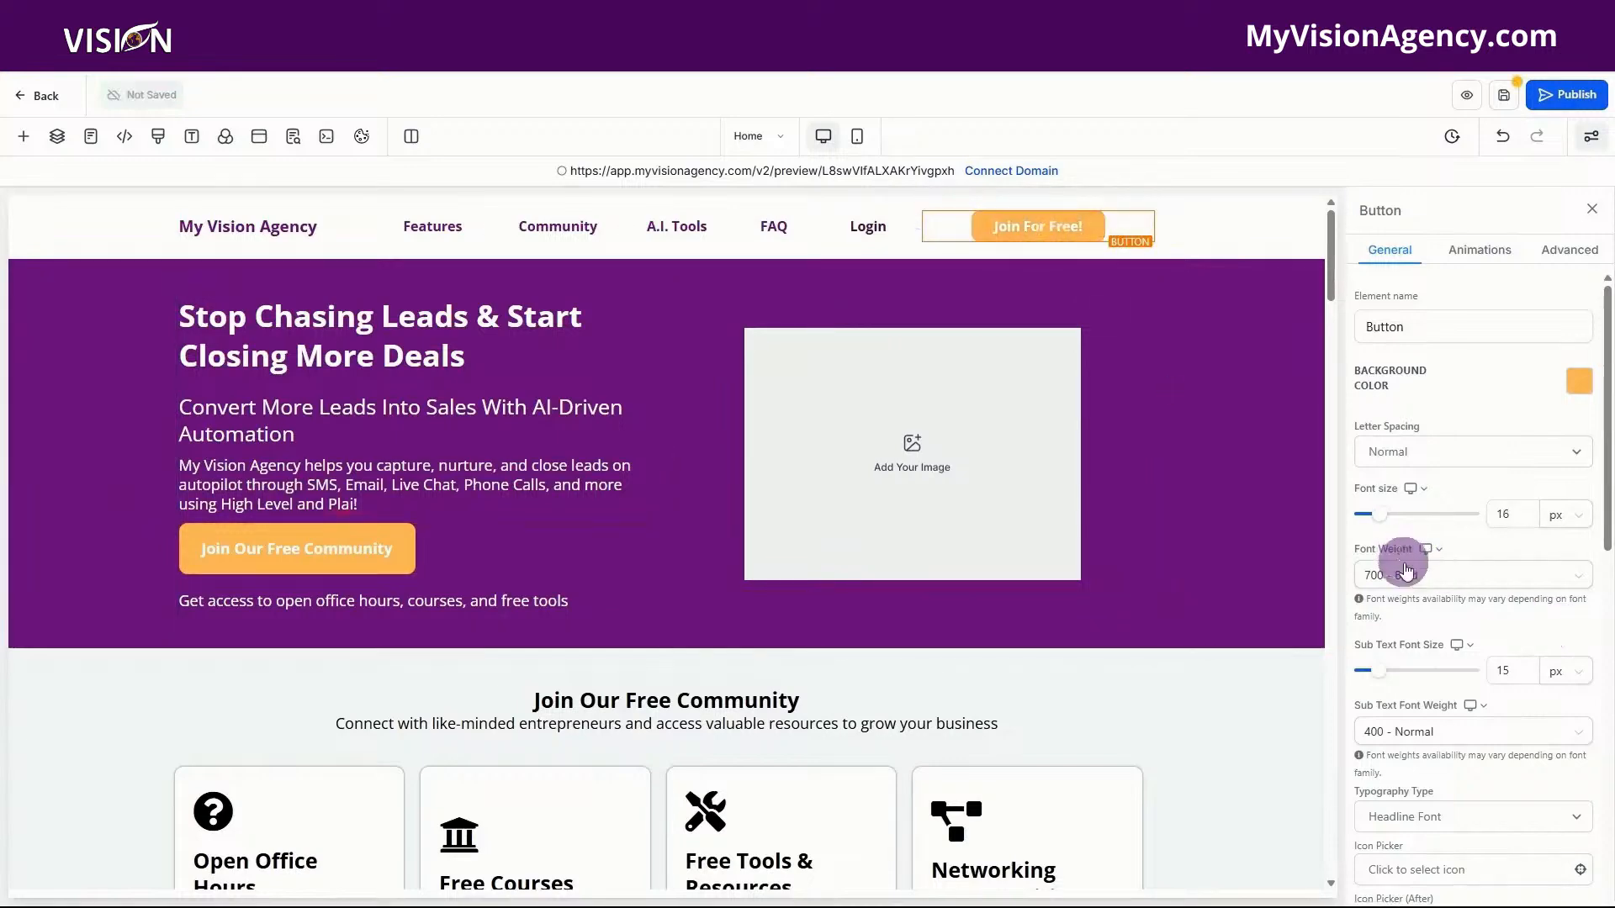
# - Set the Join Our Free Community button in the Double Your Speed To Lead block to 18 px and 700 - Bold
pyautogui.scroll(-10, 1317, 605)
pyautogui.click(313, 569)
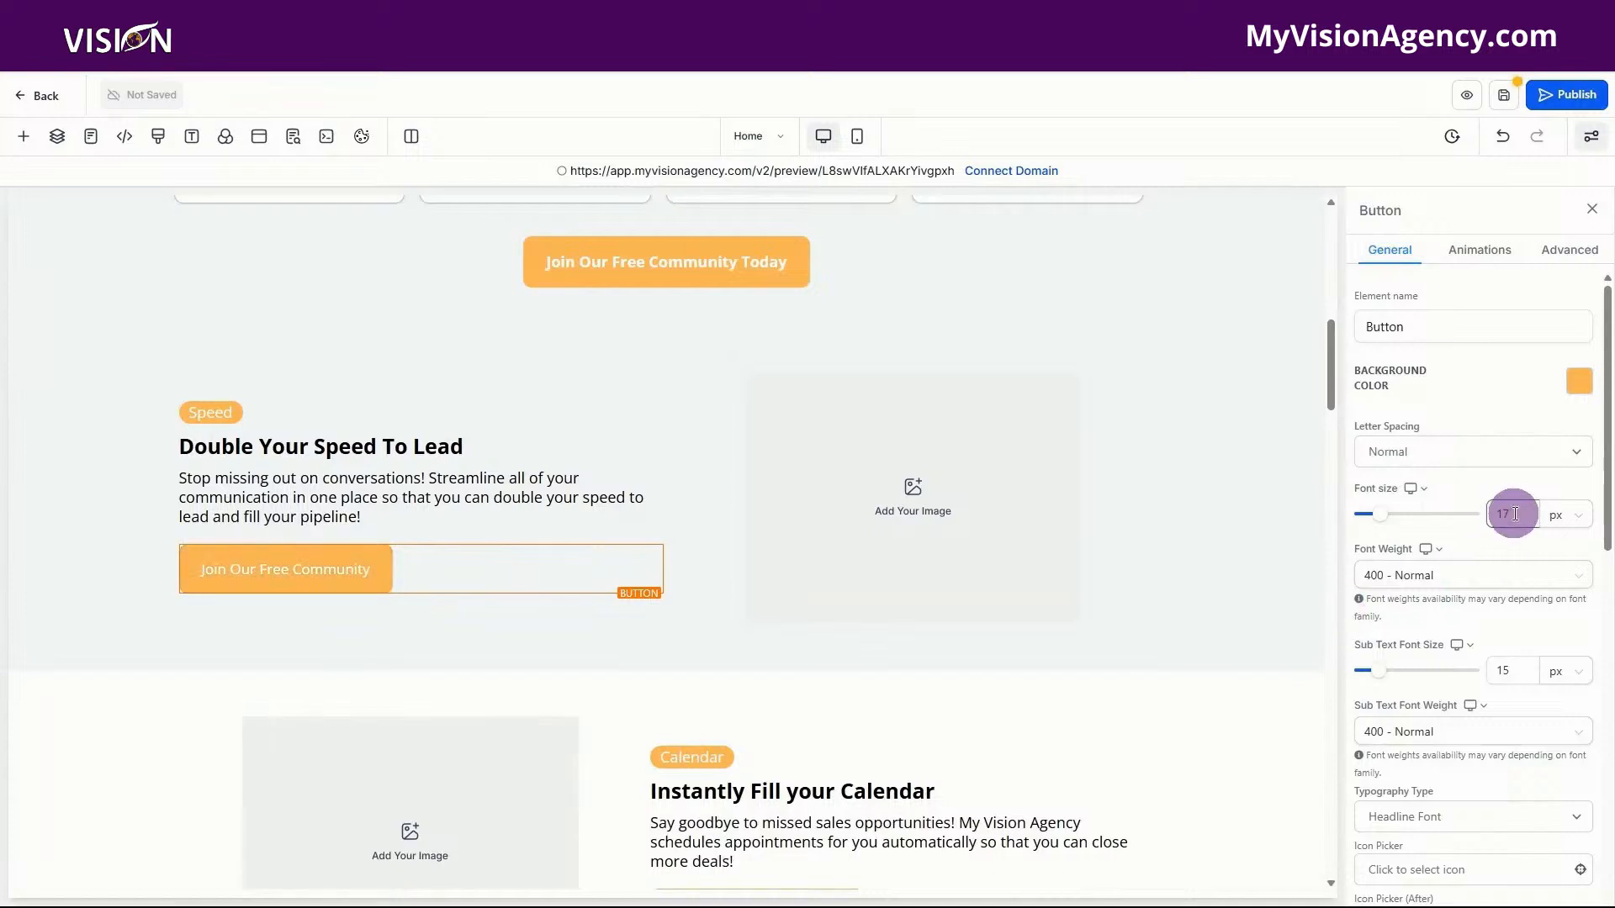
pyautogui.moveTo(1515, 514); pyautogui.dragTo(1482, 515)
pyautogui.write('18')
pyautogui.click(1430, 579)
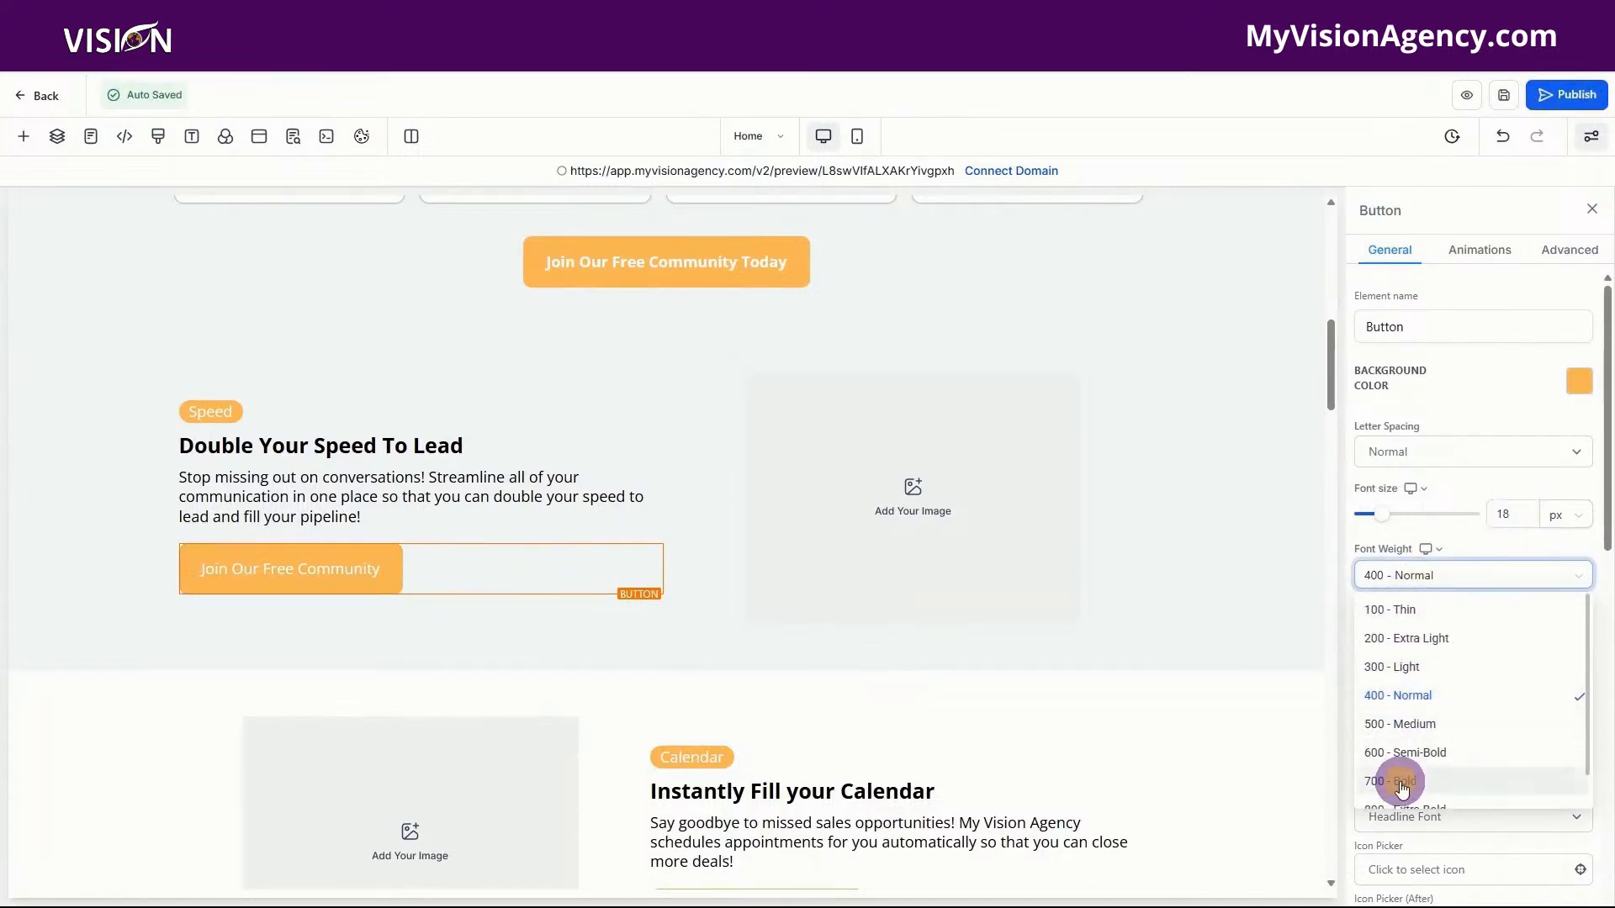
pyautogui.click(1400, 781)
# - Set the font size of the Join Our Free Community button in the Instantly Fill your Calendar block to 18 px
pyautogui.scroll(-5, 1026, 748)
pyautogui.click(814, 495)
pyautogui.click(1503, 514)
pyautogui.write('18')
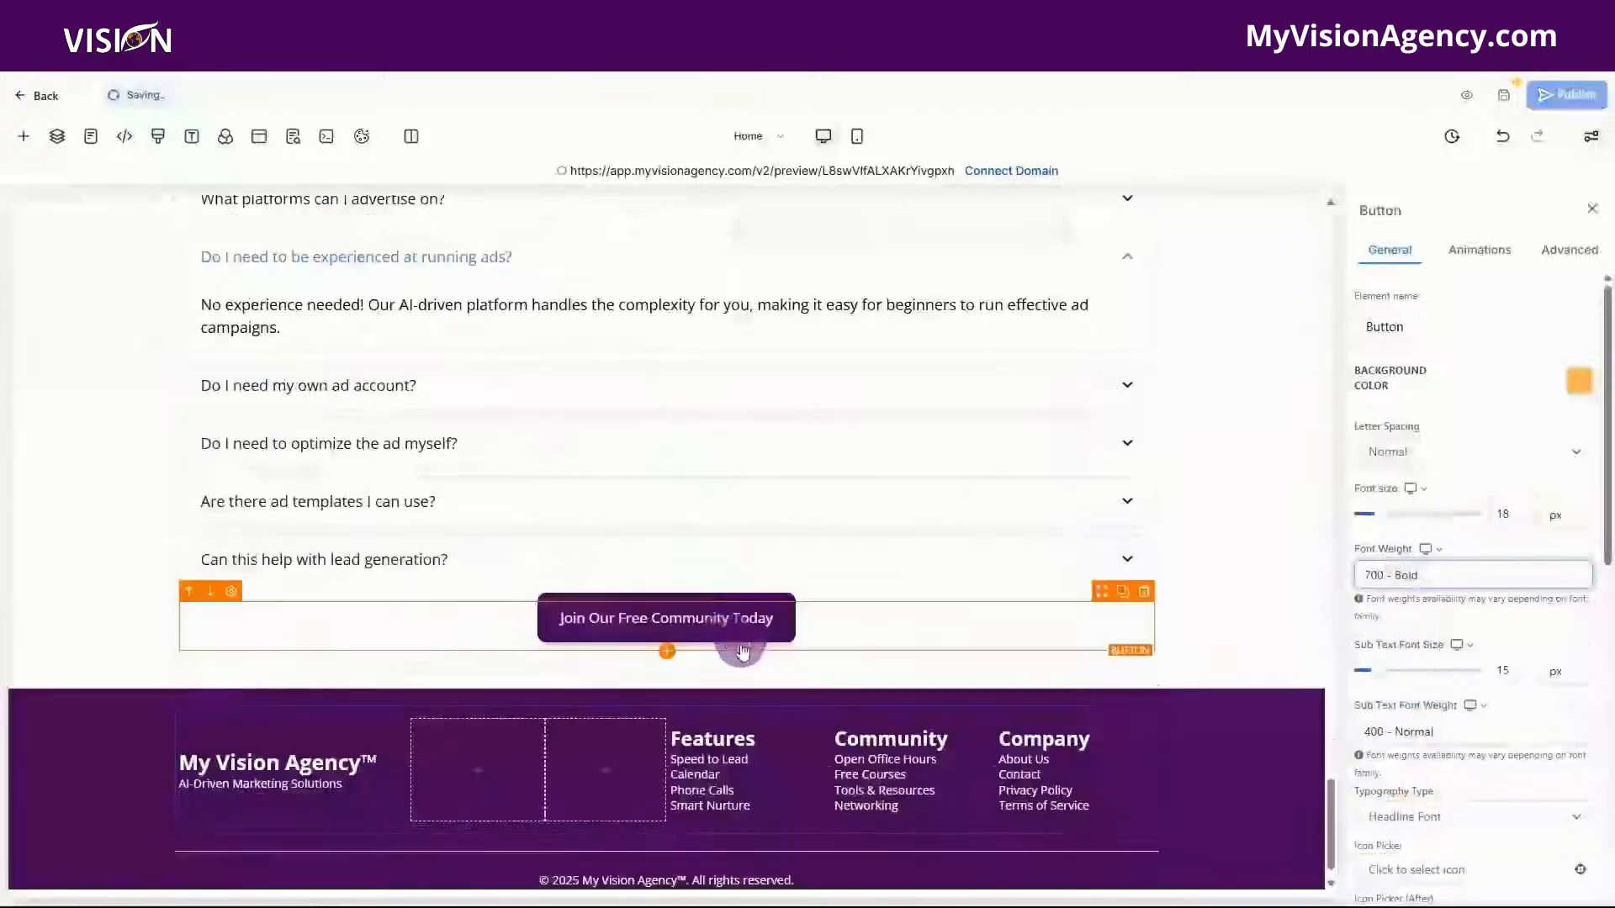
# - Style the Join Our Free Community Today button below the FAQ with an orange background, 18 px font size and 700 - Bold weight
pyautogui.click(1488, 511)
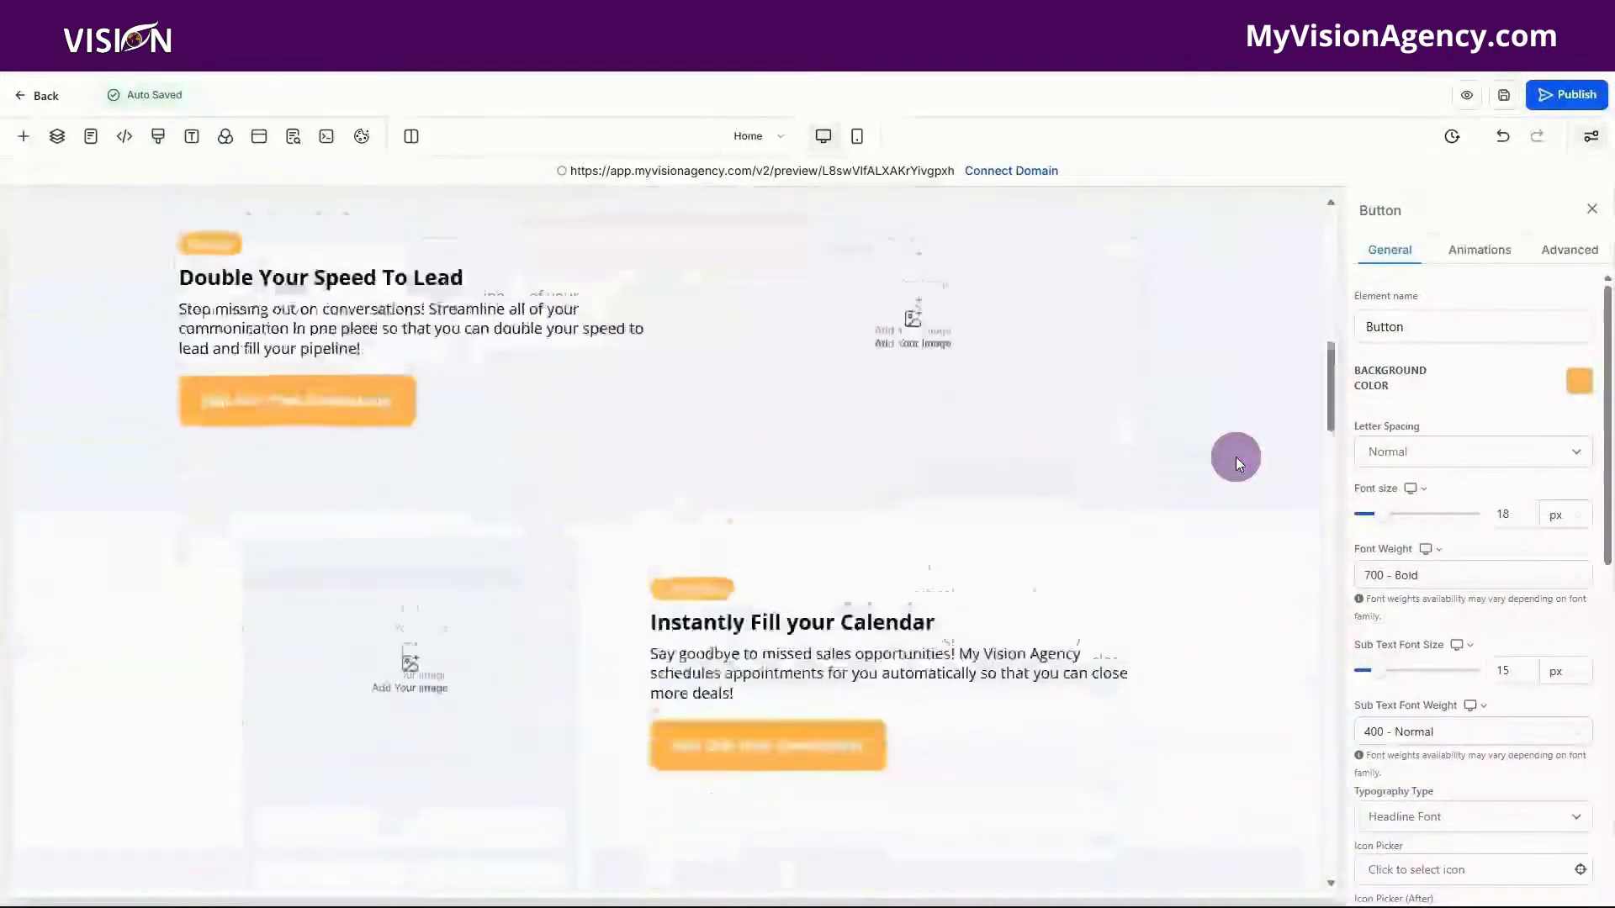
pyautogui.scroll(-20, 1236, 457)
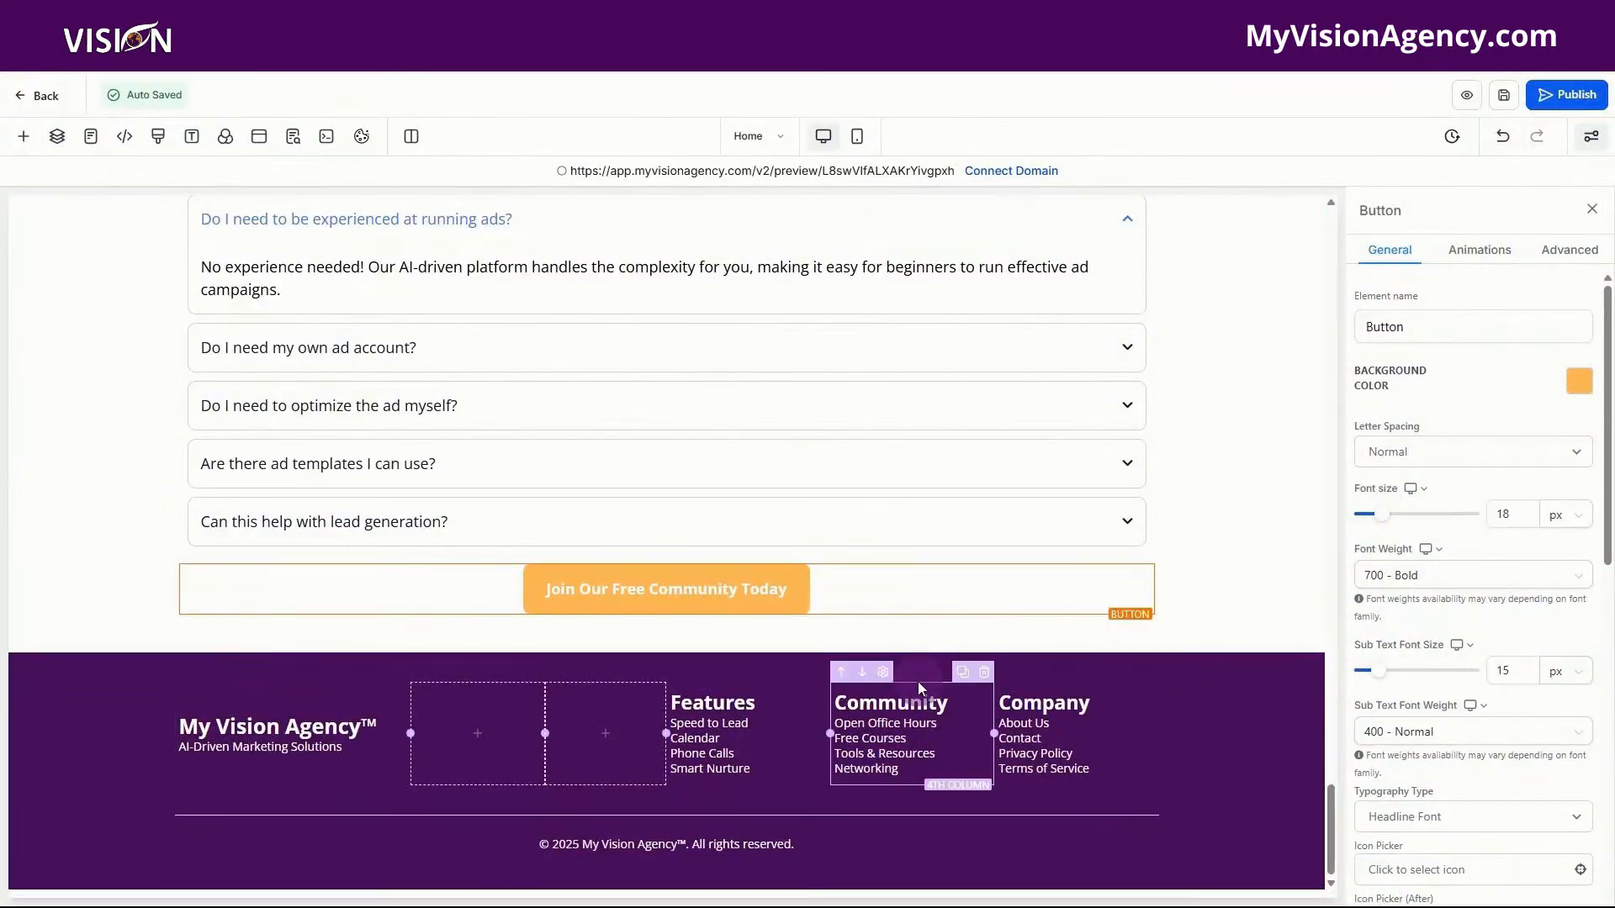
# - Set the Features, Community and Company sub headlines in the footer to a font size of 16 px
pyautogui.moveTo(568, 748)
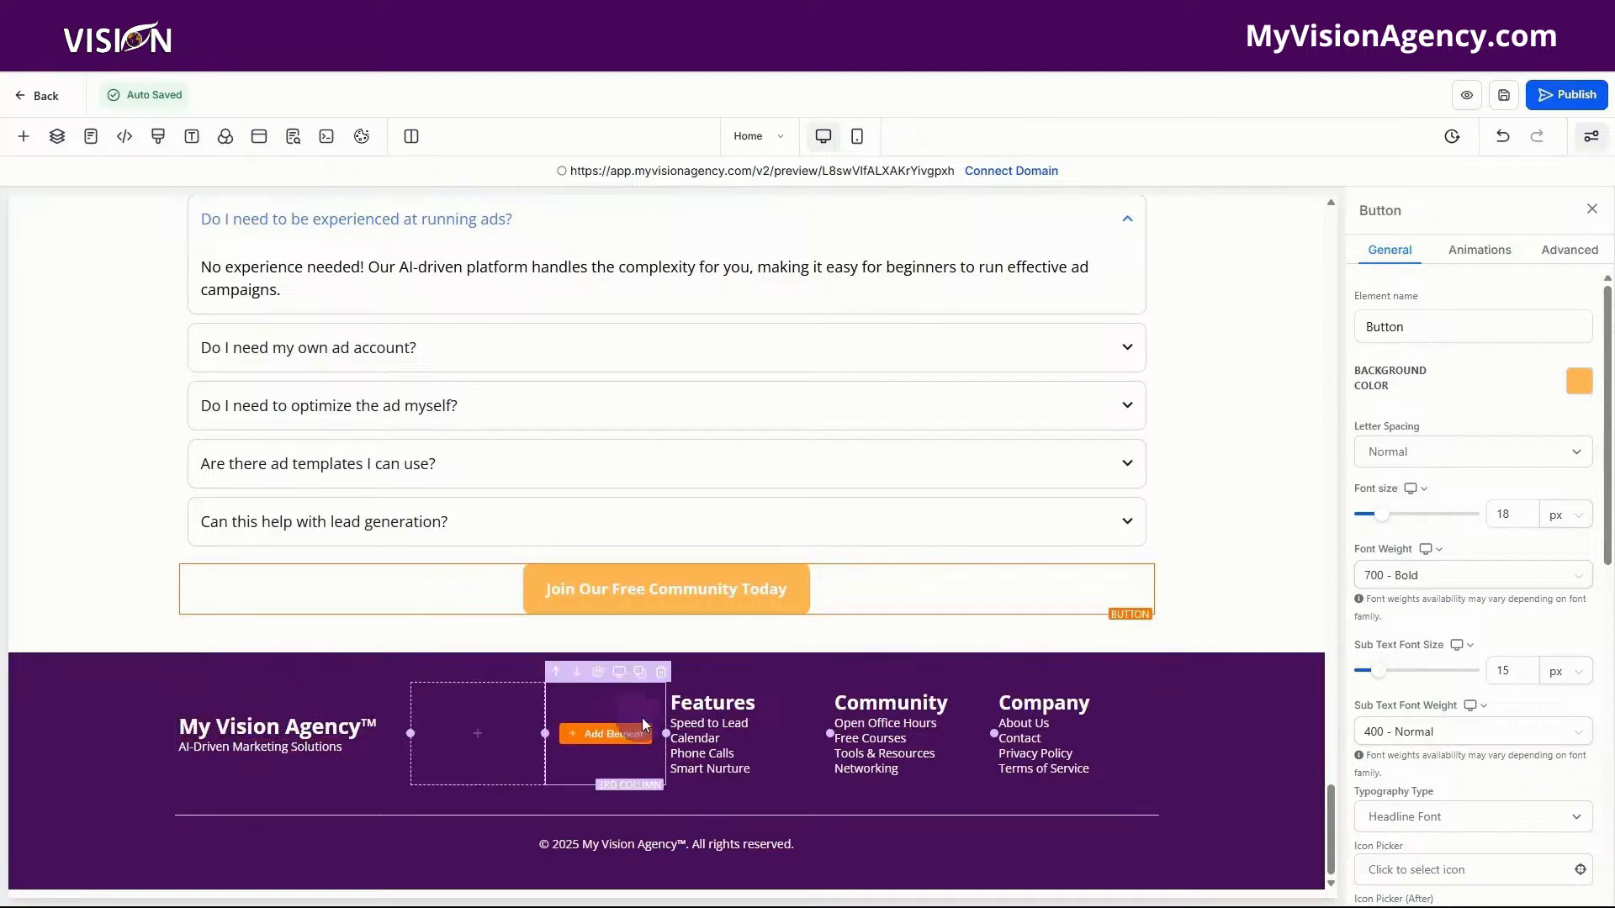
pyautogui.click(783, 705)
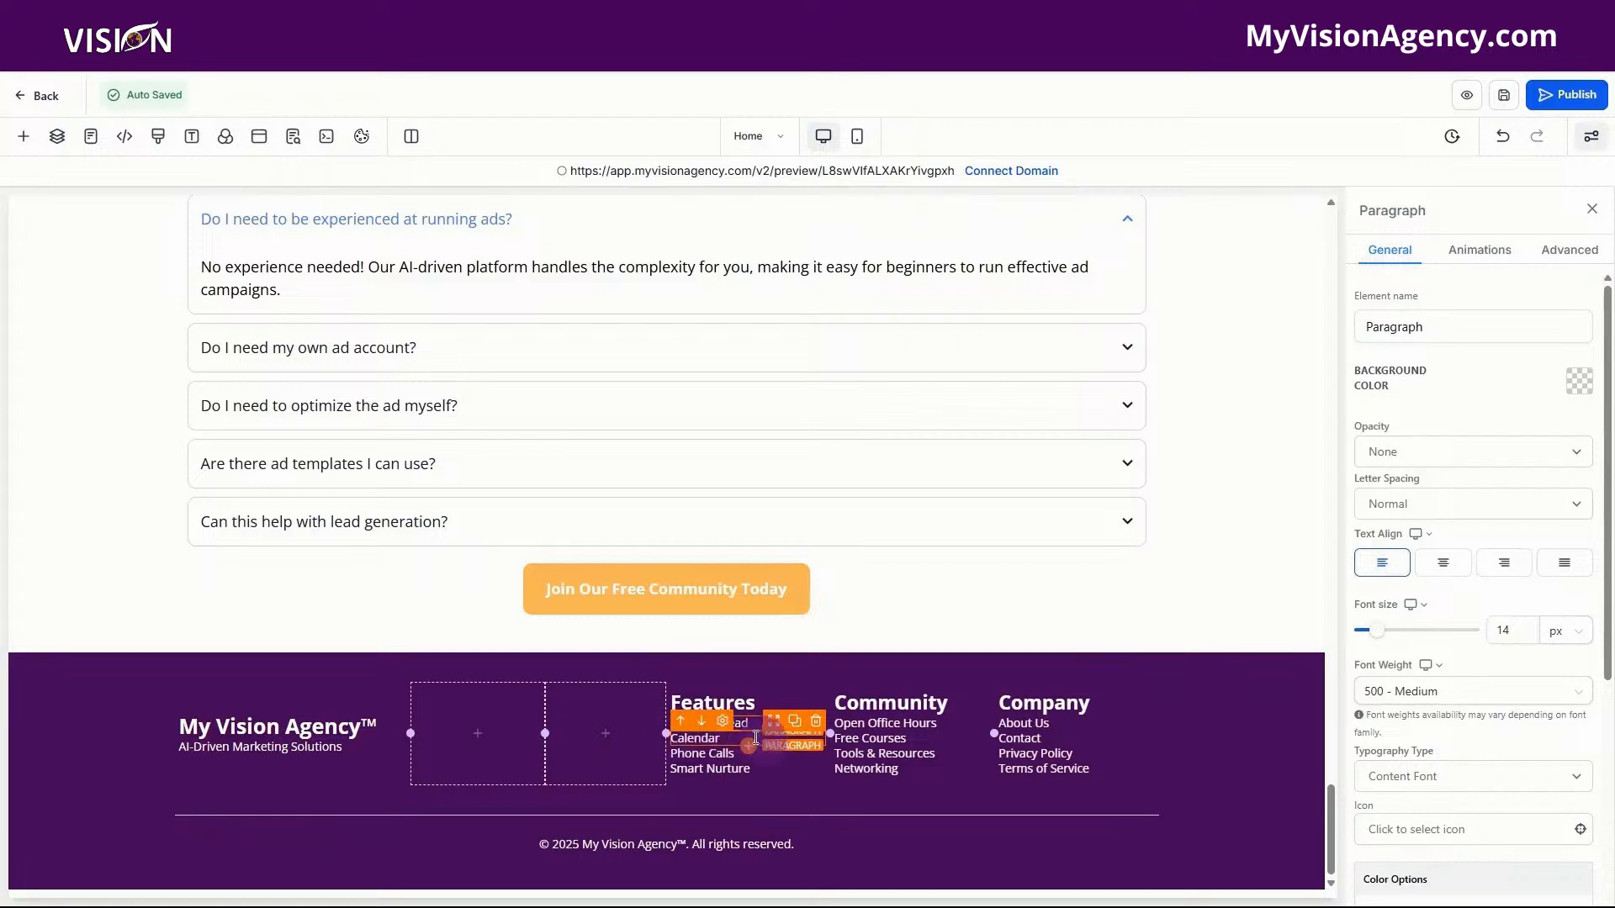
pyautogui.click(724, 772)
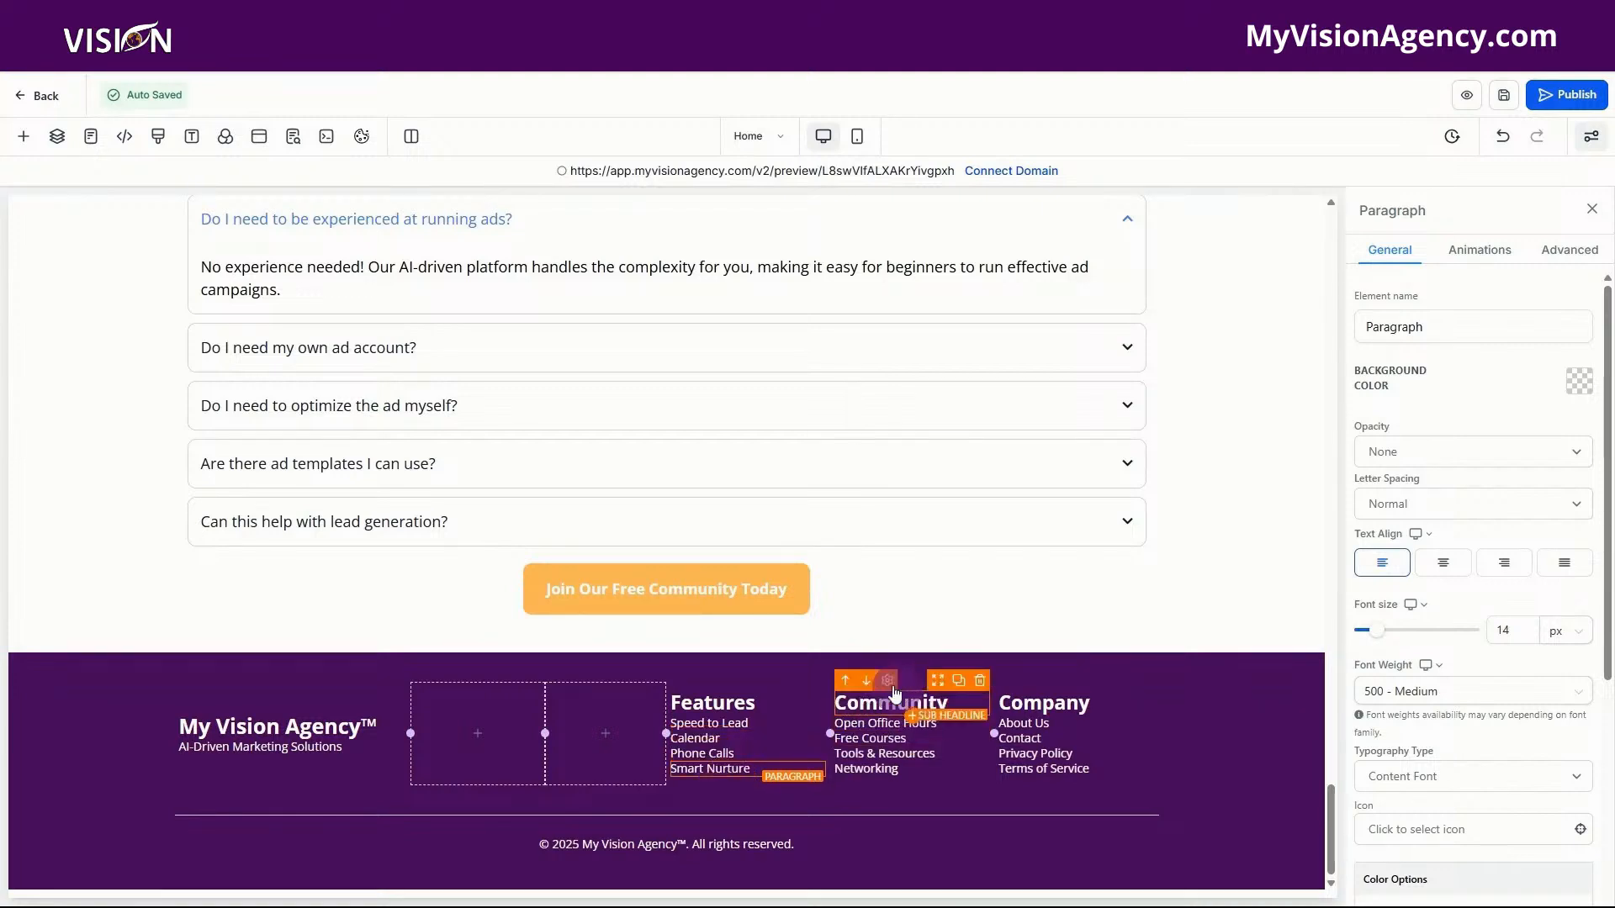
pyautogui.click(762, 698)
pyautogui.click(1510, 635)
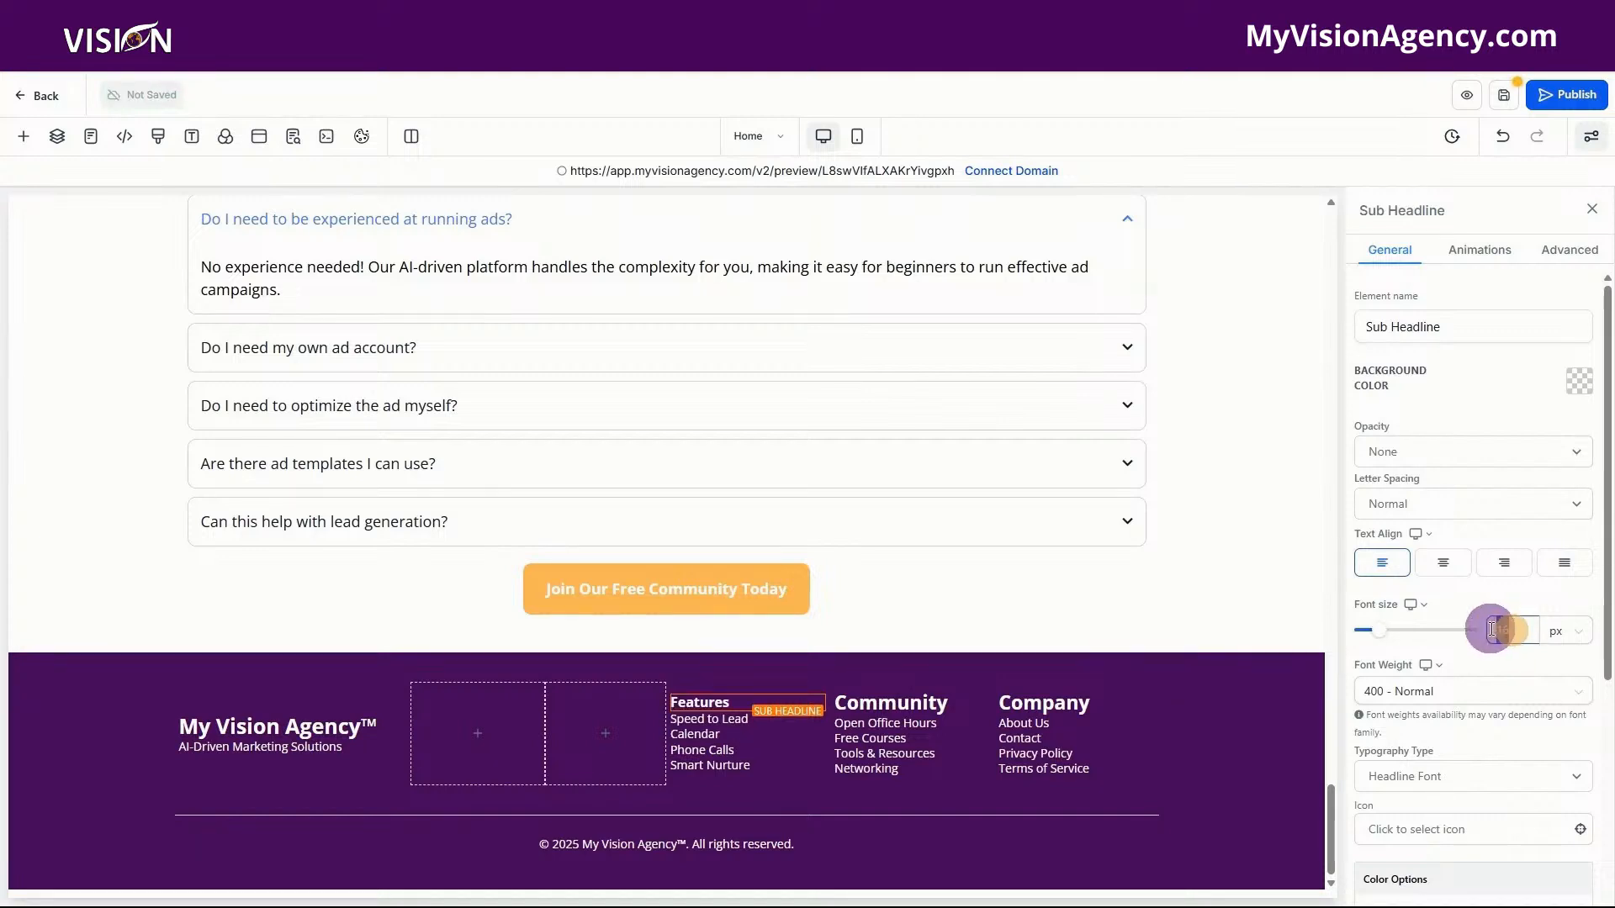
pyautogui.click(938, 704)
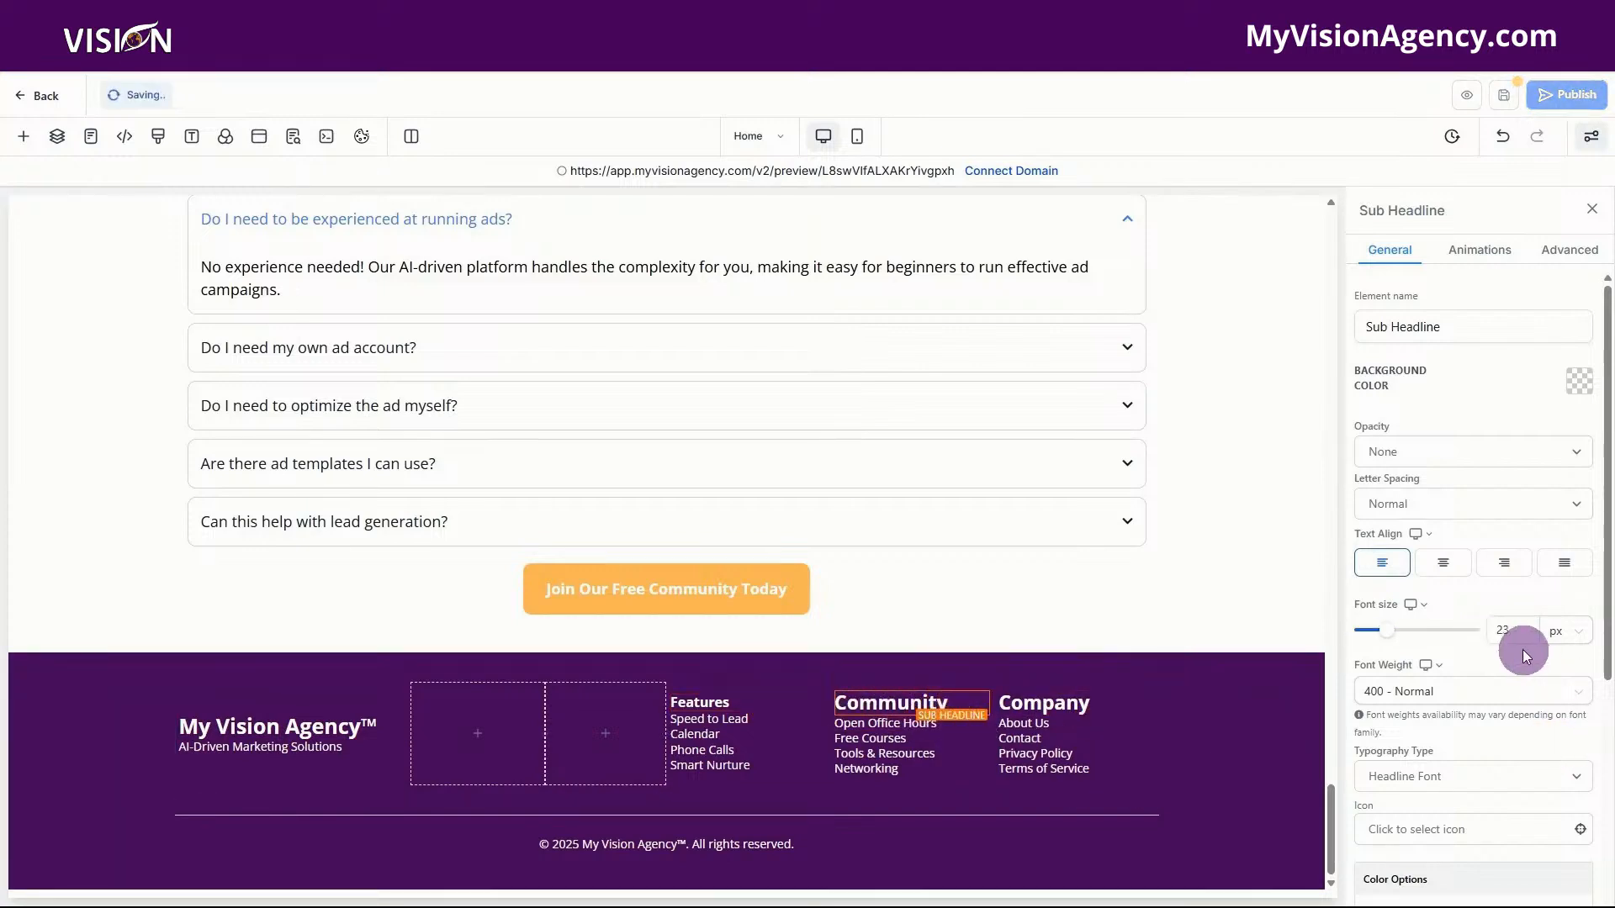
pyautogui.click(1060, 705)
pyautogui.moveTo(1507, 630); pyautogui.dragTo(1483, 631)
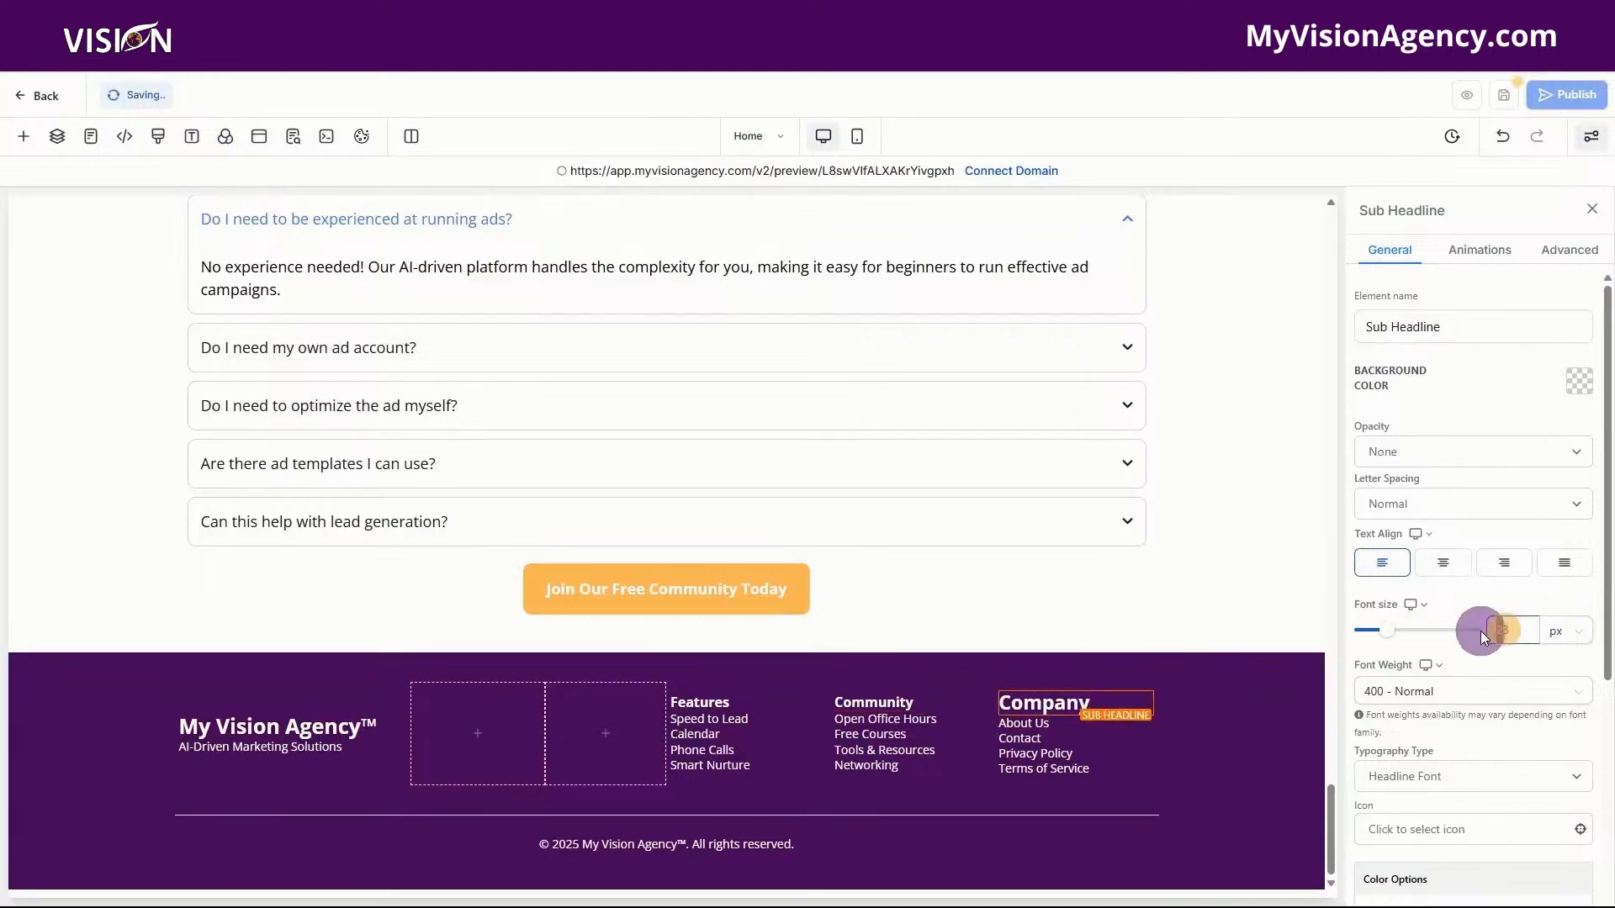
pyautogui.write('16')
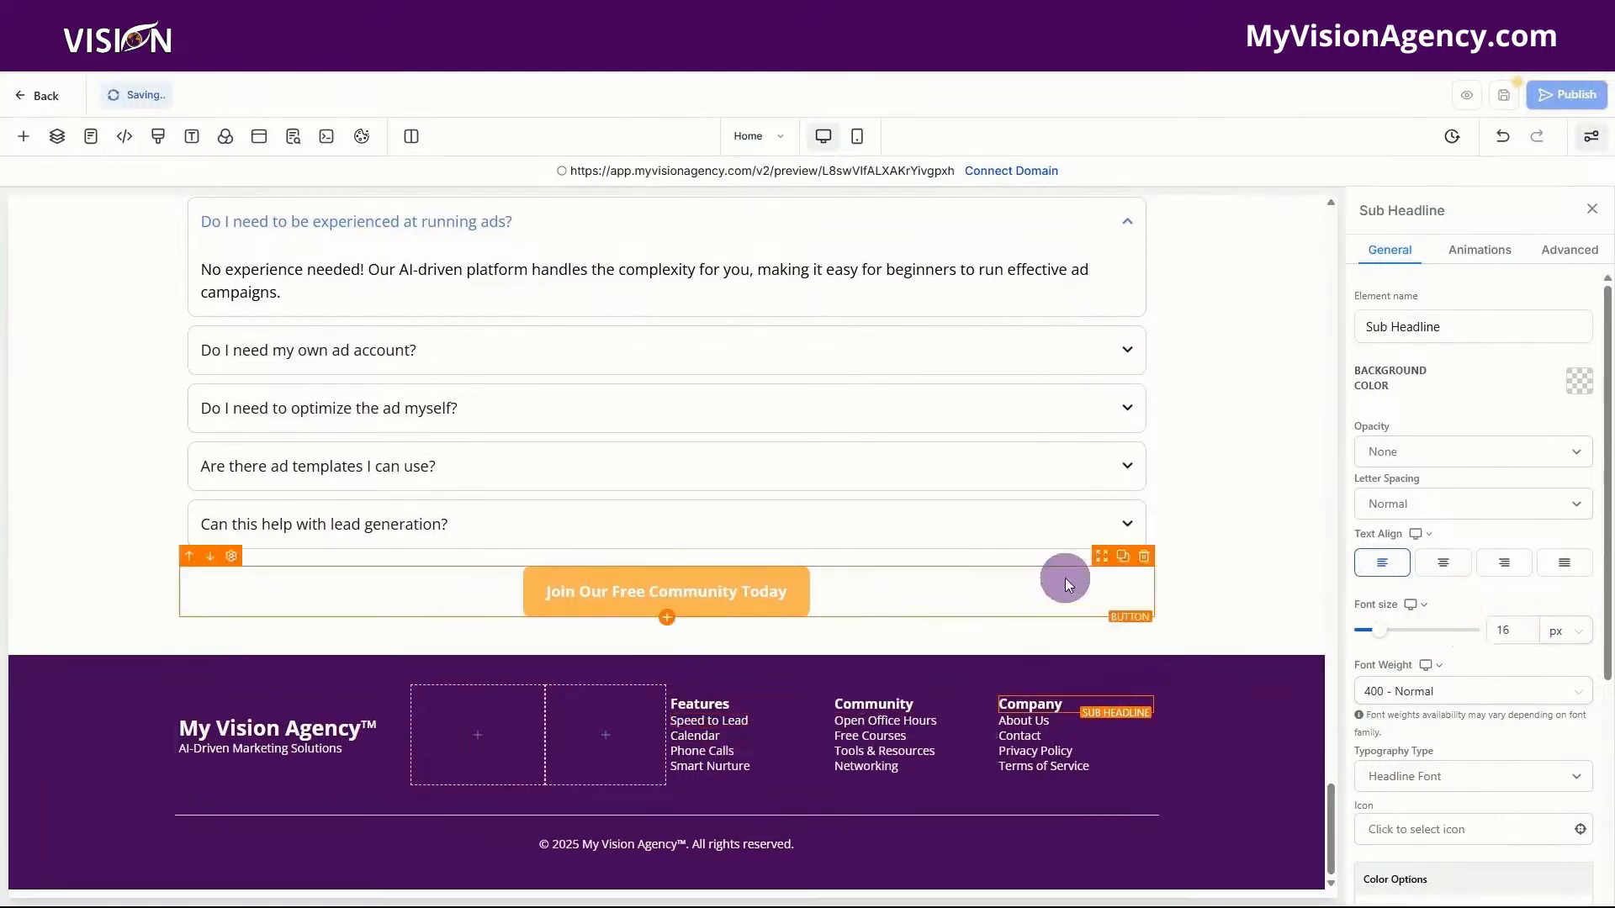
# - Review the page from the footer up to the hero and examine the hero sub headline's margin and padding settings
pyautogui.scroll(5, 1065, 578)
pyautogui.scroll(15, 1065, 578)
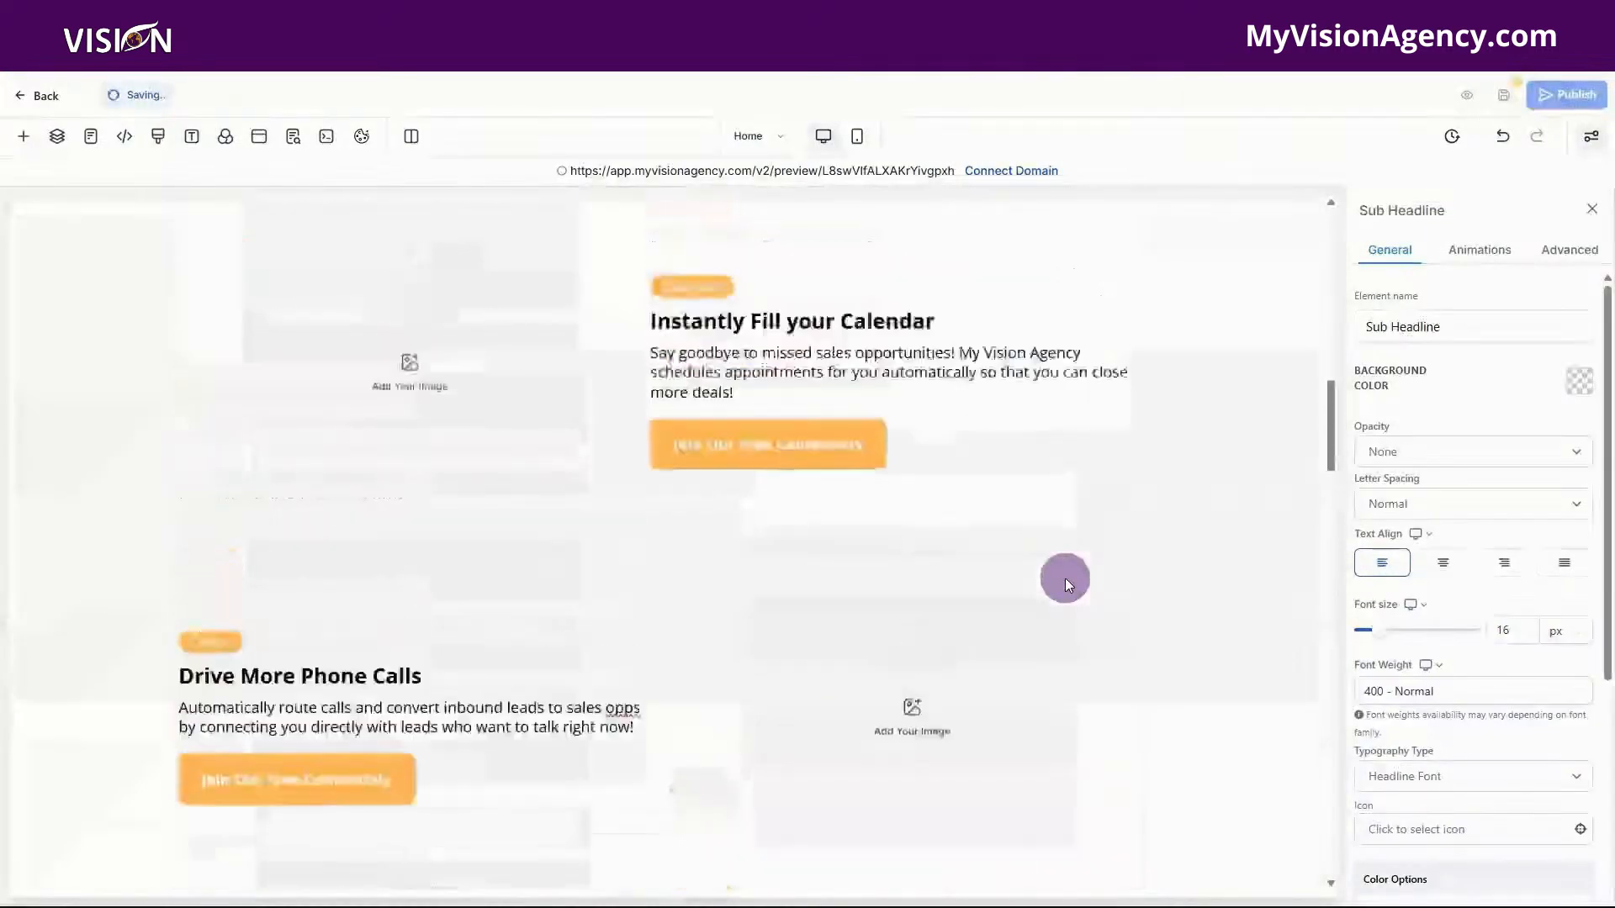
pyautogui.scroll(3, 1065, 578)
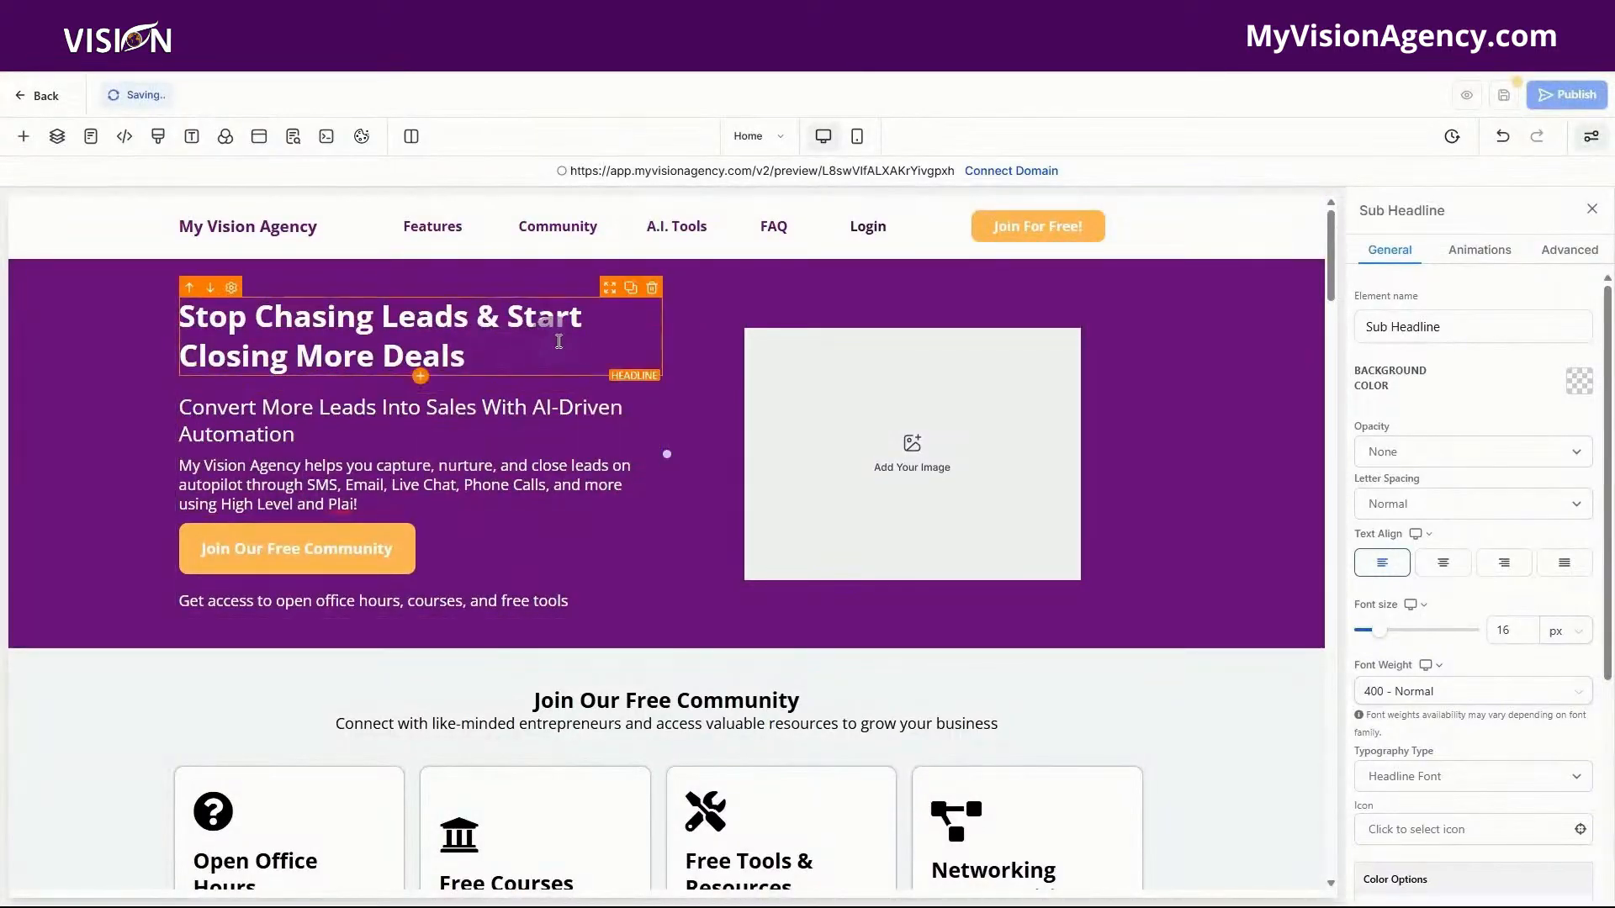
pyautogui.scroll(-3, 569, 660)
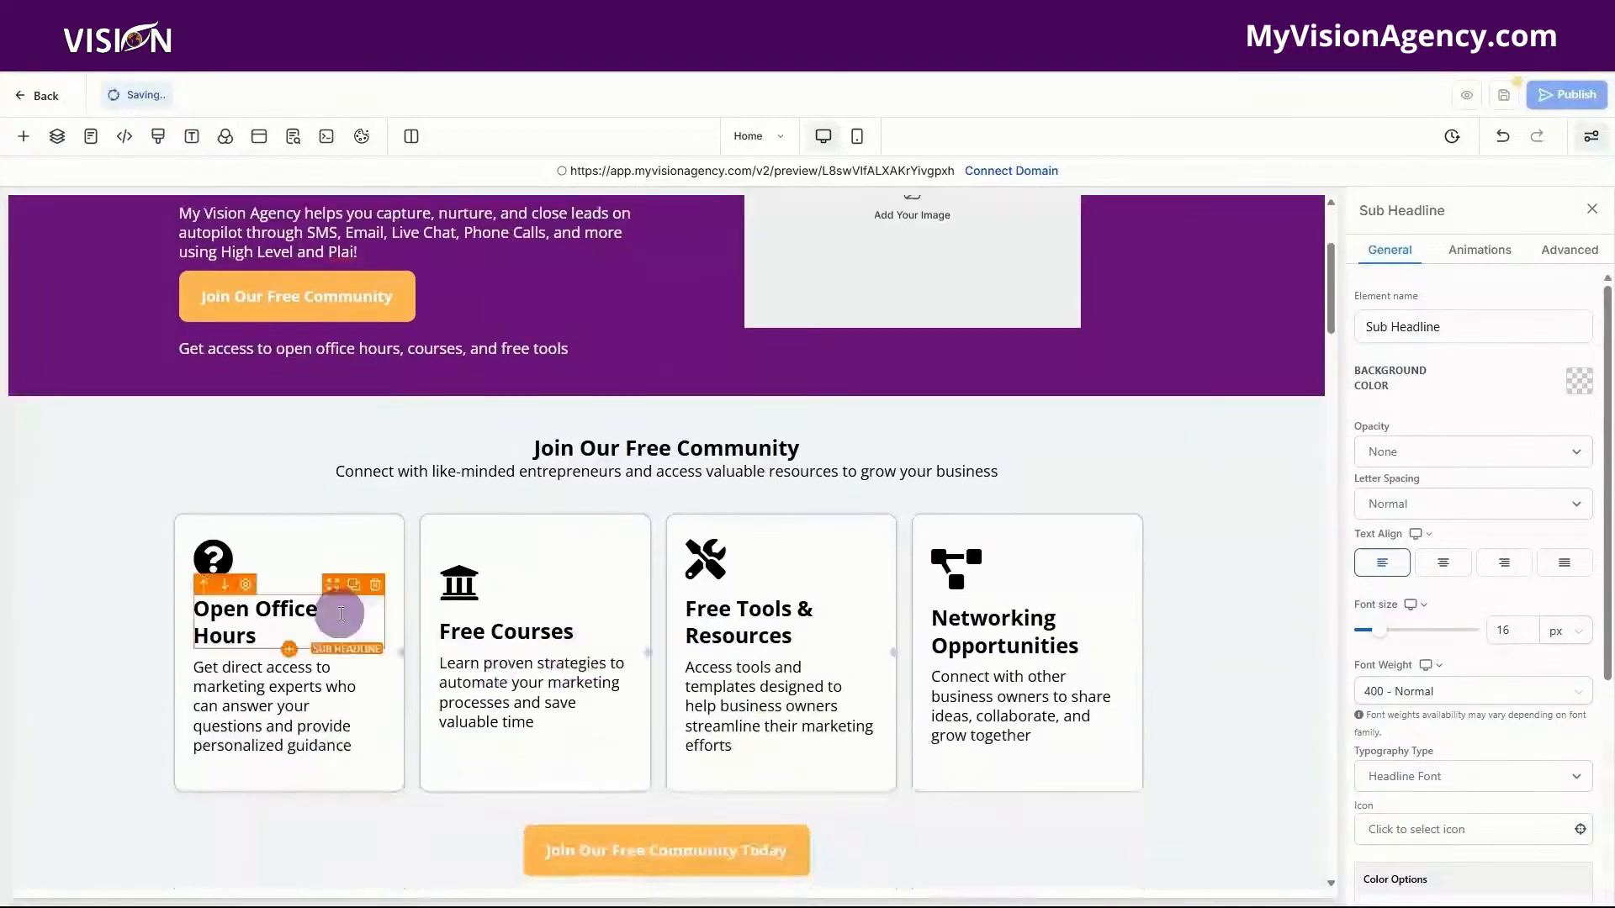
pyautogui.scroll(-3, 558, 648)
pyautogui.scroll(2, 472, 580)
pyautogui.scroll(3, 492, 559)
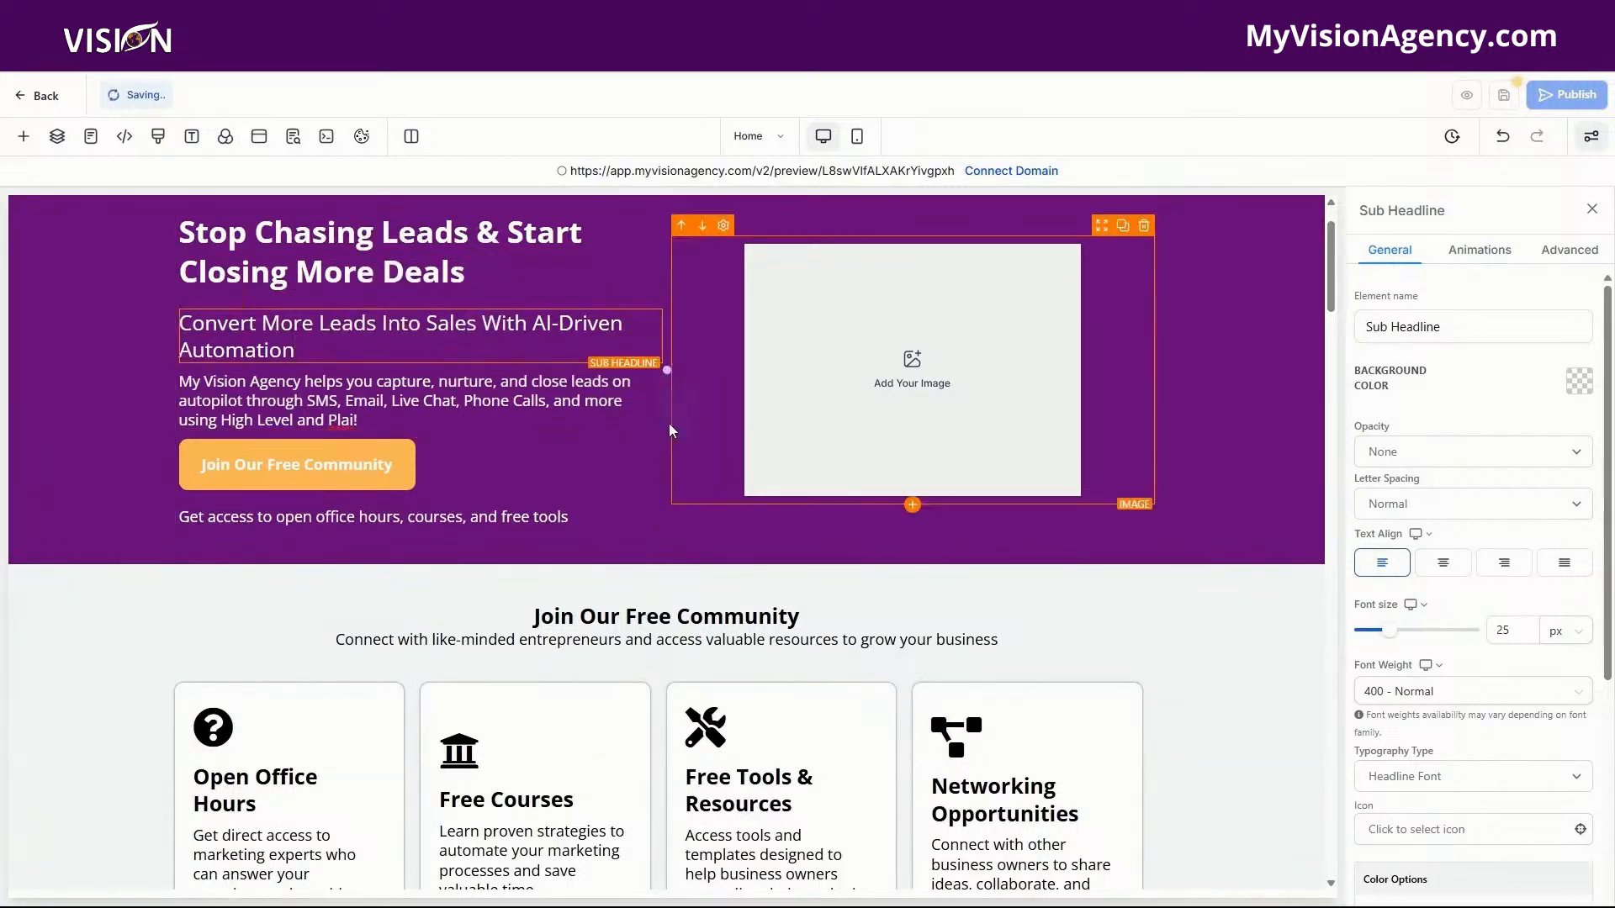
pyautogui.scroll(-5, 1433, 709)
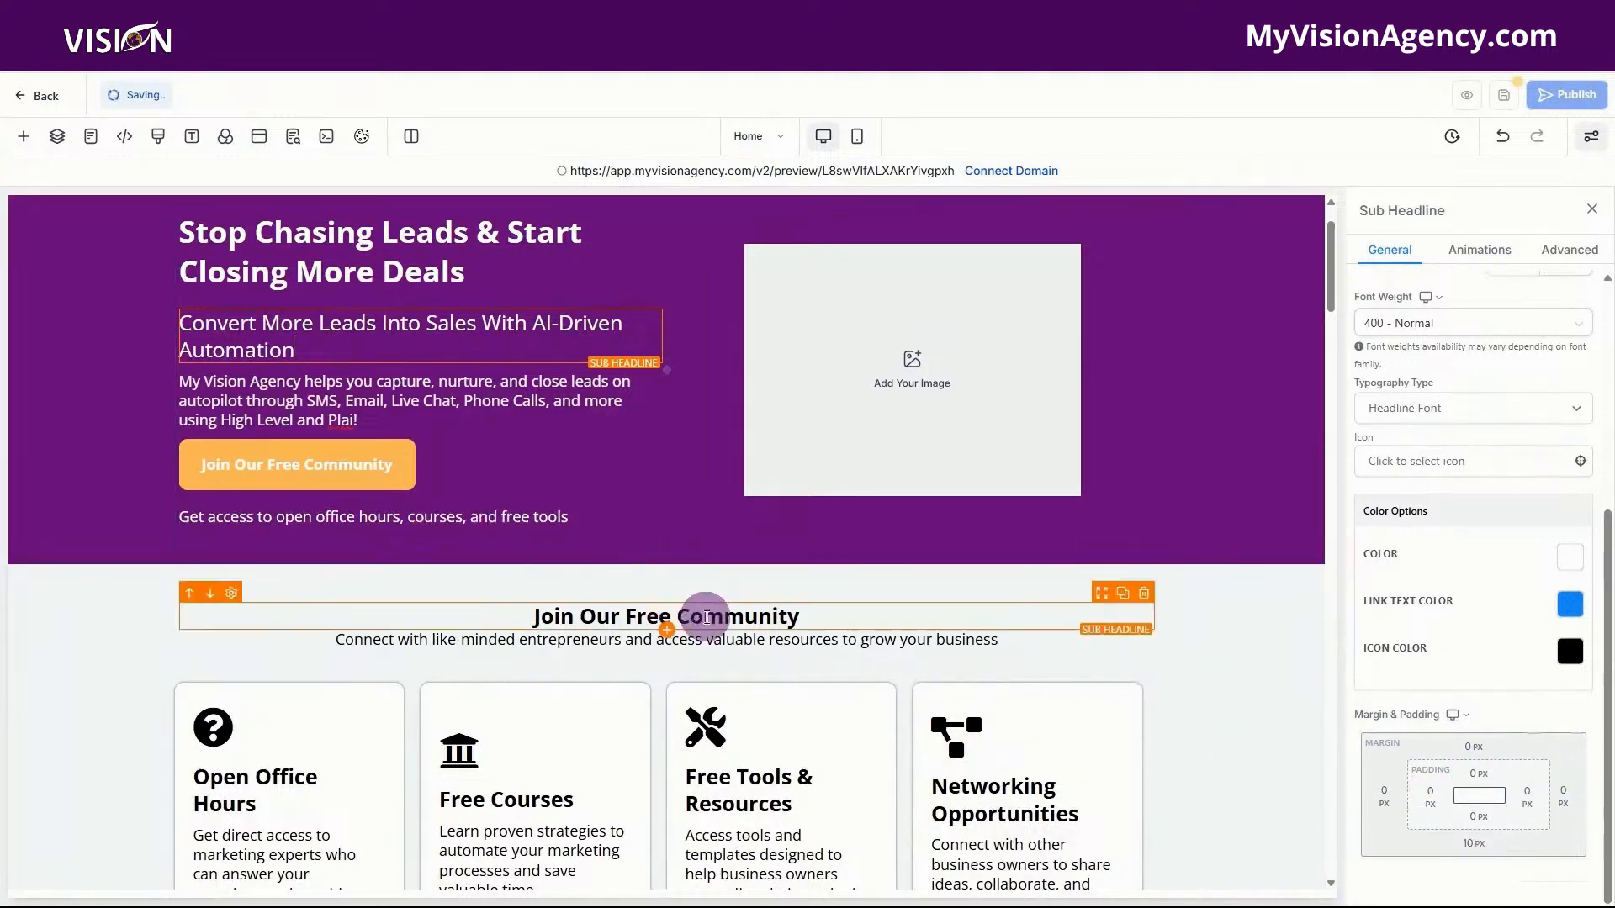
# - Set the bottom margin of the hero paragraph above the Join Our Free Community button to 40 px
pyautogui.click(514, 402)
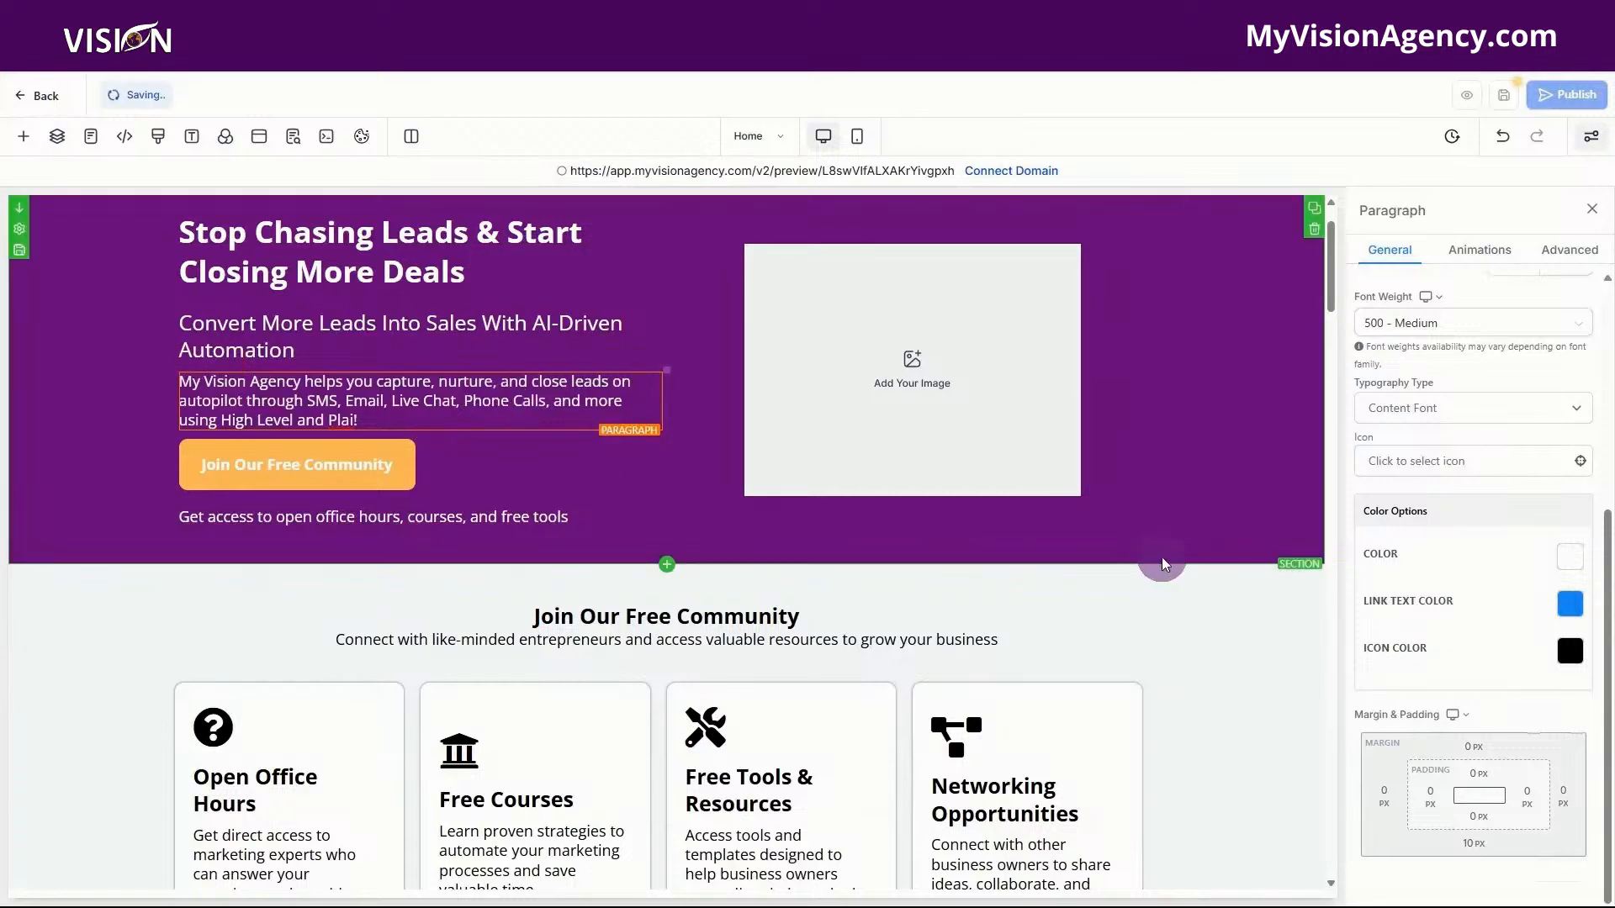
pyautogui.click(1469, 848)
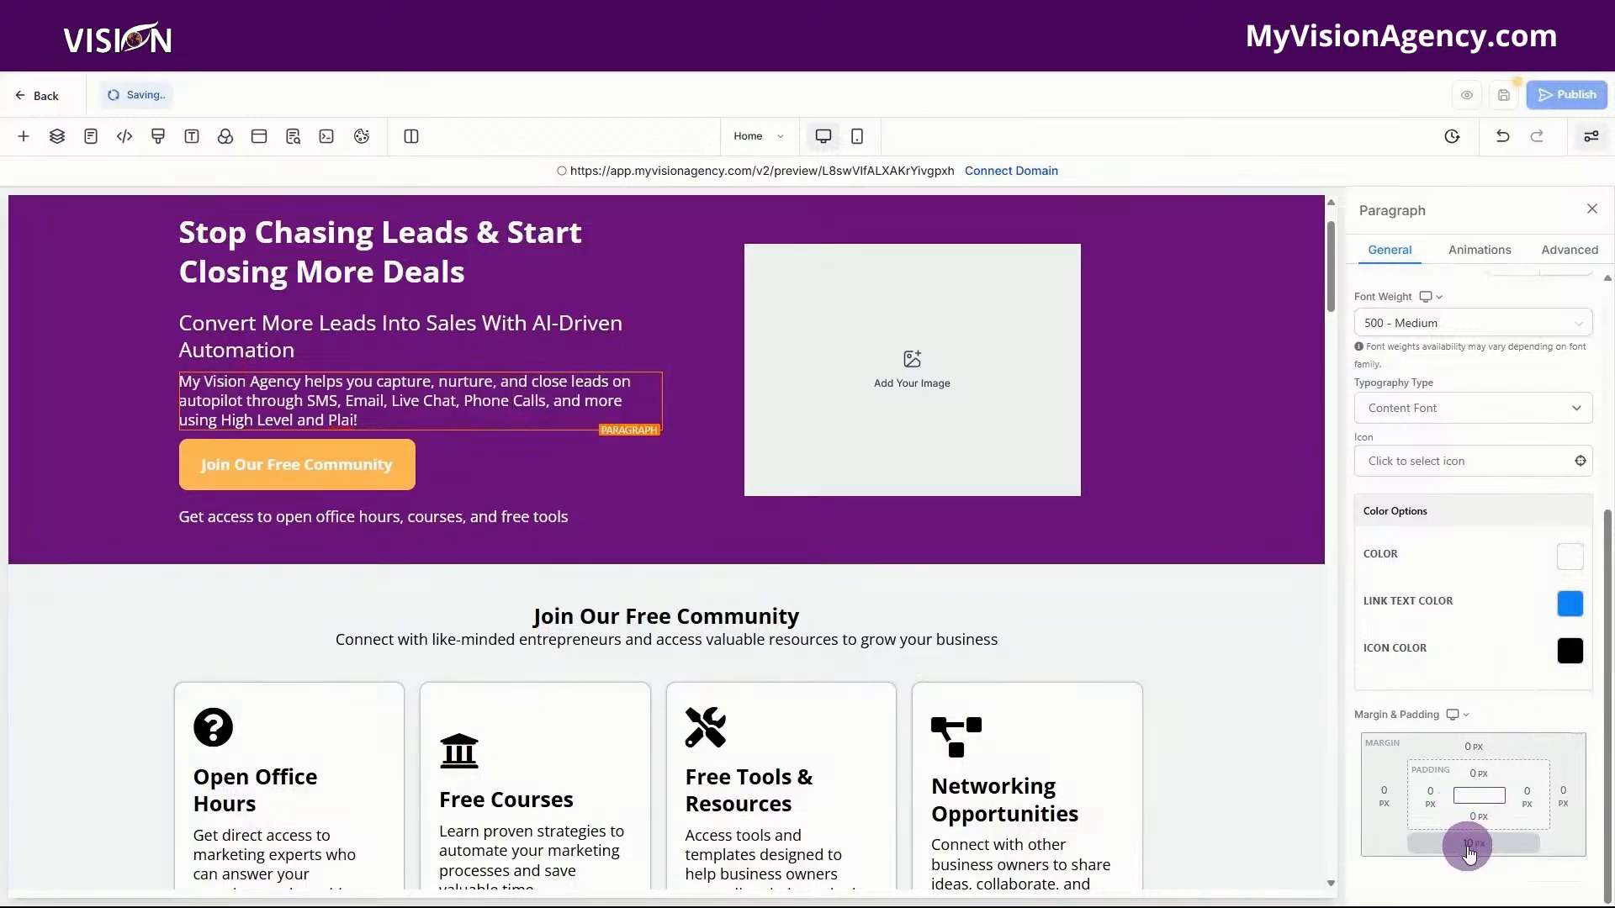
pyautogui.click(1382, 773)
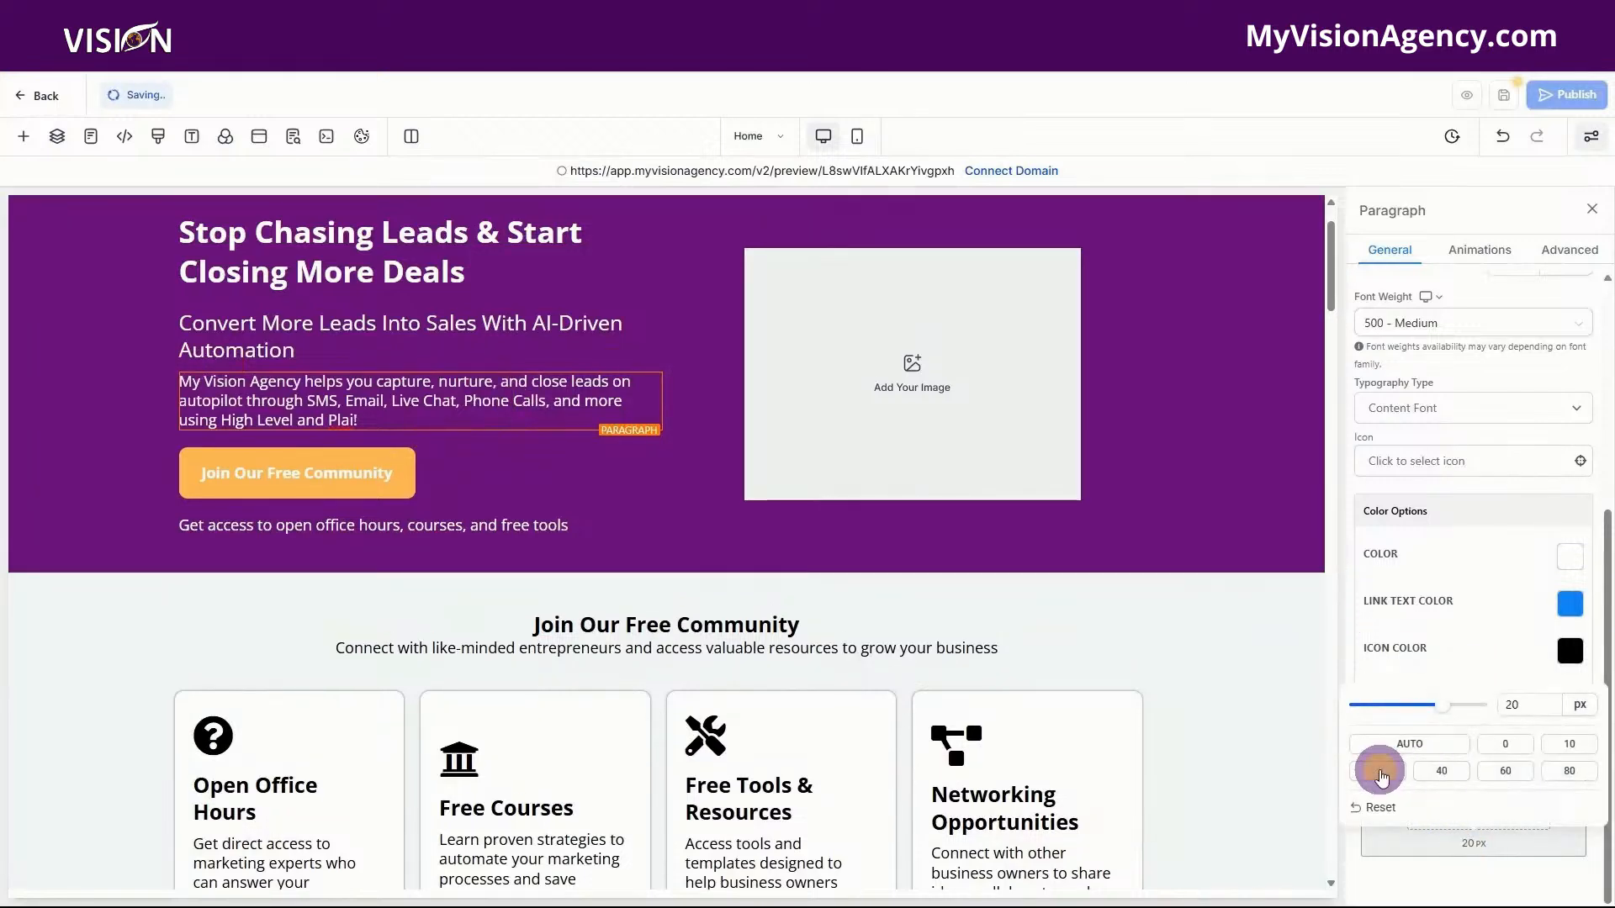
pyautogui.click(1438, 778)
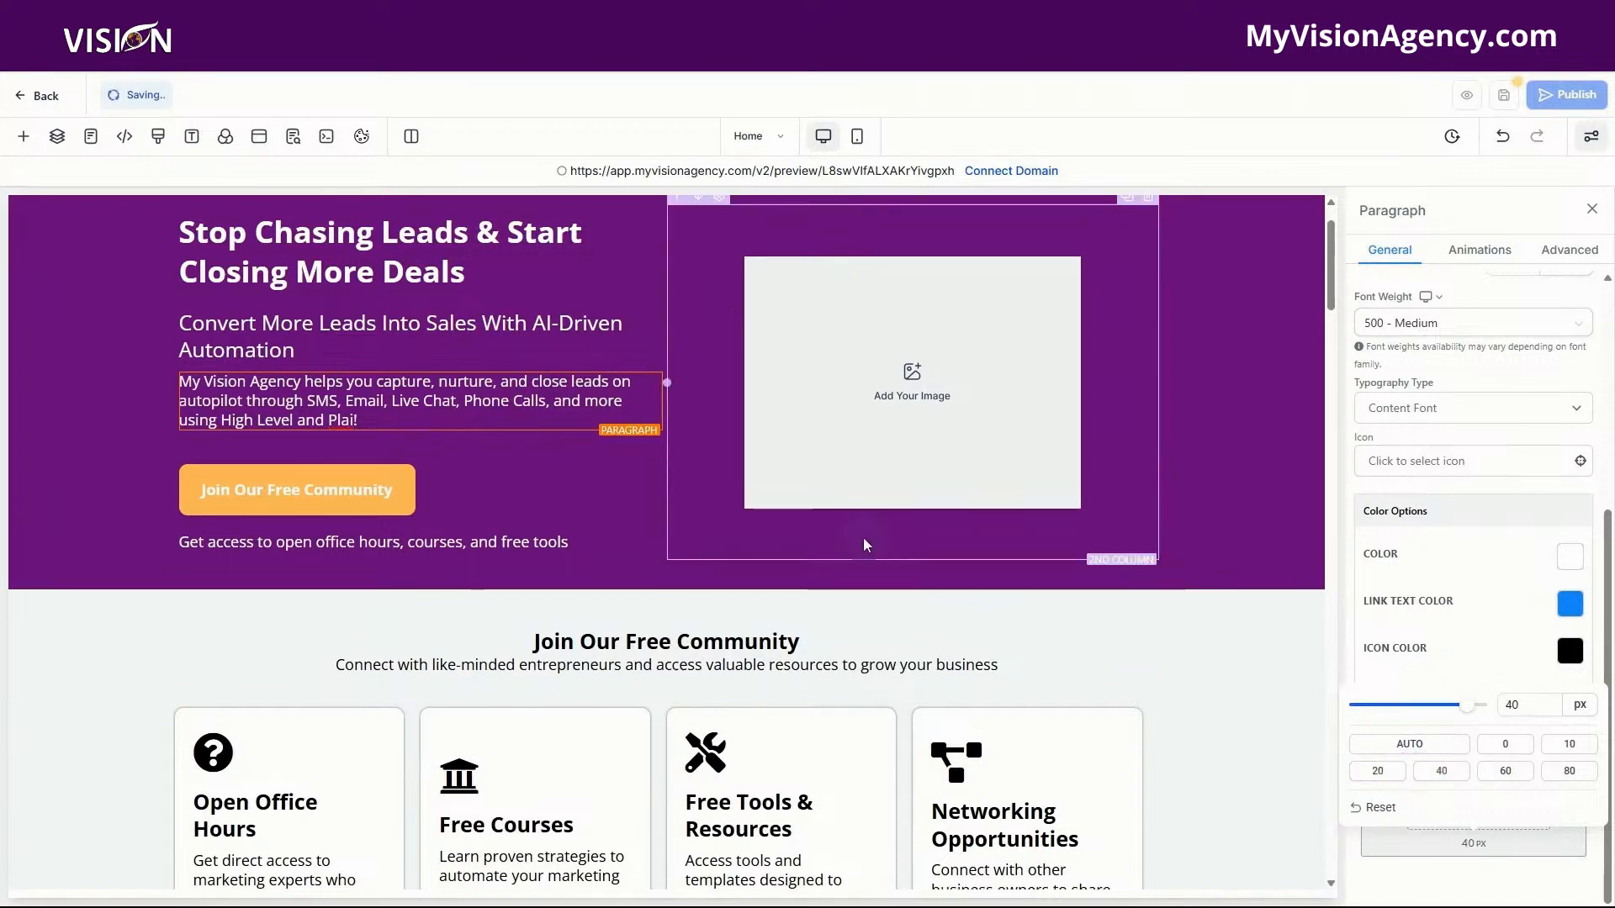
# - Try a line height of 7.2 em on the hero sub headline and return it to 1.3 em
pyautogui.click(476, 335)
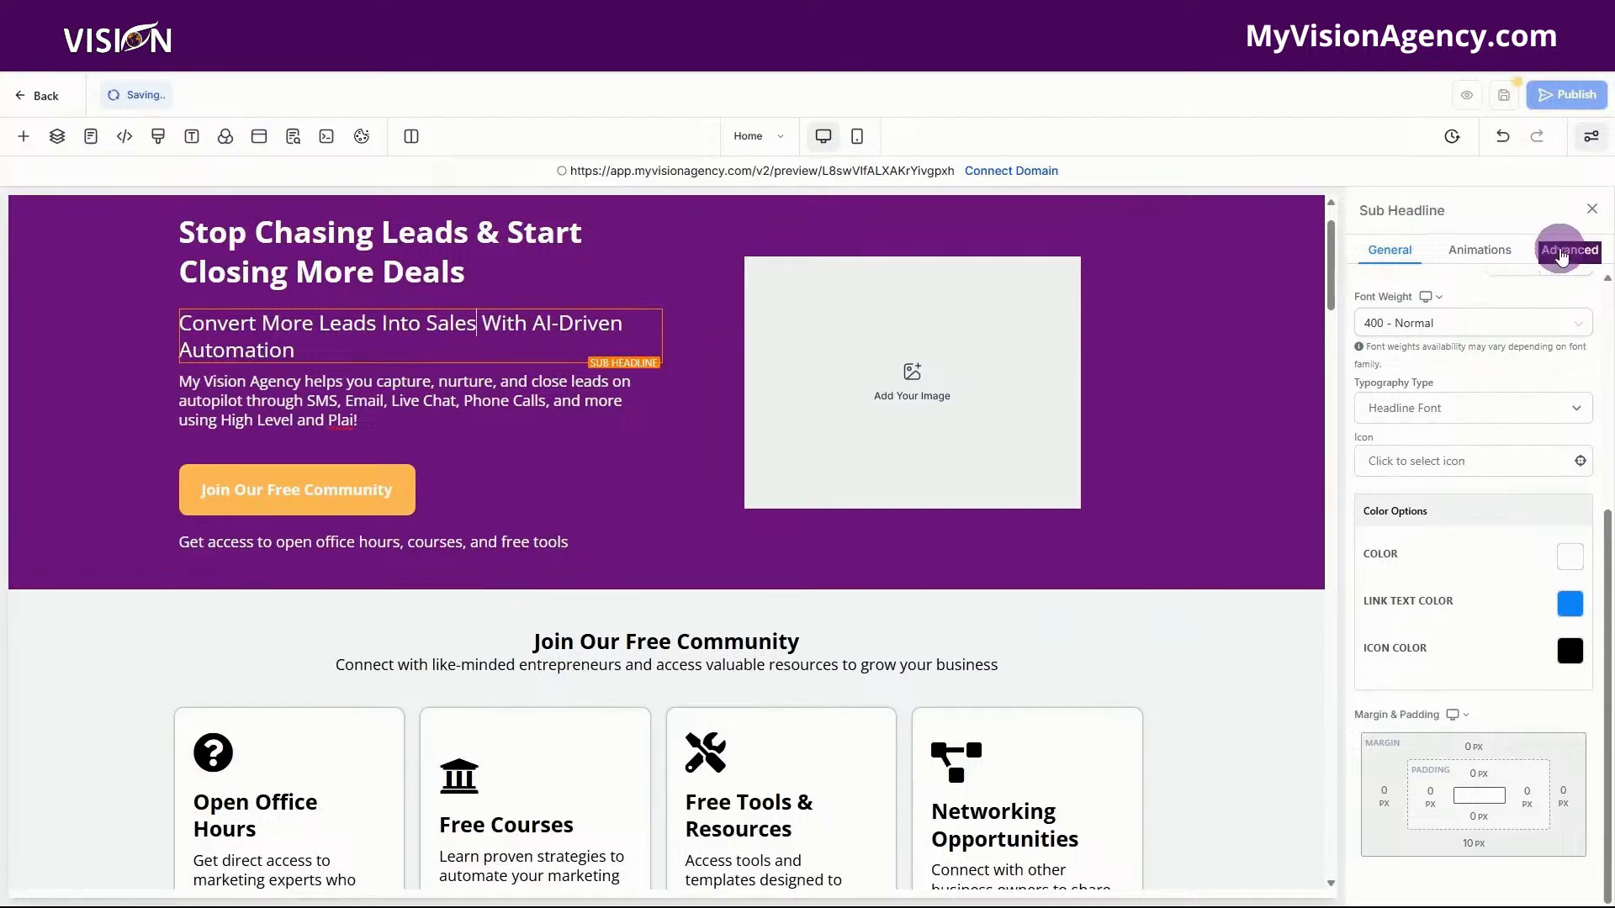
pyautogui.scroll(5, 1426, 517)
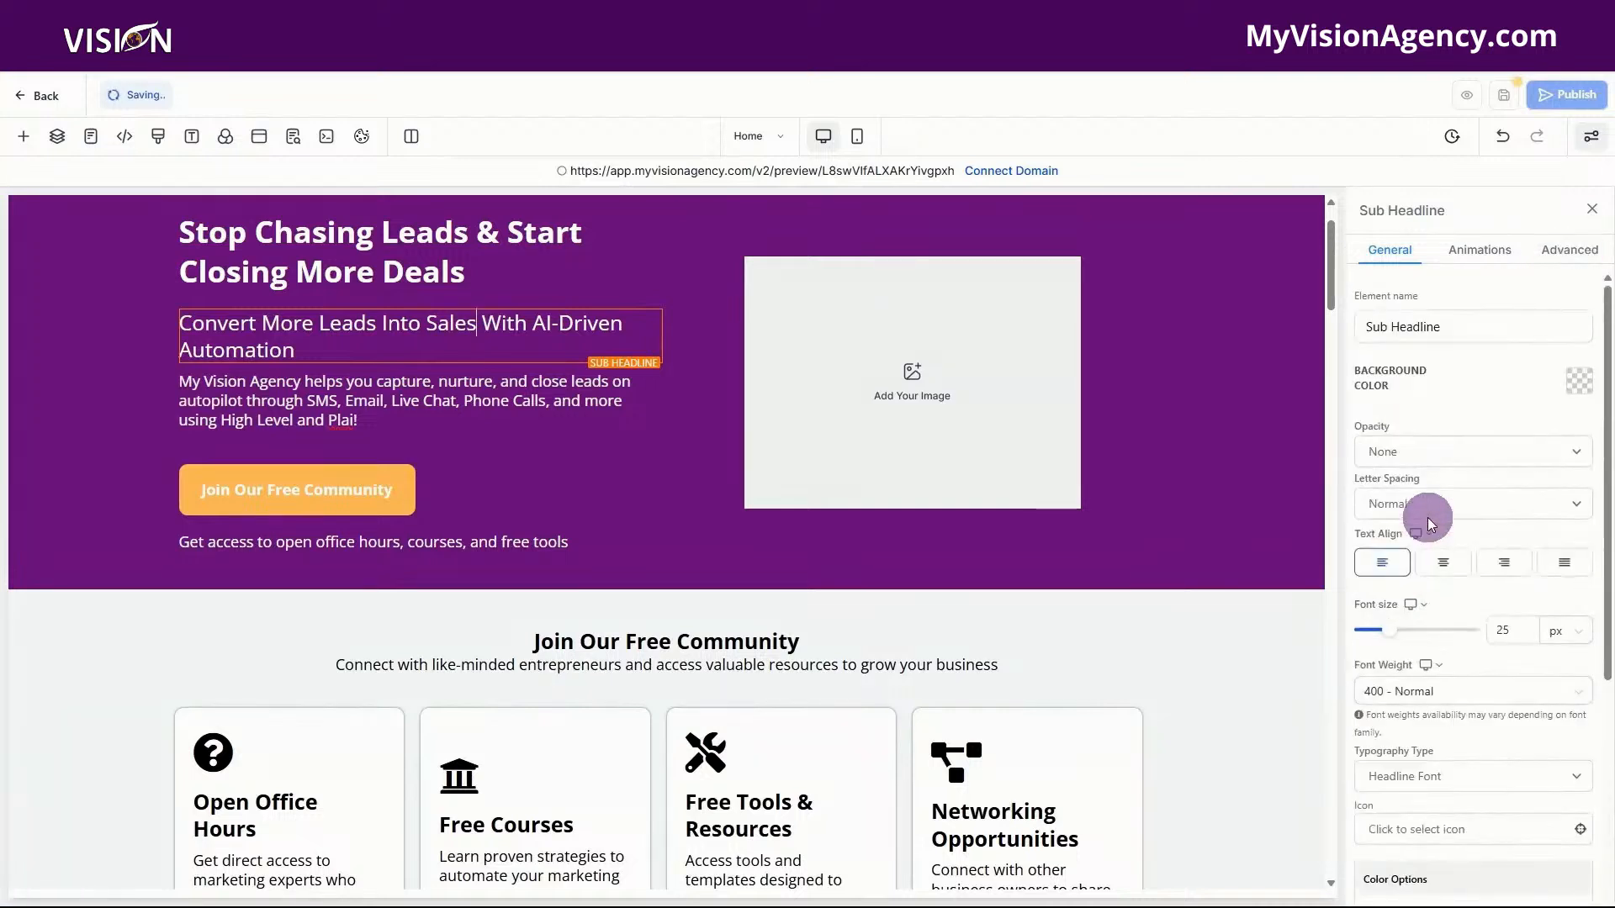
pyautogui.click(1569, 250)
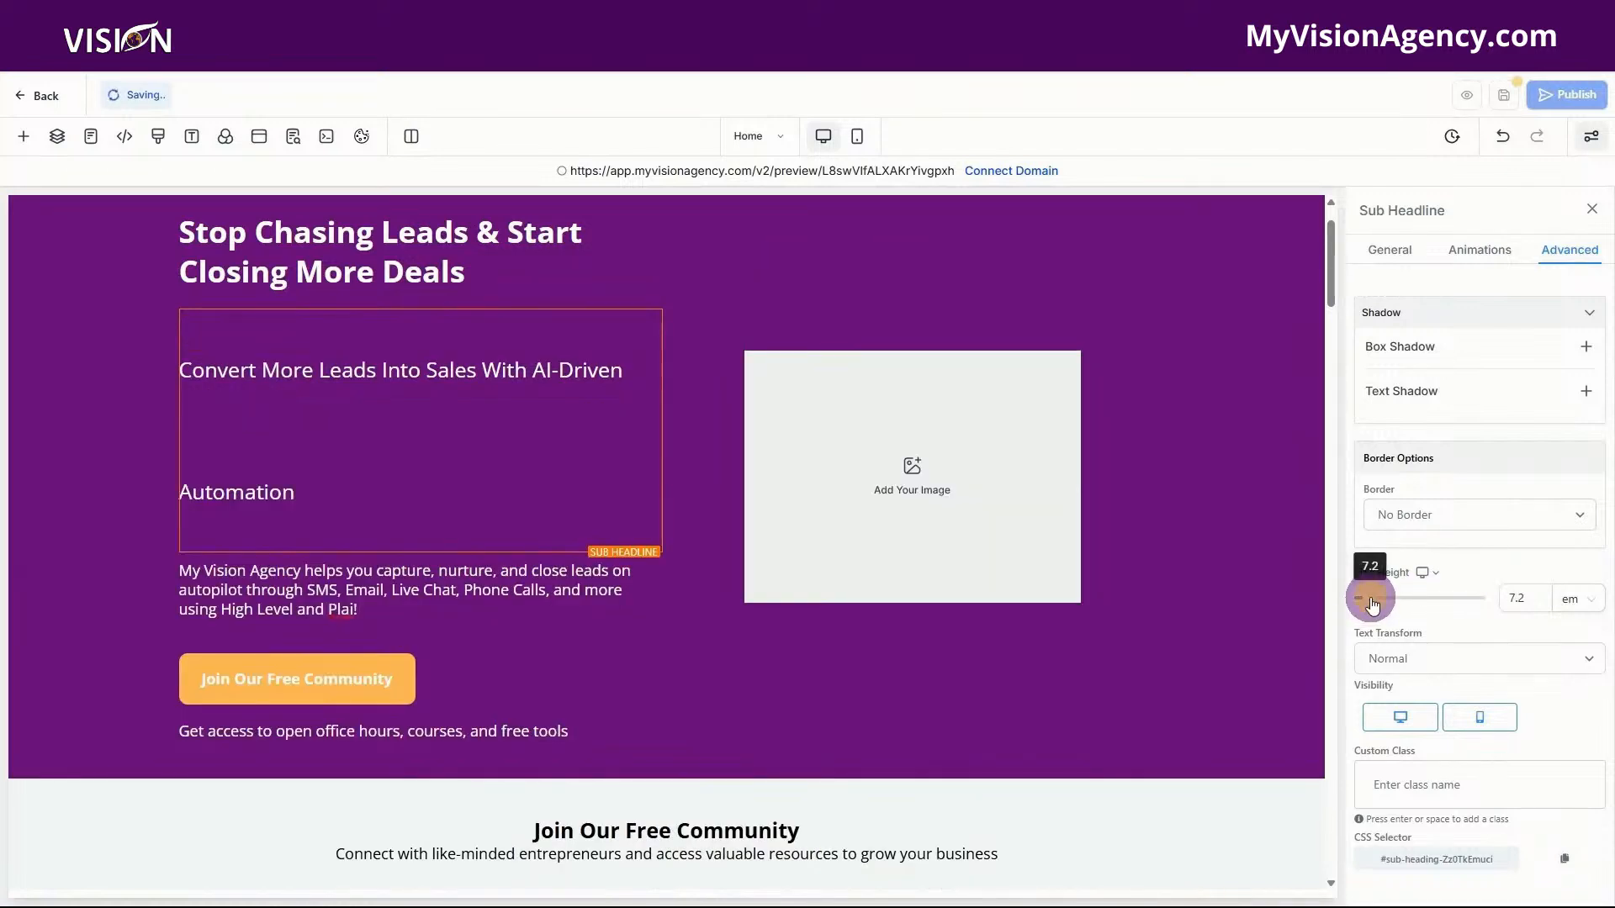
pyautogui.moveTo(1366, 600); pyautogui.dragTo(1369, 600)
pyautogui.moveTo(1534, 599); pyautogui.dragTo(1490, 597)
pyautogui.write('1.3')
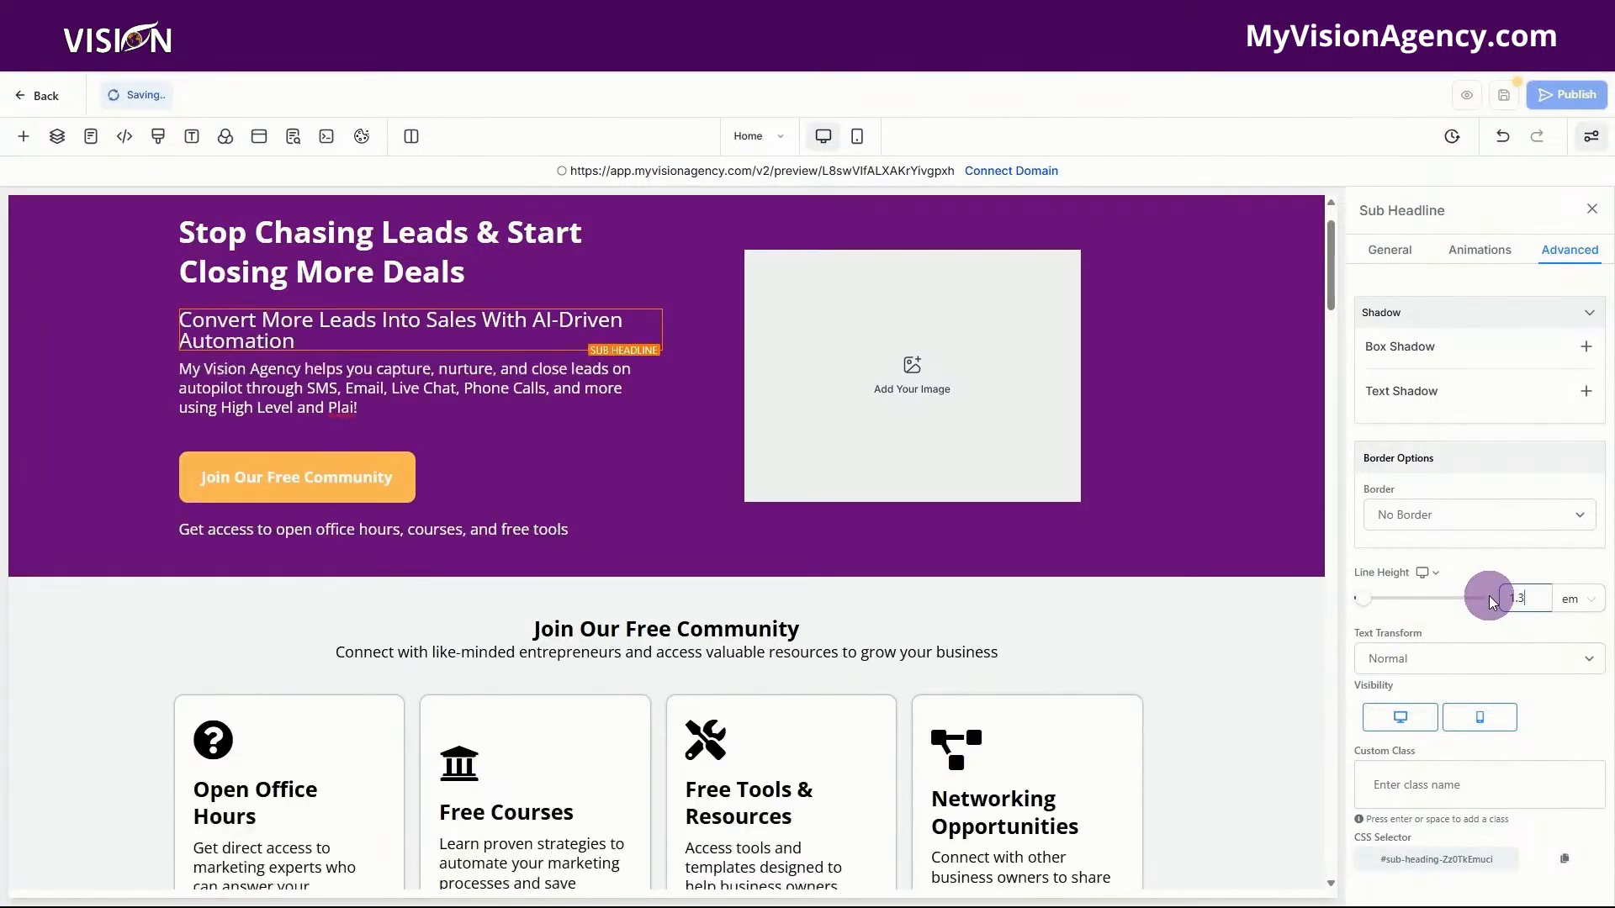
pyautogui.click(1428, 441)
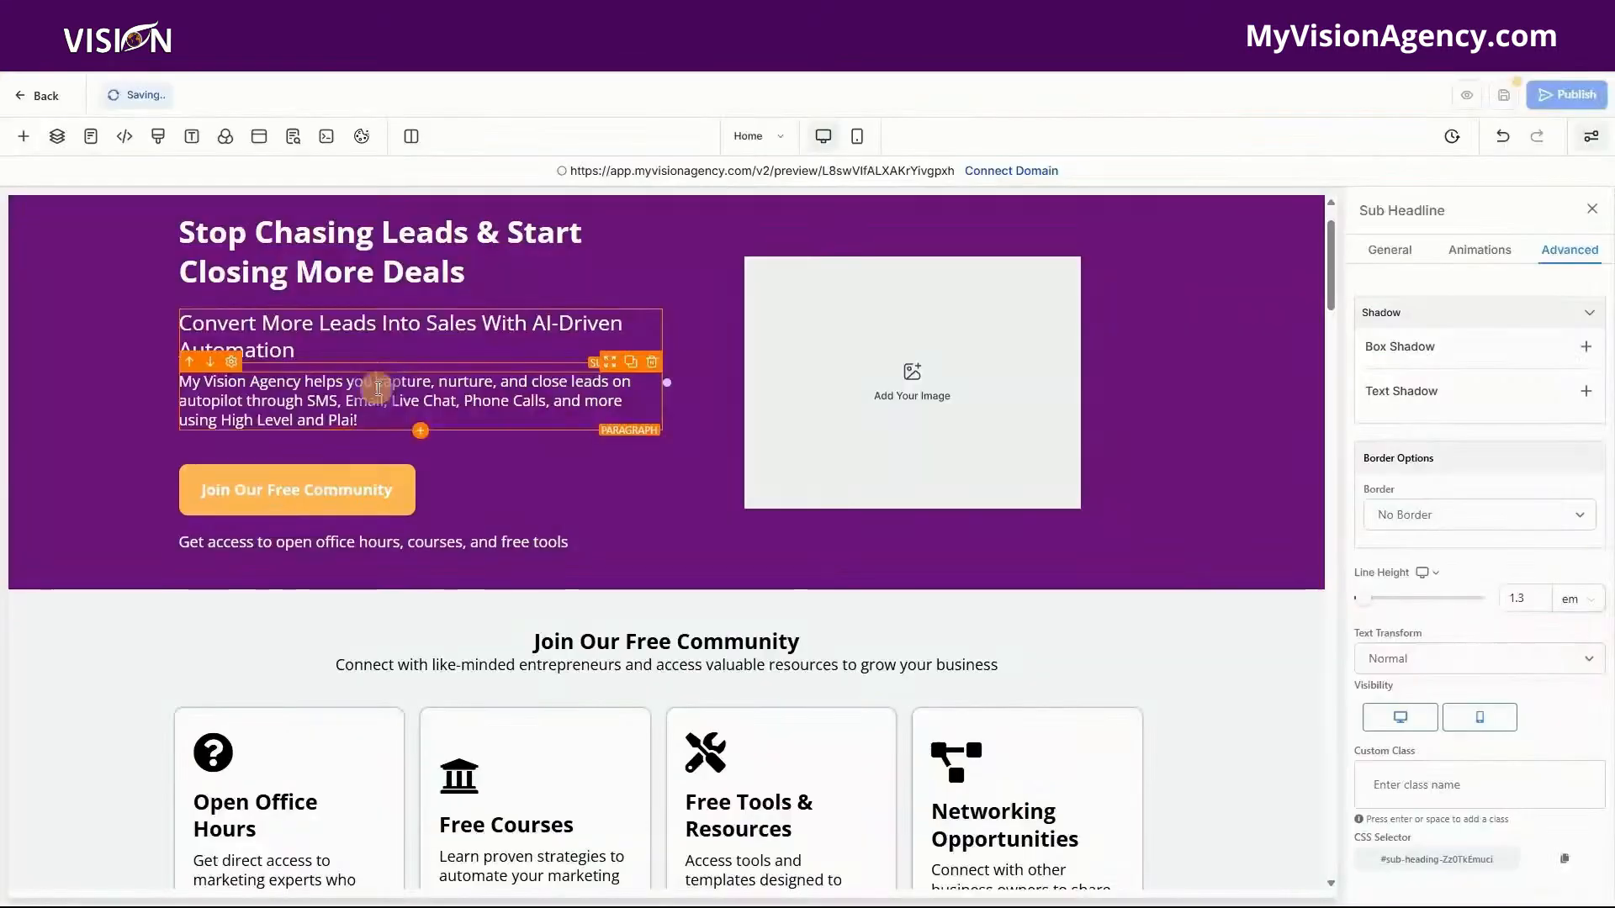
# - Set the bottom margin of the hero sub headline about AI-Driven Automation to 20 px
pyautogui.click(420, 412)
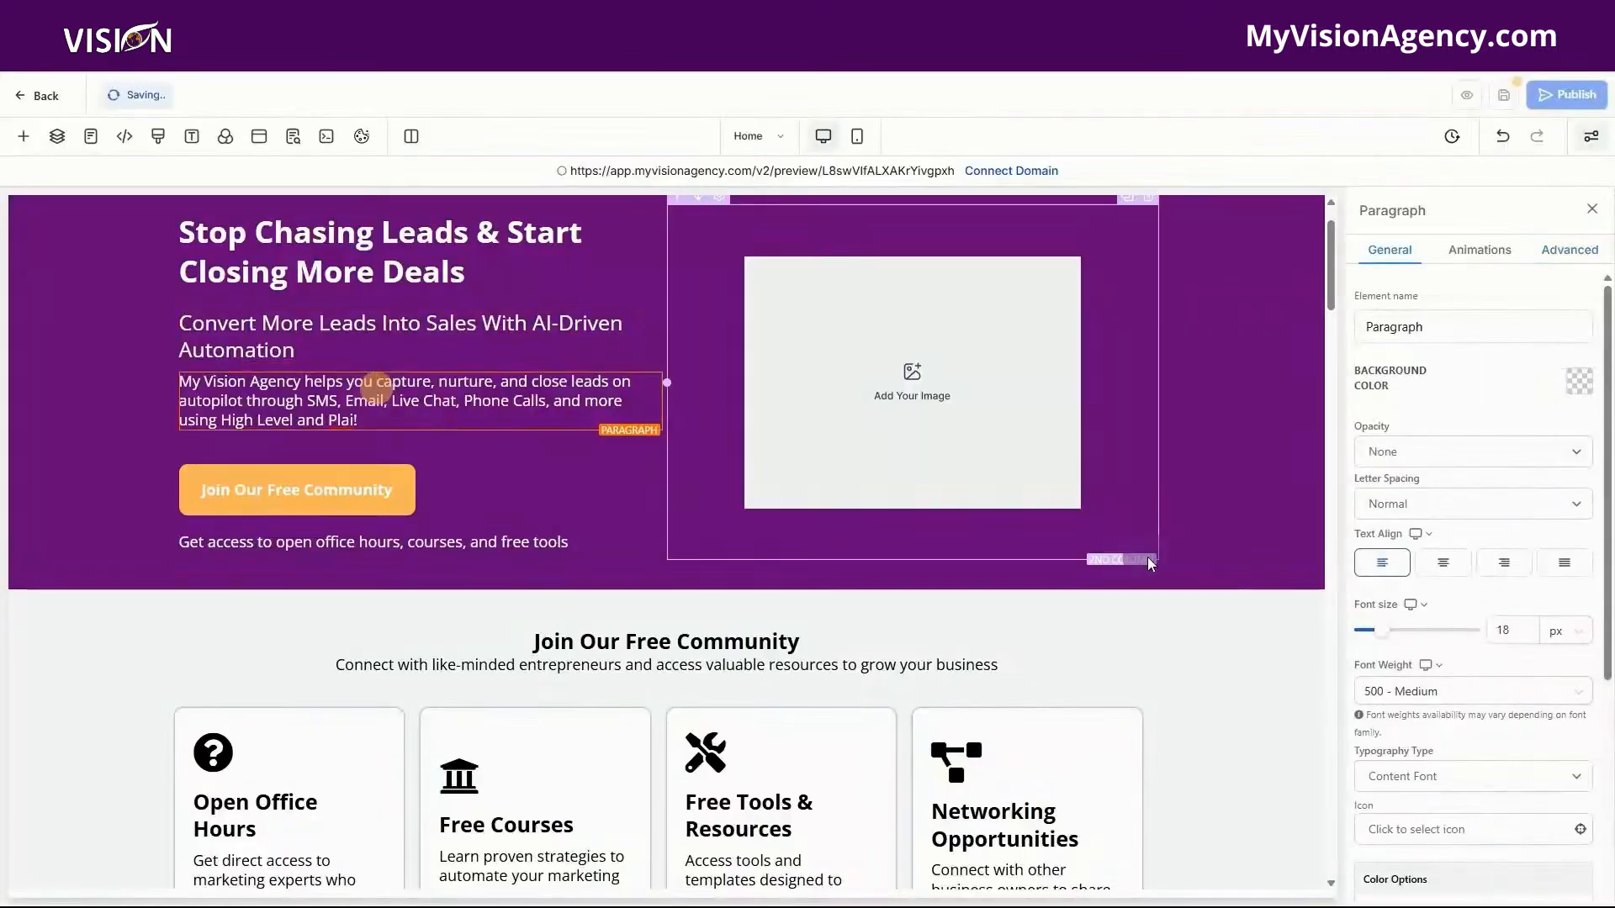
pyautogui.click(1516, 627)
pyautogui.scroll(-5, 1439, 853)
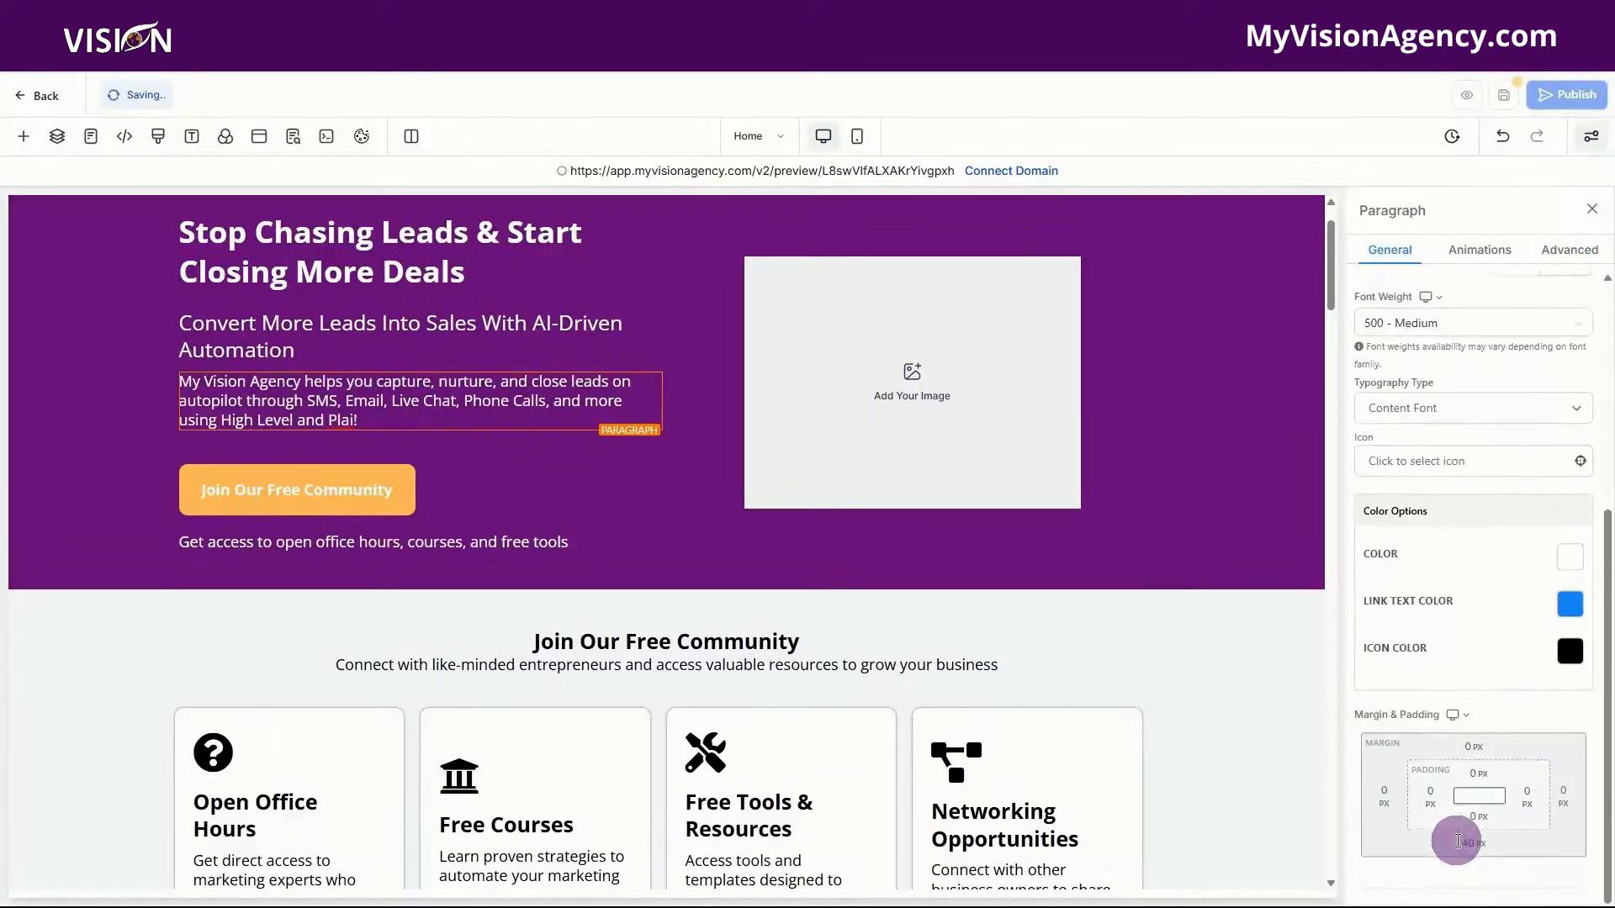
pyautogui.click(512, 334)
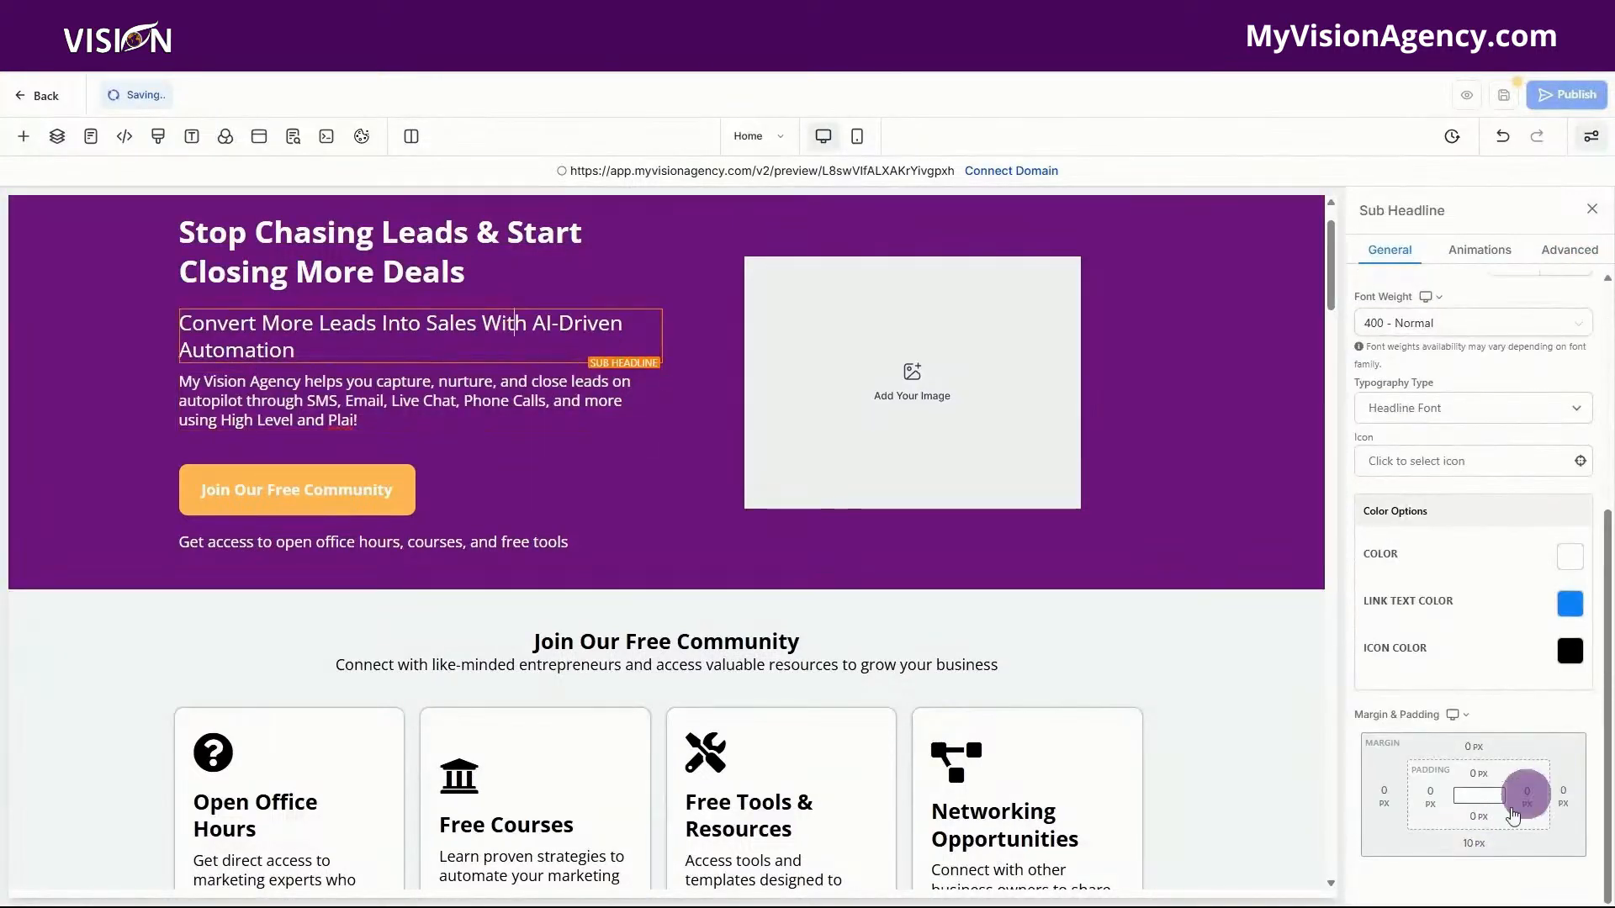
pyautogui.click(1472, 846)
pyautogui.click(1378, 770)
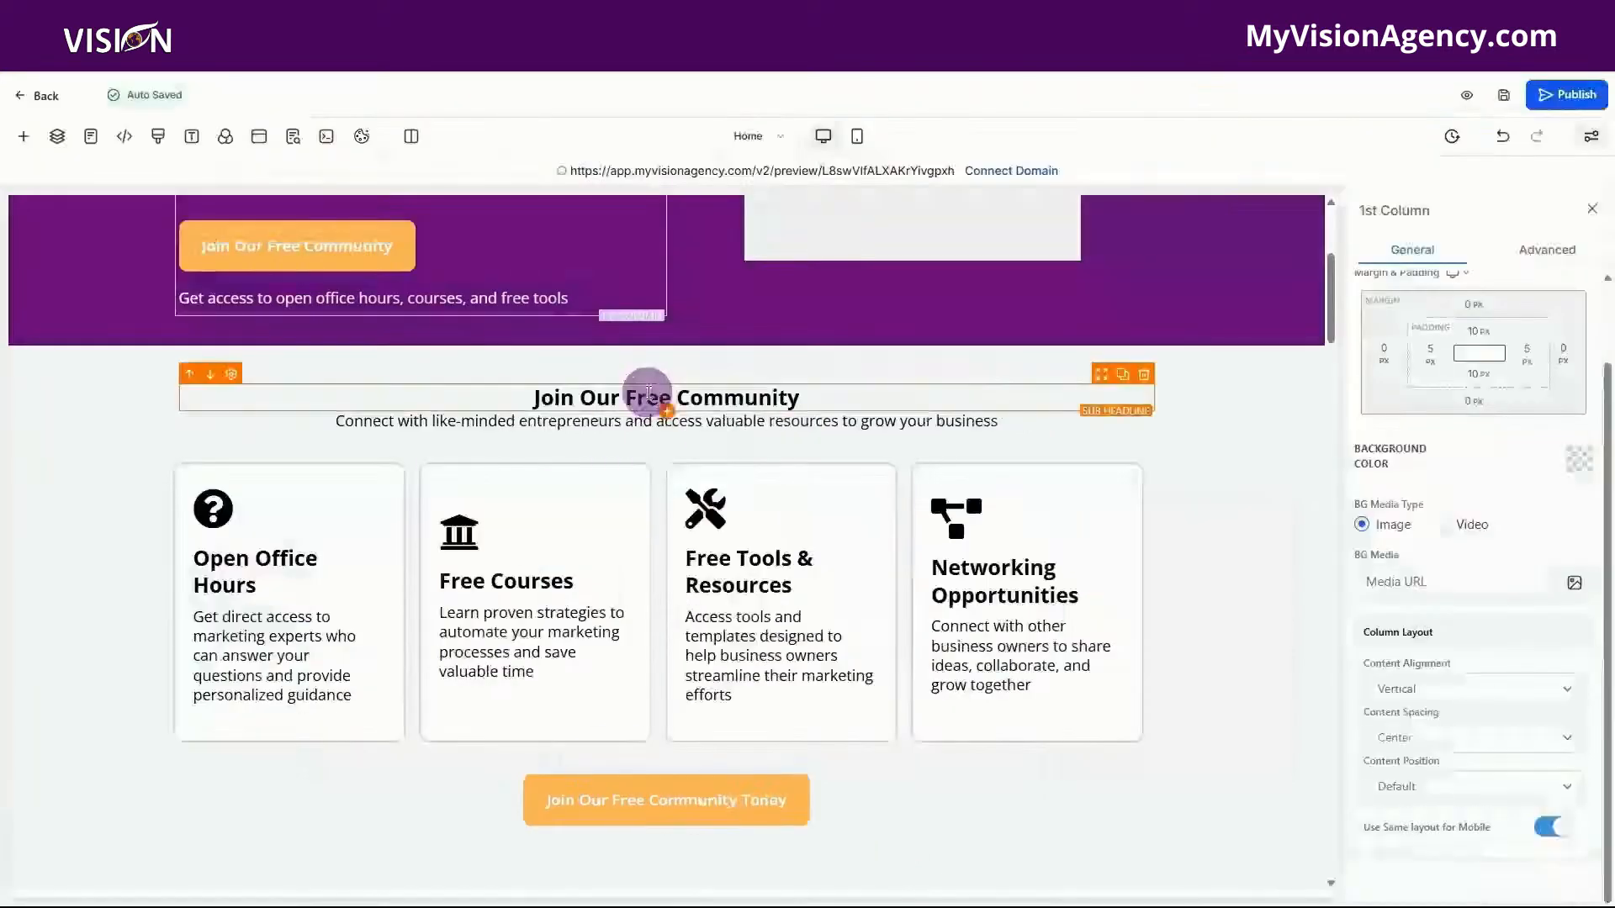
# - Set the bottom margin of the Join Our Free Community sub headline above the community cards to 20 px
pyautogui.click(640, 397)
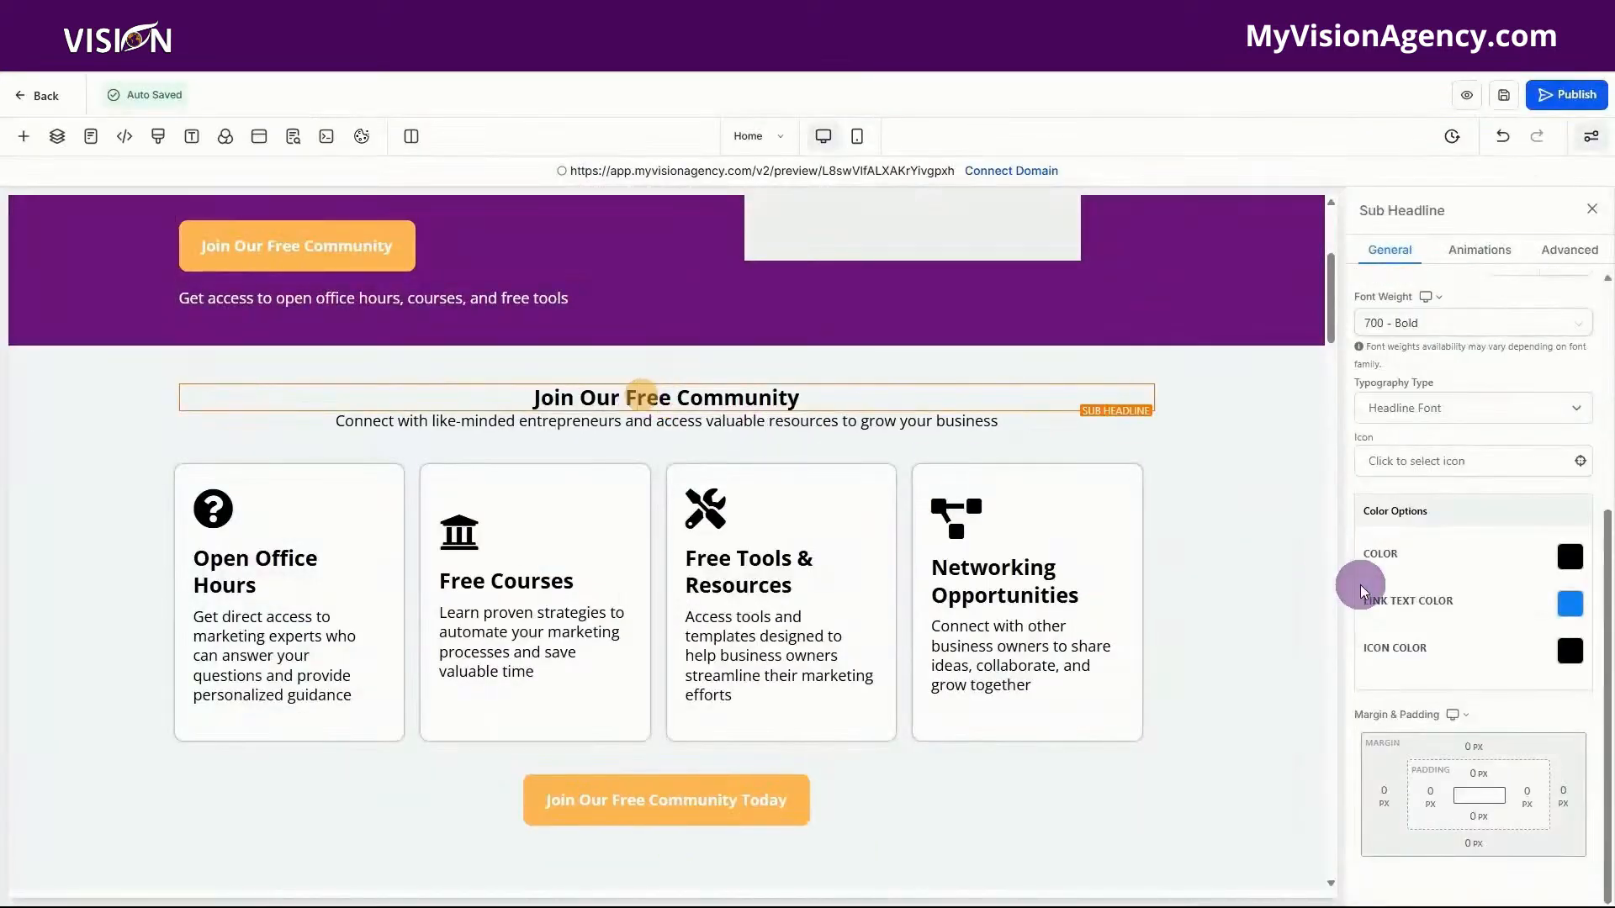
pyautogui.click(1472, 843)
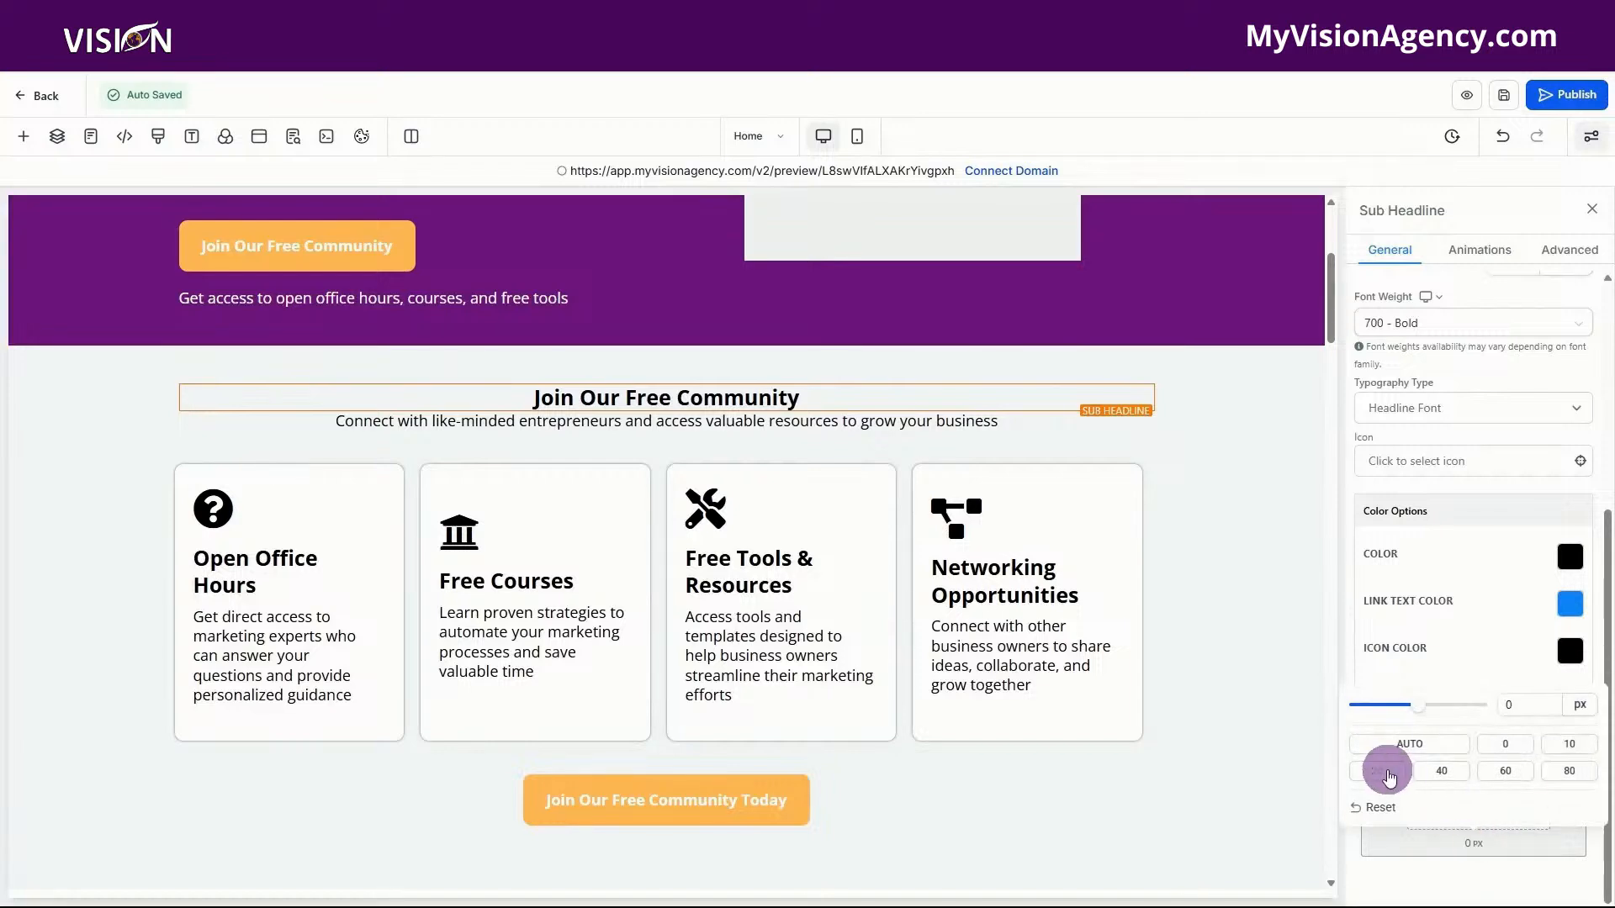
pyautogui.click(1386, 771)
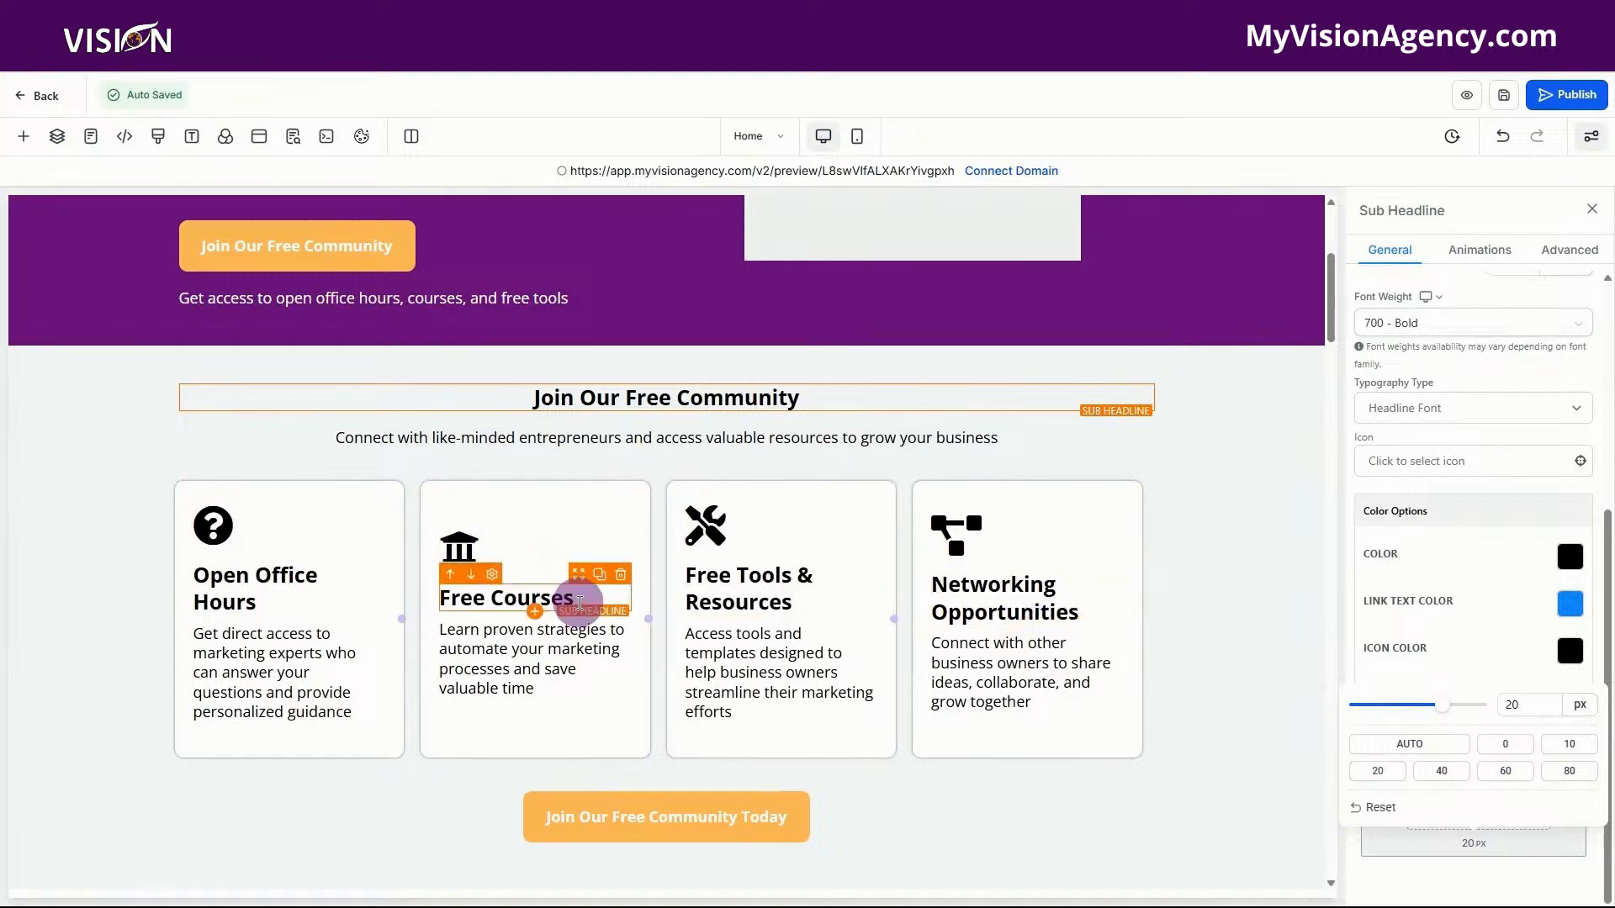
# - Add a line break after the Free Courses card title to align the card with its two-line neighbours
pyautogui.click(586, 603)
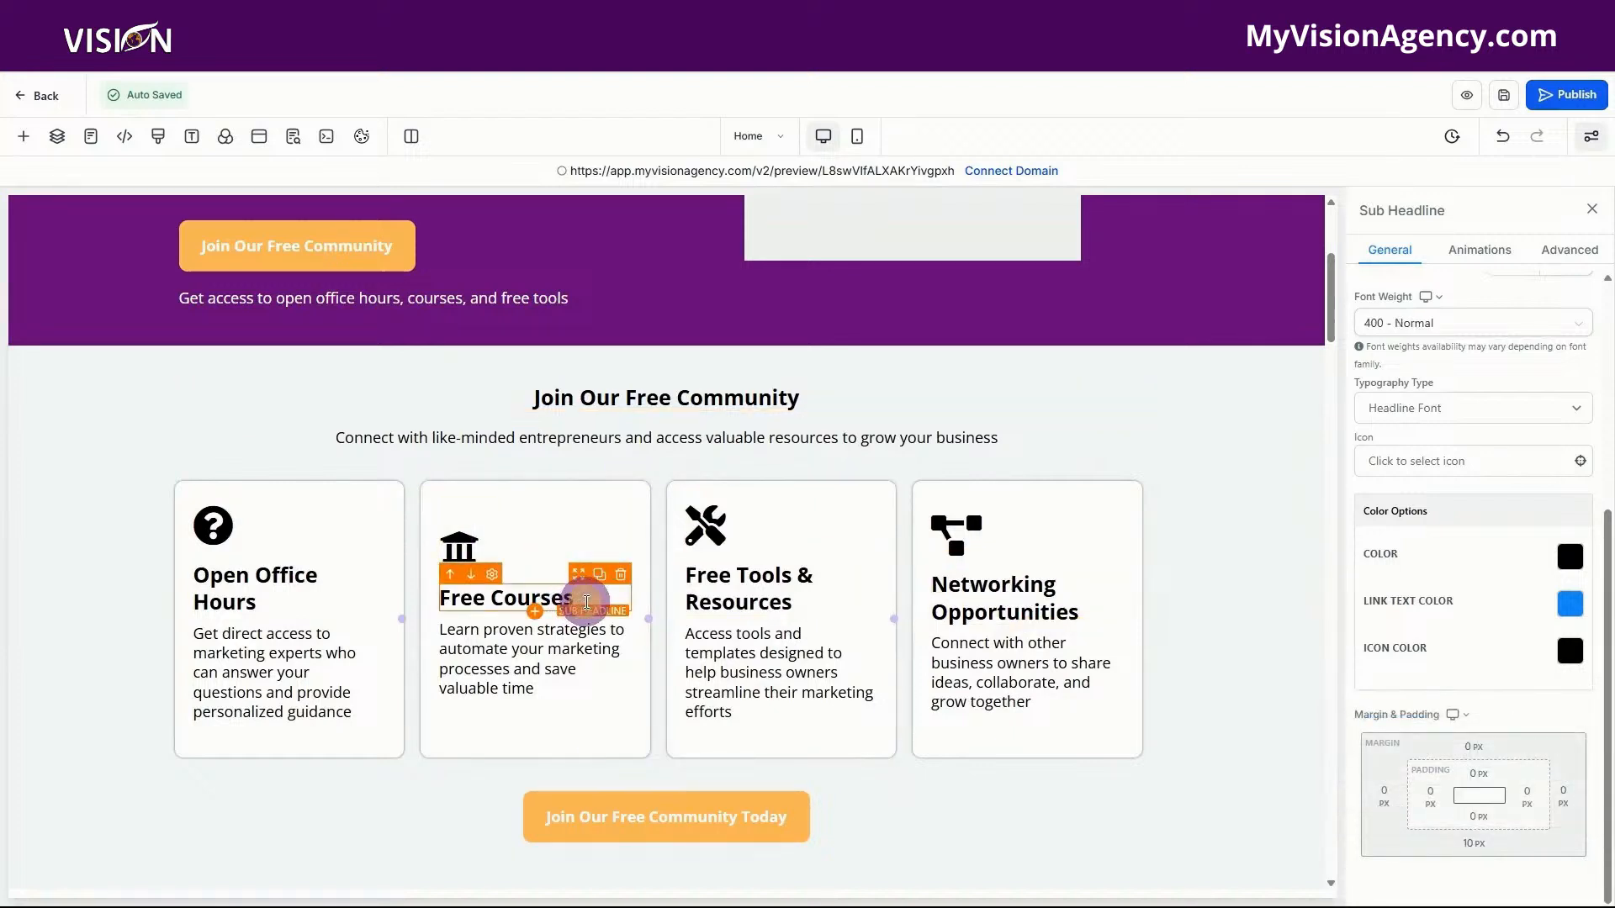
pyautogui.click(213, 579)
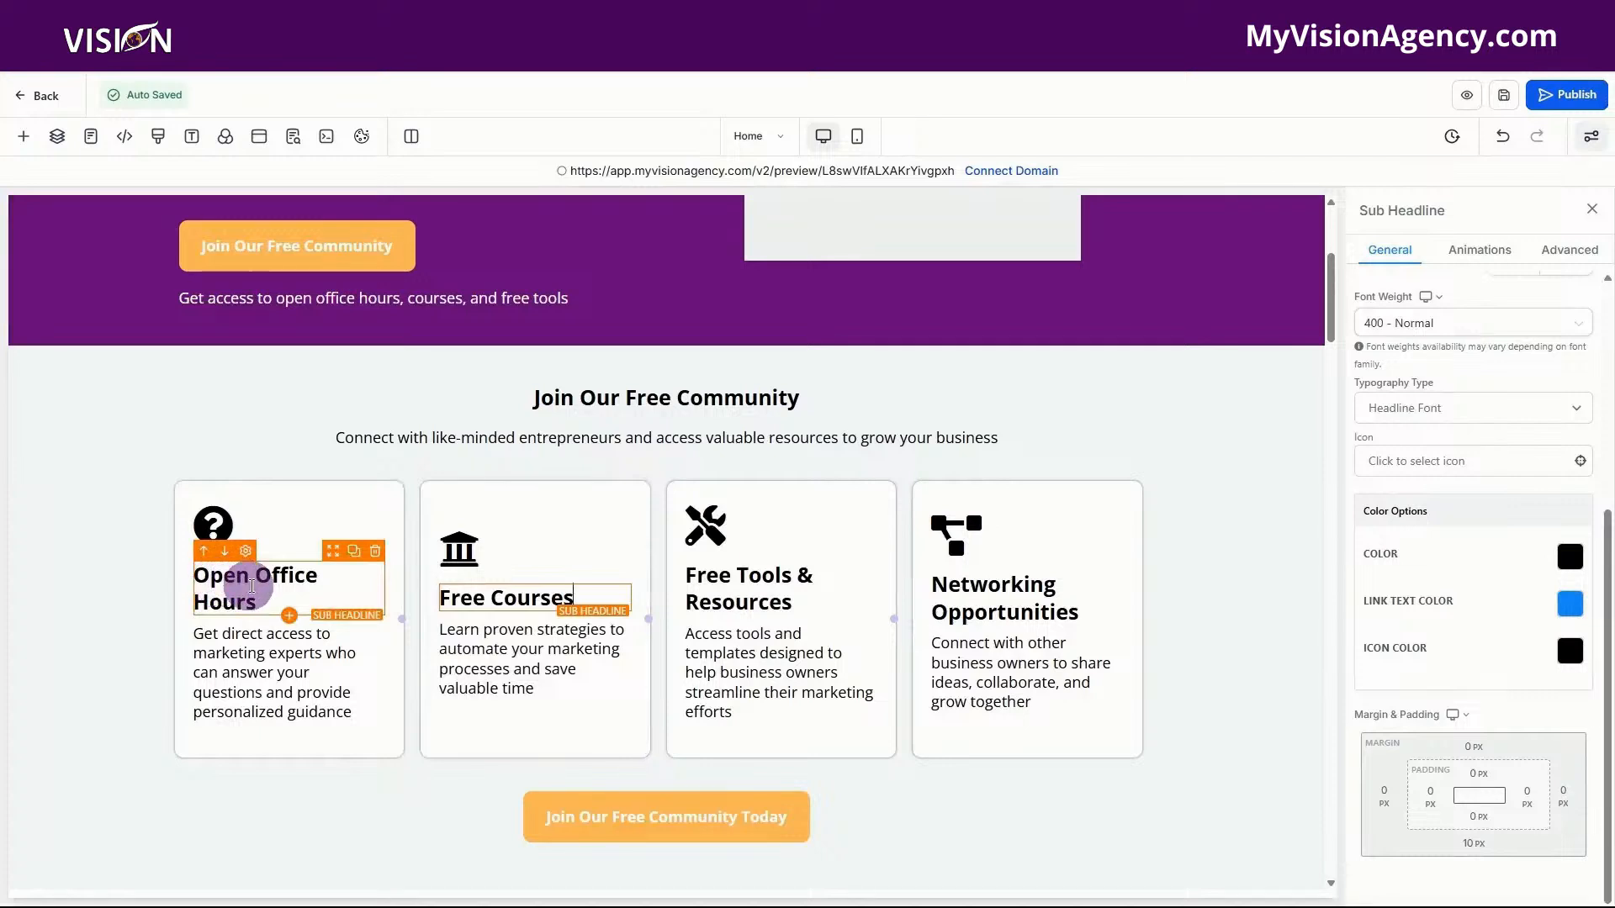
pyautogui.click(521, 592)
pyautogui.click(946, 591)
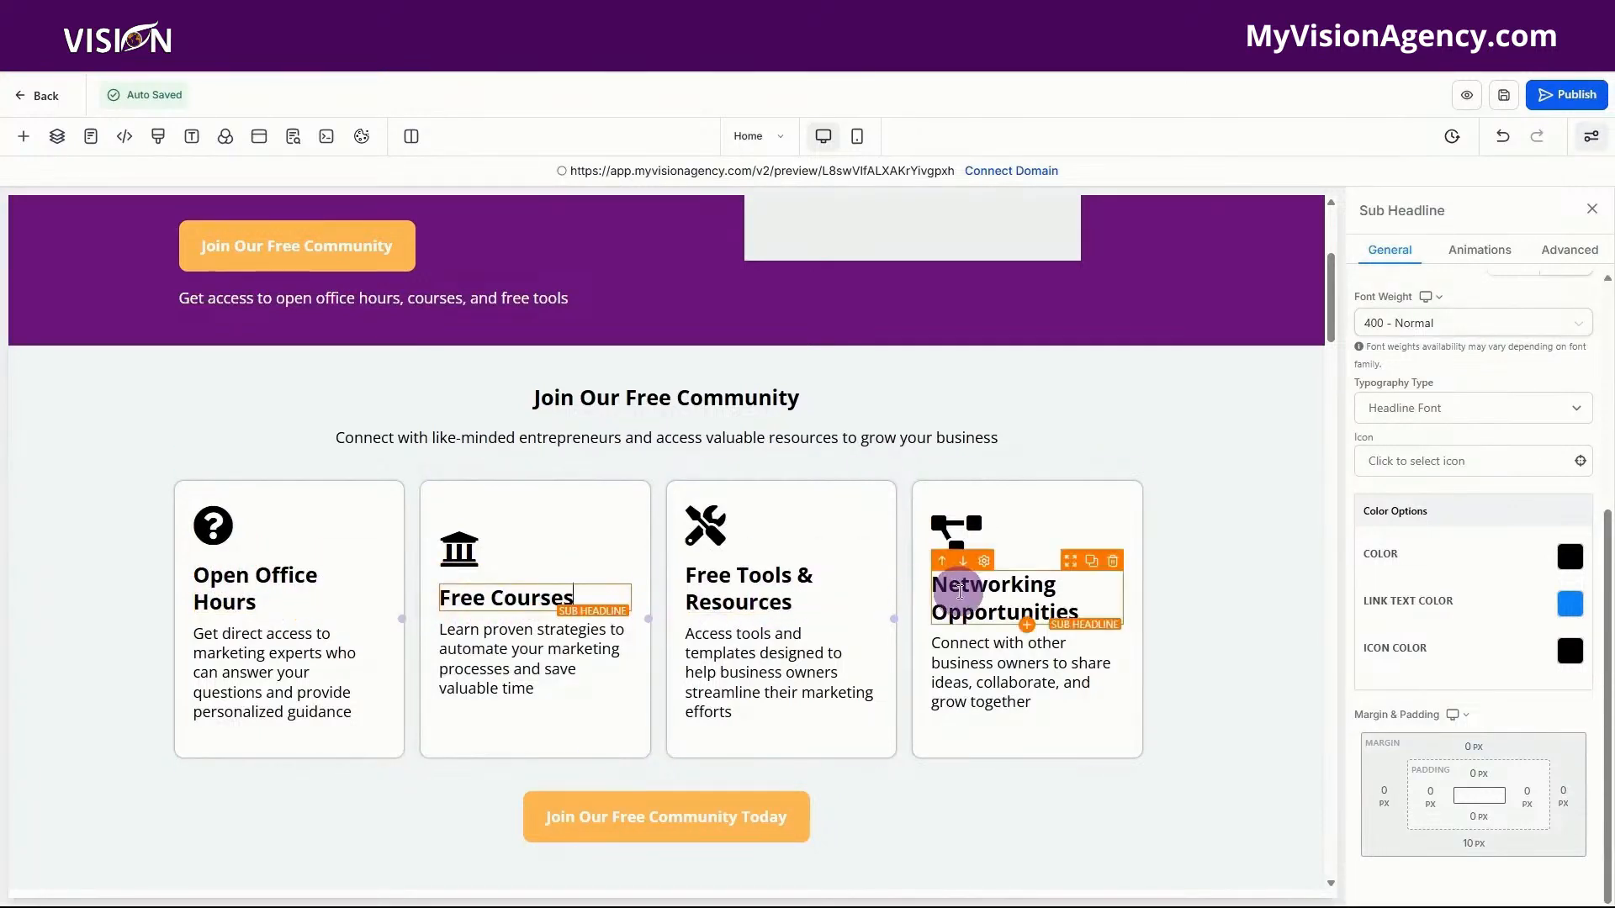
pyautogui.click(520, 597)
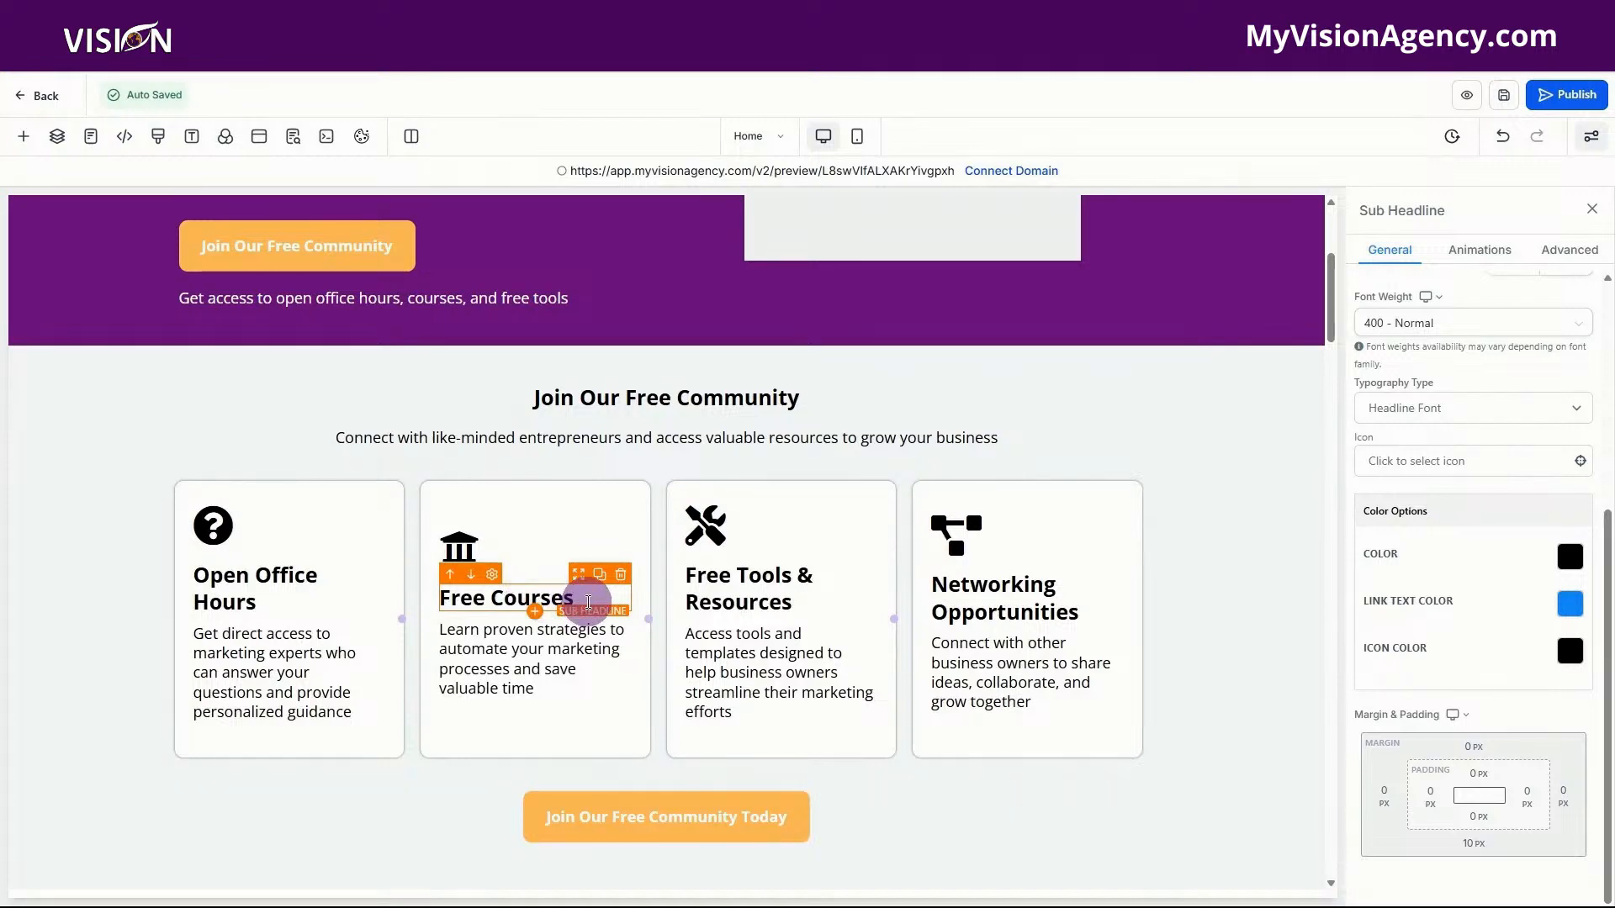
pyautogui.press('Return')
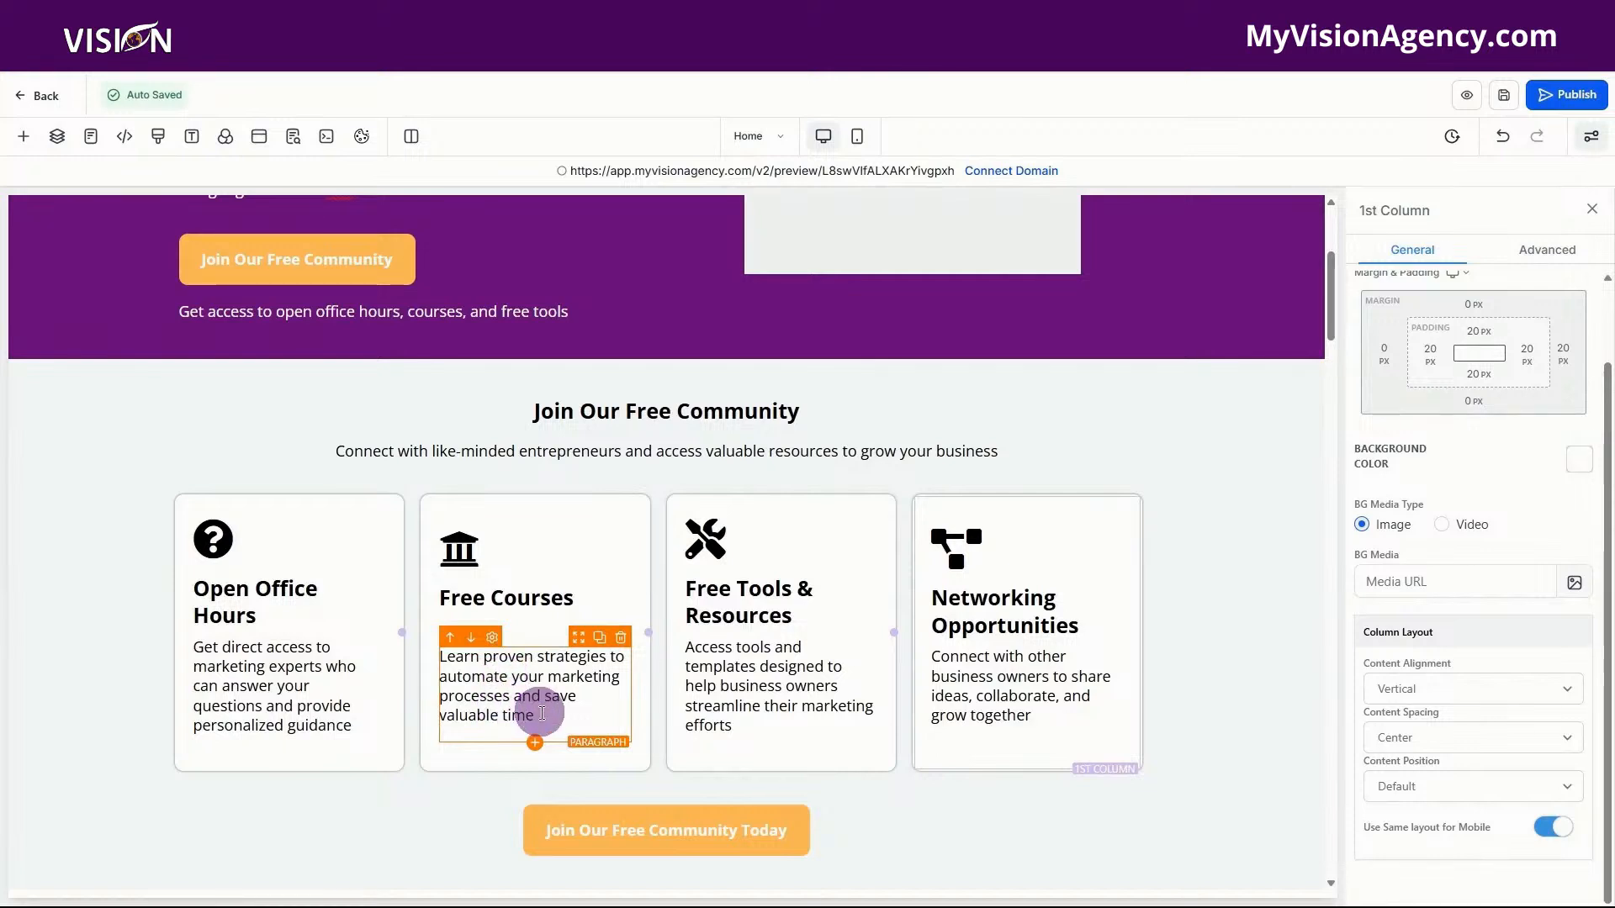
# - Add a line break after the Free Courses card description to align the card with its neighbours
pyautogui.click(542, 714)
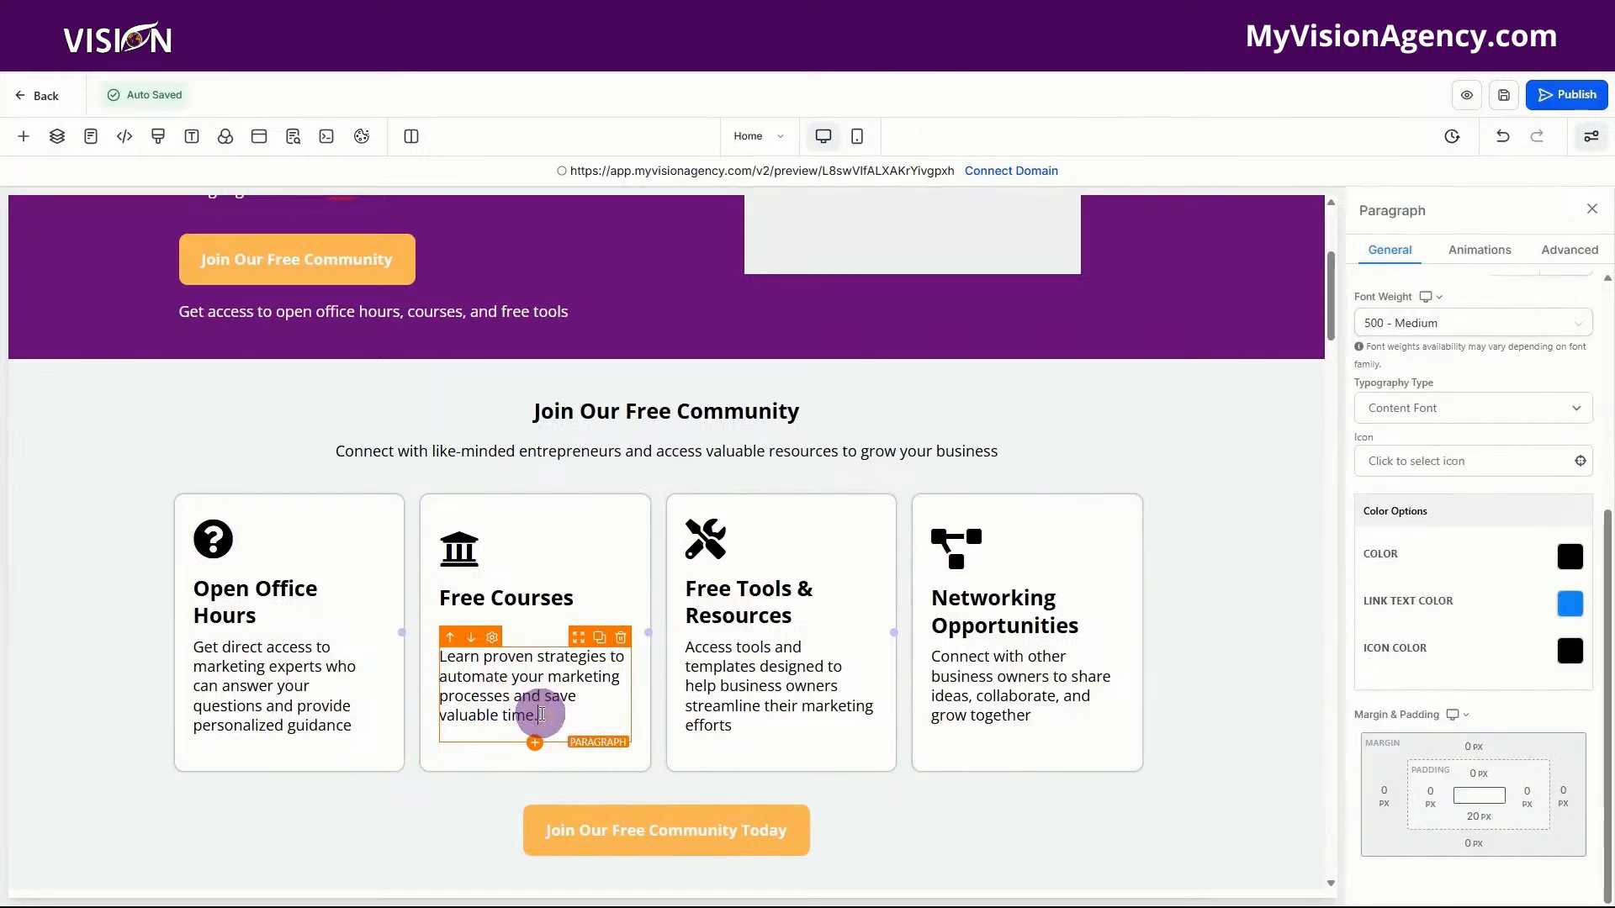
pyautogui.press('Return')
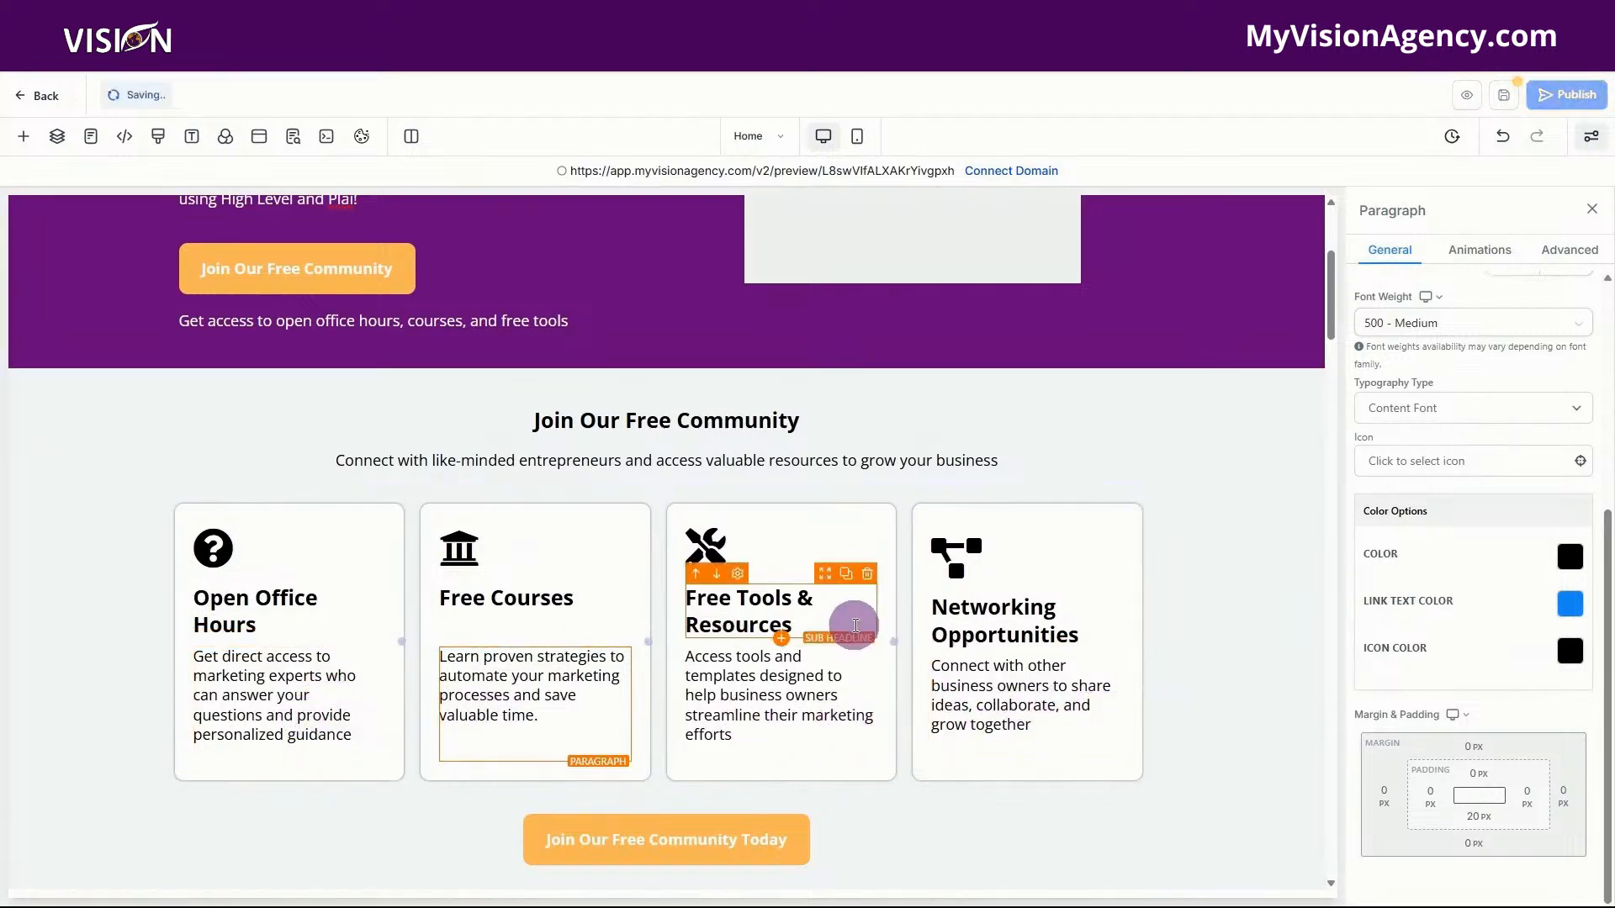
# - Add line breaks after the Team Management and Communication Center descriptions to align the first row of Industry Leading Features cards
pyautogui.scroll(-15, 1146, 634)
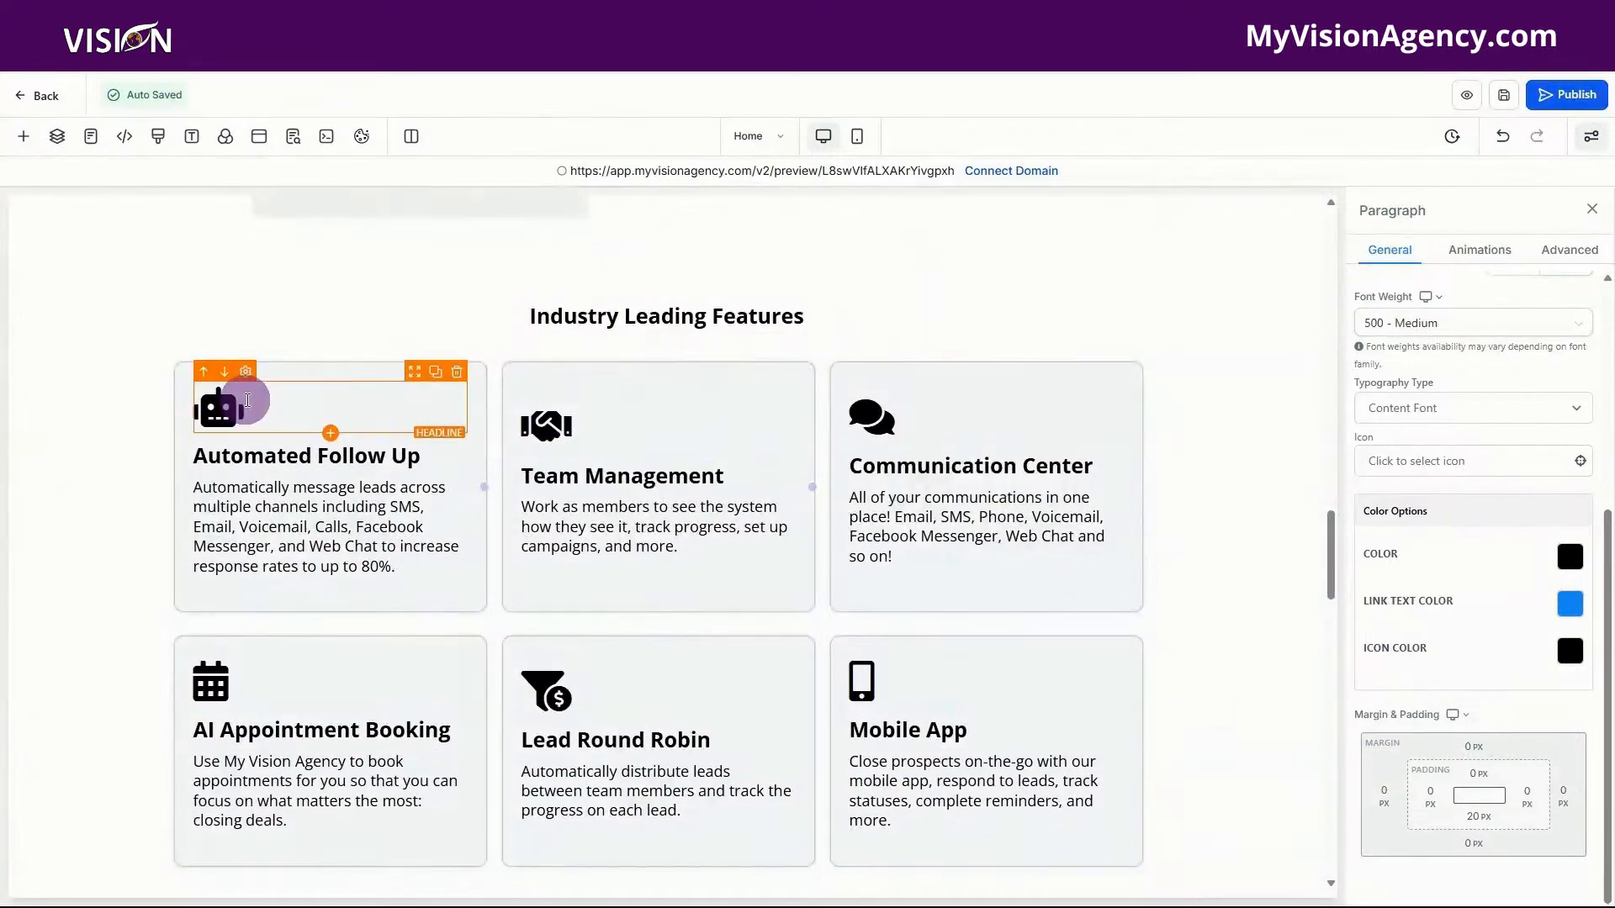
pyautogui.click(708, 551)
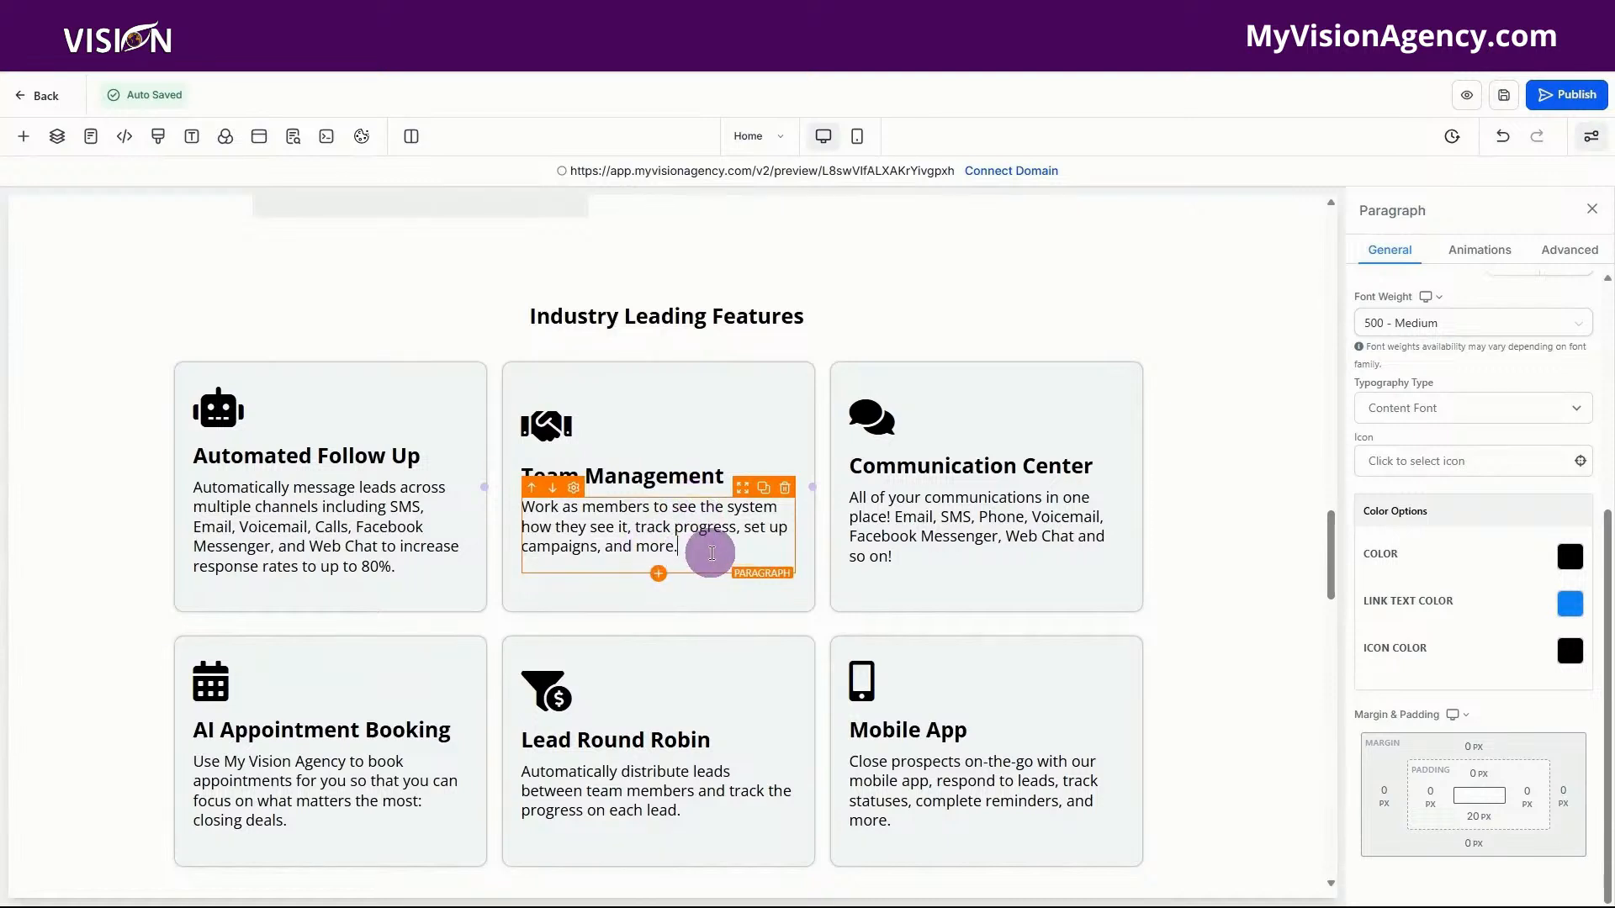
pyautogui.press('Return')
pyautogui.press('Return')
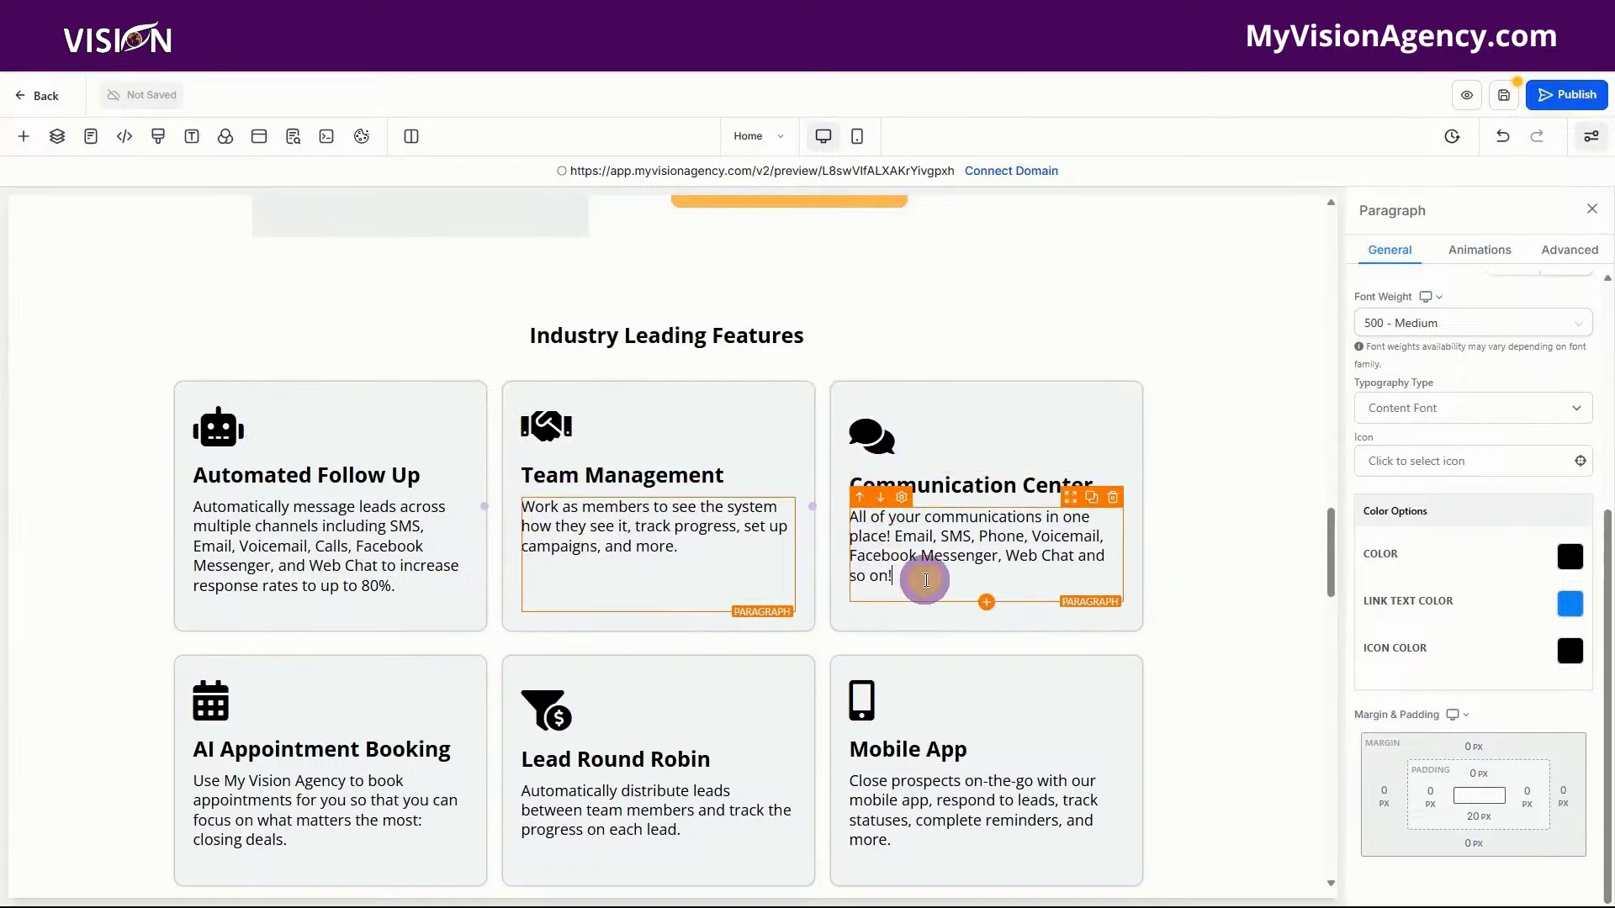
pyautogui.click(925, 580)
pyautogui.press('Return')
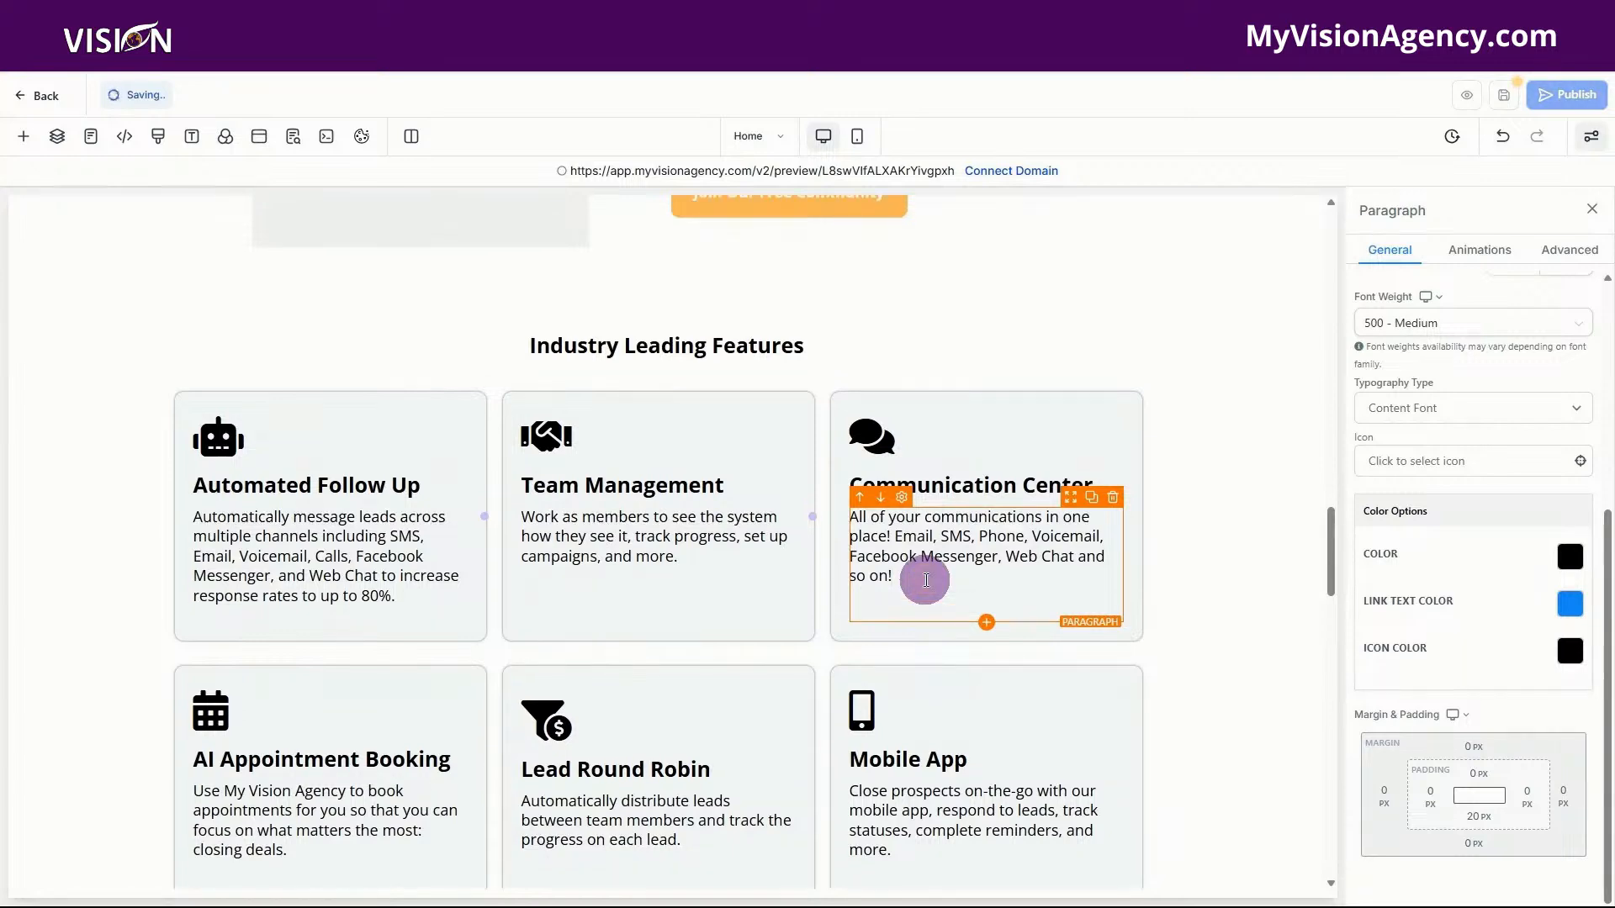
# - Add line breaks after the AI Appointment Booking, Lead Round Robin and Mobile App descriptions to align the second row of feature cards
pyautogui.scroll(-4, 925, 581)
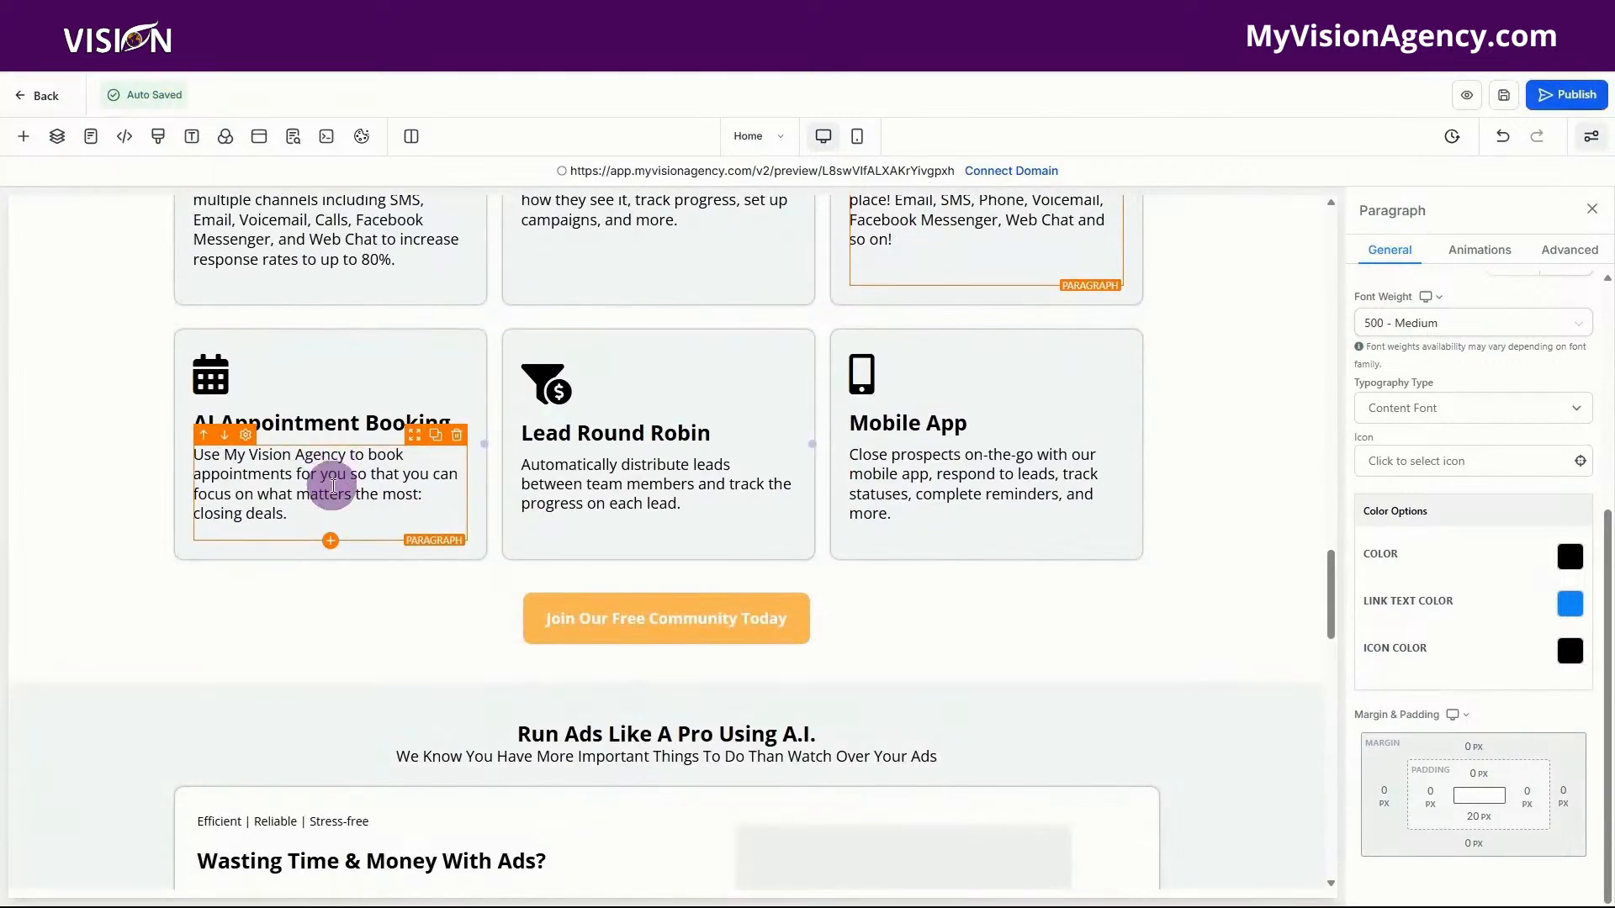
pyautogui.press('Return')
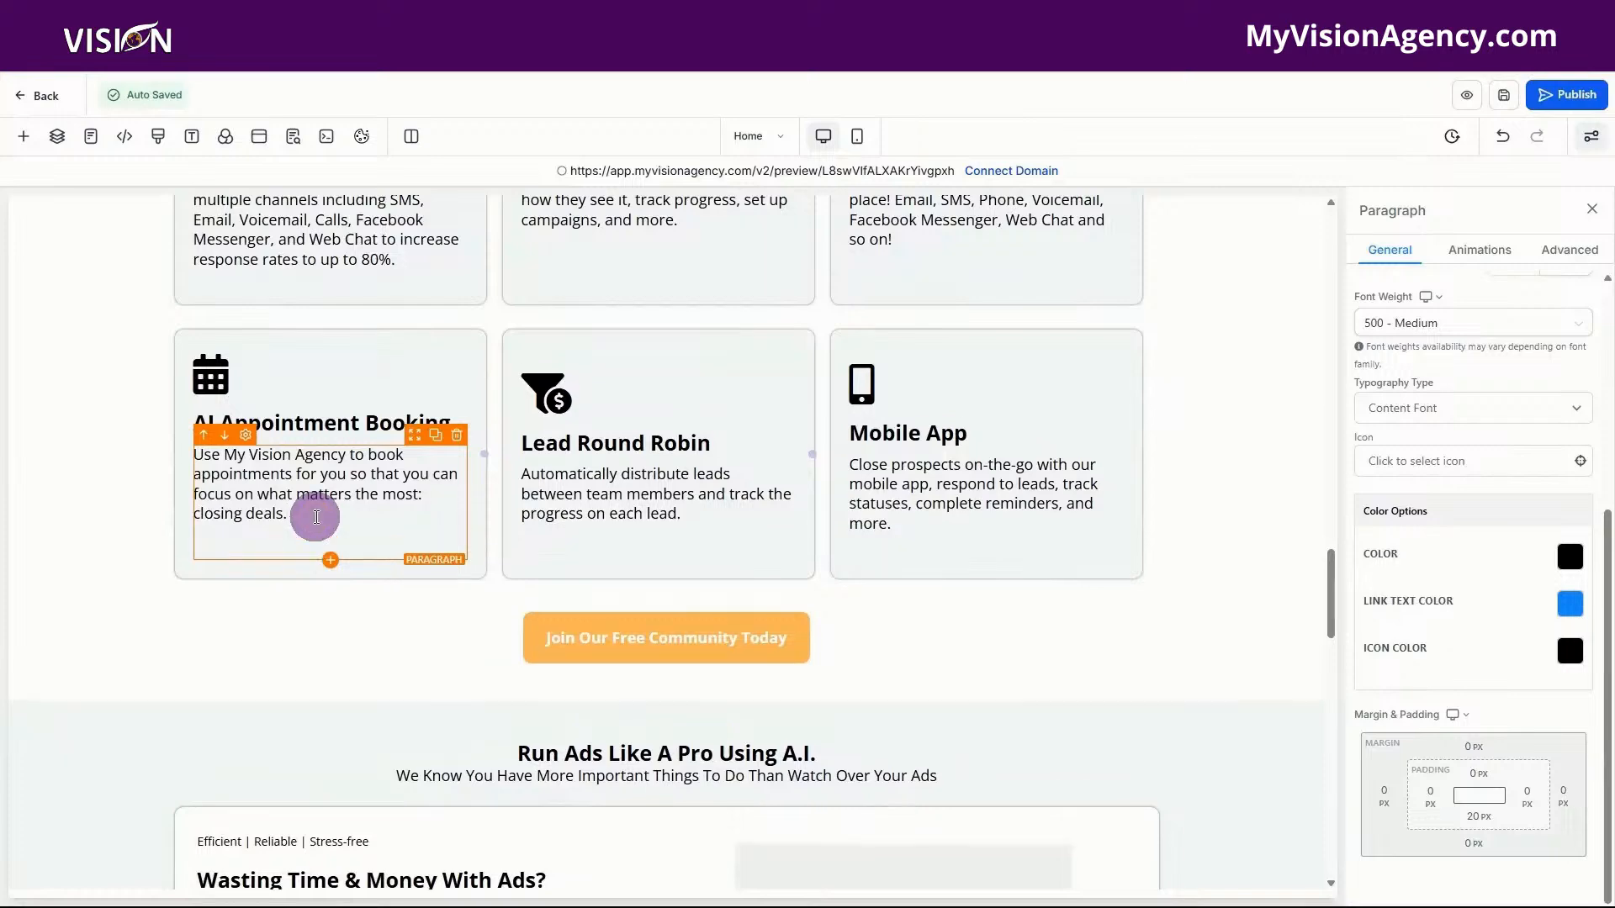
pyautogui.scroll(2, 308, 318)
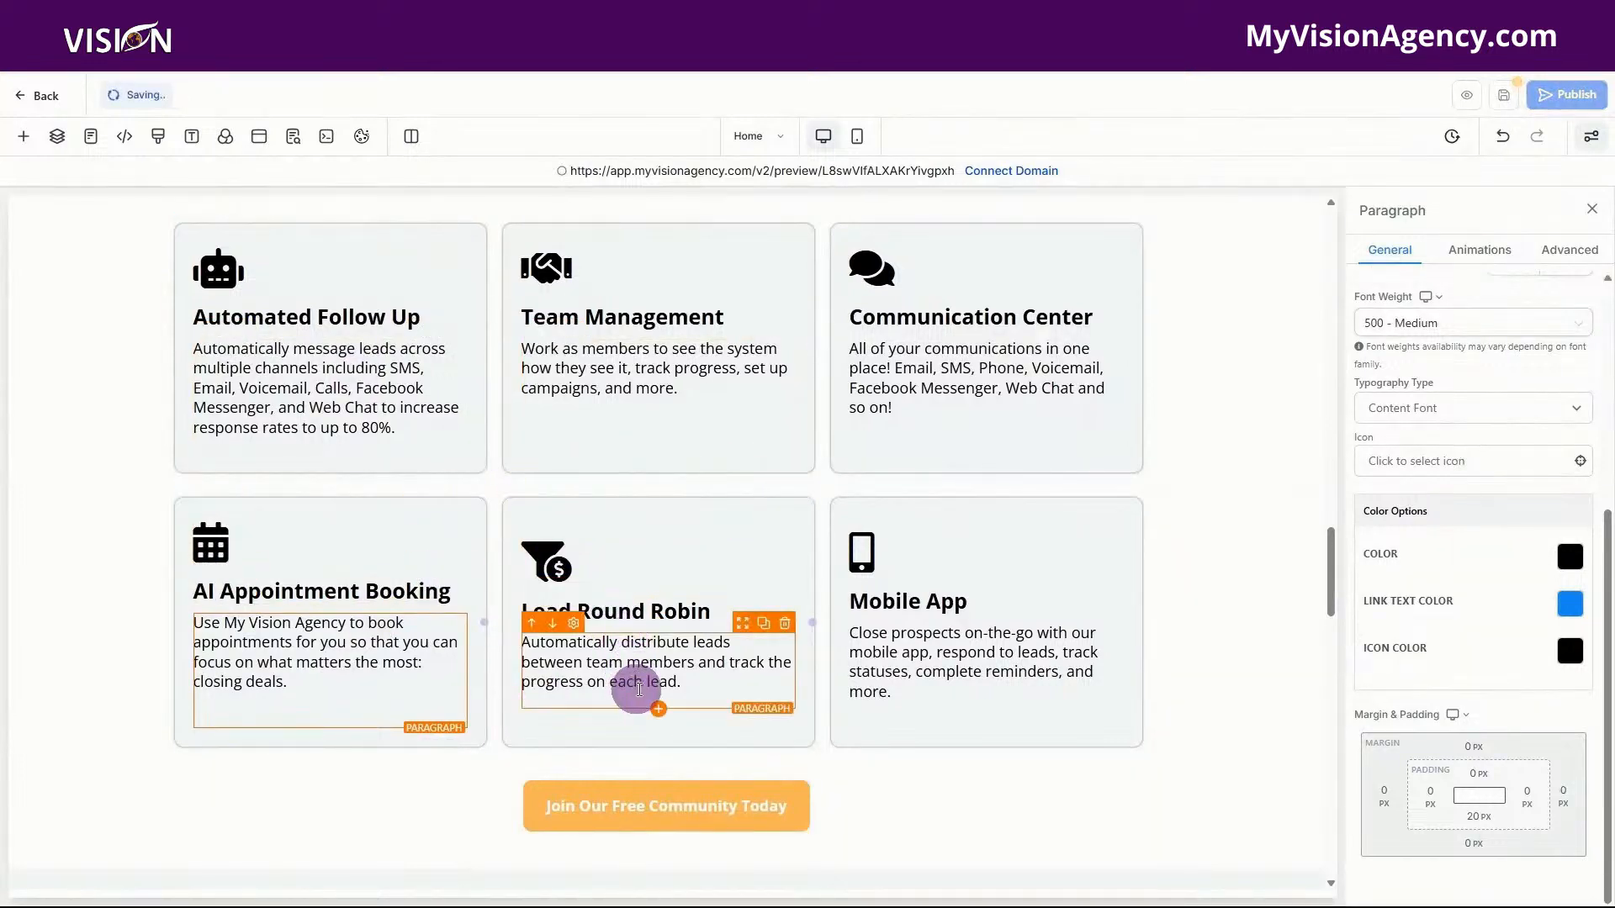
pyautogui.click(739, 691)
pyautogui.click(898, 664)
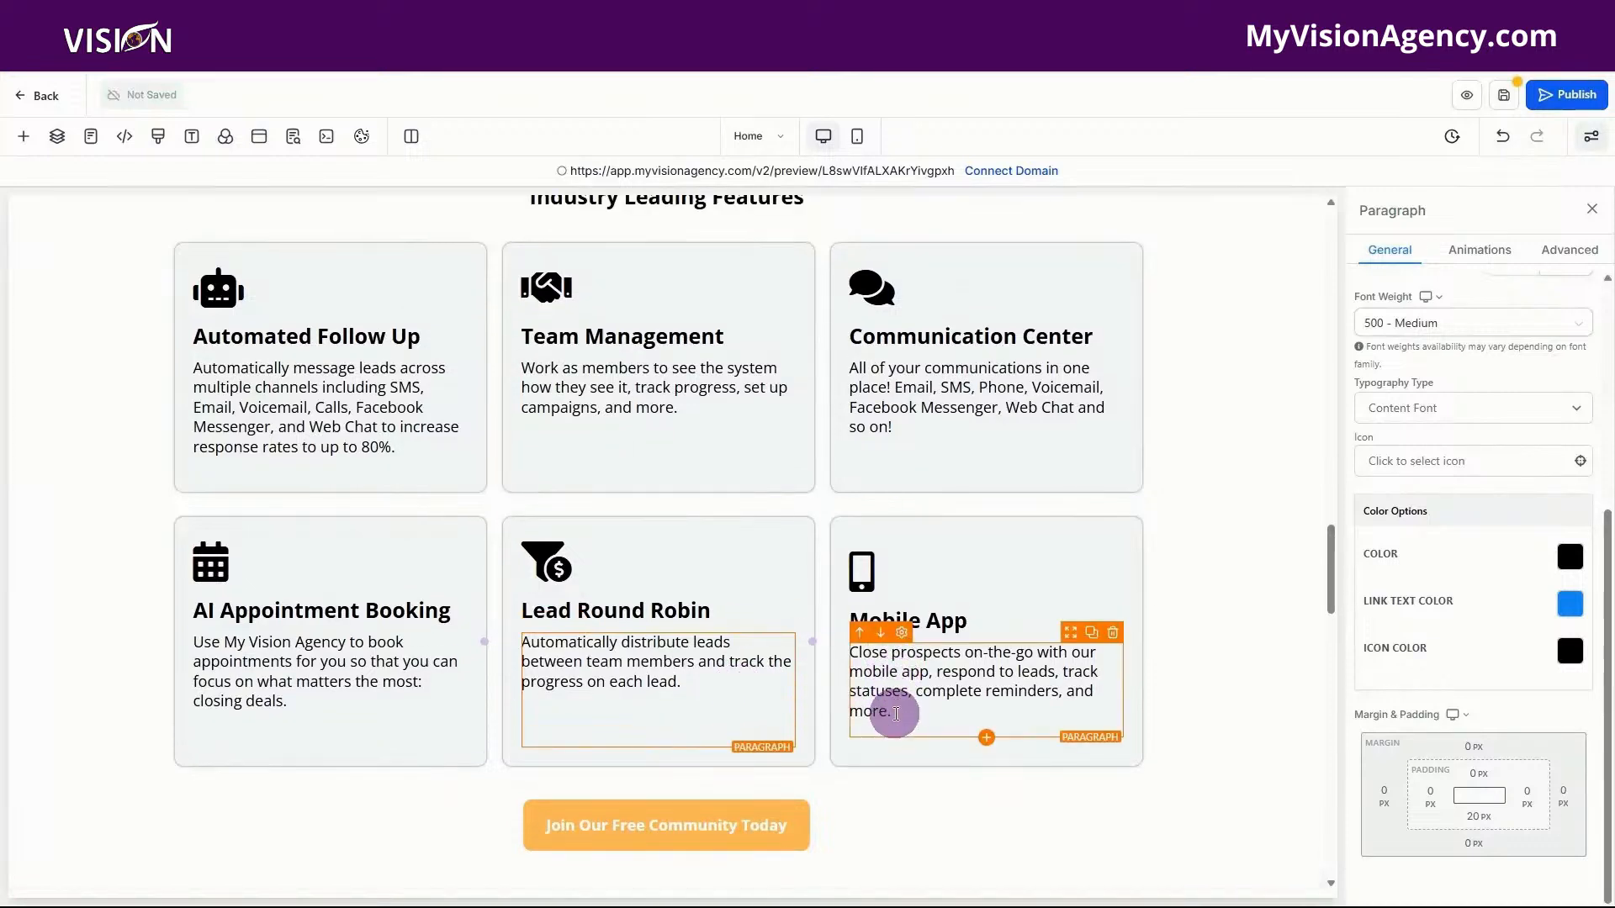
pyautogui.click(408, 346)
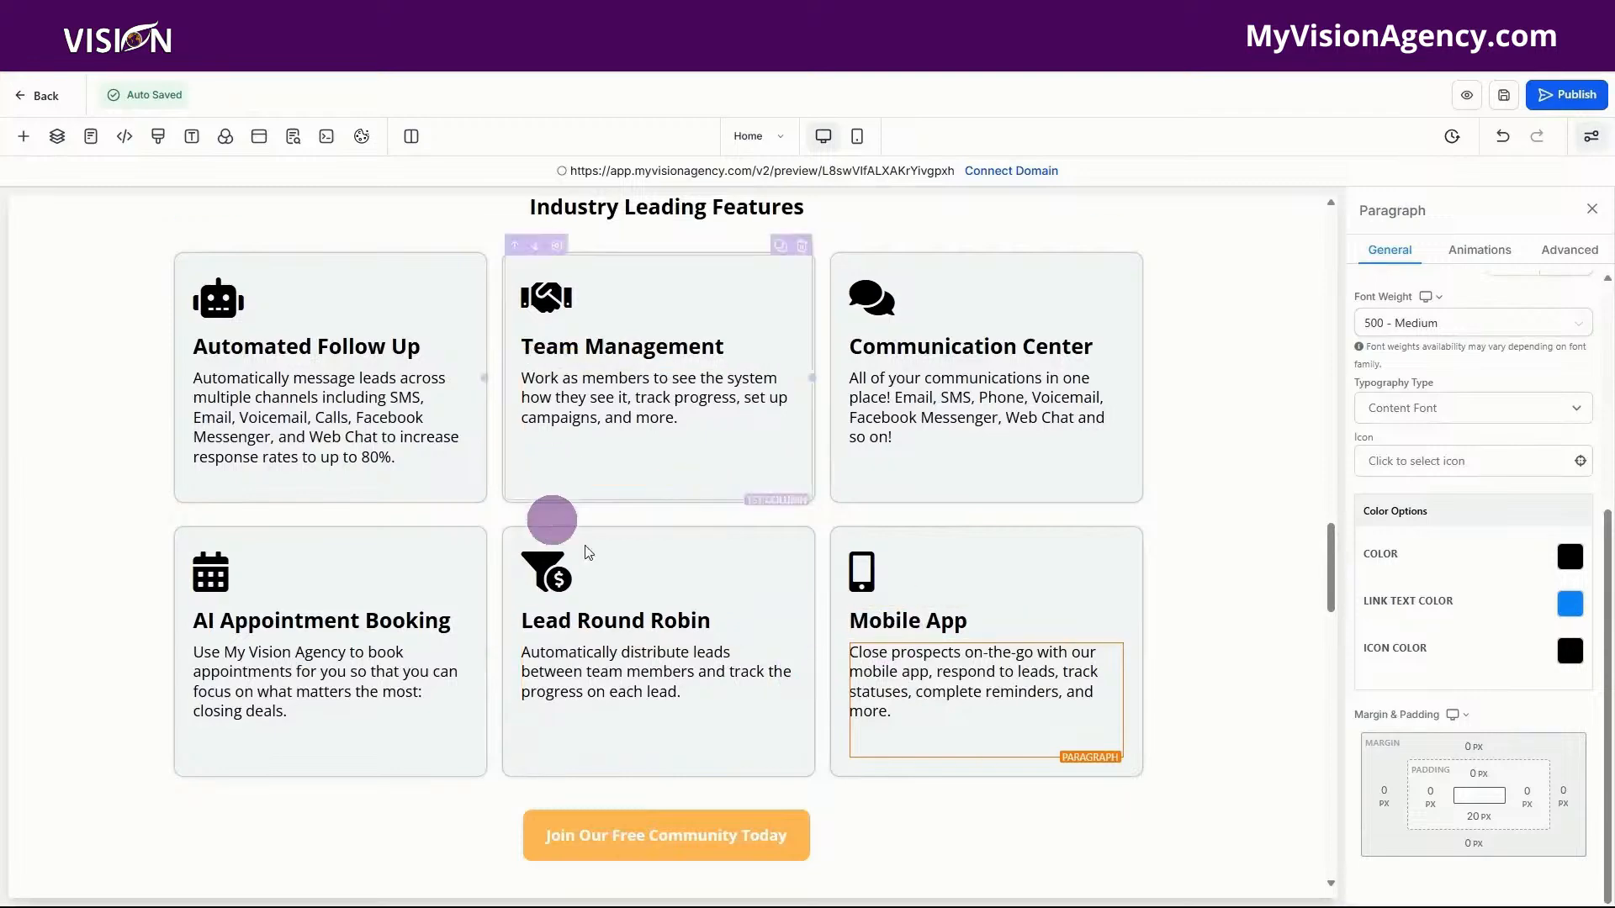
# - Set the bottom margin of the Run Ads Like A Pro Using A.I. sub headline to 20 px
pyautogui.scroll(-5, 1184, 637)
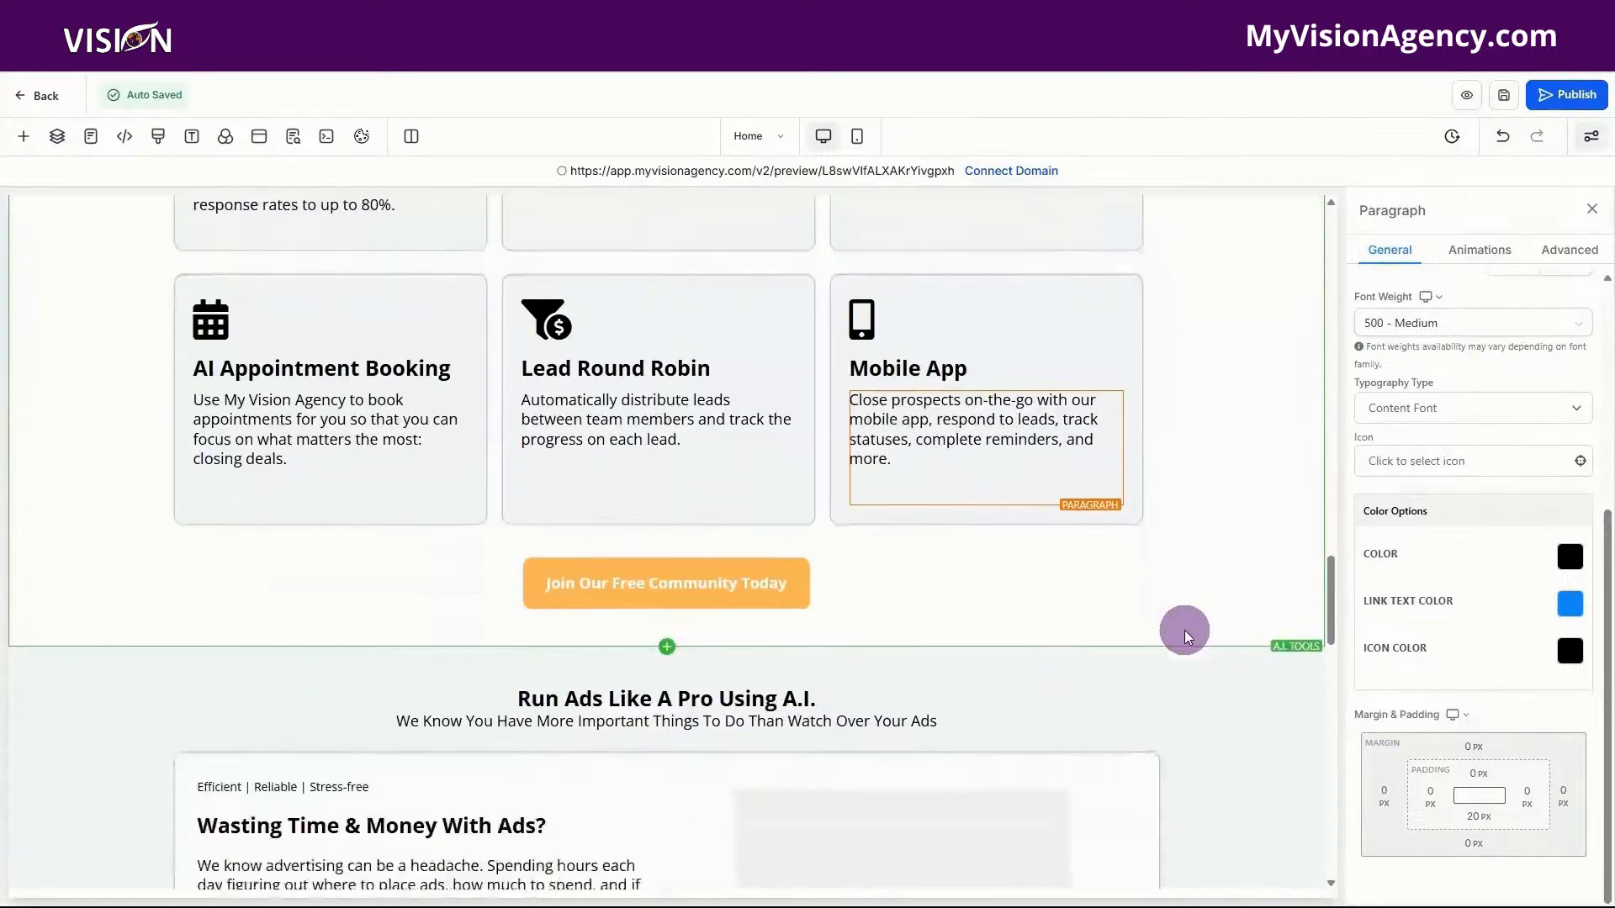
pyautogui.click(837, 528)
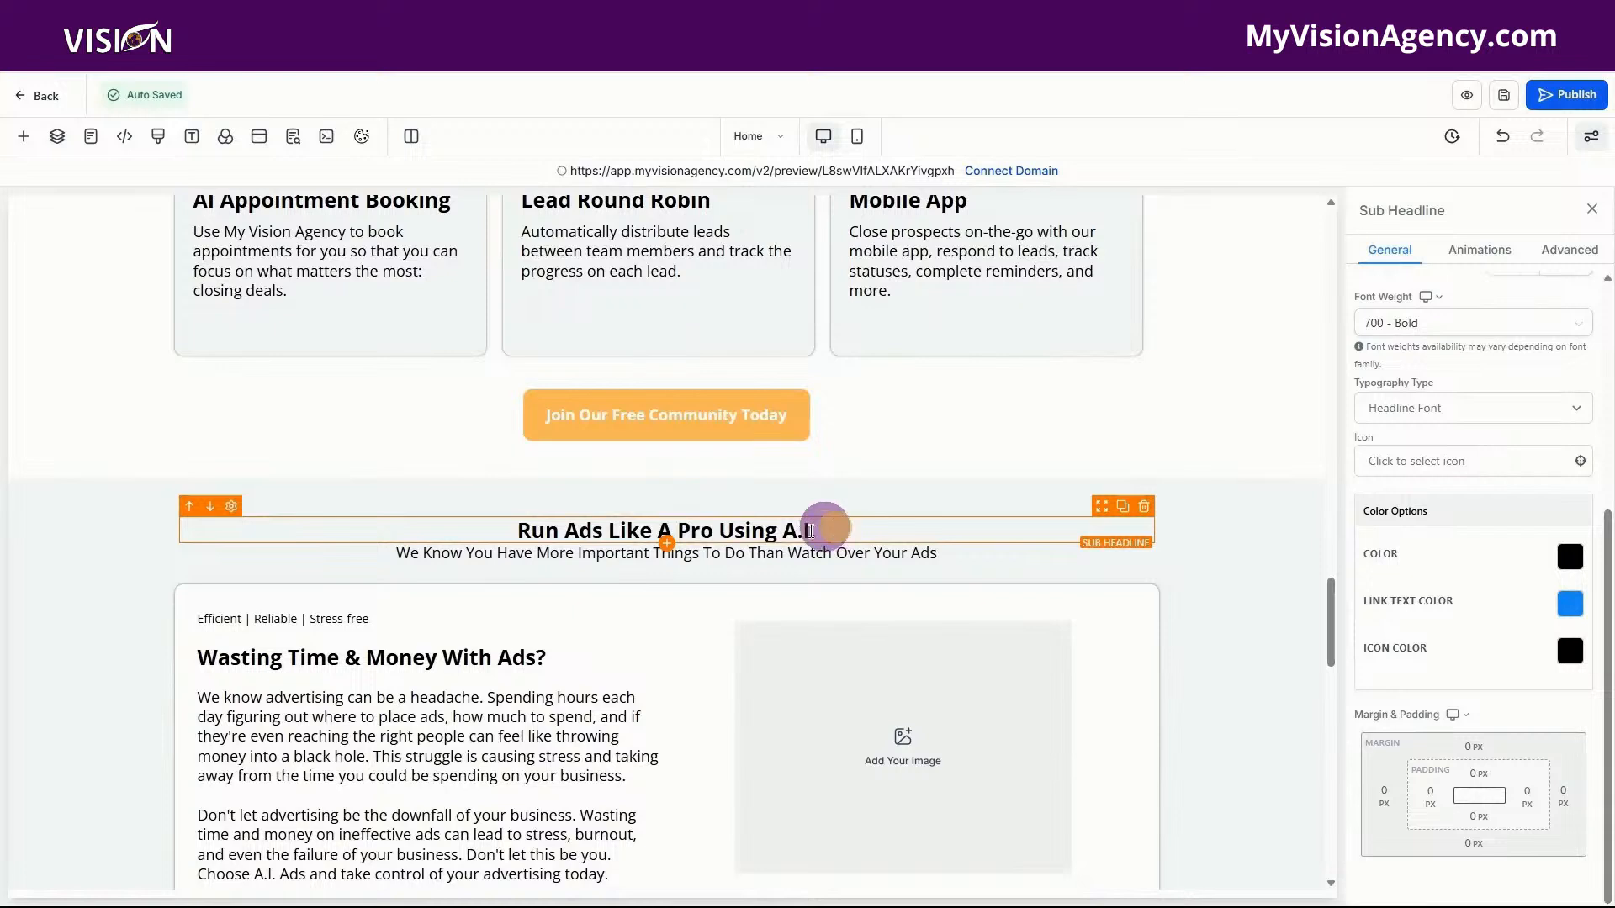
pyautogui.click(1469, 844)
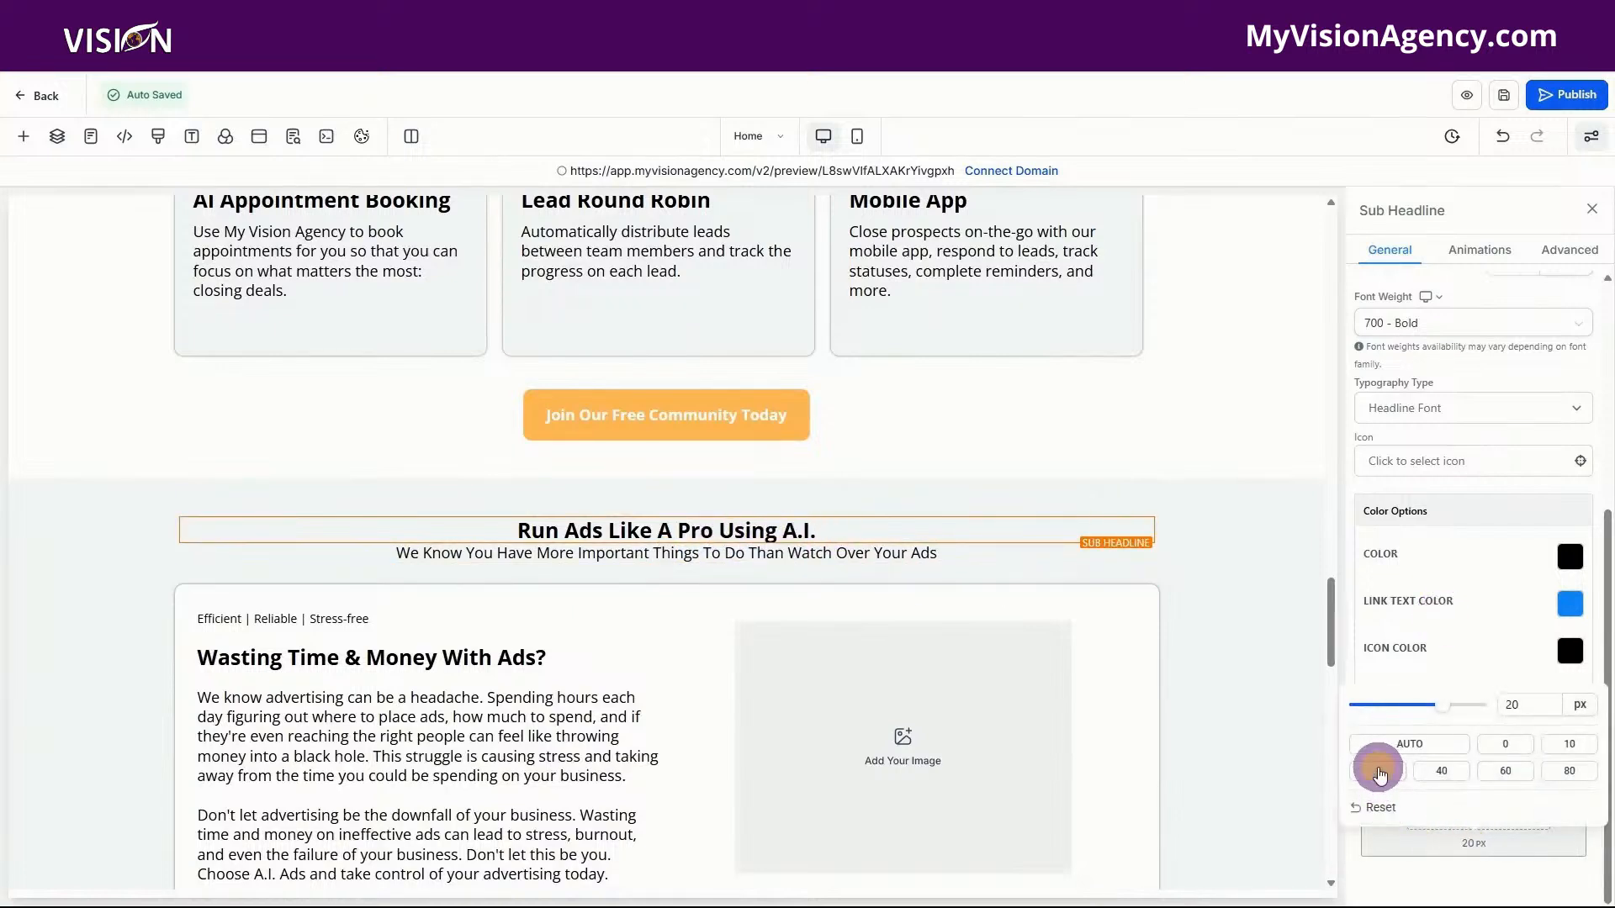
# - Compare with the original page and colour the Efficient | Reliable | Stress-free sub headline with the Orange brand color
pyautogui.scroll(-2, 630, 524)
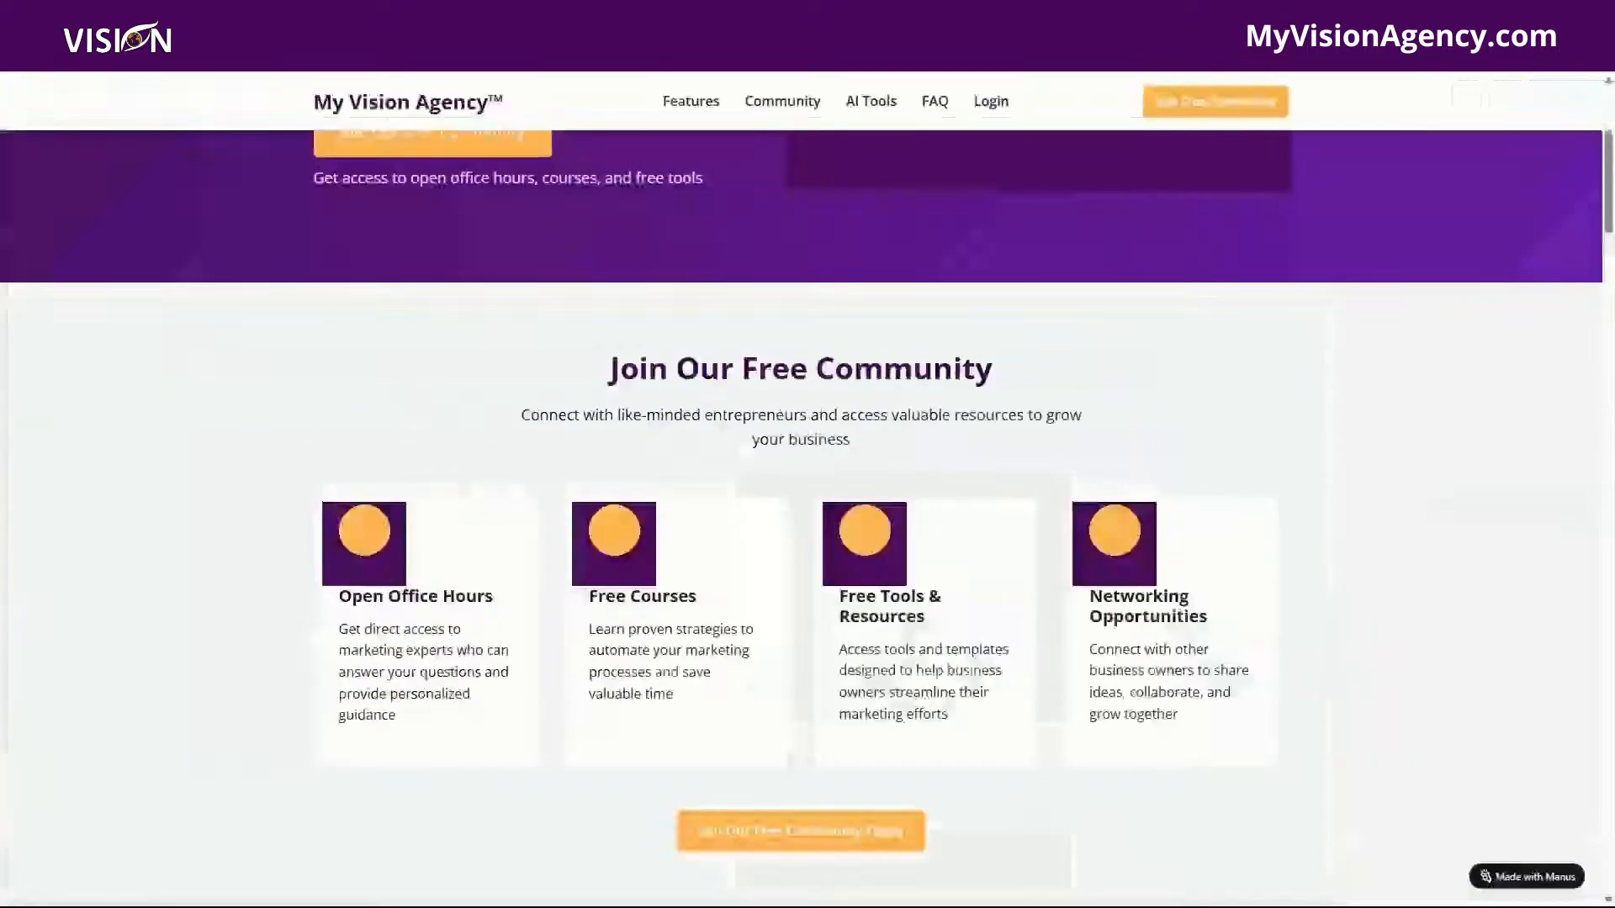
pyautogui.scroll(-10, 314, 481)
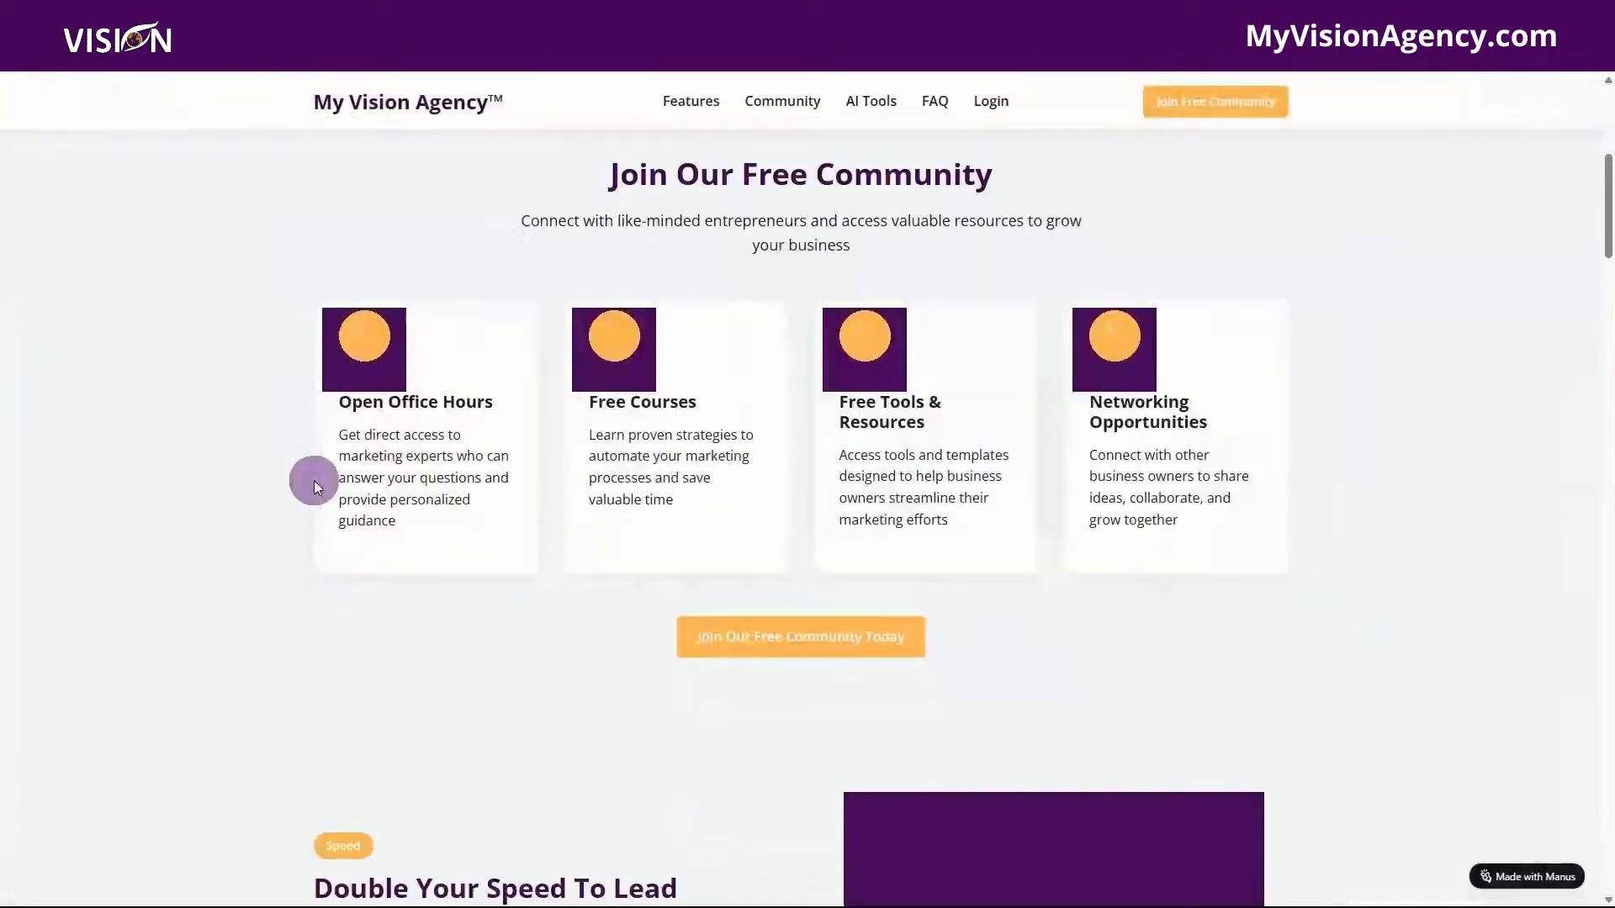
pyautogui.scroll(-15, 315, 481)
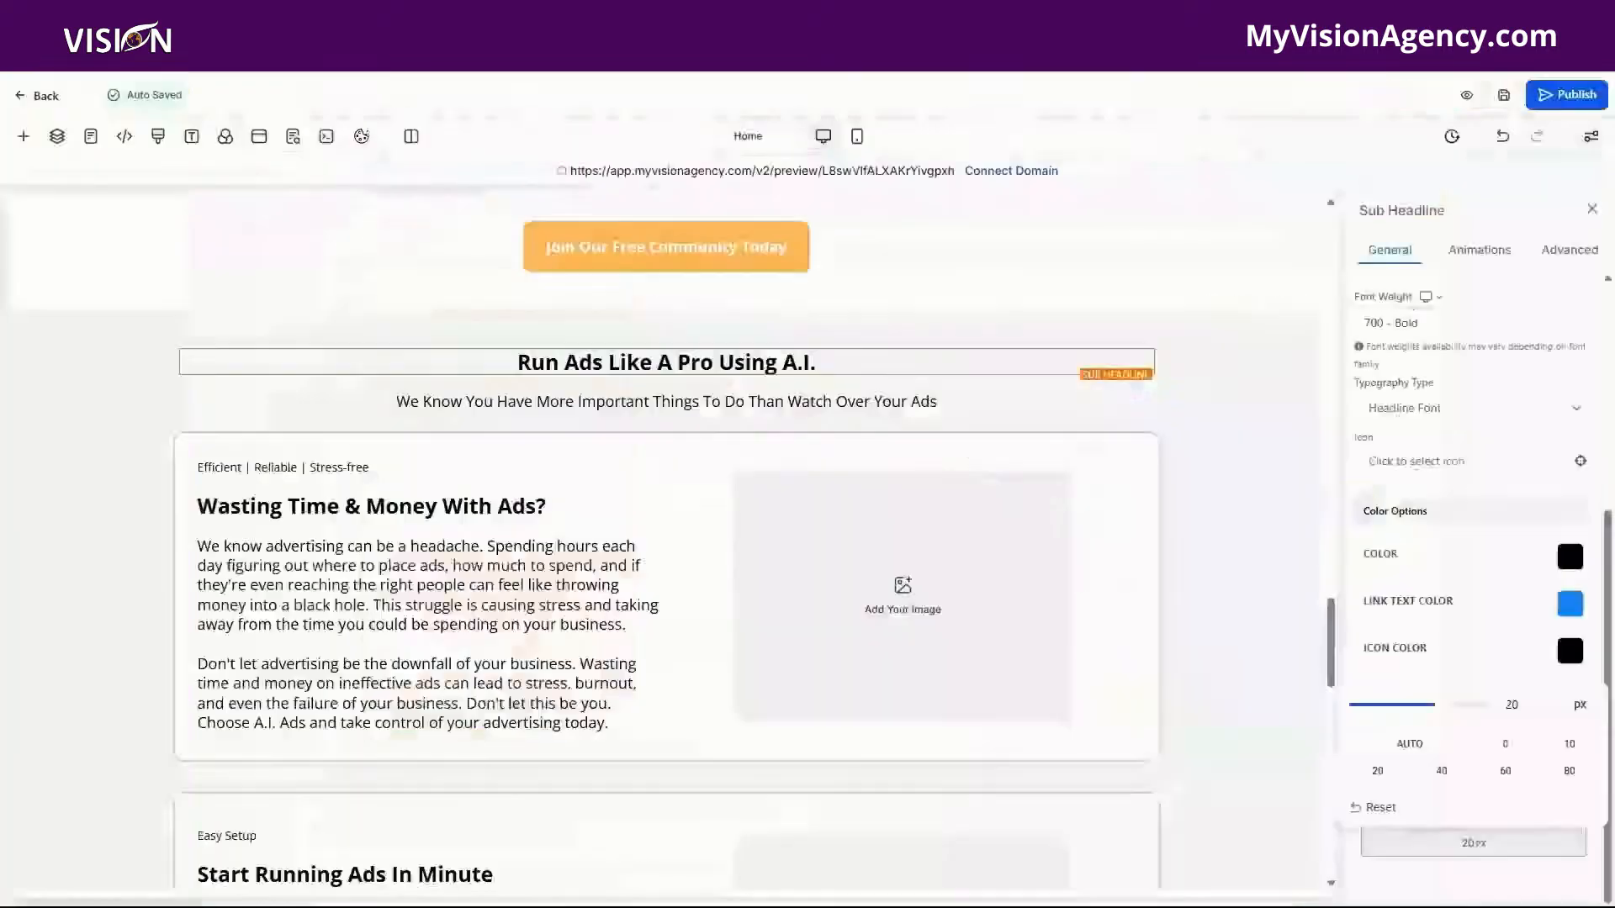
pyautogui.scroll(-4, 324, 497)
pyautogui.scroll(4, 325, 497)
pyautogui.click(389, 385)
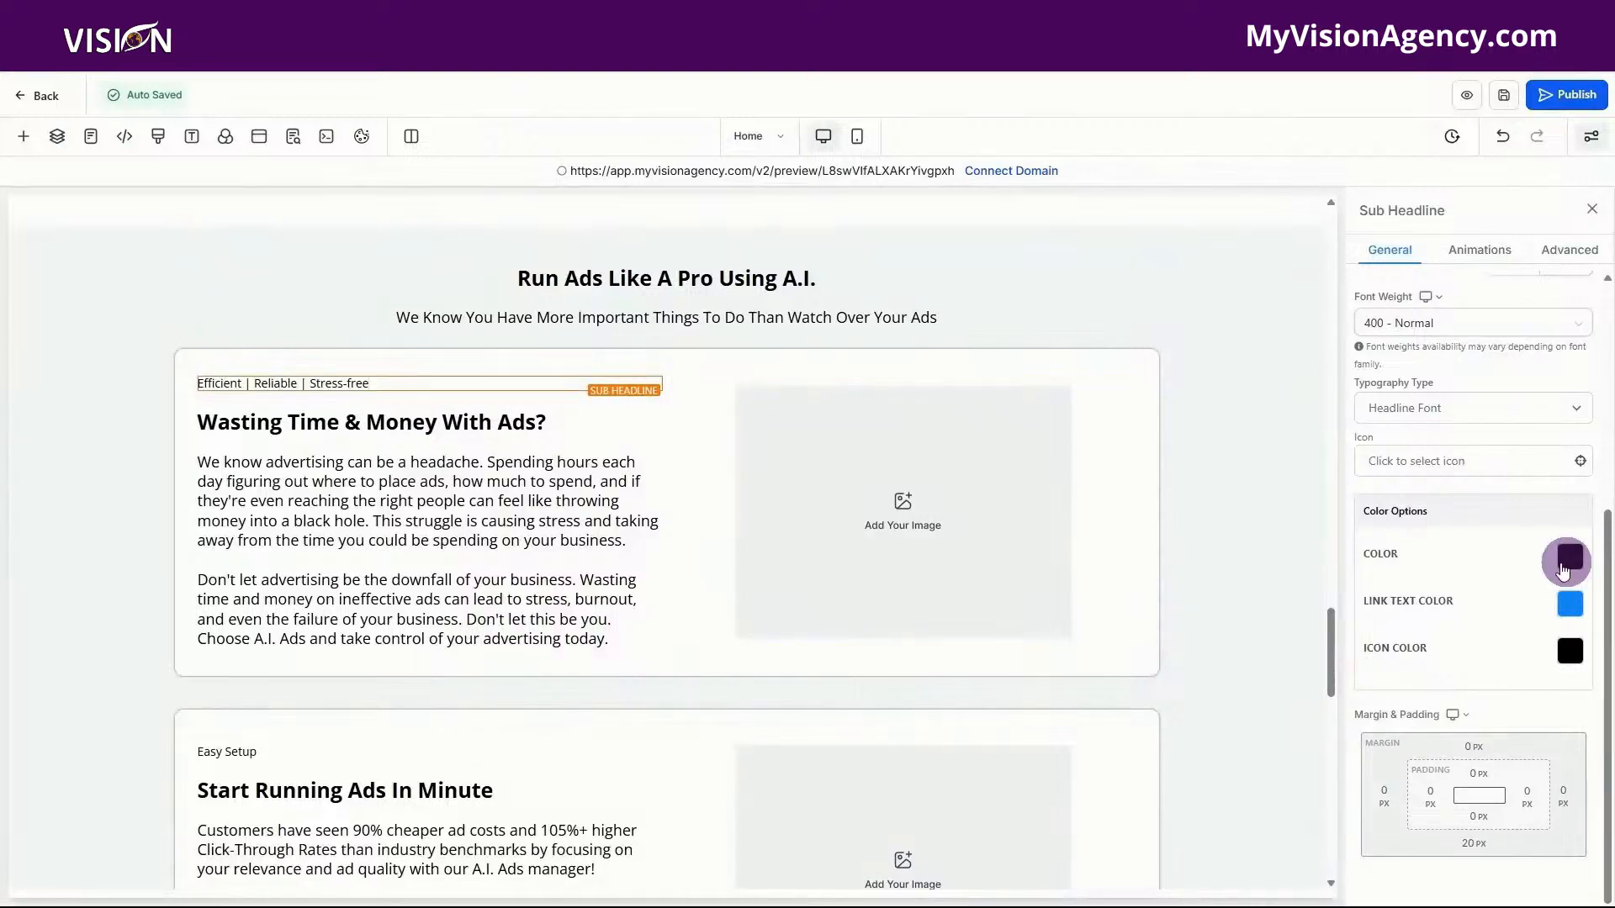
pyautogui.click(1569, 560)
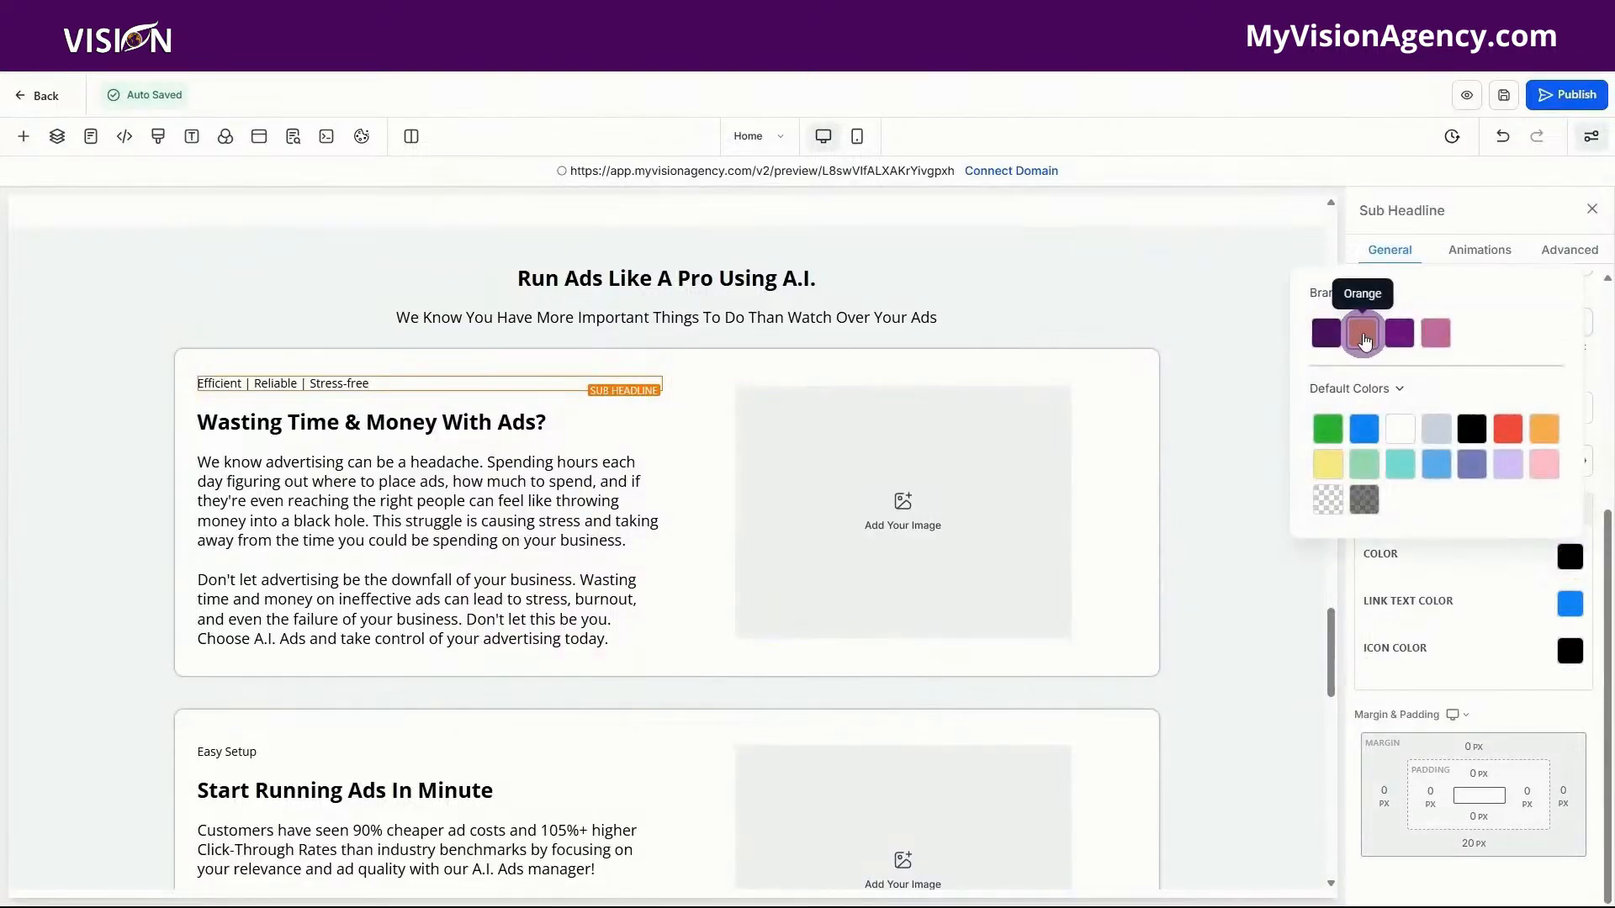
pyautogui.click(1363, 335)
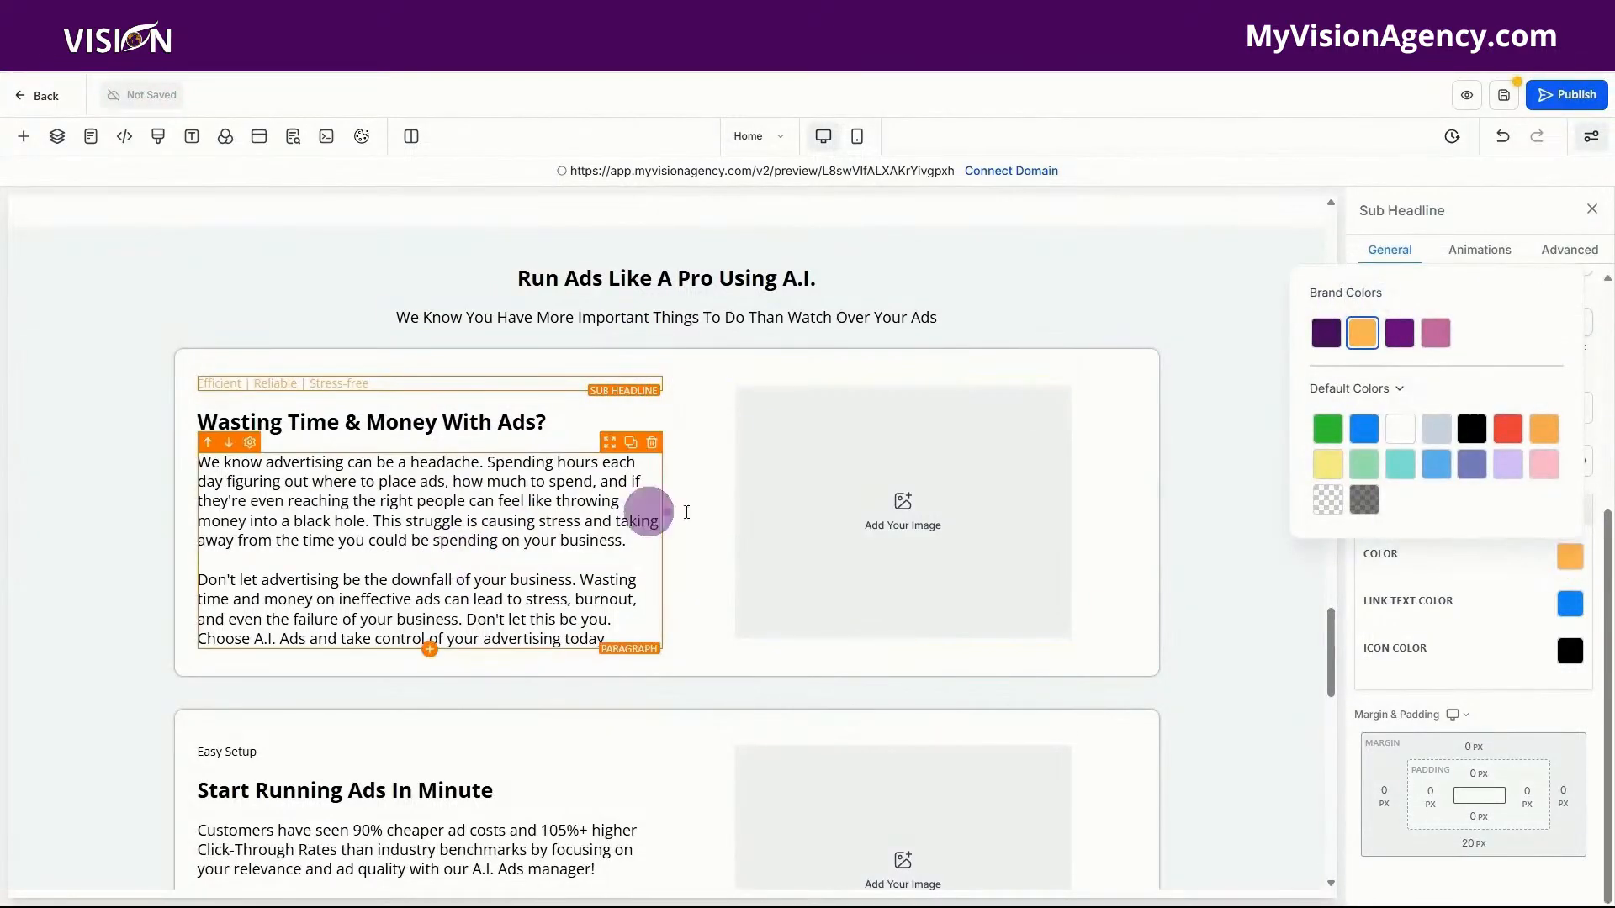
pyautogui.click(1450, 645)
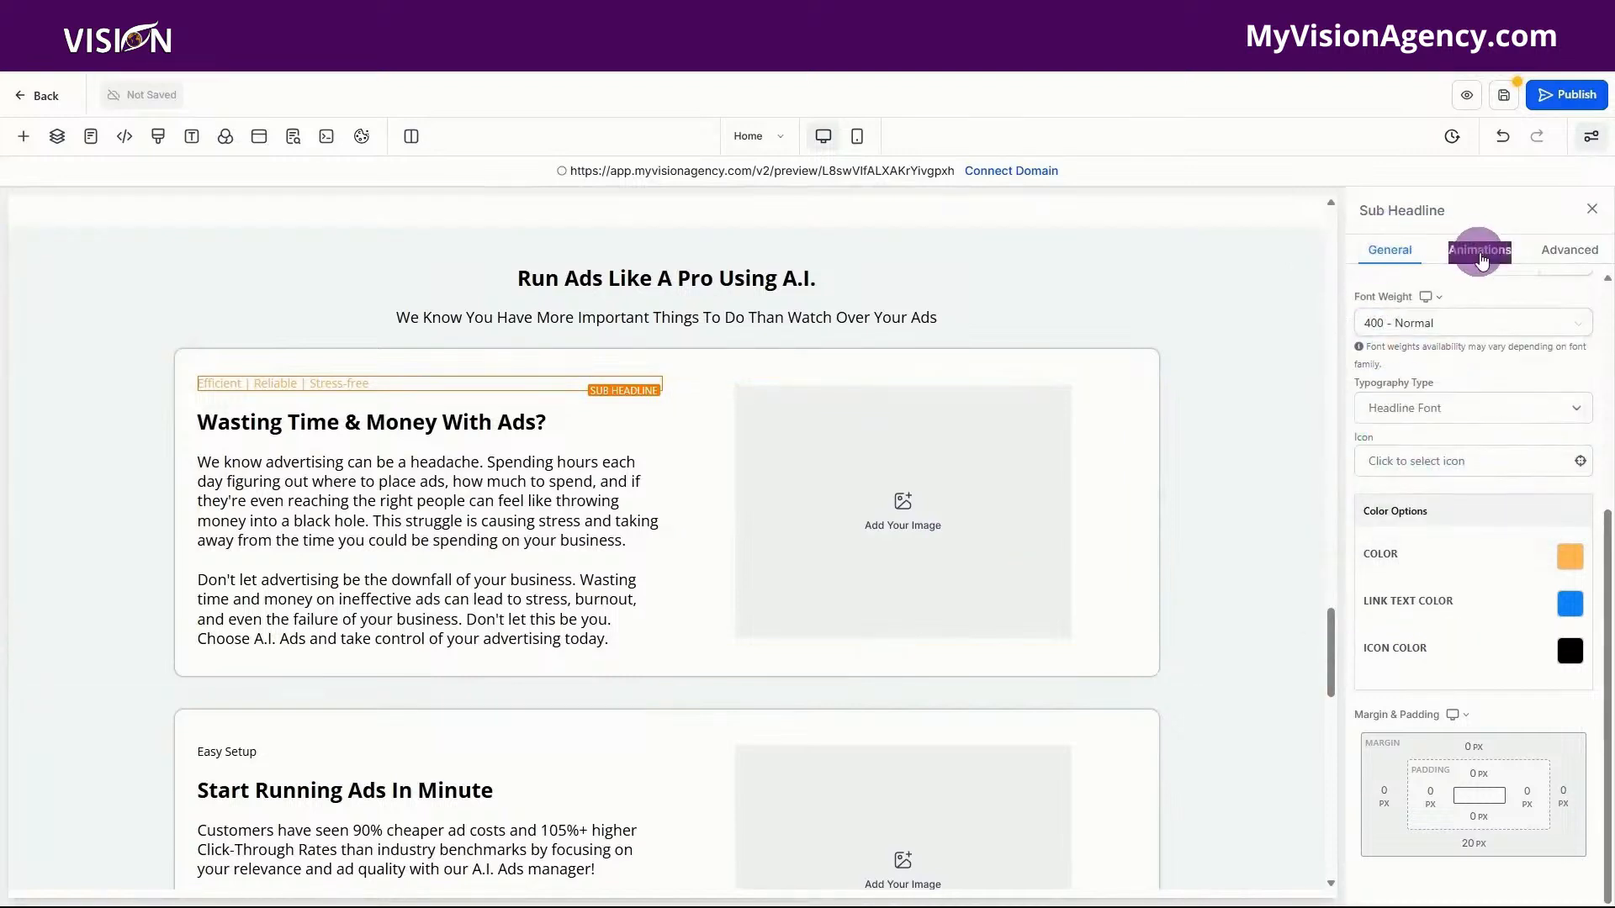
# - Set the font weight of the Efficient | Reliable | Stress-free sub headline to 700 - Bold
pyautogui.scroll(5, 1508, 431)
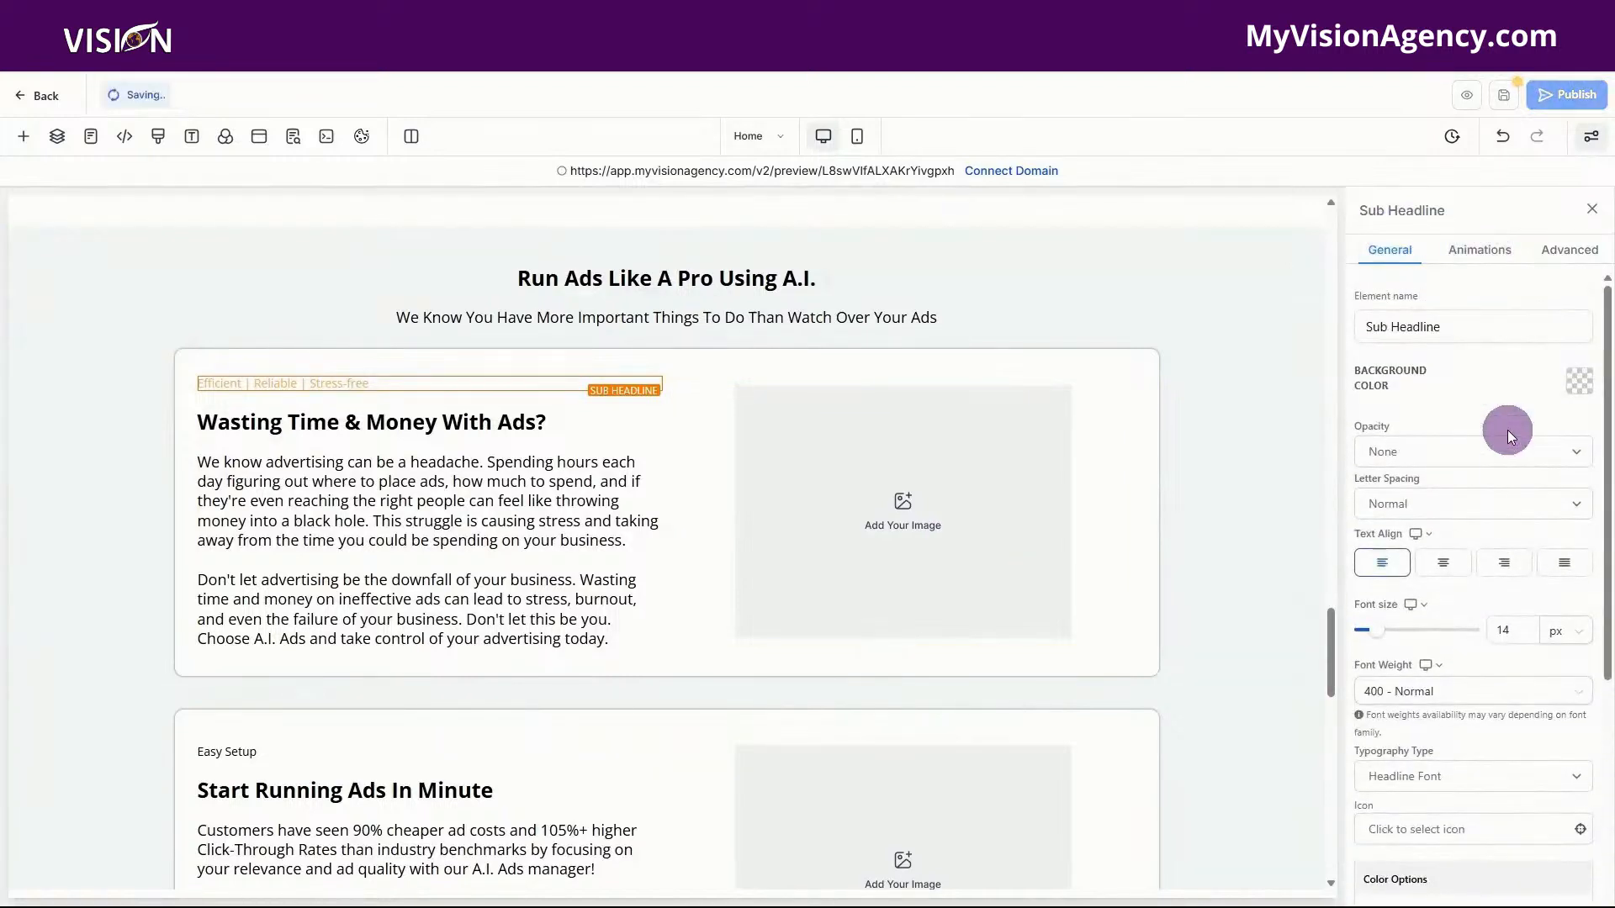
pyautogui.scroll(-2, 1507, 430)
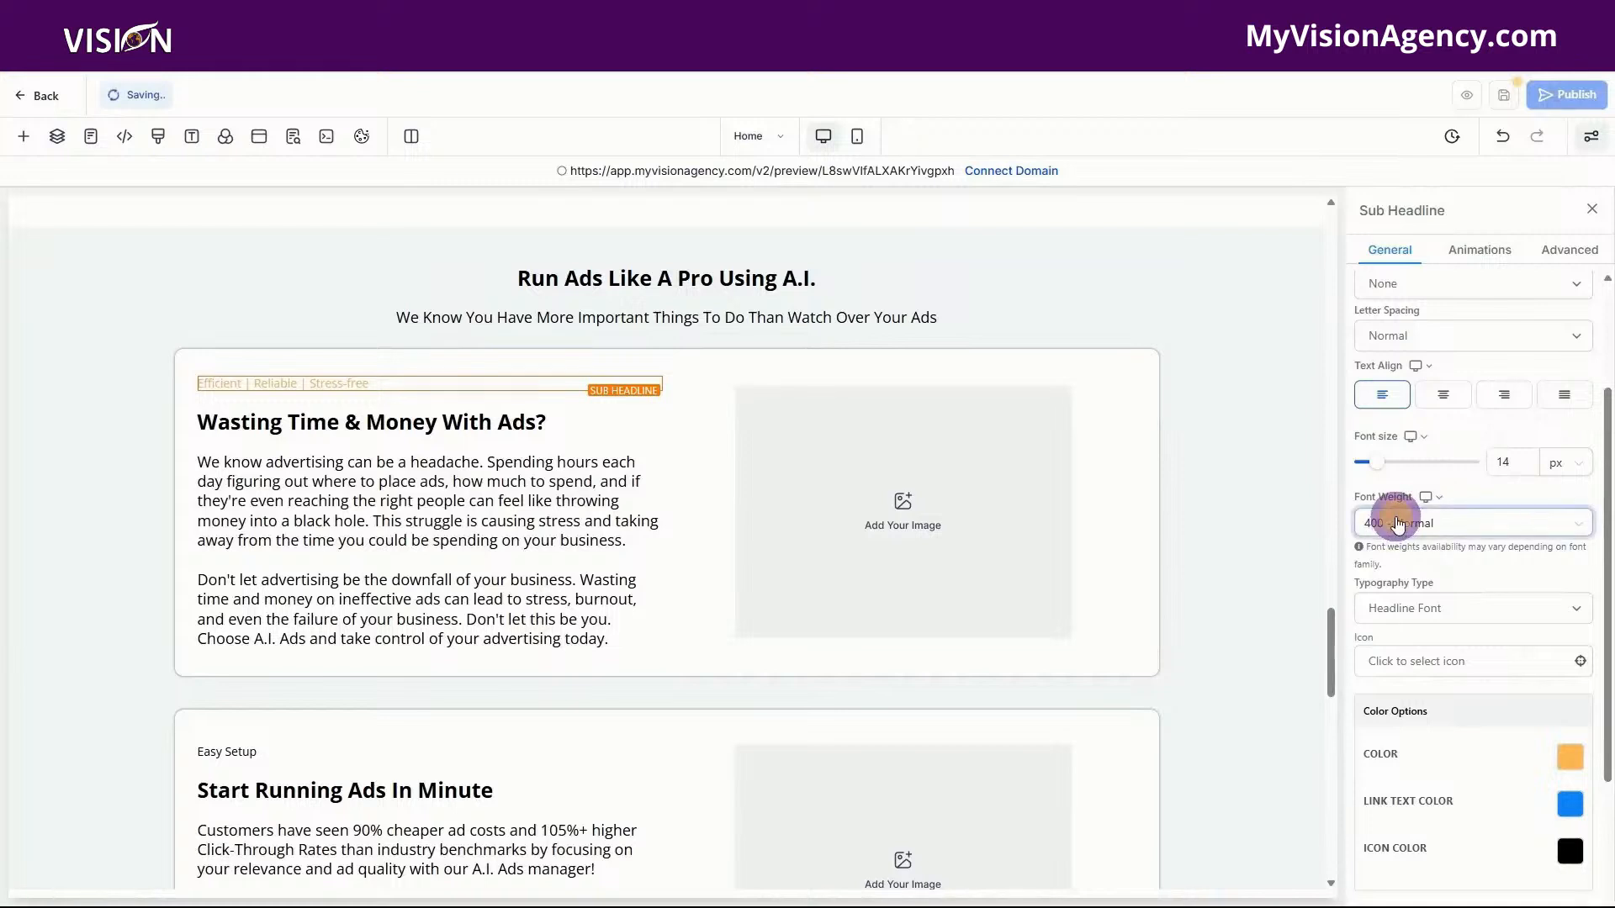
pyautogui.click(1398, 526)
pyautogui.click(1393, 728)
# - Give the Easy Setup sub headline the Orange brand color and a font weight of 700 - Bold
pyautogui.scroll(-3, 844, 613)
pyautogui.click(288, 500)
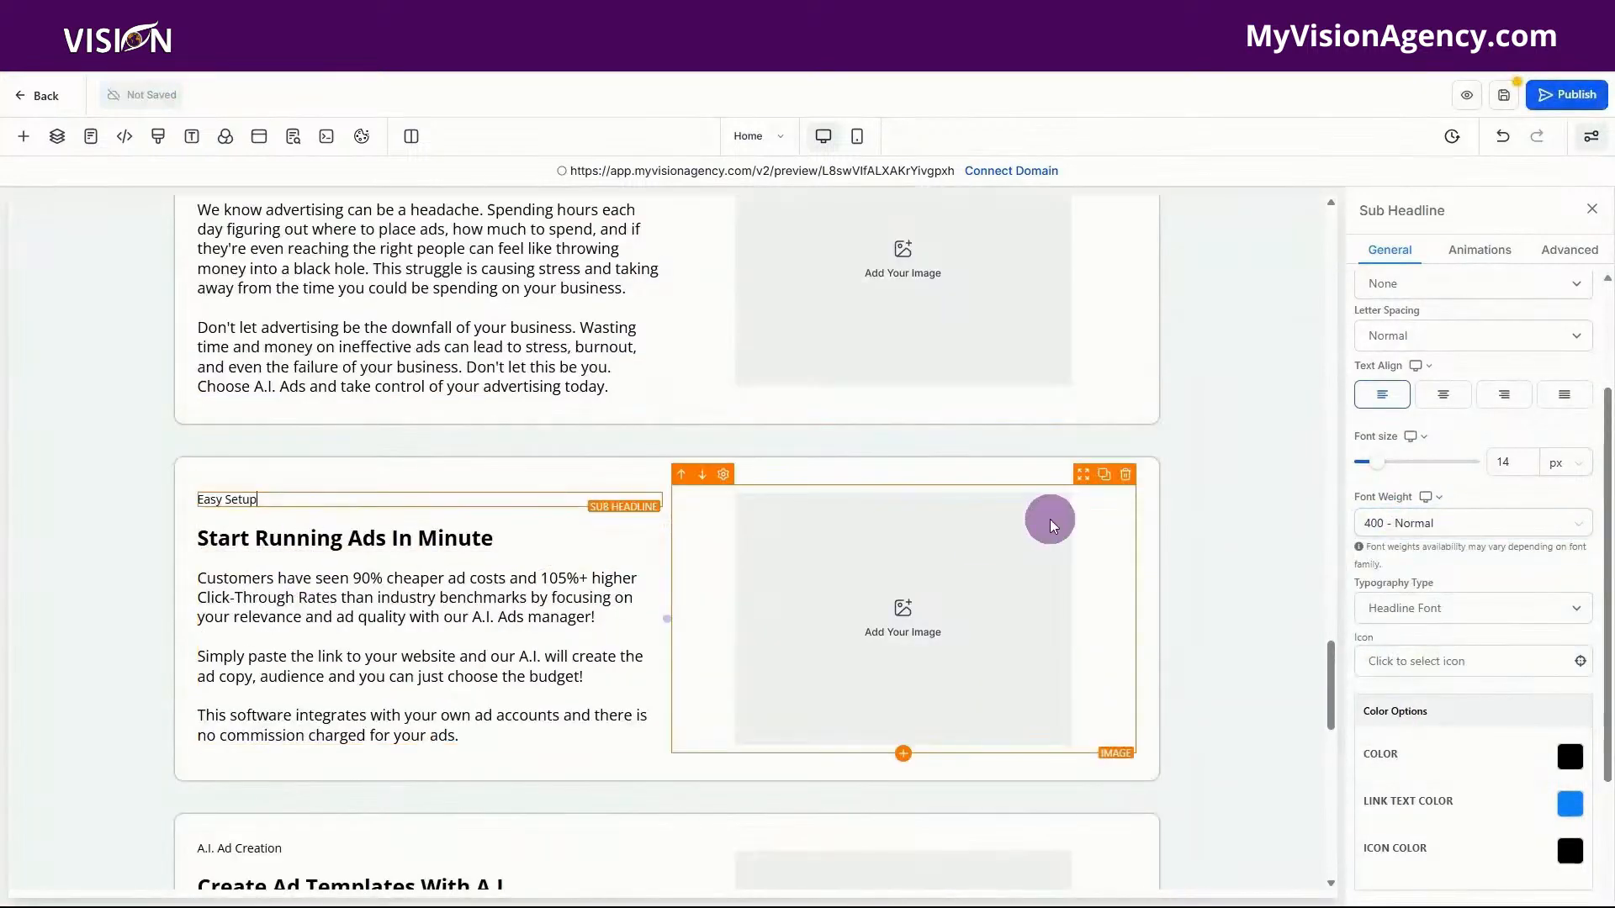
pyautogui.click(1569, 757)
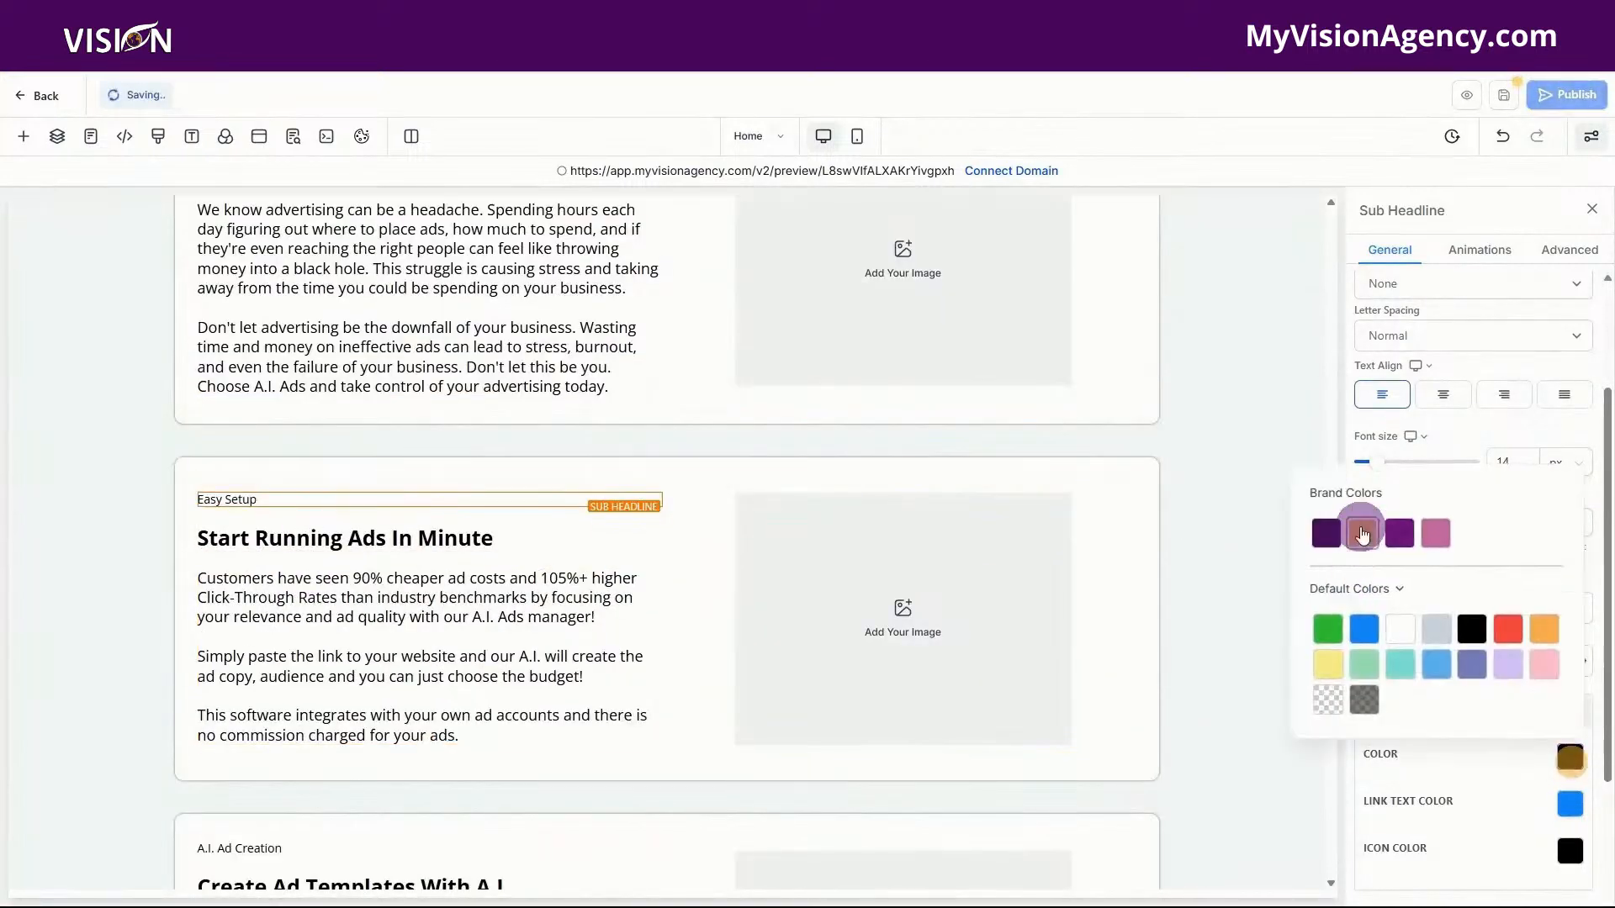
pyautogui.click(1363, 534)
pyautogui.click(1464, 365)
pyautogui.click(1431, 523)
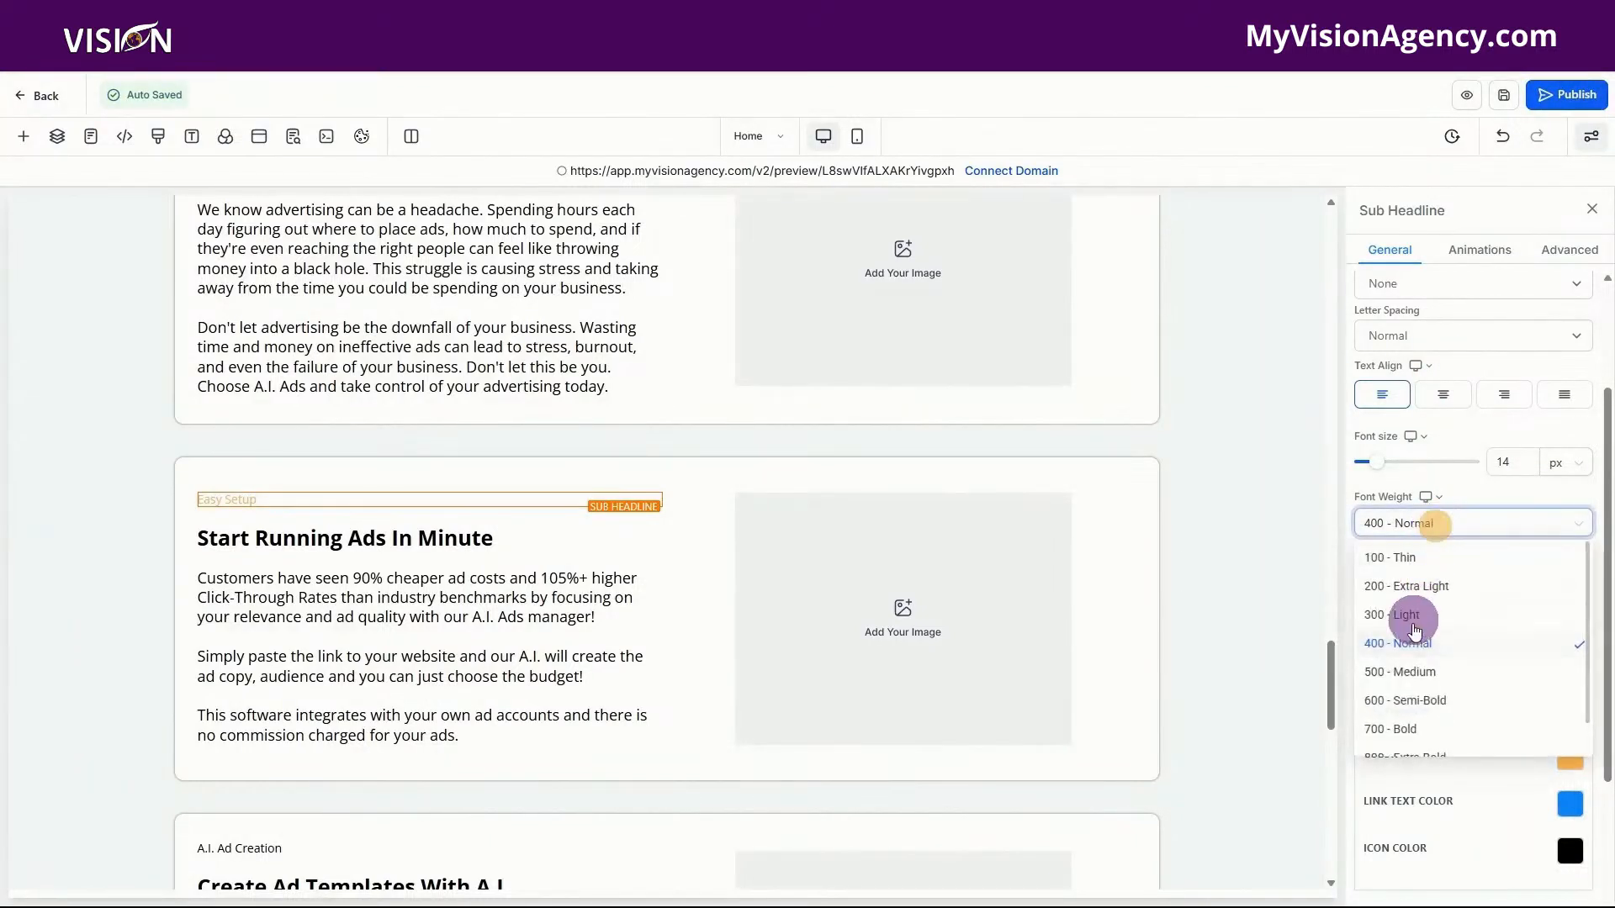
pyautogui.click(1388, 730)
# - Give the A.I. Ad Creation sub headline the Orange brand color and a font weight of 700 - Bold
pyautogui.scroll(-3, 673, 566)
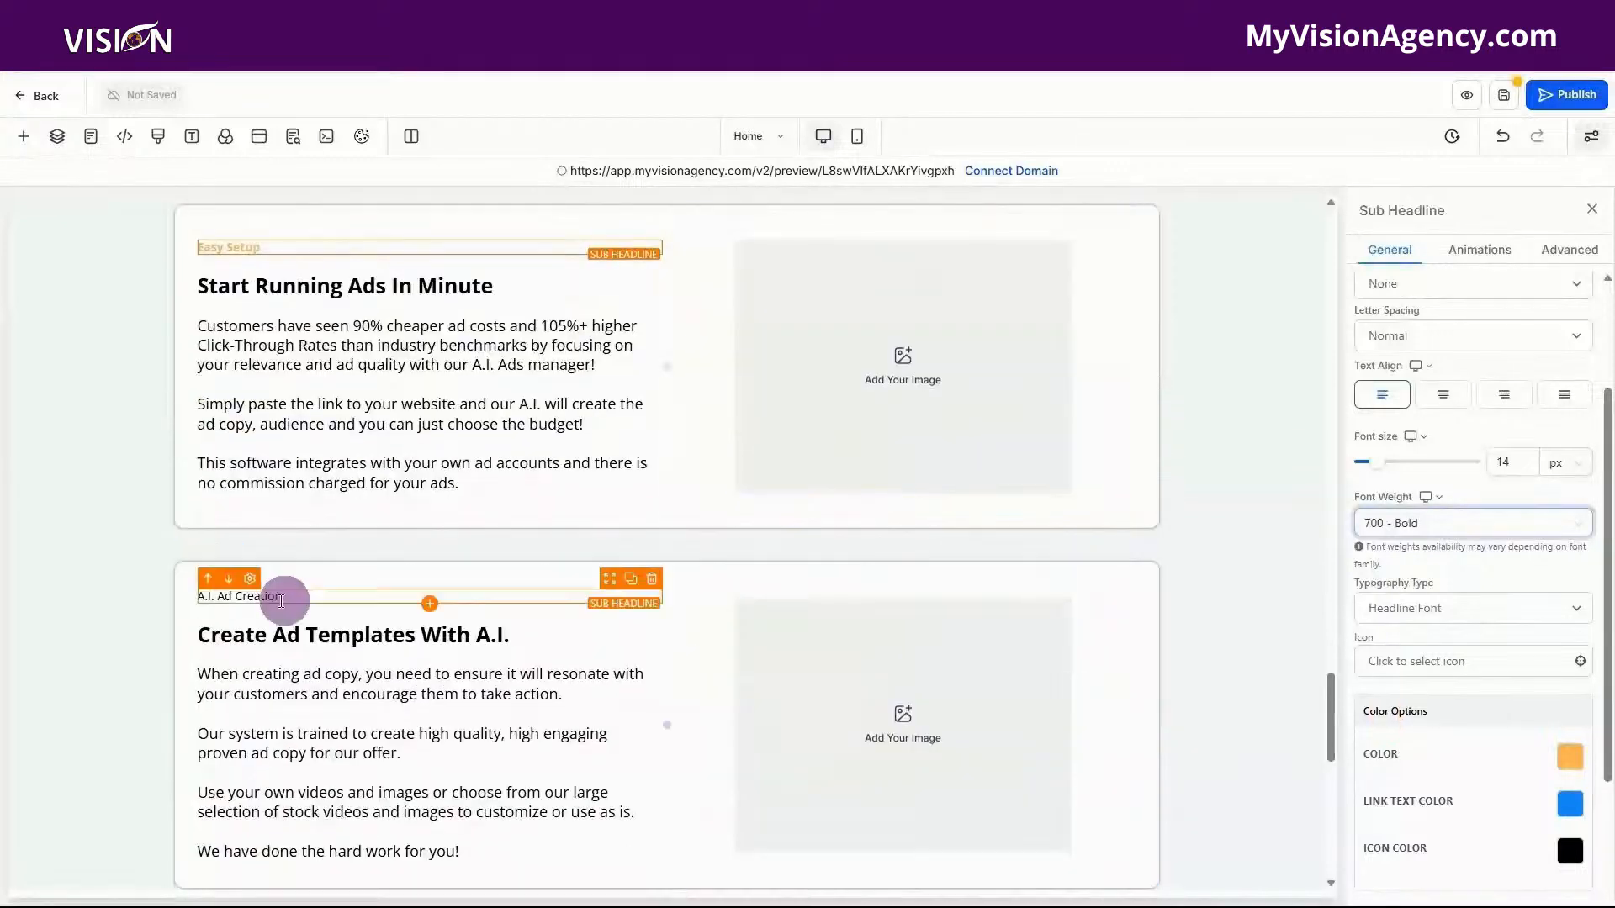
pyautogui.click(300, 594)
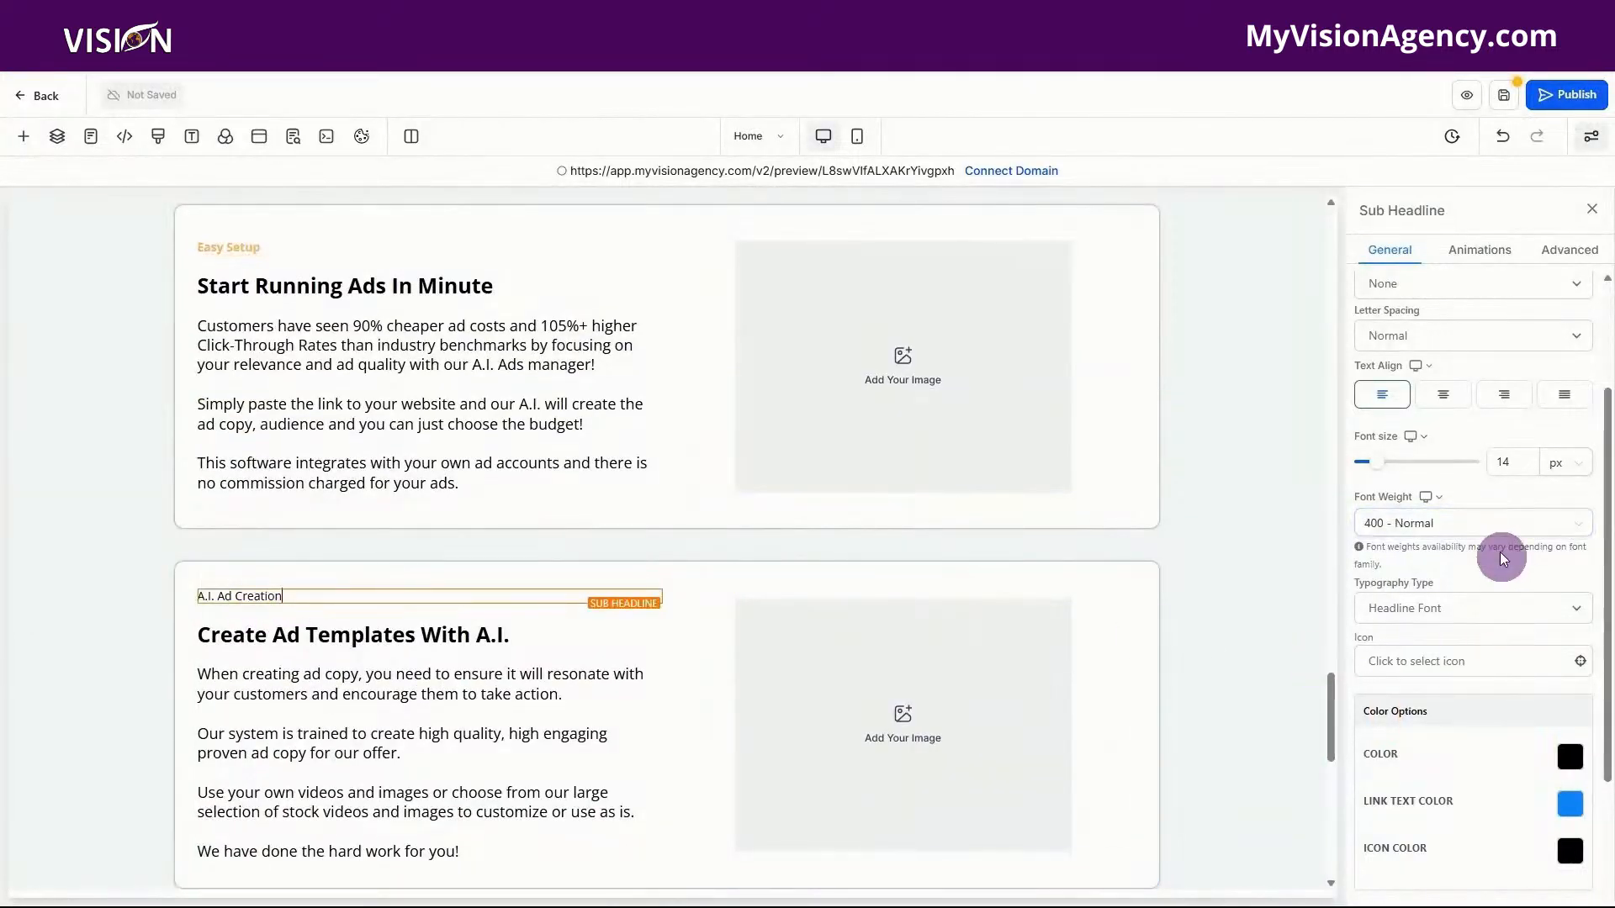
pyautogui.click(1567, 761)
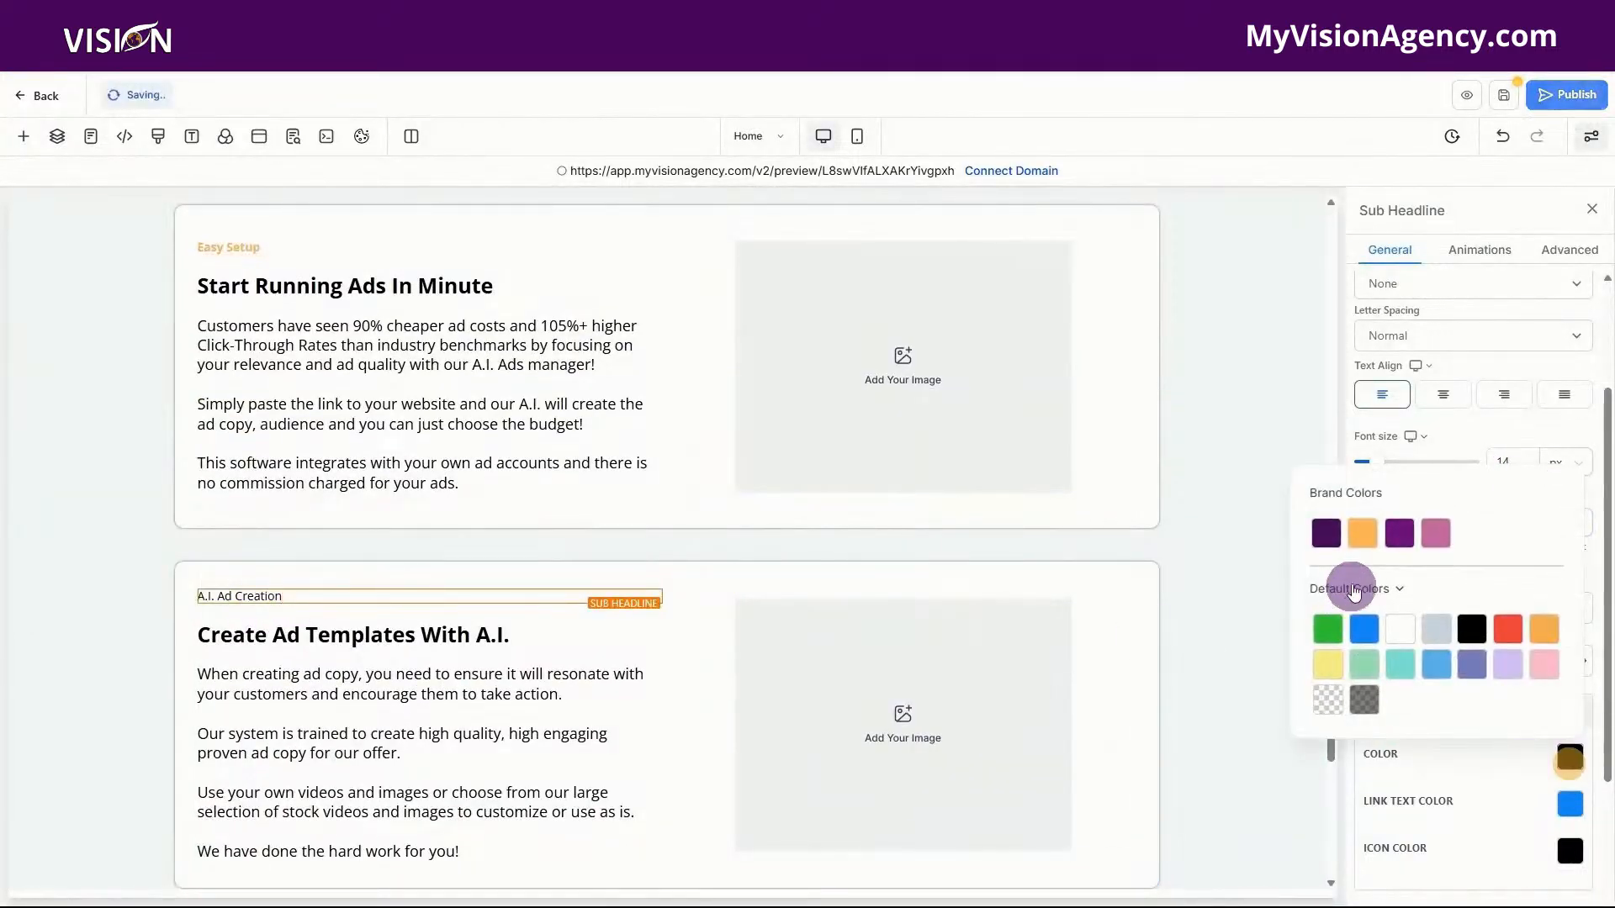
pyautogui.click(1363, 533)
pyautogui.click(1472, 429)
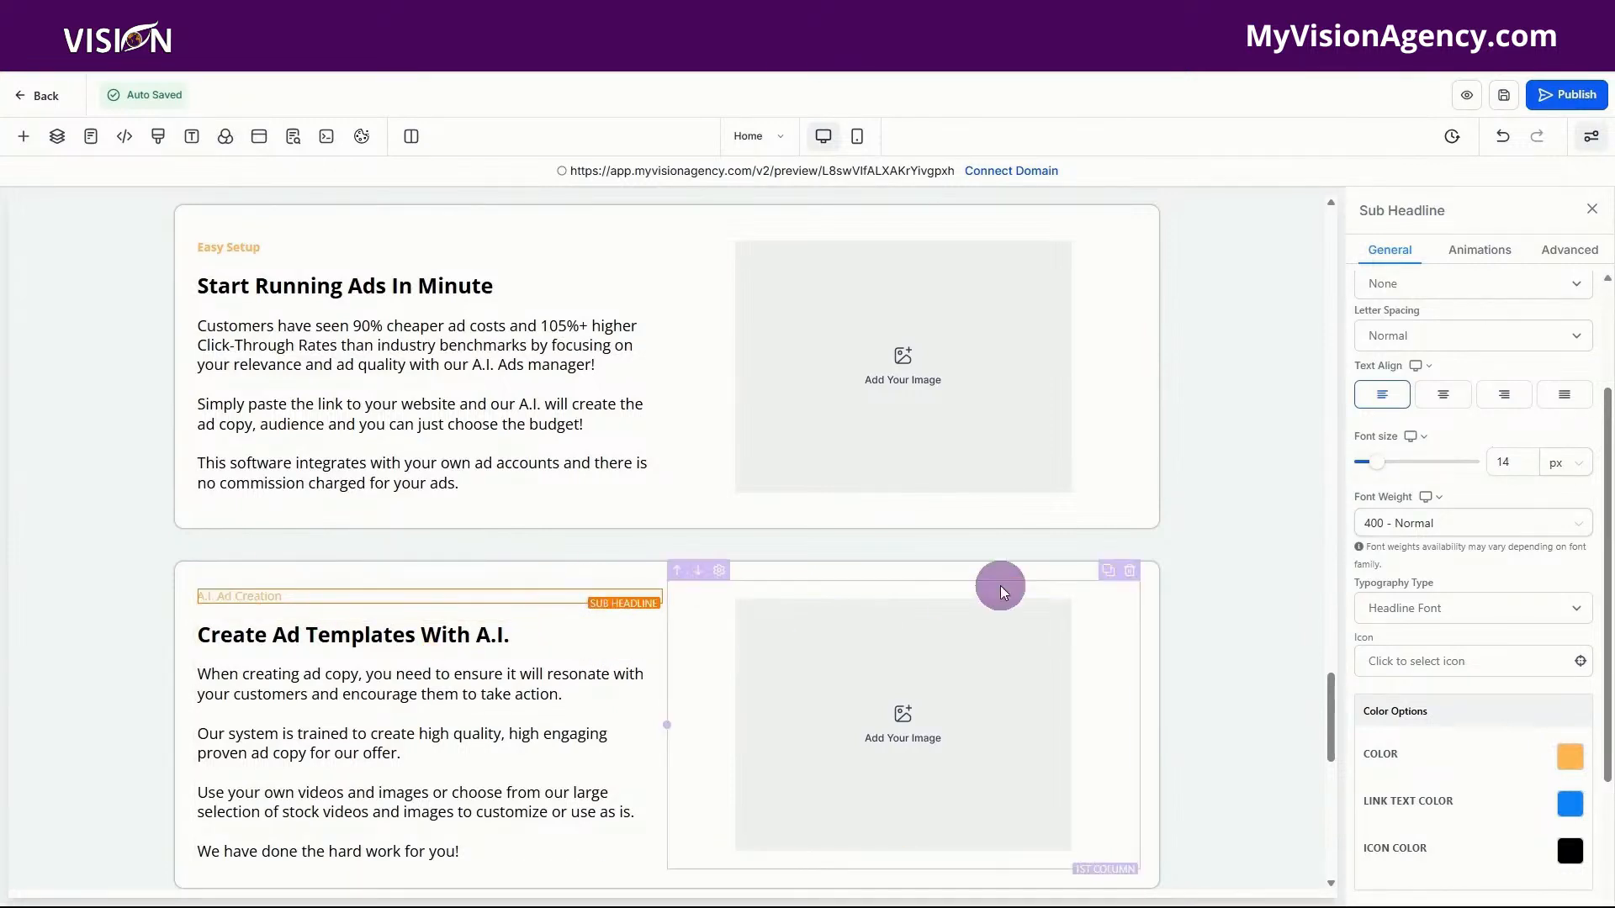
pyautogui.click(1413, 521)
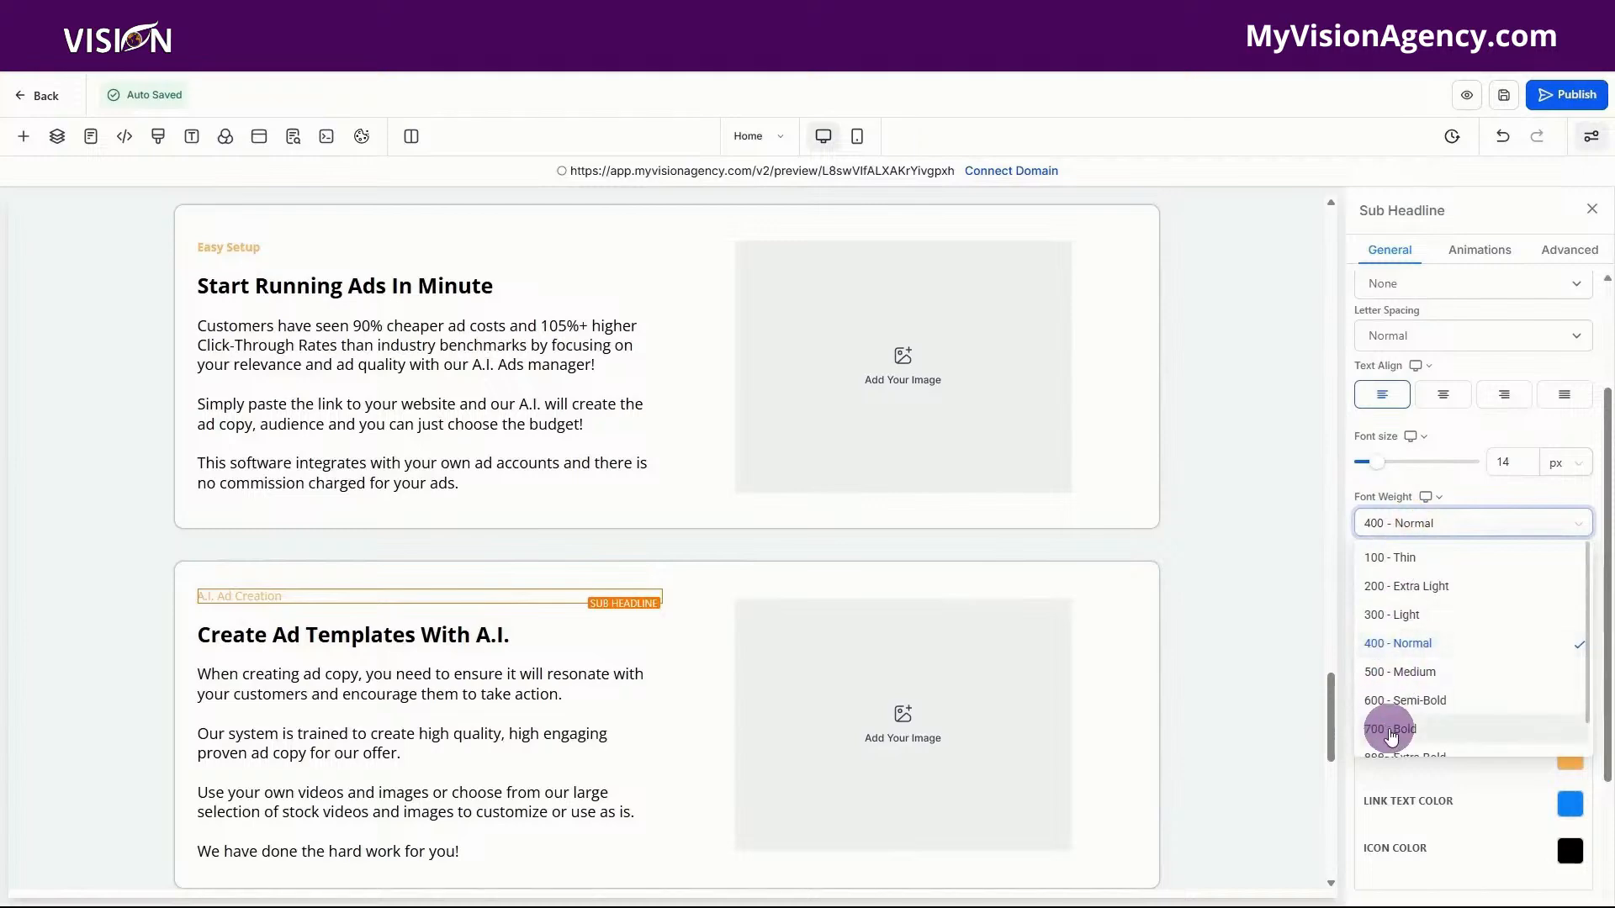
pyautogui.click(1391, 730)
# - Check the original page's label styling and set the Efficient | Reliable | Stress-free sub headline's font size to 16 px
pyautogui.scroll(6, 1114, 685)
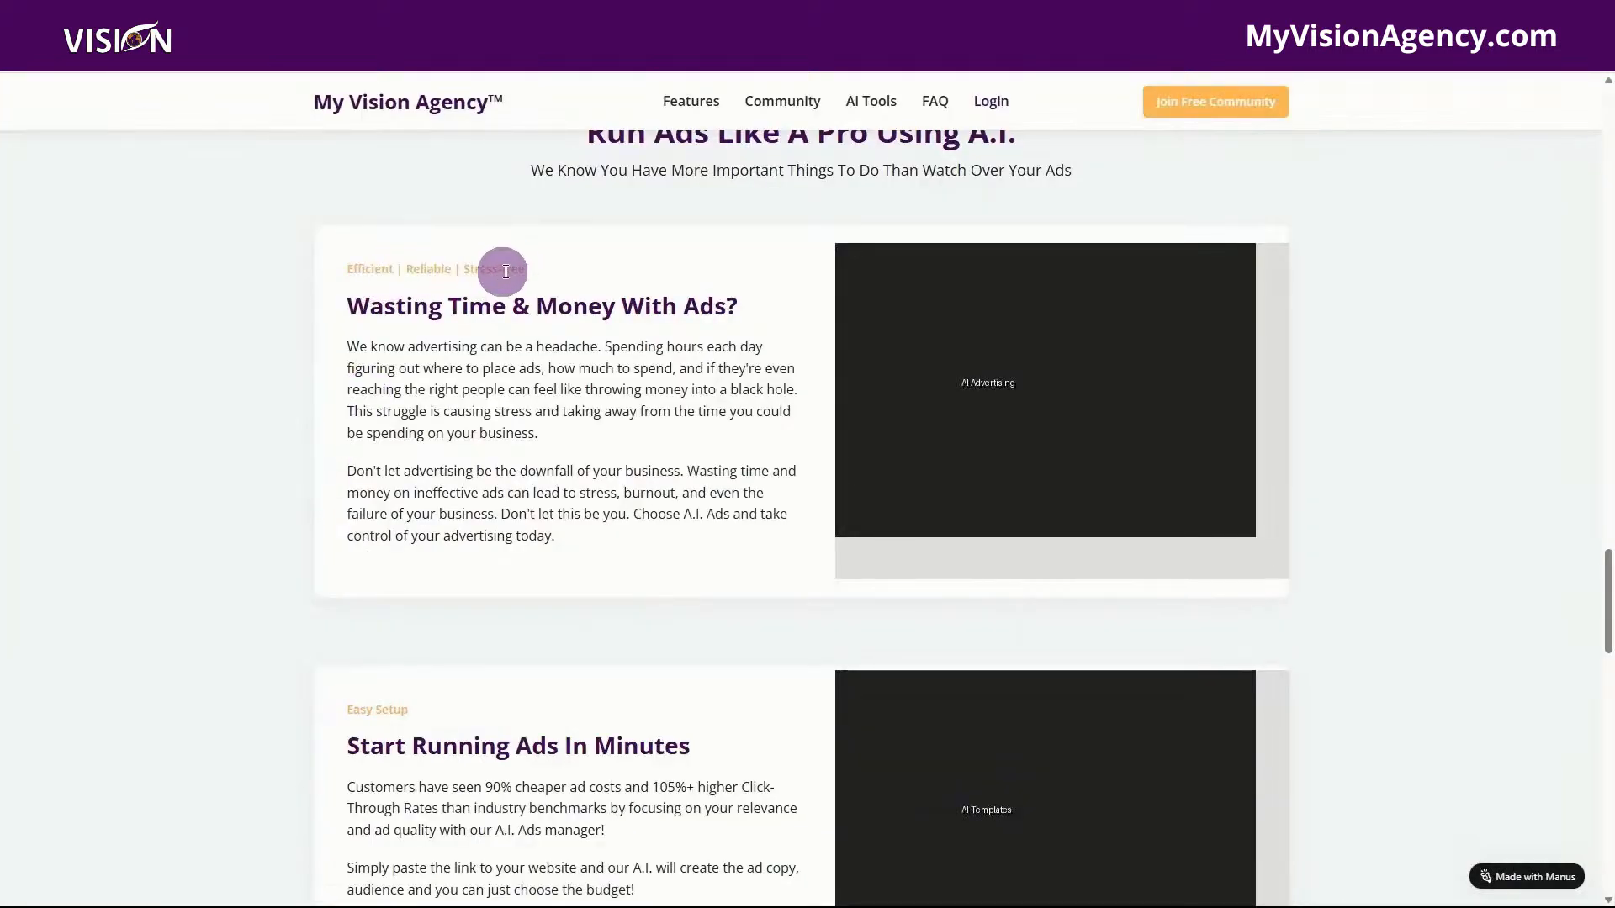
pyautogui.moveTo(524, 268); pyautogui.dragTo(325, 275)
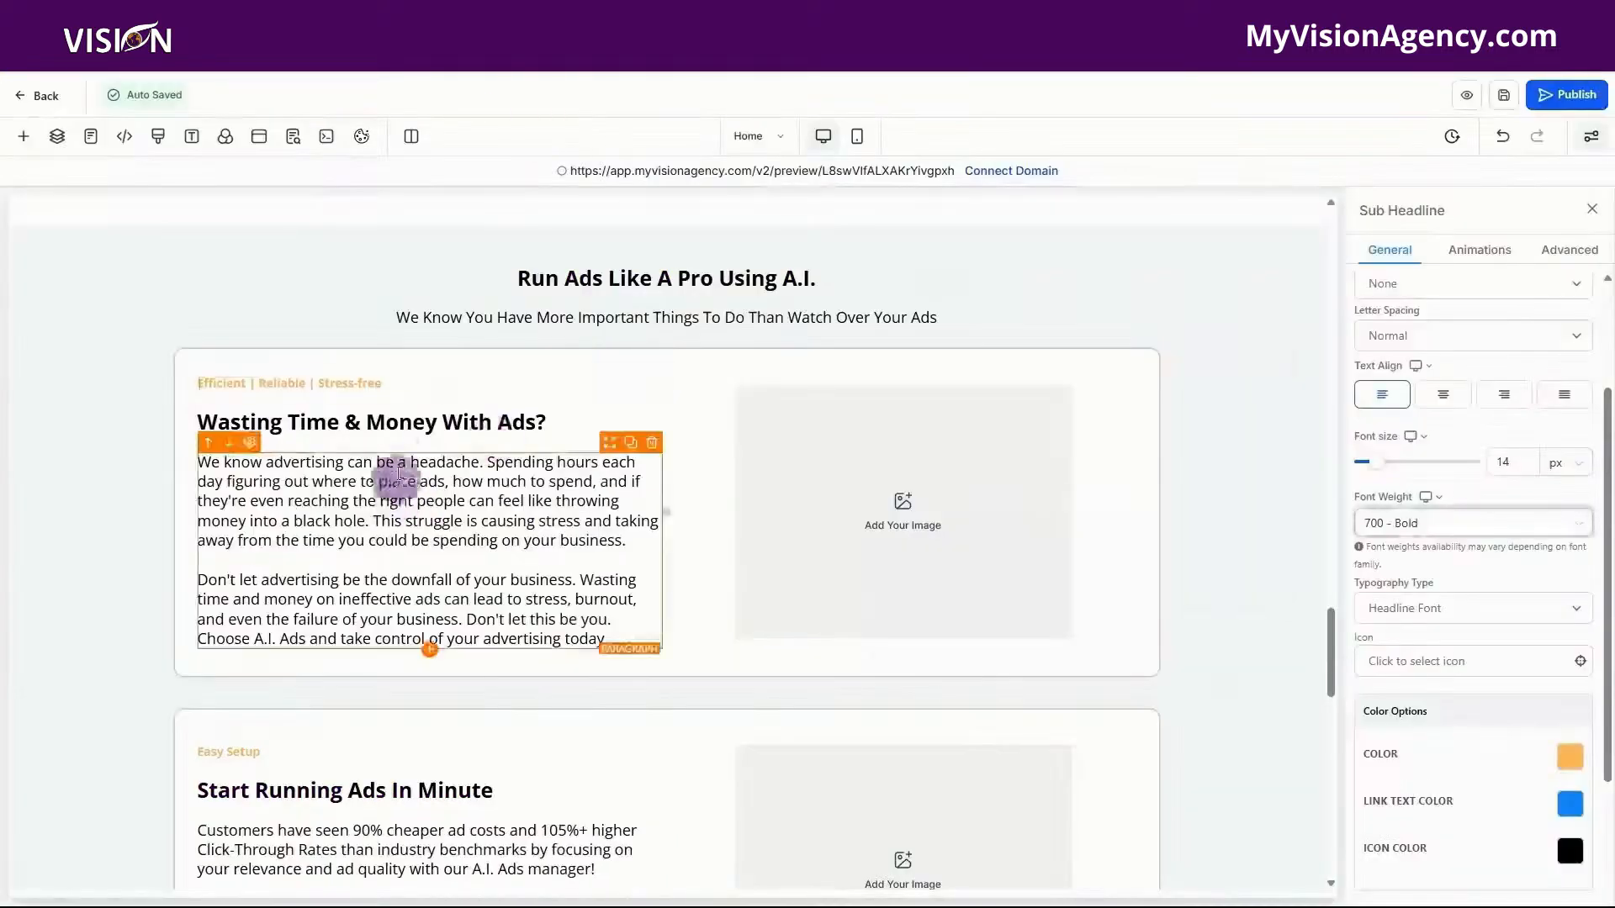
pyautogui.click(390, 383)
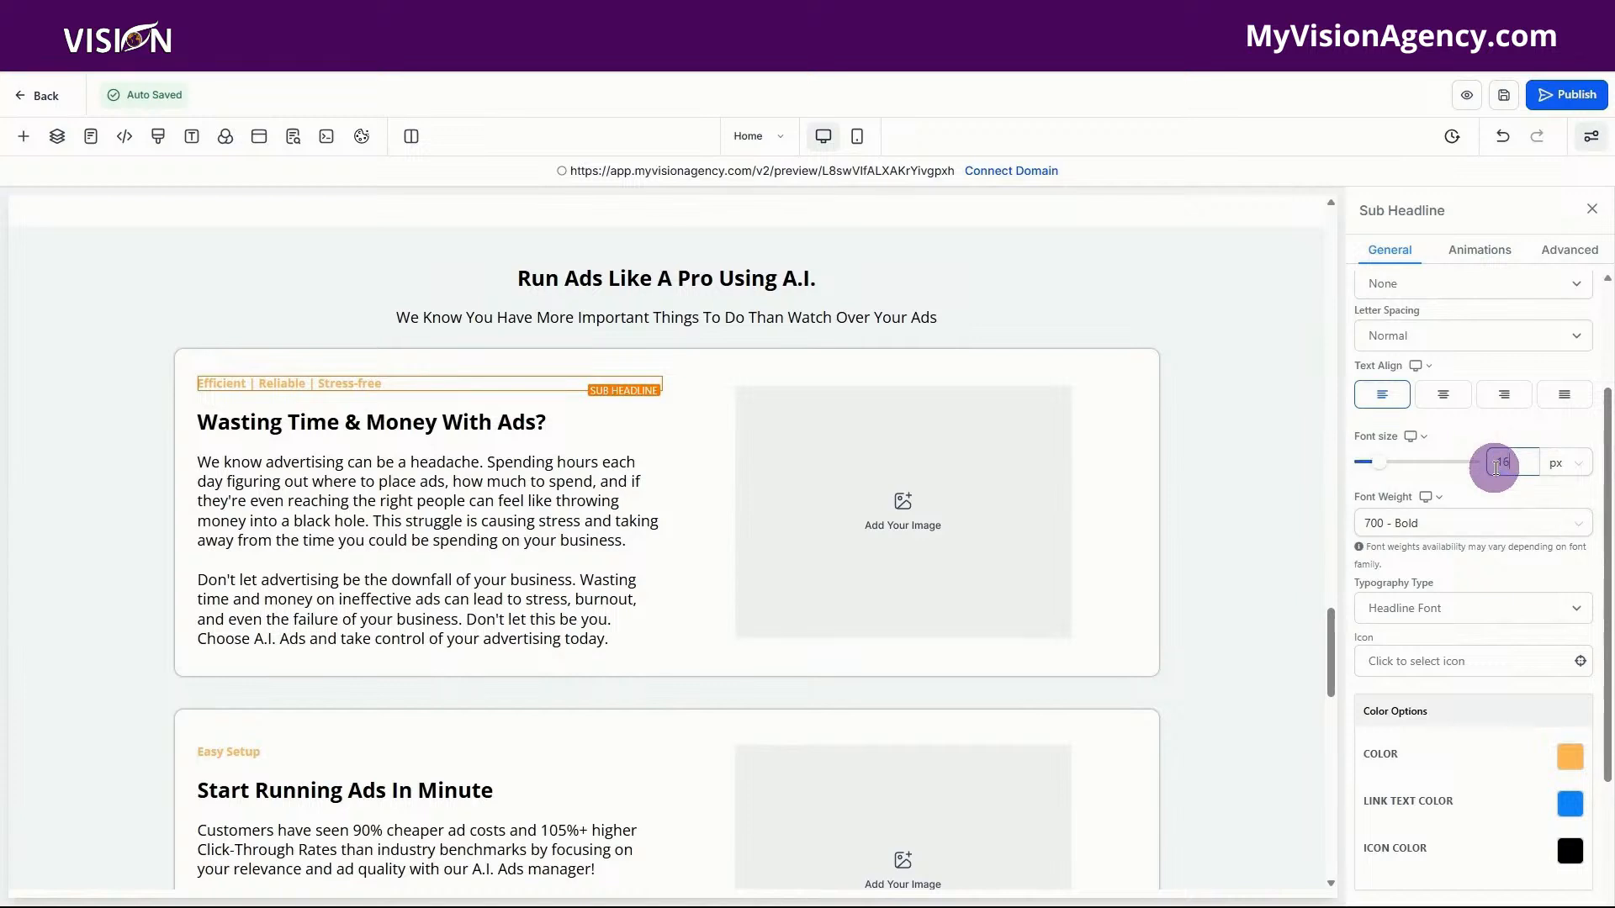
pyautogui.write('16')
pyautogui.moveTo(1515, 461); pyautogui.dragTo(1465, 471)
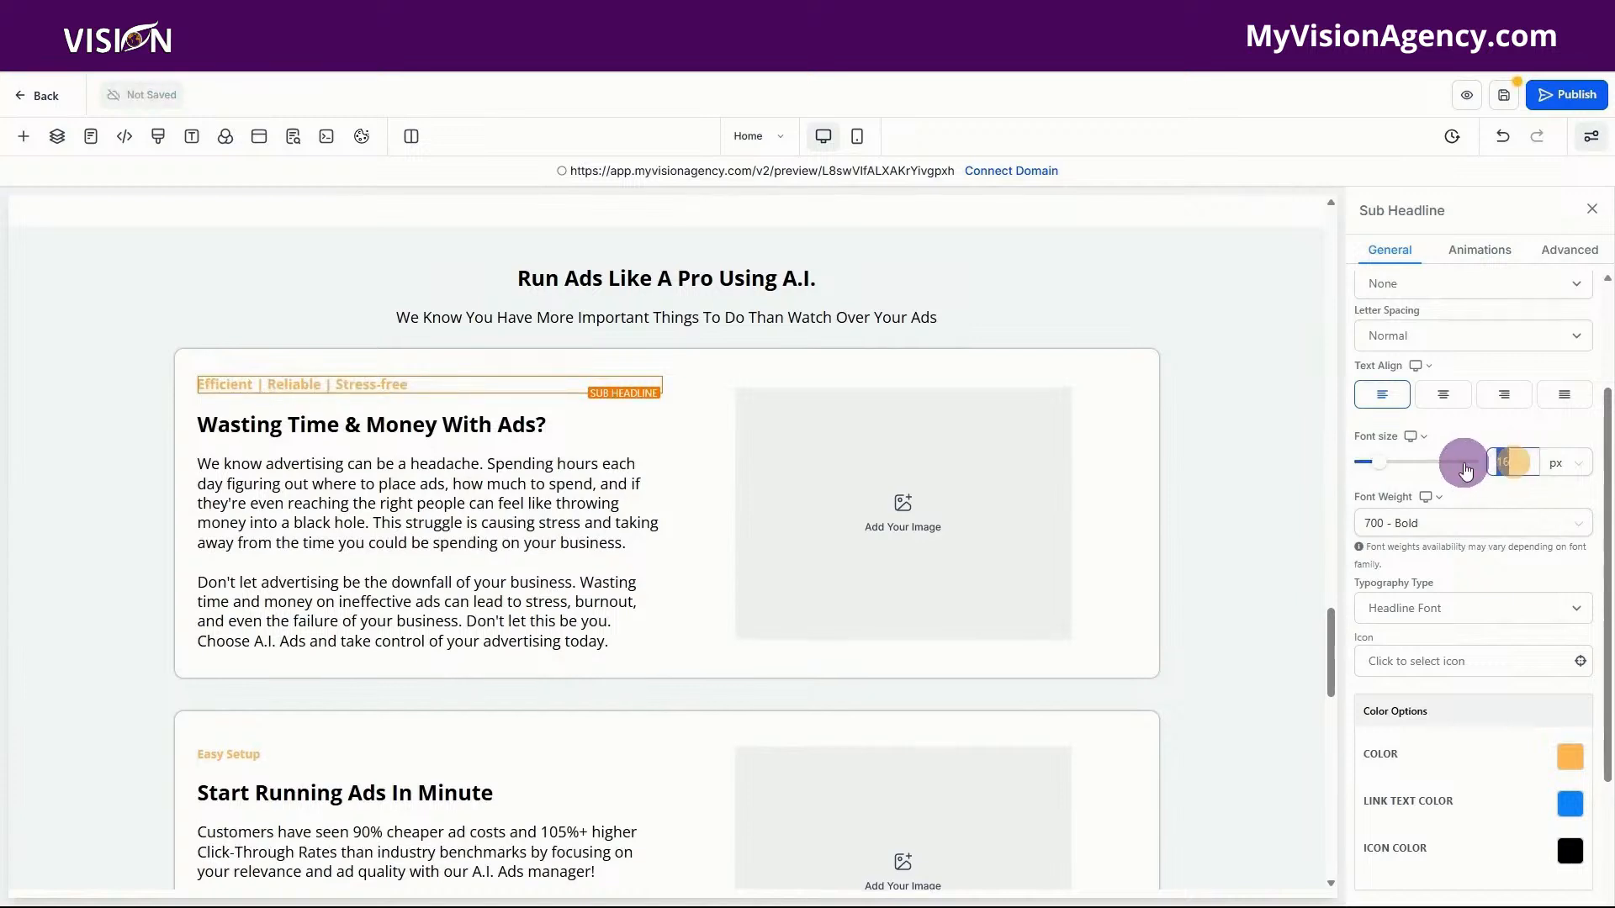
# - Set the Easy Setup sub headline's font size to 16 px
pyautogui.click(303, 753)
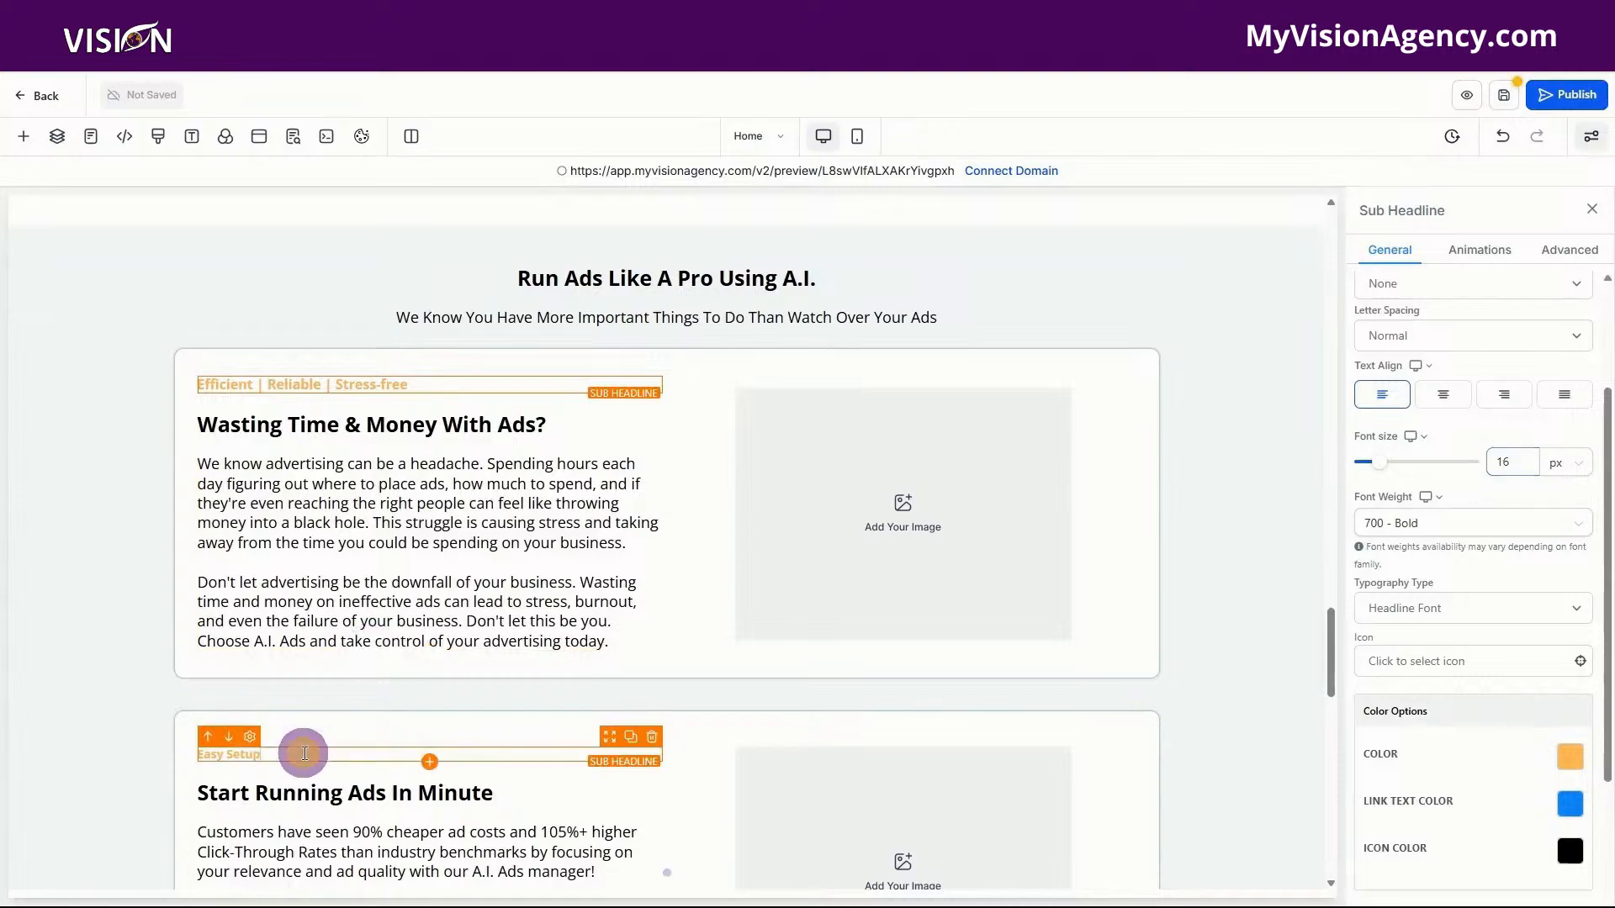
pyautogui.moveTo(1526, 462); pyautogui.dragTo(1478, 466)
pyautogui.write('16')
# - Change the A.I. Ad Creation sub headline's font size to match the other orange card labels
pyautogui.scroll(-5, 1013, 522)
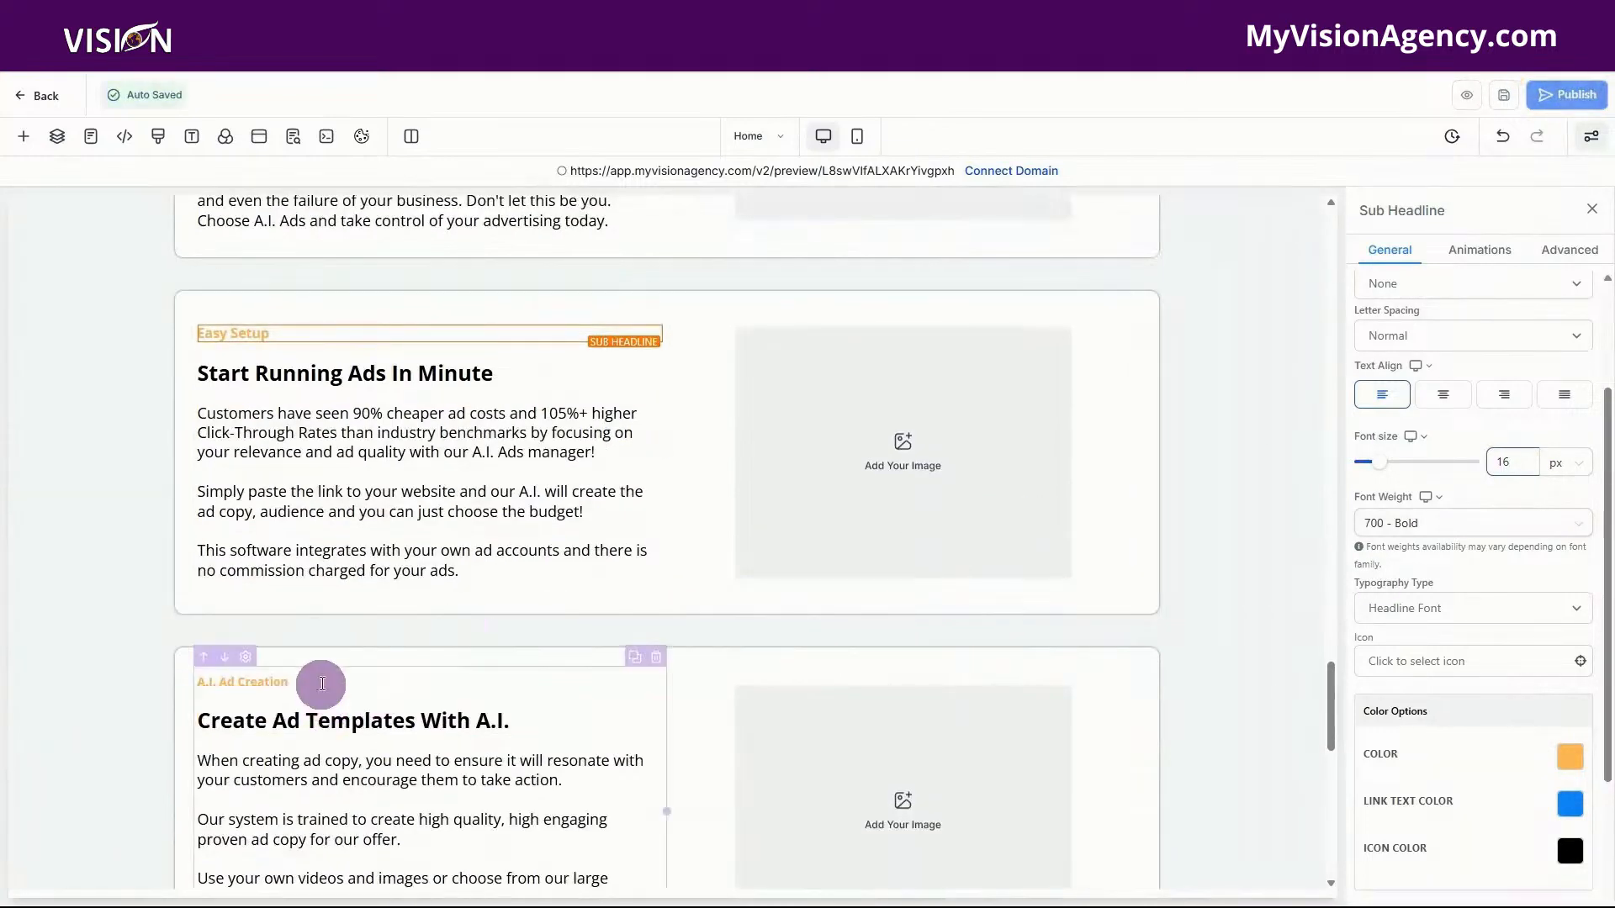
pyautogui.click(322, 684)
pyautogui.click(1519, 465)
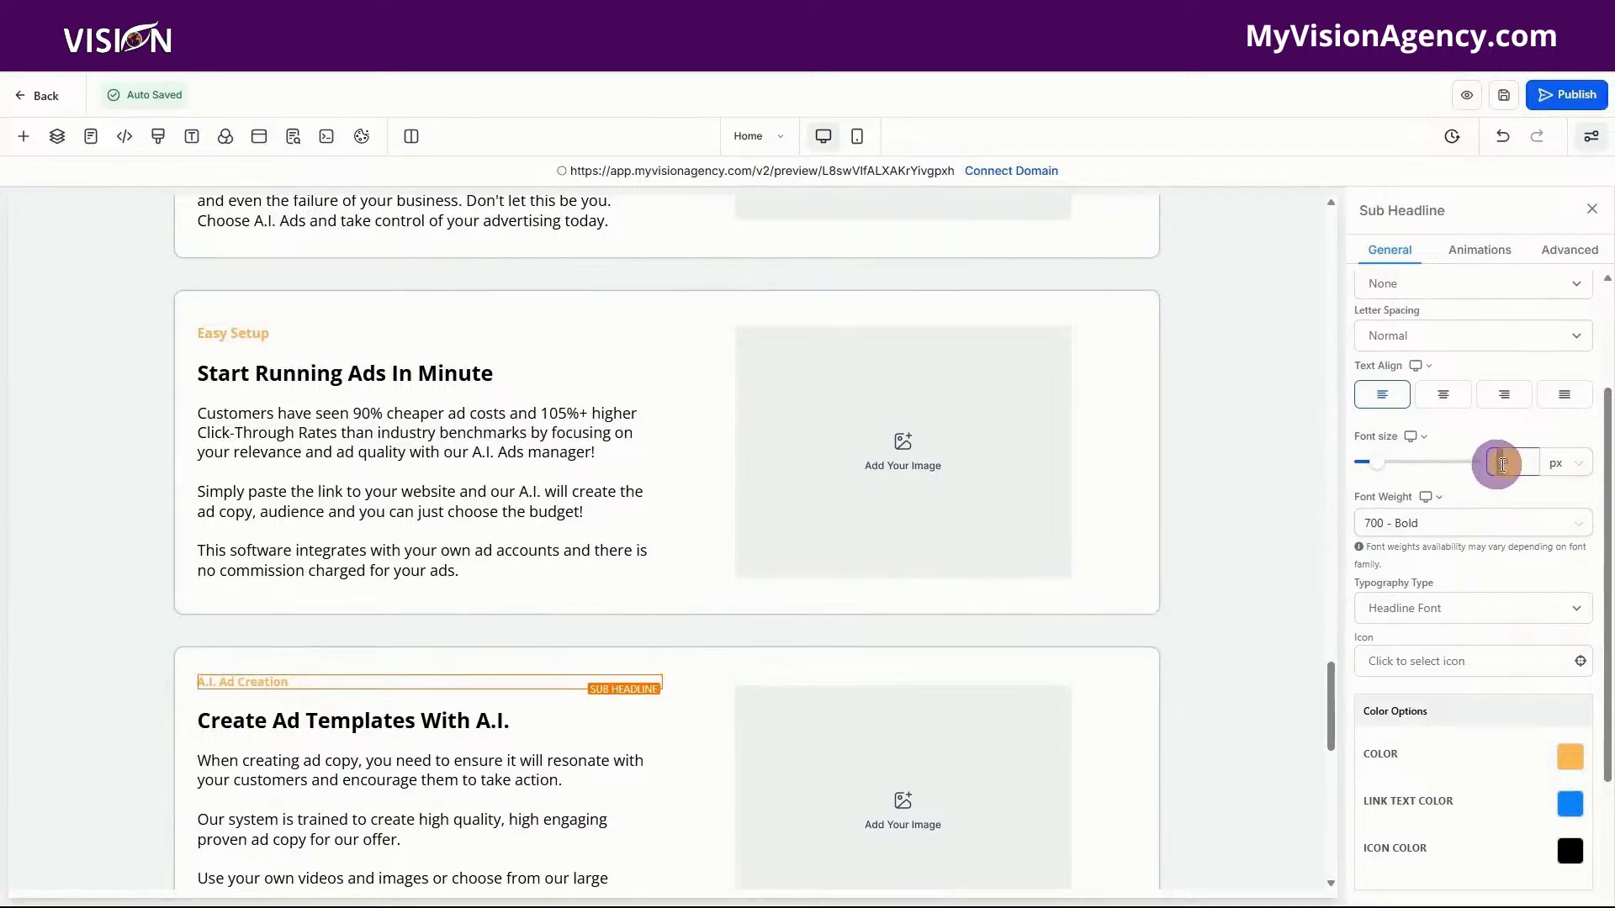
pyautogui.moveTo(1517, 464); pyautogui.dragTo(1487, 470)
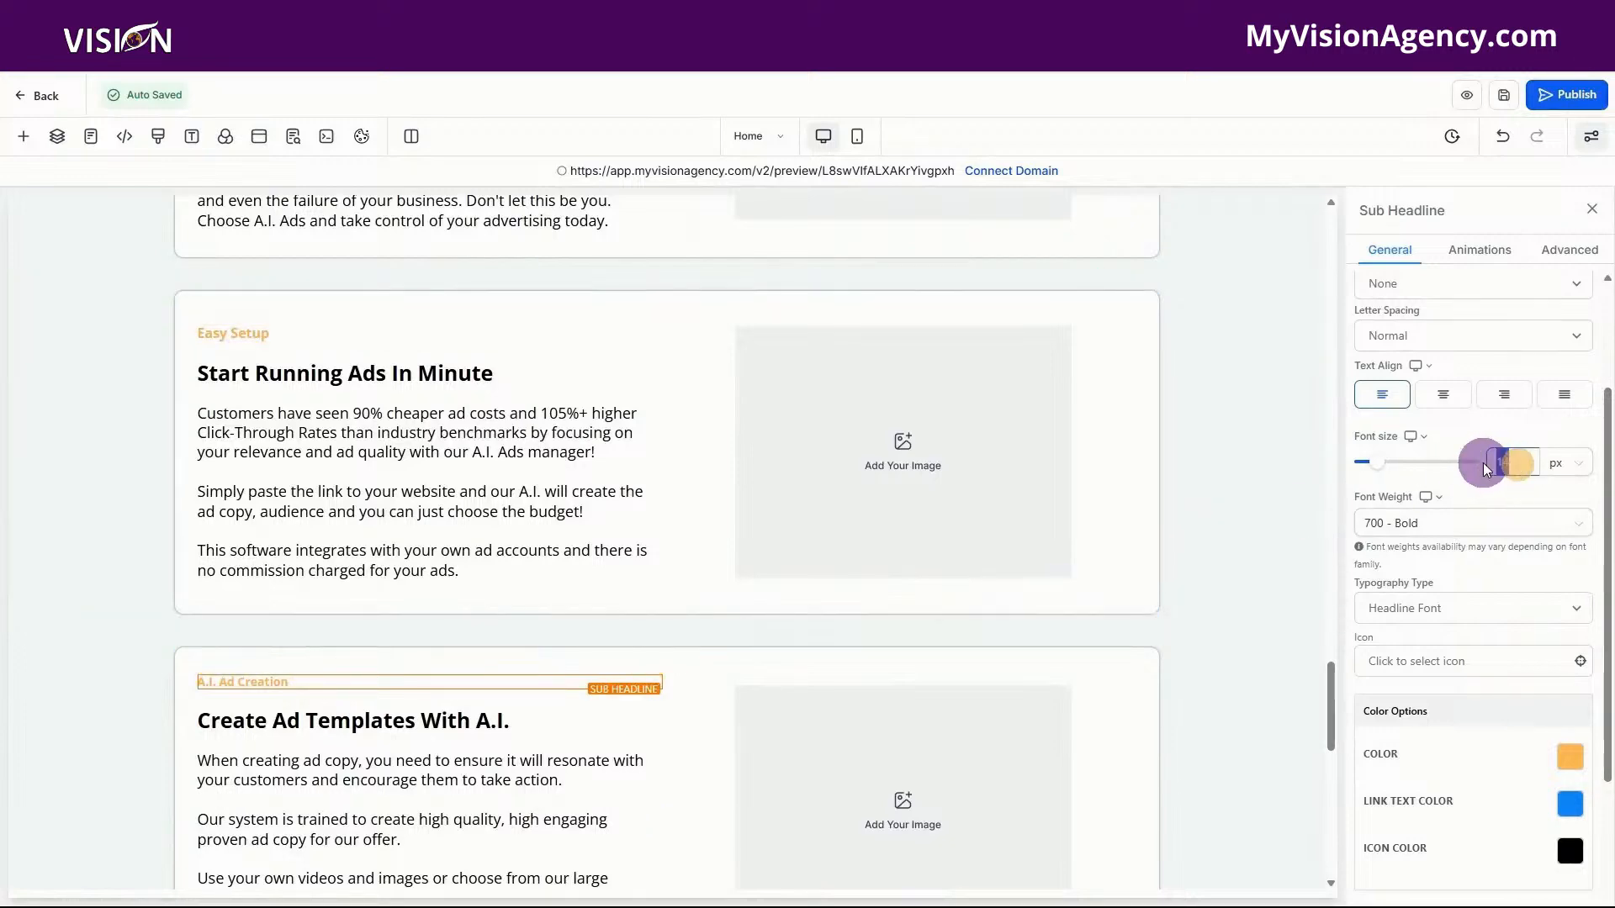
pyautogui.click(1260, 481)
# - Give the Frequently Asked Questions sub headline a bottom margin of 20 px
pyautogui.scroll(-4, 1261, 481)
pyautogui.scroll(-3, 1260, 481)
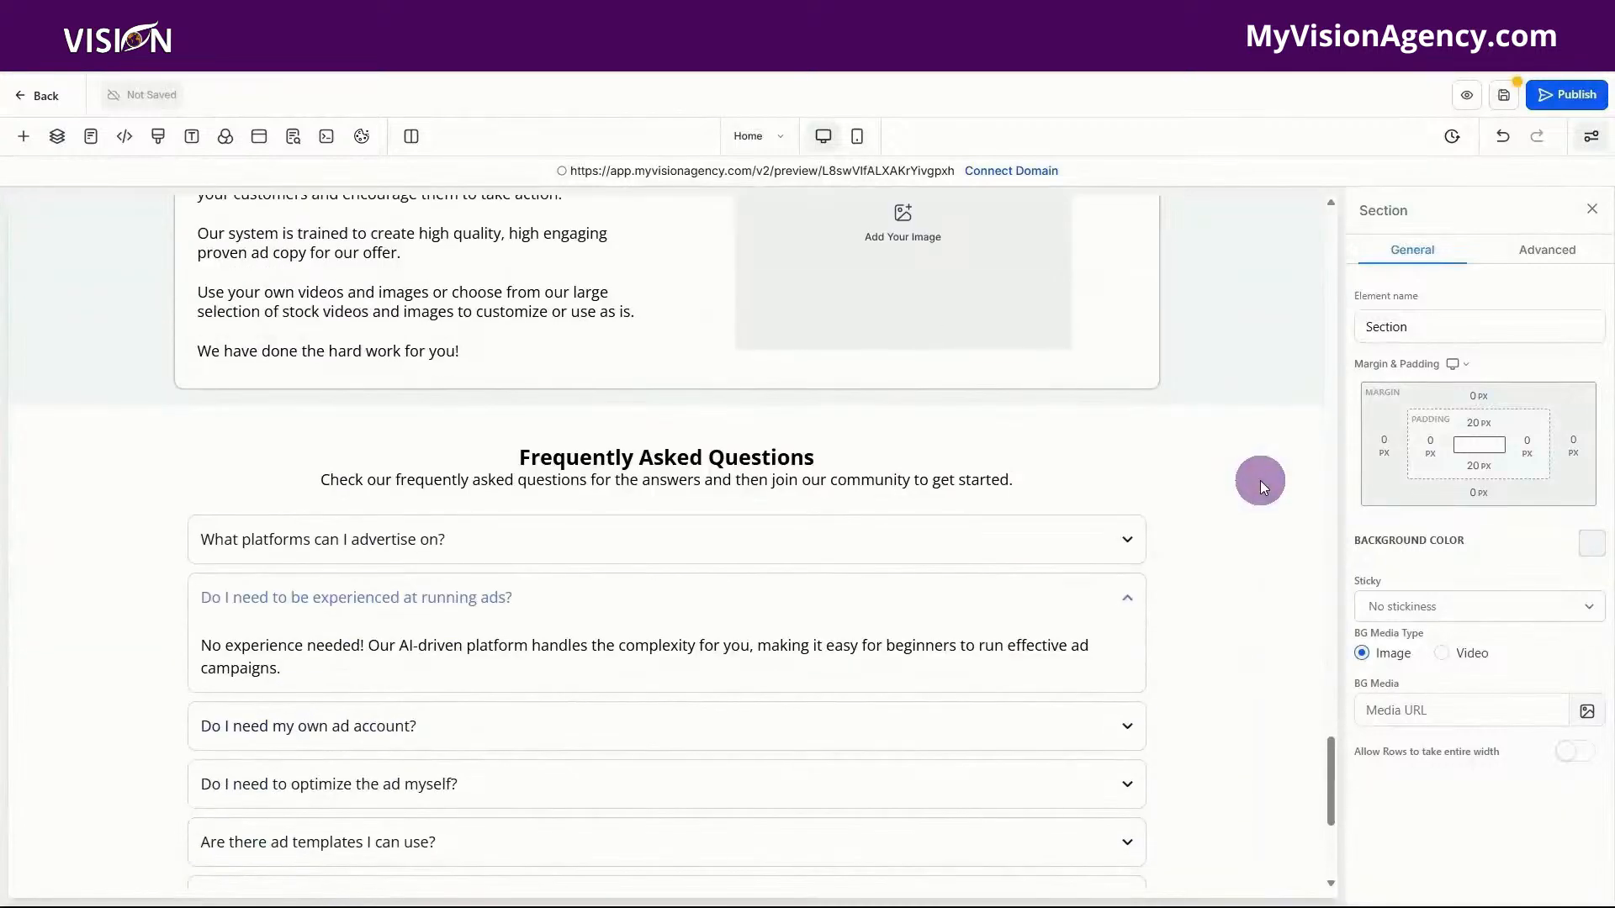
pyautogui.scroll(-1, 1260, 481)
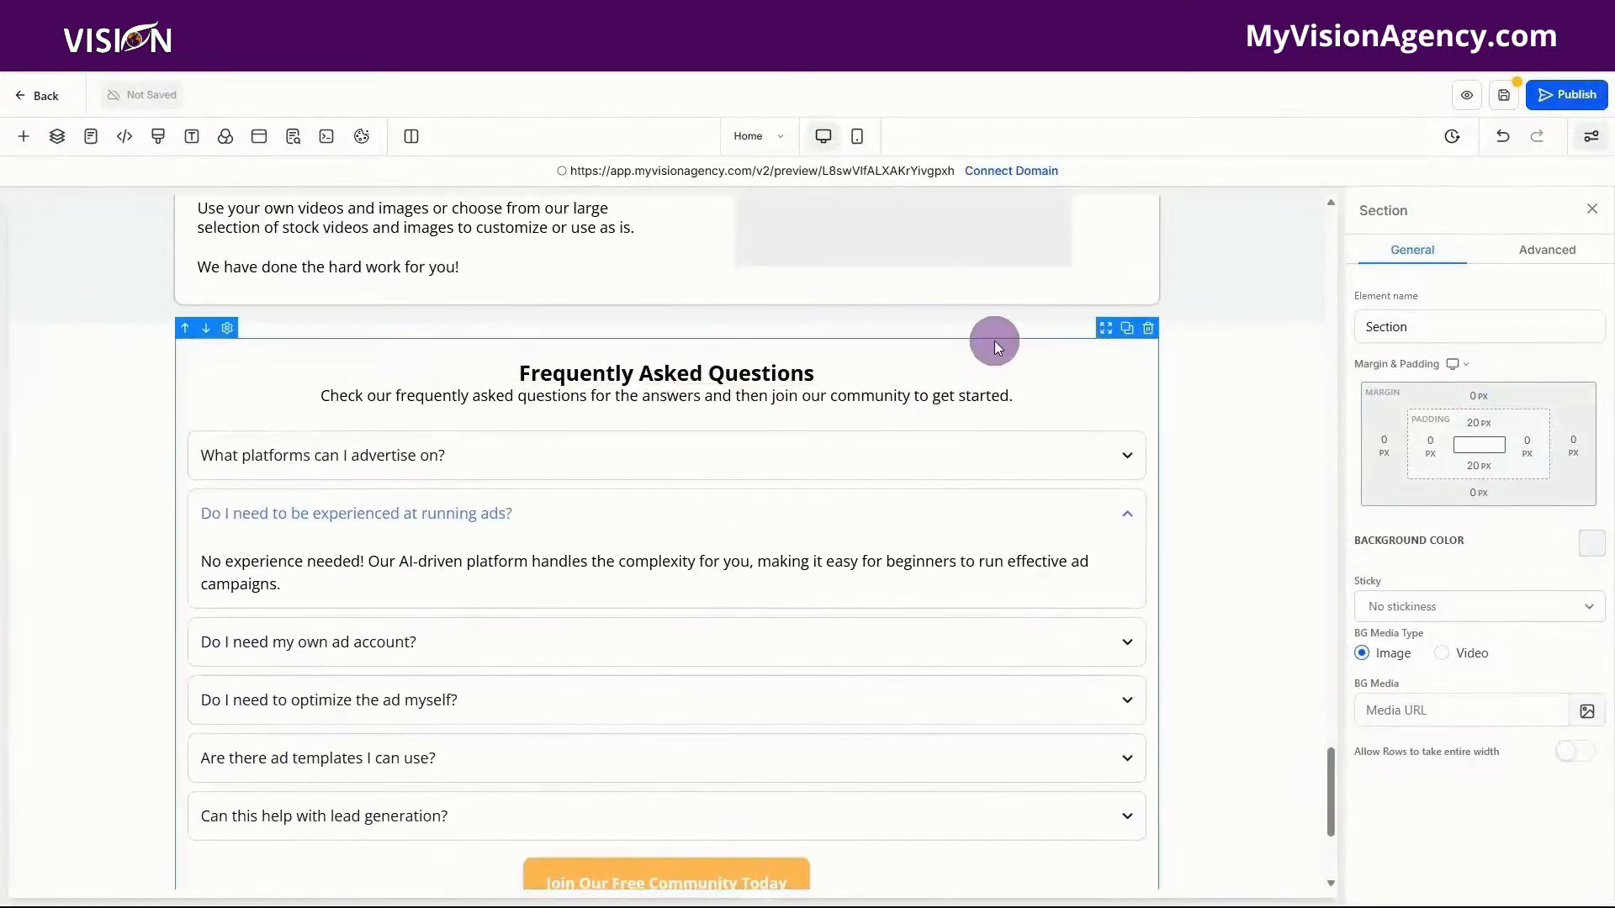
pyautogui.click(893, 368)
pyautogui.scroll(-4, 1523, 631)
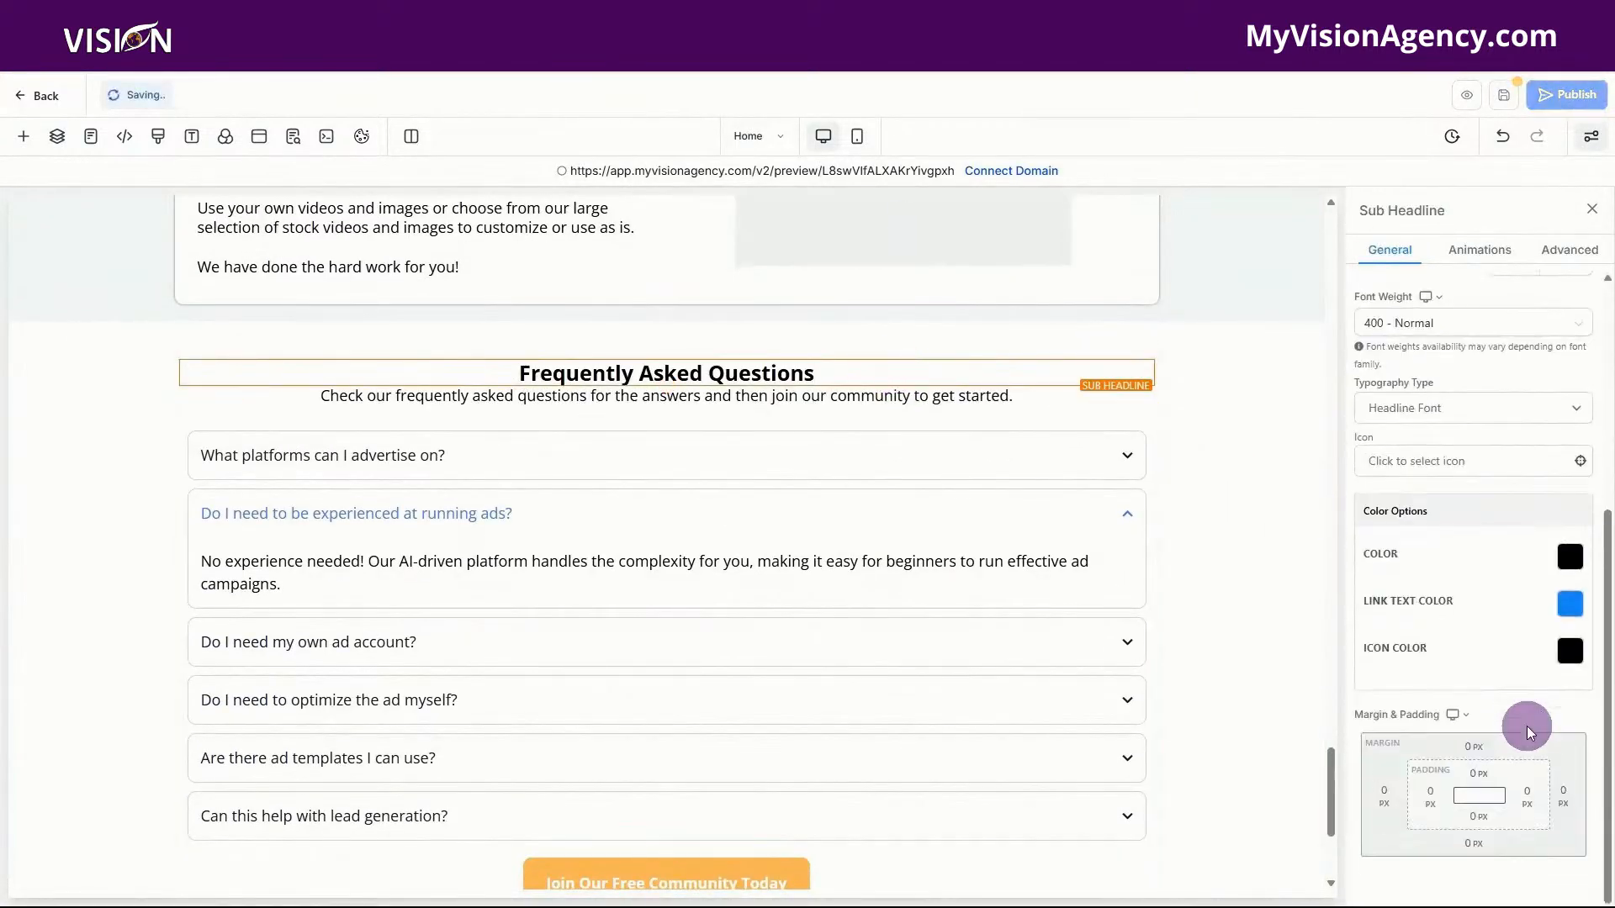
pyautogui.click(1477, 839)
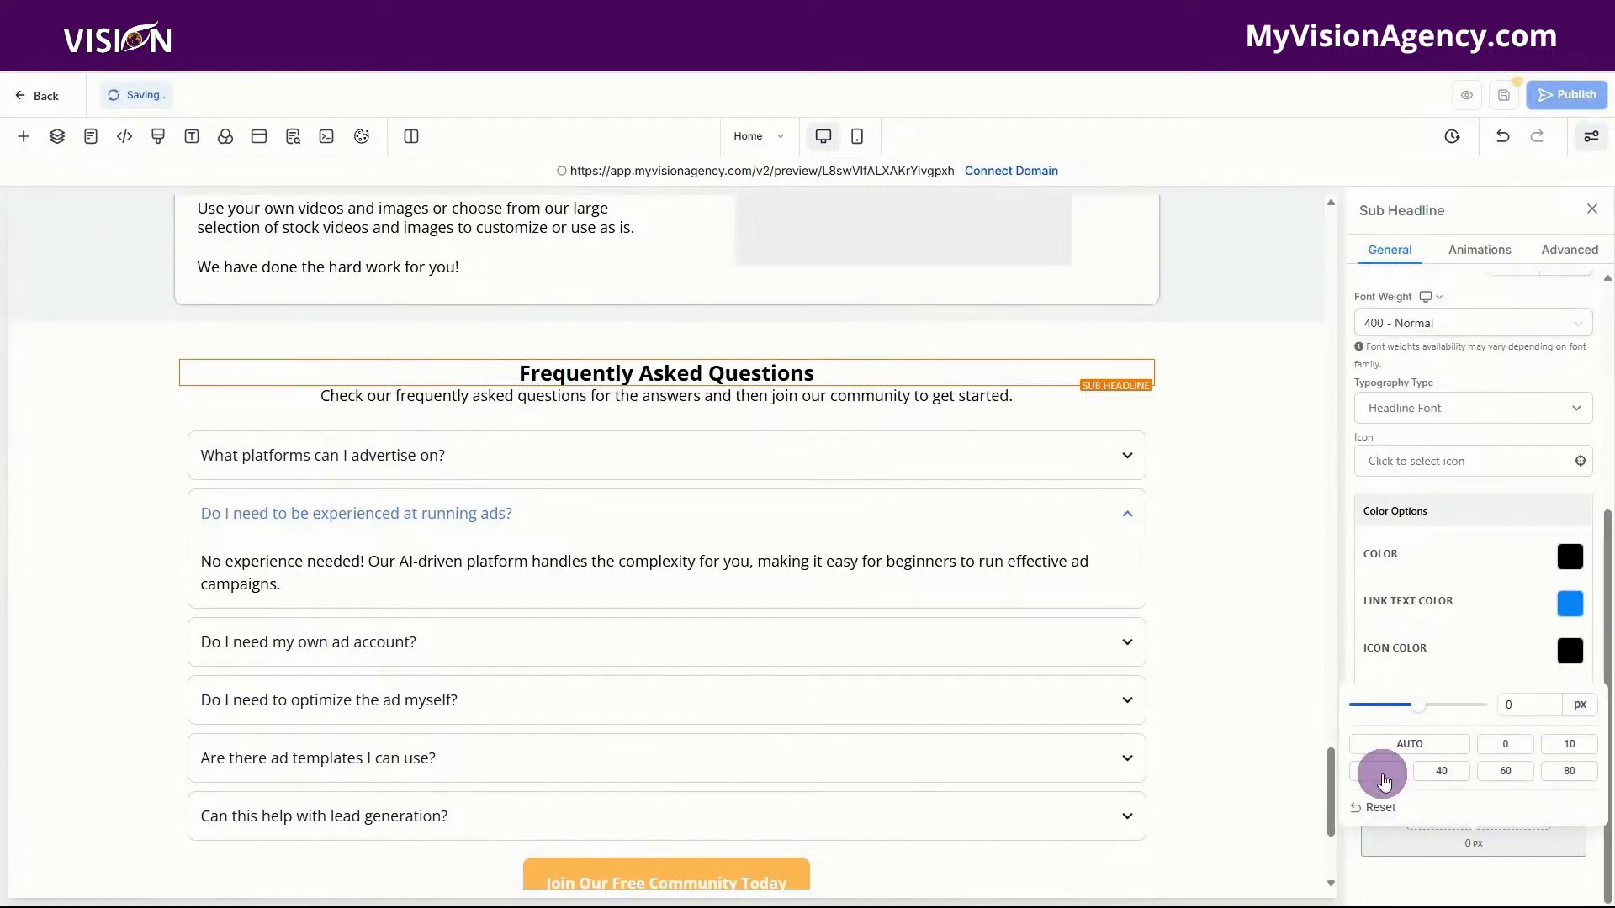
pyautogui.click(1384, 772)
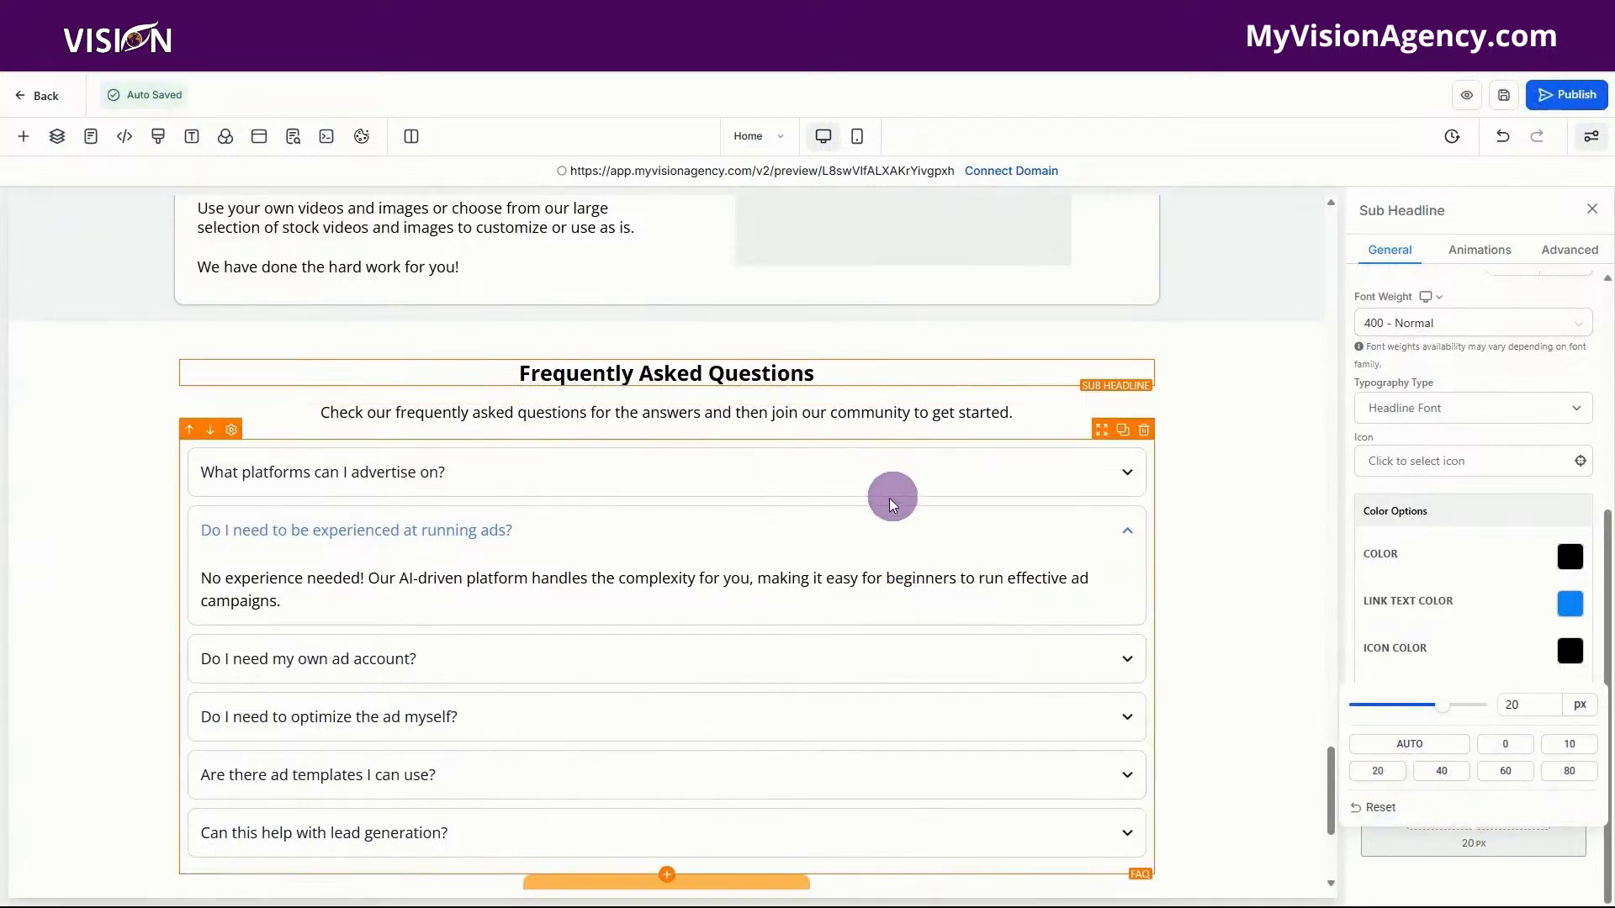
# - Change the FAQ element's open title text color to black from the default colors
pyautogui.click(881, 470)
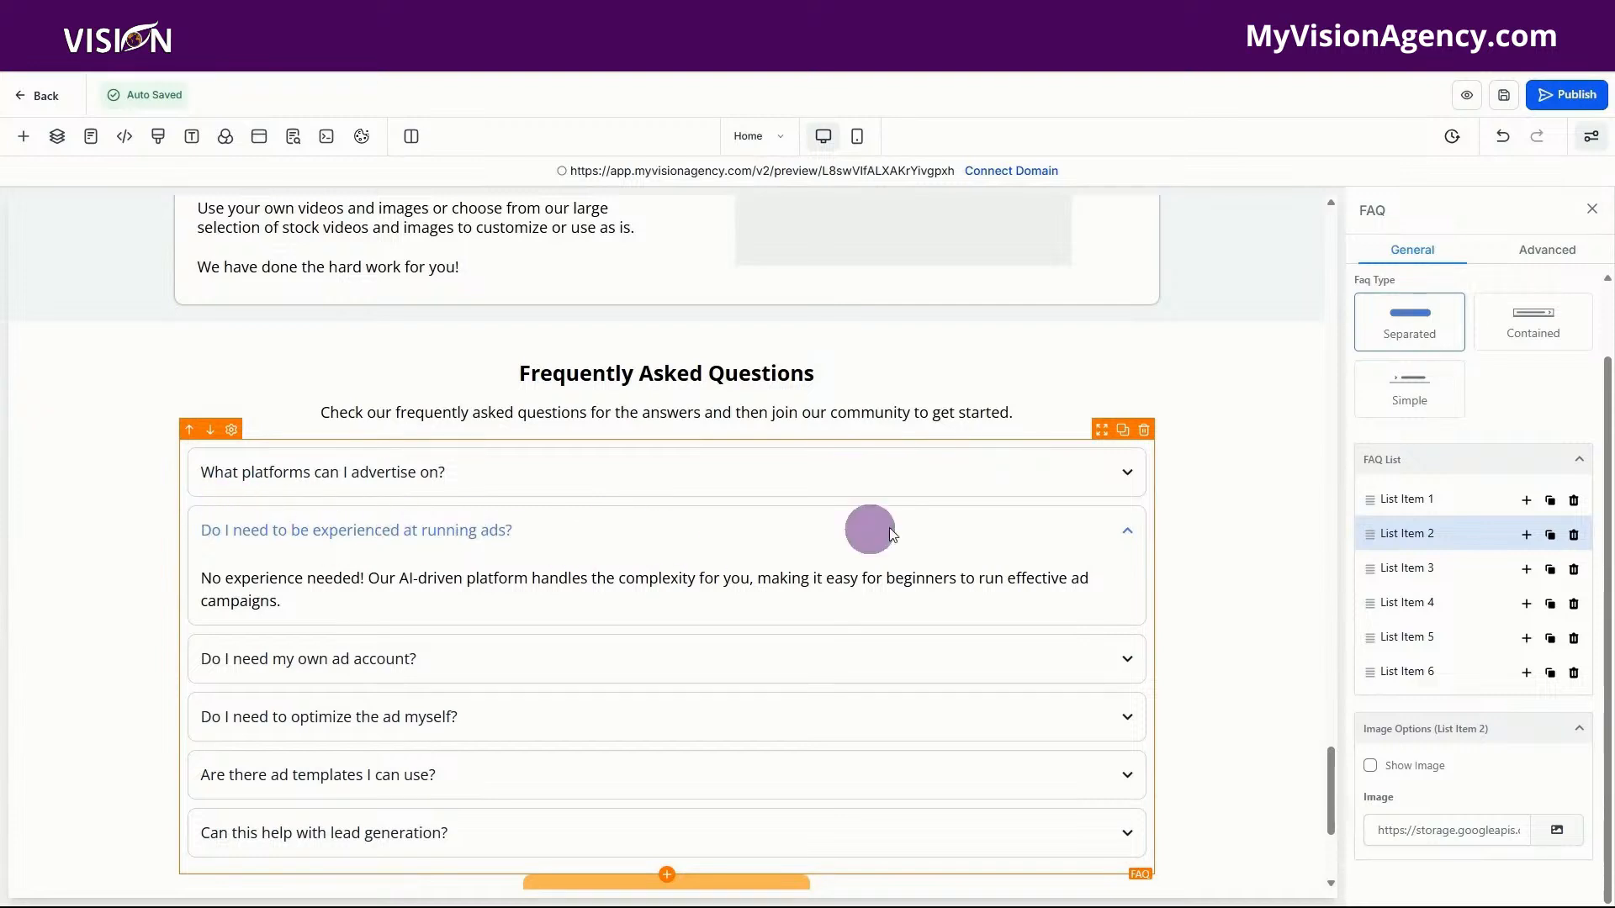
pyautogui.click(1553, 256)
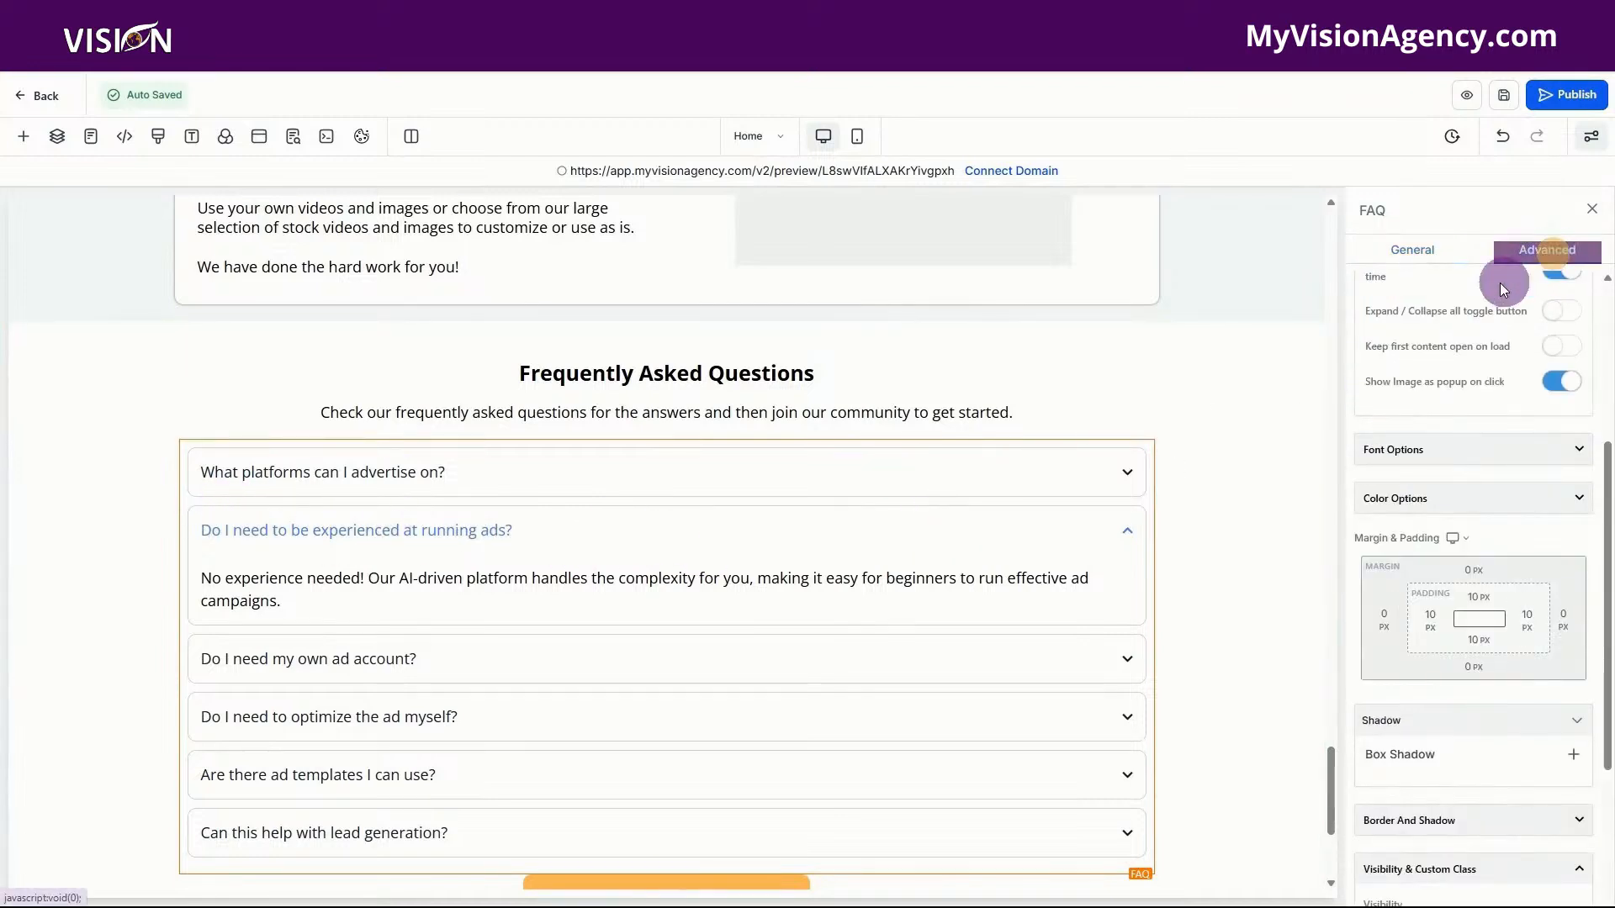
pyautogui.click(1398, 253)
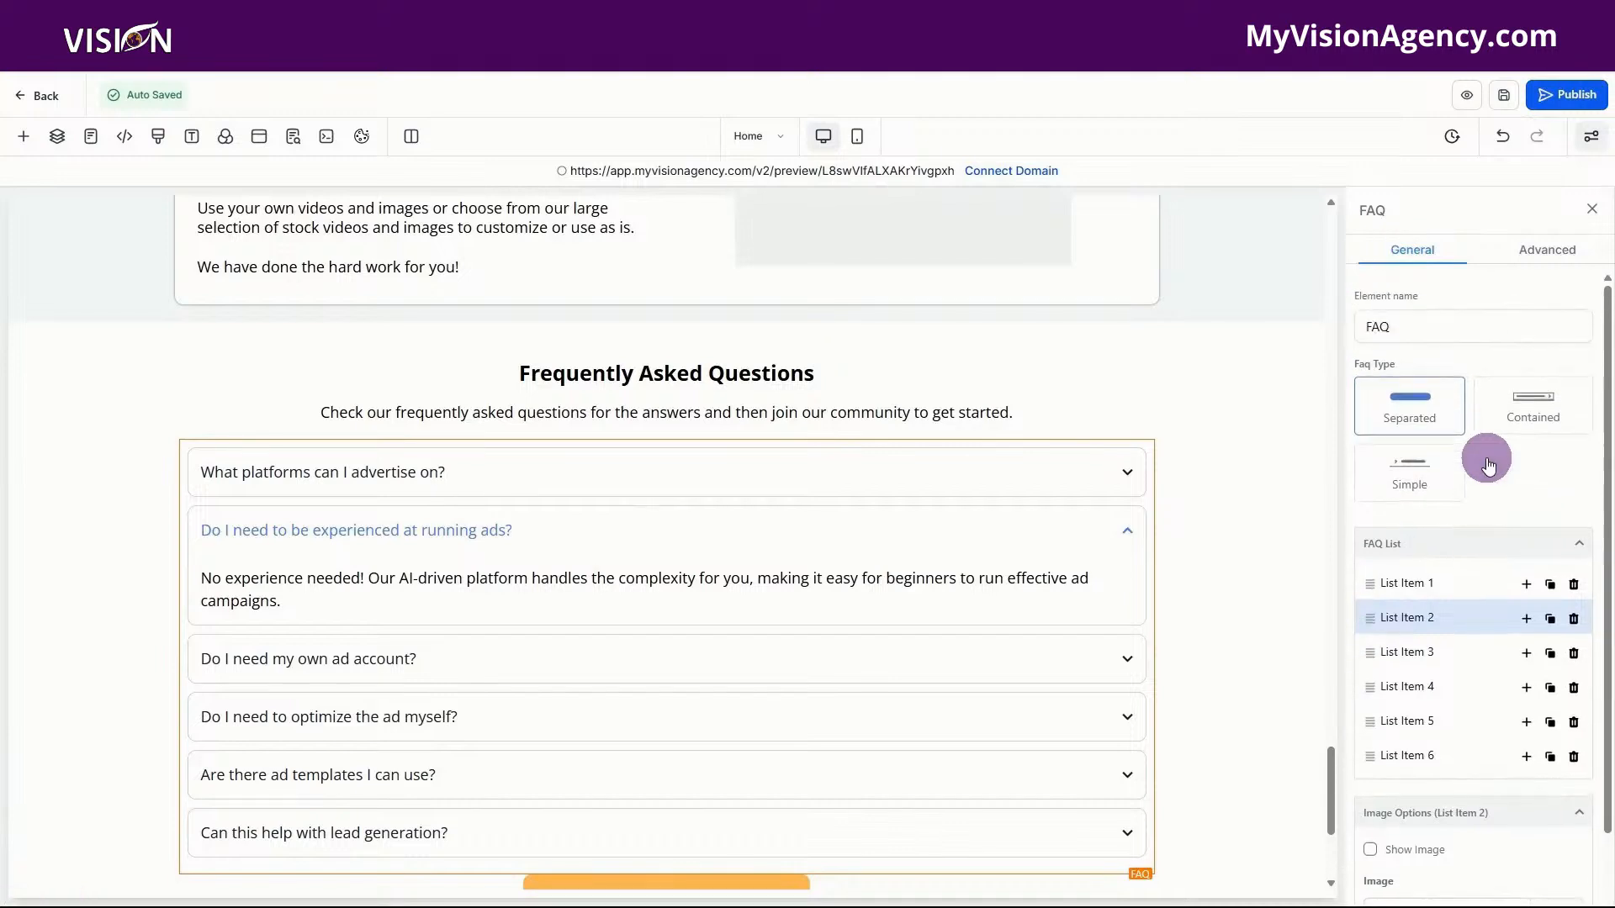
pyautogui.click(1500, 261)
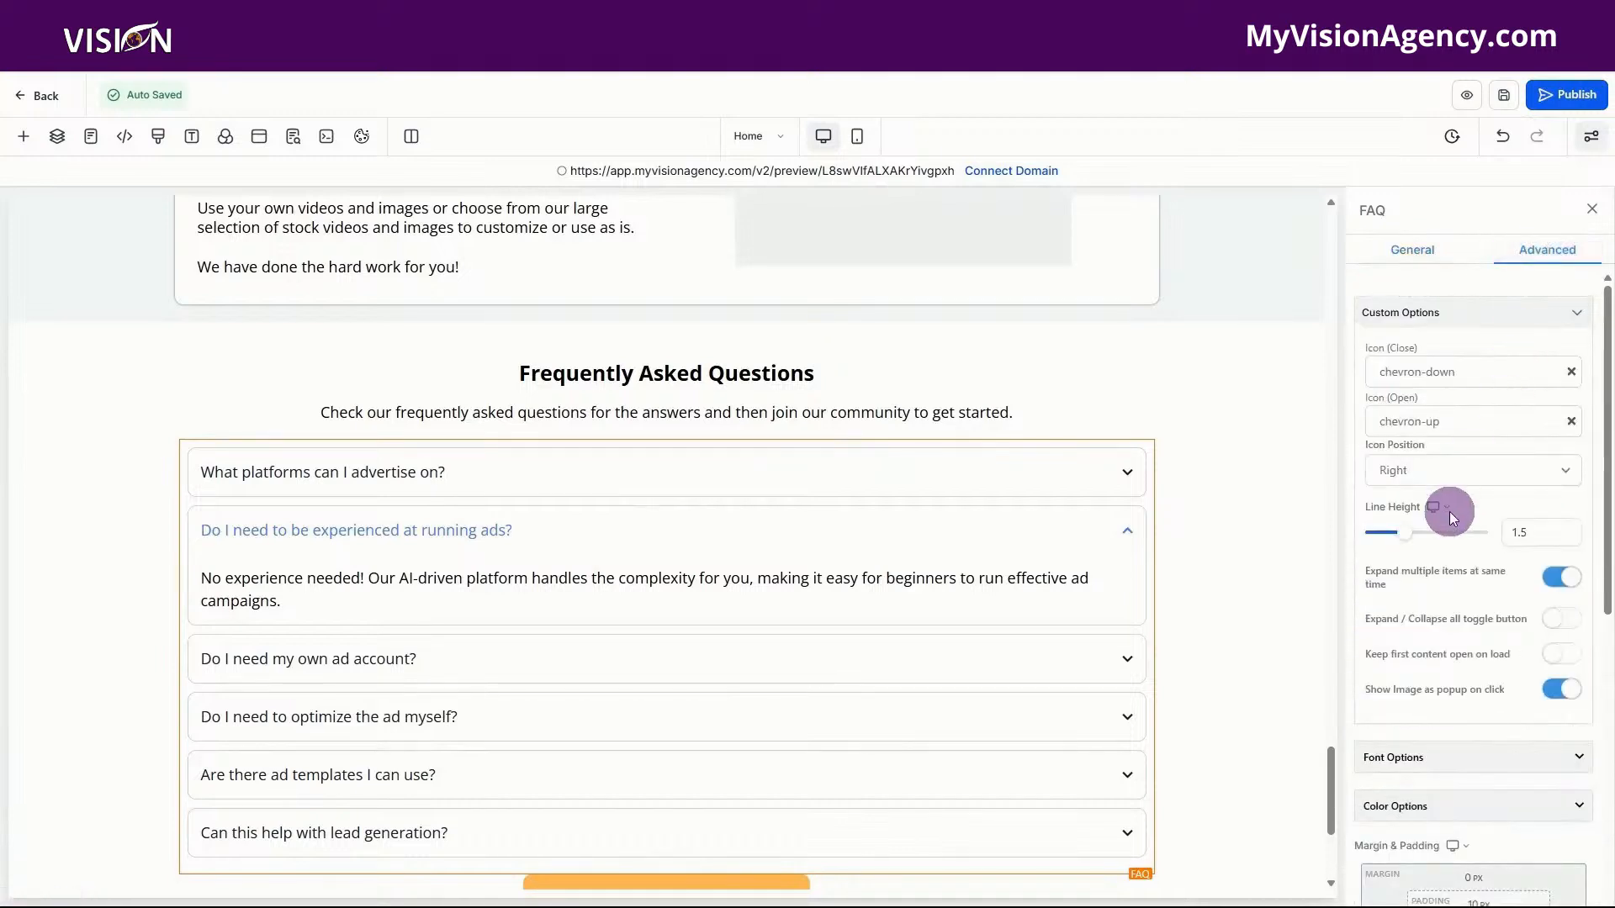
pyautogui.scroll(-5, 1450, 511)
pyautogui.click(1442, 390)
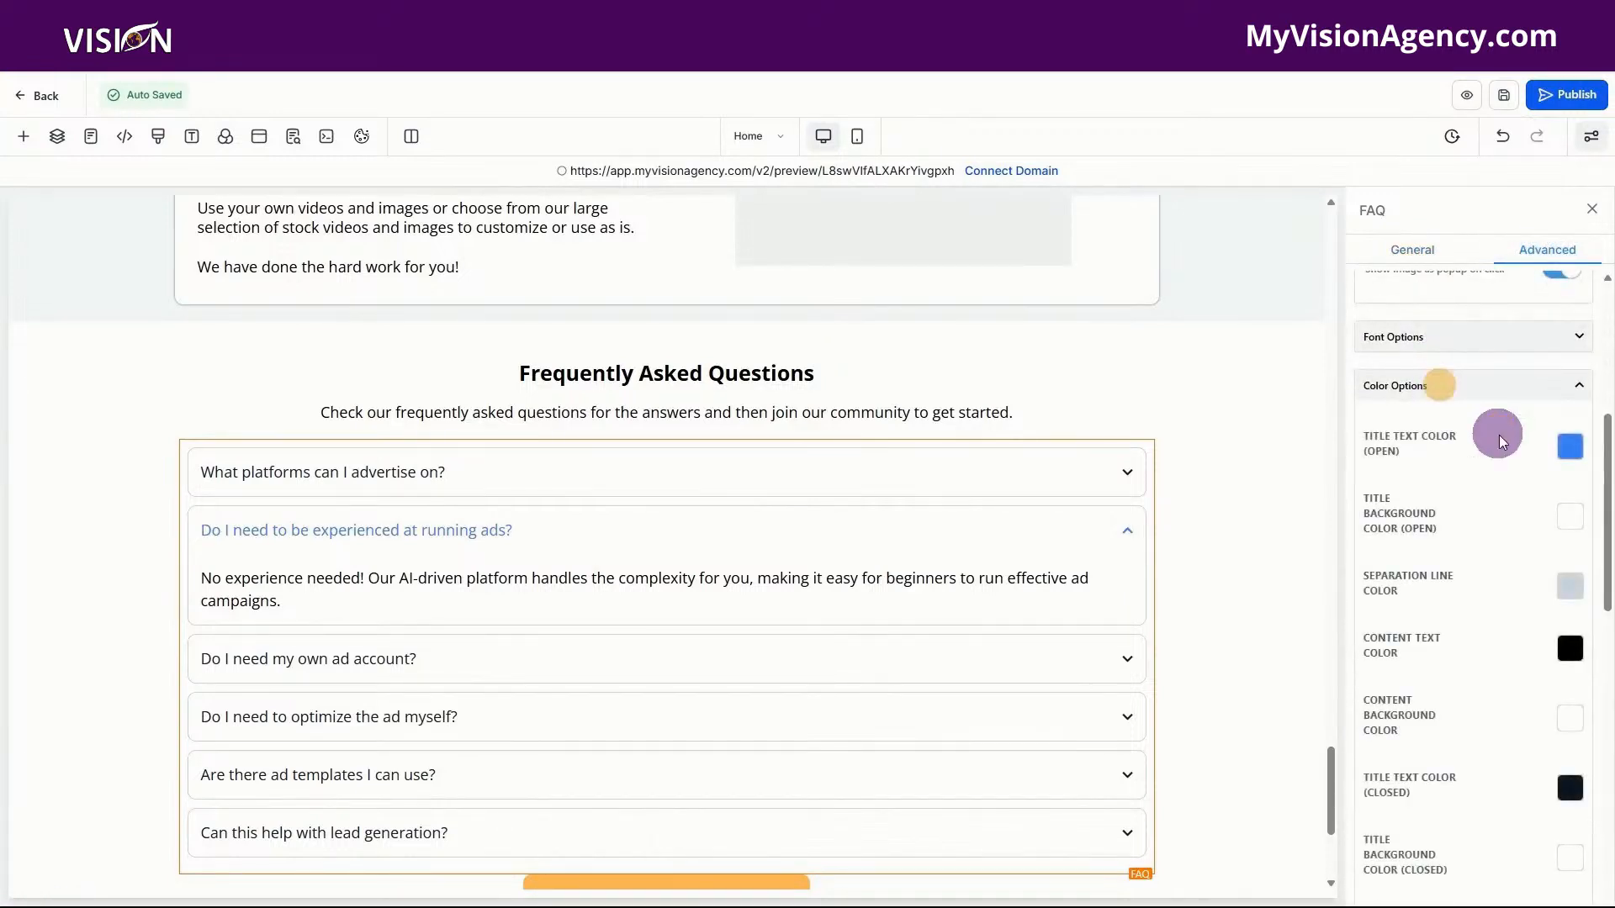
pyautogui.click(1570, 446)
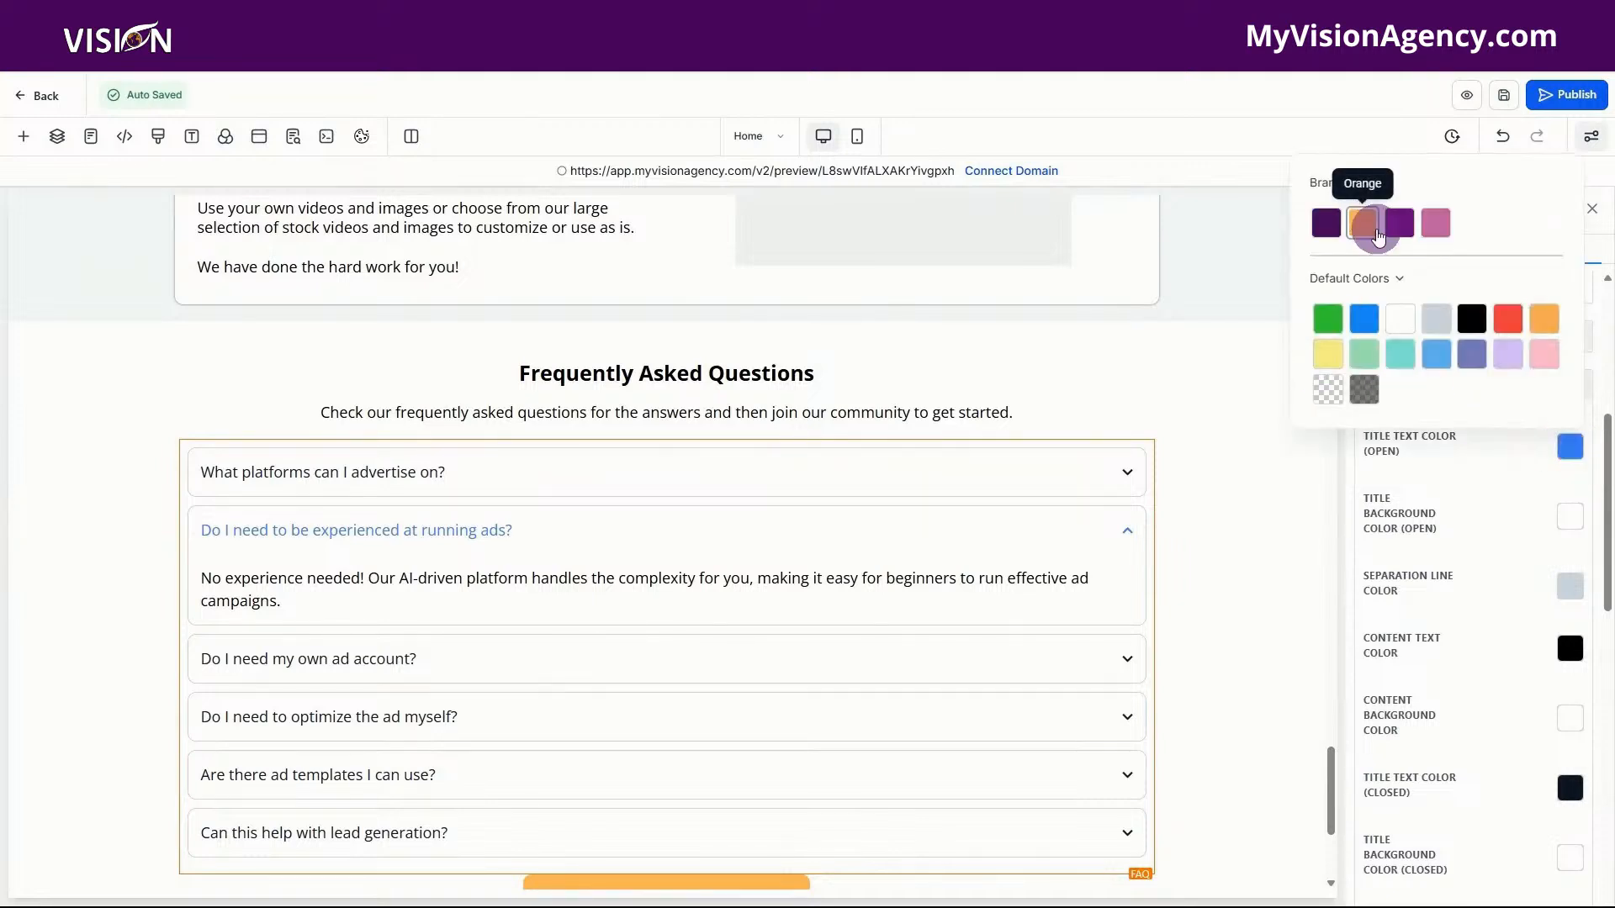
pyautogui.click(1472, 319)
pyautogui.click(1253, 482)
# - Switch the page to mobile view and check the settings of the Features and Community header buttons
pyautogui.scroll(-3, 1139, 282)
pyautogui.scroll(5, 1260, 549)
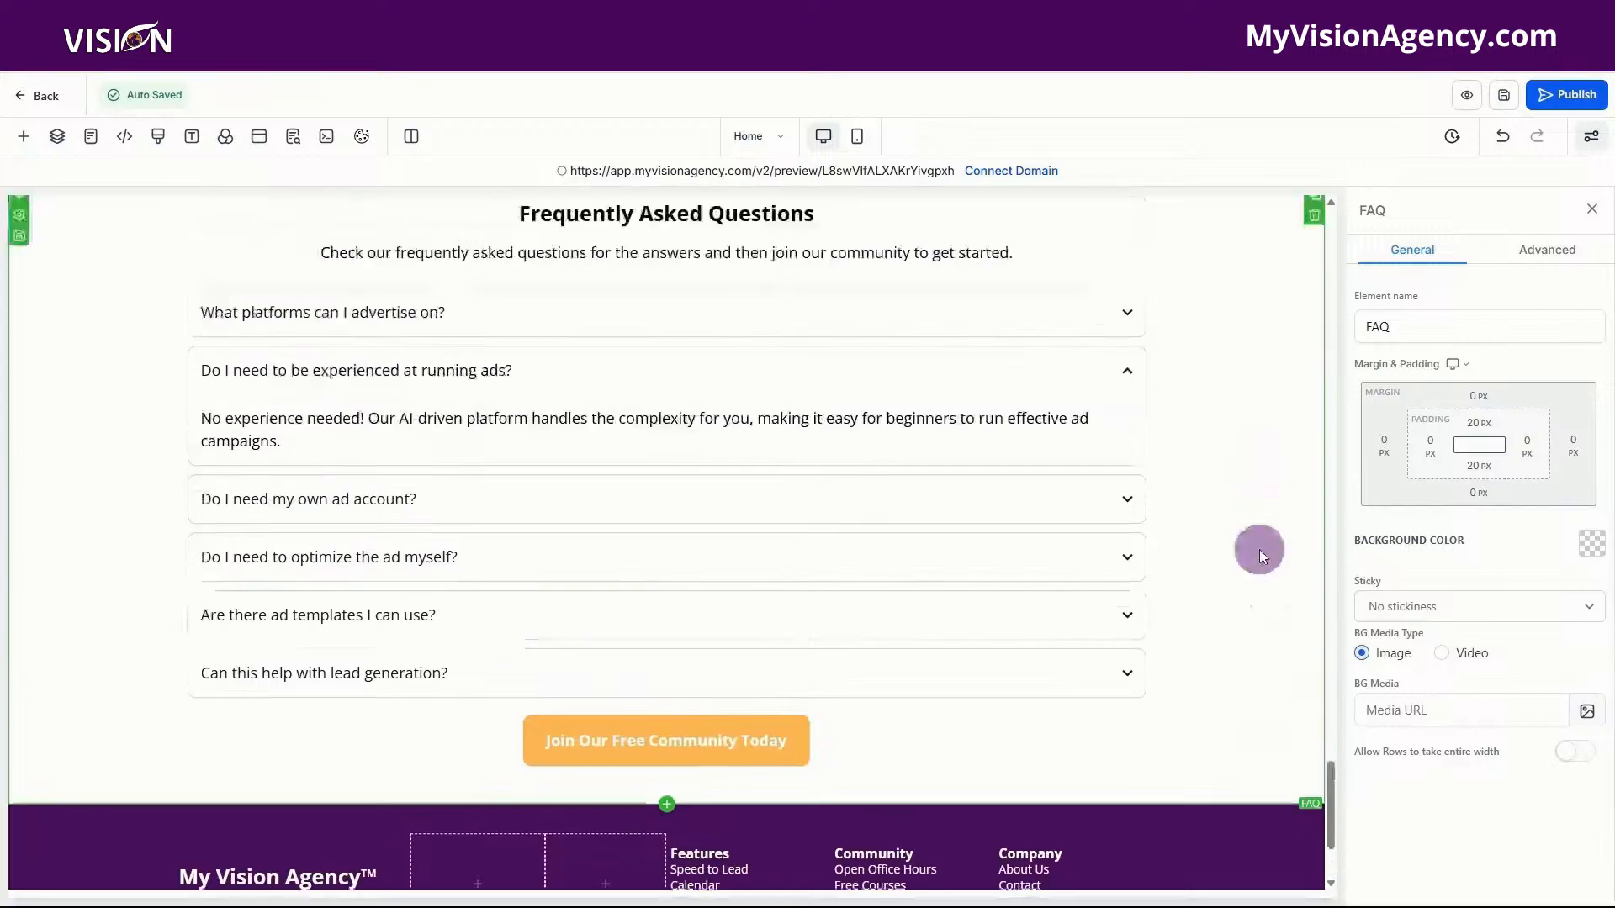
pyautogui.scroll(15, 1259, 549)
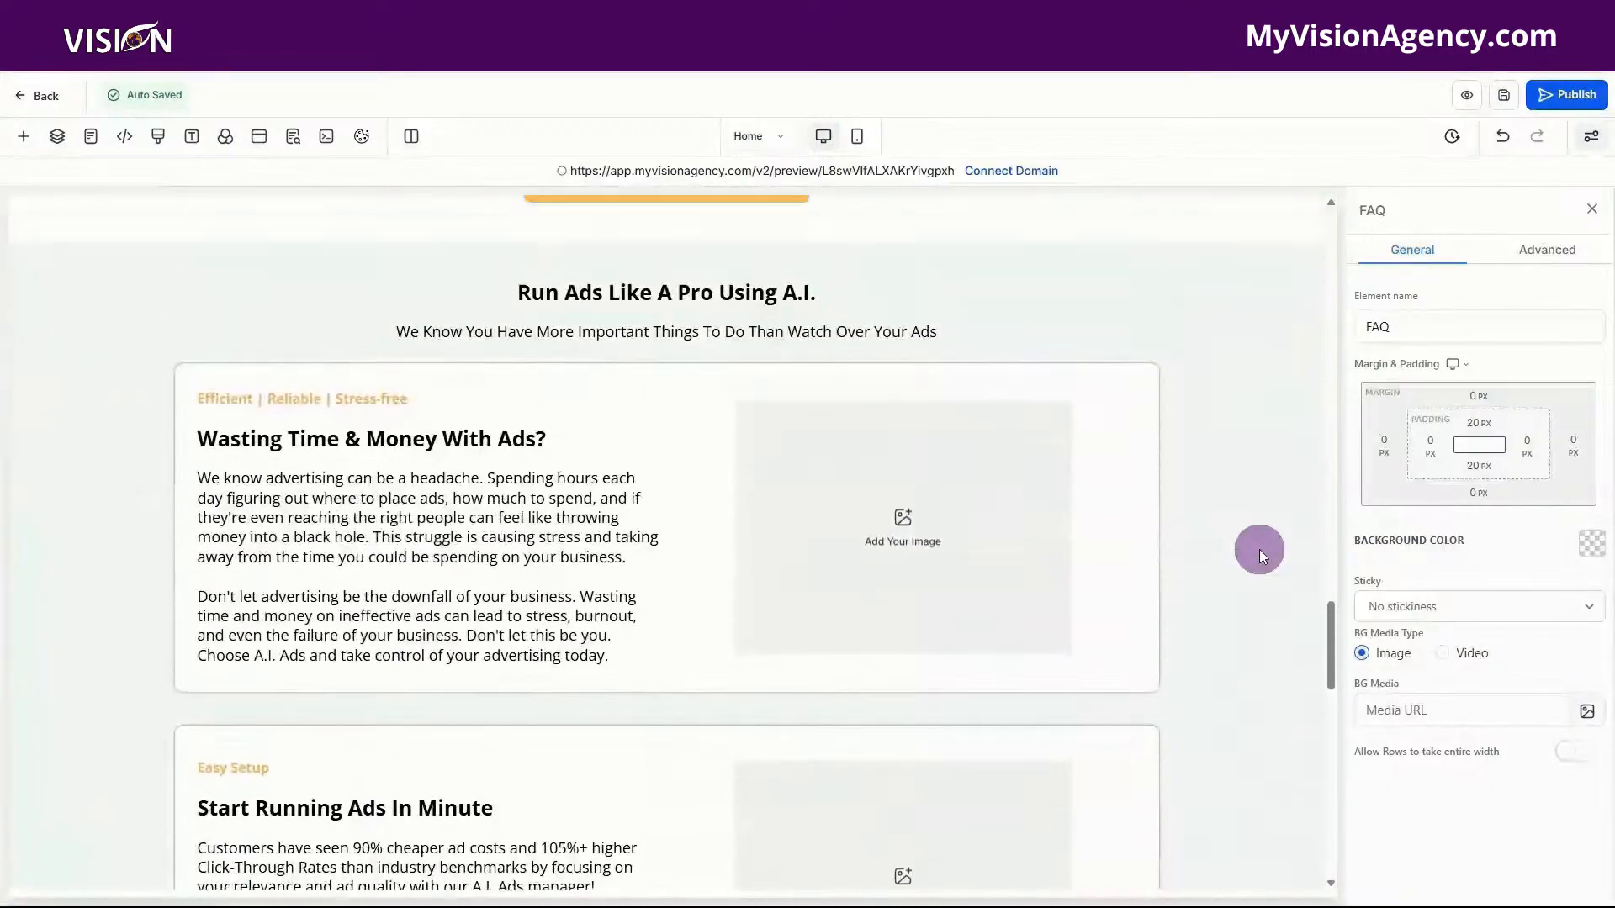
pyautogui.scroll(5, 1259, 549)
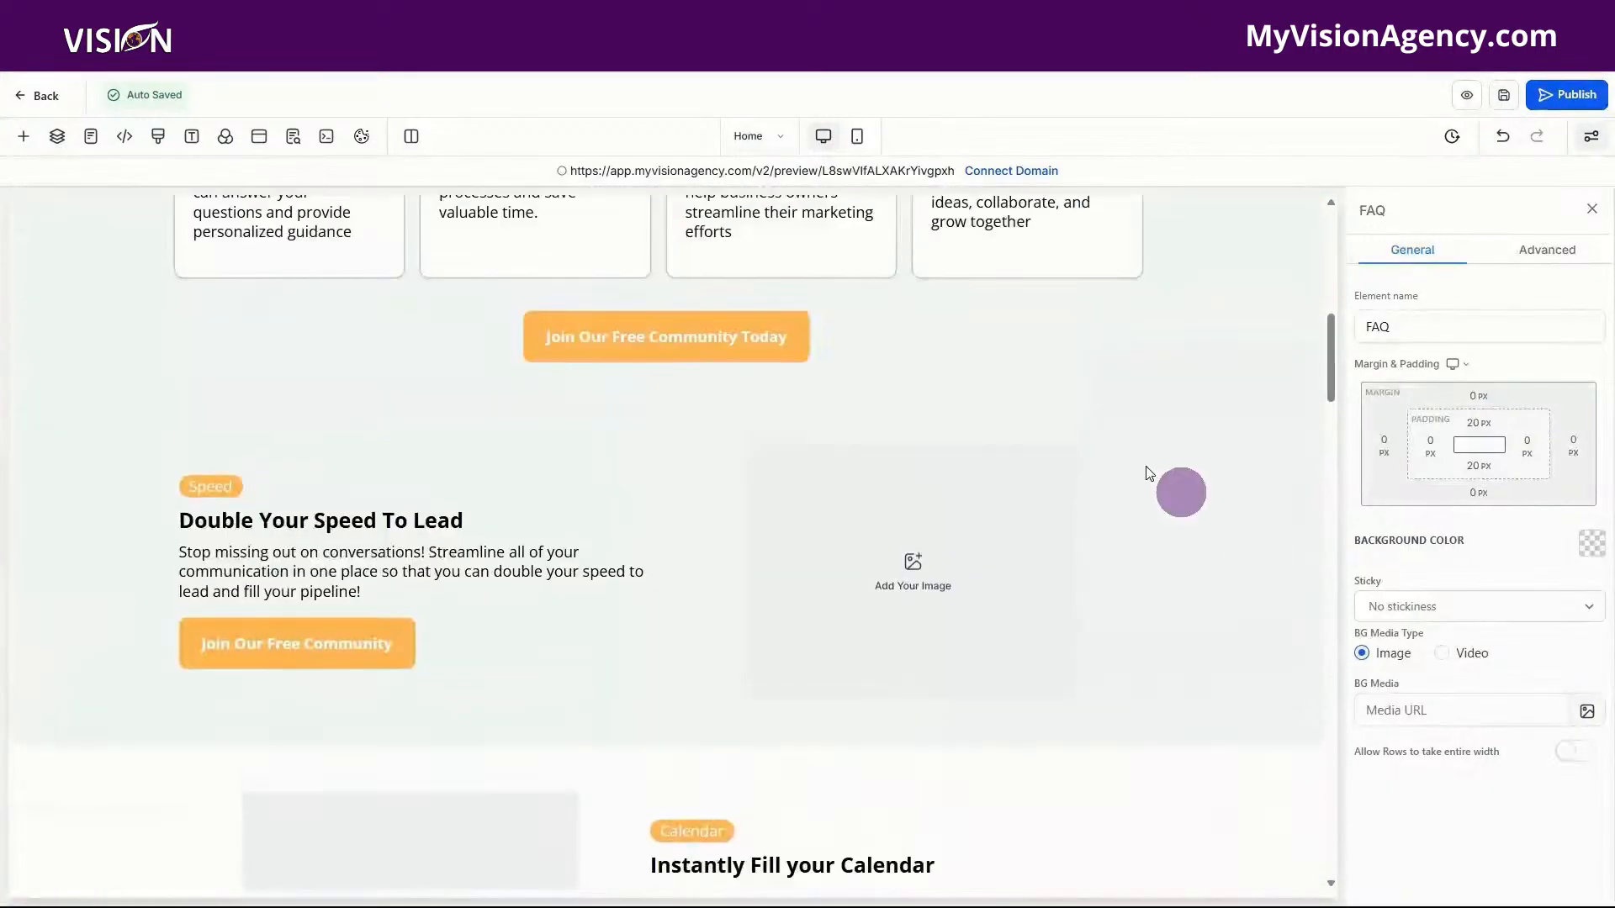
pyautogui.click(858, 133)
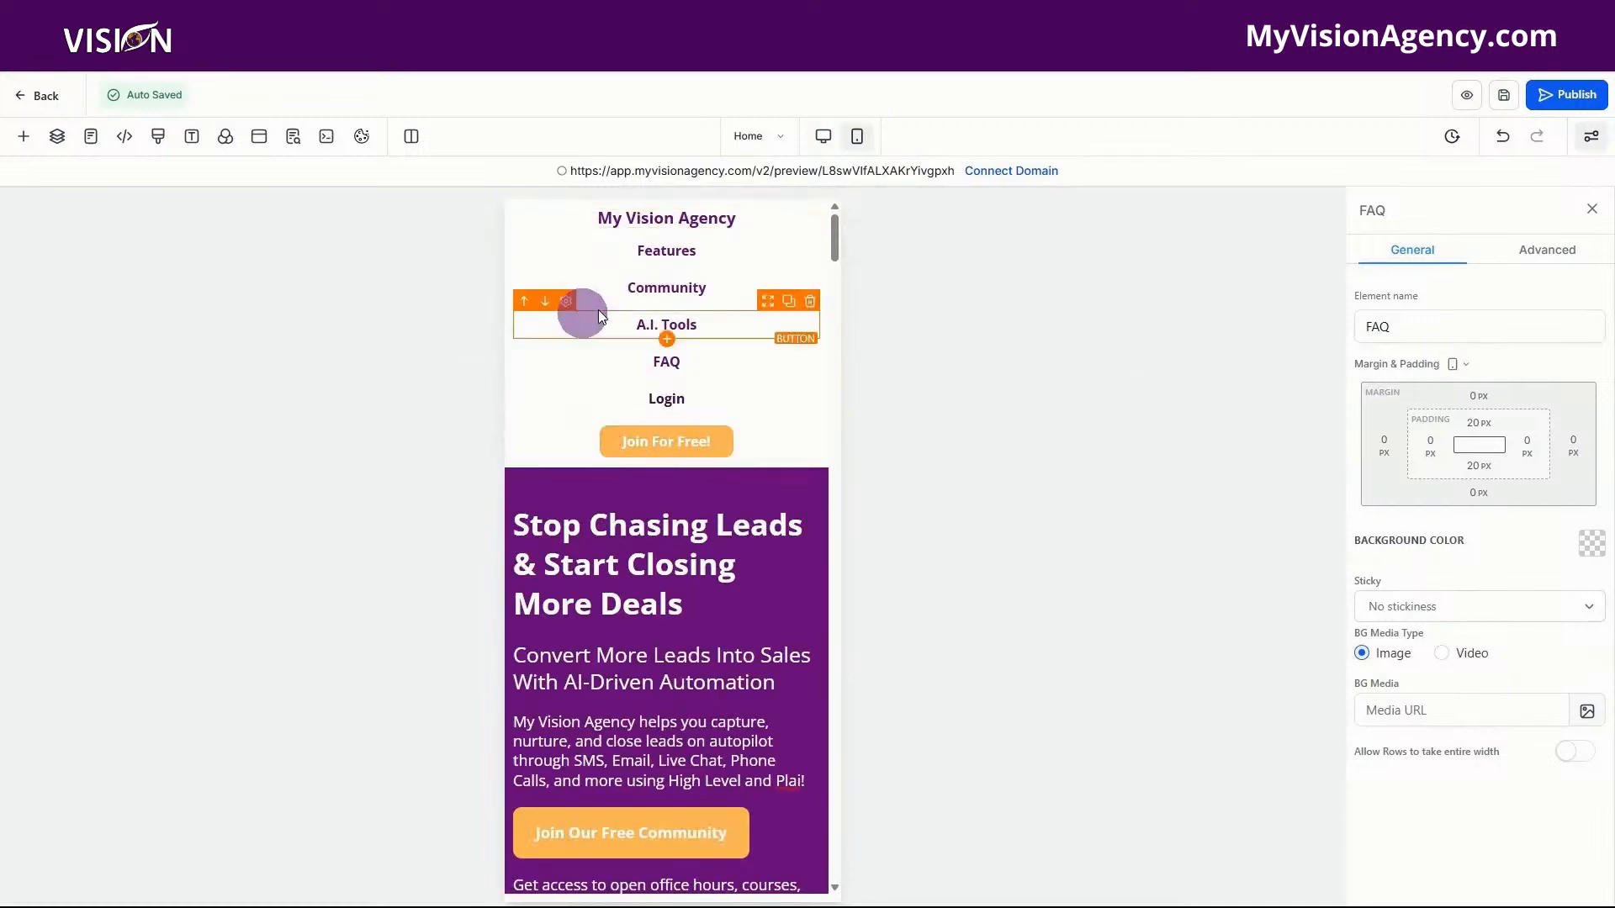
pyautogui.click(715, 251)
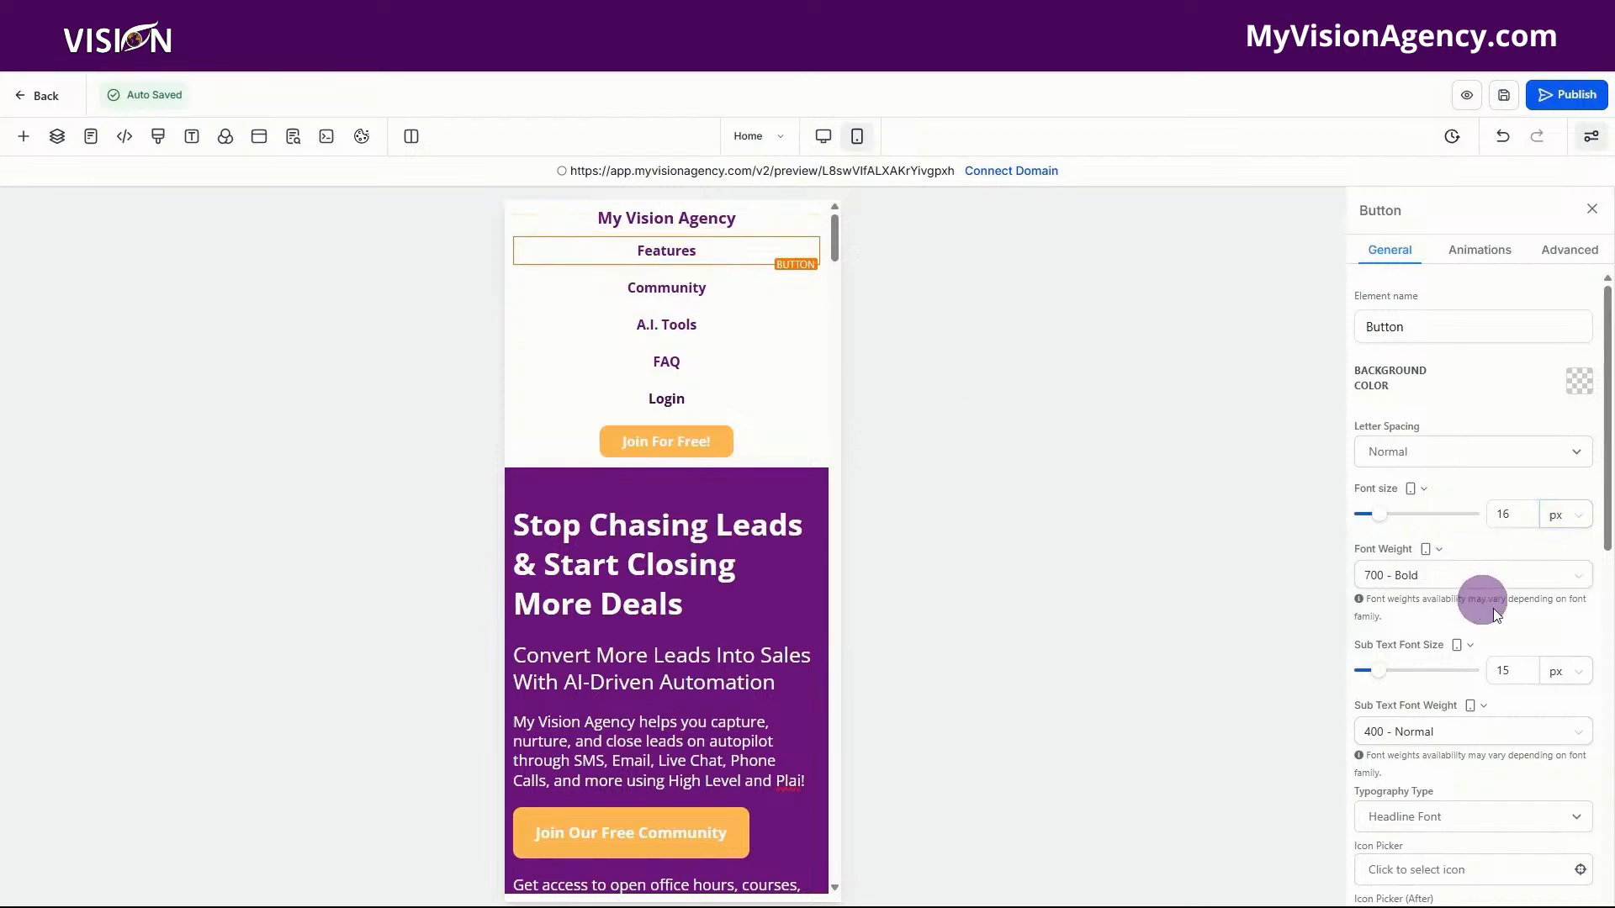
pyautogui.click(721, 281)
# - Set the mobile font size of the Stop Chasing Leads & Start Closing More Deals headline to 32 px
pyautogui.scroll(-3, 723, 316)
pyautogui.click(727, 320)
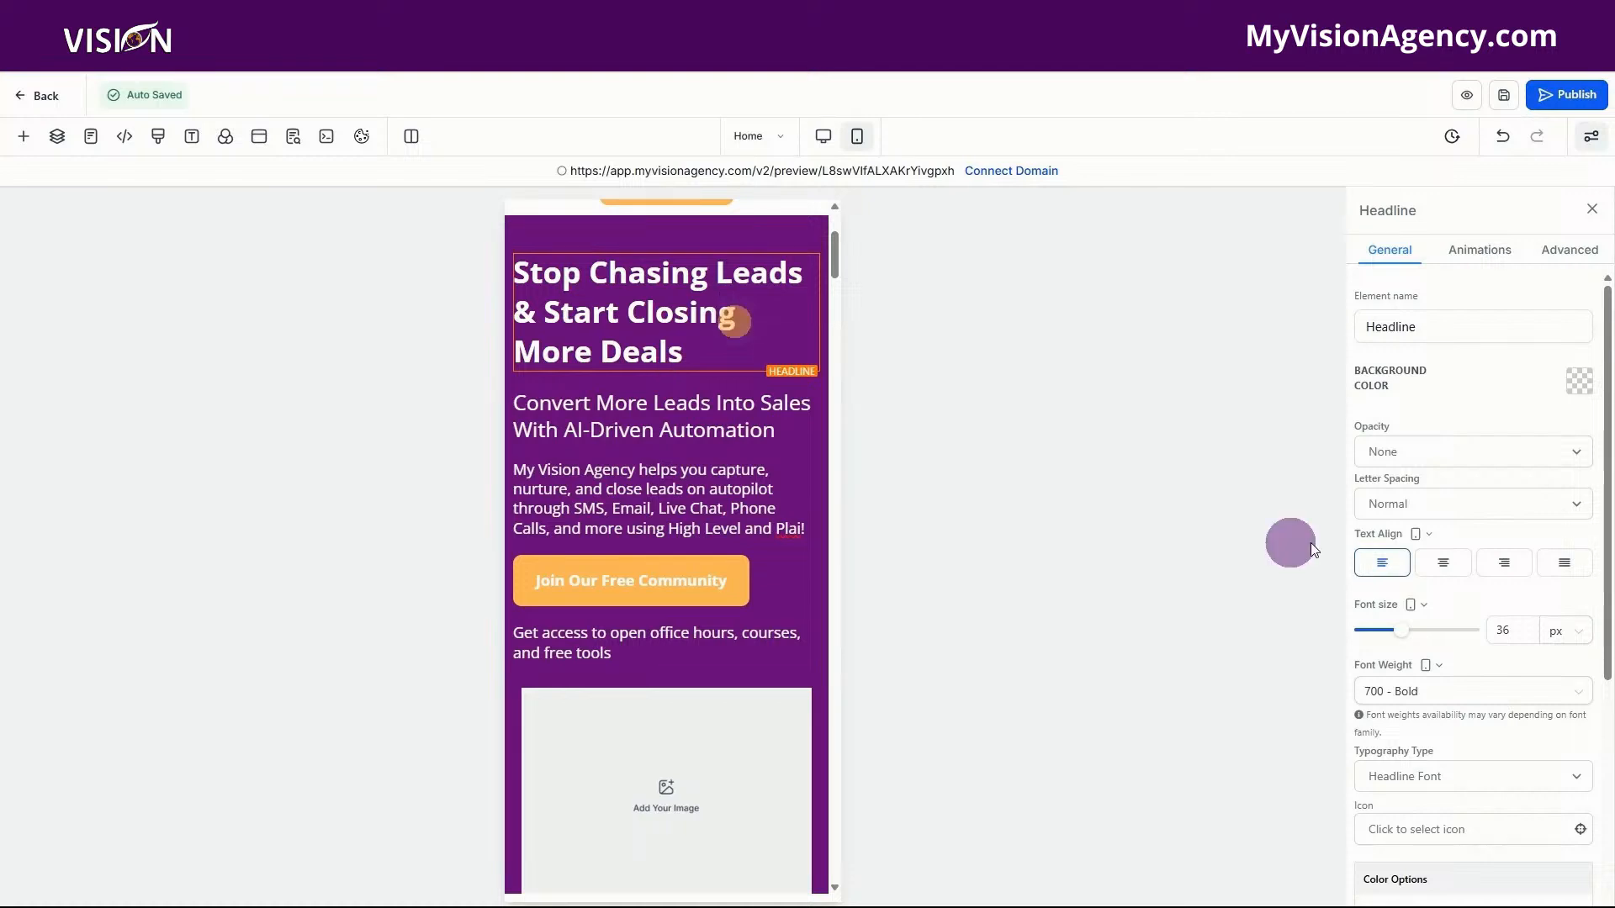
pyautogui.doubleClick(1504, 631)
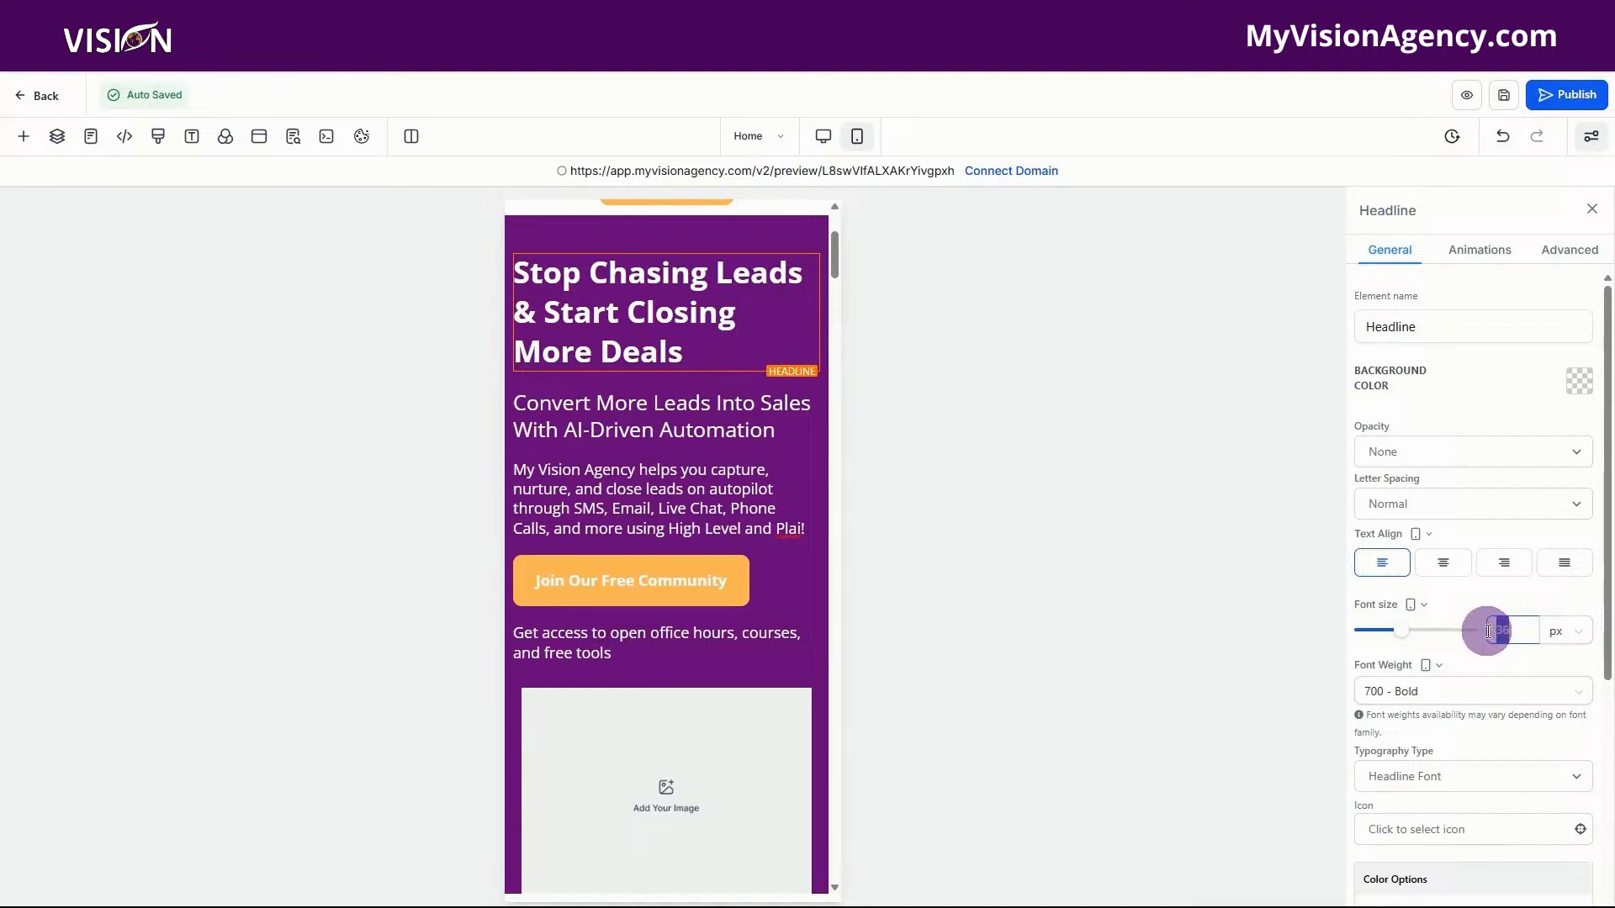
pyautogui.write('32')
pyautogui.click(1467, 528)
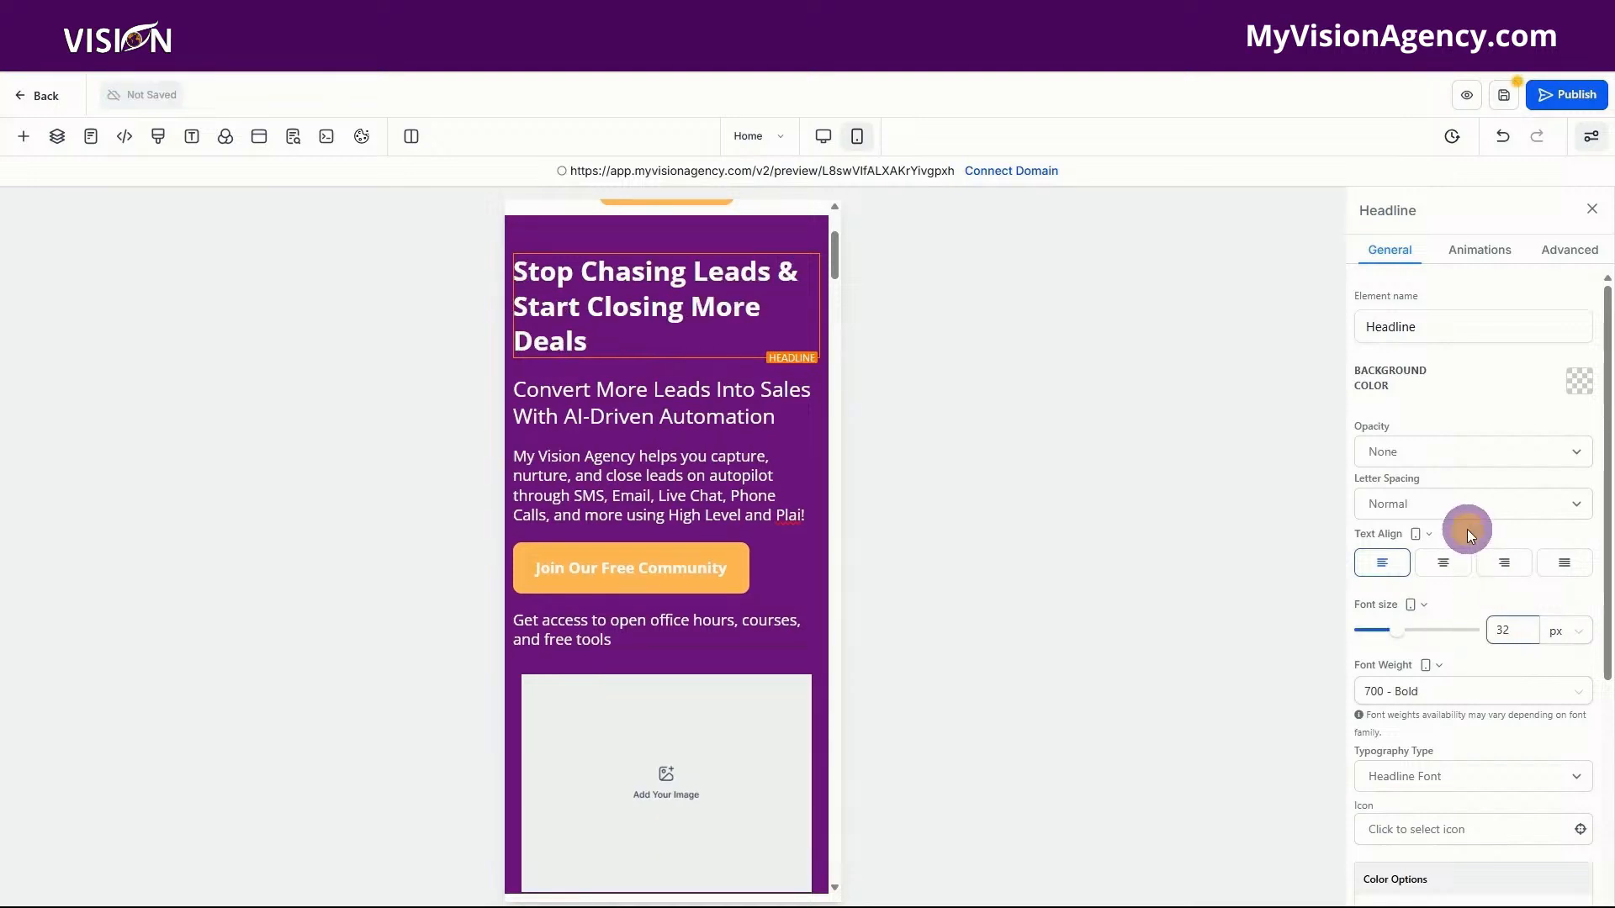
# - Set the mobile font size of the hero sub headline to 22 px and the paragraph below it to 16 px
pyautogui.click(669, 403)
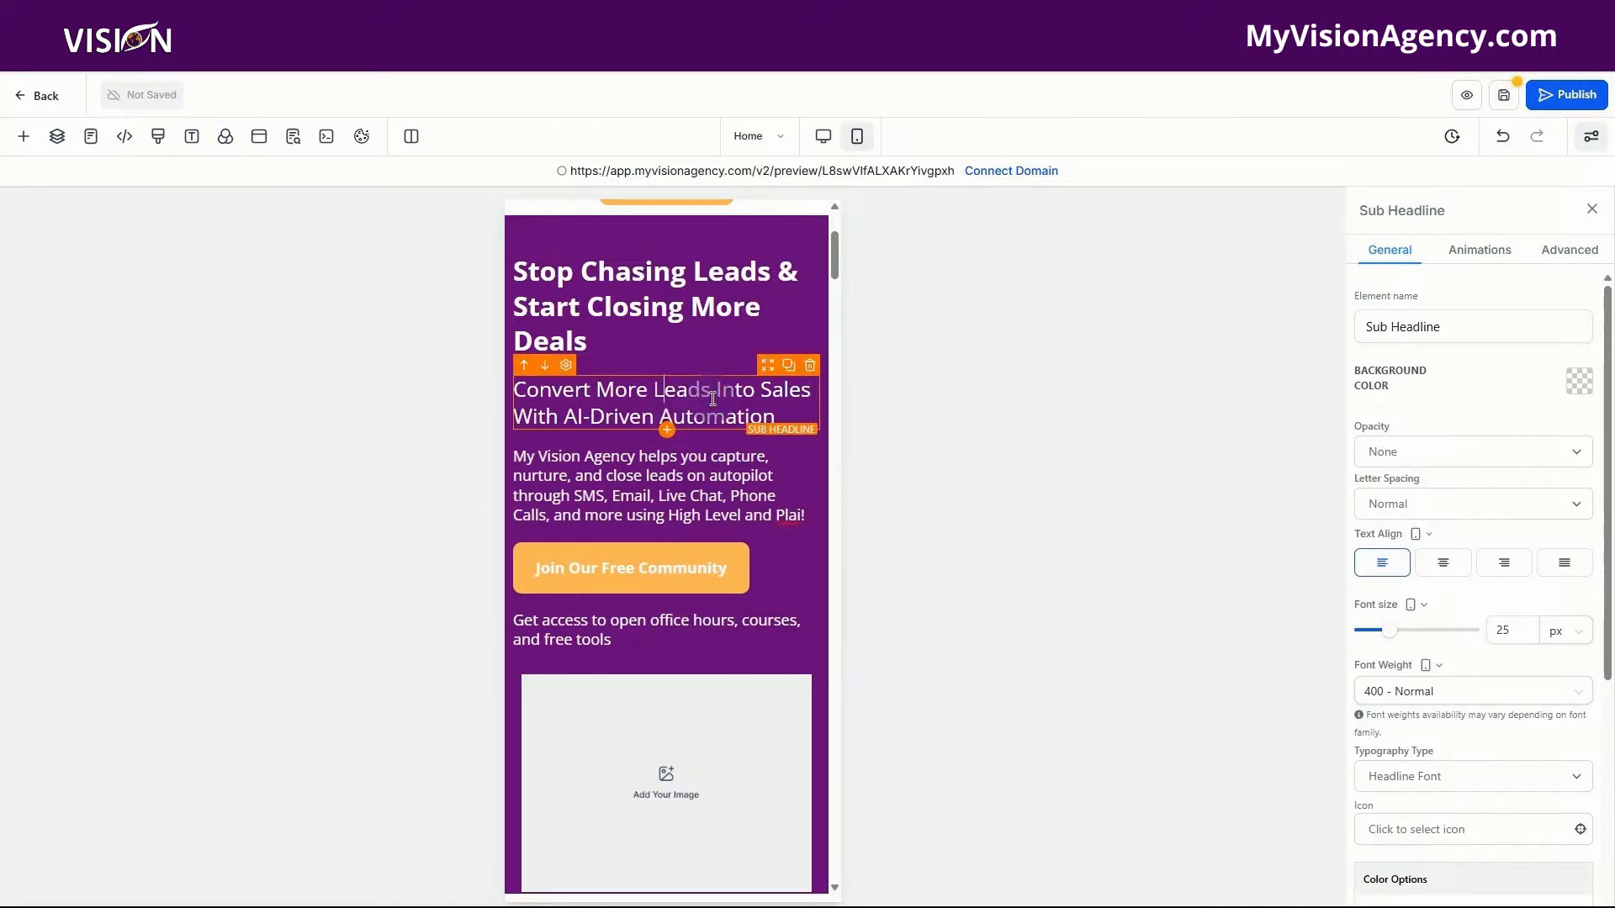
pyautogui.doubleClick(1502, 633)
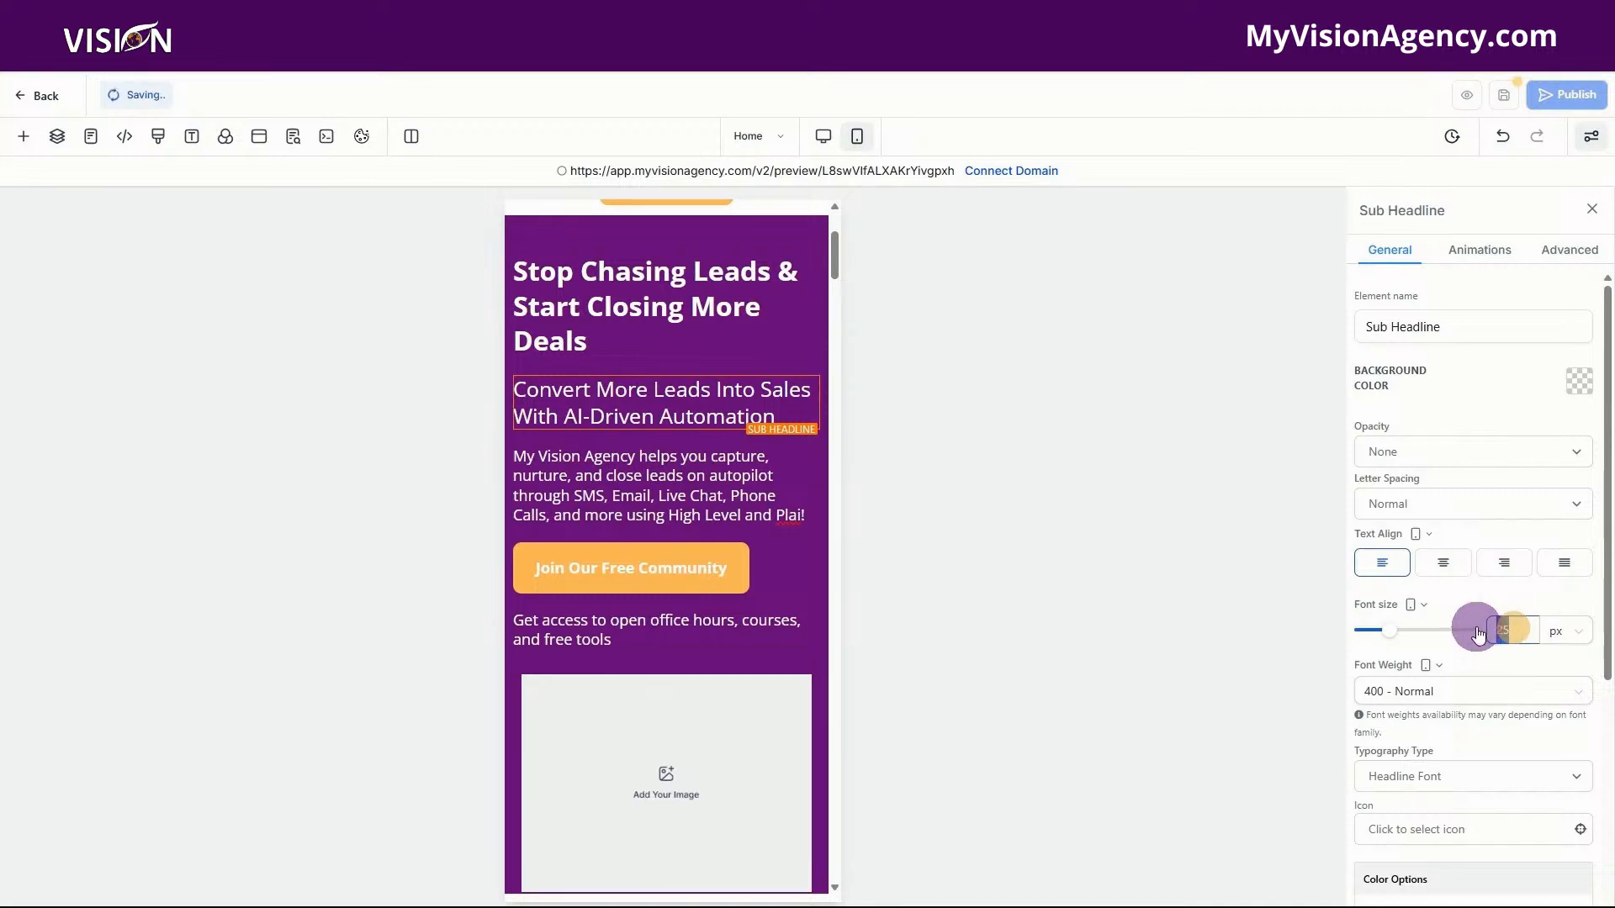
pyautogui.write('22')
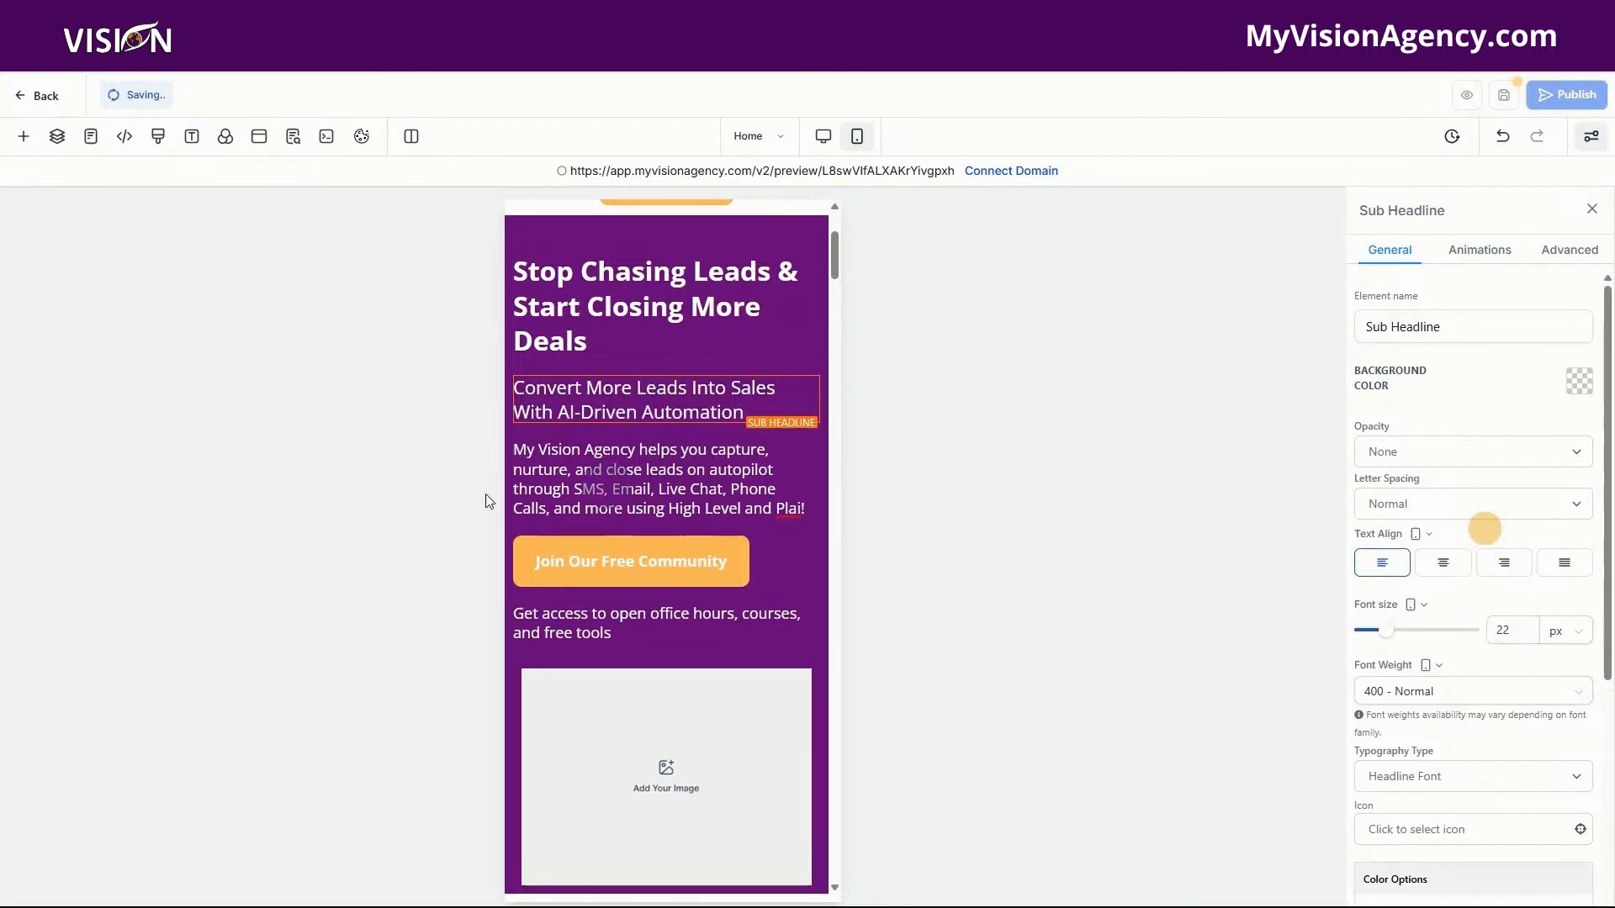
pyautogui.click(623, 481)
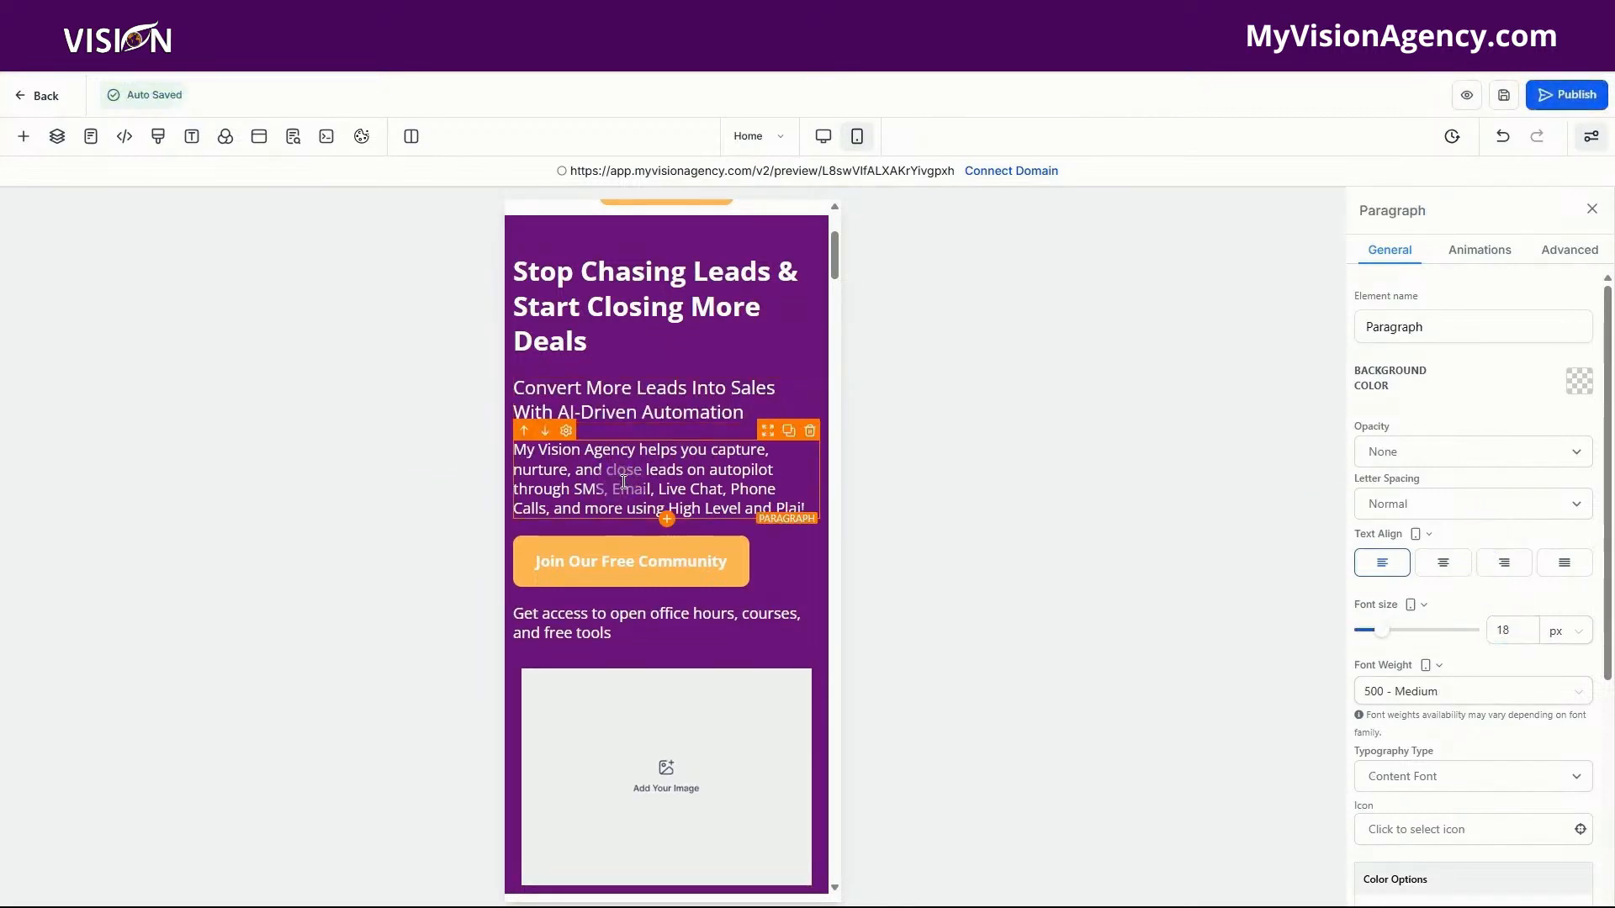
pyautogui.moveTo(1529, 636); pyautogui.dragTo(1498, 633)
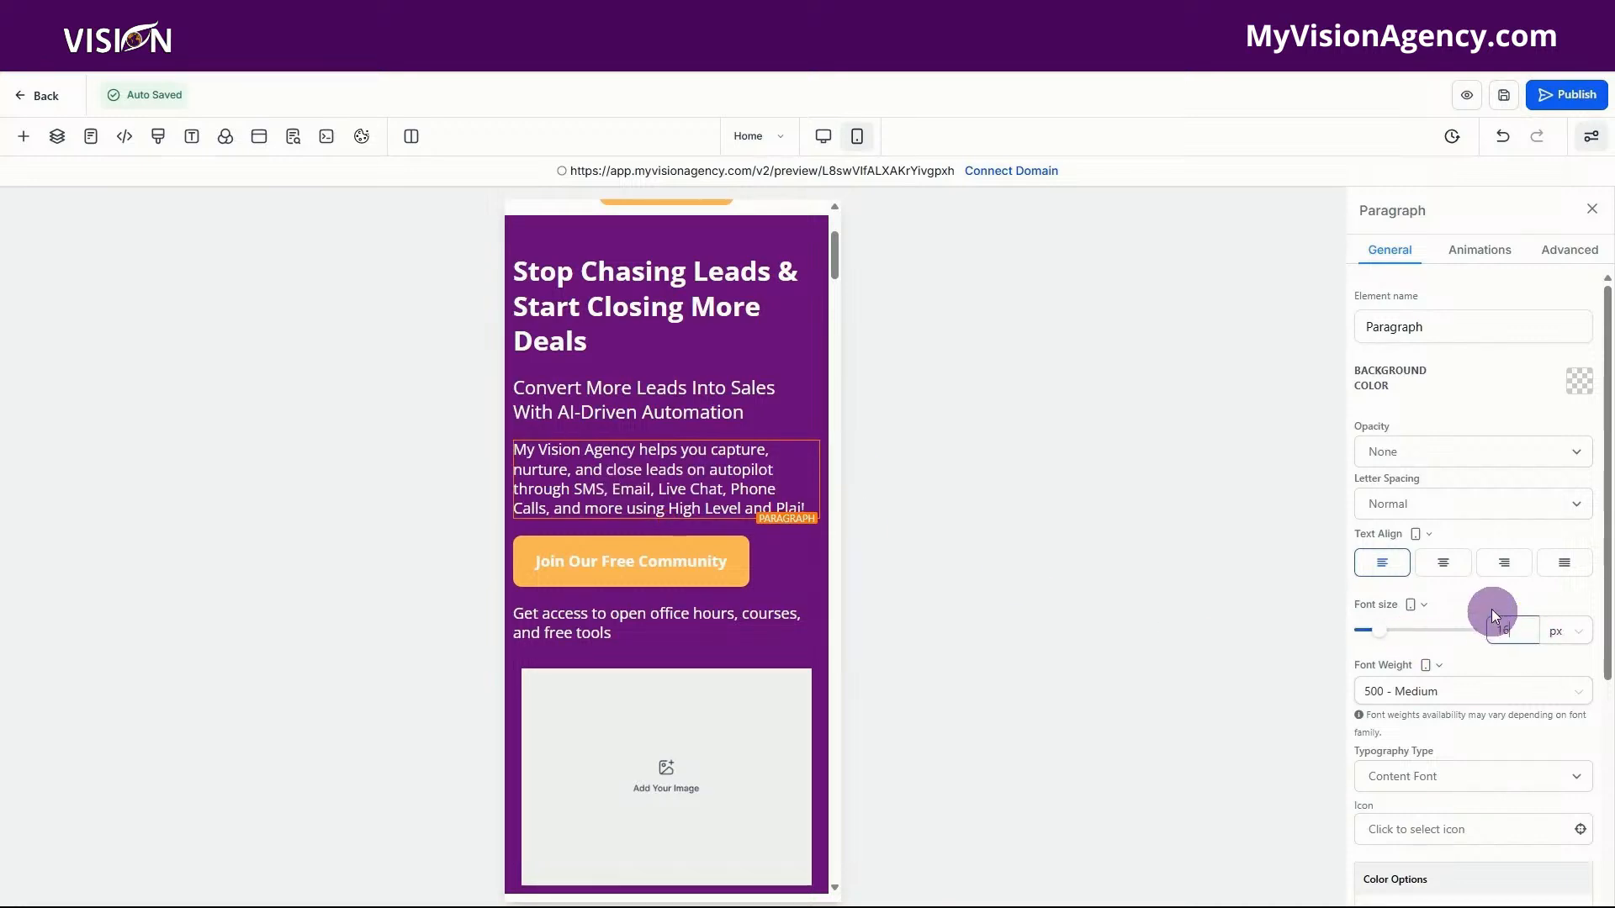
# - Set the mobile font size of the hero's Join Our Free Community button and the paragraph below it to 16 px
pyautogui.click(705, 561)
pyautogui.click(1296, 586)
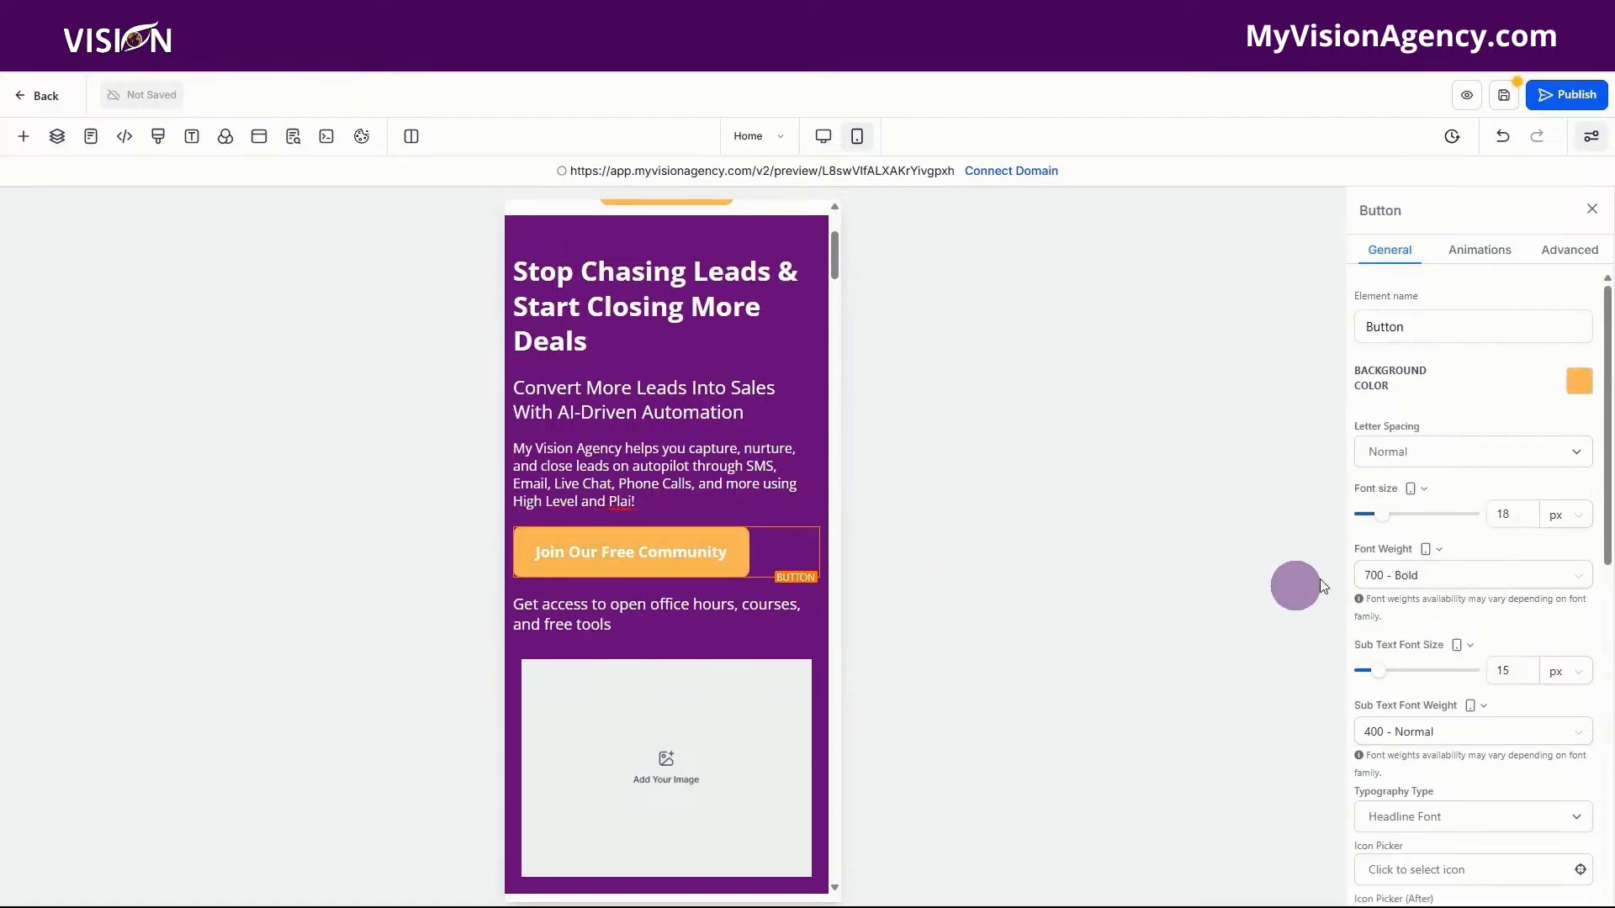
pyautogui.moveTo(1515, 522); pyautogui.dragTo(1491, 517)
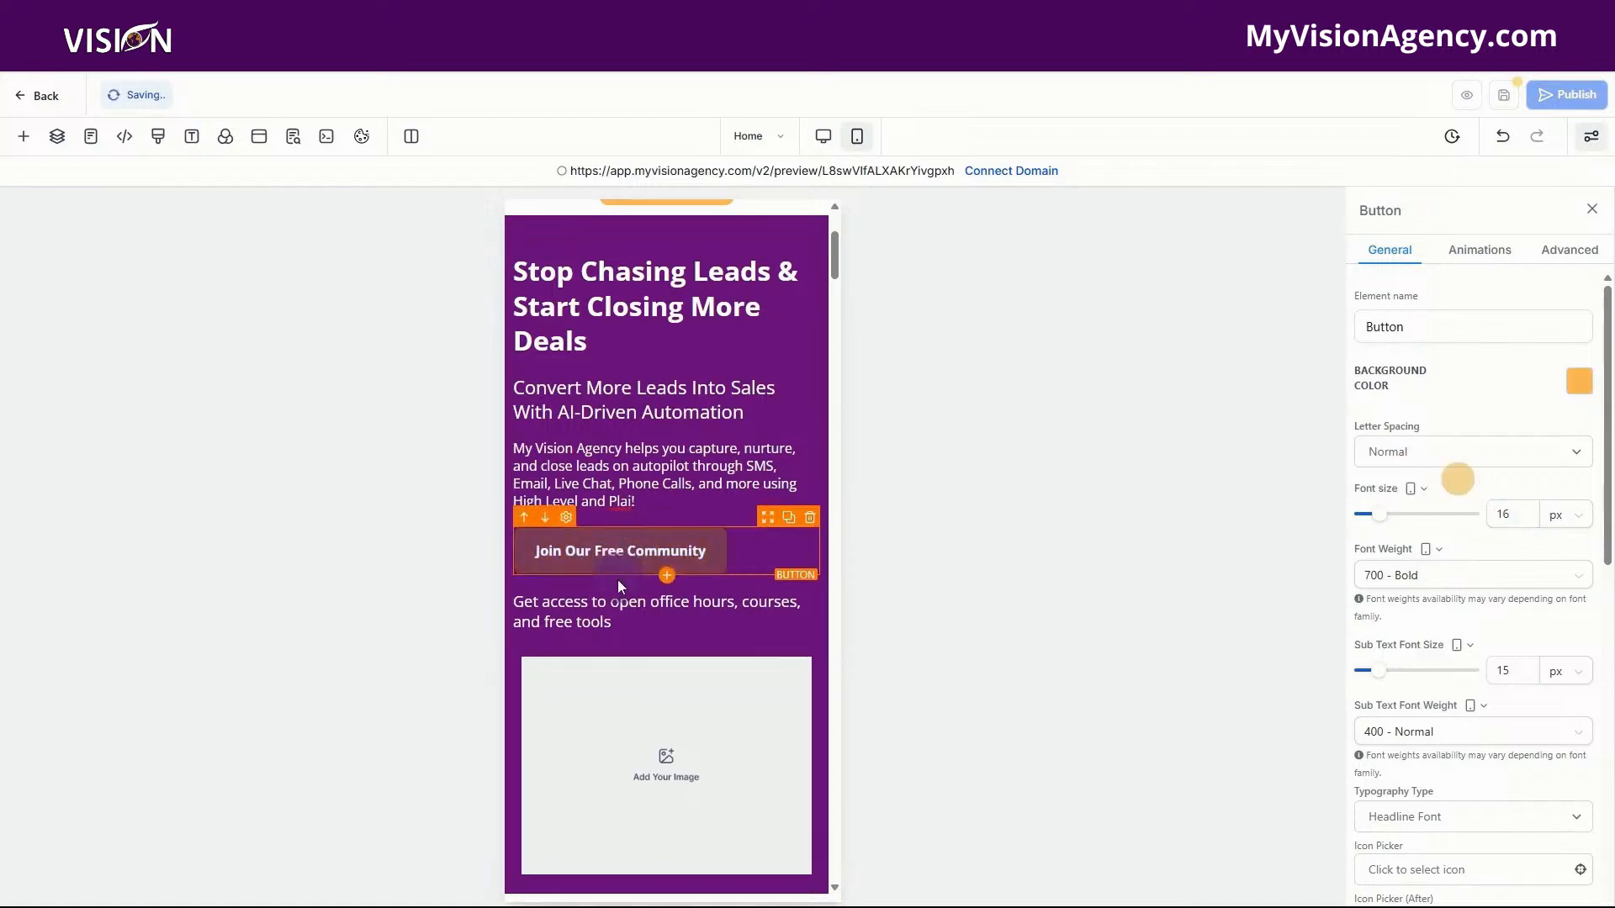
pyautogui.click(623, 606)
pyautogui.doubleClick(1511, 632)
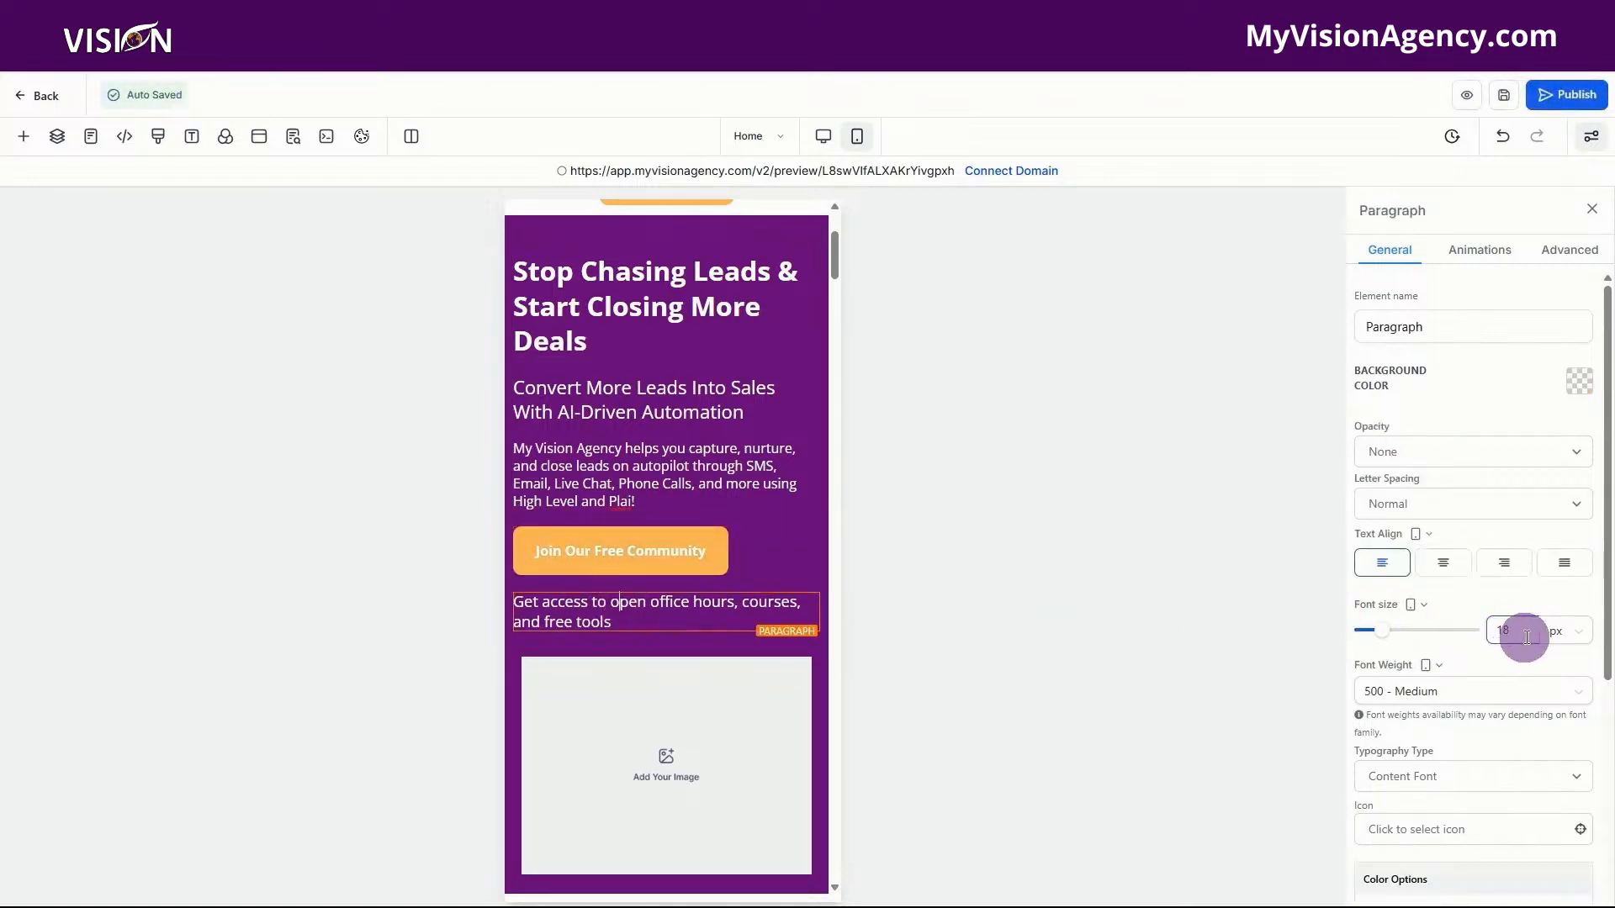
pyautogui.write('16')
pyautogui.click(907, 461)
# - Reduce the hero headline's mobile font size to 29 px so the text fits on two lines
pyautogui.click(728, 304)
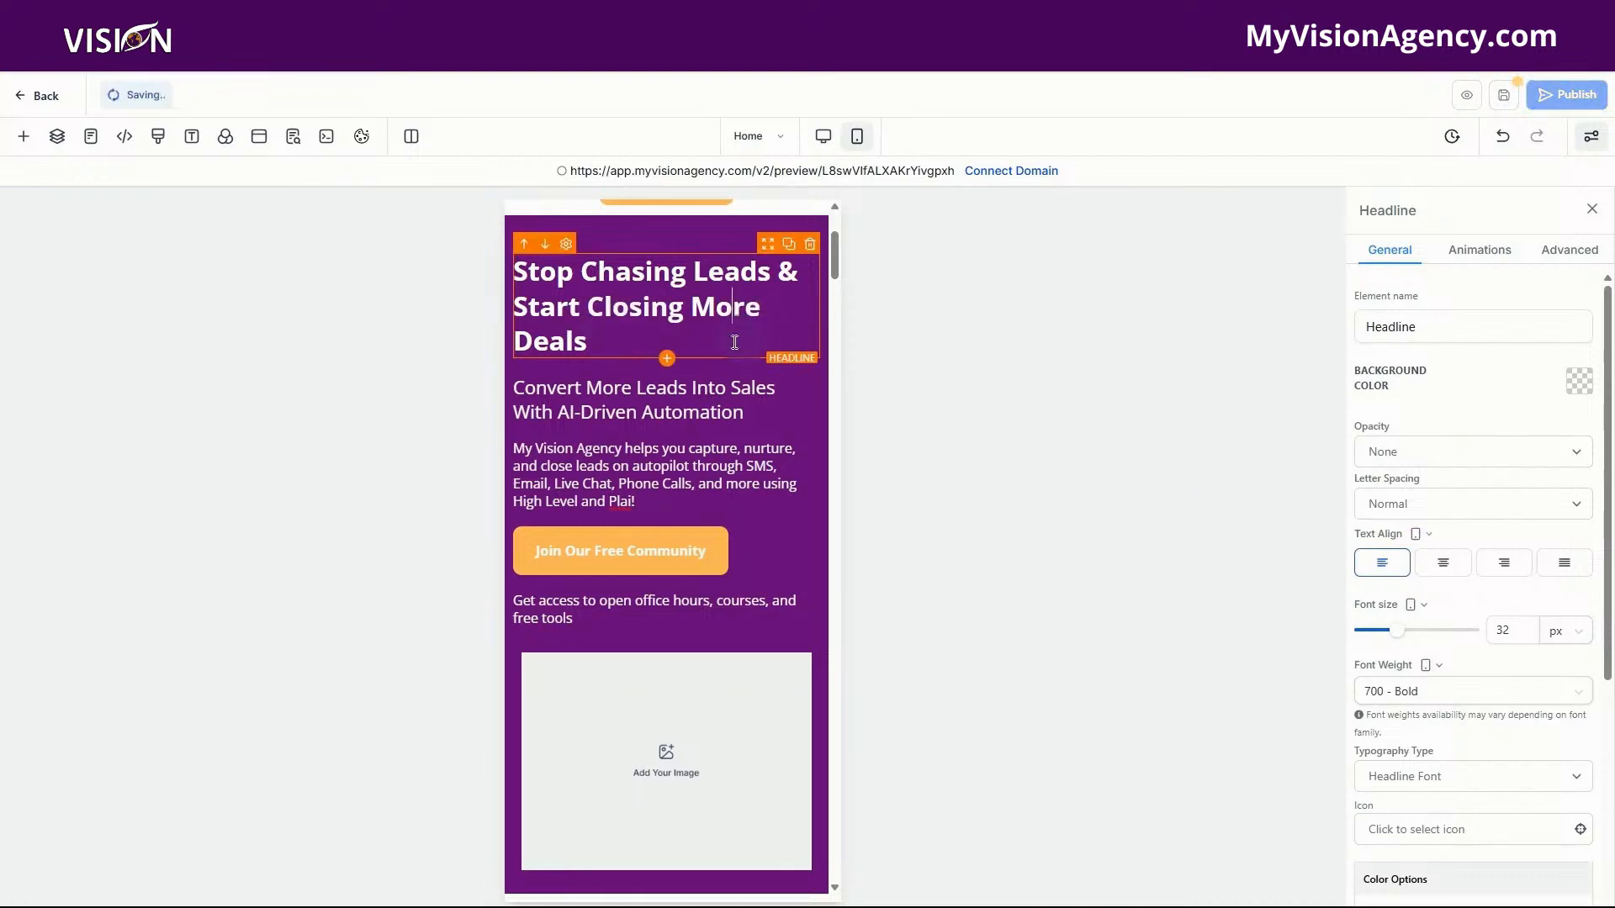
pyautogui.click(1514, 630)
pyautogui.moveTo(599, 339); pyautogui.dragTo(516, 341)
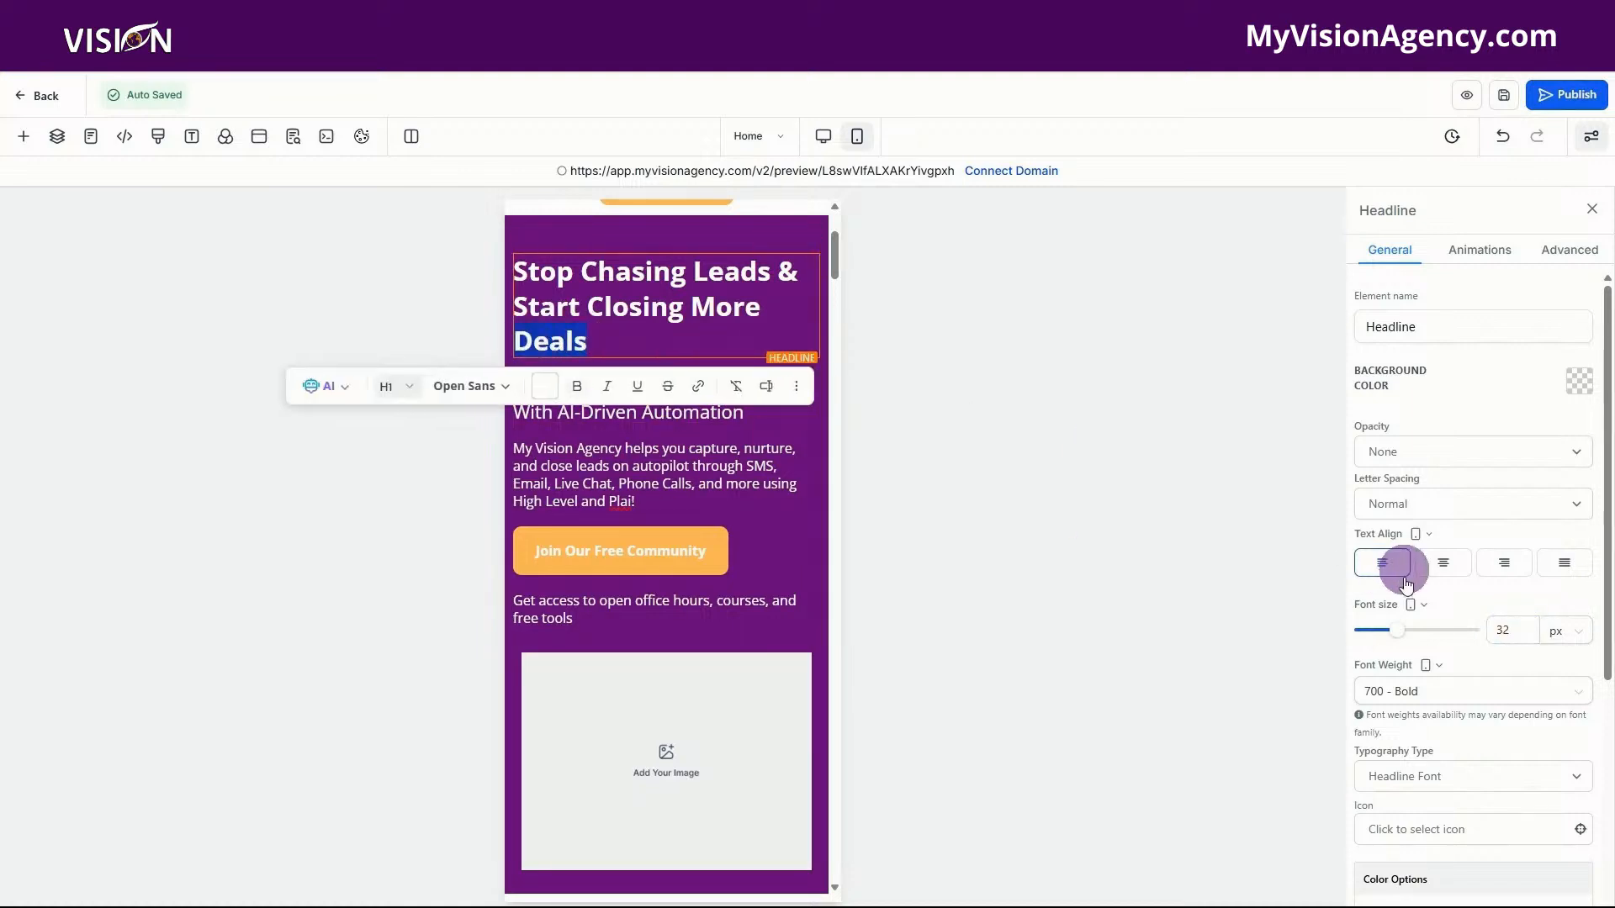
pyautogui.click(1516, 633)
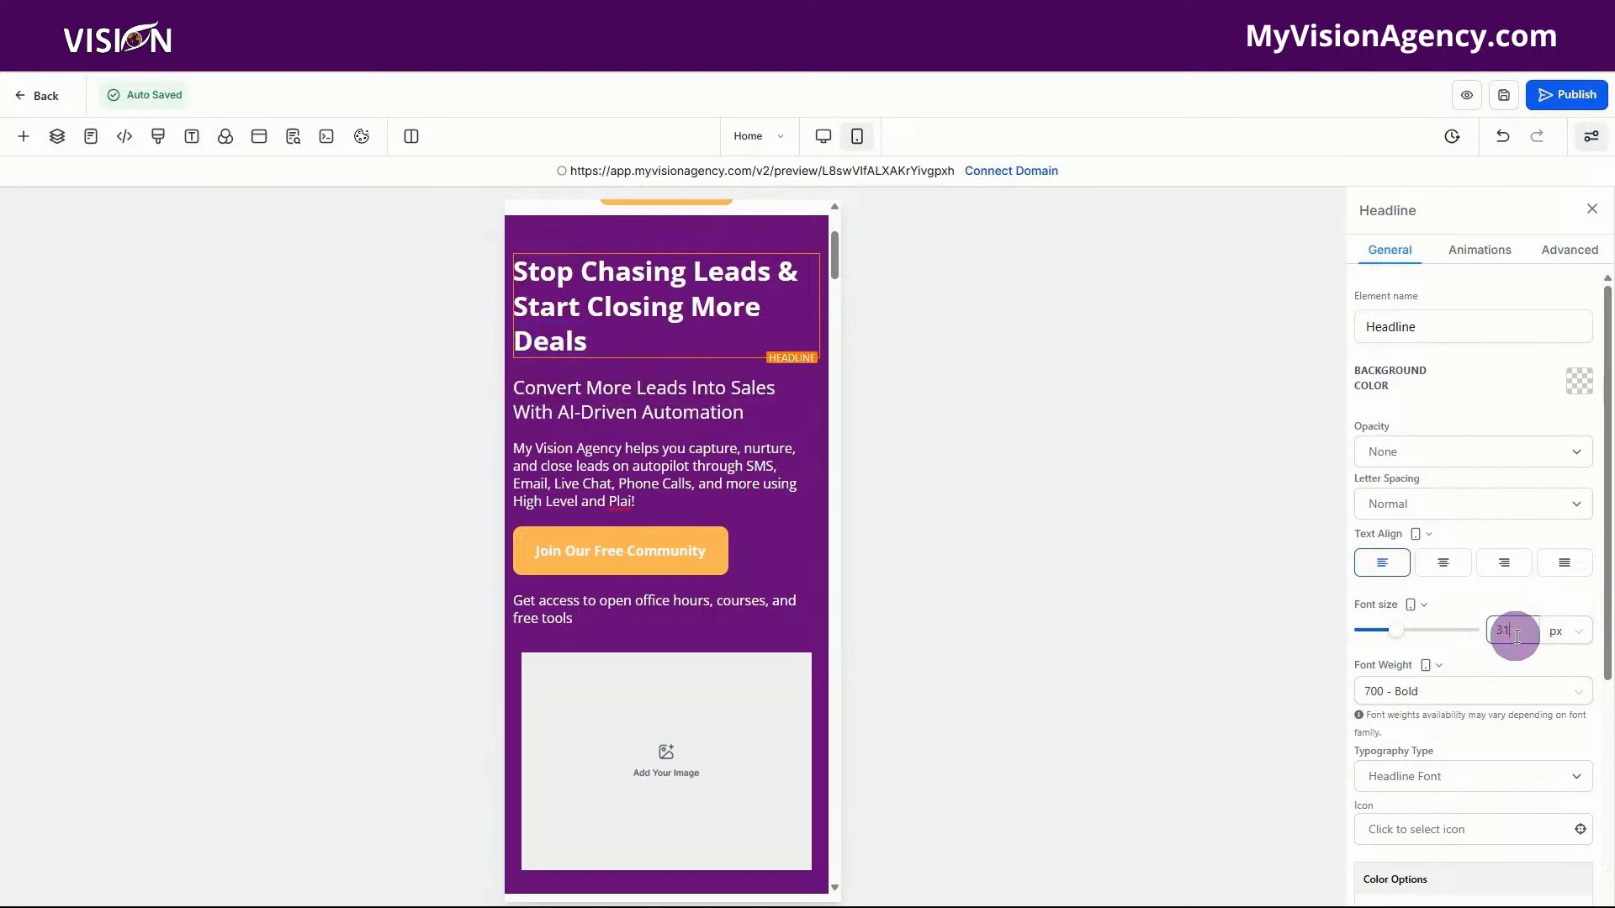
pyautogui.press('Down')
pyautogui.press('Down')
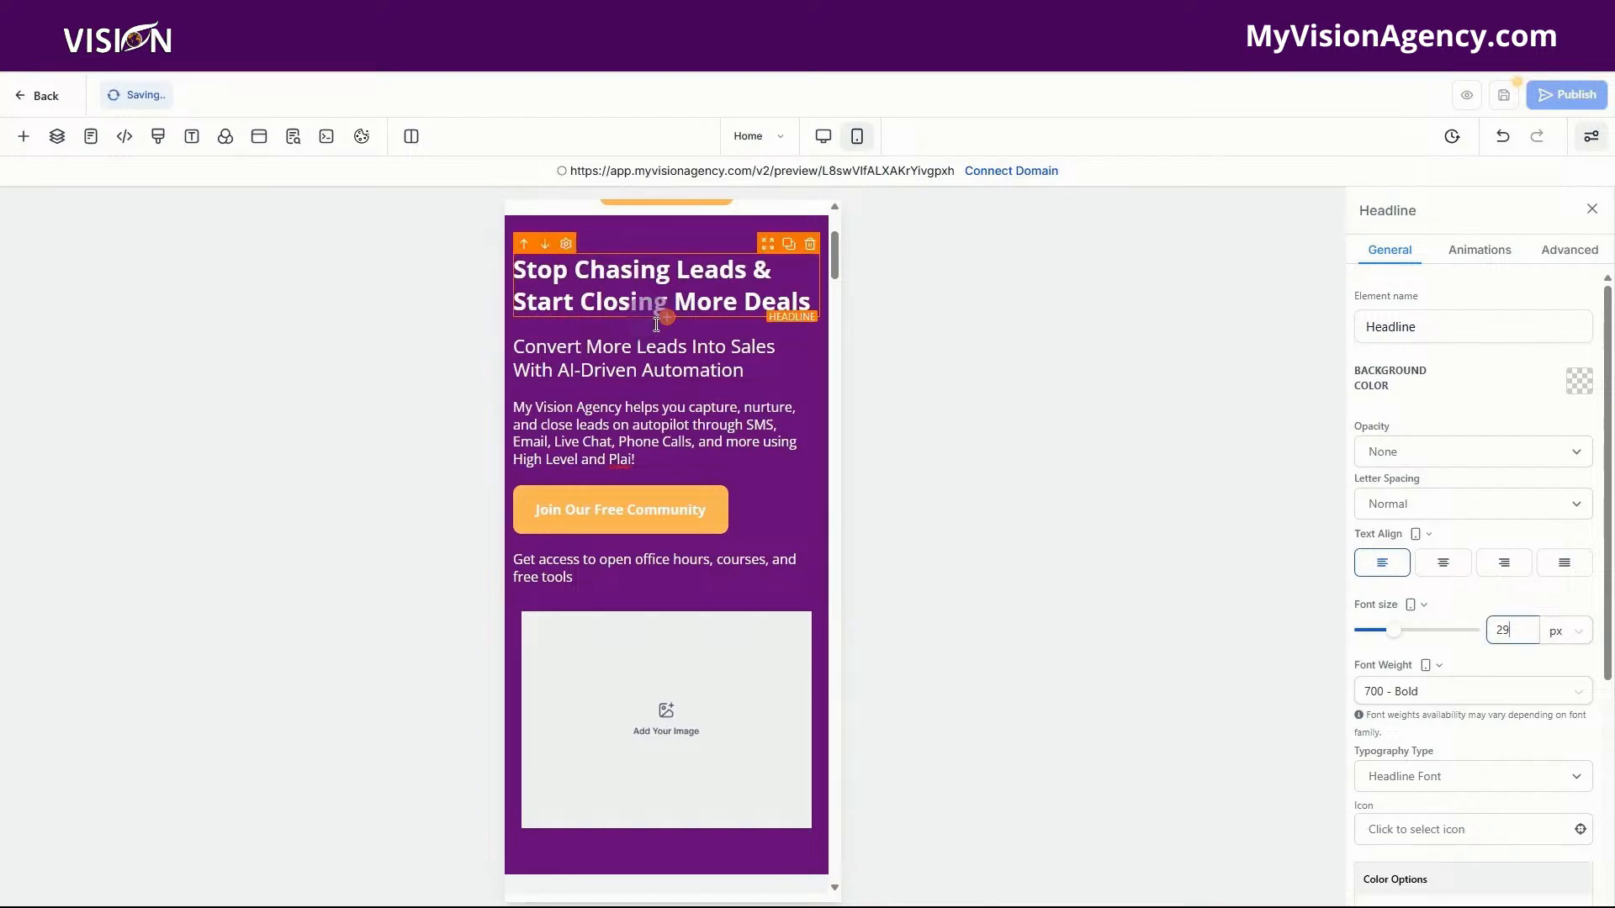
# - Check the mobile font sizes of the hero's headline, sub headline, paragraph and Join Our Free Community button
pyautogui.click(755, 286)
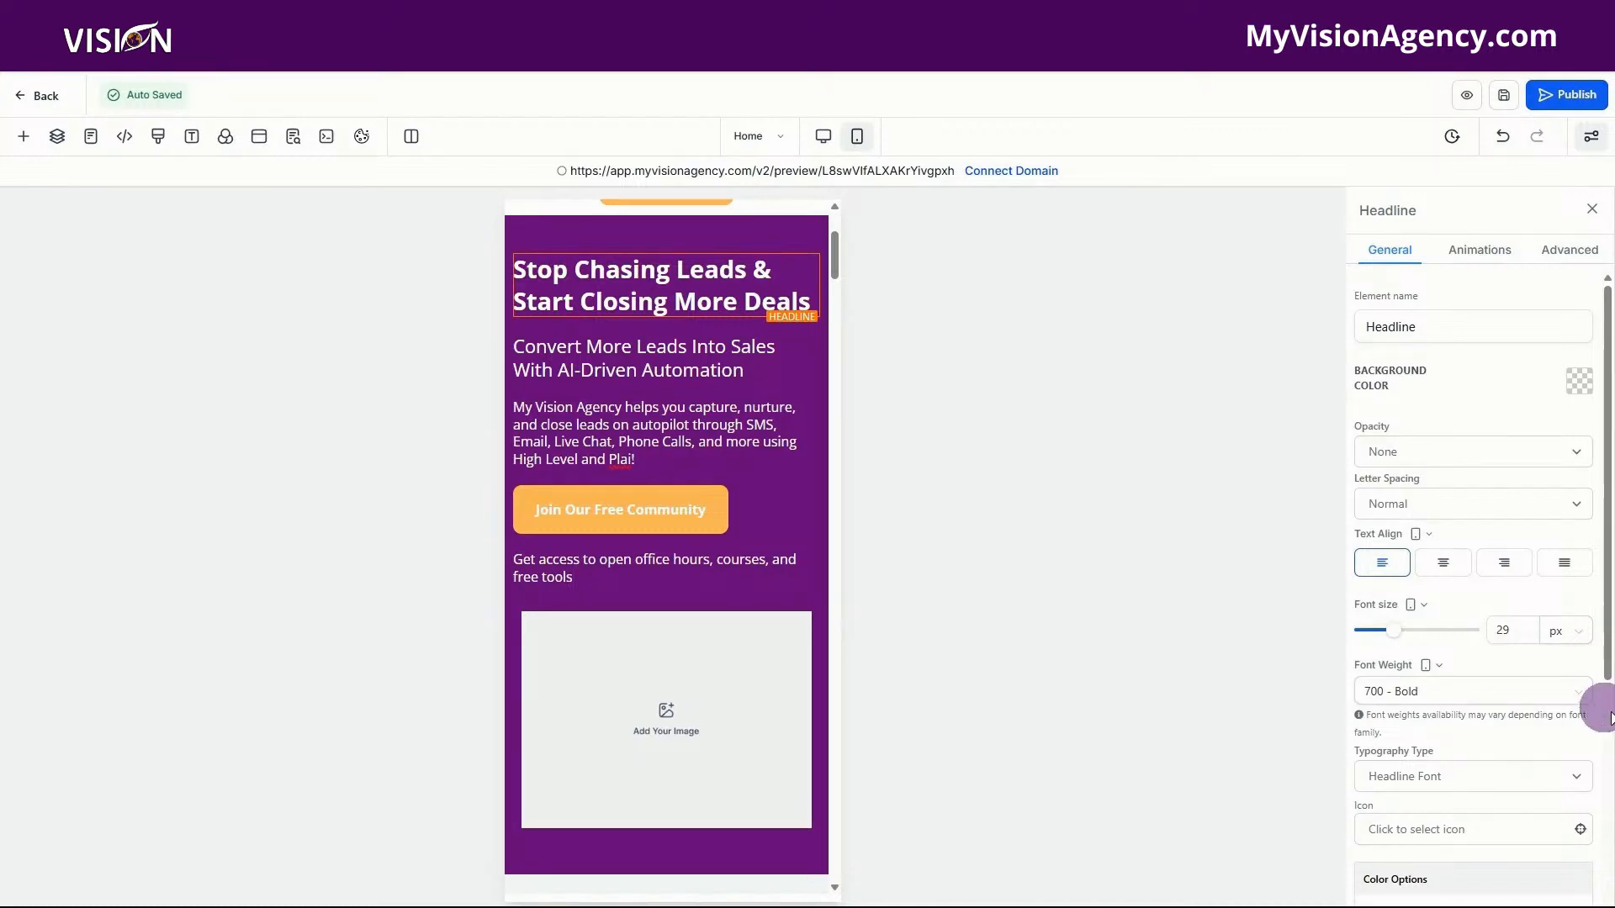
pyautogui.click(744, 364)
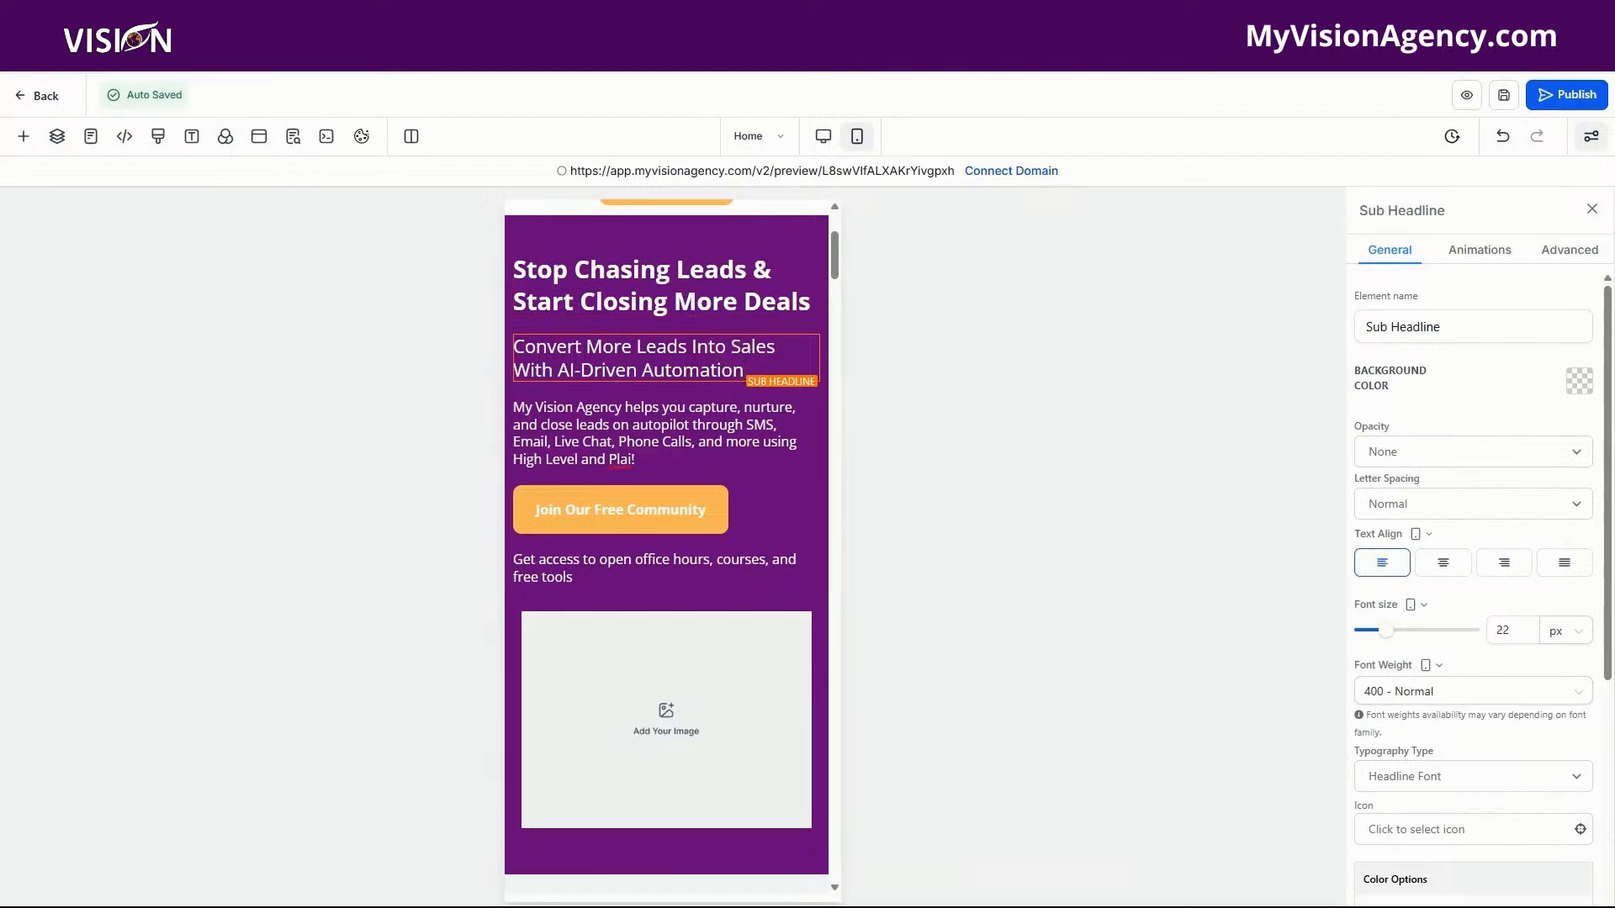
pyautogui.click(622, 428)
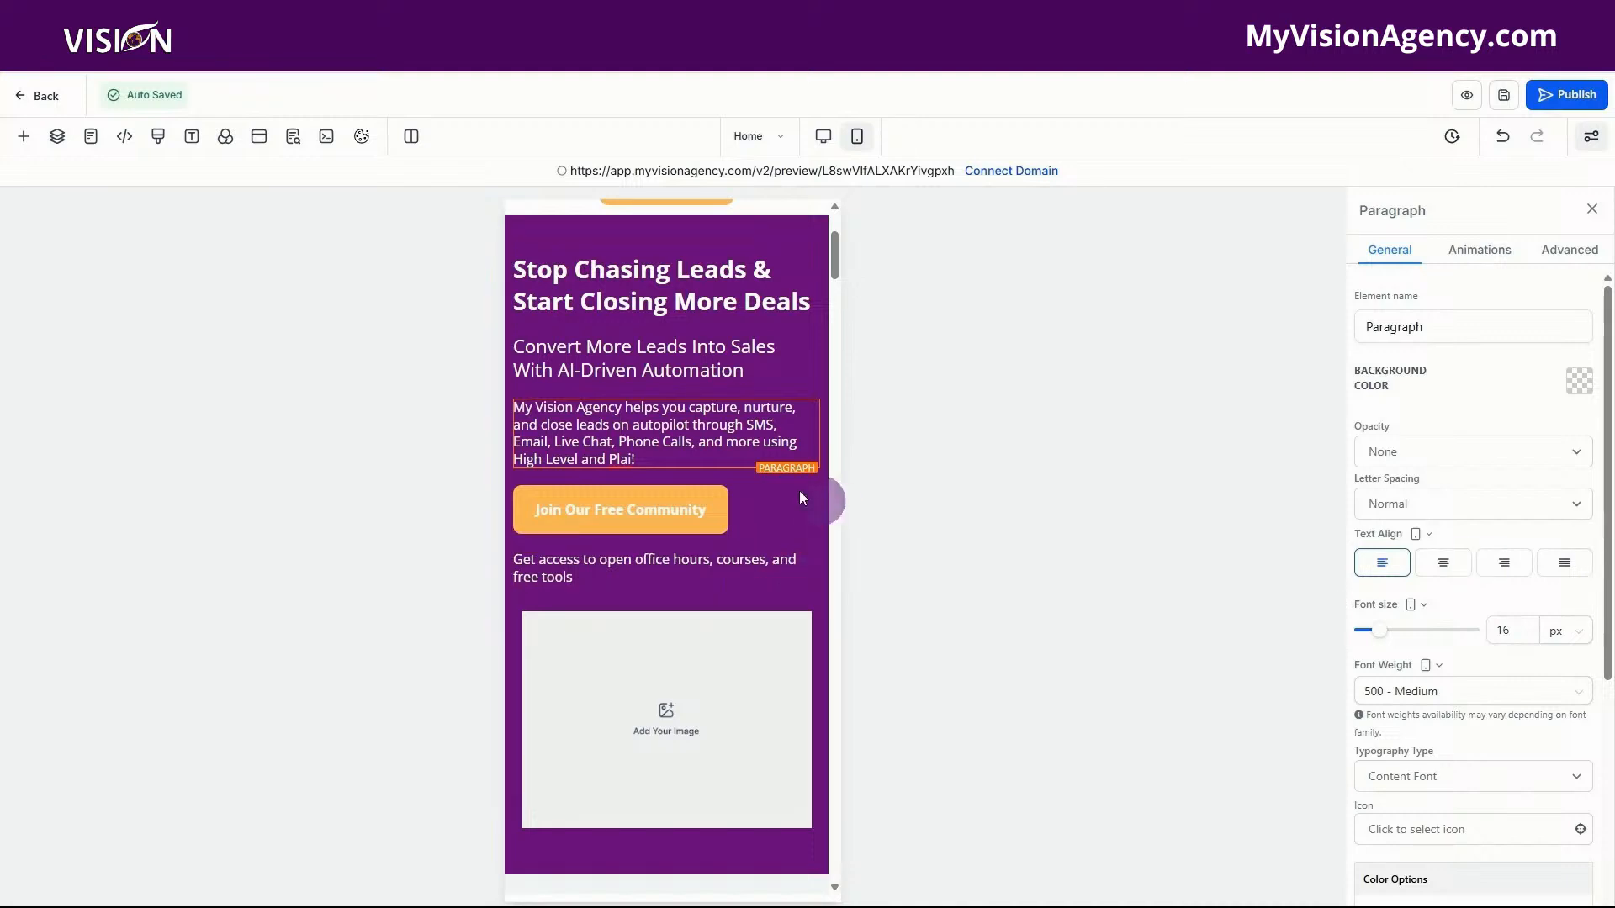
pyautogui.click(644, 524)
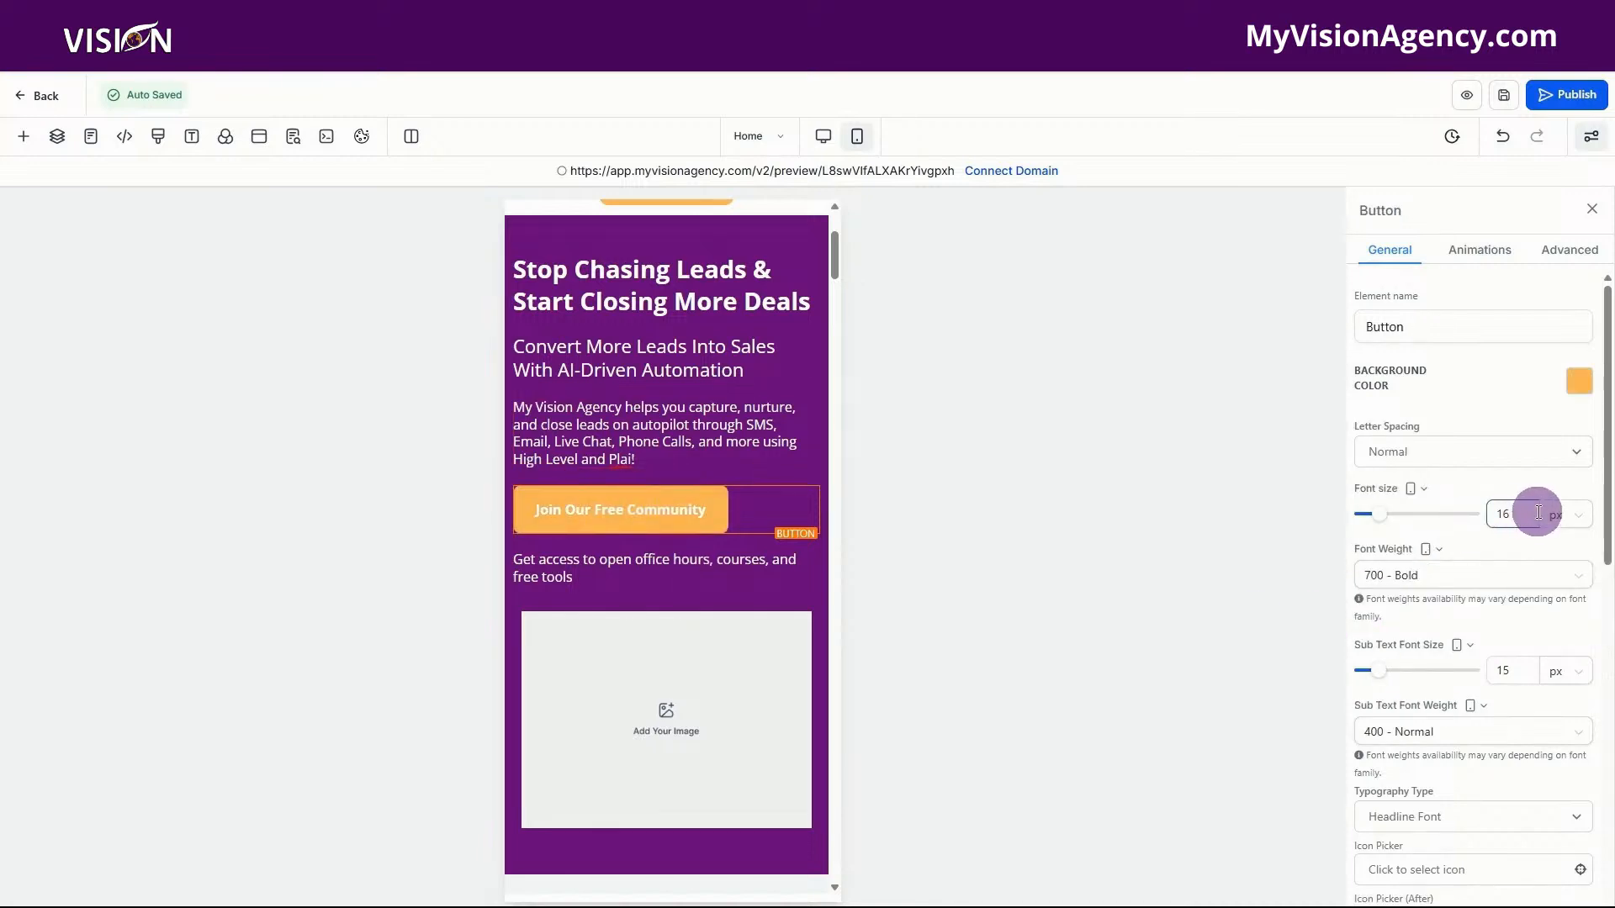
pyautogui.scroll(-5, 685, 627)
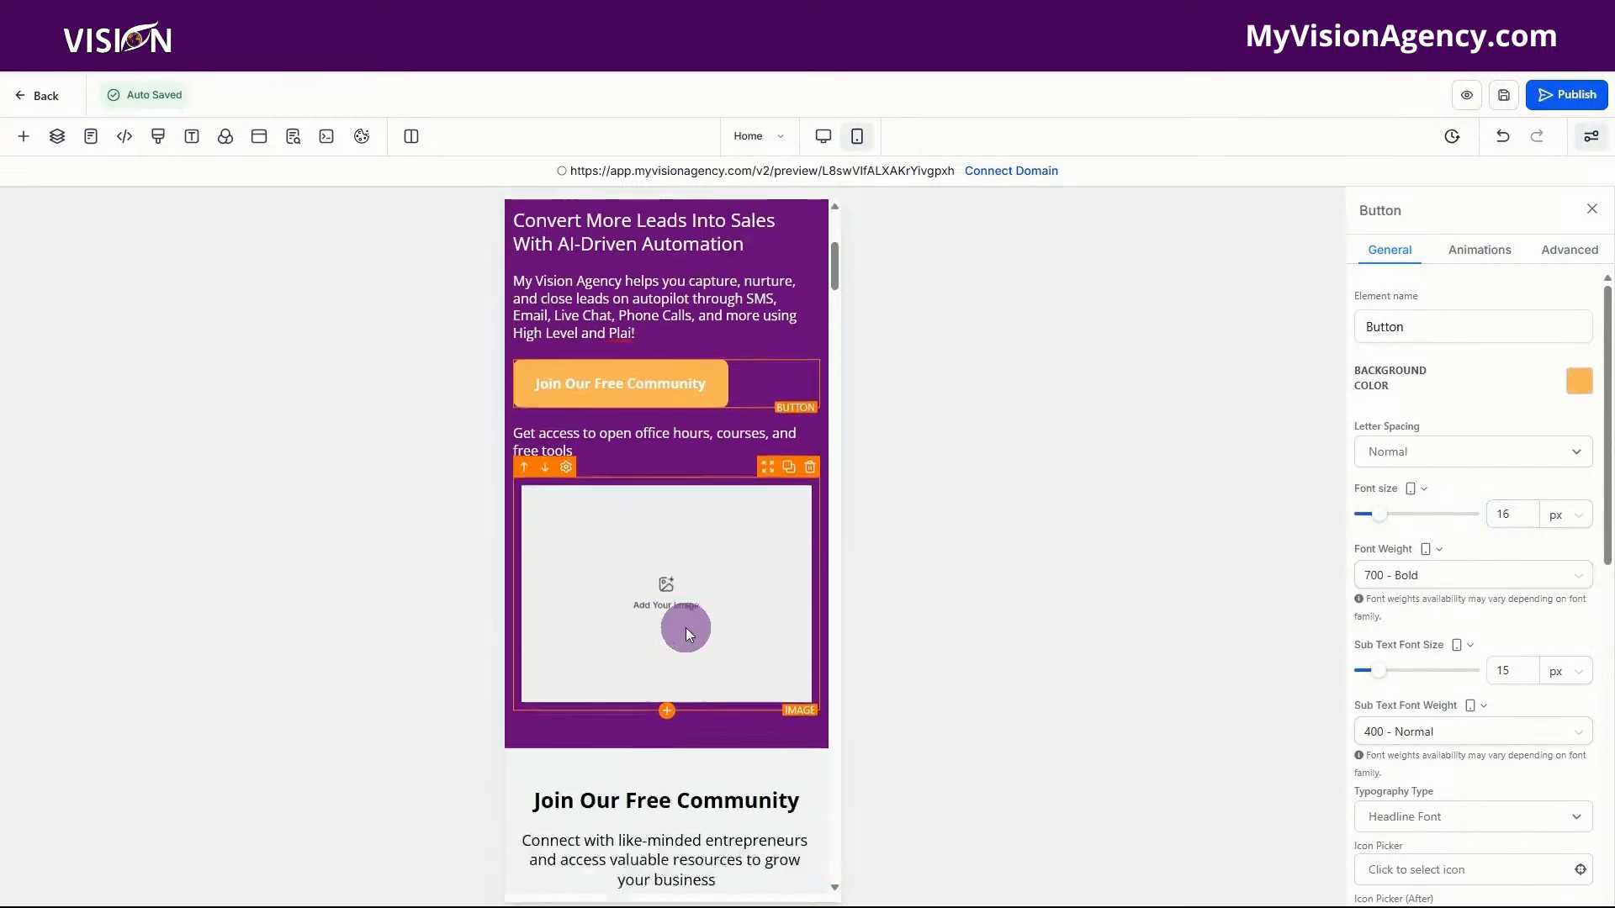
# - Set the mobile font size of the Join Our Free Community sub headline below the hero to 22 px
pyautogui.click(719, 498)
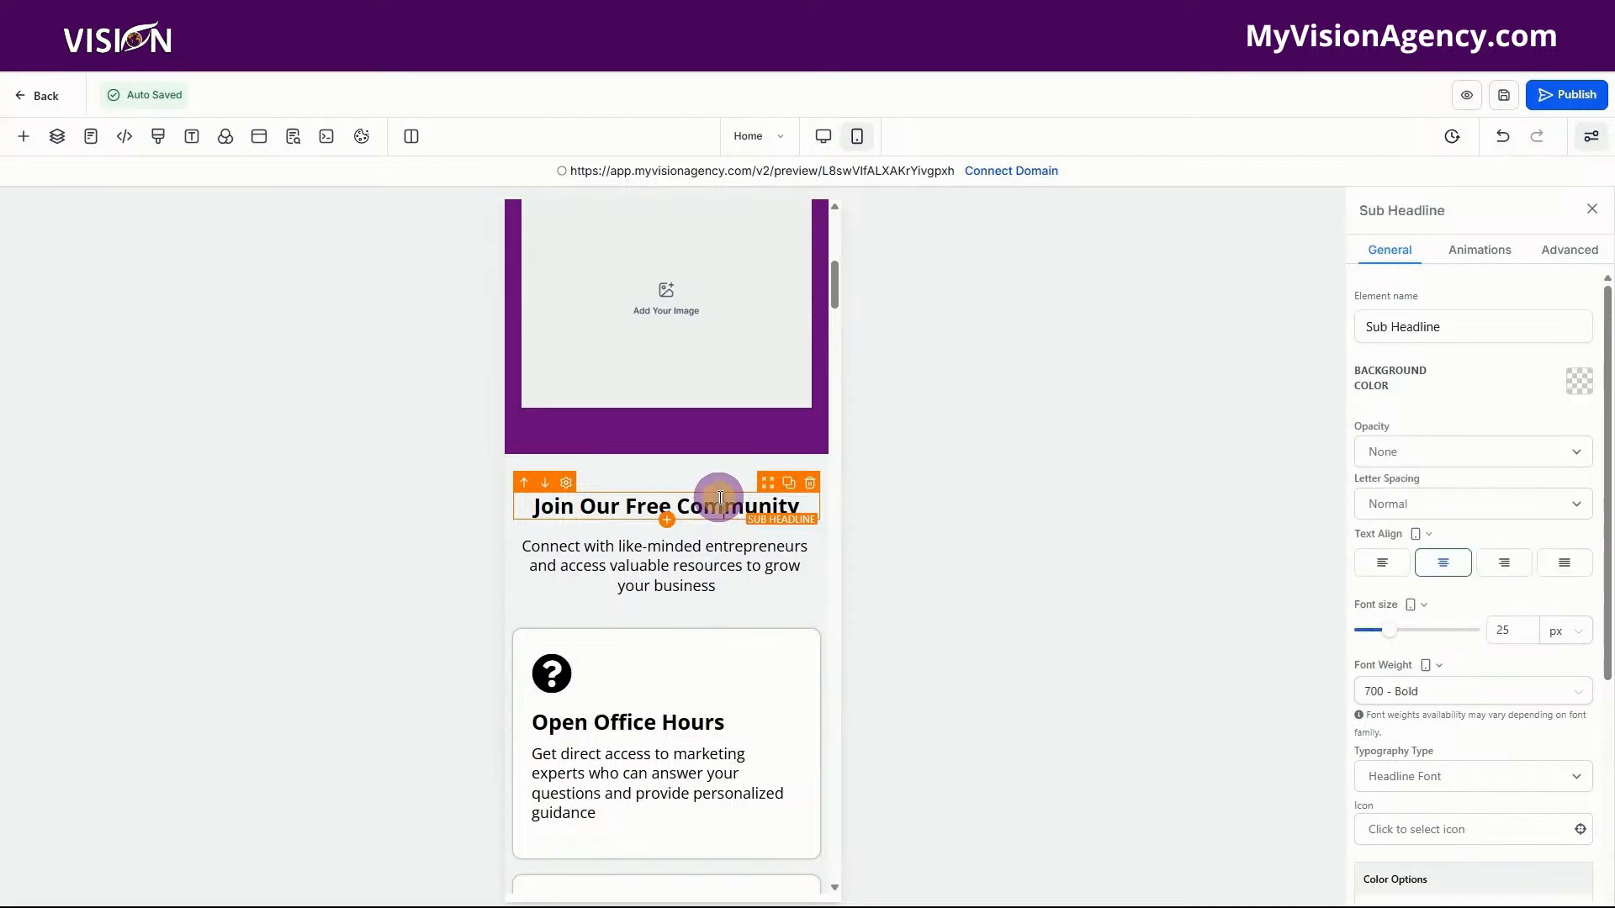
pyautogui.click(725, 497)
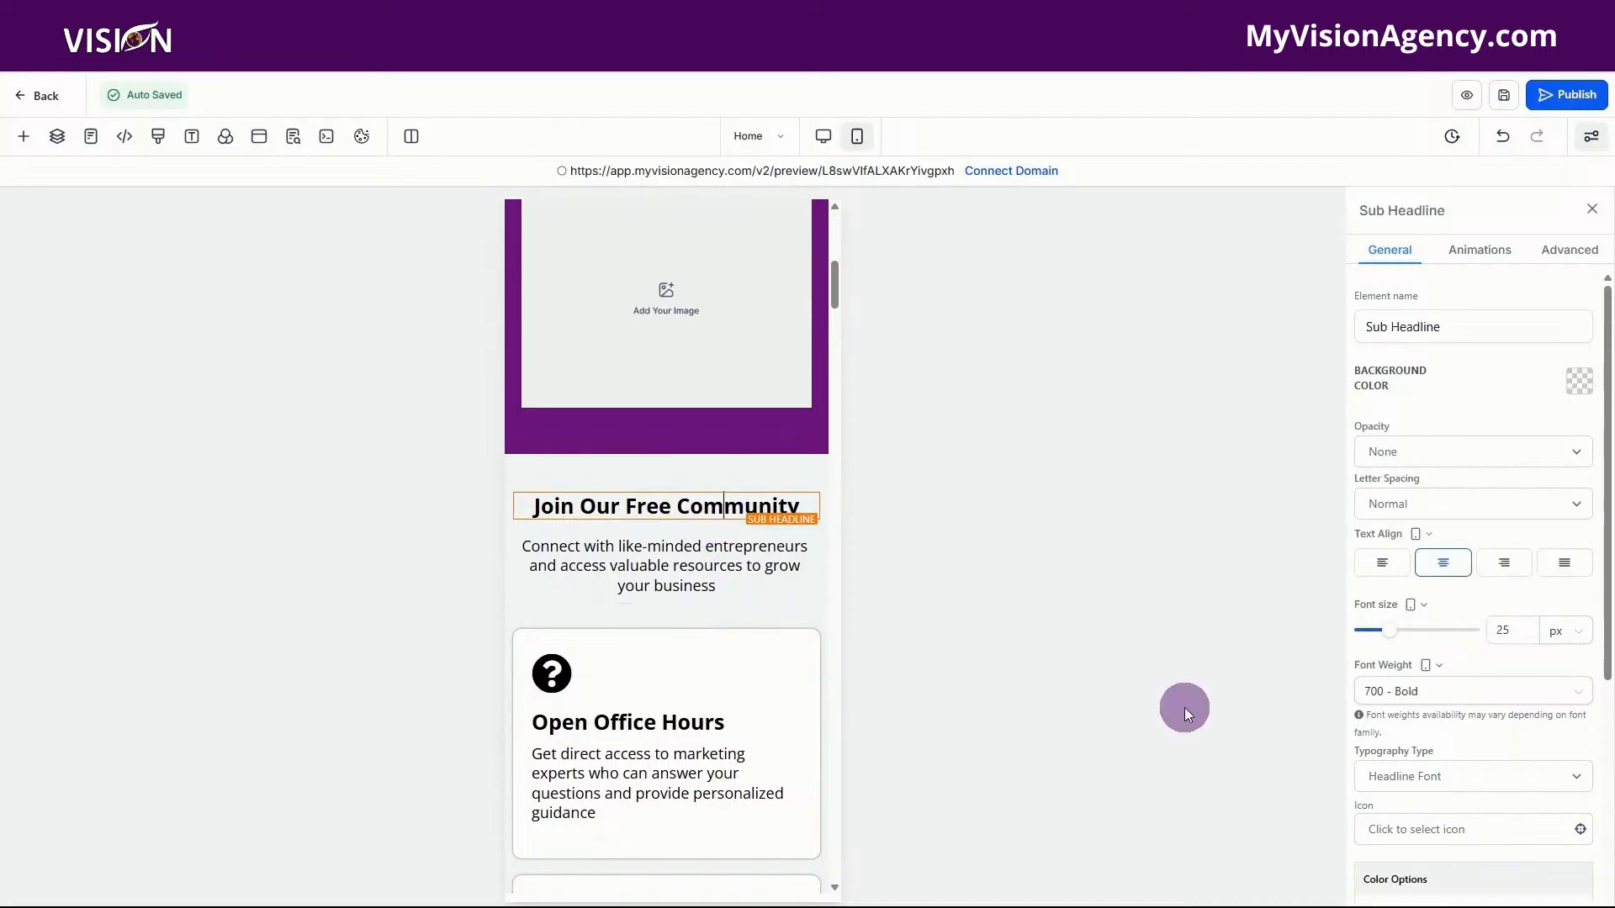
pyautogui.moveTo(1514, 632); pyautogui.dragTo(1478, 637)
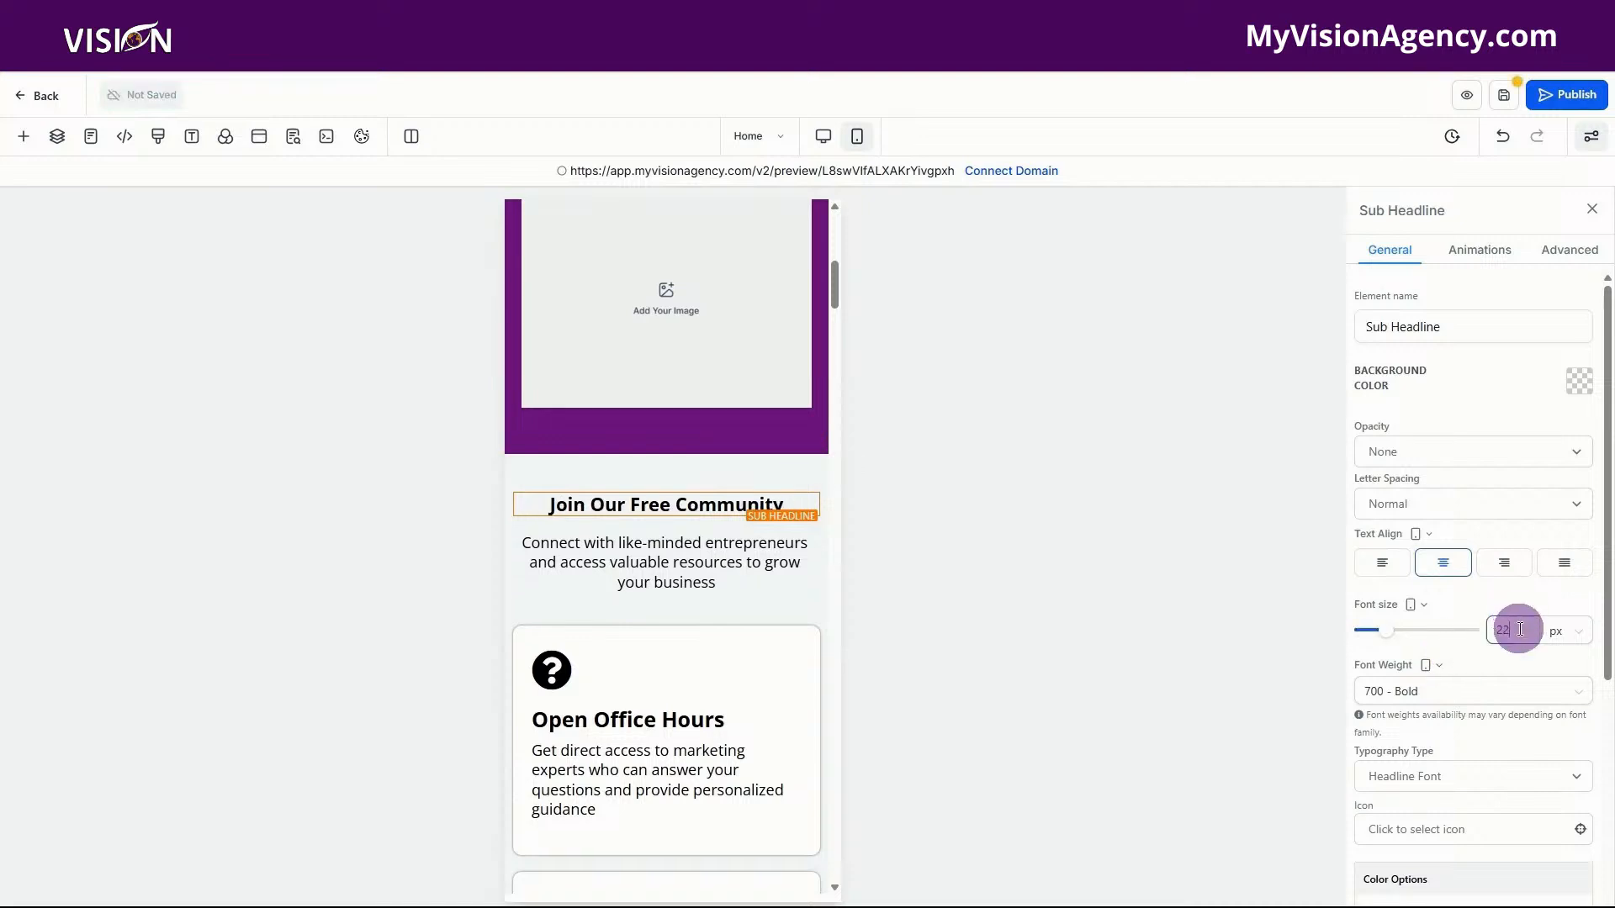
pyautogui.moveTo(1511, 634); pyautogui.dragTo(1494, 633)
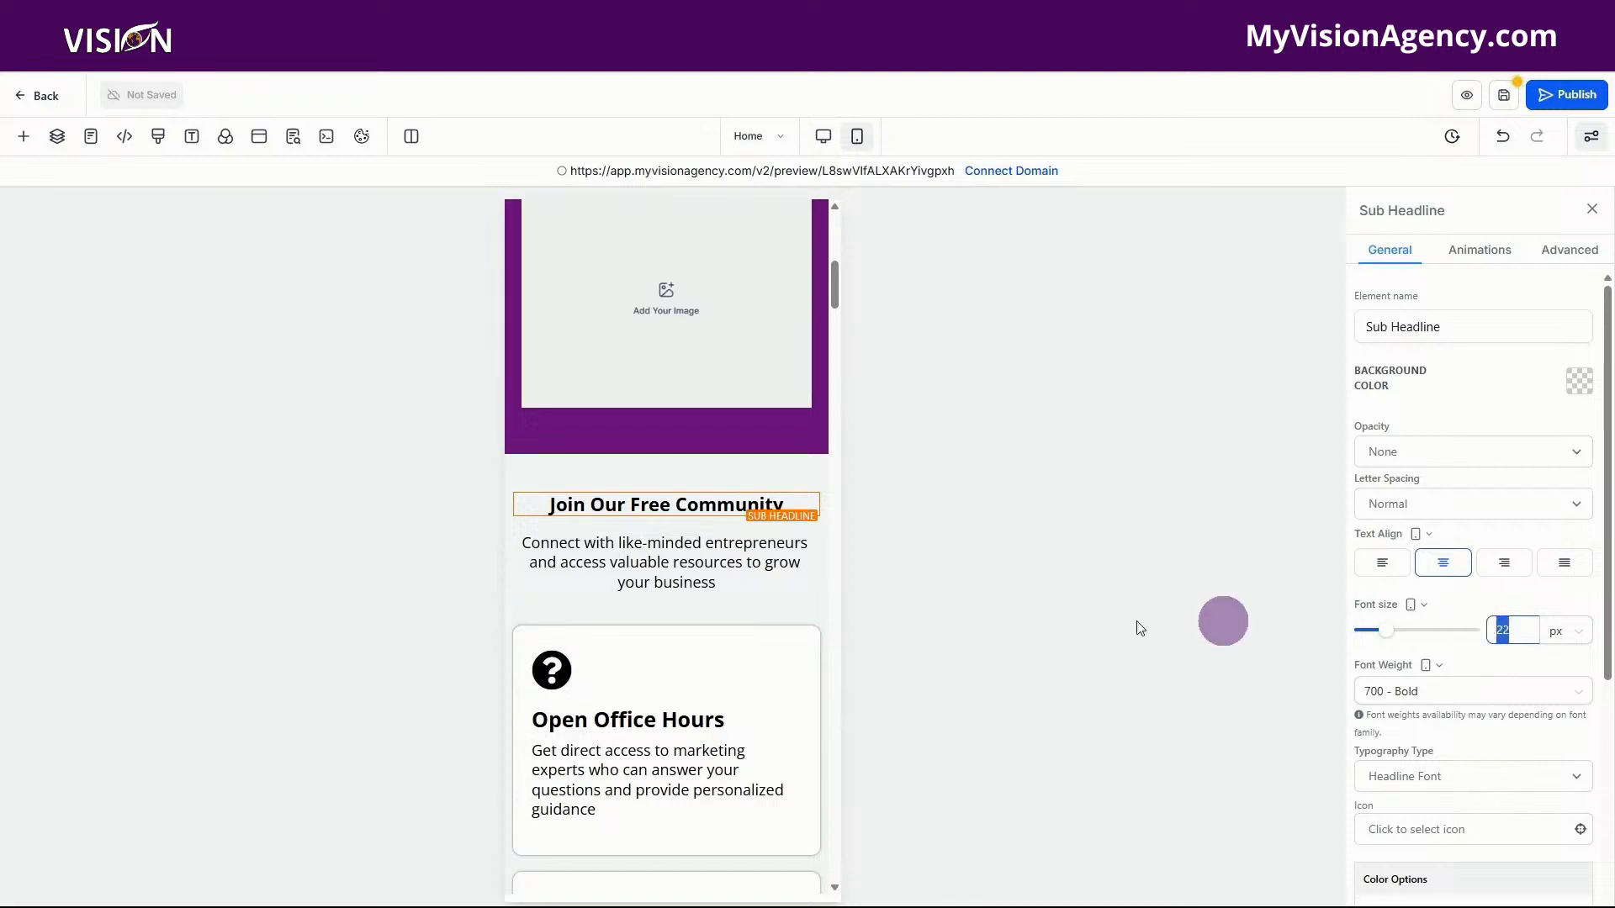
# - Set the mobile font size of the four community card titles, from Open Office Hours to Networking Opportunities, to 22 px
pyautogui.click(731, 716)
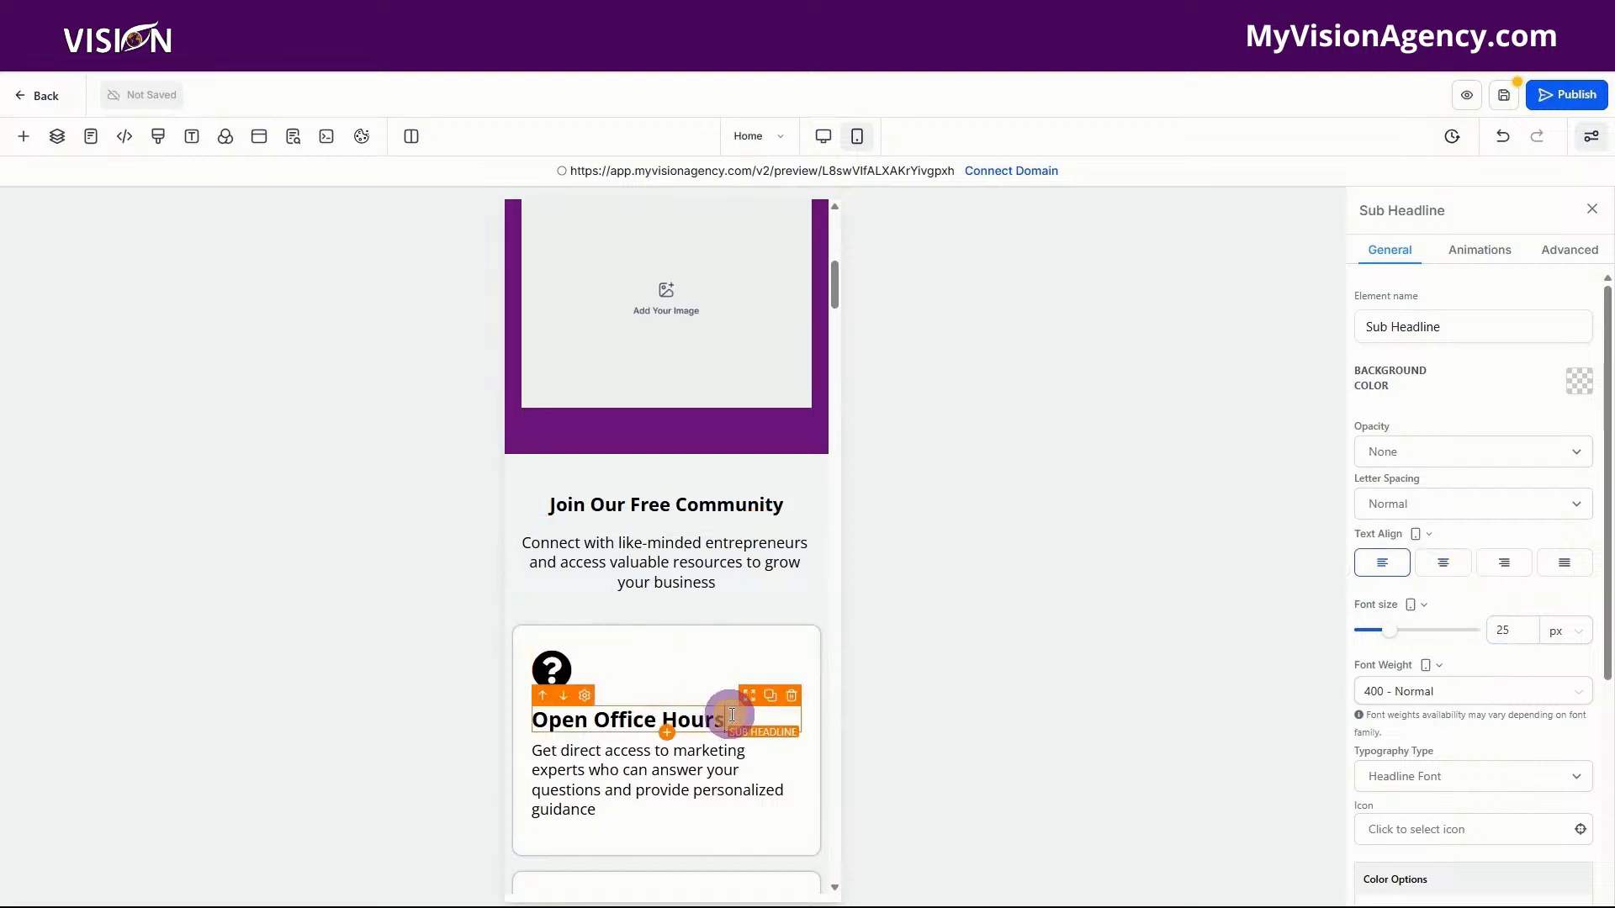
pyautogui.moveTo(1506, 630)
pyautogui.mouseDown()
pyautogui.moveTo(1465, 637)
pyautogui.moveTo(1480, 646)
pyautogui.moveTo(1482, 624)
pyautogui.mouseUp()
pyautogui.scroll(-5, 703, 648)
pyautogui.click(606, 545)
pyautogui.write('22')
pyautogui.scroll(-3, 698, 588)
pyautogui.click(673, 556)
pyautogui.write('22')
pyautogui.click(1414, 607)
pyautogui.click(673, 794)
pyautogui.write('22')
# - Set the mobile font size of the feature section sub headlines, such as Instantly Fill your Calendar and Drive More Phone Calls, to 22 px
pyautogui.scroll(-9, 703, 533)
pyautogui.click(698, 588)
pyautogui.write('22')
pyautogui.scroll(-4, 698, 589)
pyautogui.write('22')
pyautogui.scroll(-8, 715, 589)
pyautogui.click(749, 642)
pyautogui.write('22')
pyautogui.scroll(-7, 740, 546)
pyautogui.click(749, 492)
pyautogui.write('22')
# - Set the mobile font size of the A.I. ads section sub headlines and the Frequently Asked Questions heading to 22 px
pyautogui.scroll(-2, 723, 539)
pyautogui.click(724, 457)
pyautogui.write('22')
pyautogui.scroll(-2, 731, 547)
pyautogui.click(732, 552)
pyautogui.click(688, 593)
pyautogui.write('22')
pyautogui.scroll(-5, 703, 505)
pyautogui.click(702, 495)
pyautogui.write('22')
pyautogui.scroll(-3, 698, 547)
pyautogui.write('22')
pyautogui.scroll(-7, 664, 597)
pyautogui.click(656, 599)
pyautogui.write('22')
pyautogui.scroll(-10, 620, 606)
pyautogui.click(657, 388)
# - Set the mobile font size of the section paragraphs, from the Join Our Free Community text through the FAQ introduction, to 16 px
pyautogui.scroll(15, 707, 598)
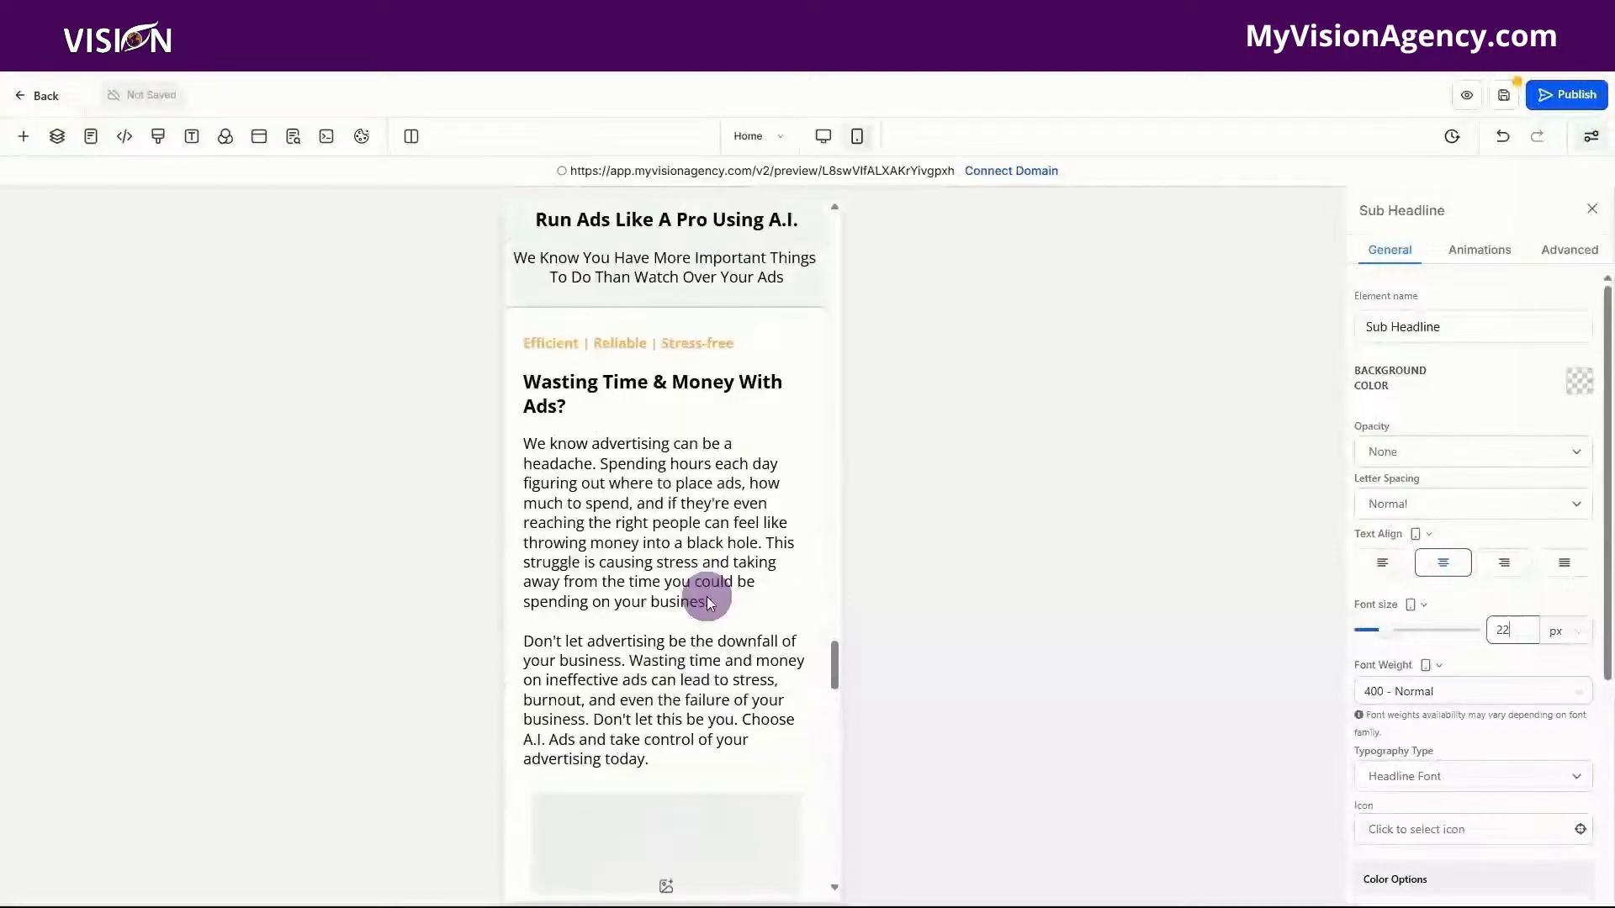
pyautogui.scroll(20, 706, 598)
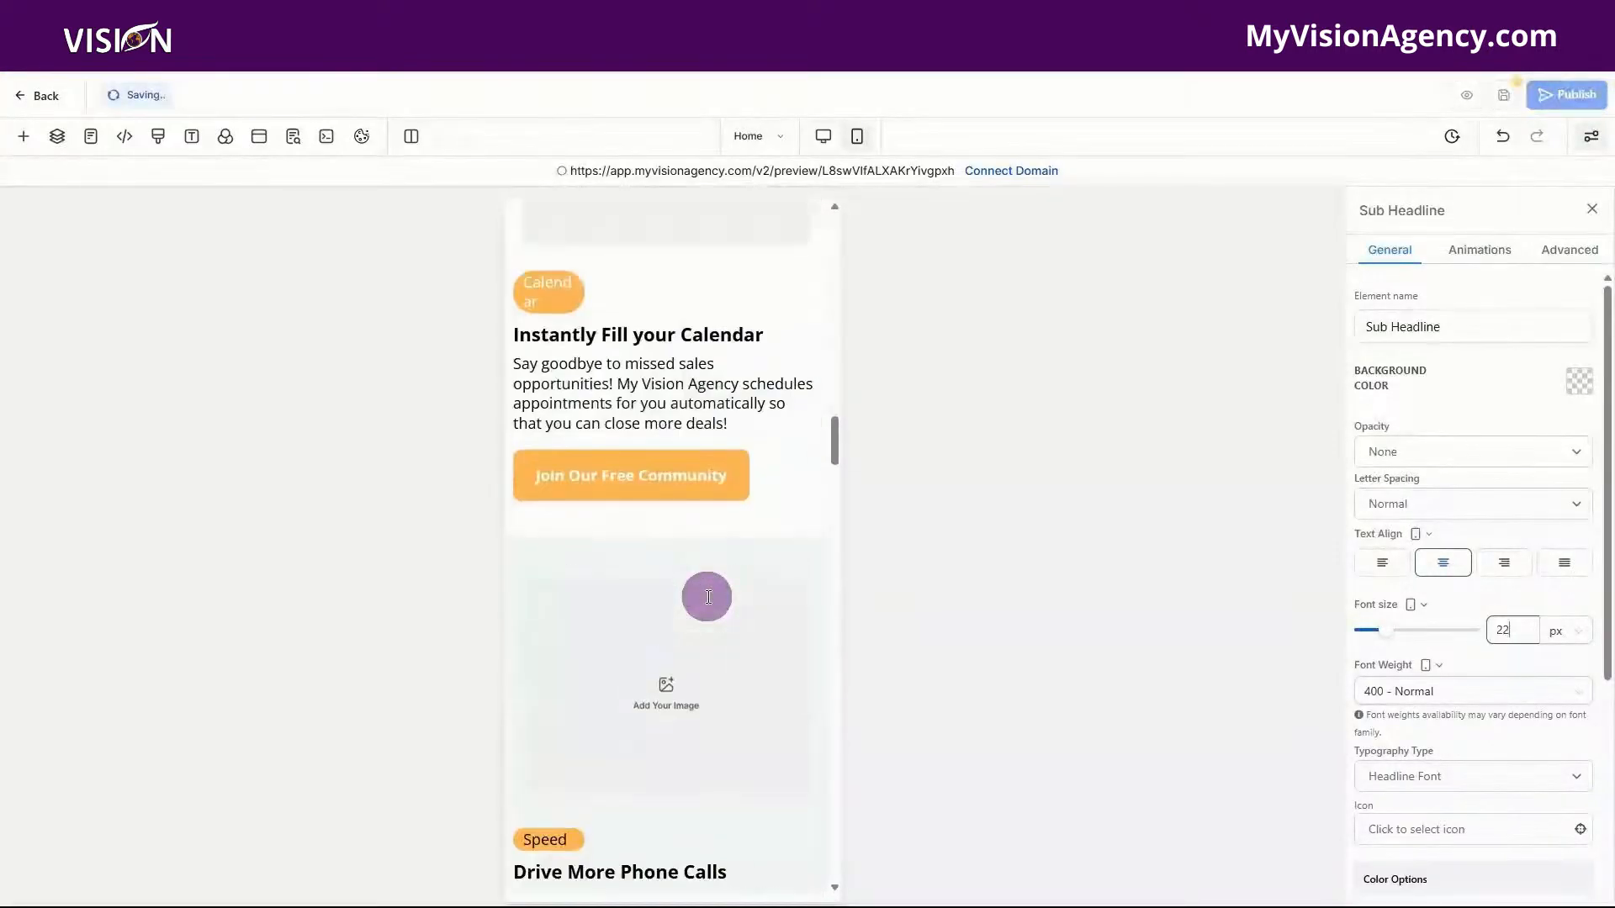
pyautogui.scroll(20, 708, 597)
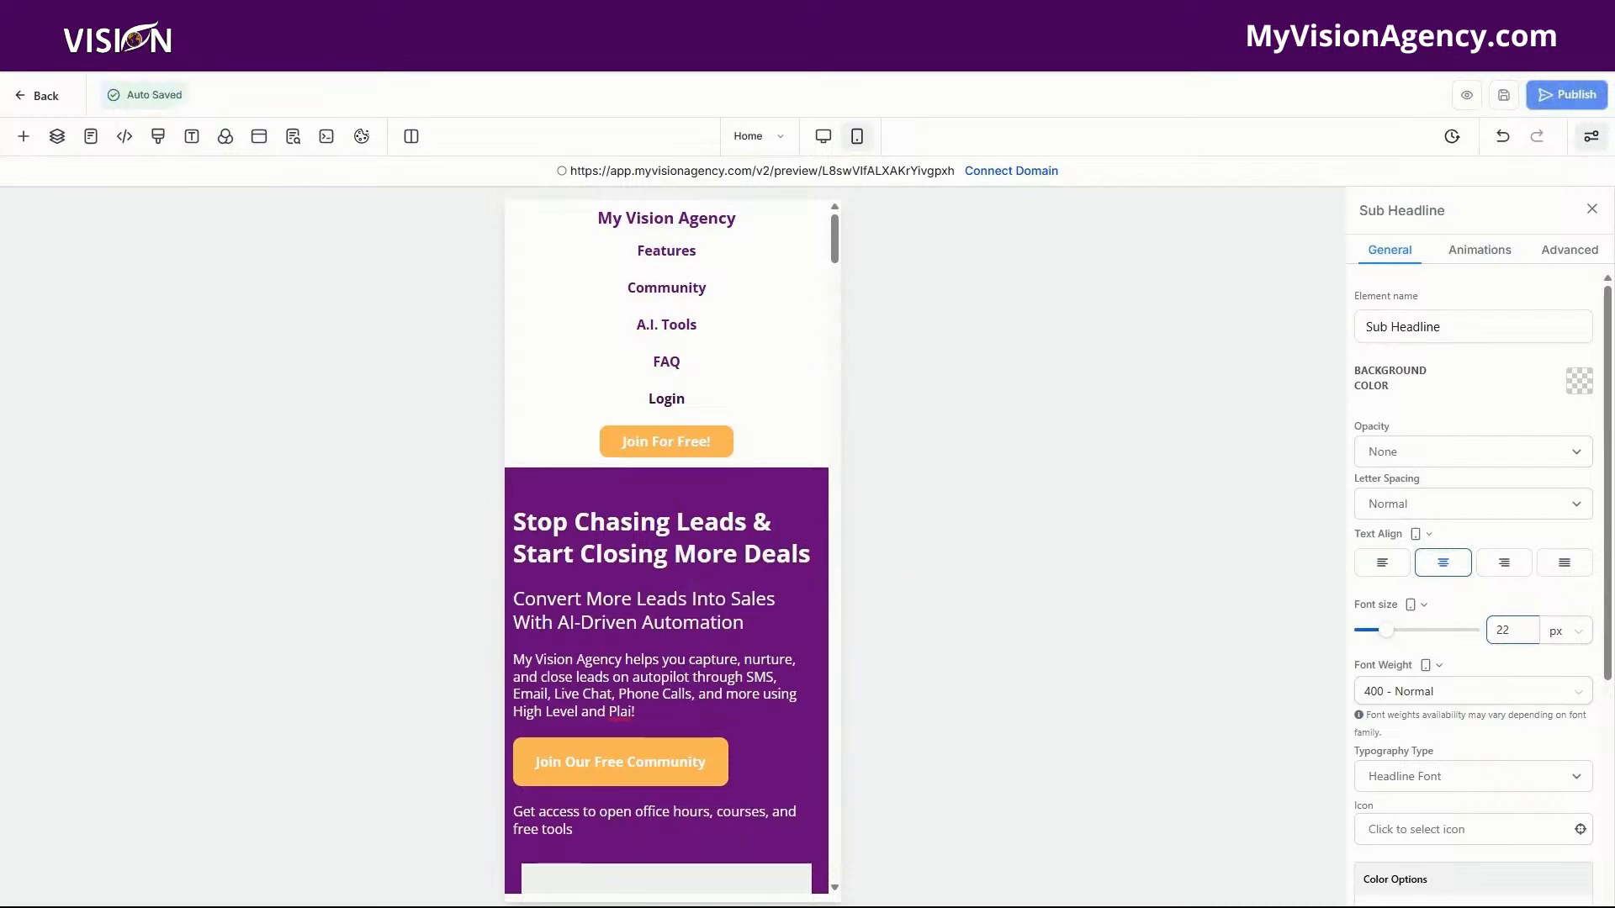
pyautogui.scroll(-1, 735, 641)
pyautogui.scroll(-3, 734, 642)
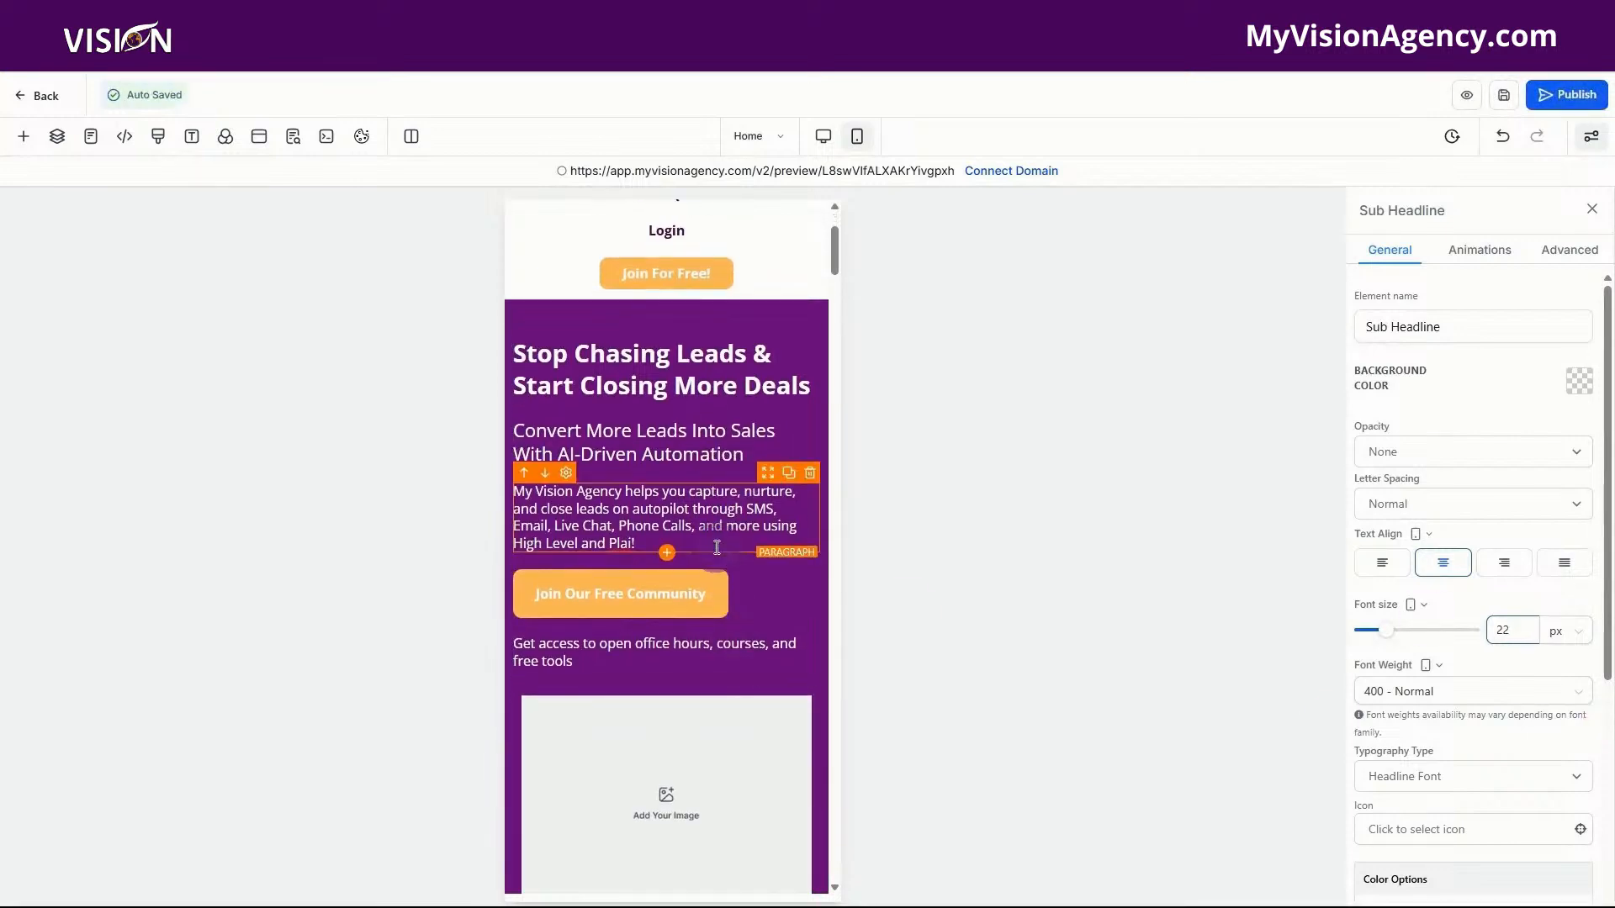
pyautogui.click(721, 526)
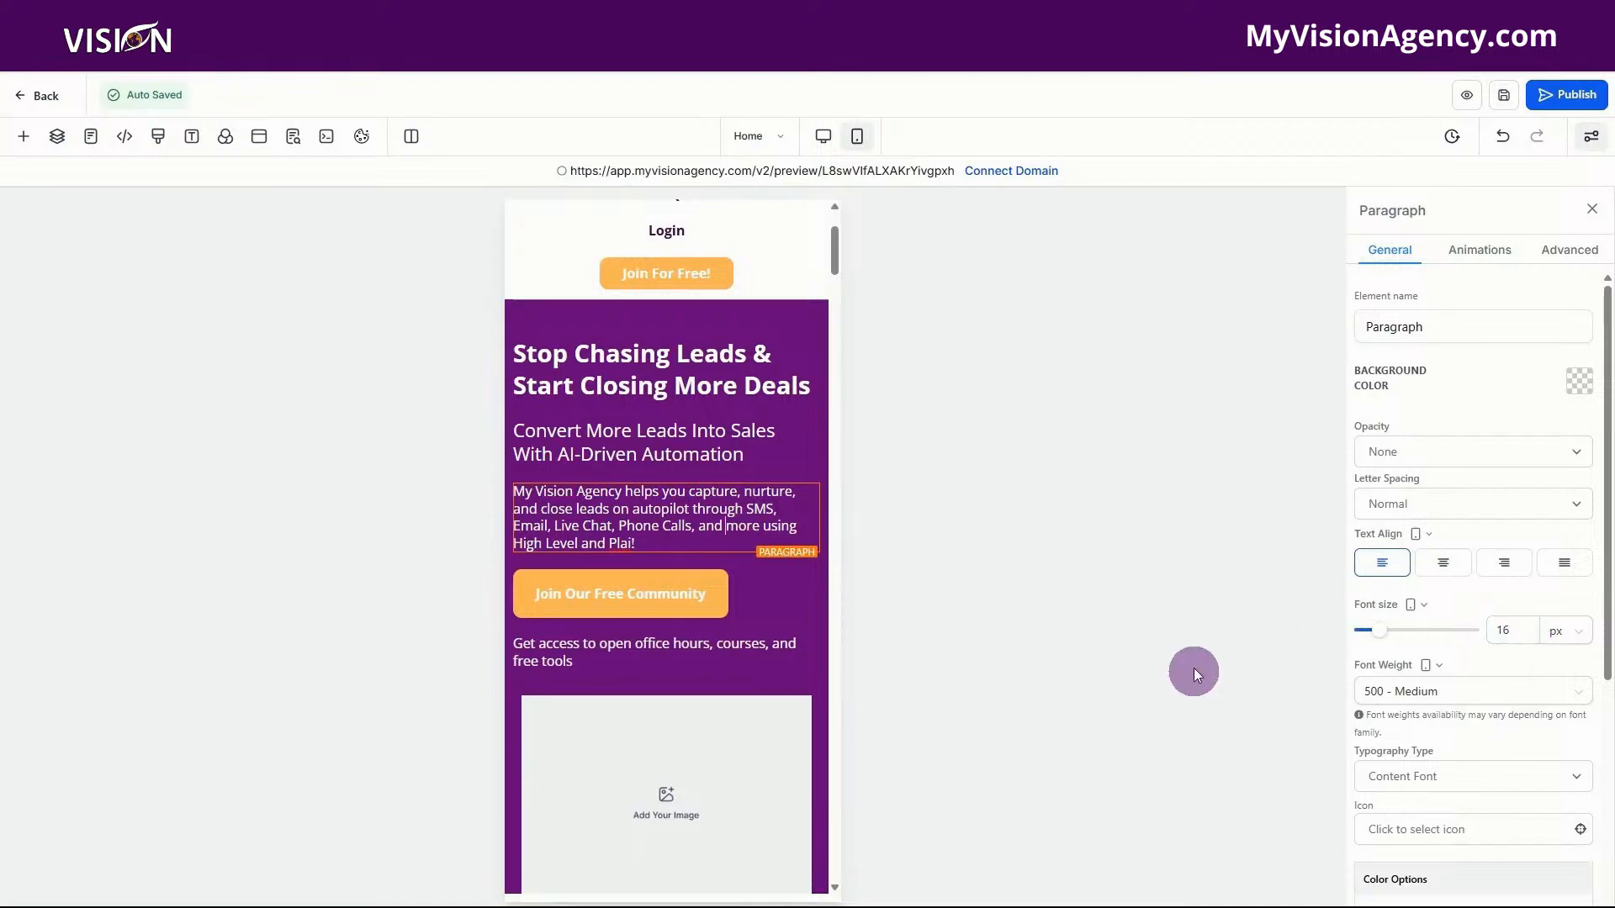
pyautogui.click(721, 656)
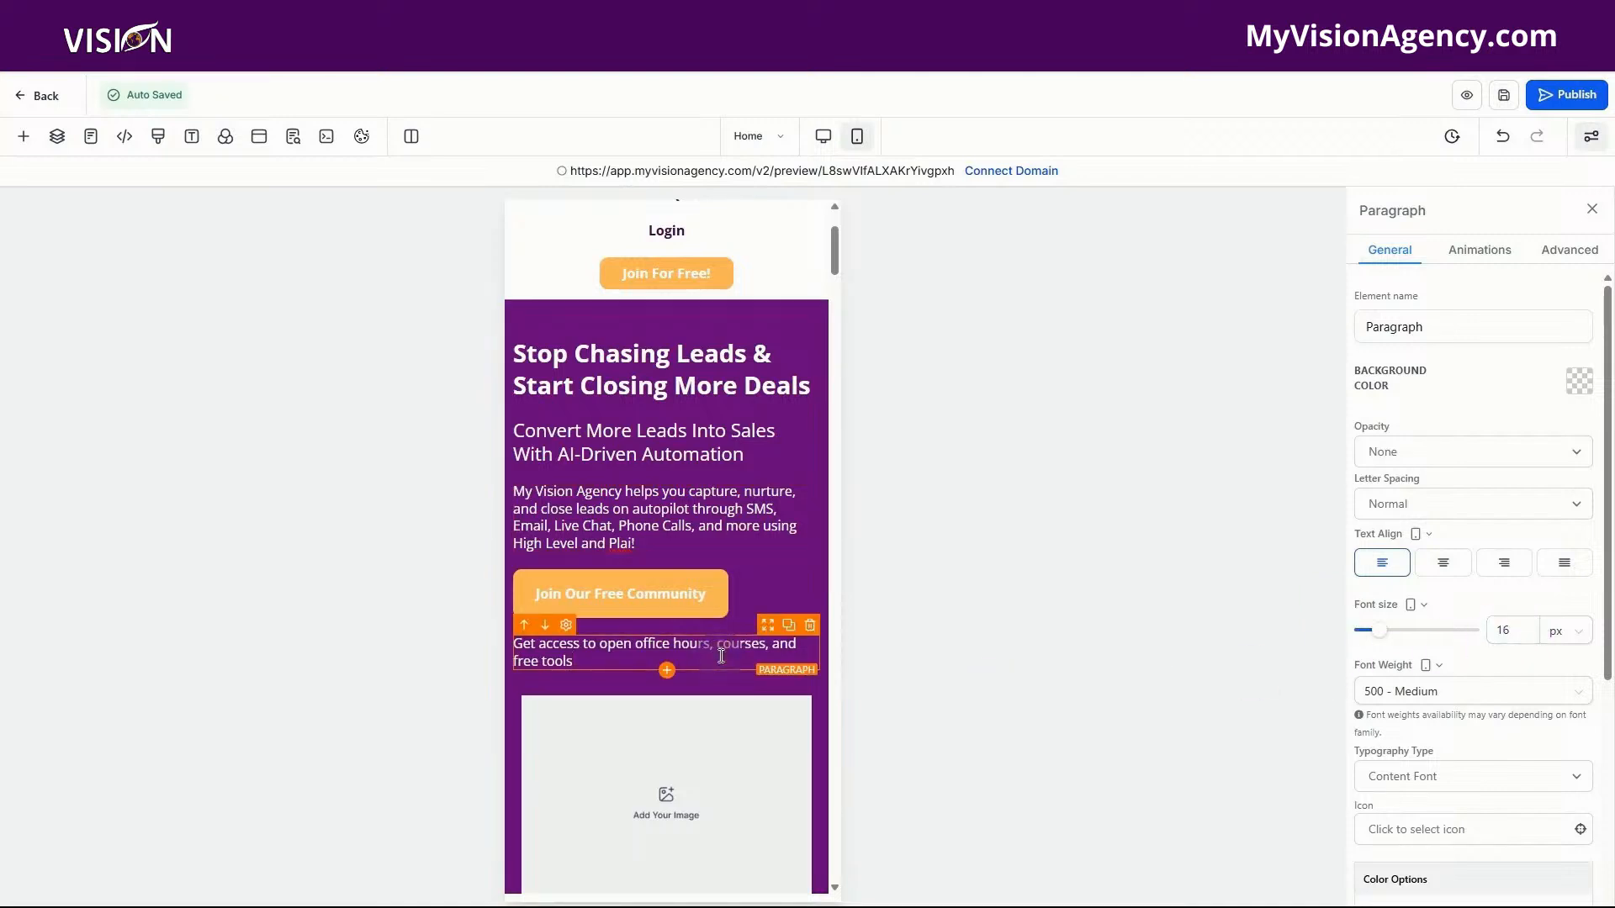
pyautogui.scroll(-8, 721, 656)
pyautogui.click(721, 642)
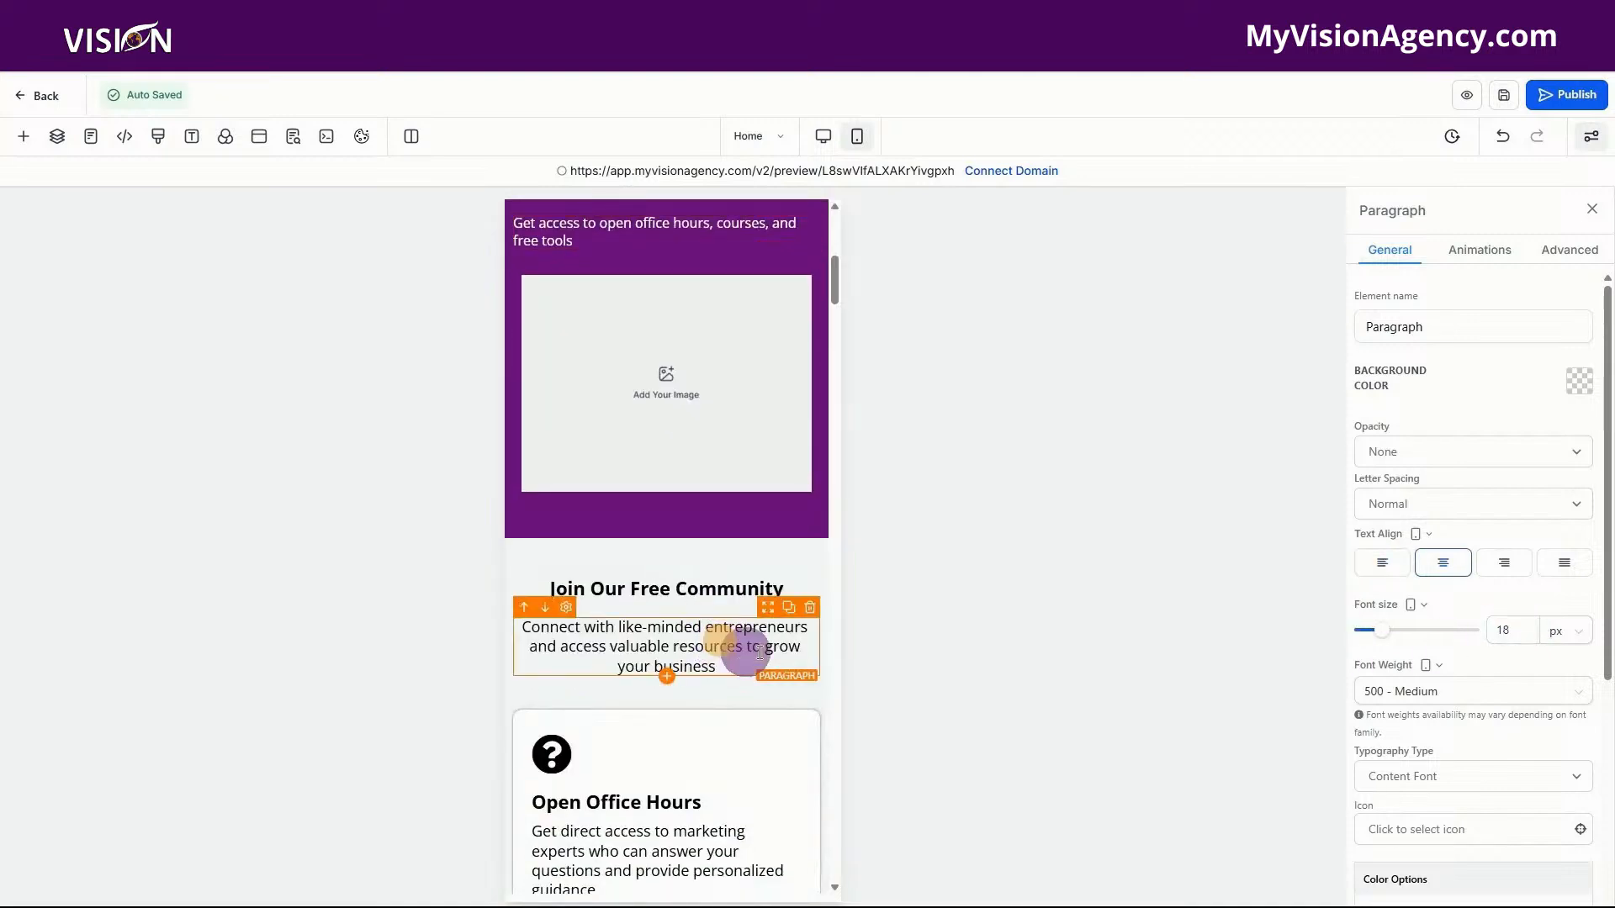
pyautogui.click(1495, 631)
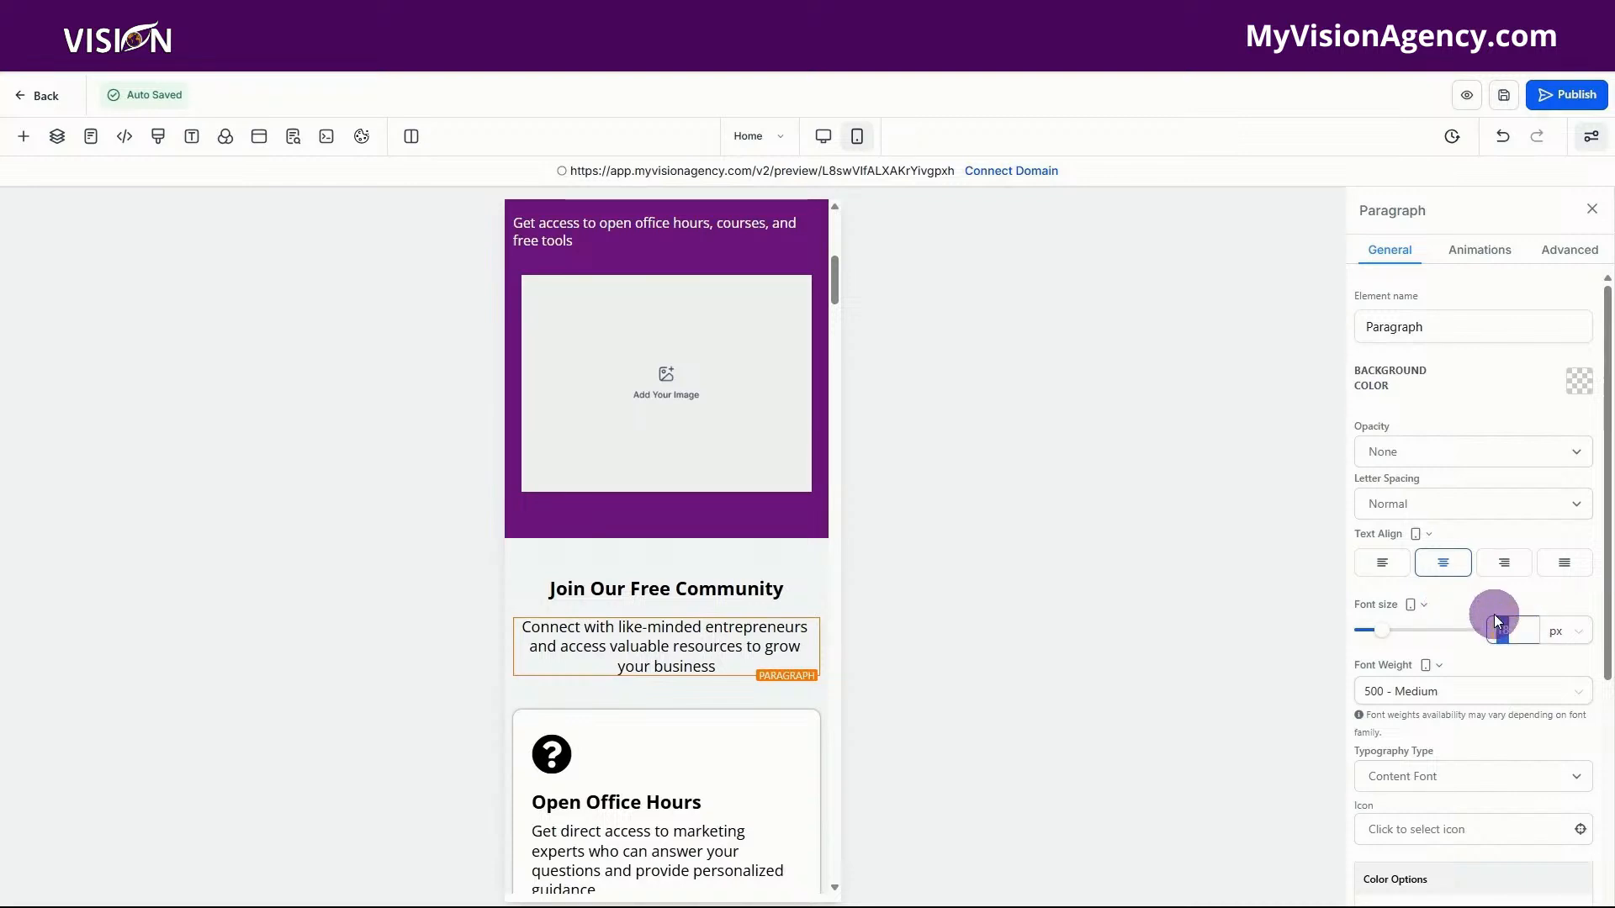
pyautogui.write('16')
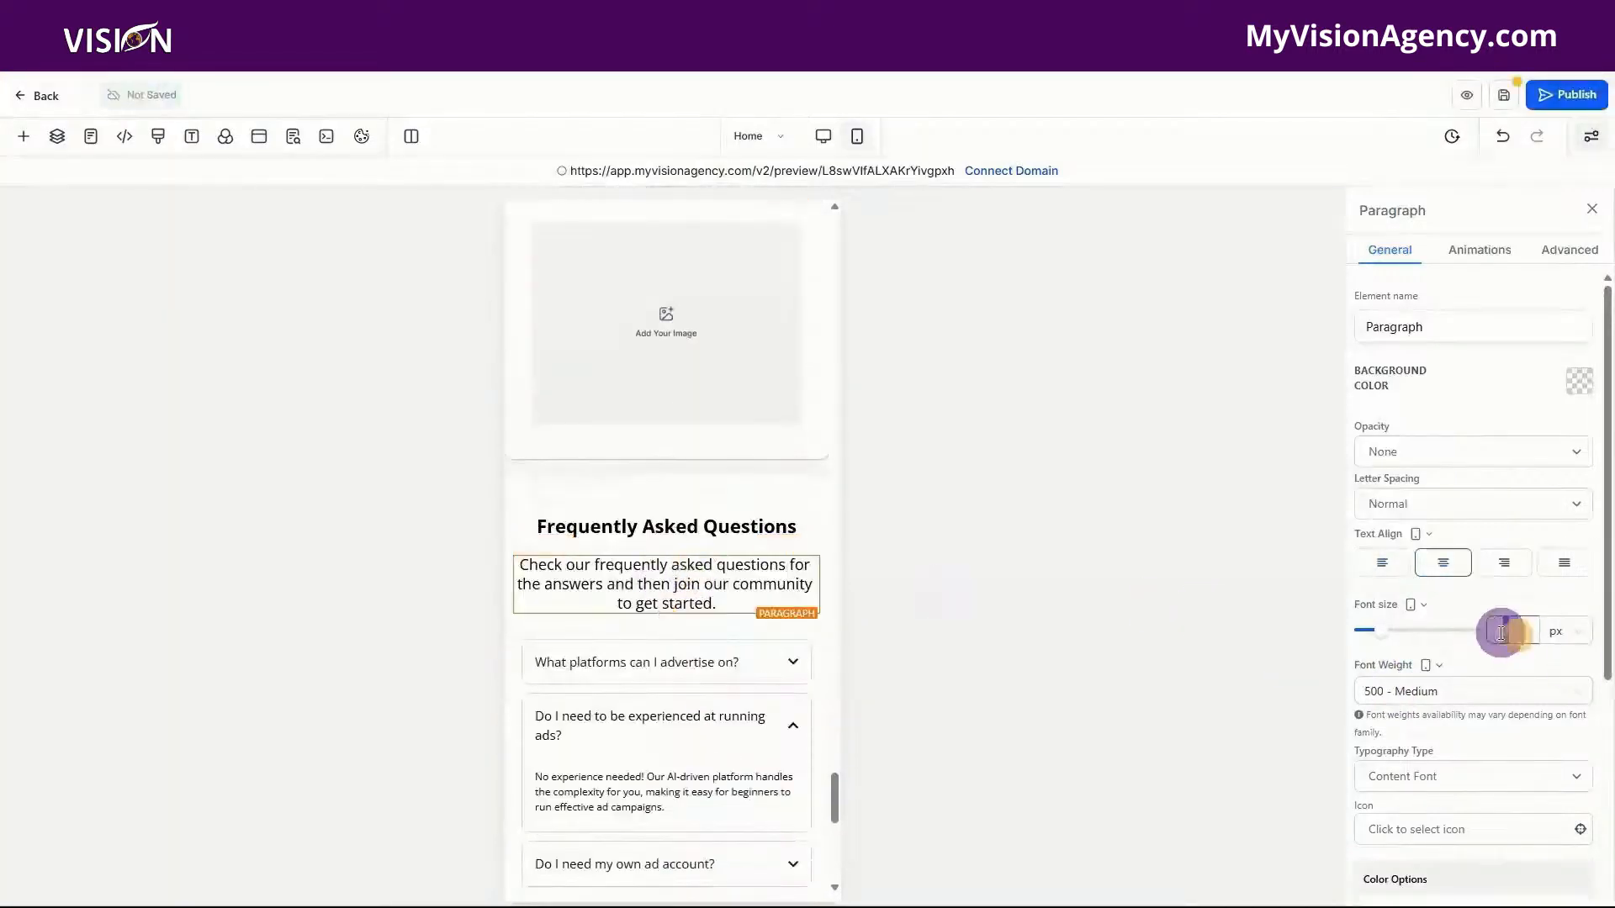
# - Set the FAQ element's mobile content font size to 16 px and its title font size to 22 px
pyautogui.click(703, 477)
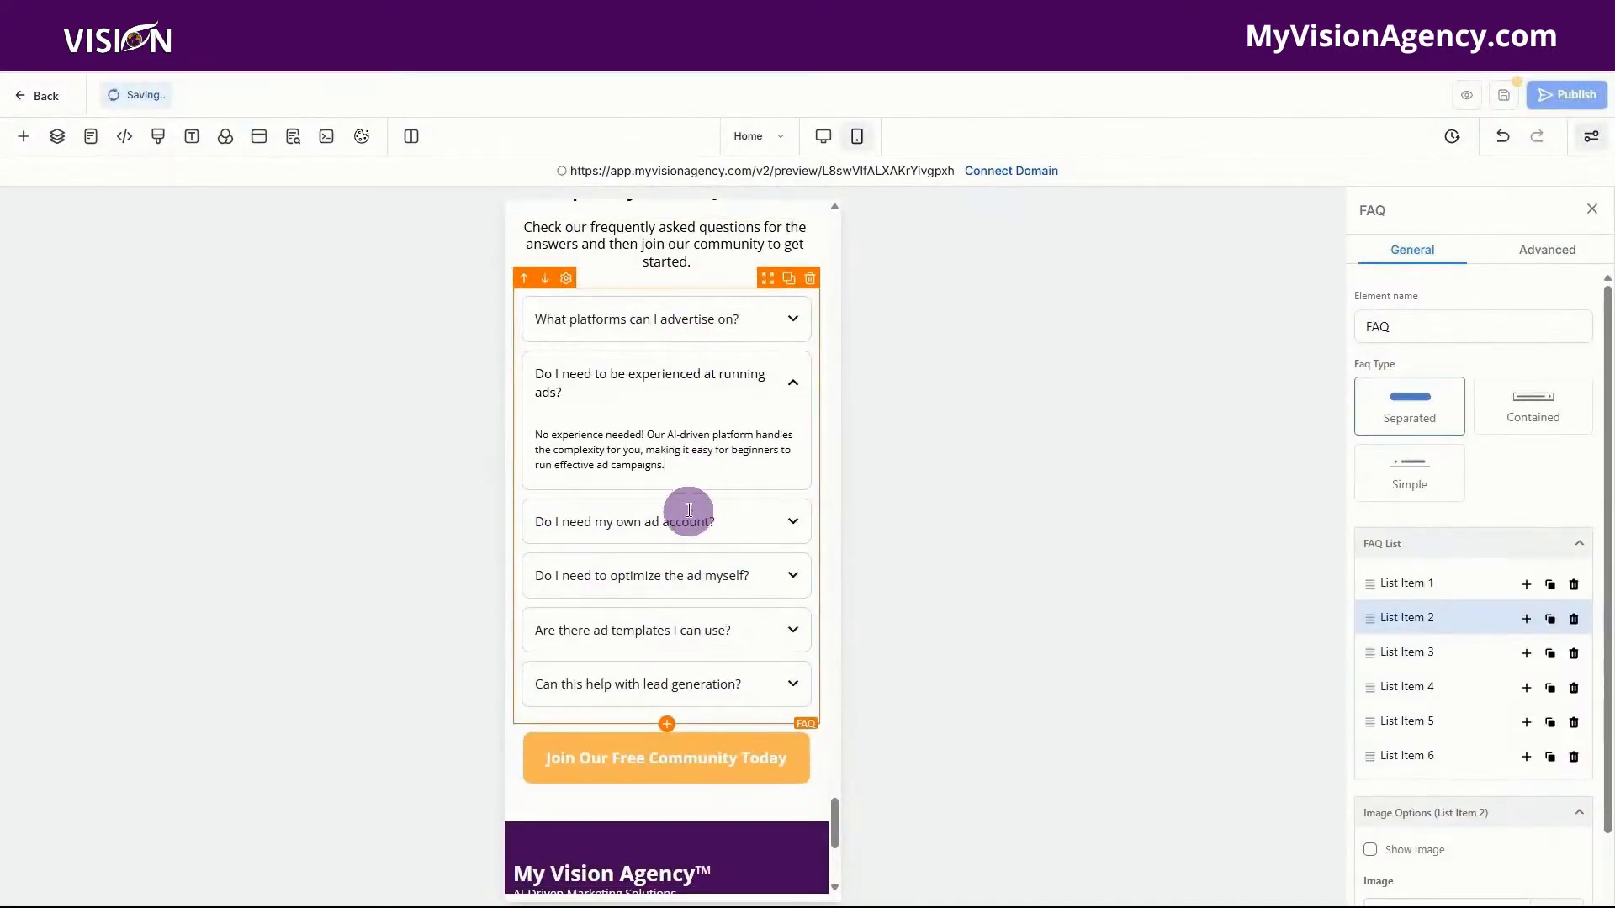
pyautogui.click(1548, 250)
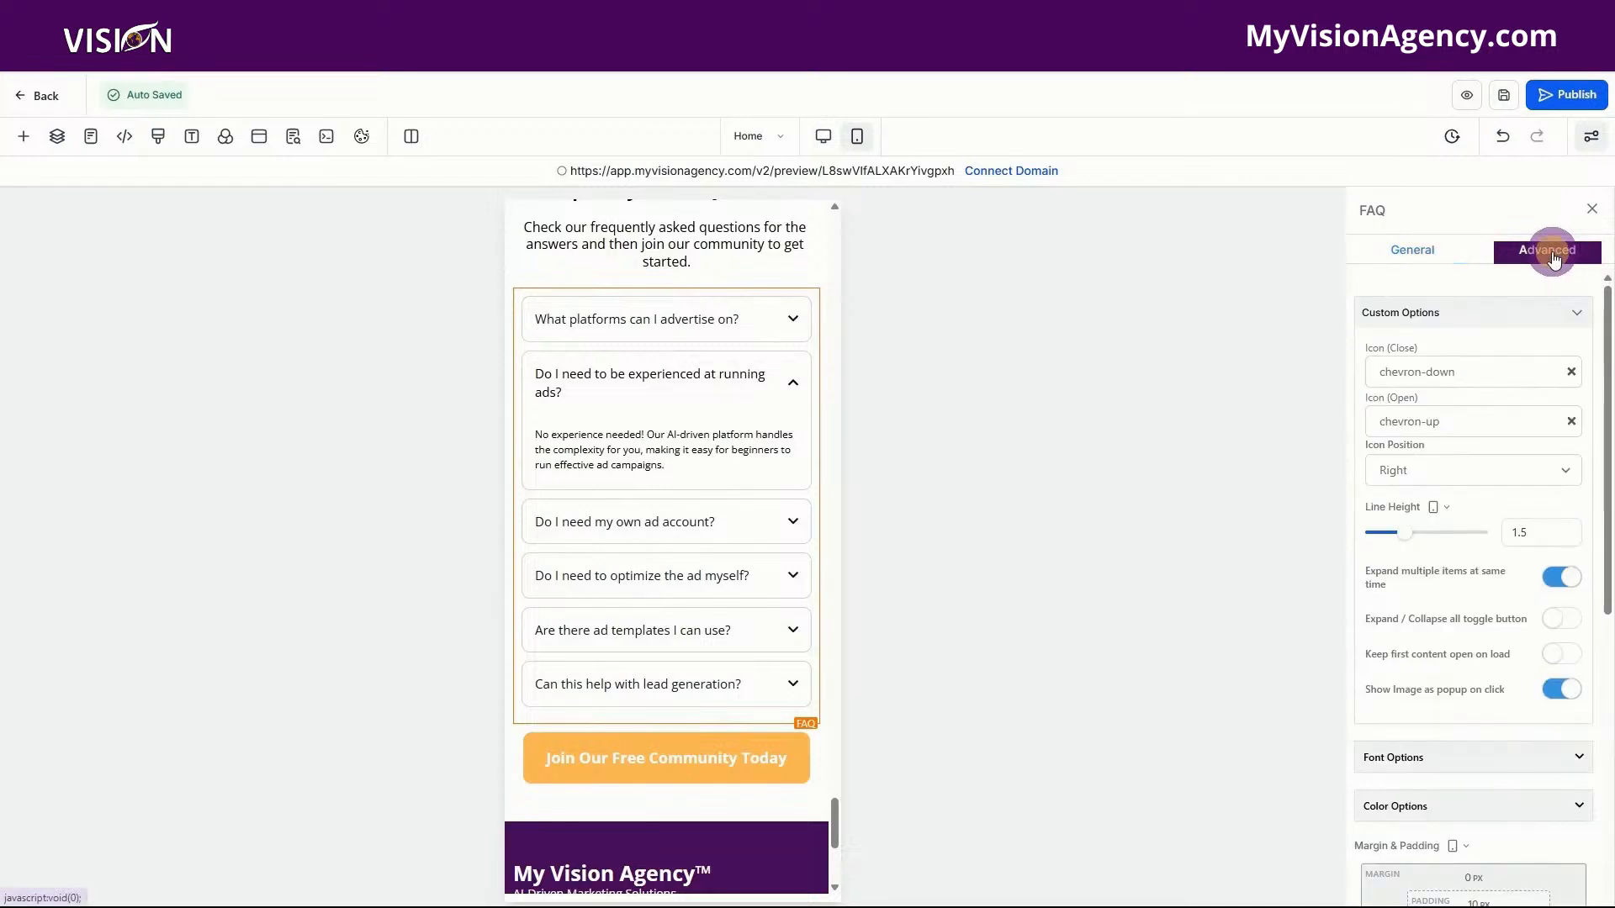
pyautogui.scroll(-4, 1435, 668)
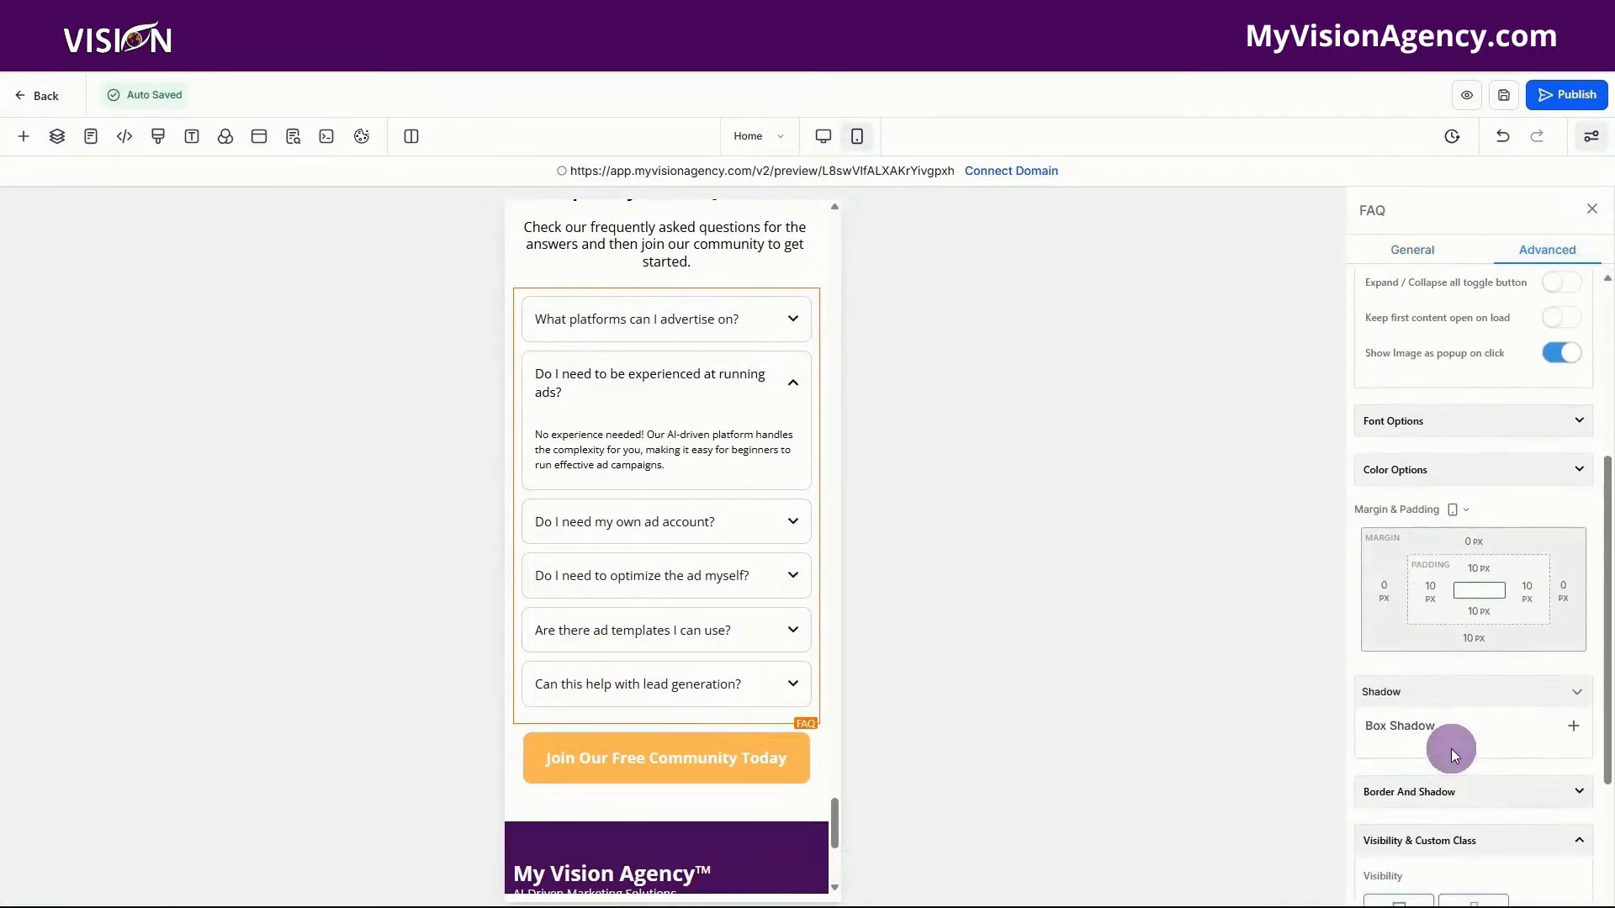
pyautogui.click(1409, 438)
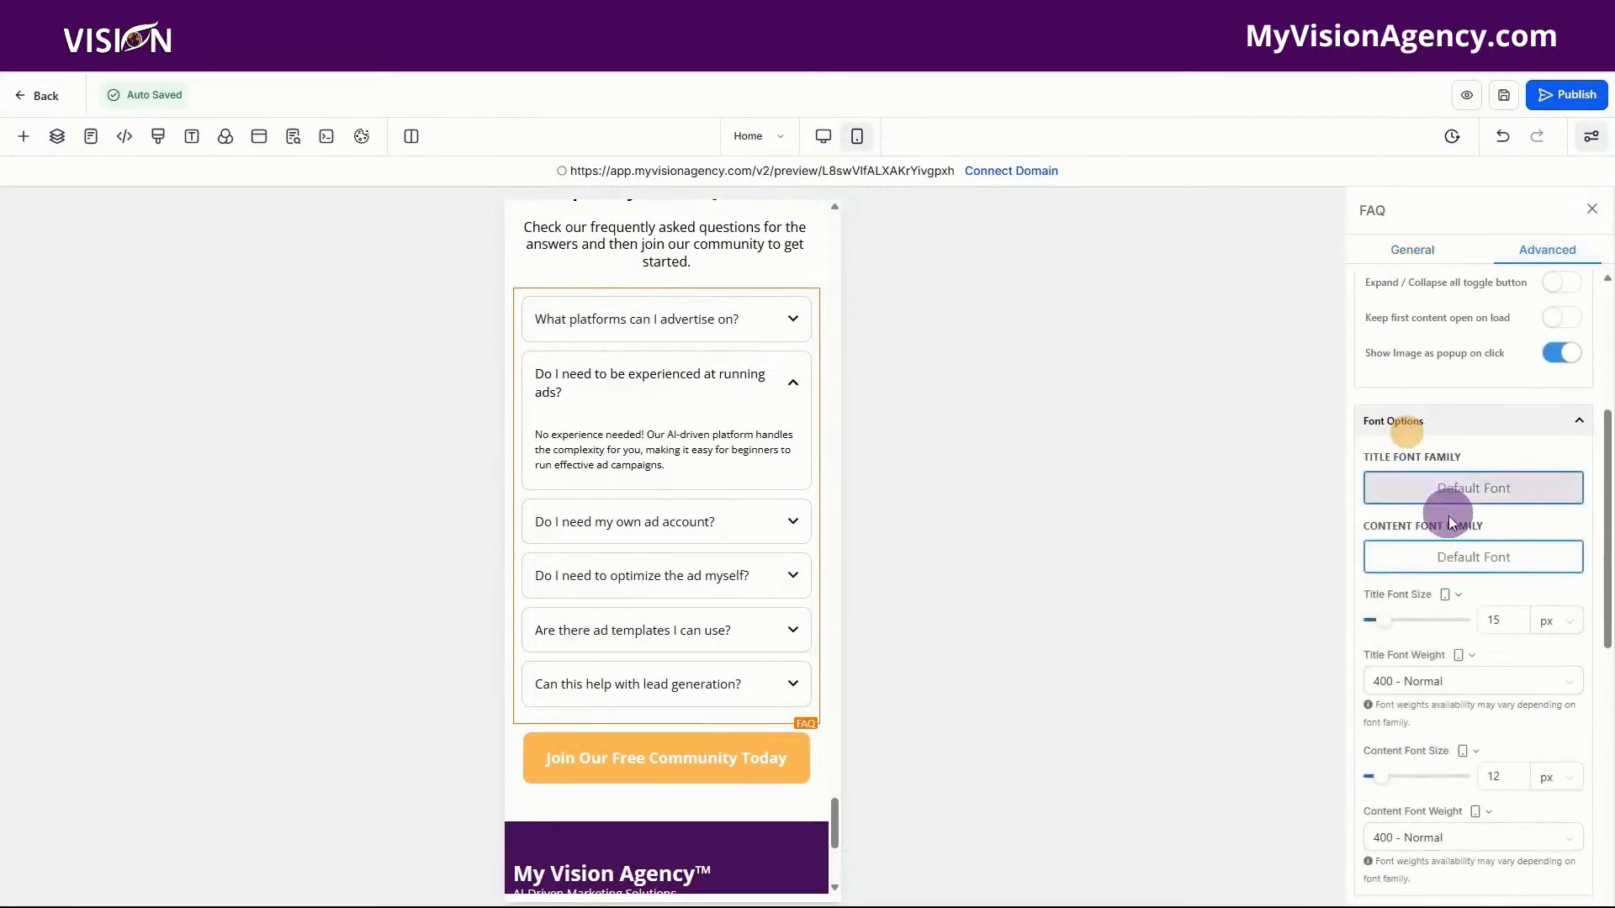
pyautogui.click(1441, 569)
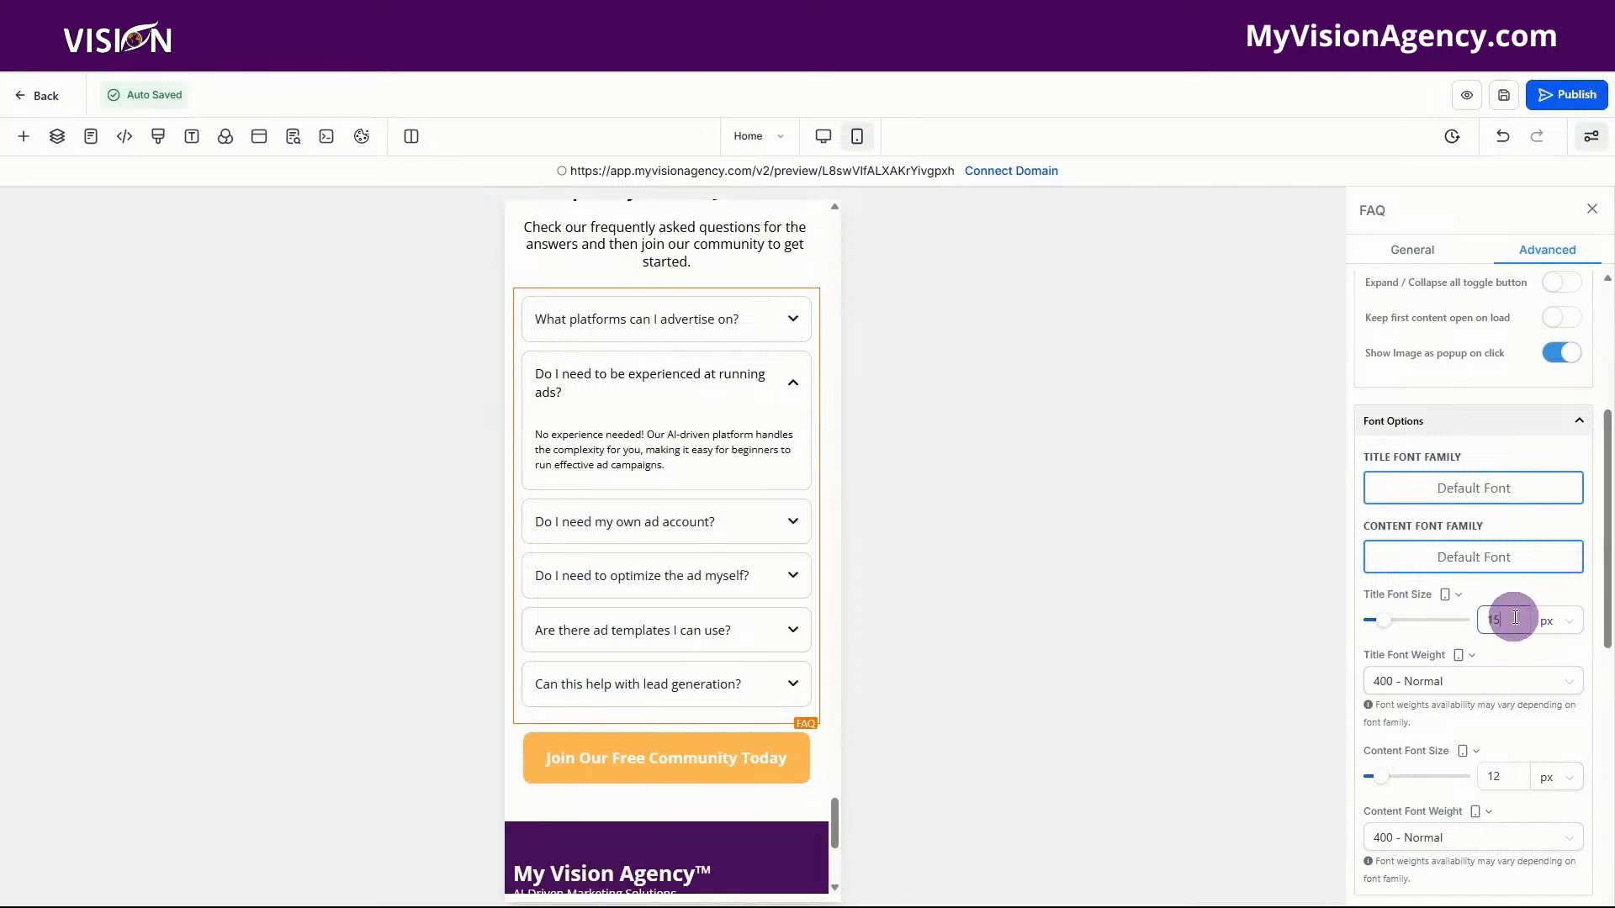
pyautogui.moveTo(1514, 778); pyautogui.dragTo(1486, 782)
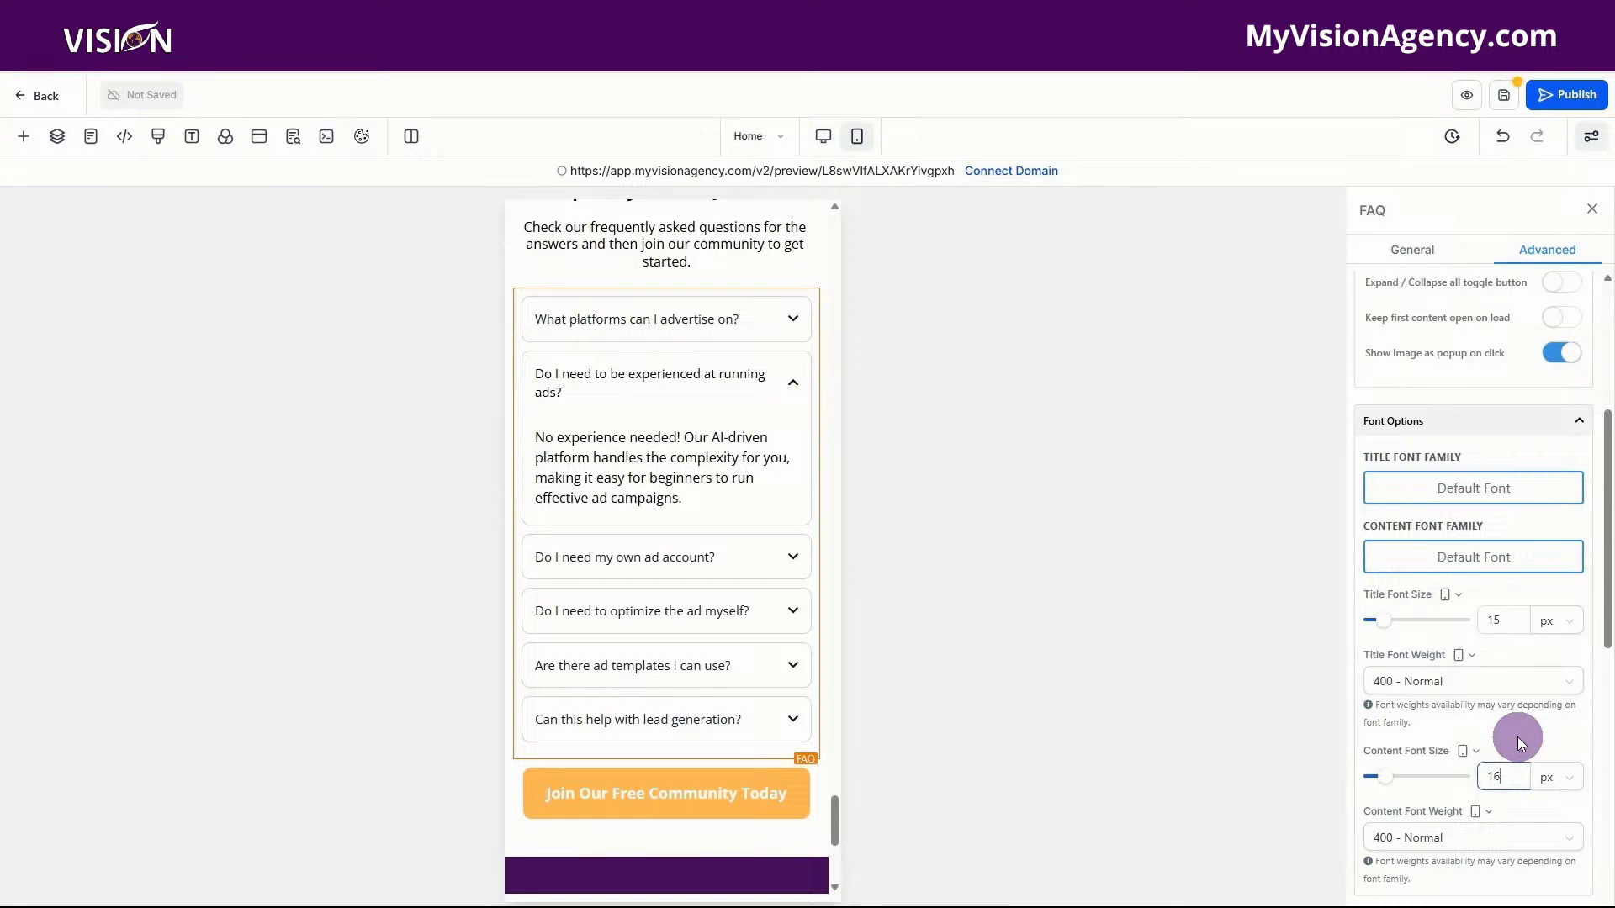
pyautogui.moveTo(1505, 623); pyautogui.dragTo(1489, 620)
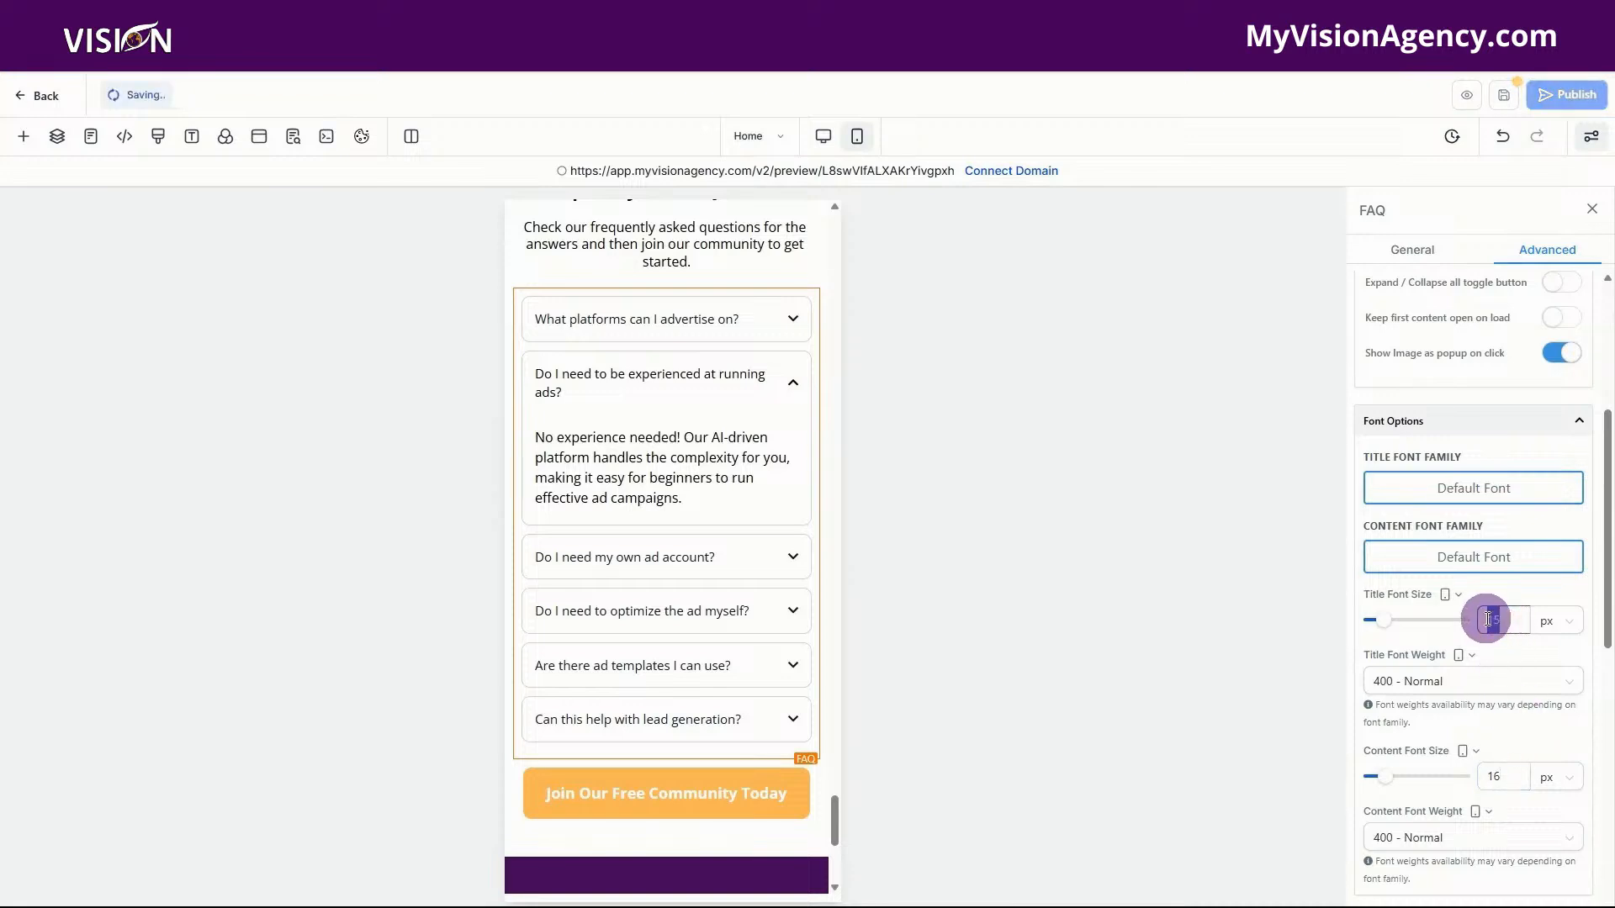
pyautogui.write('22')
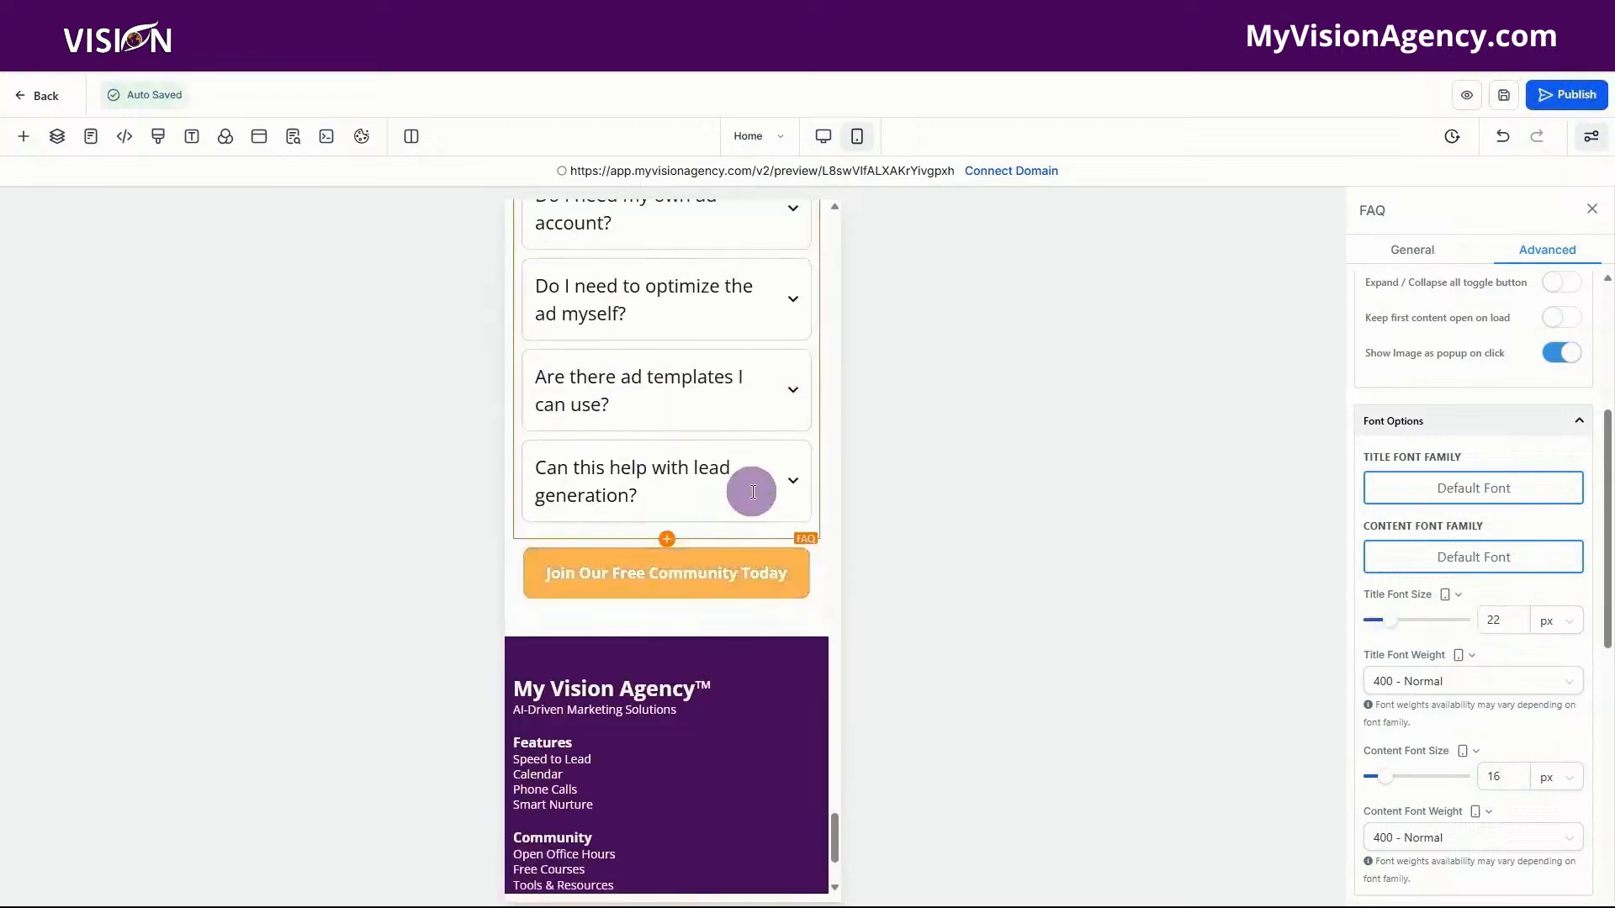
# - Check the mobile font sizes of the header's Join For Free! button and the hero's Join Our Free Community button
pyautogui.scroll(5, 751, 488)
pyautogui.scroll(15, 753, 492)
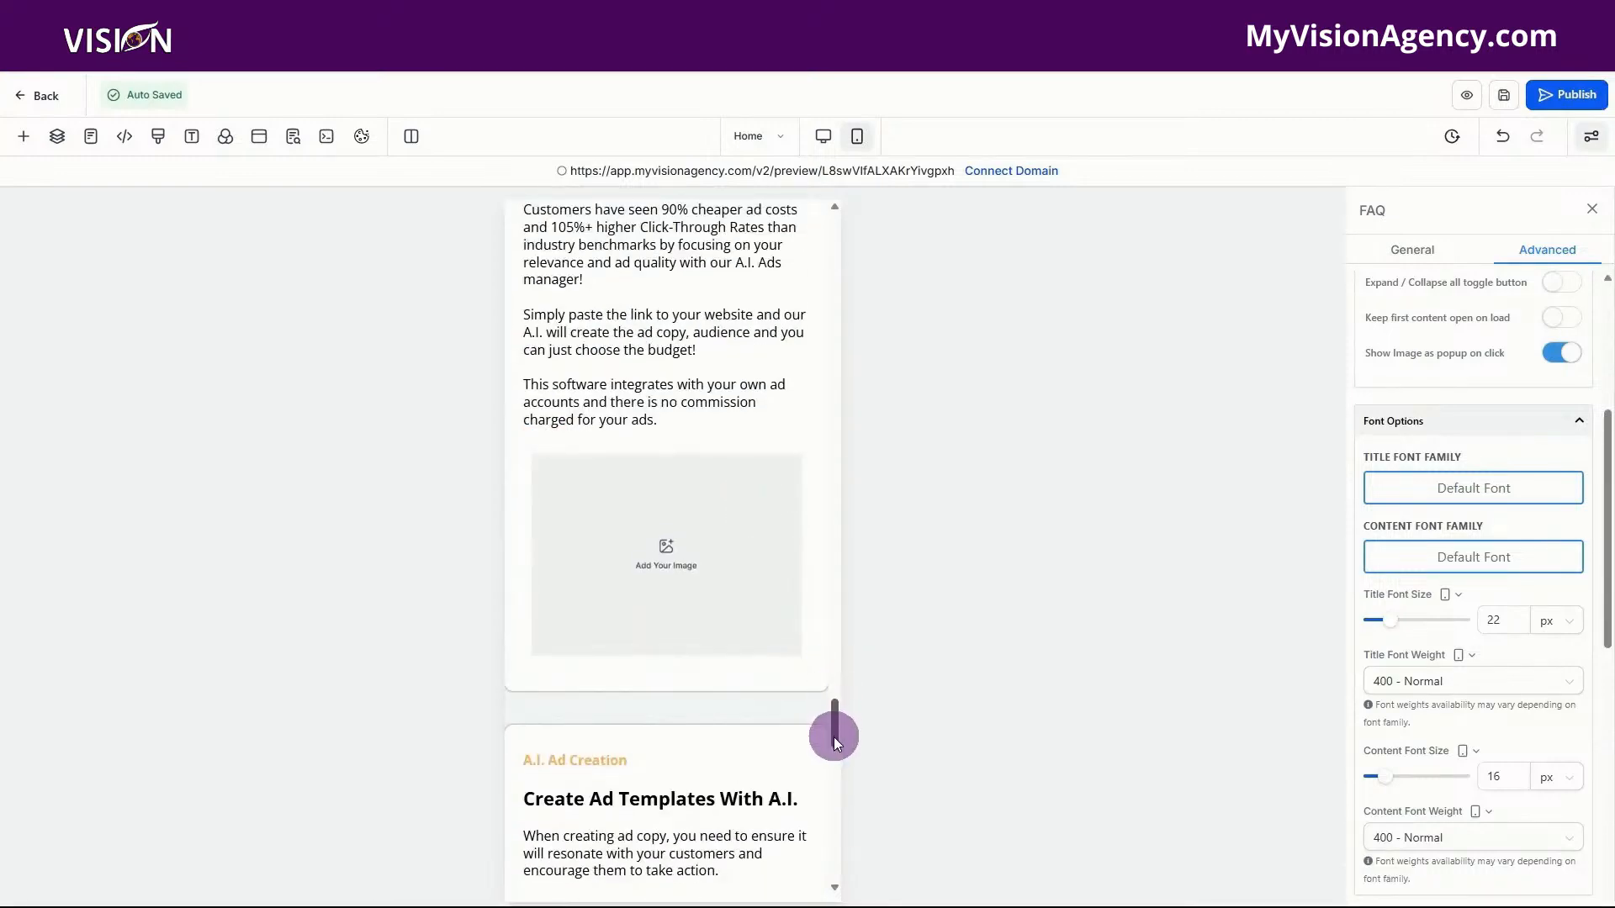
pyautogui.moveTo(835, 729); pyautogui.dragTo(837, 266)
pyautogui.click(723, 444)
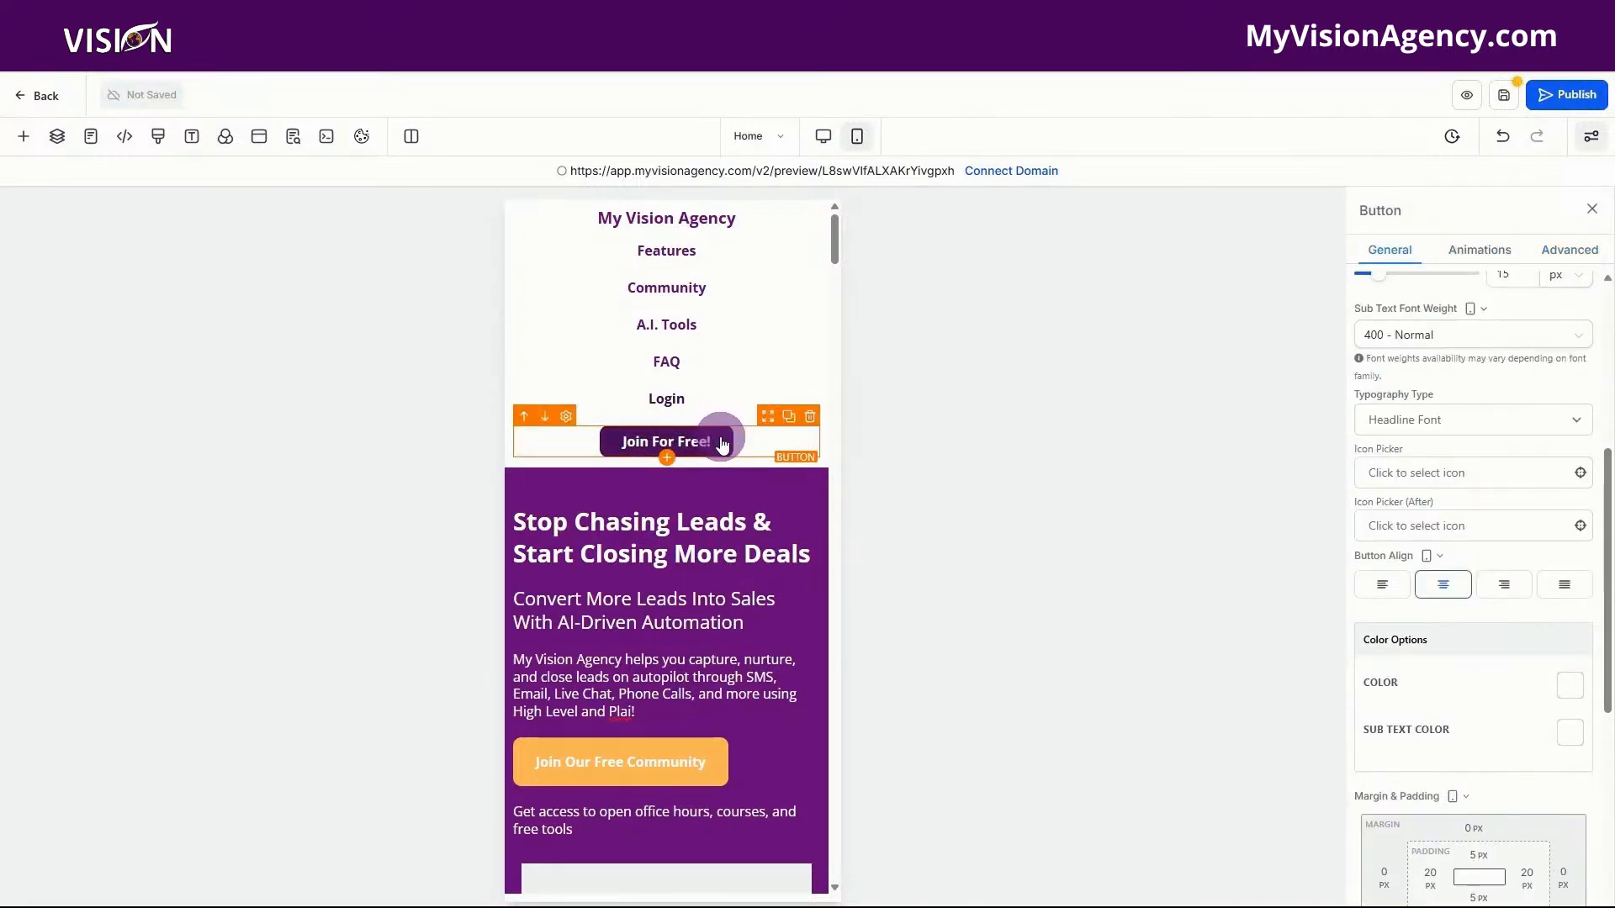
pyautogui.scroll(3, 1407, 493)
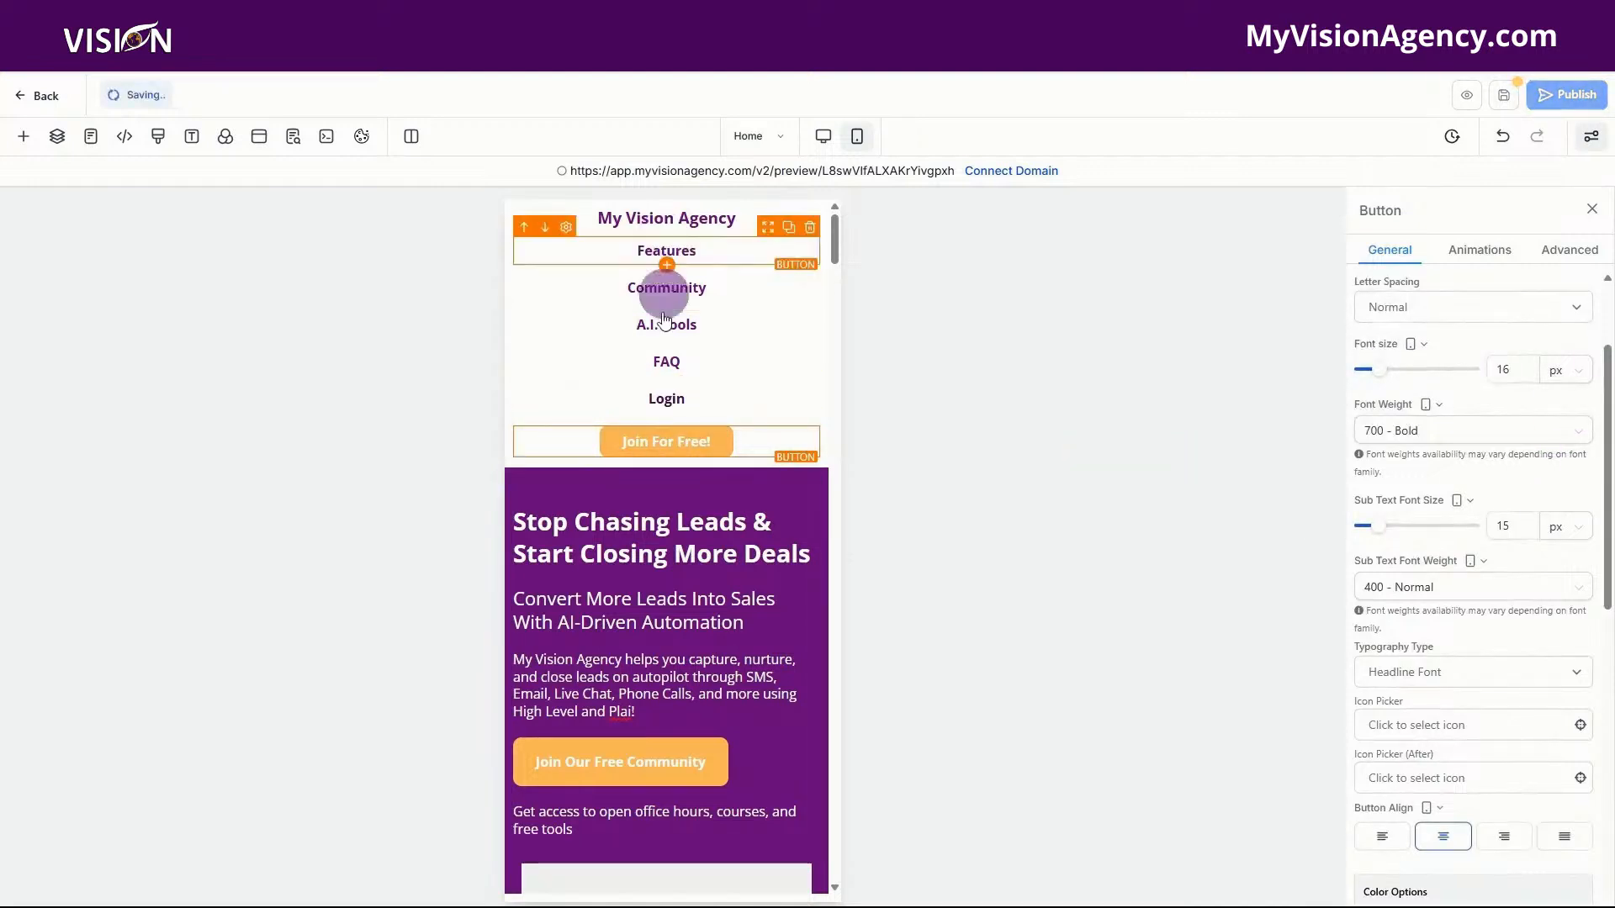
pyautogui.scroll(-3, 727, 504)
pyautogui.click(677, 519)
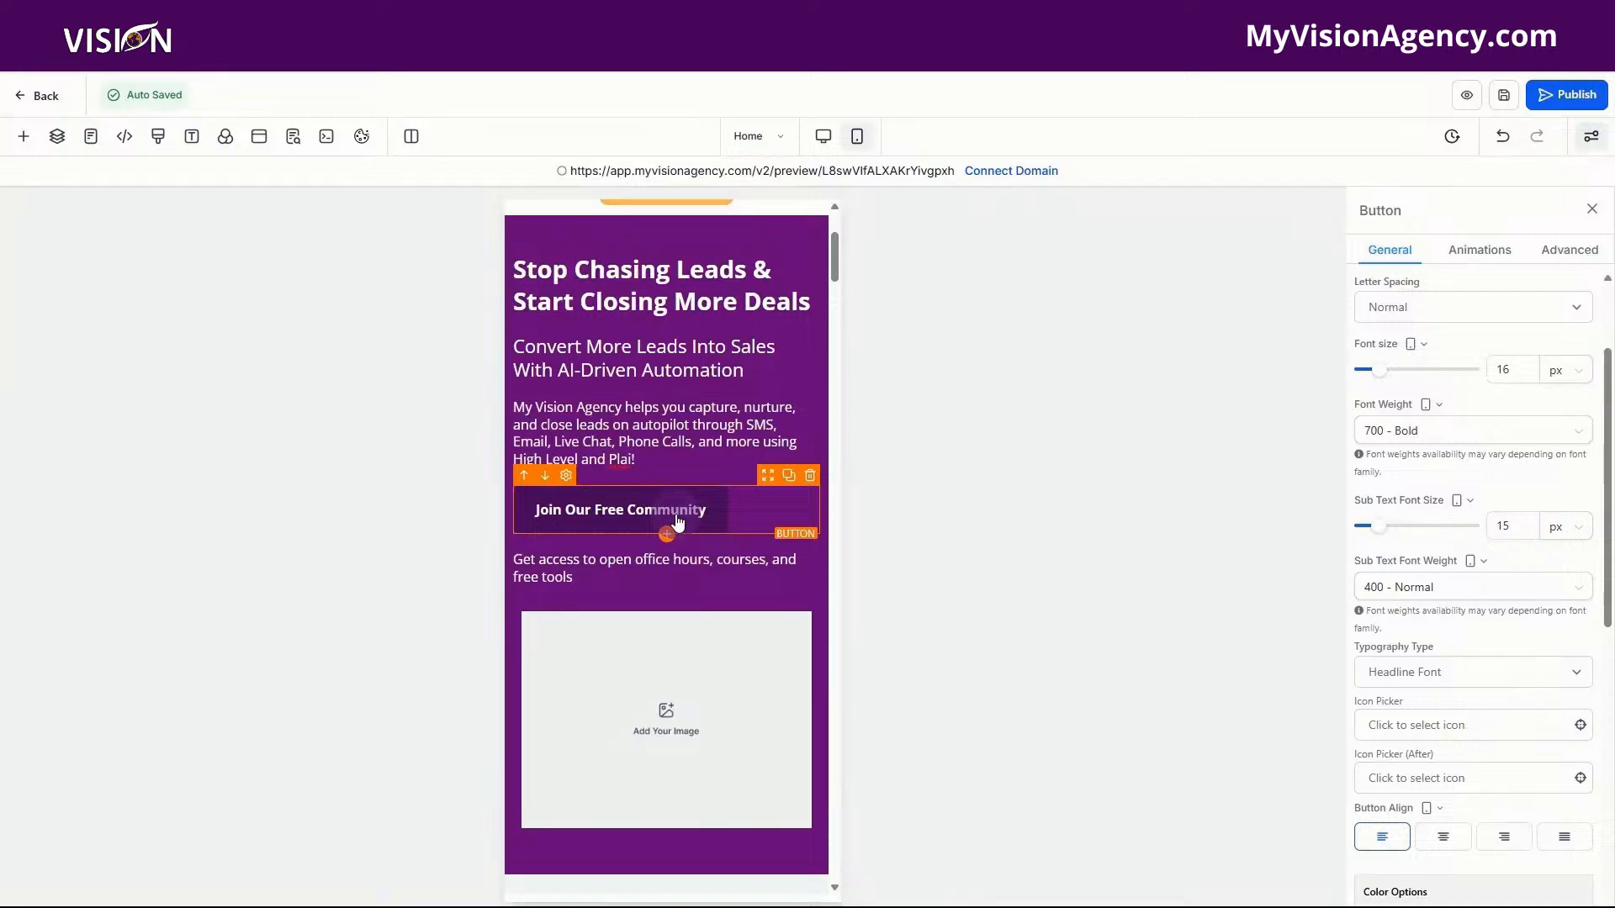
# - Set the mobile font size of the Join Our Free Community Today button and the feature section buttons below it to 16 px
pyautogui.scroll(-10, 678, 523)
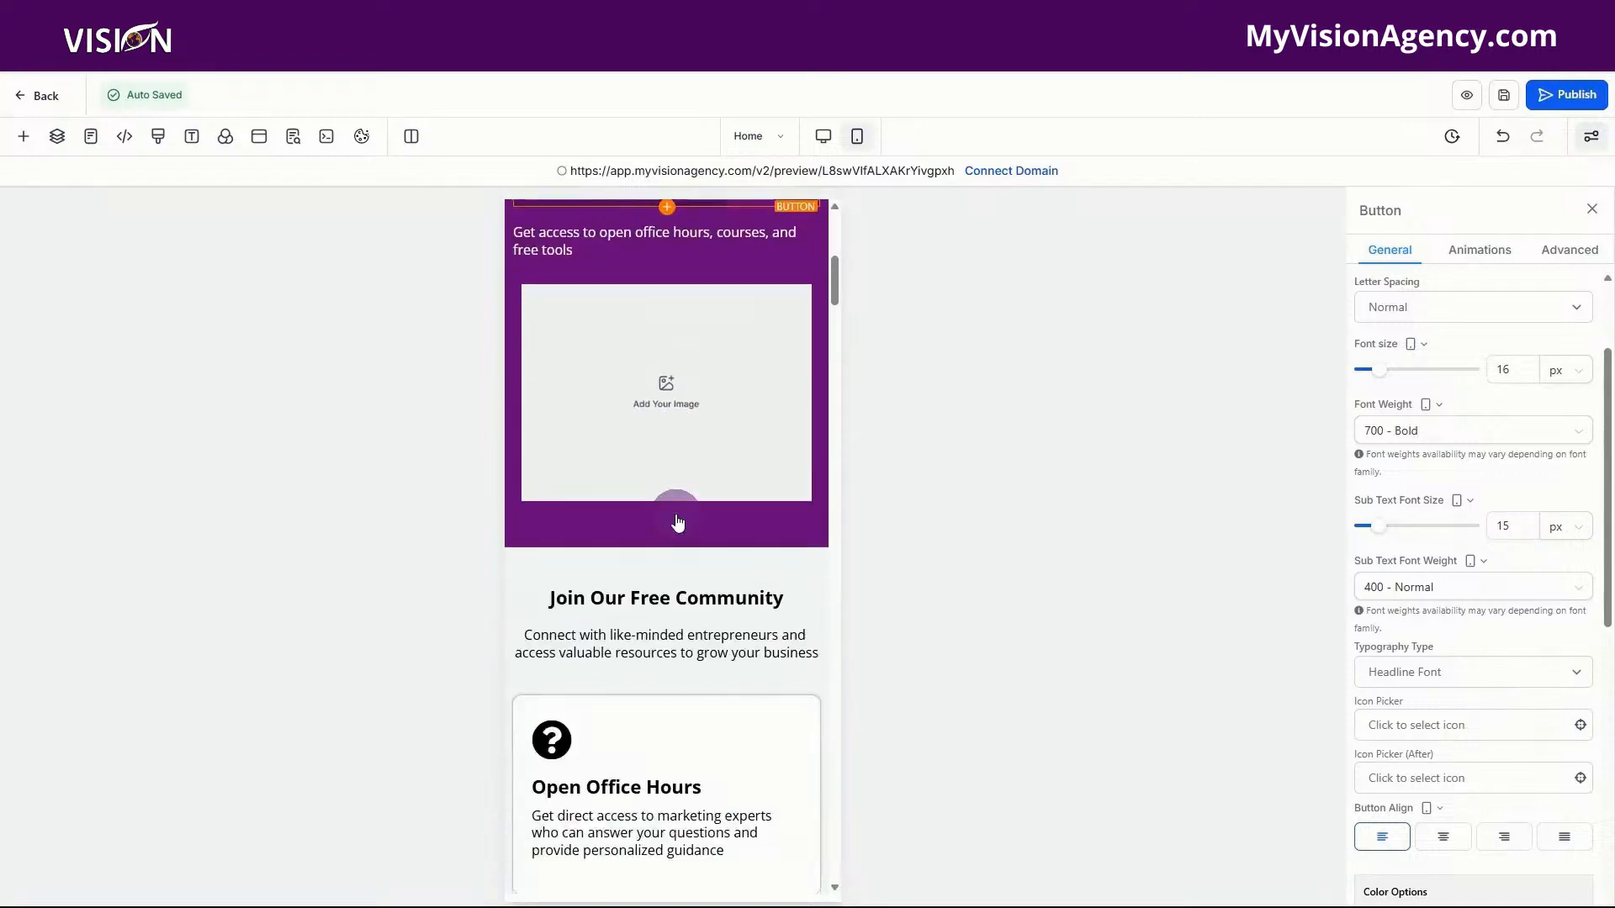
pyautogui.scroll(-5, 683, 531)
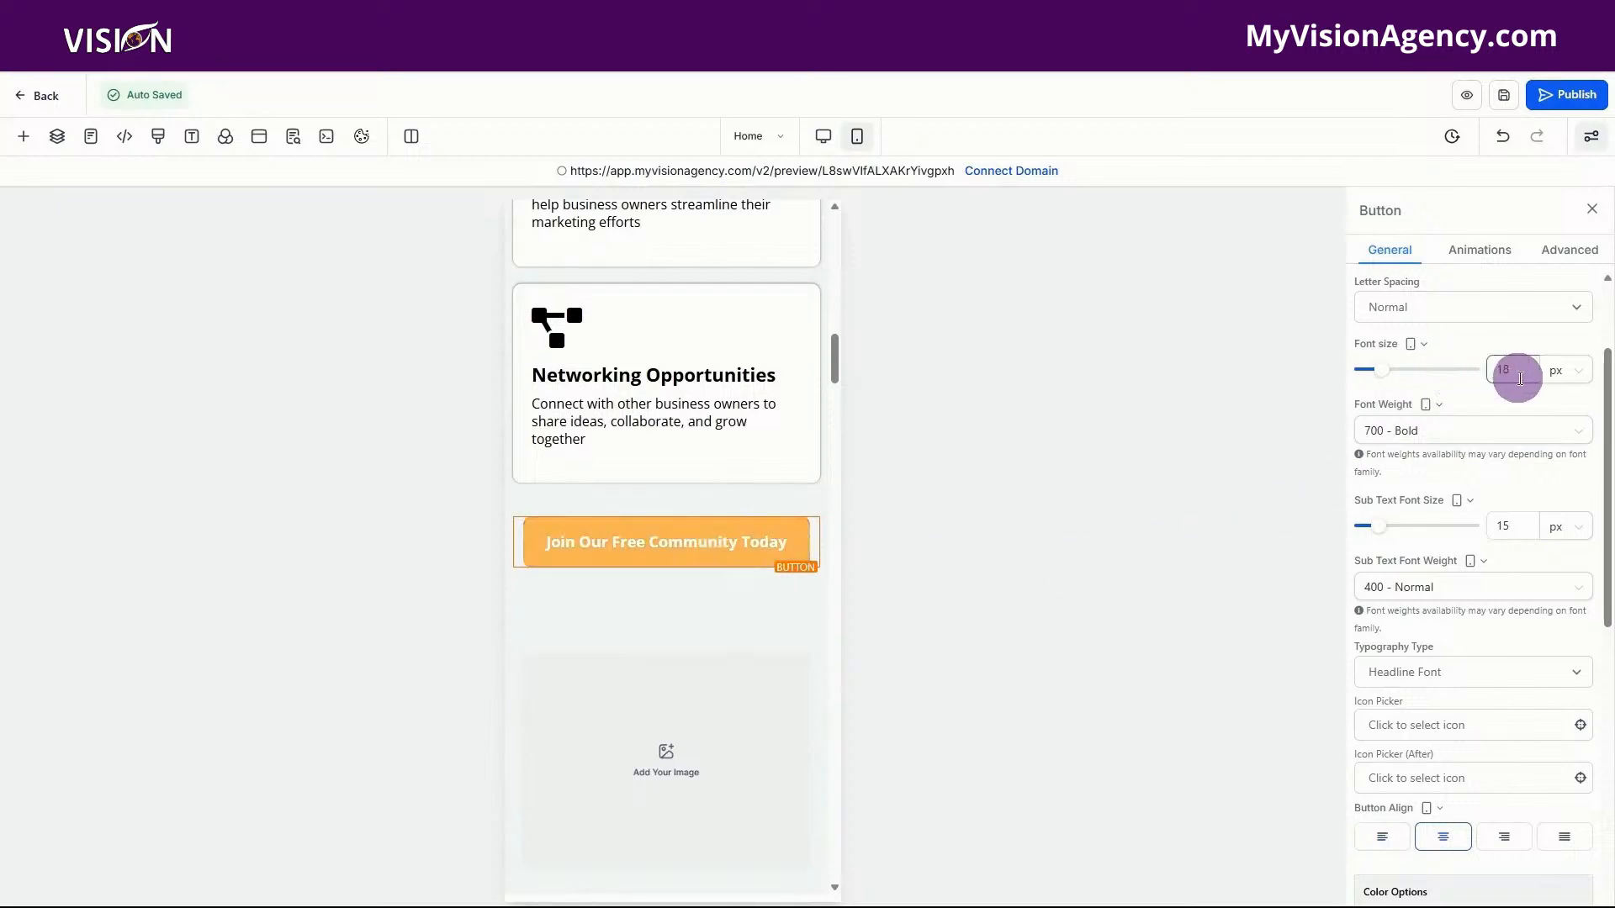
pyautogui.moveTo(1524, 372); pyautogui.dragTo(1491, 374)
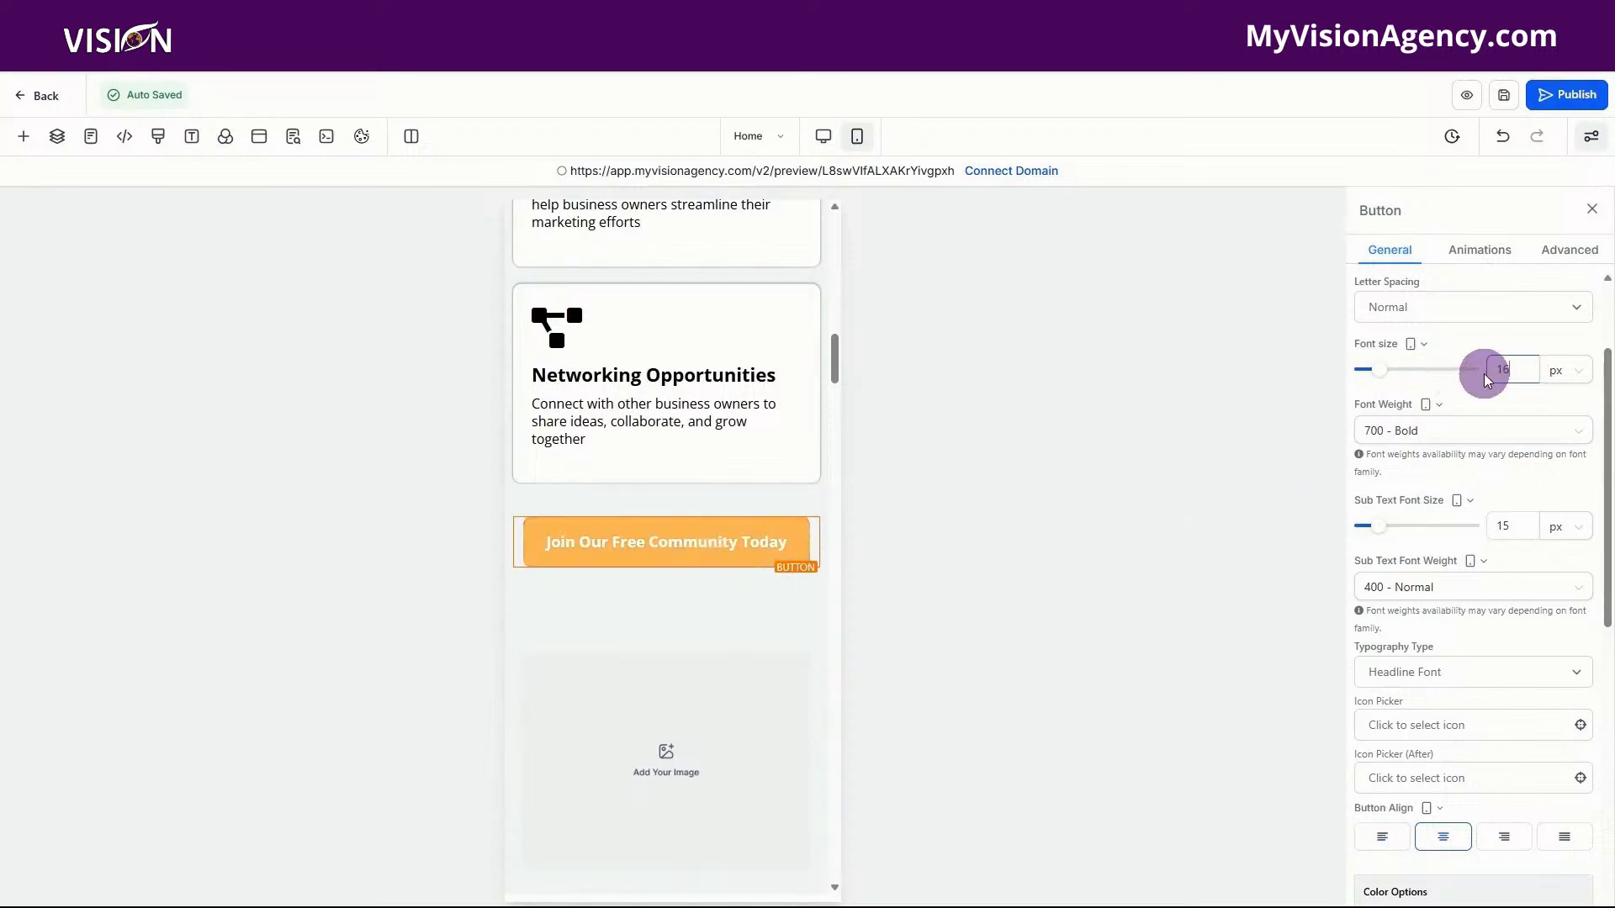
pyautogui.scroll(-7, 724, 440)
pyautogui.click(677, 479)
pyautogui.click(1504, 365)
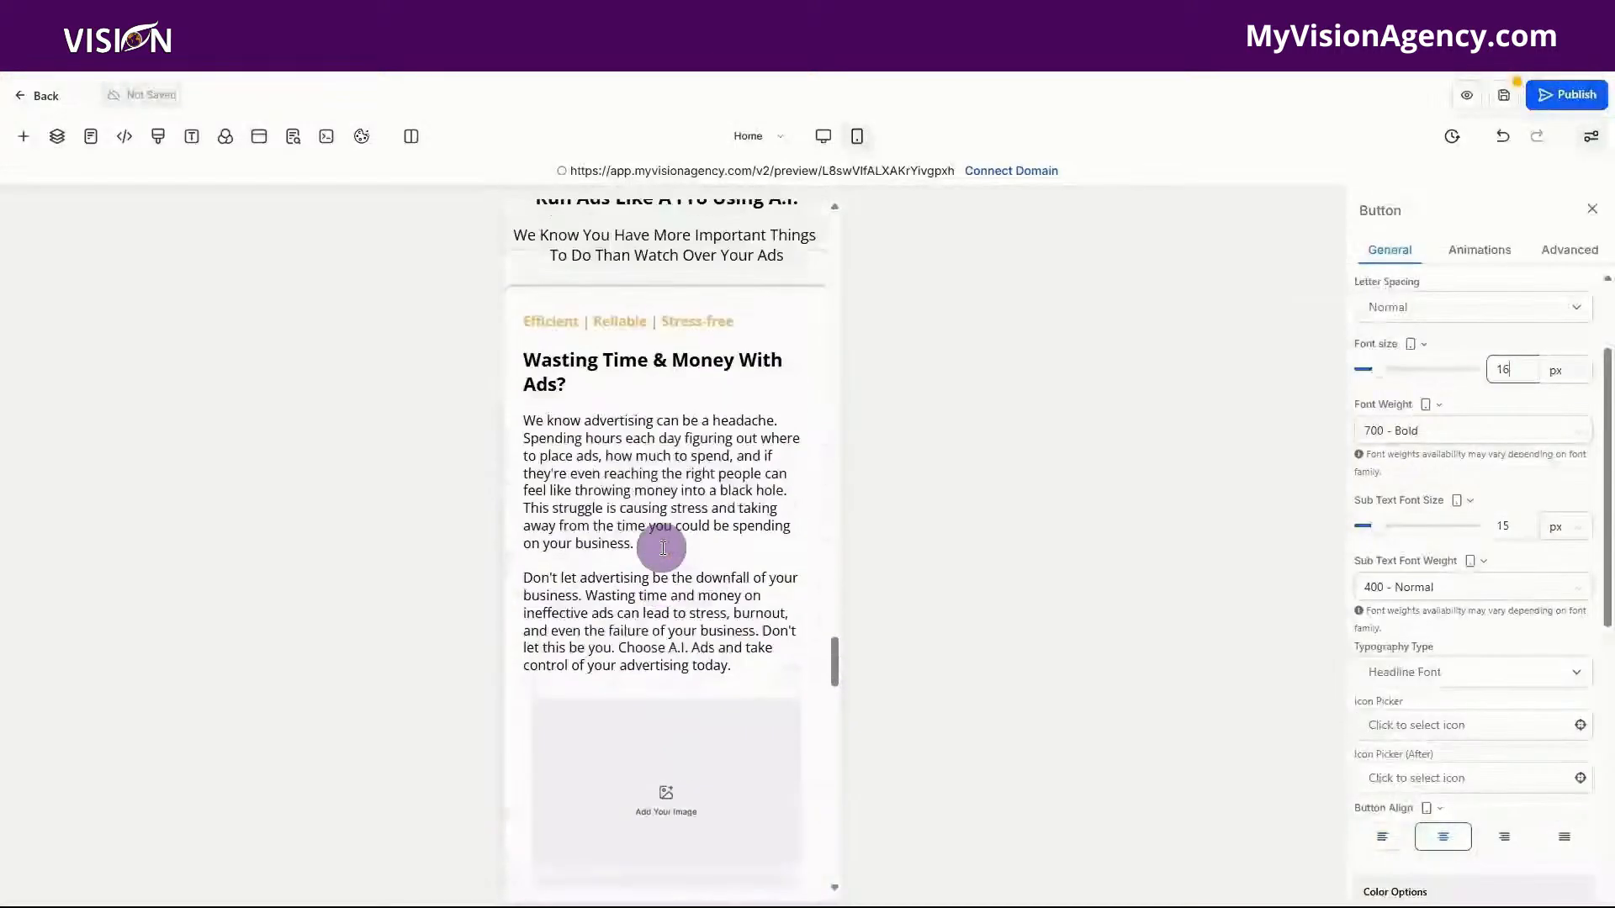
# - Check the mobile font sizes of the footer's entries under Features, Community and Company
pyautogui.scroll(15, 663, 548)
pyautogui.scroll(15, 663, 548)
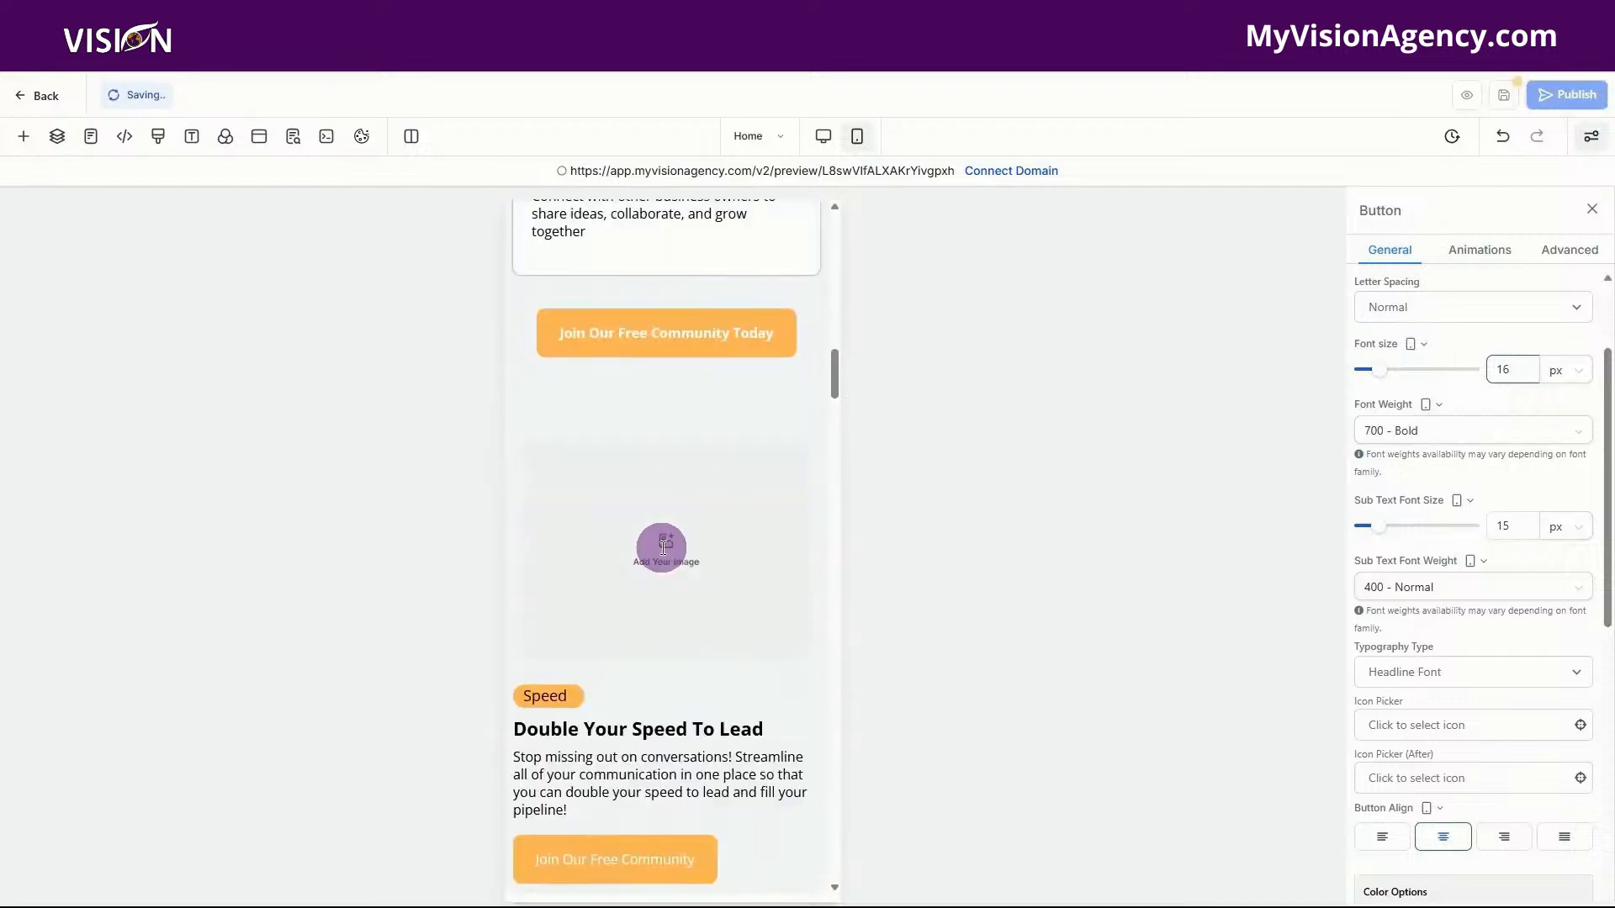
pyautogui.scroll(3, 663, 547)
pyautogui.moveTo(834, 362); pyautogui.dragTo(833, 857)
pyautogui.scroll(-1, 737, 729)
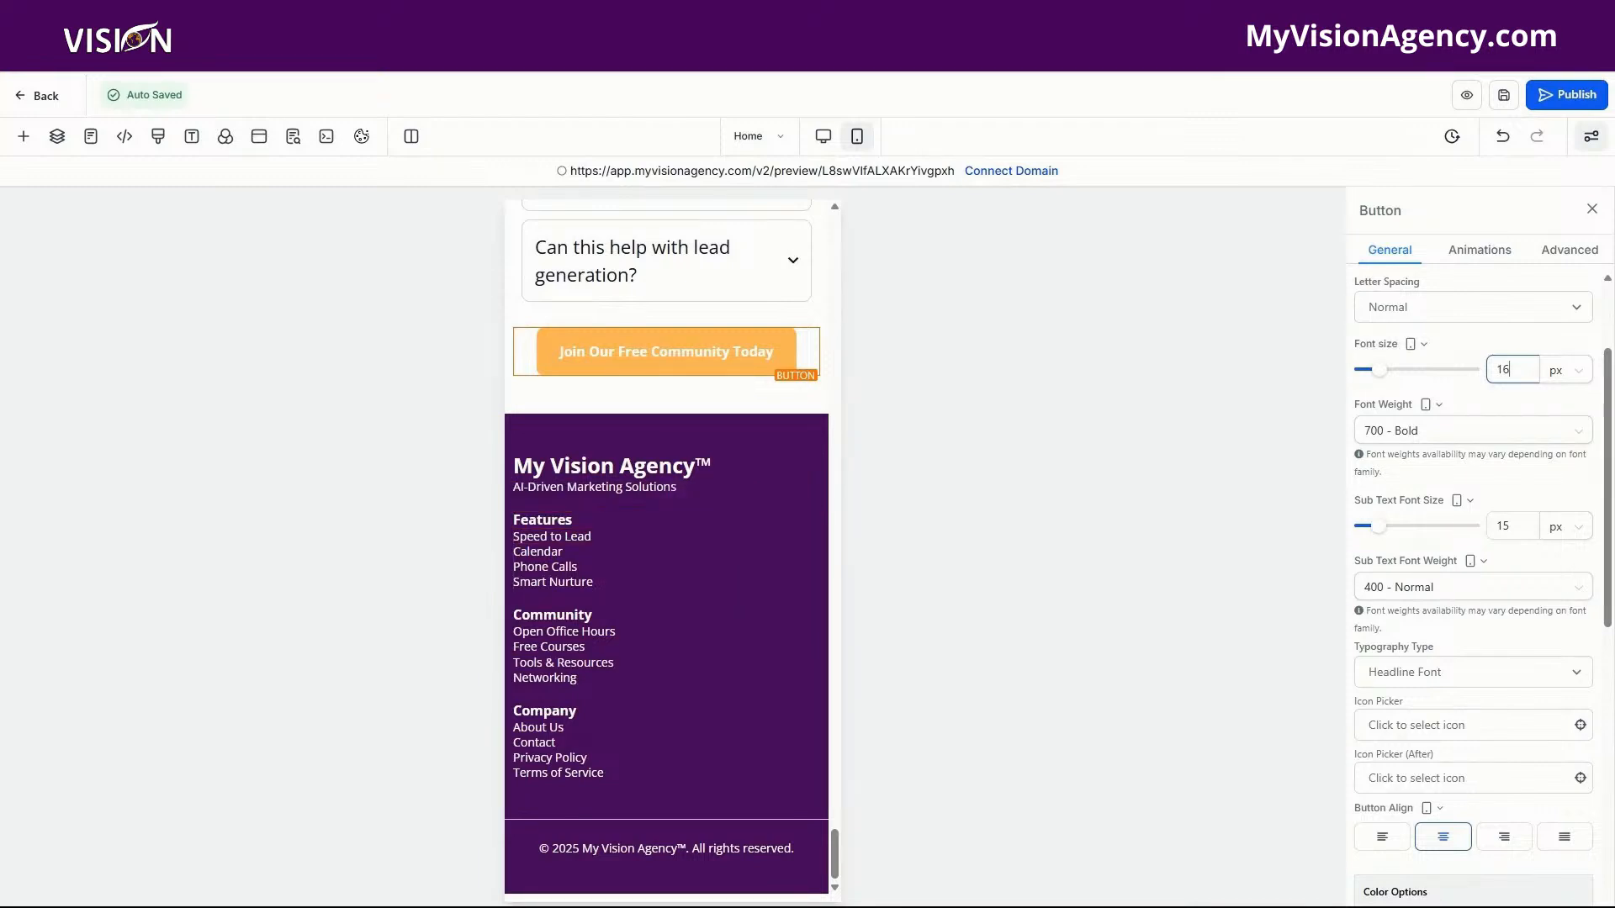
pyautogui.click(612, 519)
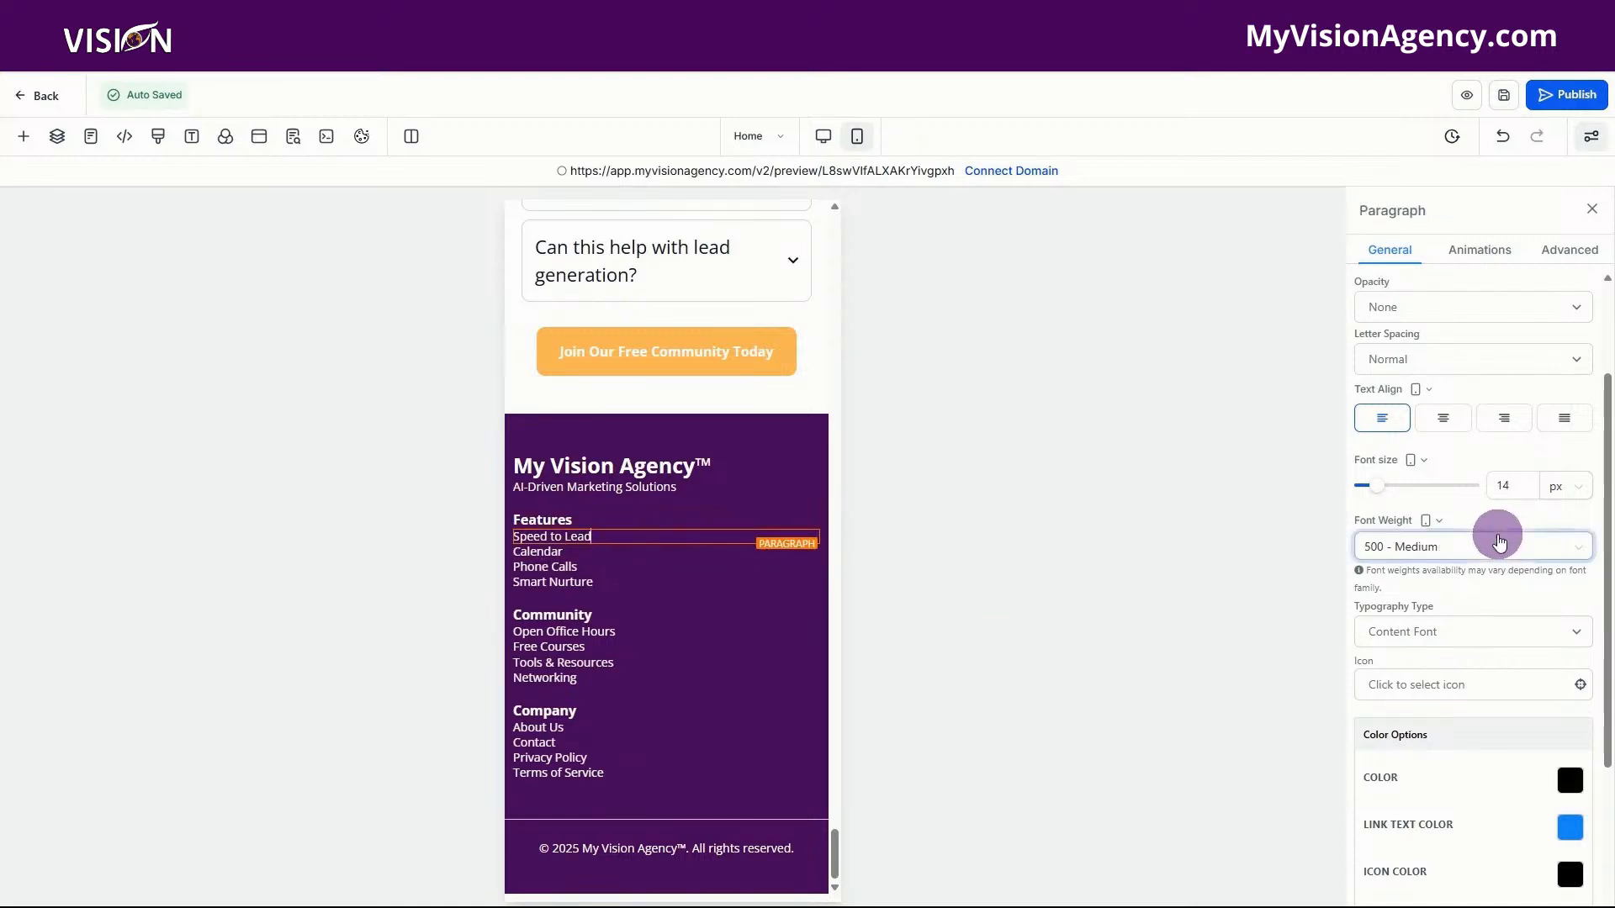
pyautogui.click(603, 552)
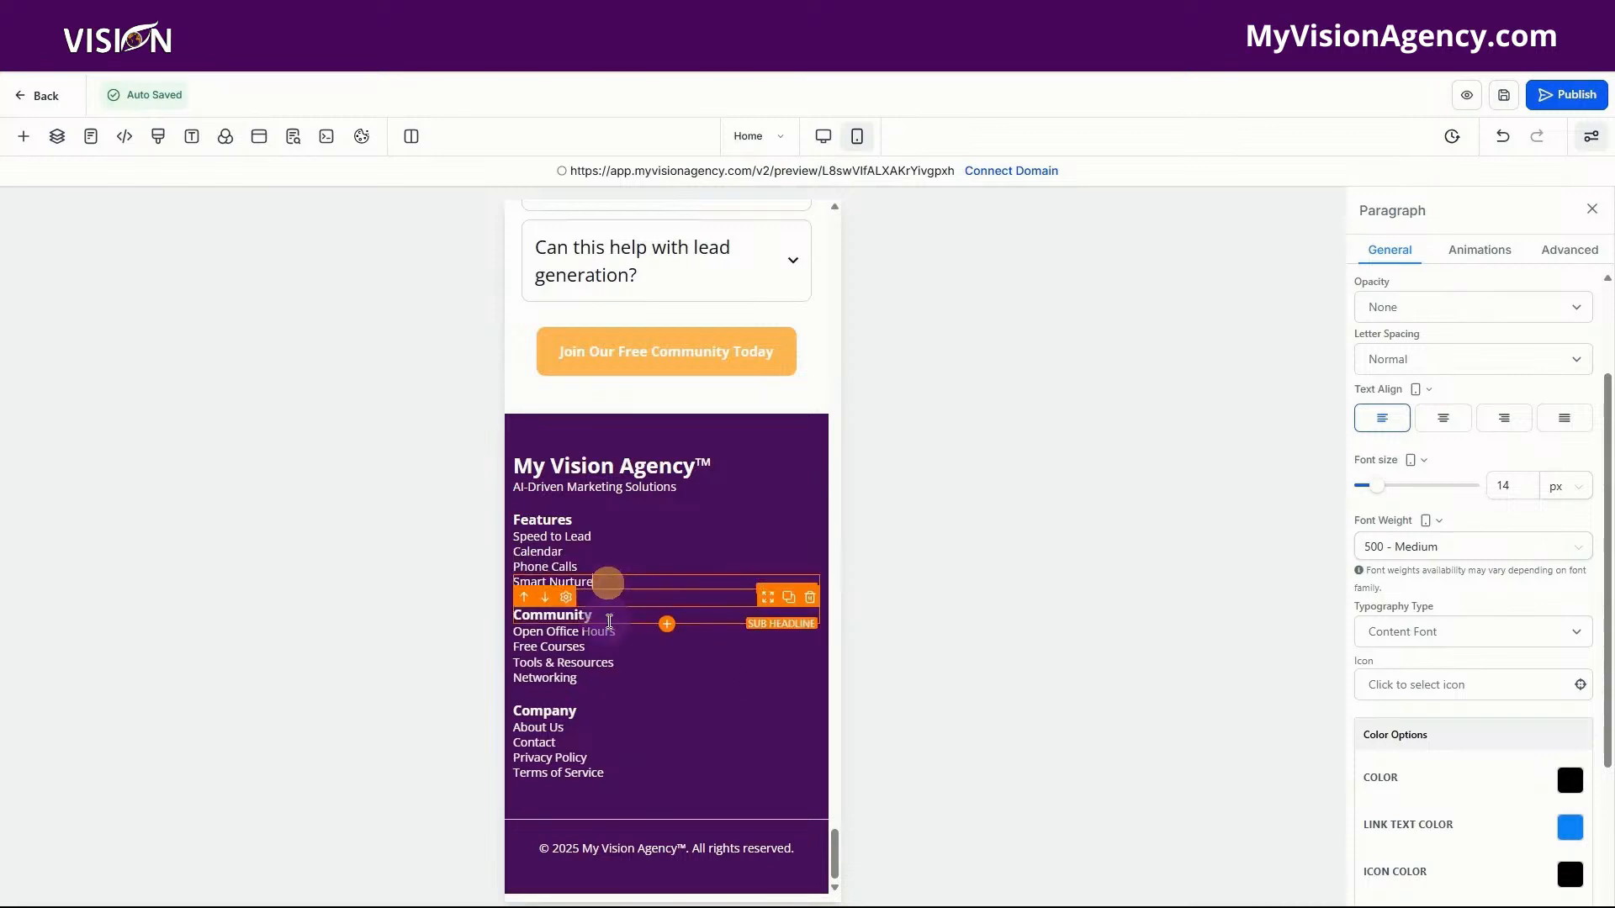
pyautogui.click(621, 615)
pyautogui.click(631, 633)
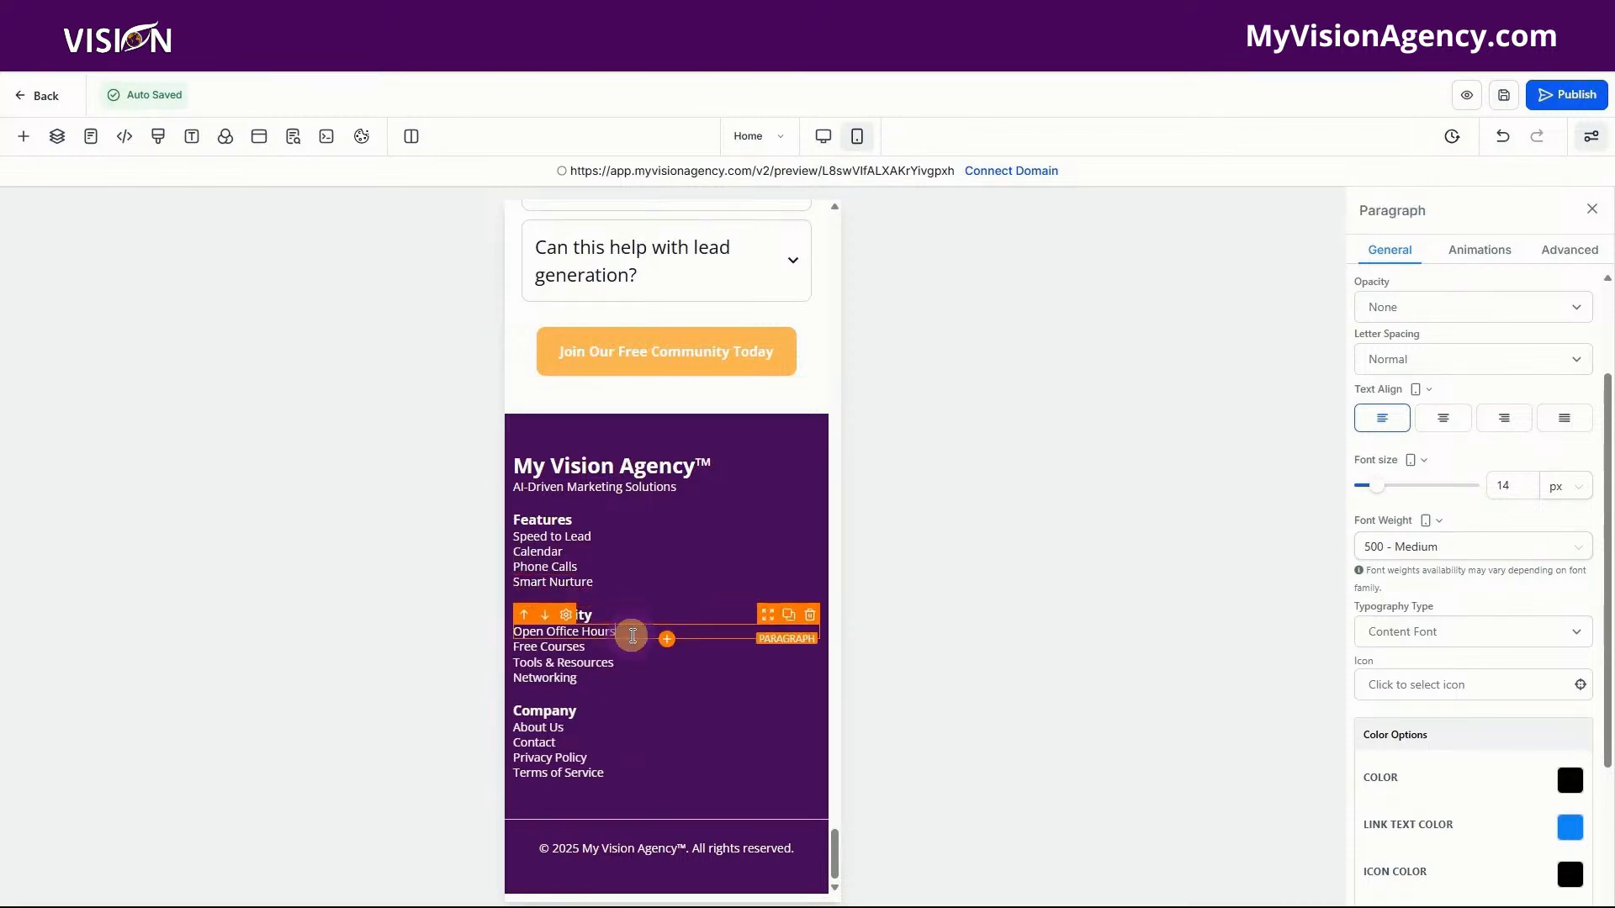
pyautogui.click(631, 678)
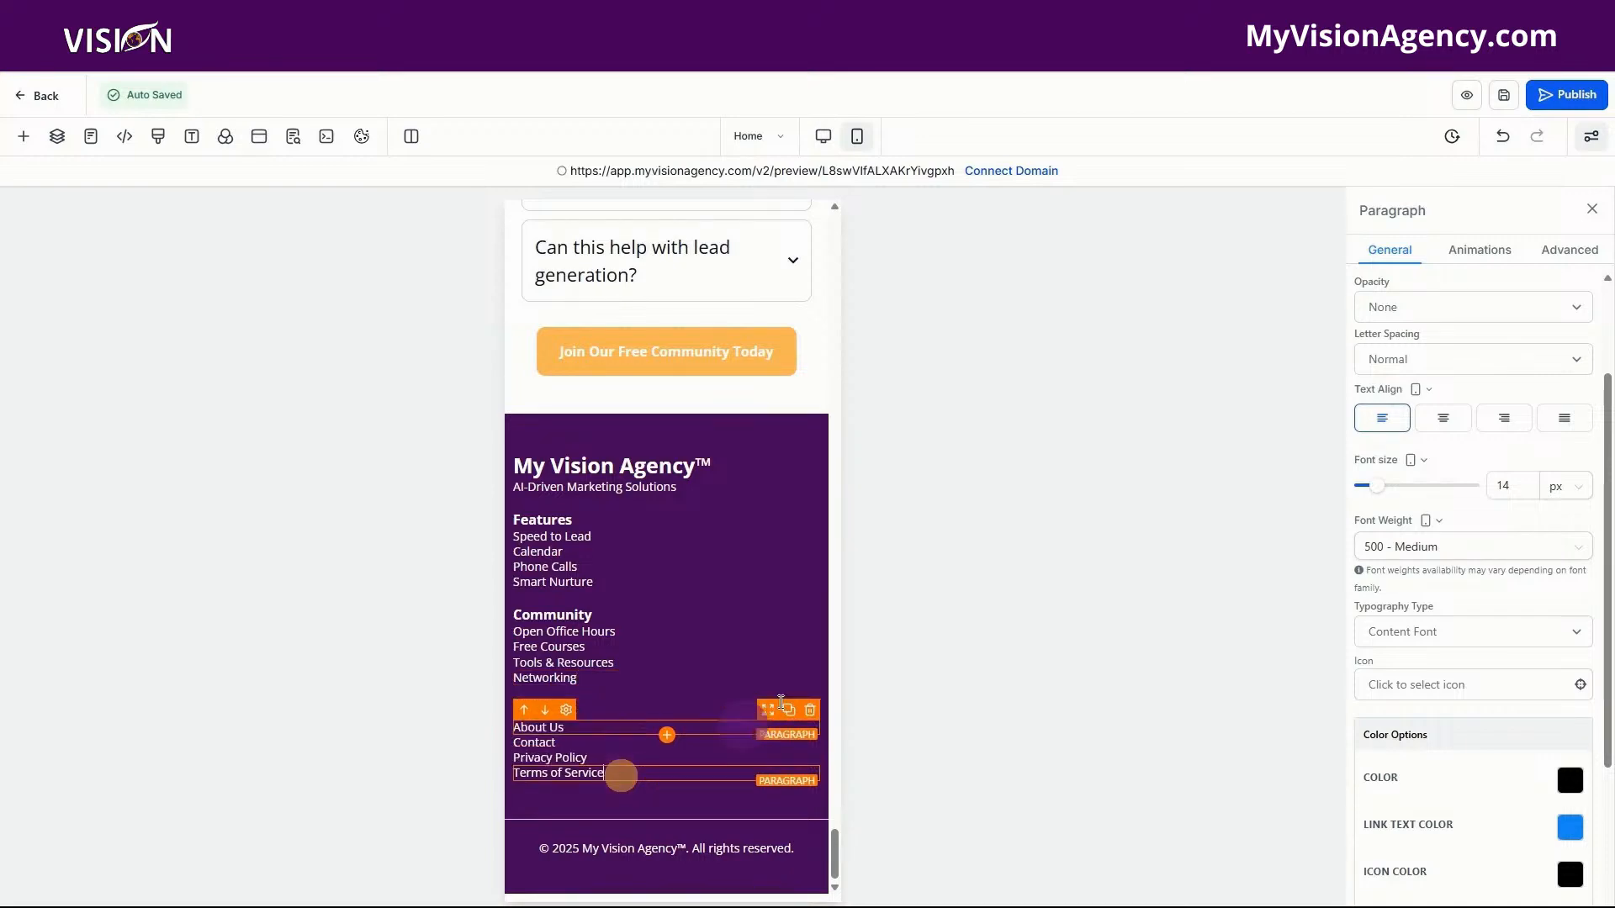
# - Switch to the desktop view and set the font weight of the Speed label above Double Your Speed To Lead to 700 - Bold
pyautogui.moveTo(837, 860); pyautogui.dragTo(840, 187)
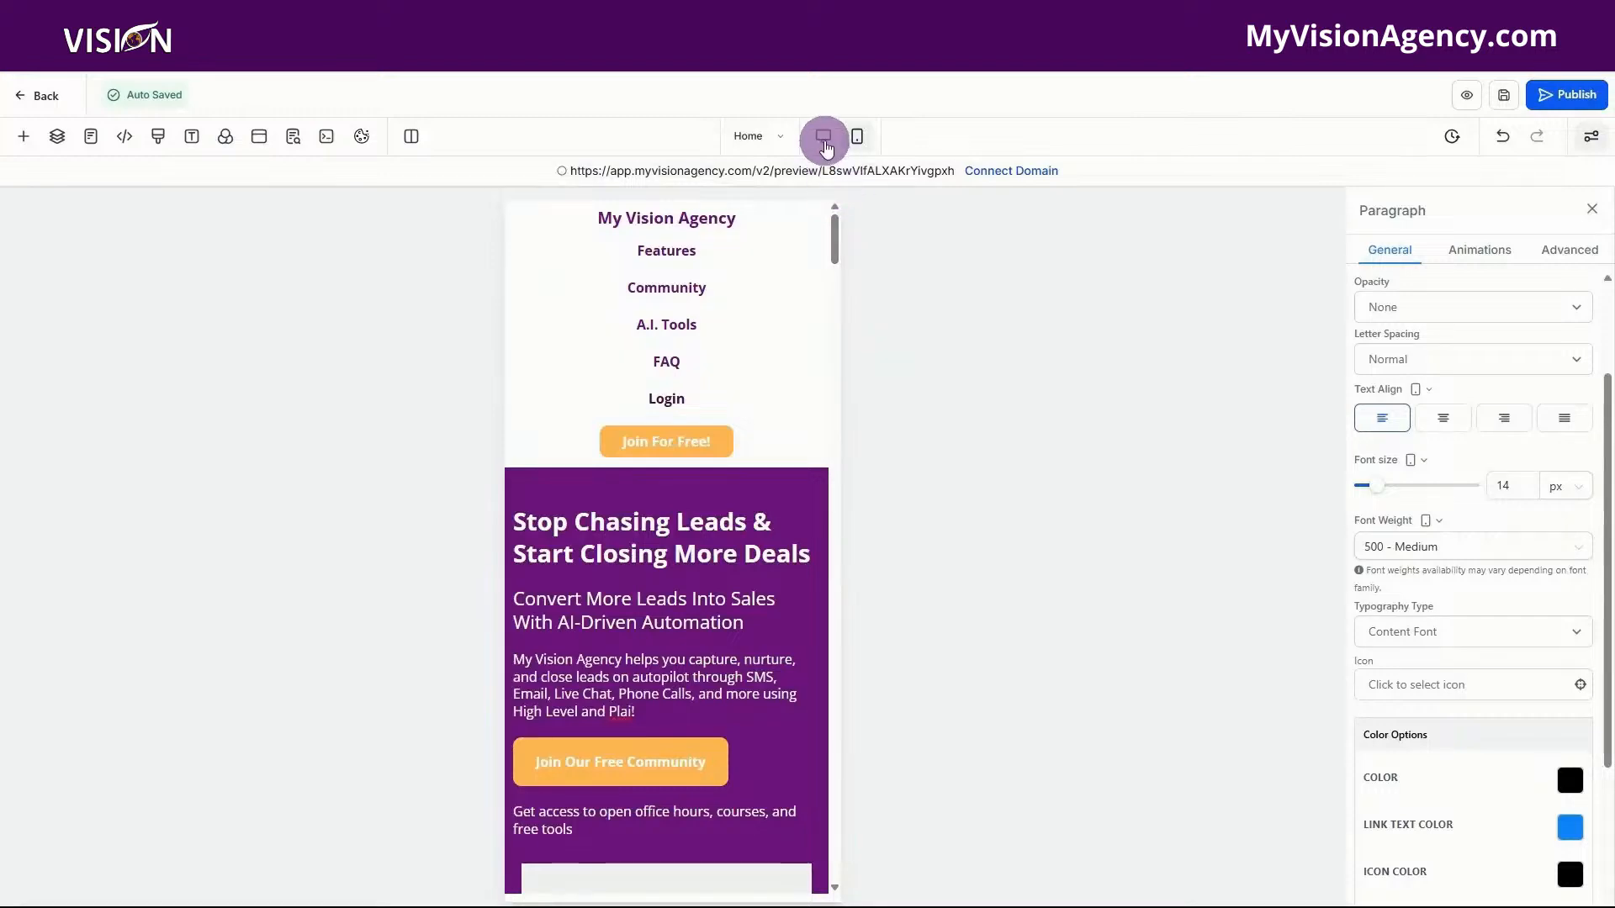
pyautogui.click(826, 141)
pyautogui.scroll(-10, 522, 601)
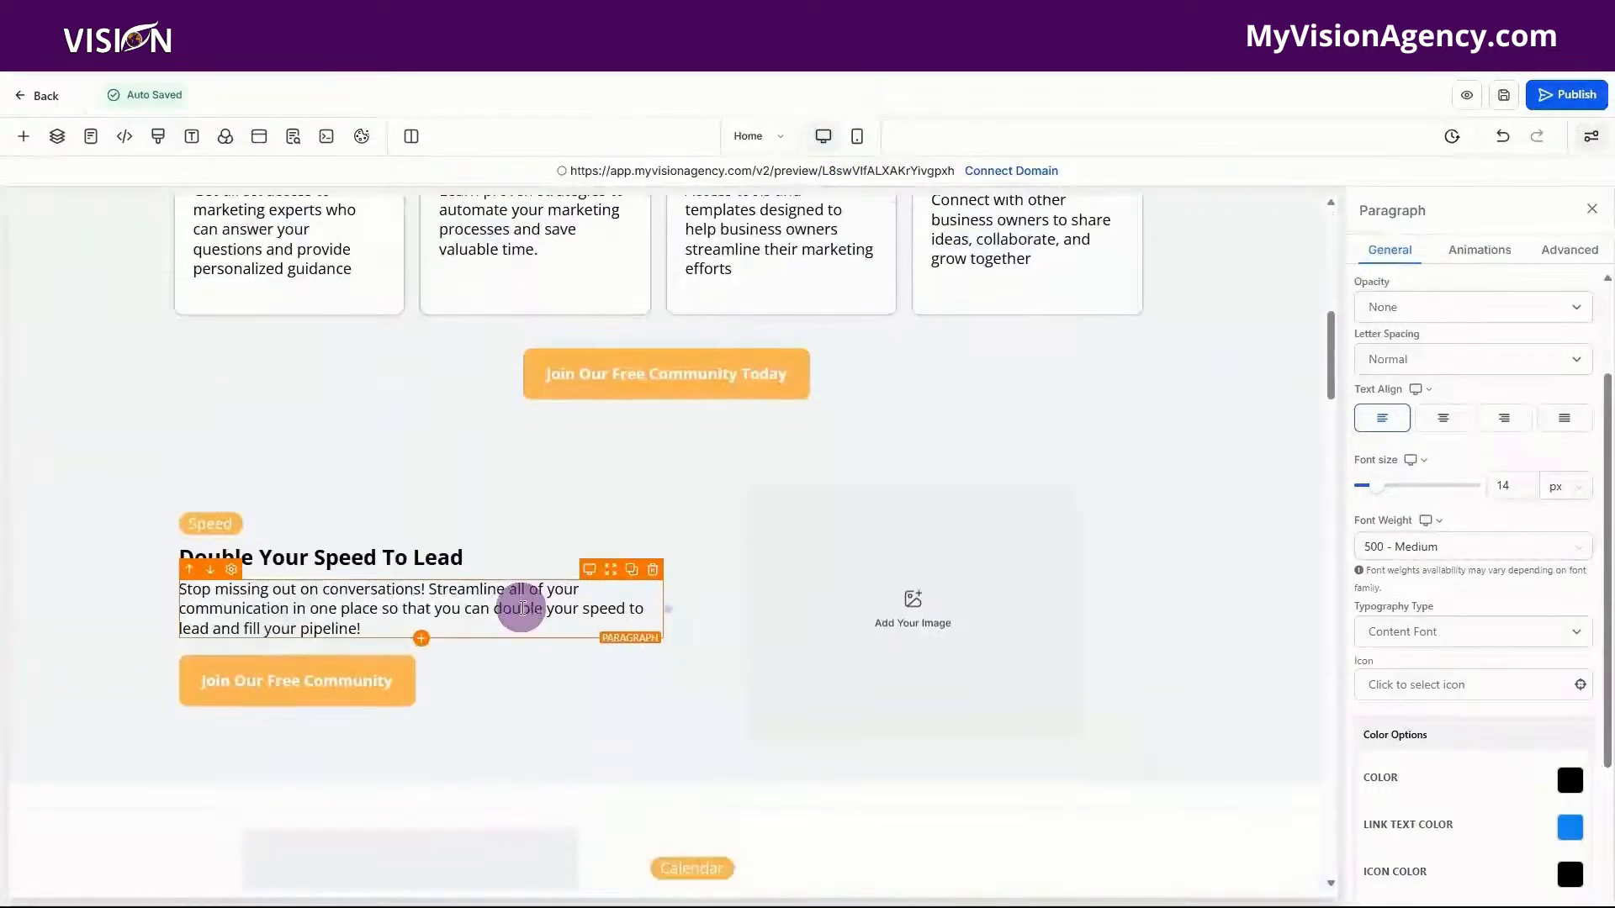
pyautogui.scroll(-2, 521, 609)
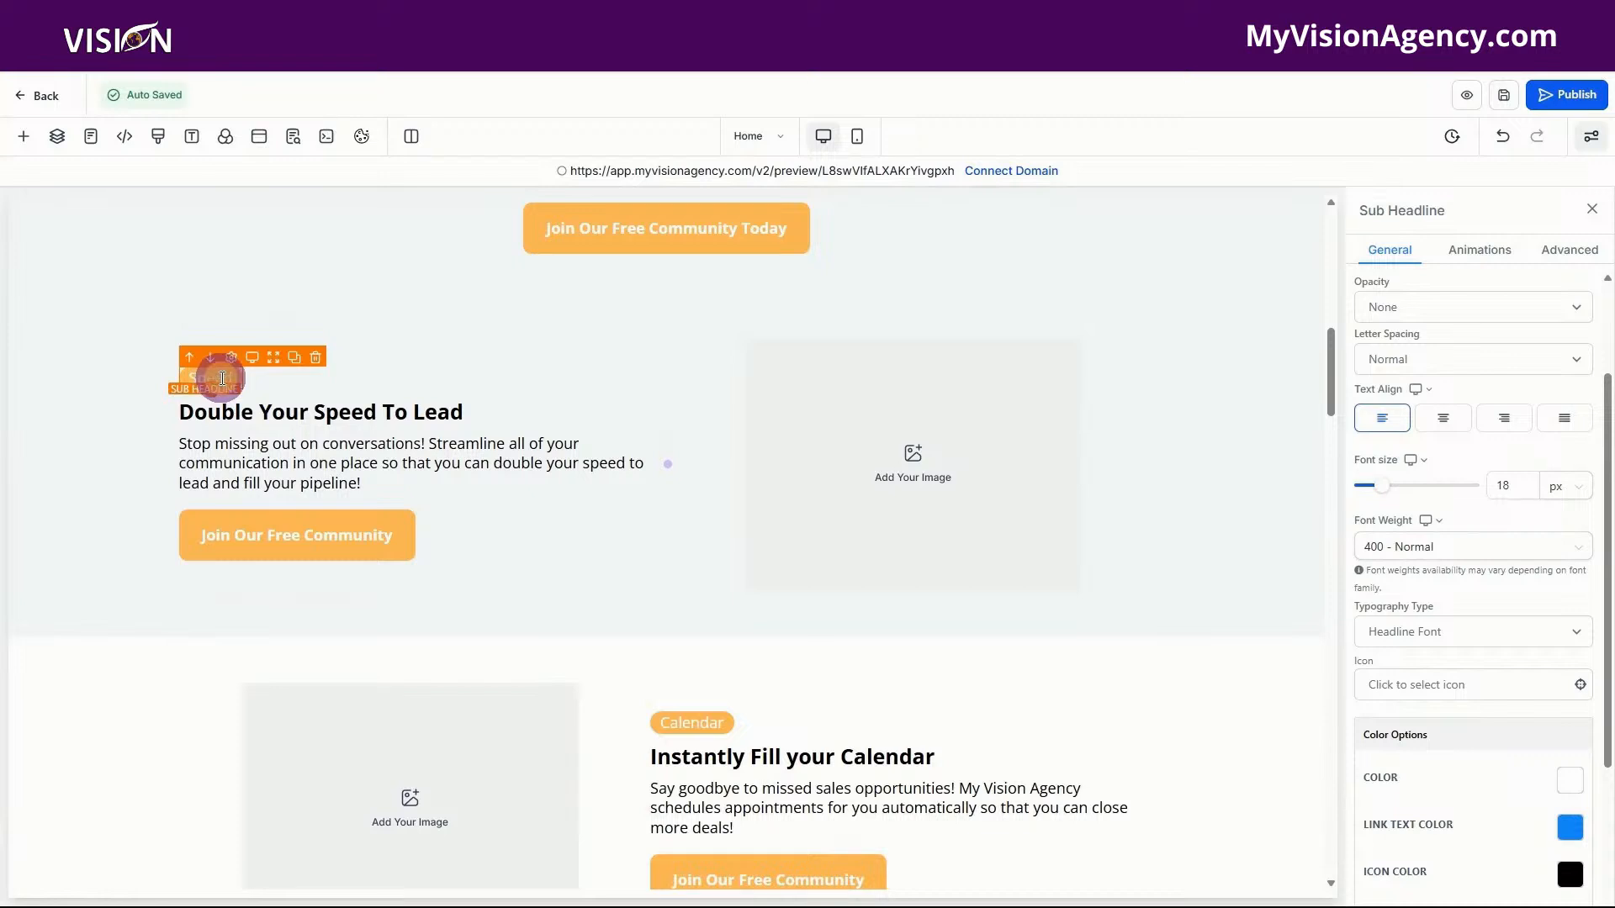
pyautogui.scroll(-3, 1463, 640)
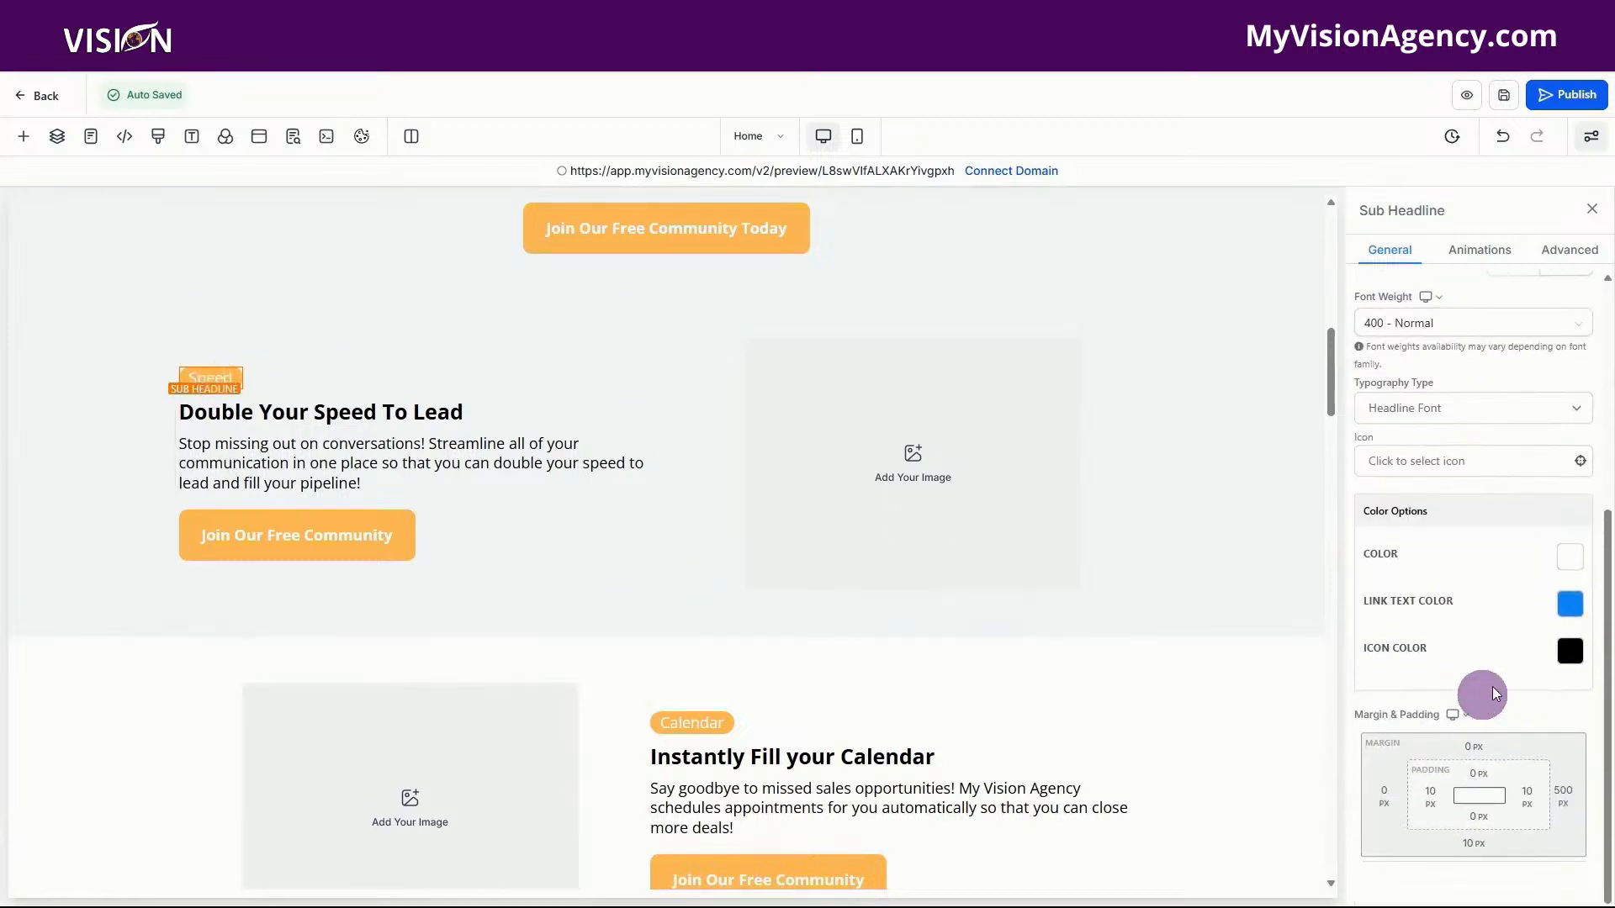
pyautogui.scroll(2, 1455, 555)
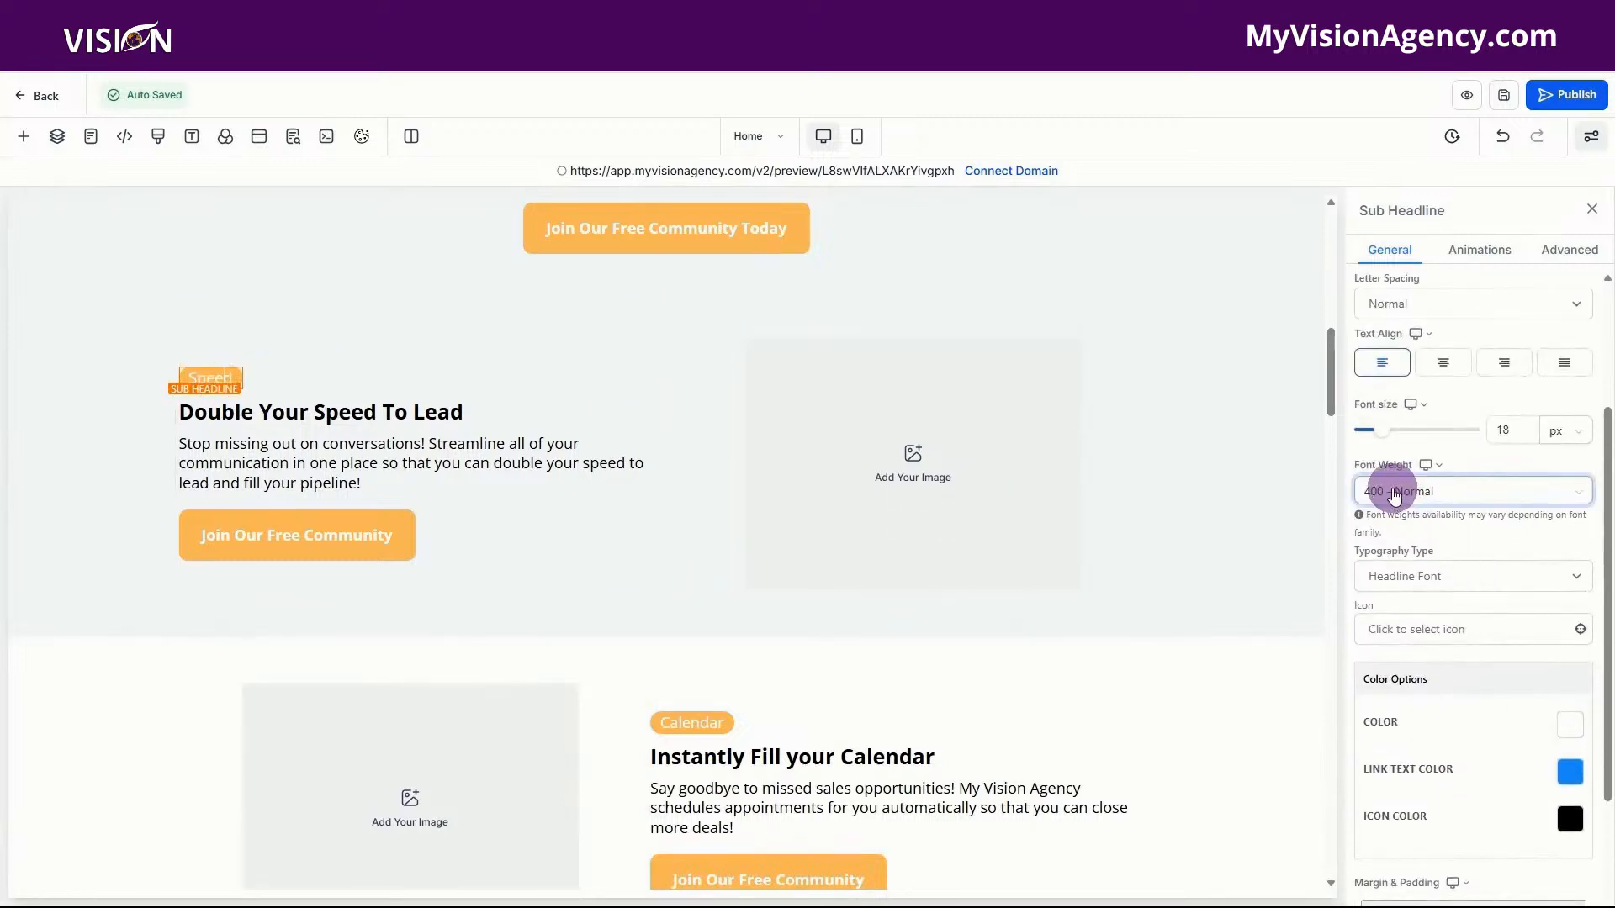
pyautogui.click(1394, 495)
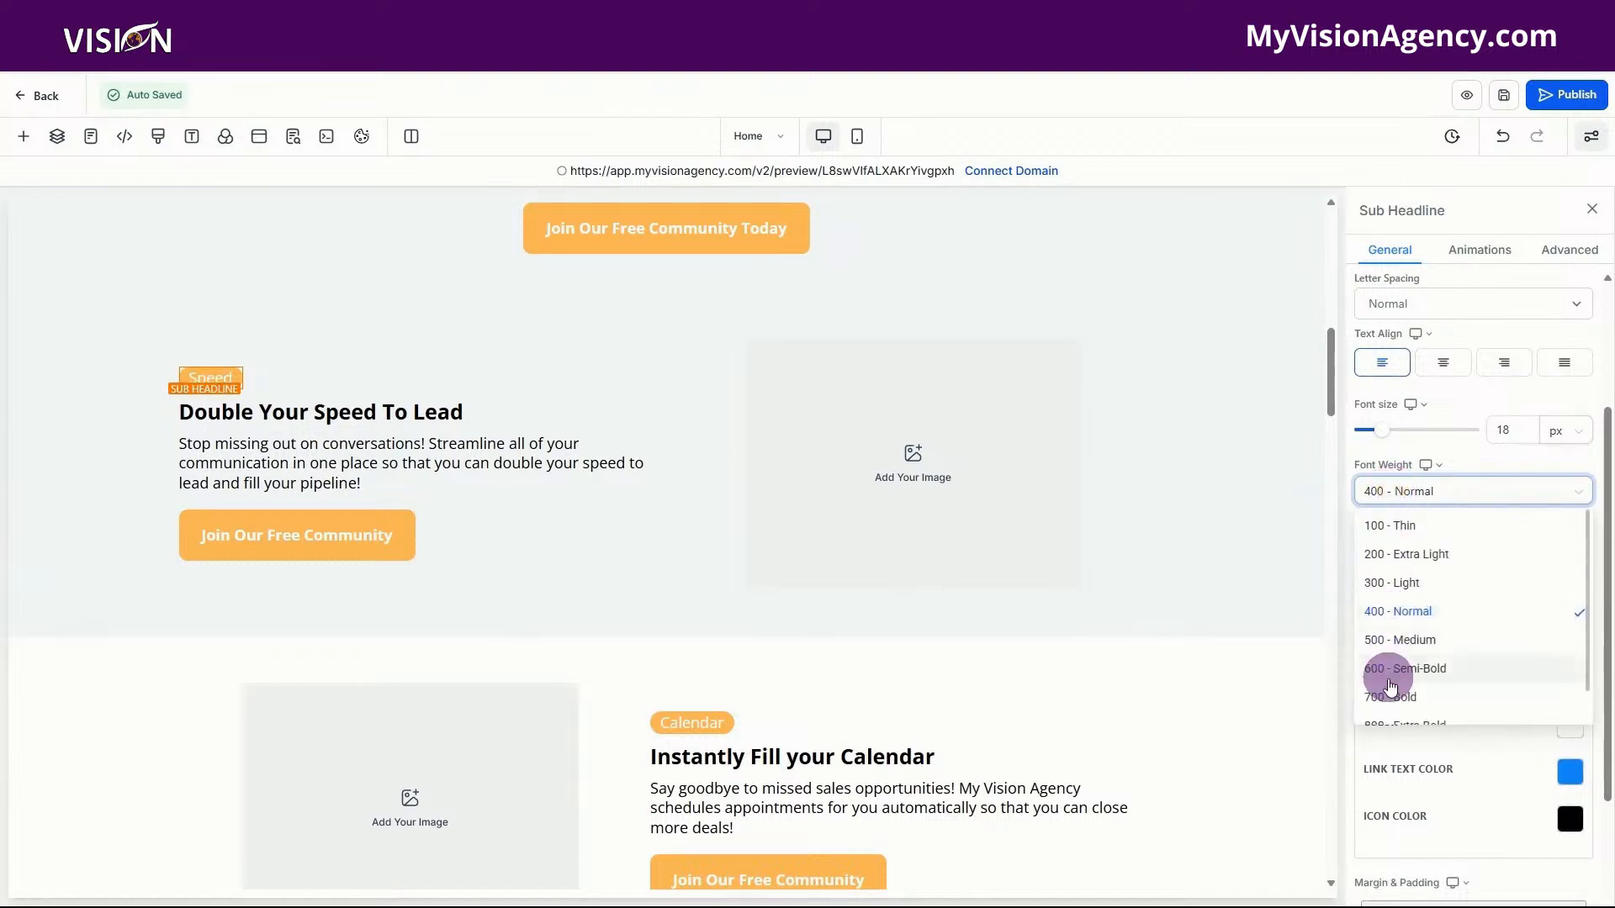
pyautogui.click(1392, 695)
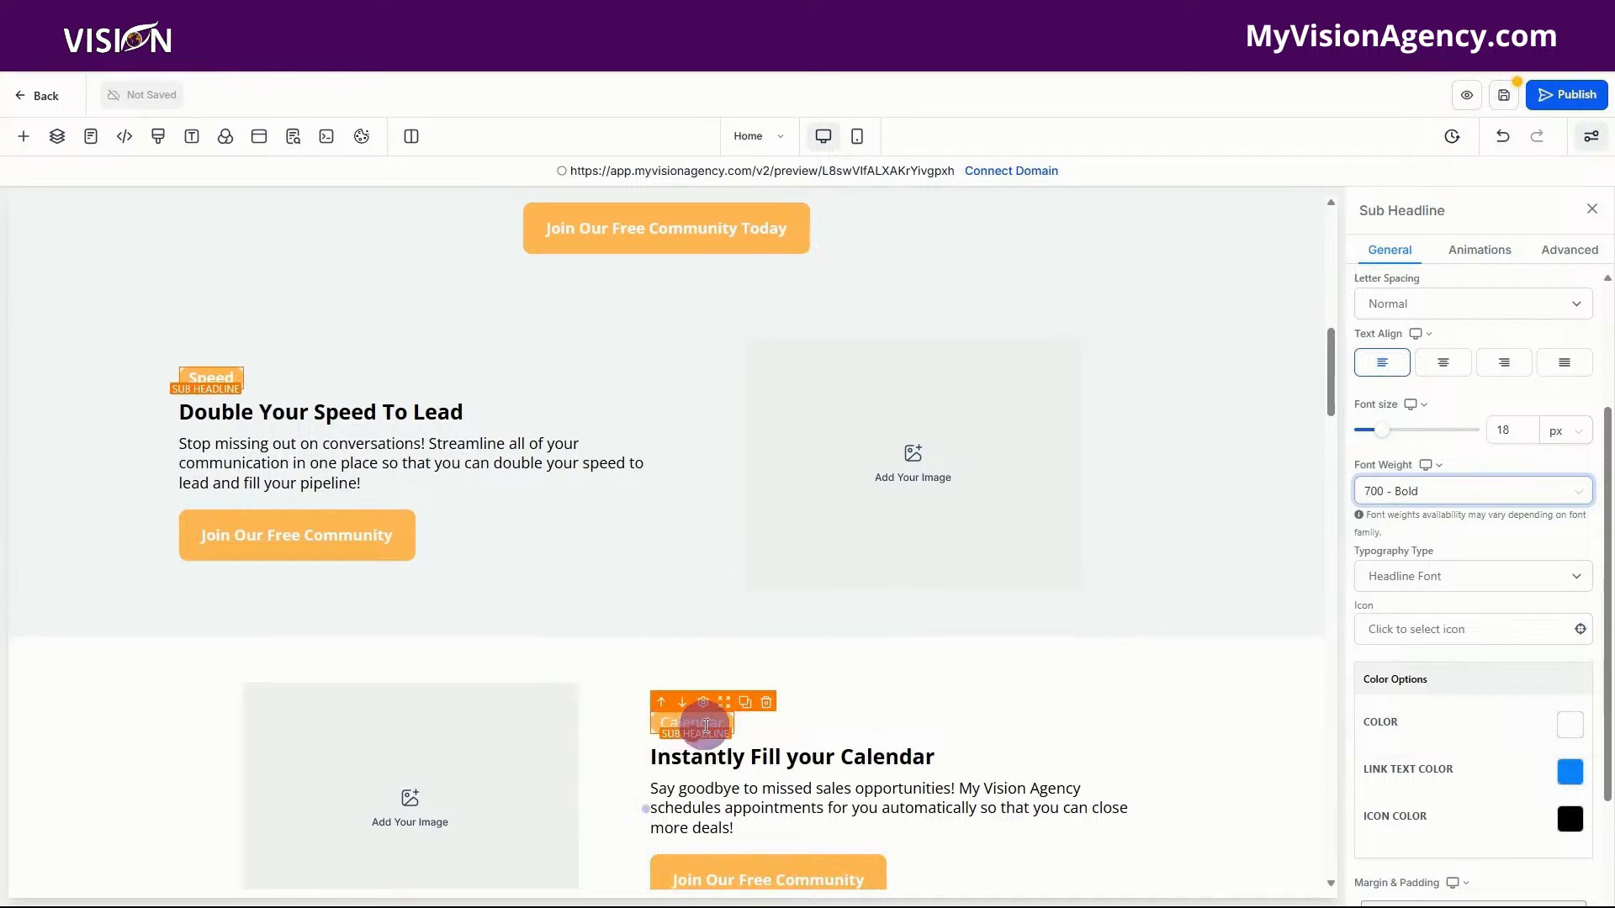
# - Set the desktop font weight of the Calendar, Calls and Smart labels in the feature sections to 700 - Bold
pyautogui.click(706, 725)
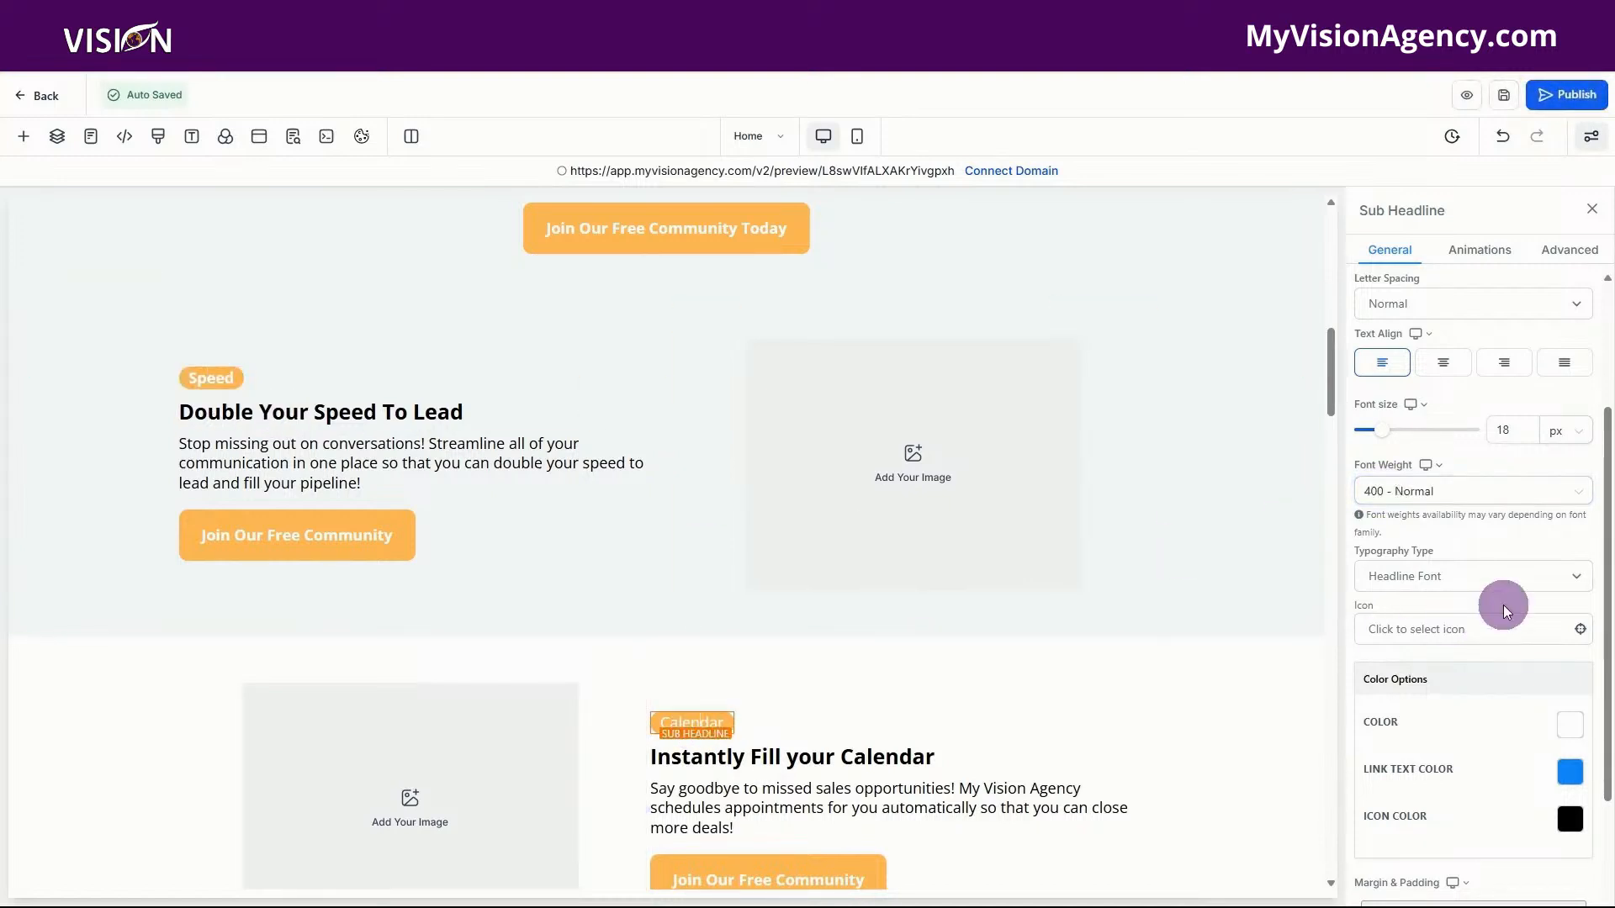
pyautogui.click(1460, 486)
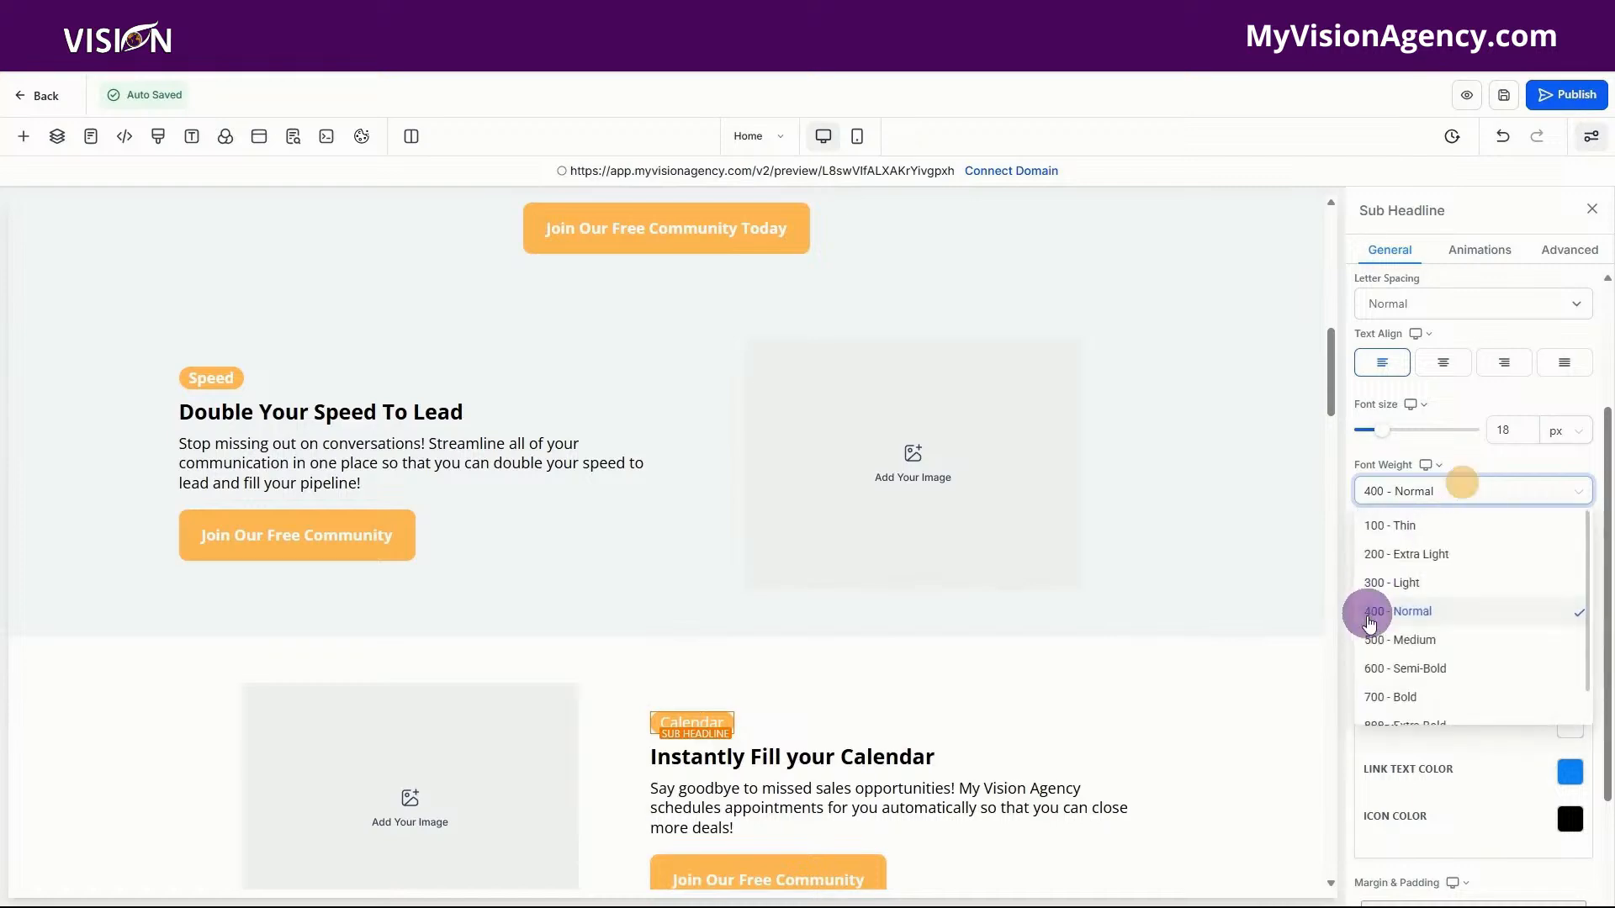
pyautogui.click(1390, 703)
pyautogui.click(1579, 725)
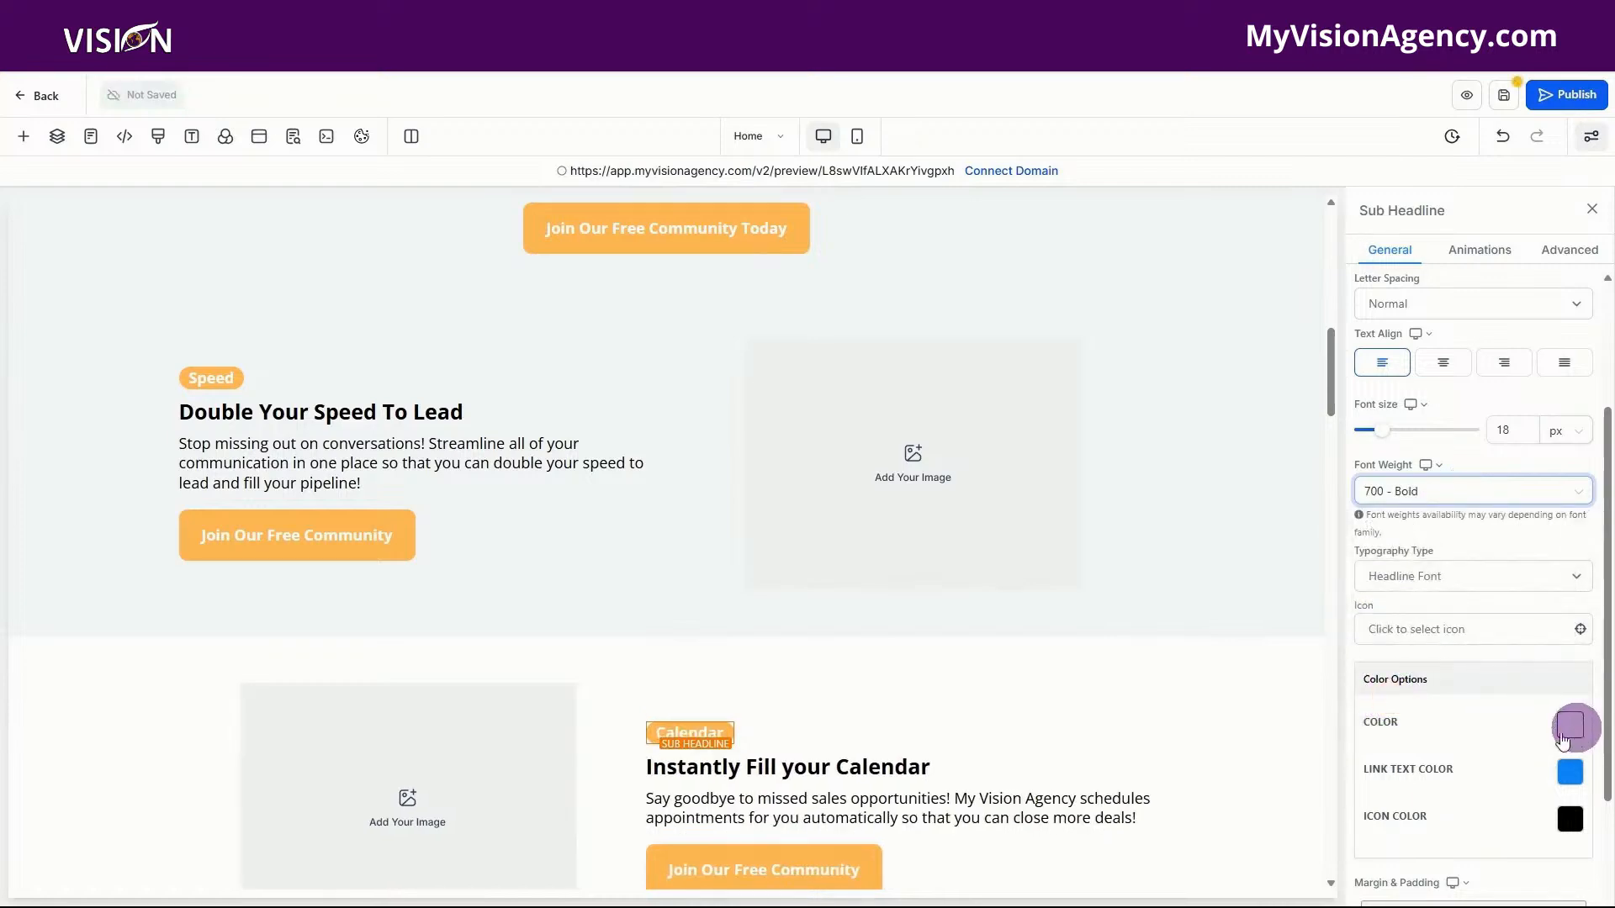
pyautogui.scroll(-8, 1045, 739)
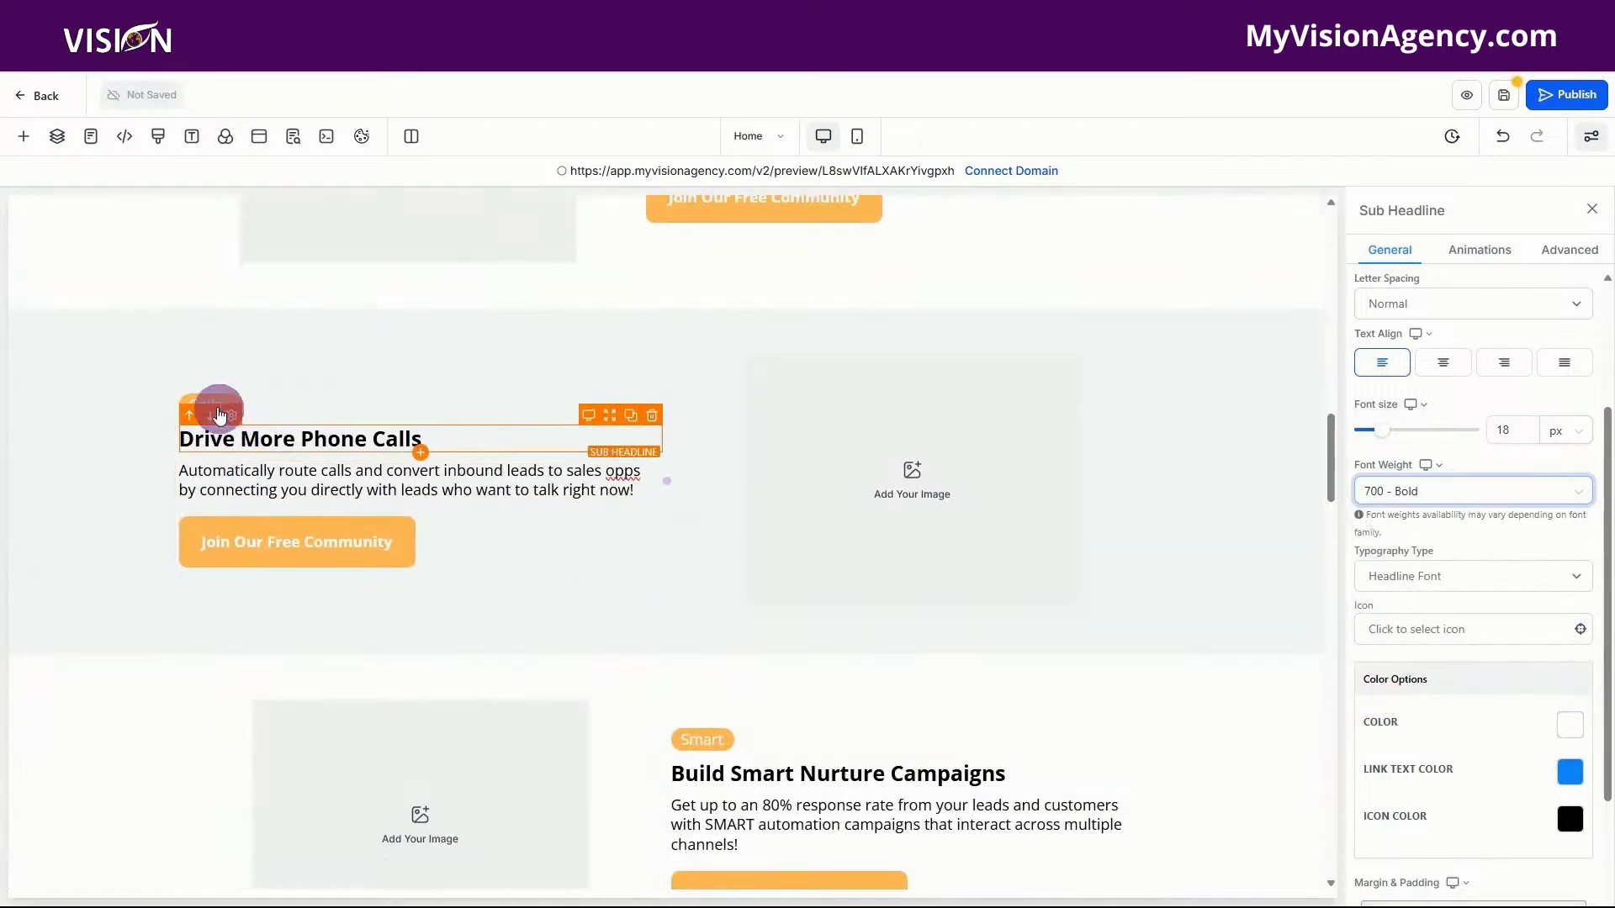
pyautogui.click(216, 401)
pyautogui.click(1401, 493)
pyautogui.click(1393, 694)
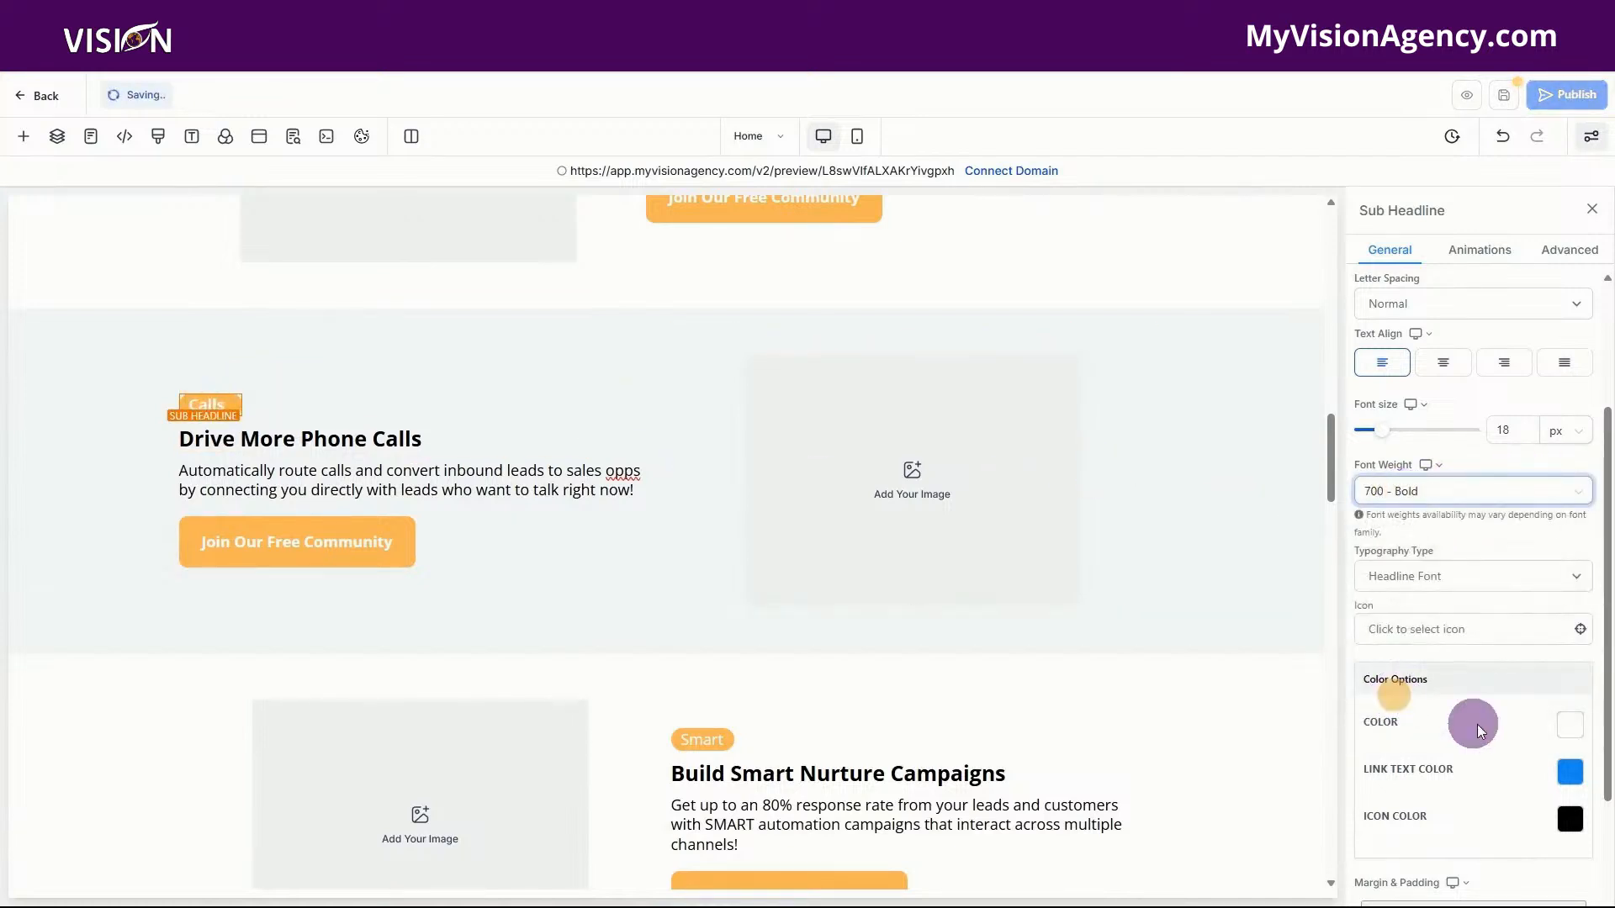
pyautogui.scroll(-3, 925, 589)
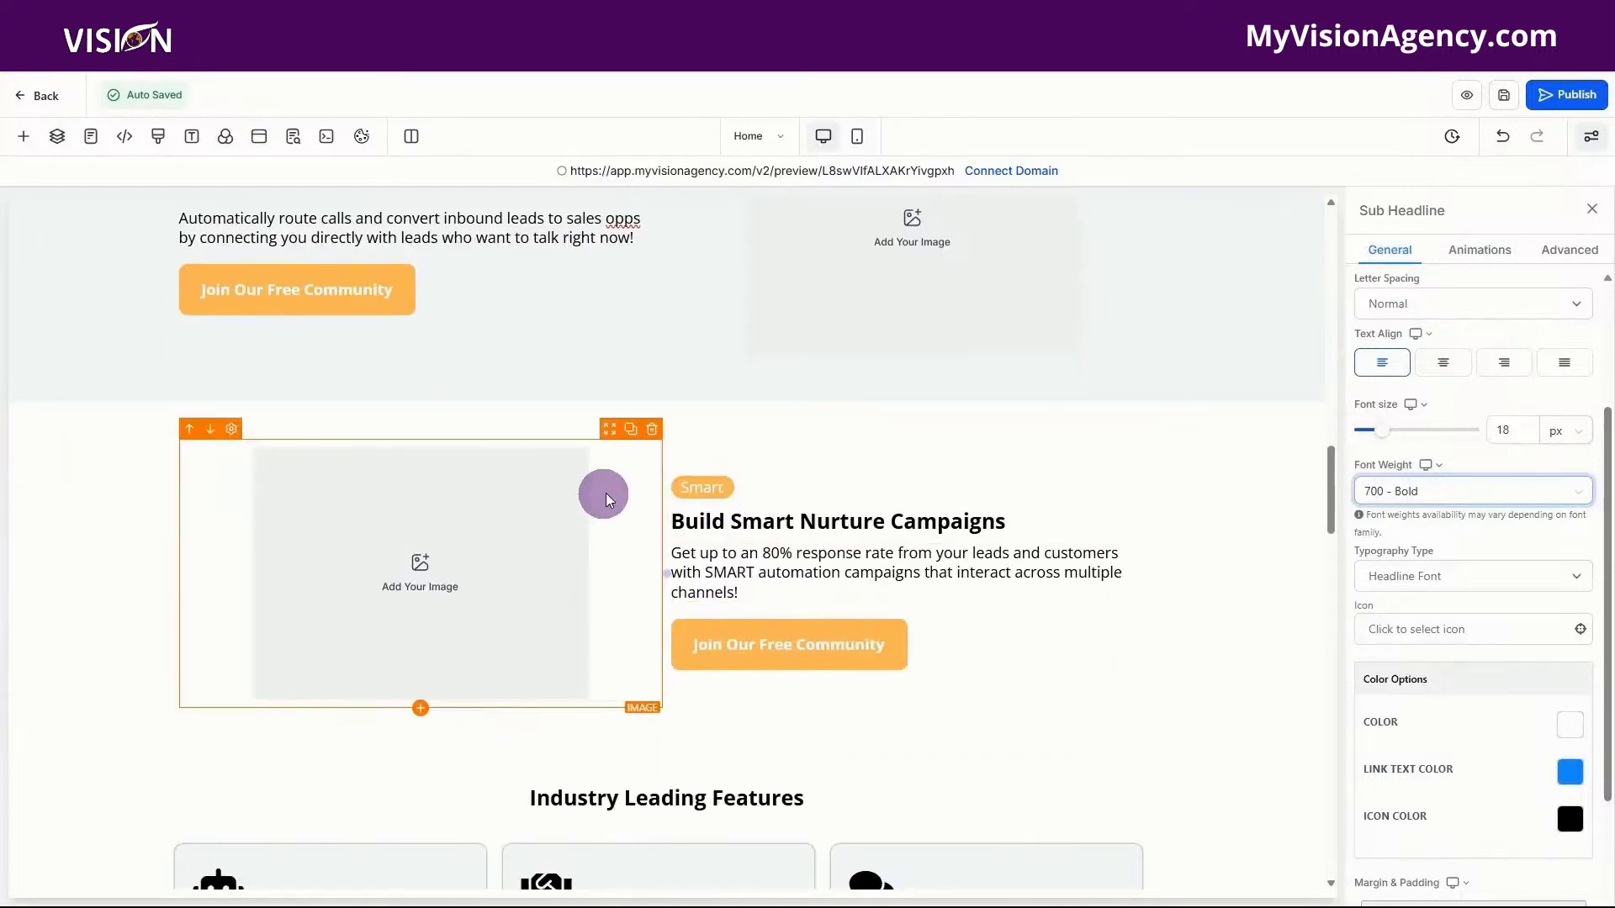
pyautogui.click(710, 486)
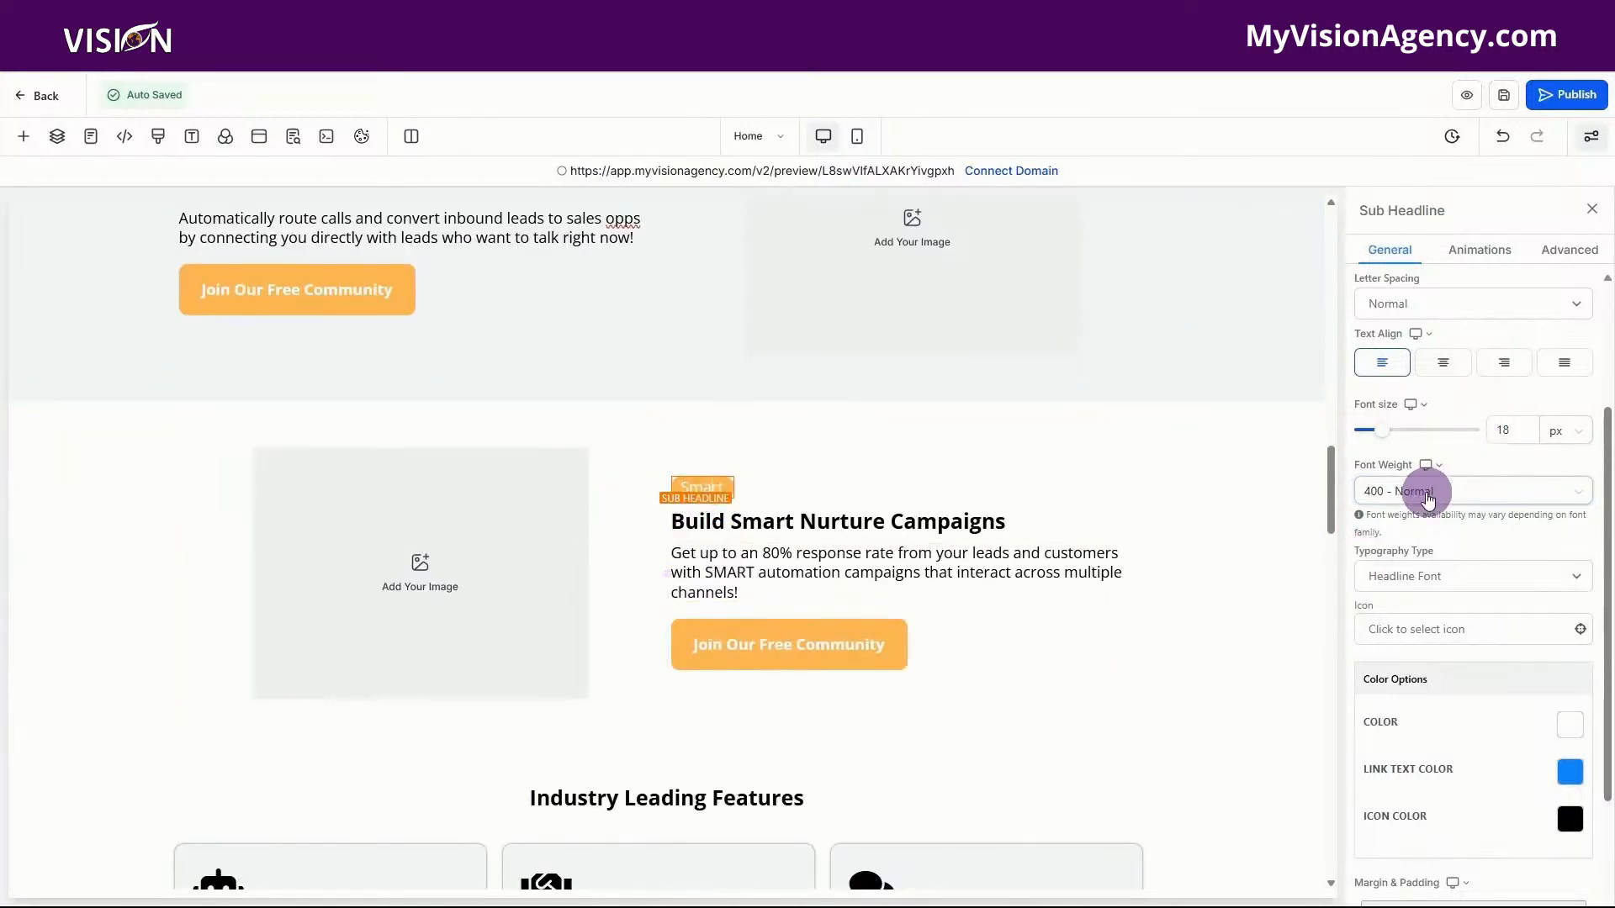
pyautogui.click(1422, 491)
pyautogui.click(1384, 698)
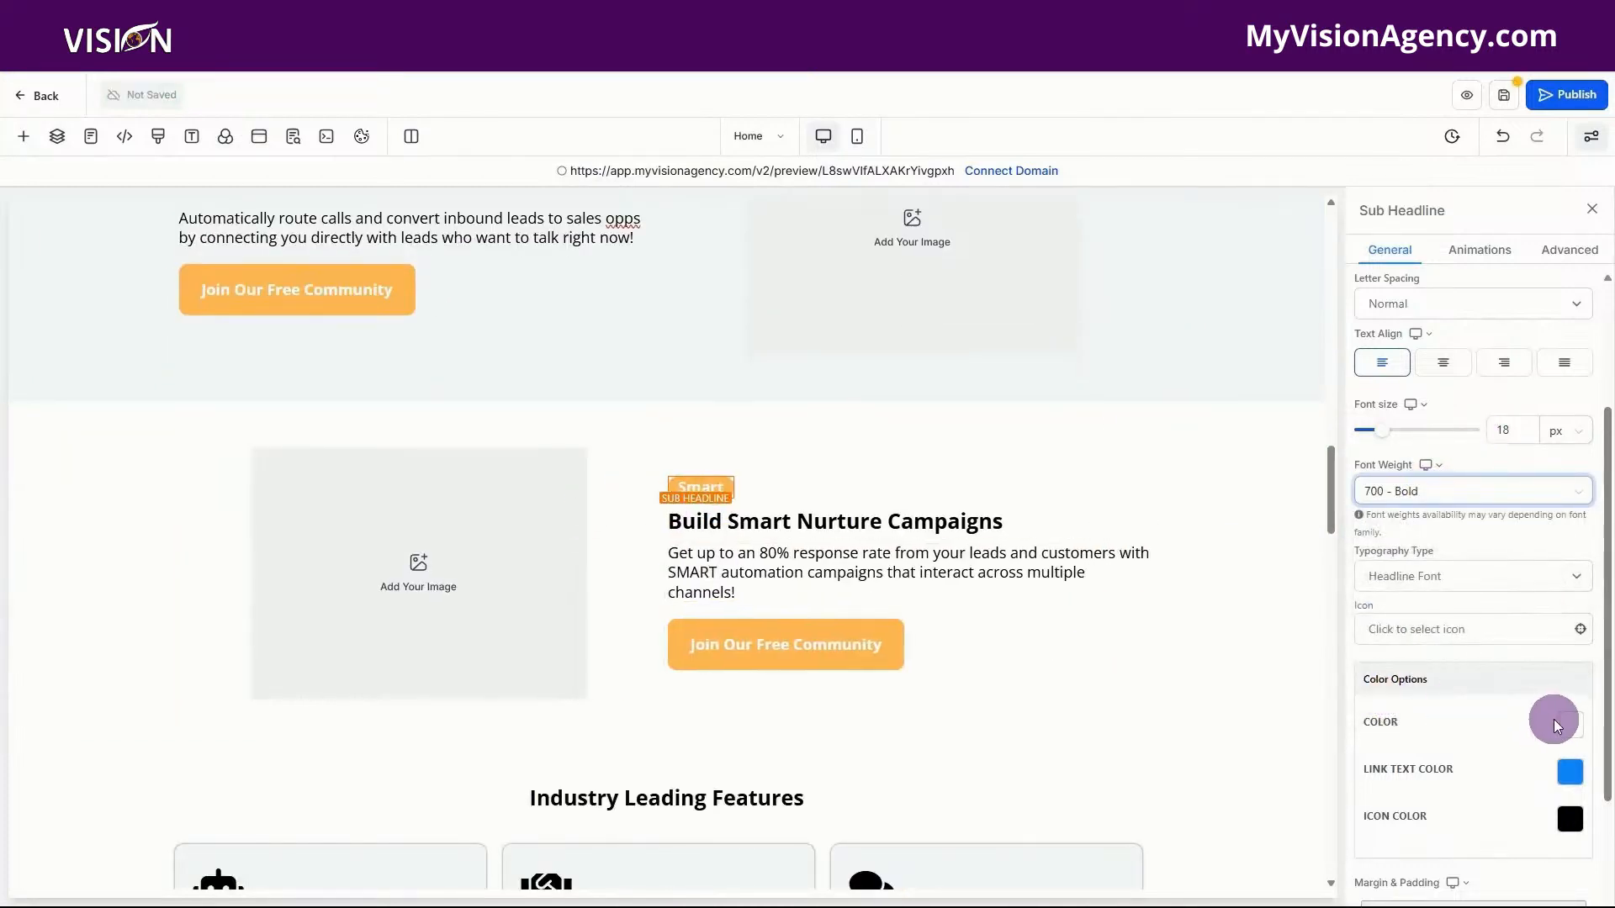
# - Switch to the mobile view and set the font size of the Smart label above Build Smart Nurture Campaigns to 16 px
pyautogui.click(857, 136)
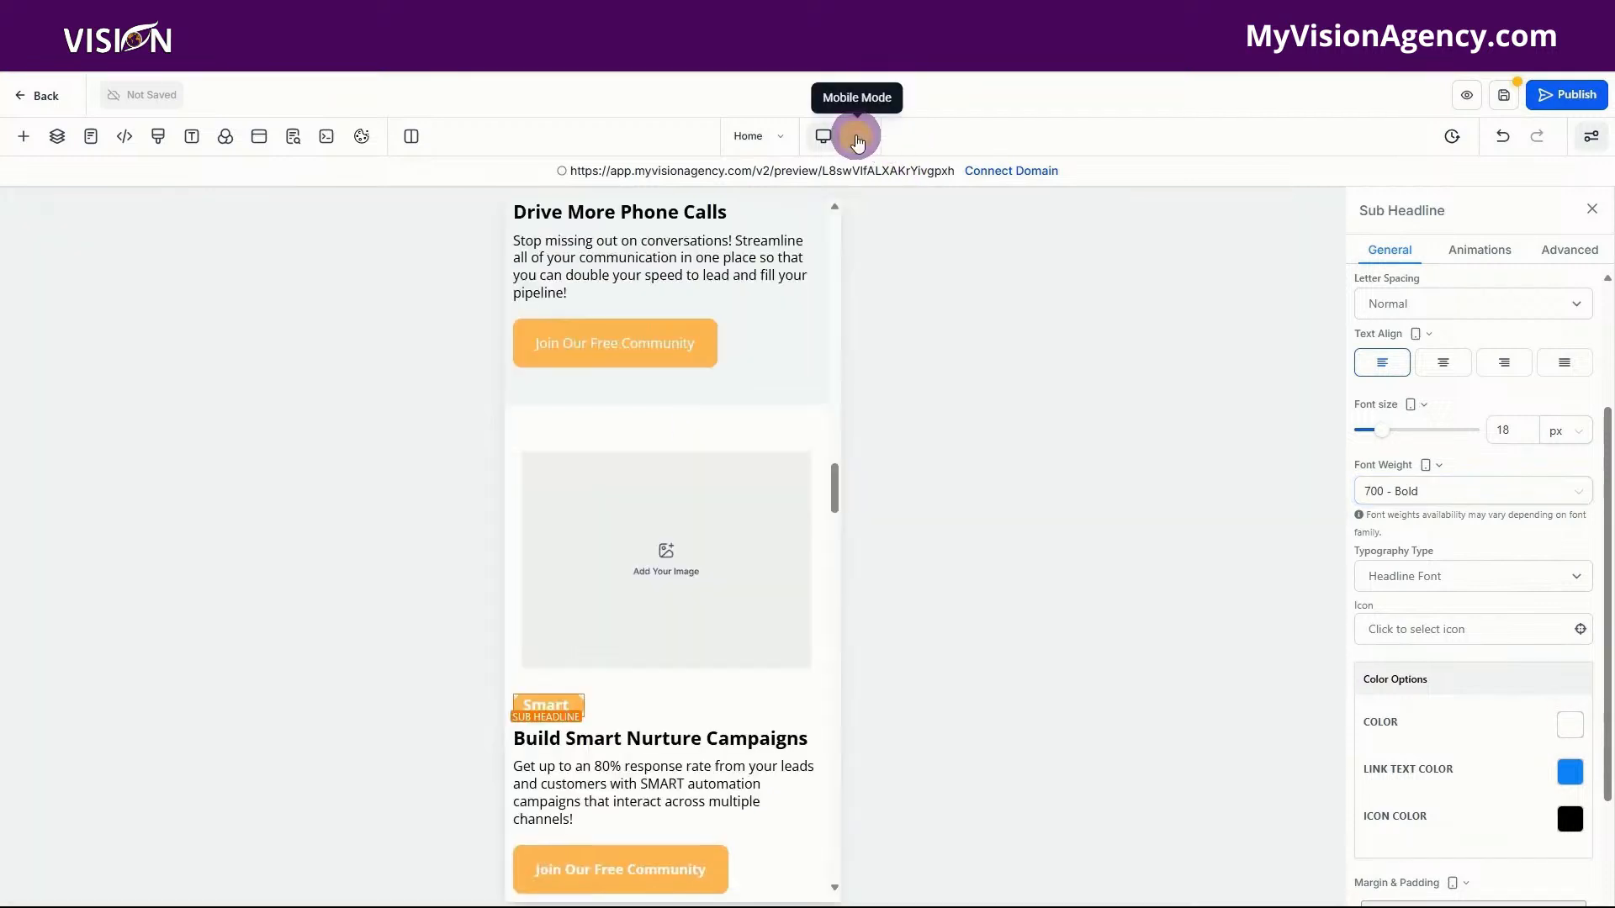
pyautogui.scroll(-3, 646, 590)
pyautogui.click(540, 460)
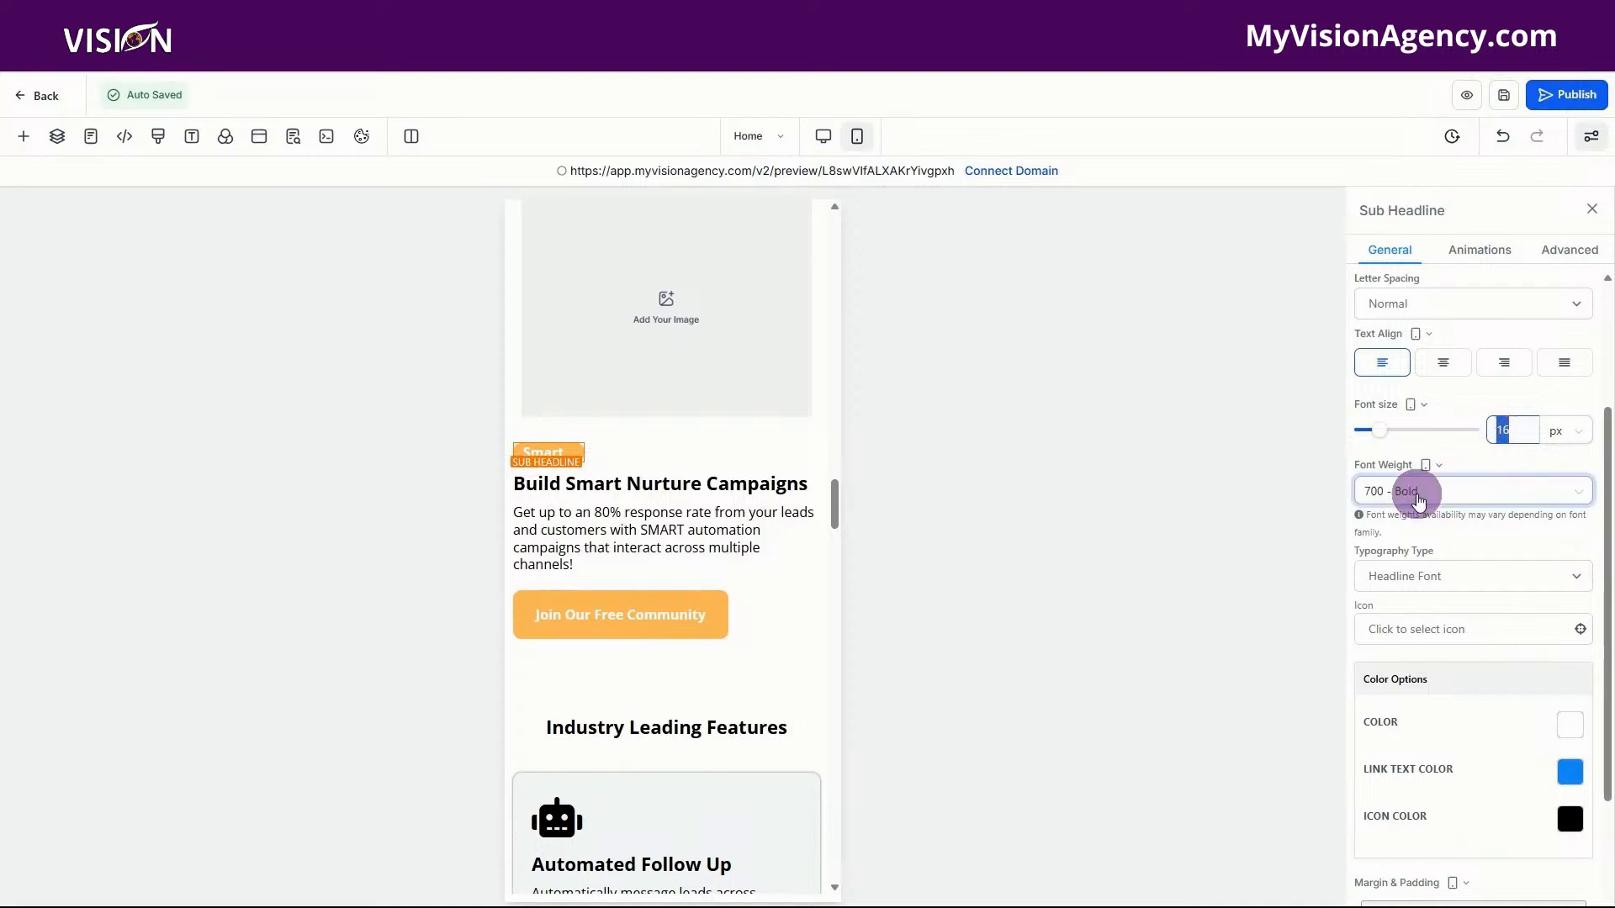
pyautogui.scroll(-2, 548, 747)
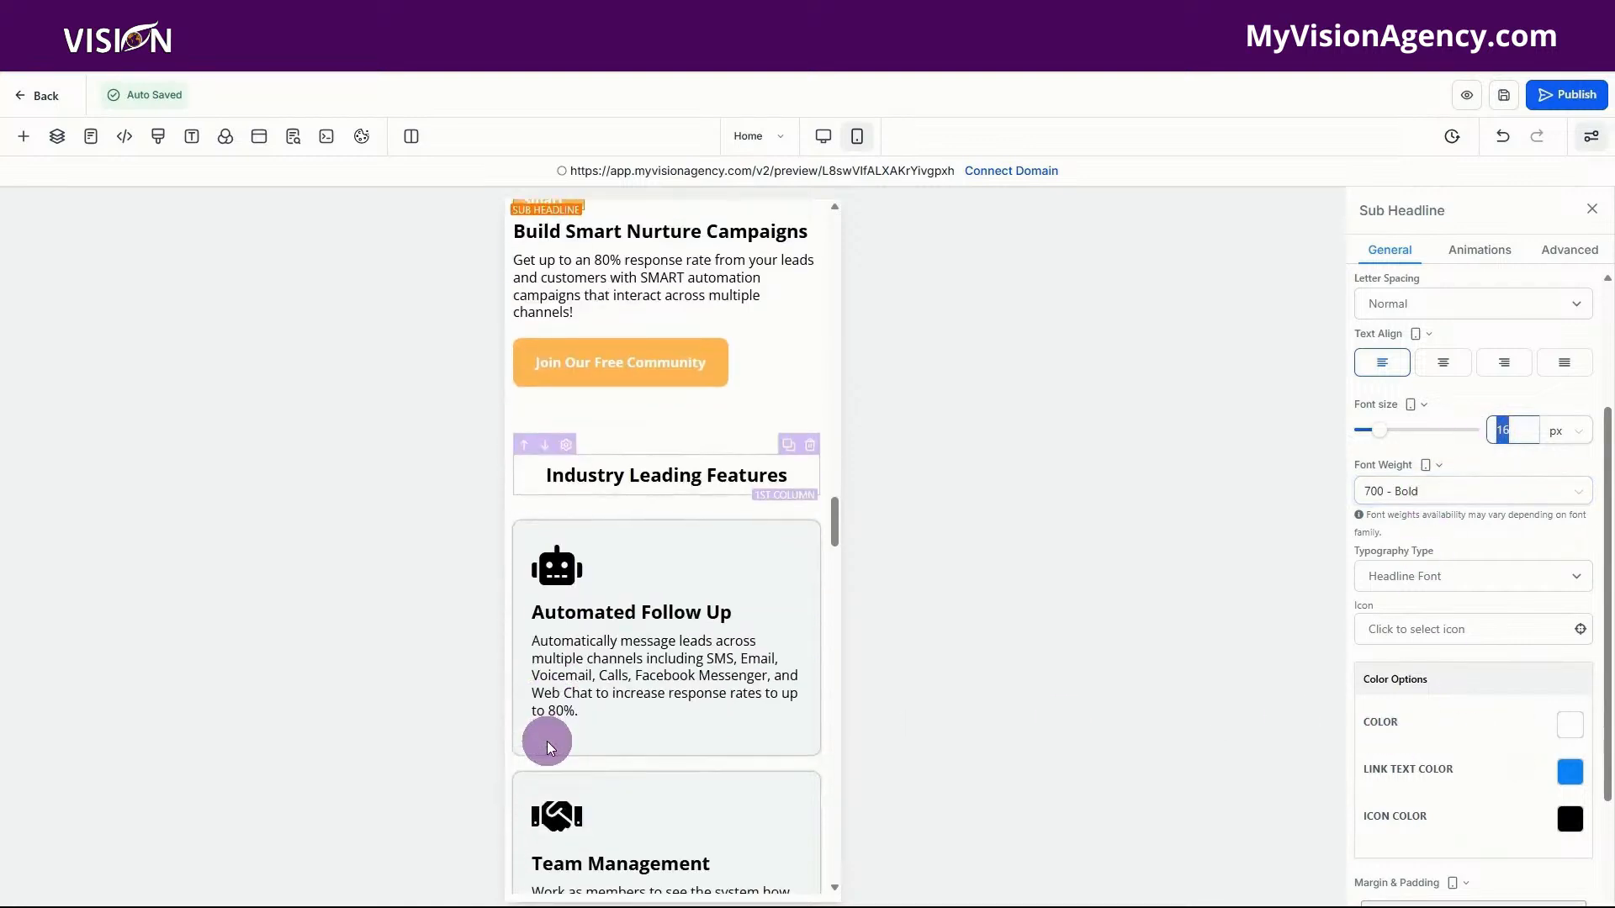
# - Set the mobile Speed label above Drive More Phone Calls to font weight 700 - Bold and text color White
pyautogui.scroll(5, 696, 714)
pyautogui.scroll(5, 698, 711)
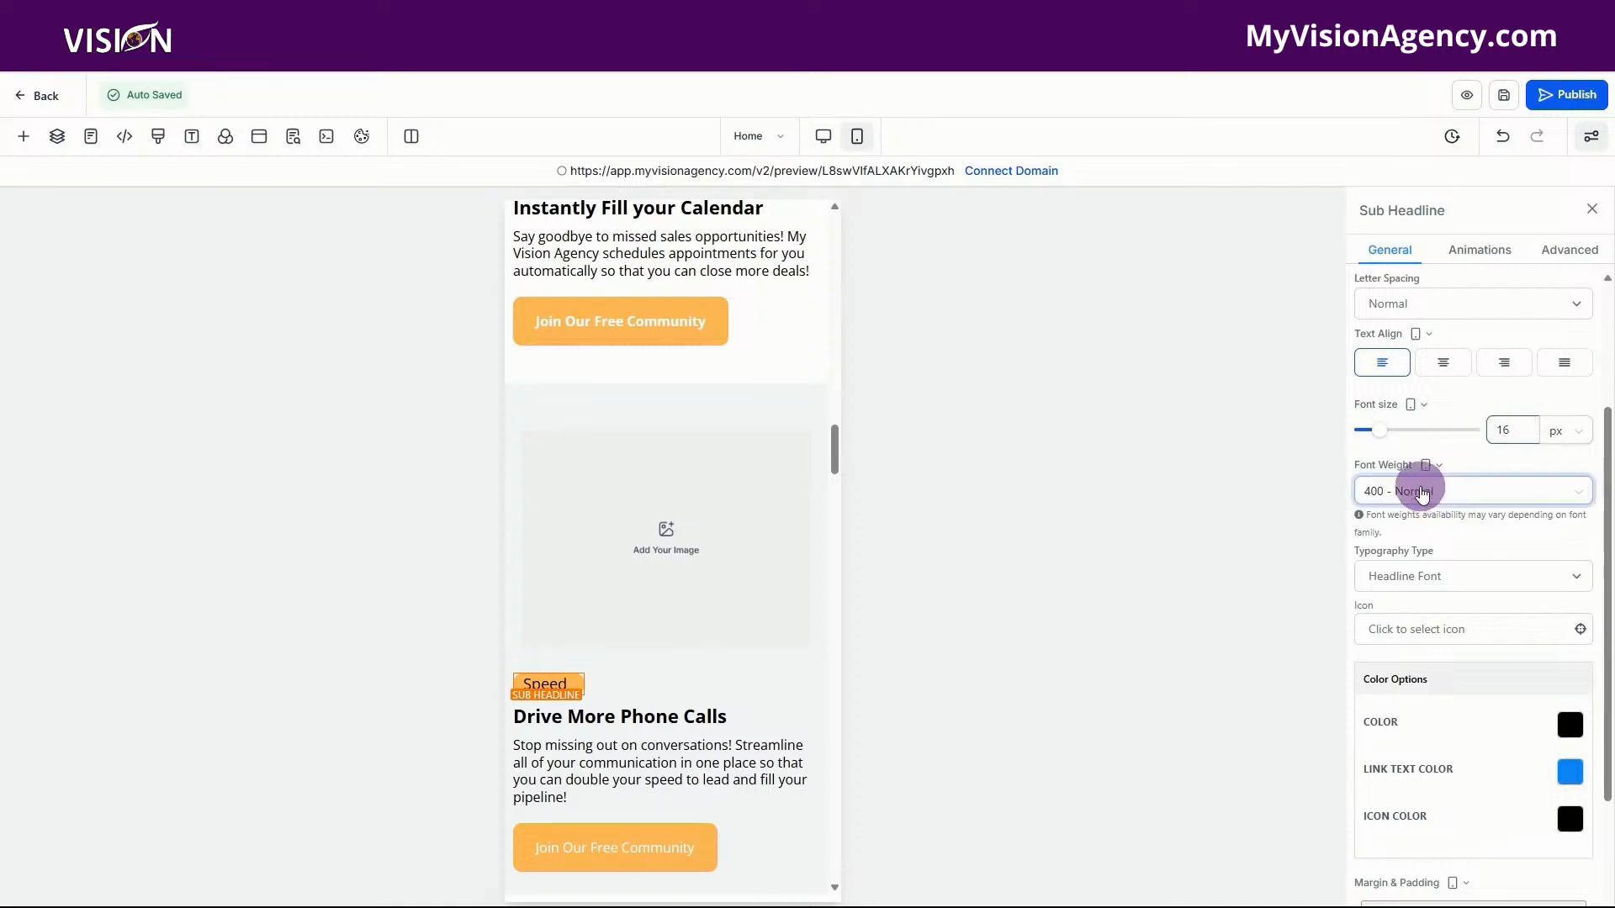
pyautogui.click(1415, 488)
pyautogui.click(1403, 698)
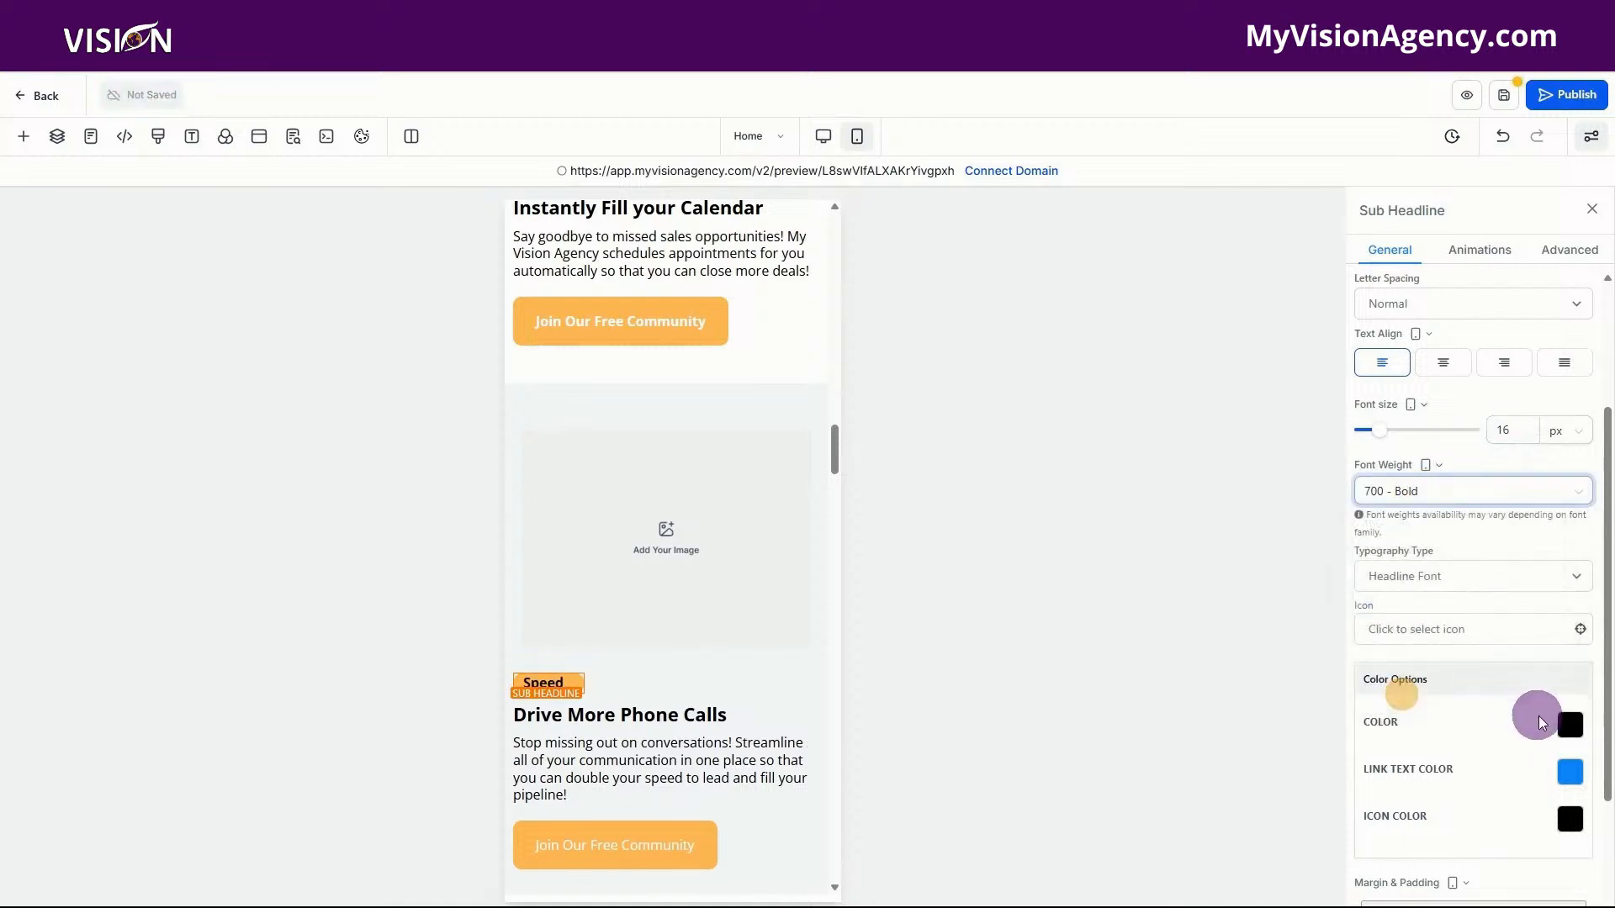
pyautogui.click(1569, 730)
pyautogui.click(1402, 601)
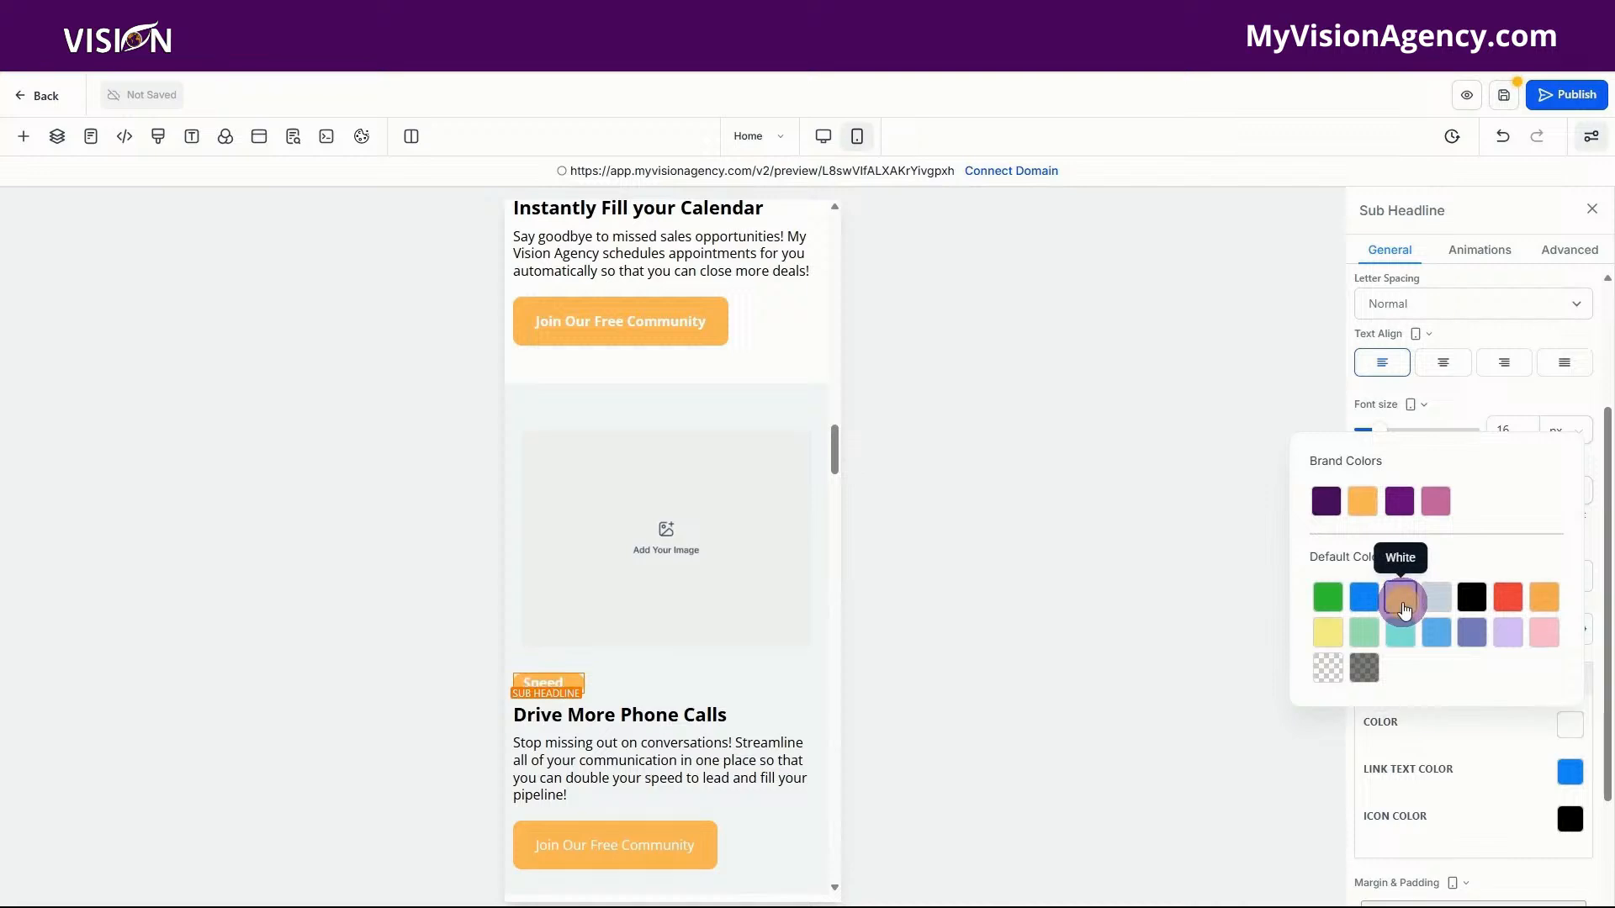
# - Set the mobile font size of the Calendar label above Instantly Fill your Calendar to 16 px
pyautogui.scroll(5, 674, 620)
pyautogui.click(557, 583)
pyautogui.click(558, 583)
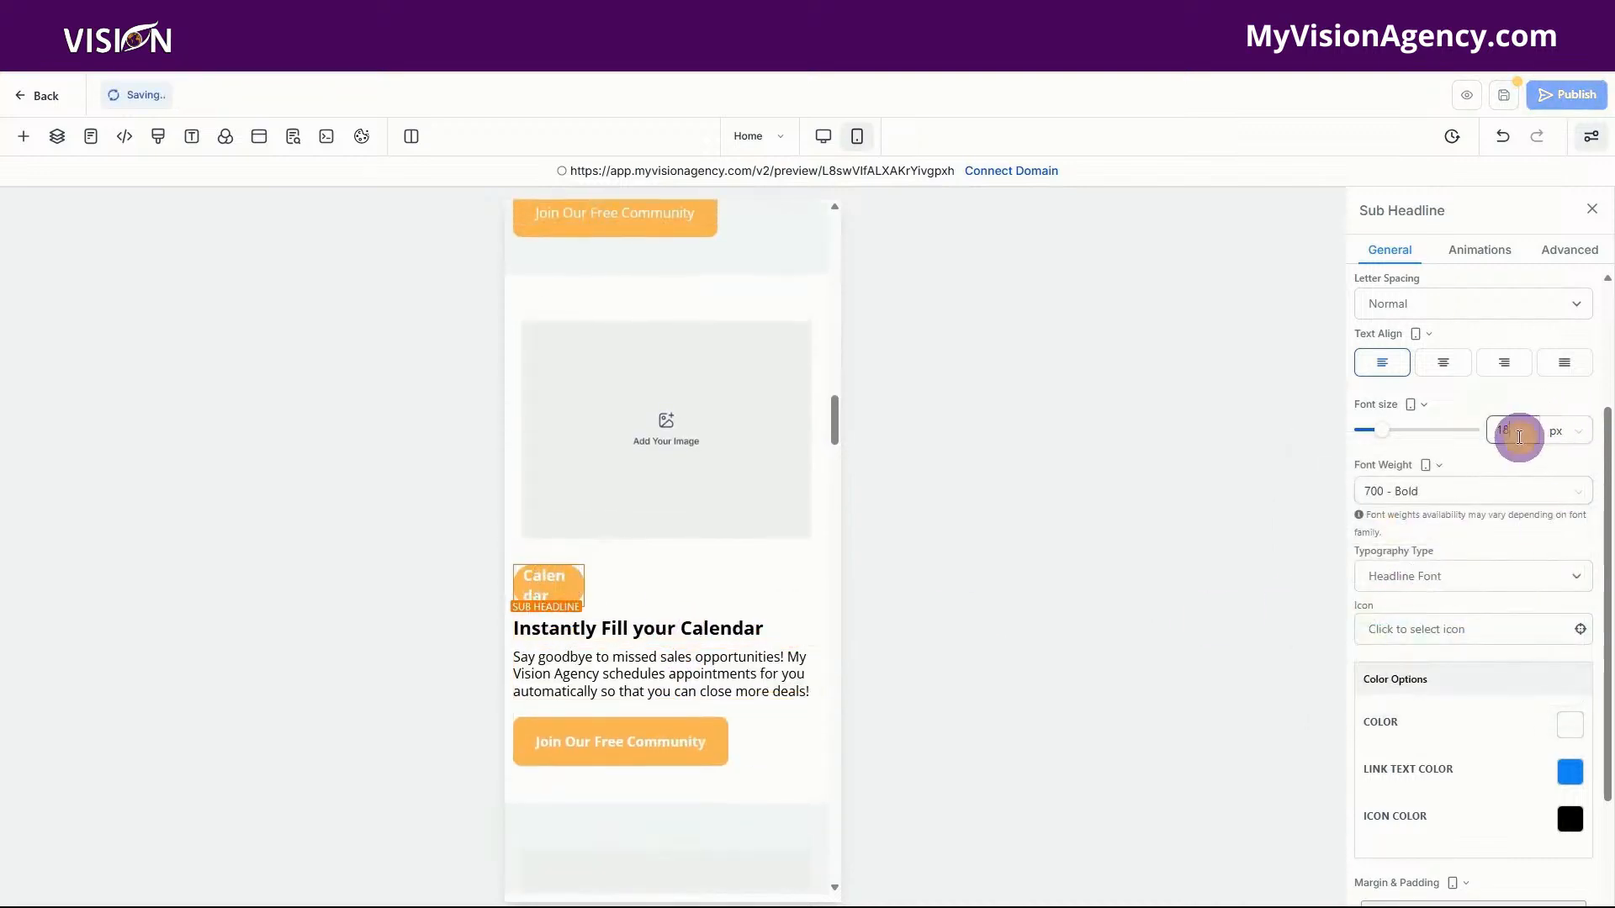
pyautogui.write('16')
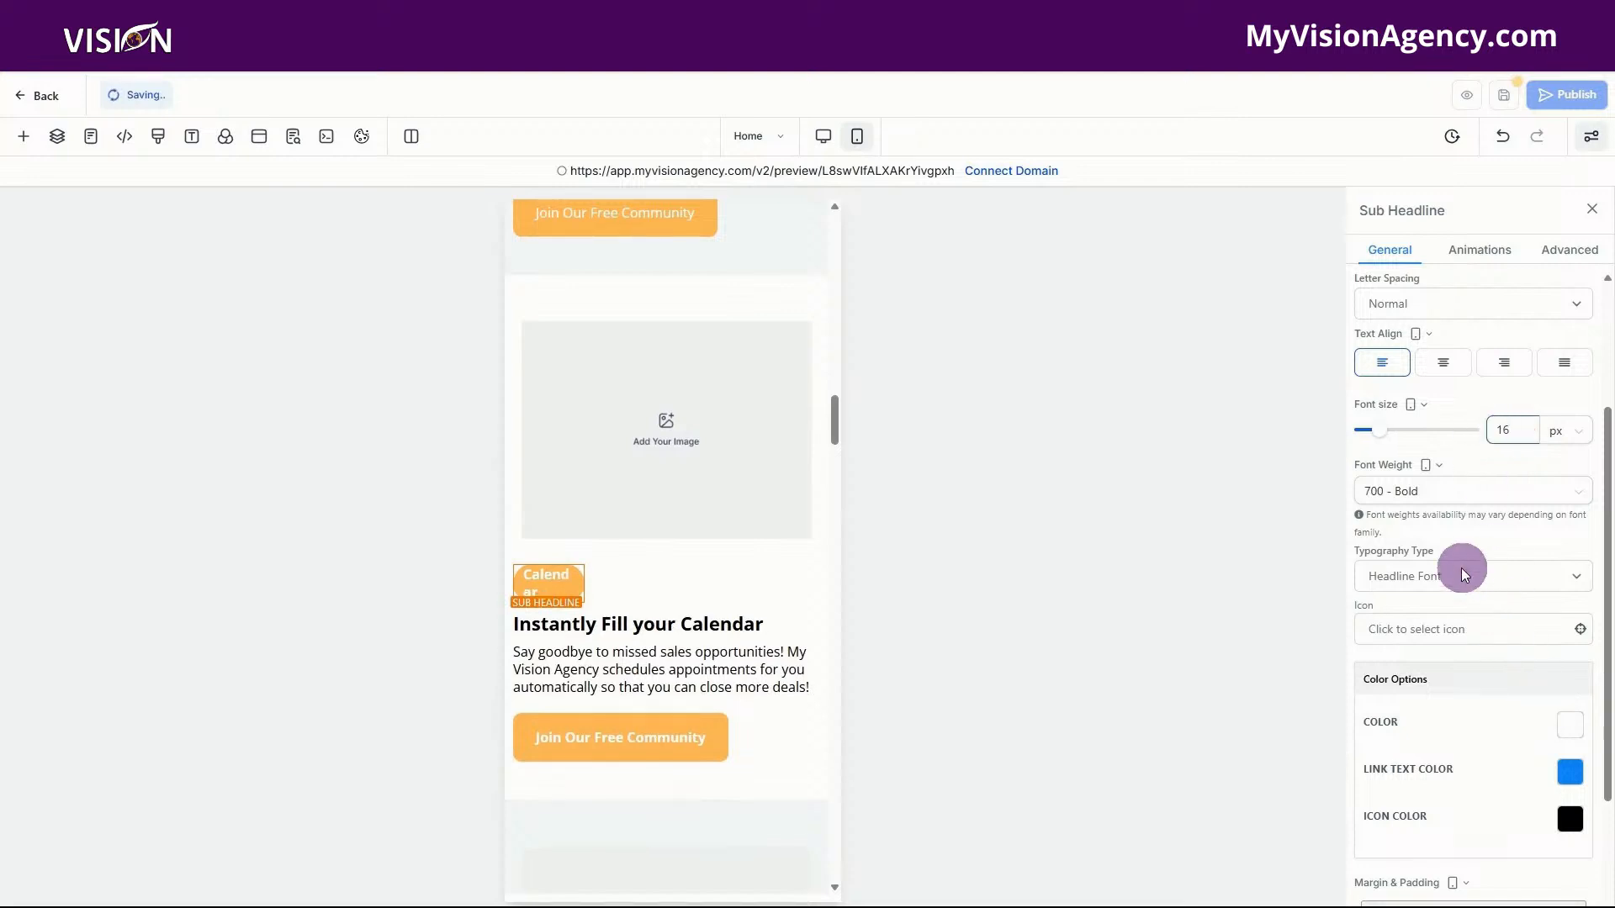
# - Set the Calendar label's mobile right margin to 260 px to widen its background around the word
pyautogui.click(553, 591)
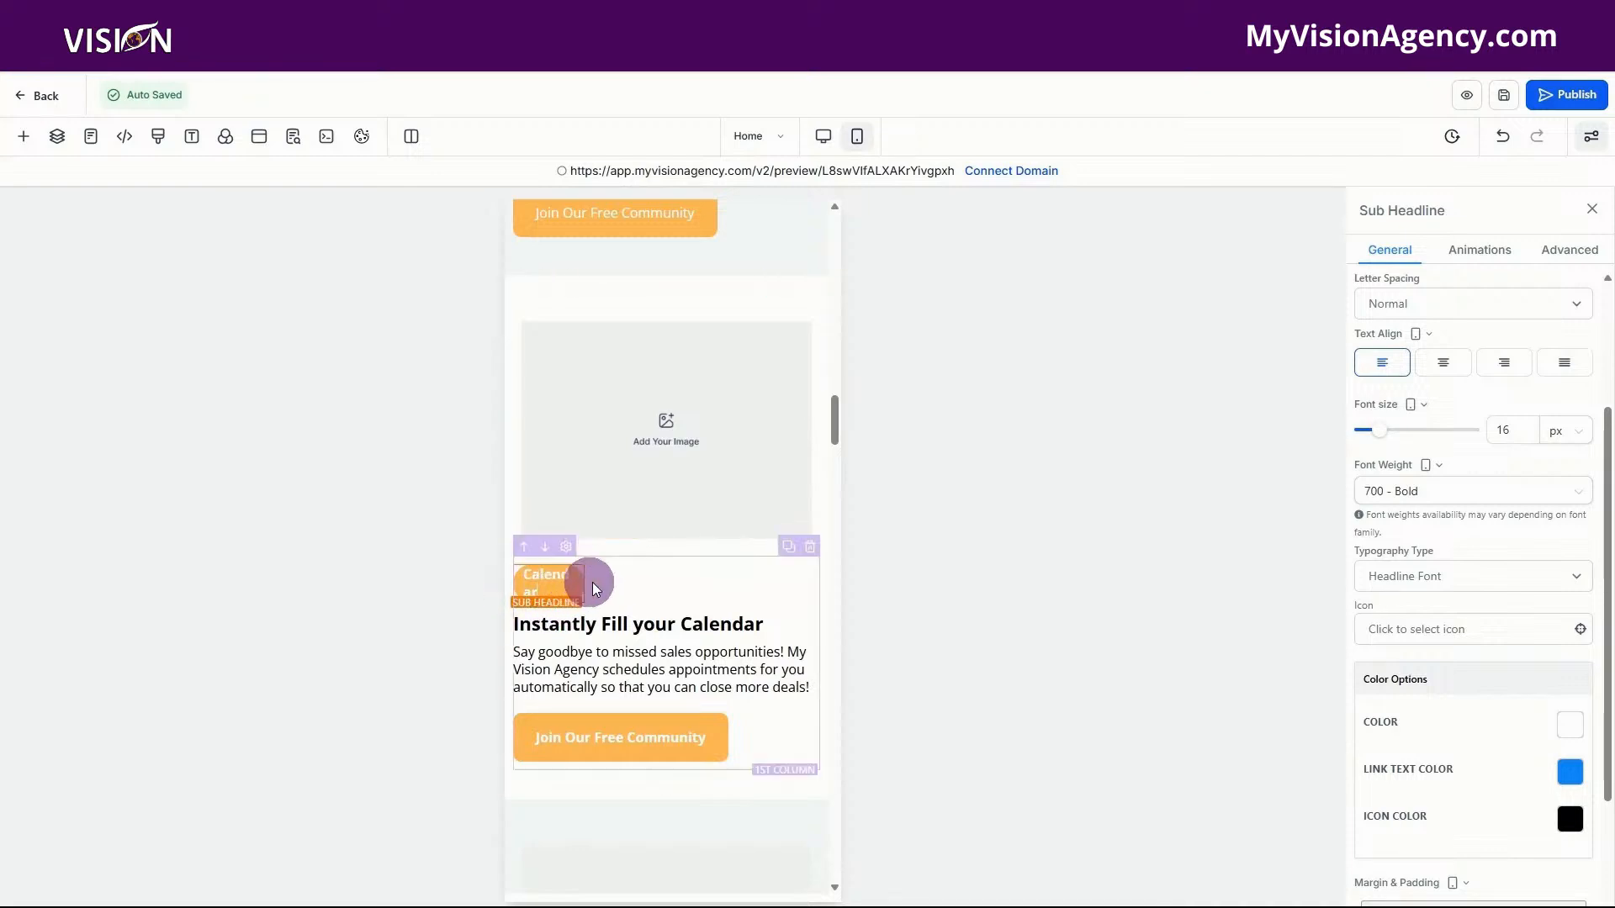
pyautogui.scroll(-3, 1488, 721)
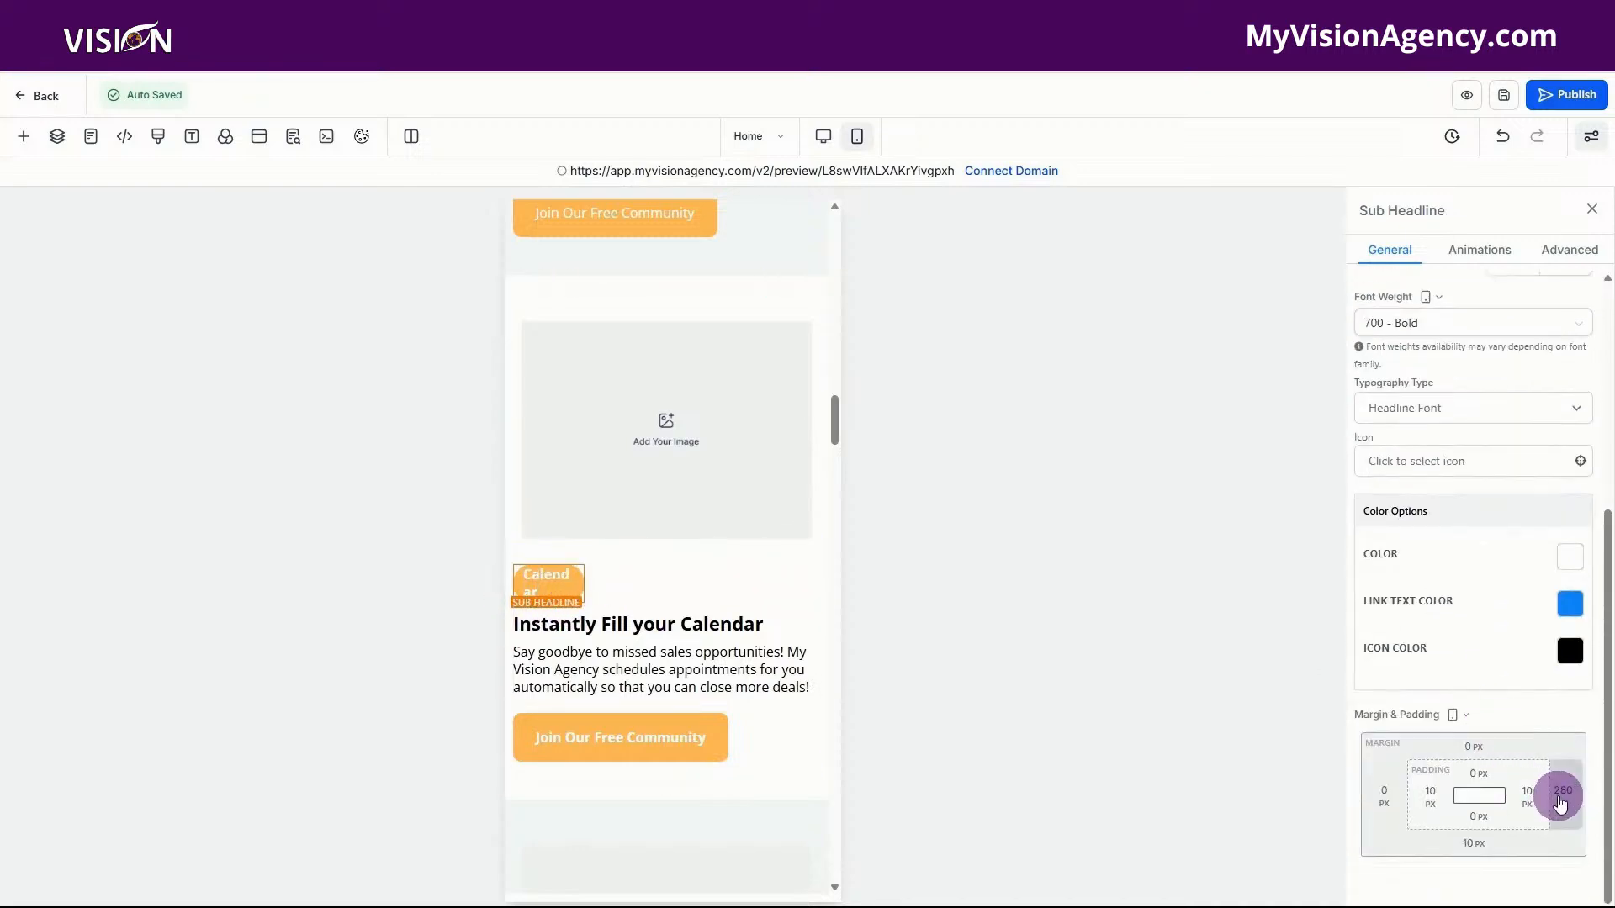
pyautogui.click(1562, 795)
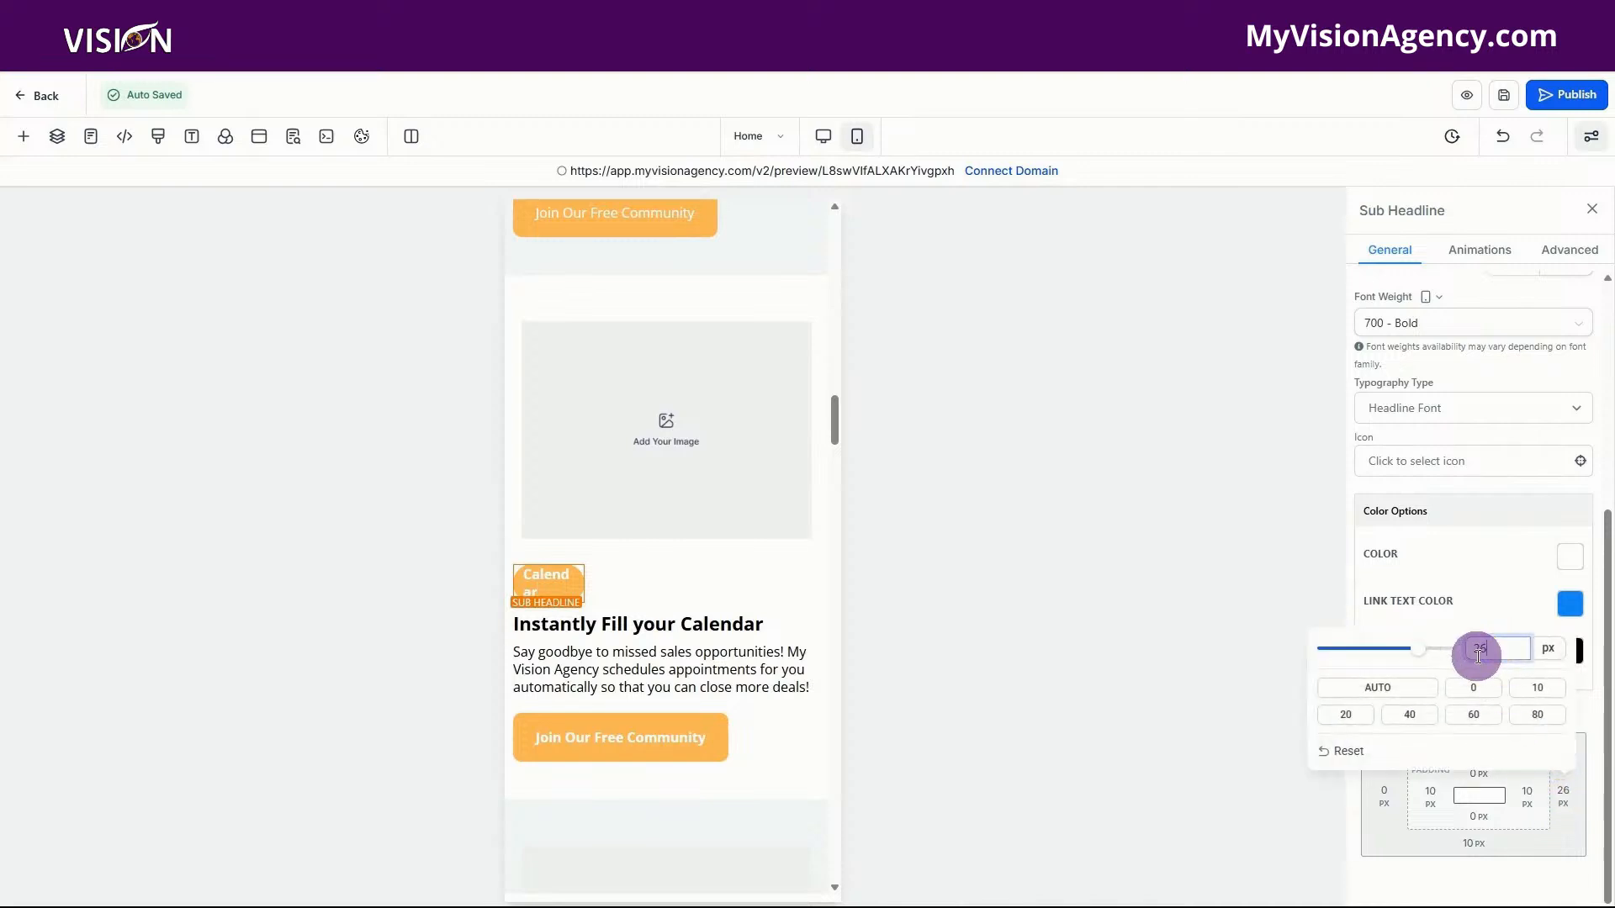
pyautogui.click(1511, 599)
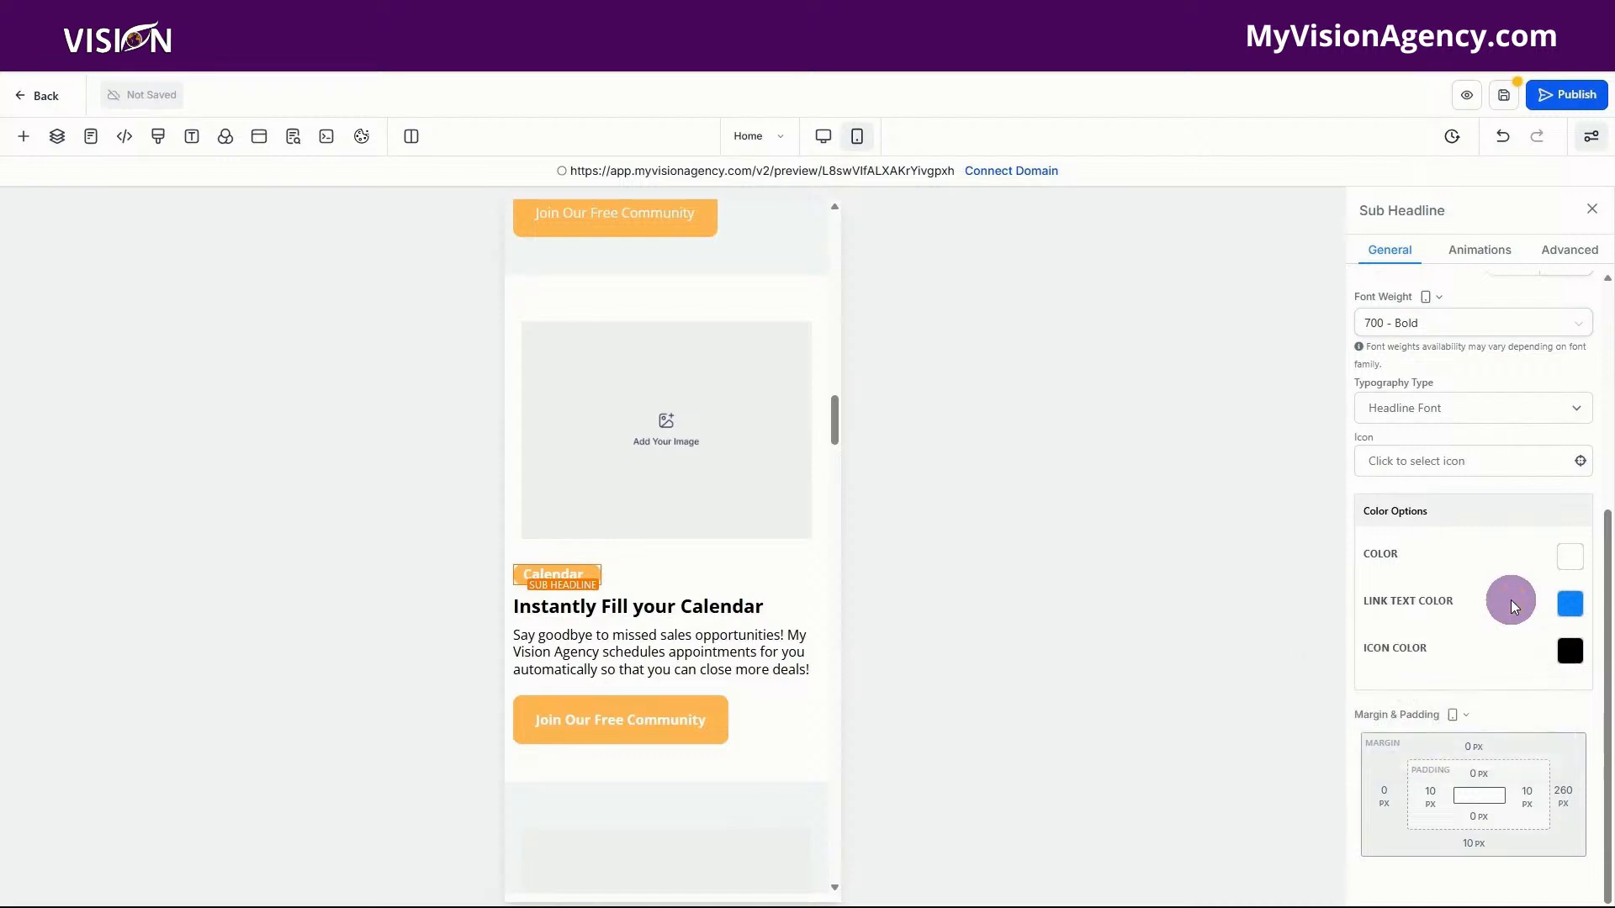
# - Set the Calendar label's mobile right margin to 265 px so its background fits closer around the word
pyautogui.click(1563, 795)
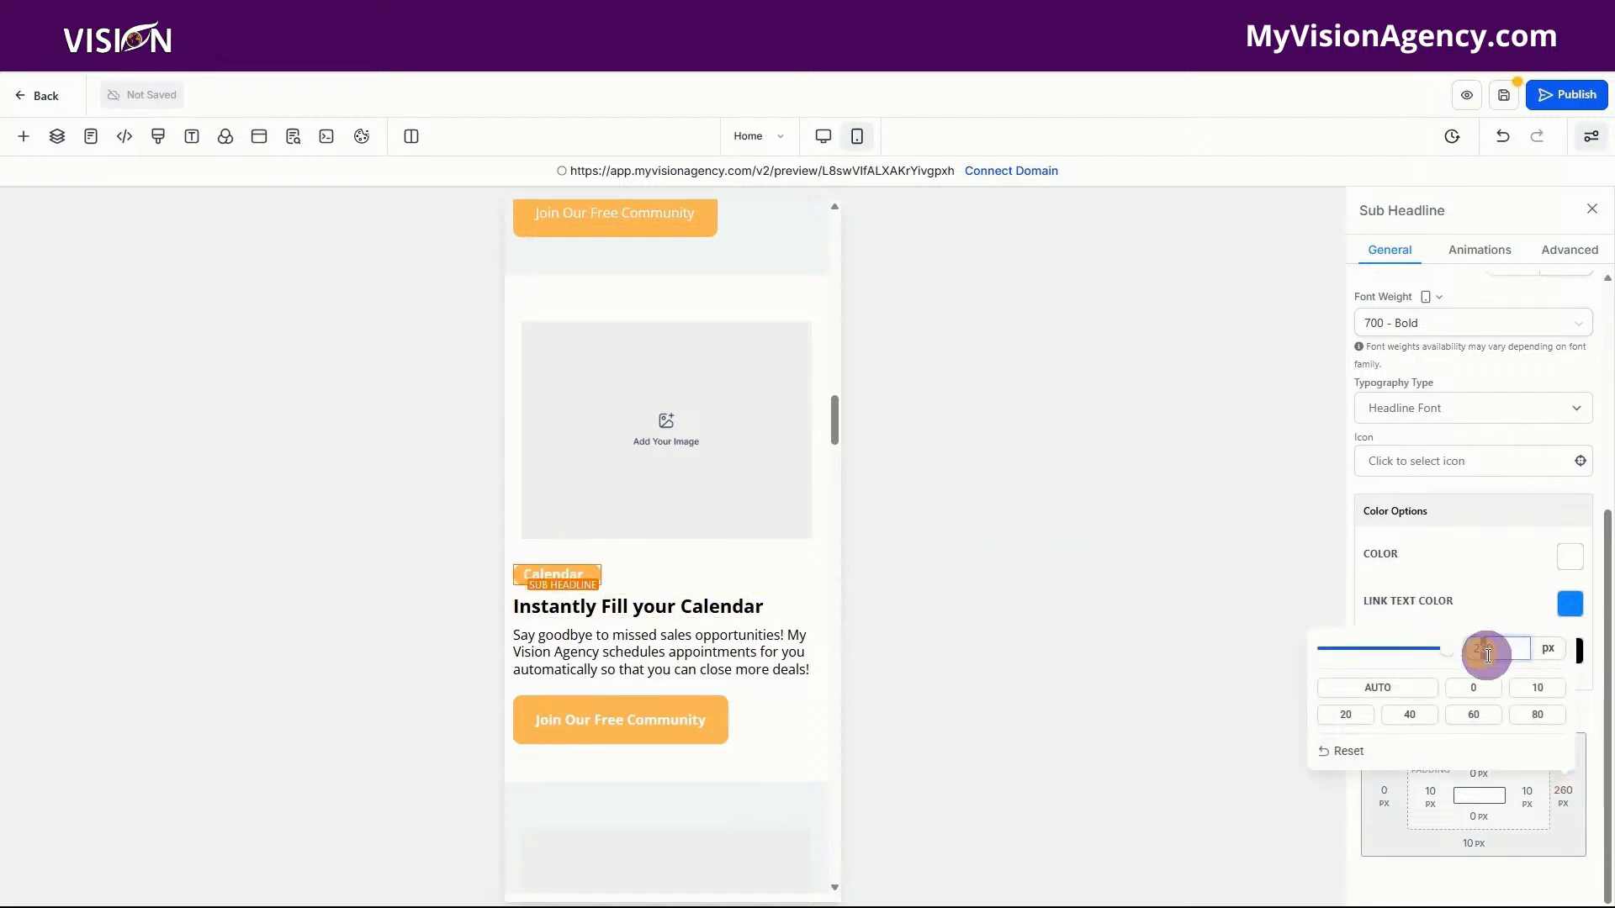
pyautogui.moveTo(1483, 654); pyautogui.dragTo(1495, 657)
pyautogui.doubleClick(1478, 650)
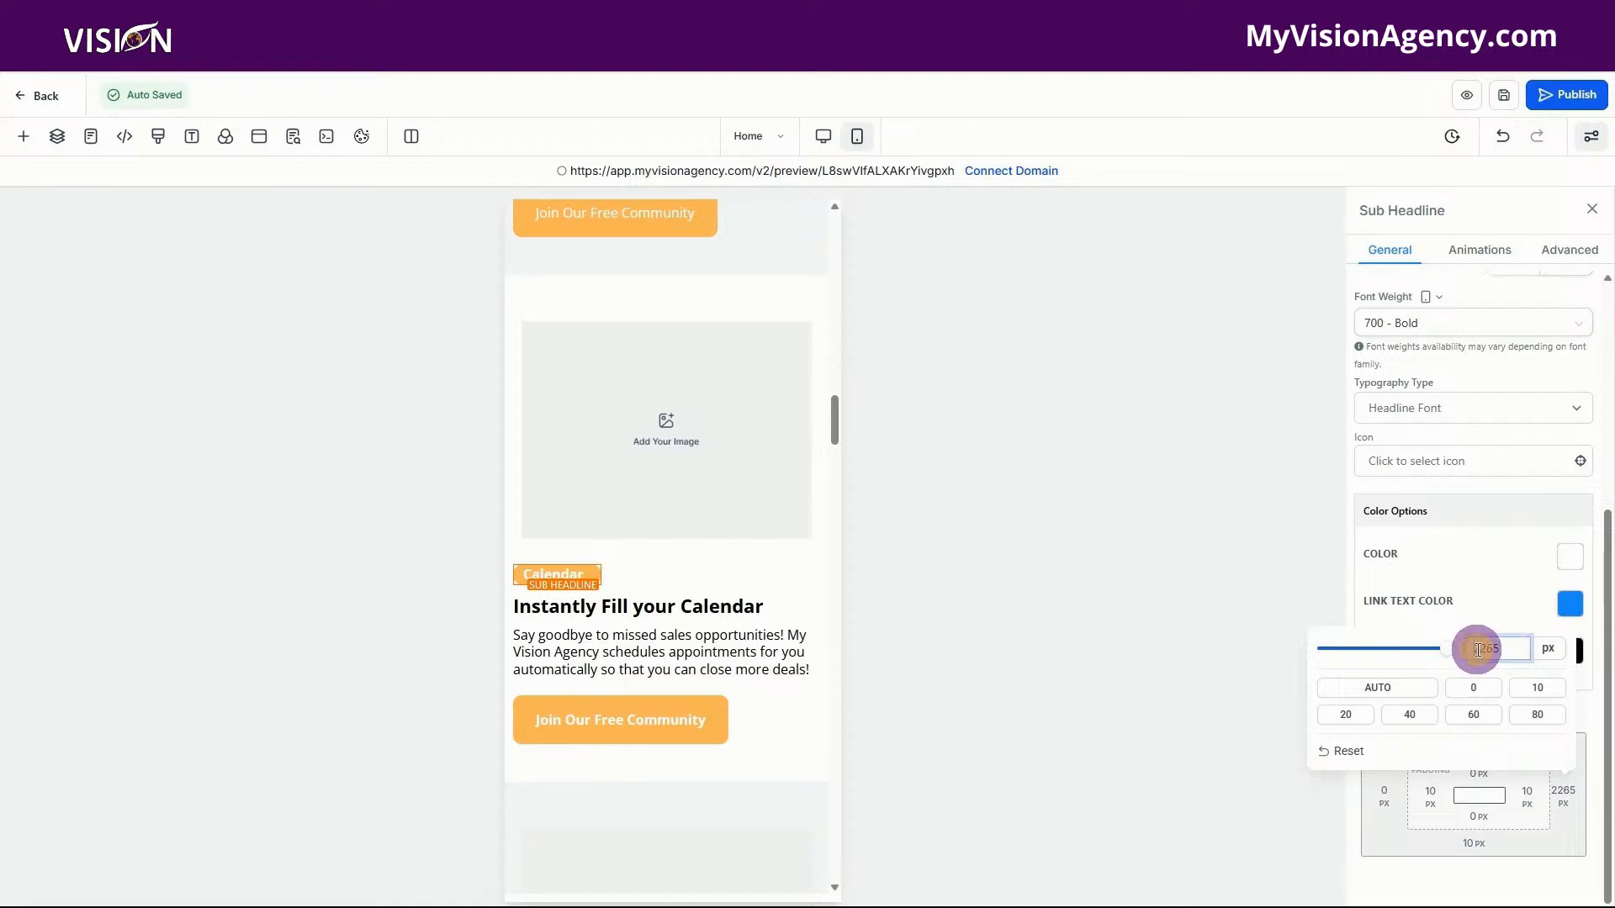
pyautogui.click(1475, 594)
pyautogui.click(566, 577)
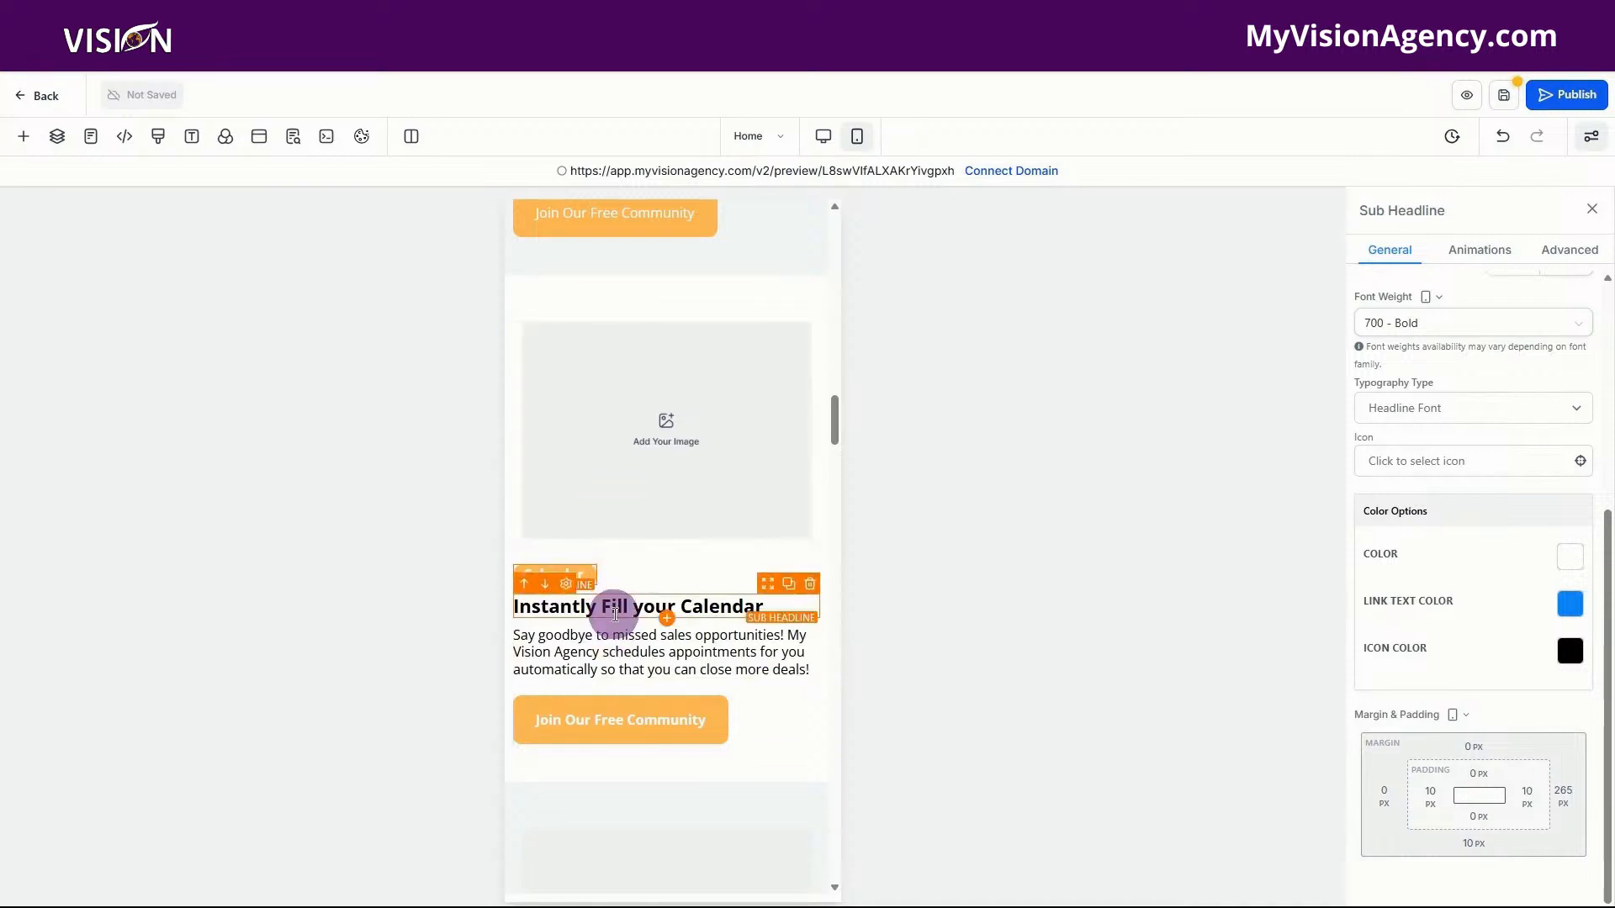
# - Set the mobile Speed label above Double Your Speed To Lead to 16 px, font weight 700 - Bold and text color white
pyautogui.scroll(3, 615, 615)
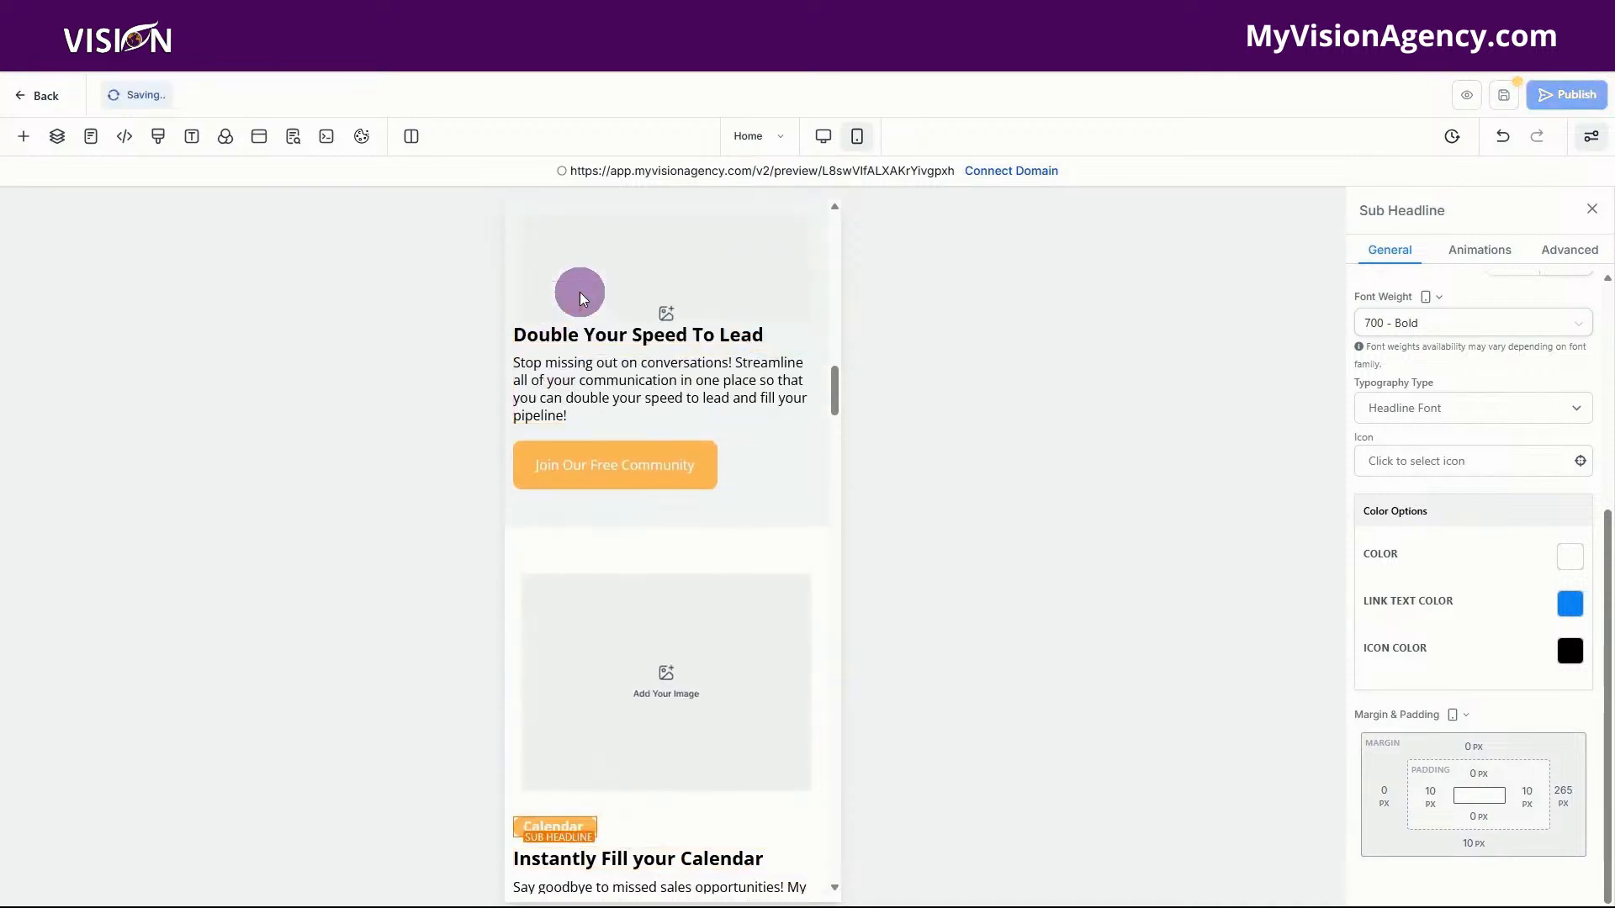
pyautogui.scroll(2, 535, 489)
pyautogui.click(565, 470)
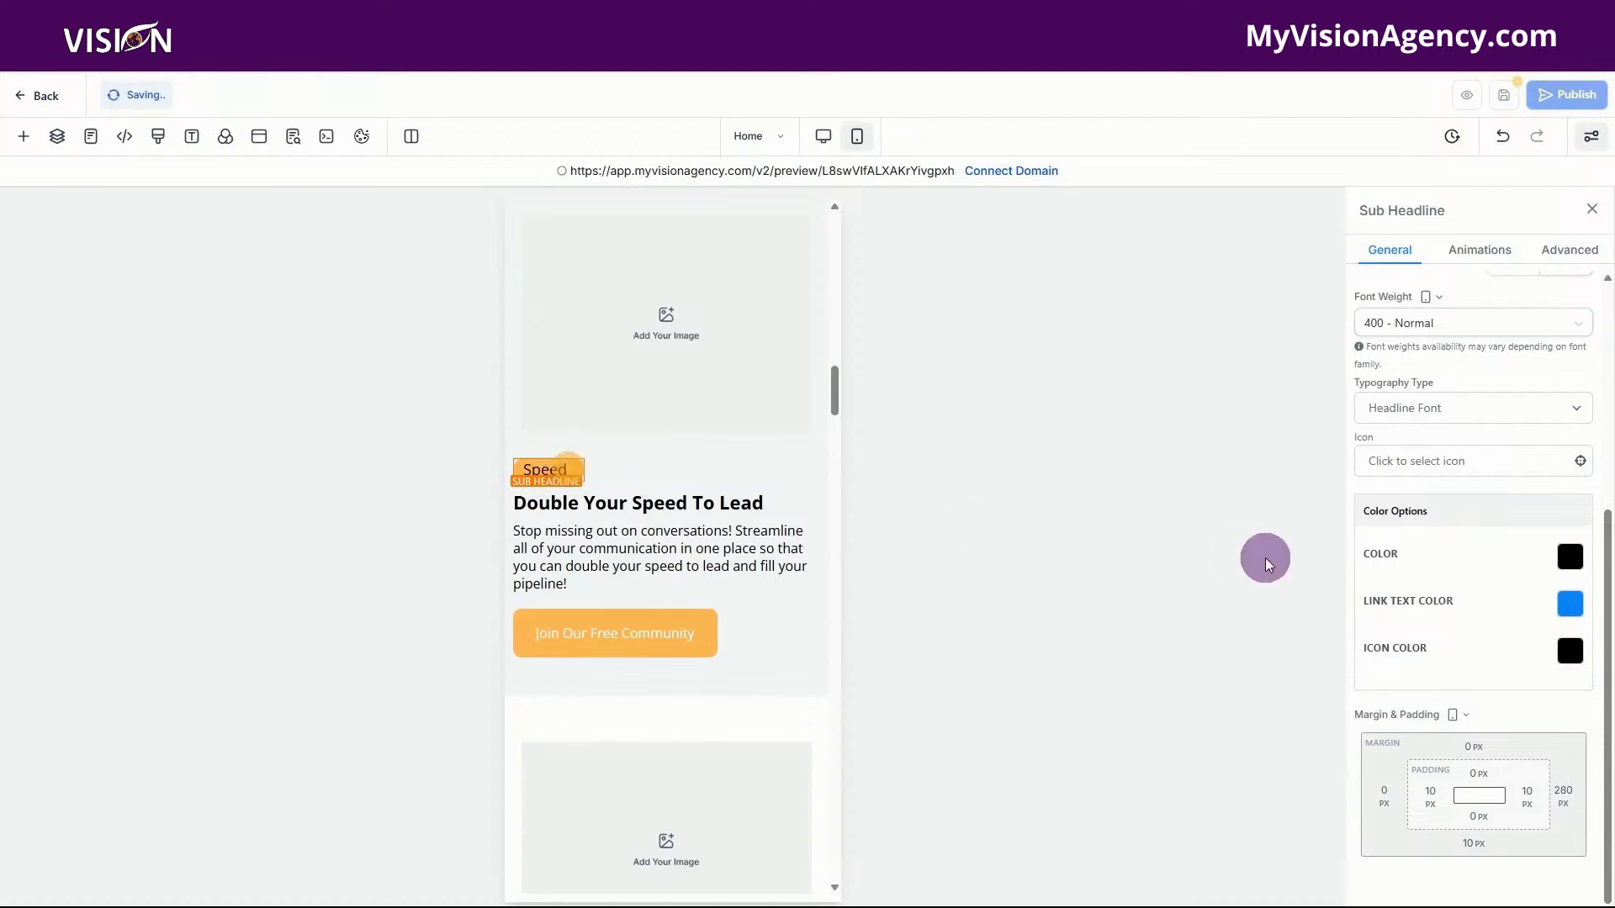
pyautogui.scroll(4, 1497, 533)
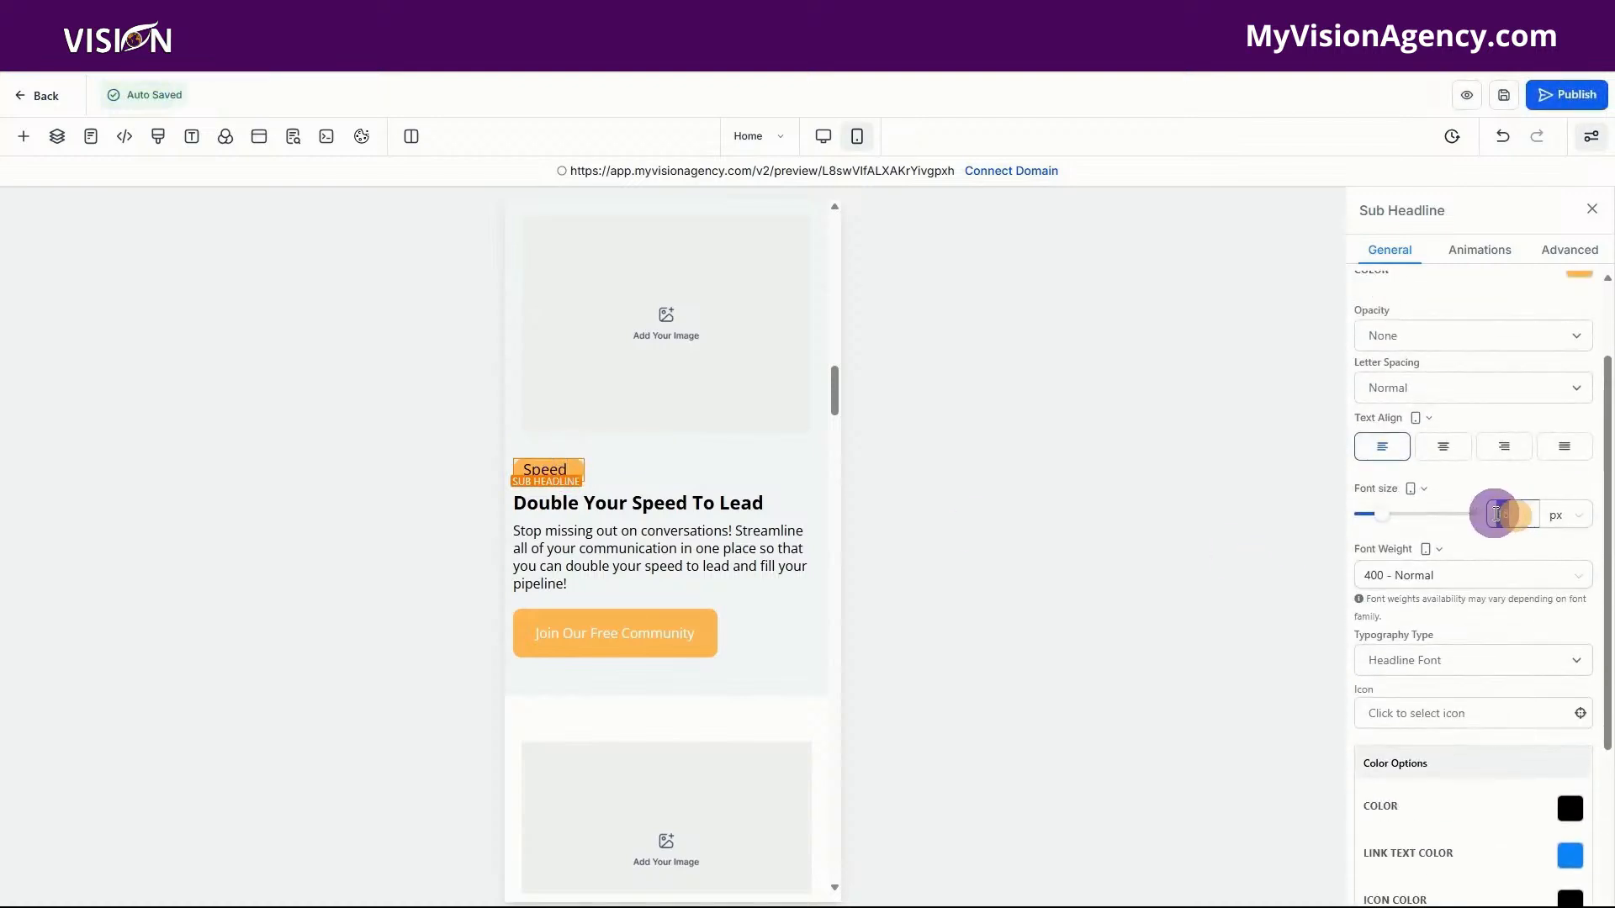
pyautogui.click(1445, 577)
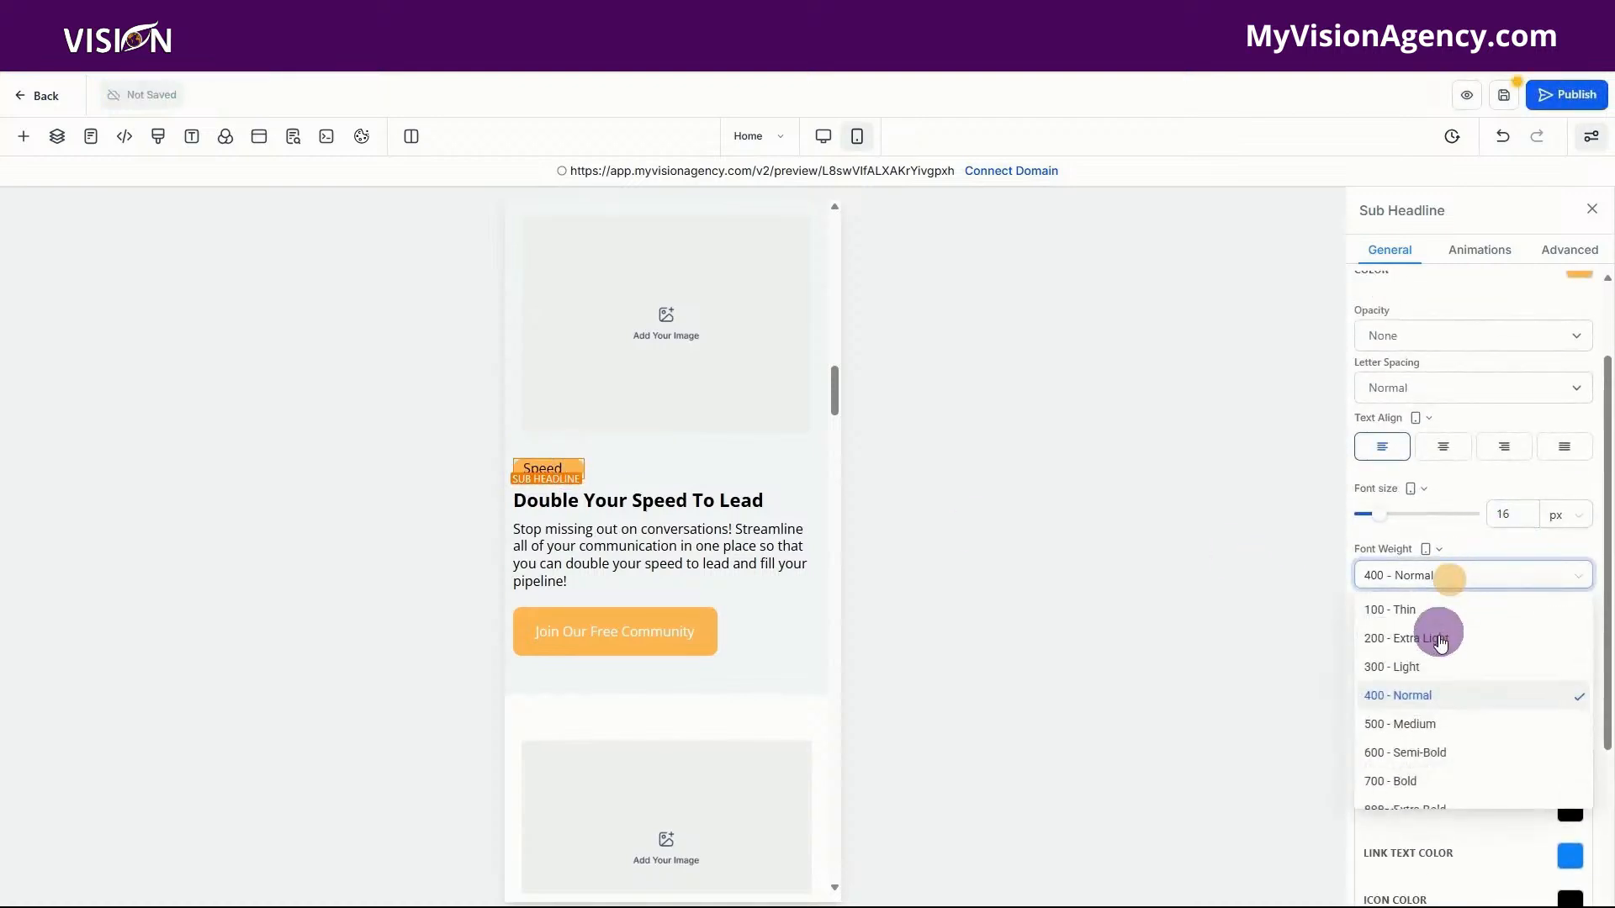
pyautogui.click(1399, 781)
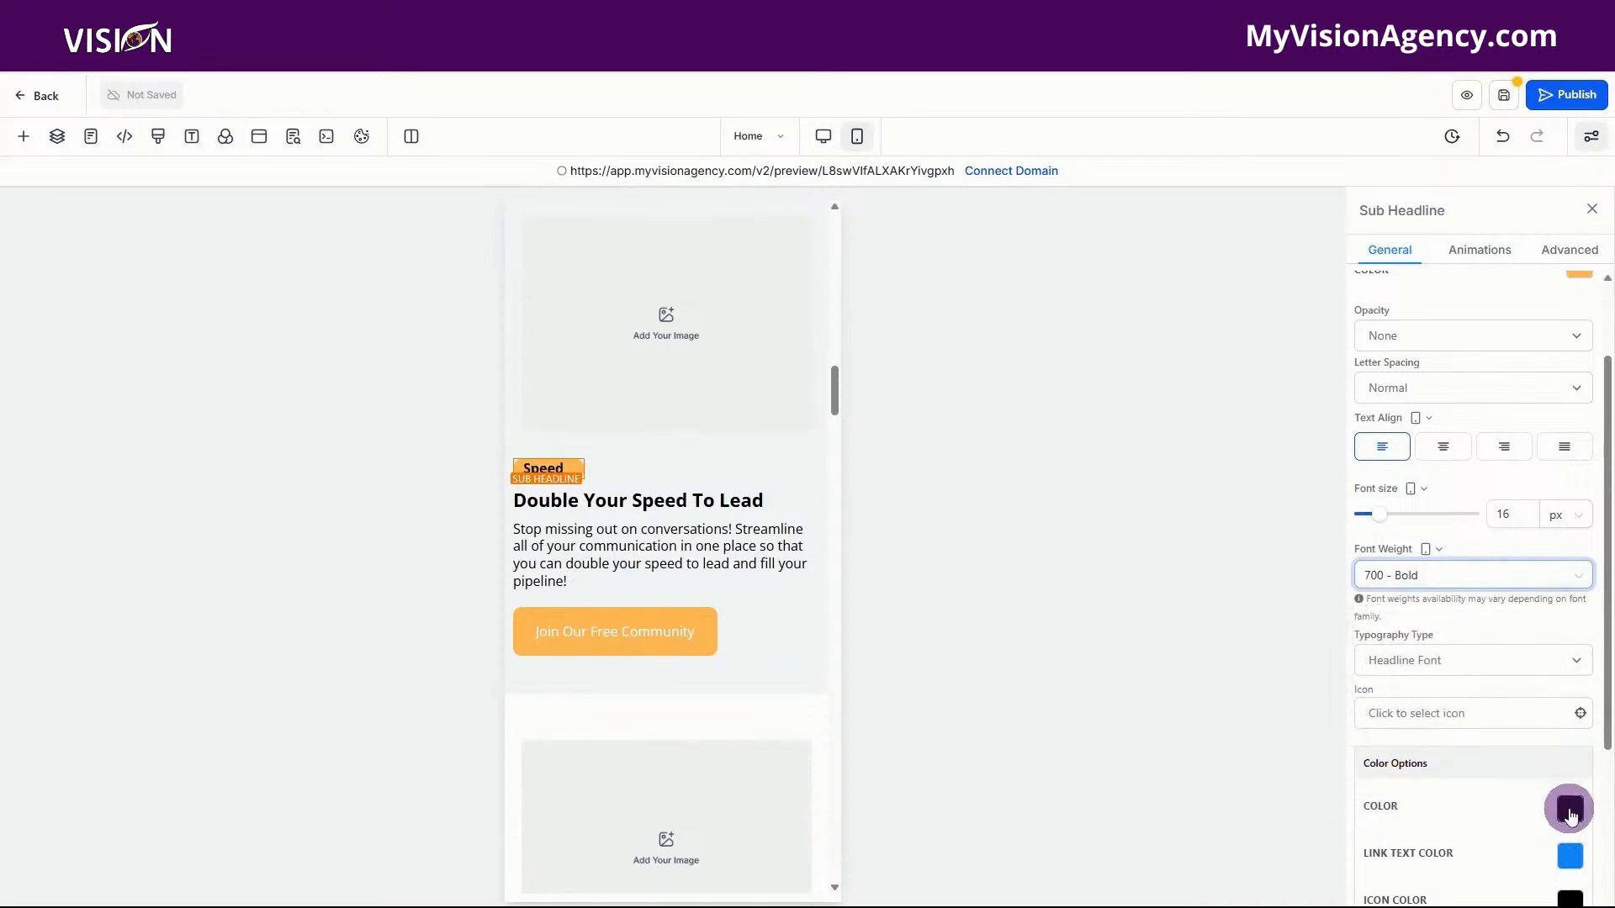
pyautogui.click(1569, 811)
pyautogui.click(1397, 683)
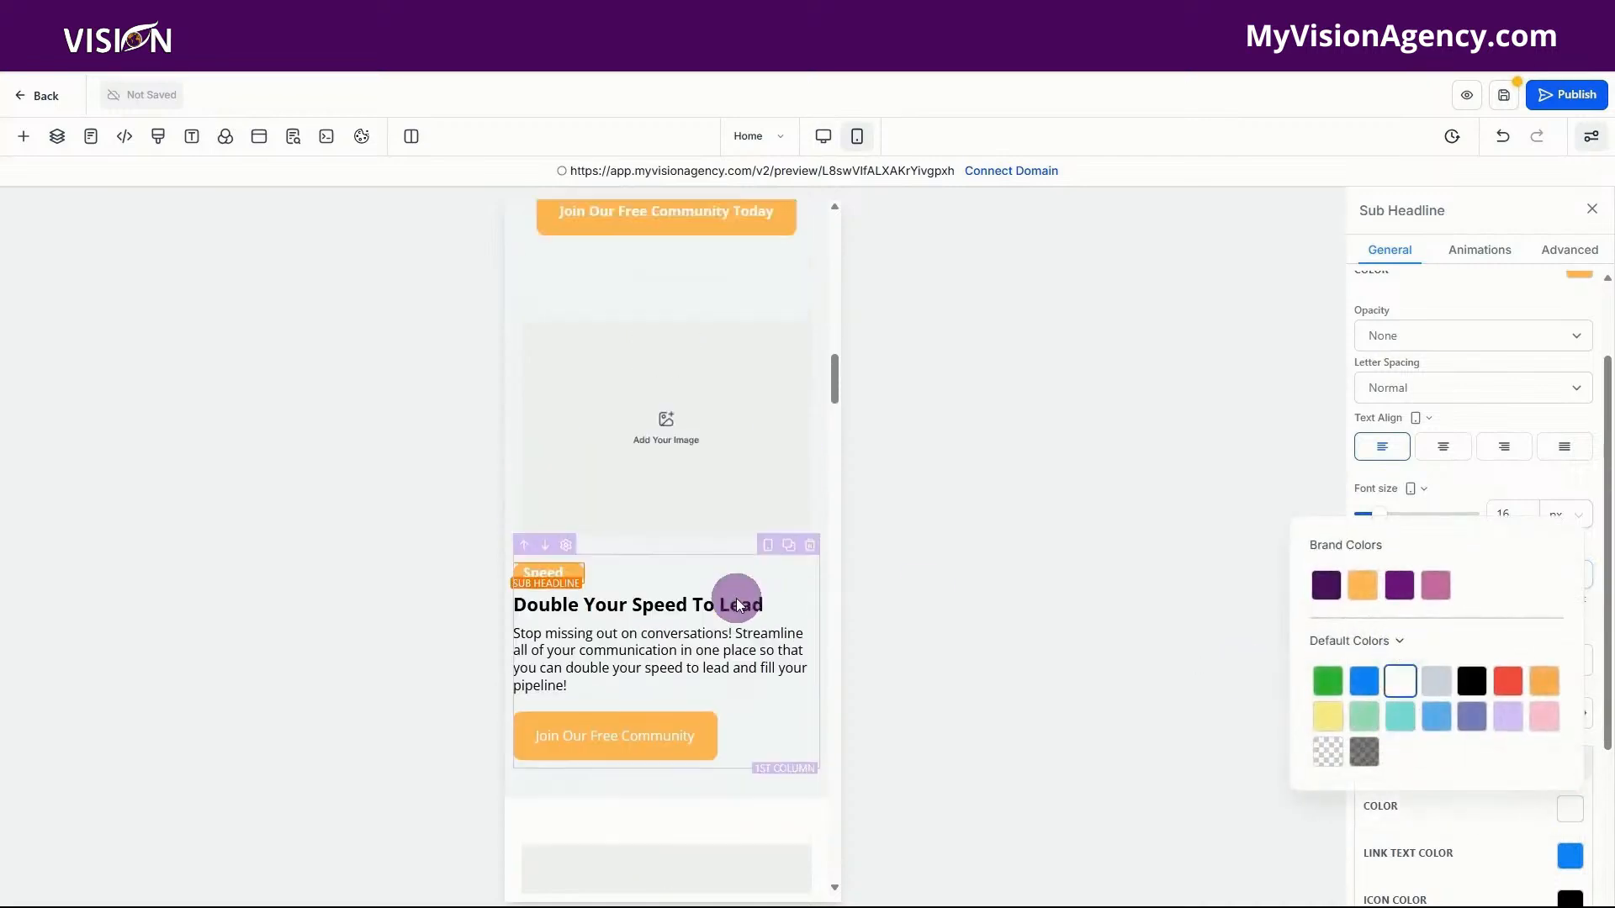
# - Check the top sections of the mobile page, then switch the home page back to the desktop view
pyautogui.scroll(5, 736, 598)
pyautogui.scroll(10, 735, 598)
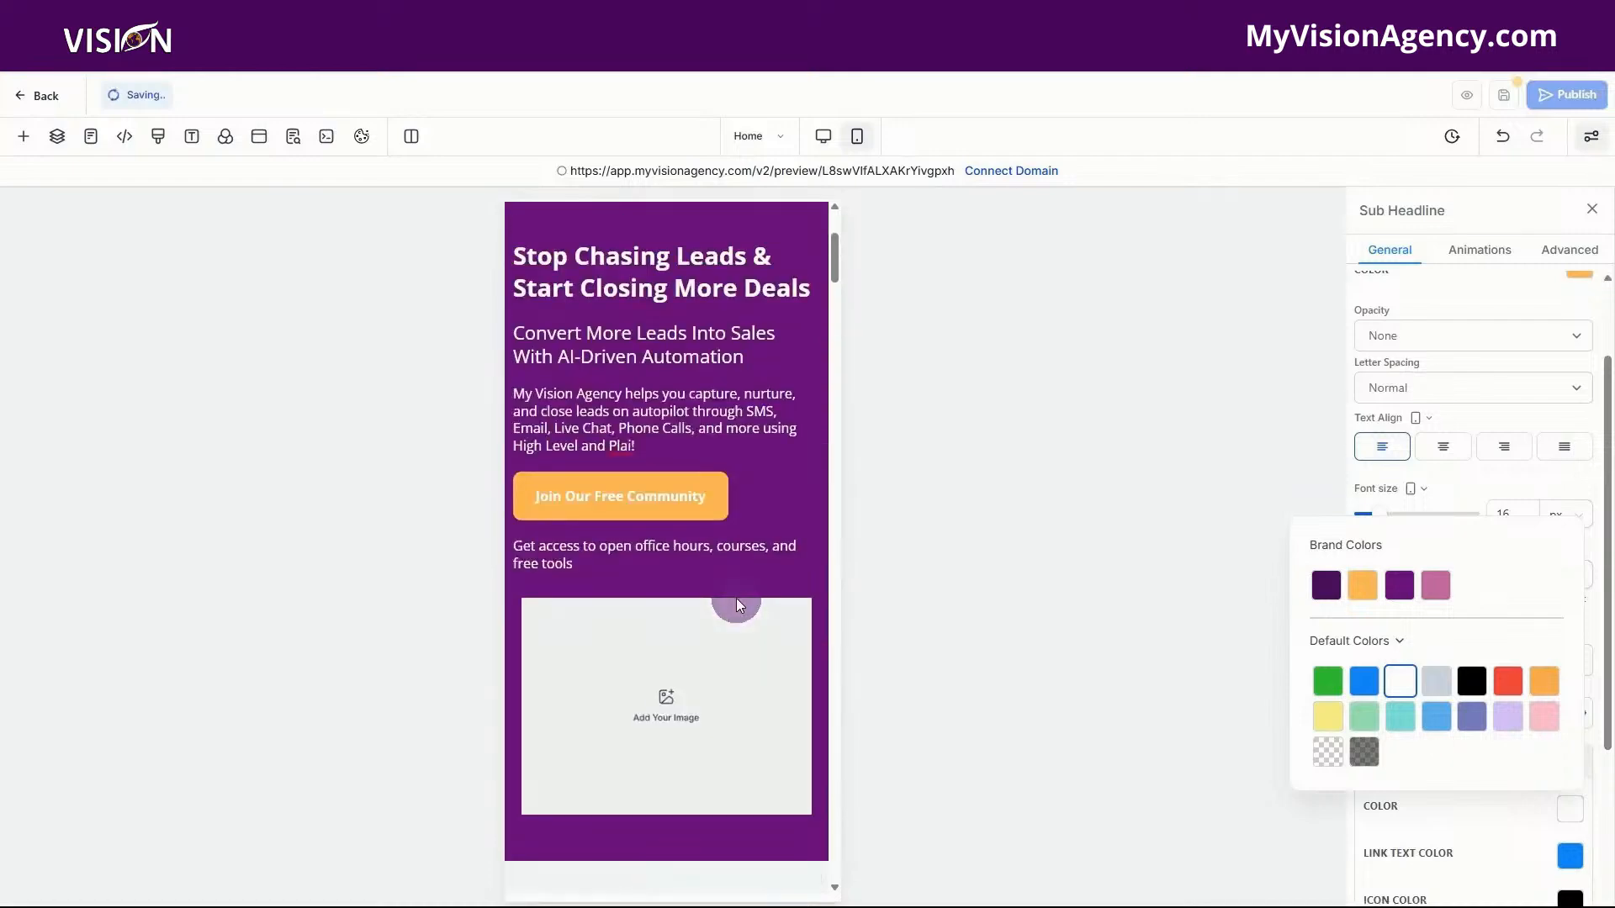
pyautogui.scroll(-5, 735, 598)
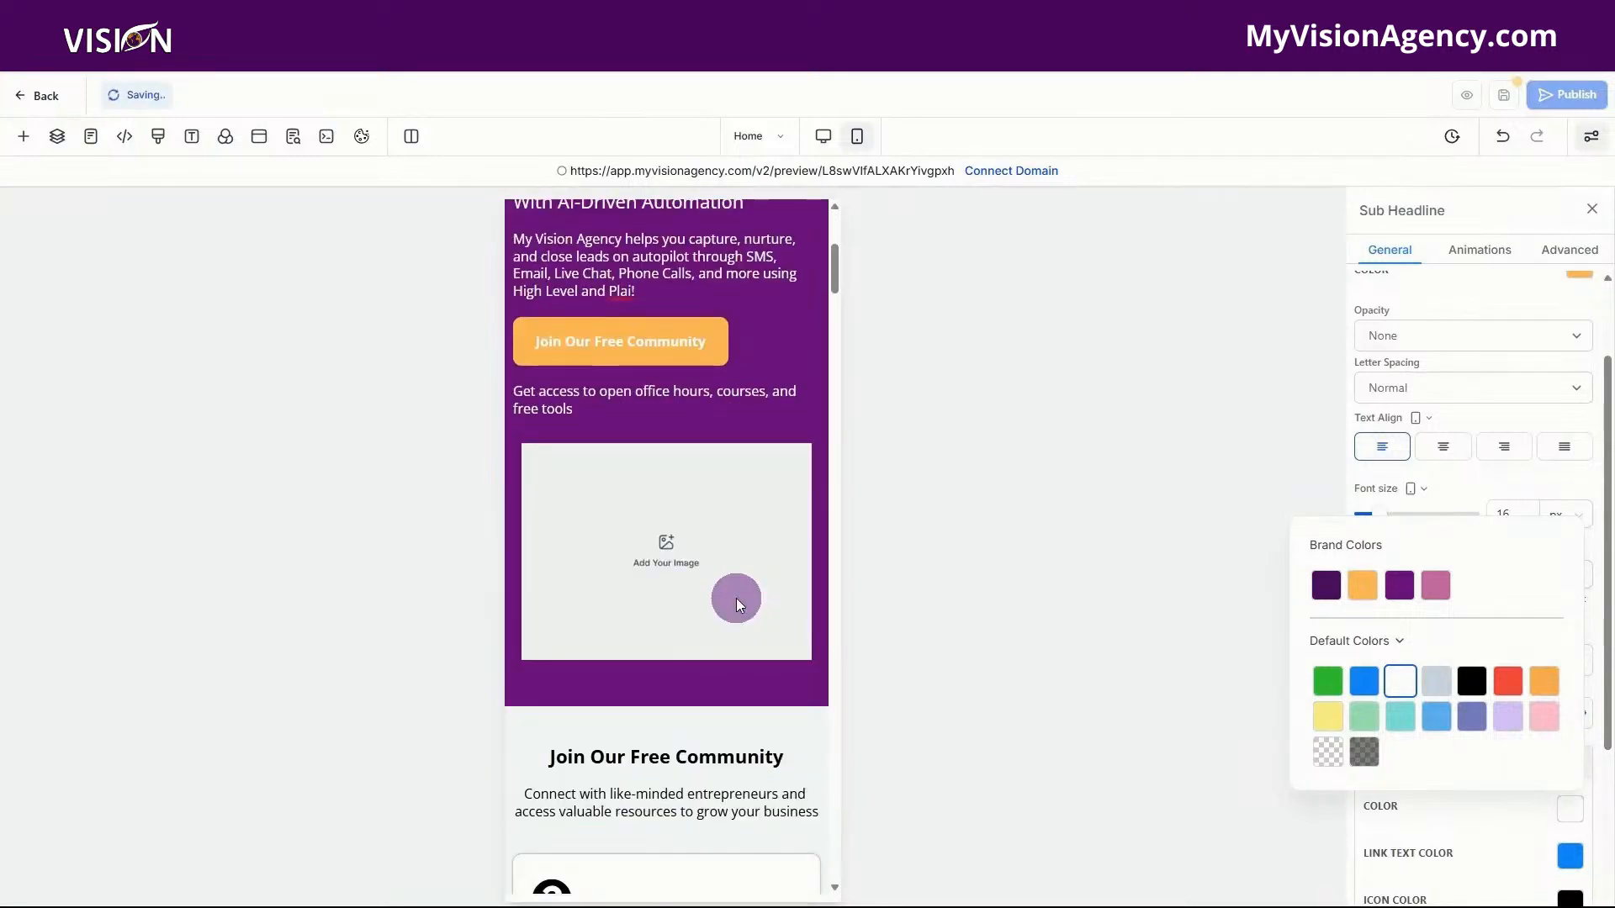
pyautogui.click(829, 139)
pyautogui.scroll(5, 1134, 551)
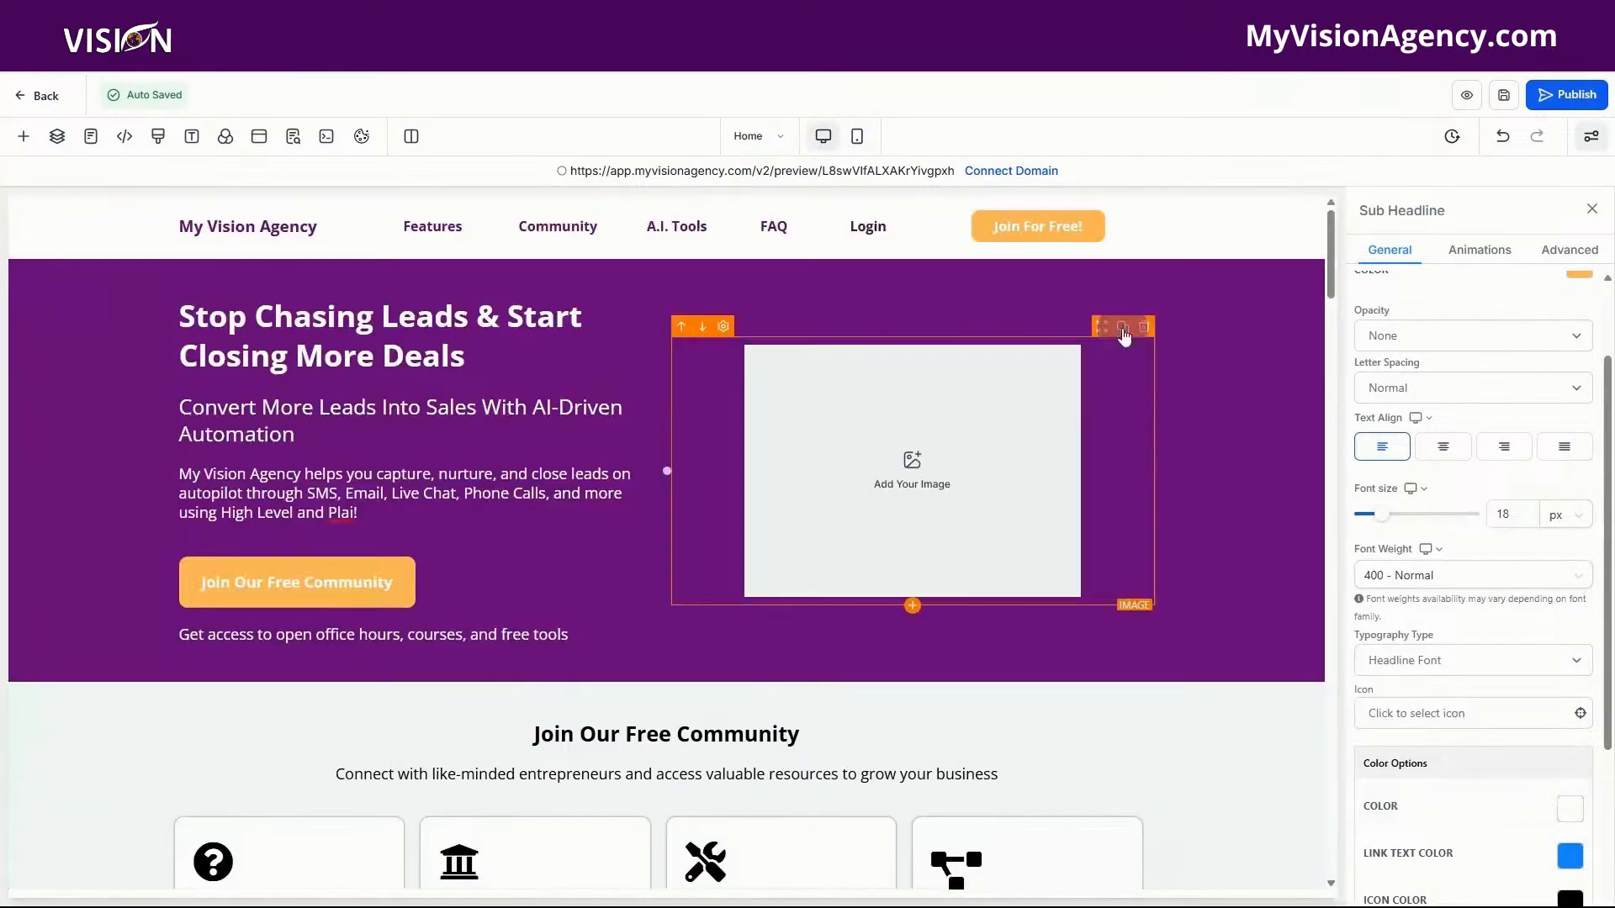
# - Review the desktop home page from the hero through the features, A.I. ads and FAQ sections and back up
pyautogui.scroll(-10, 1100, 667)
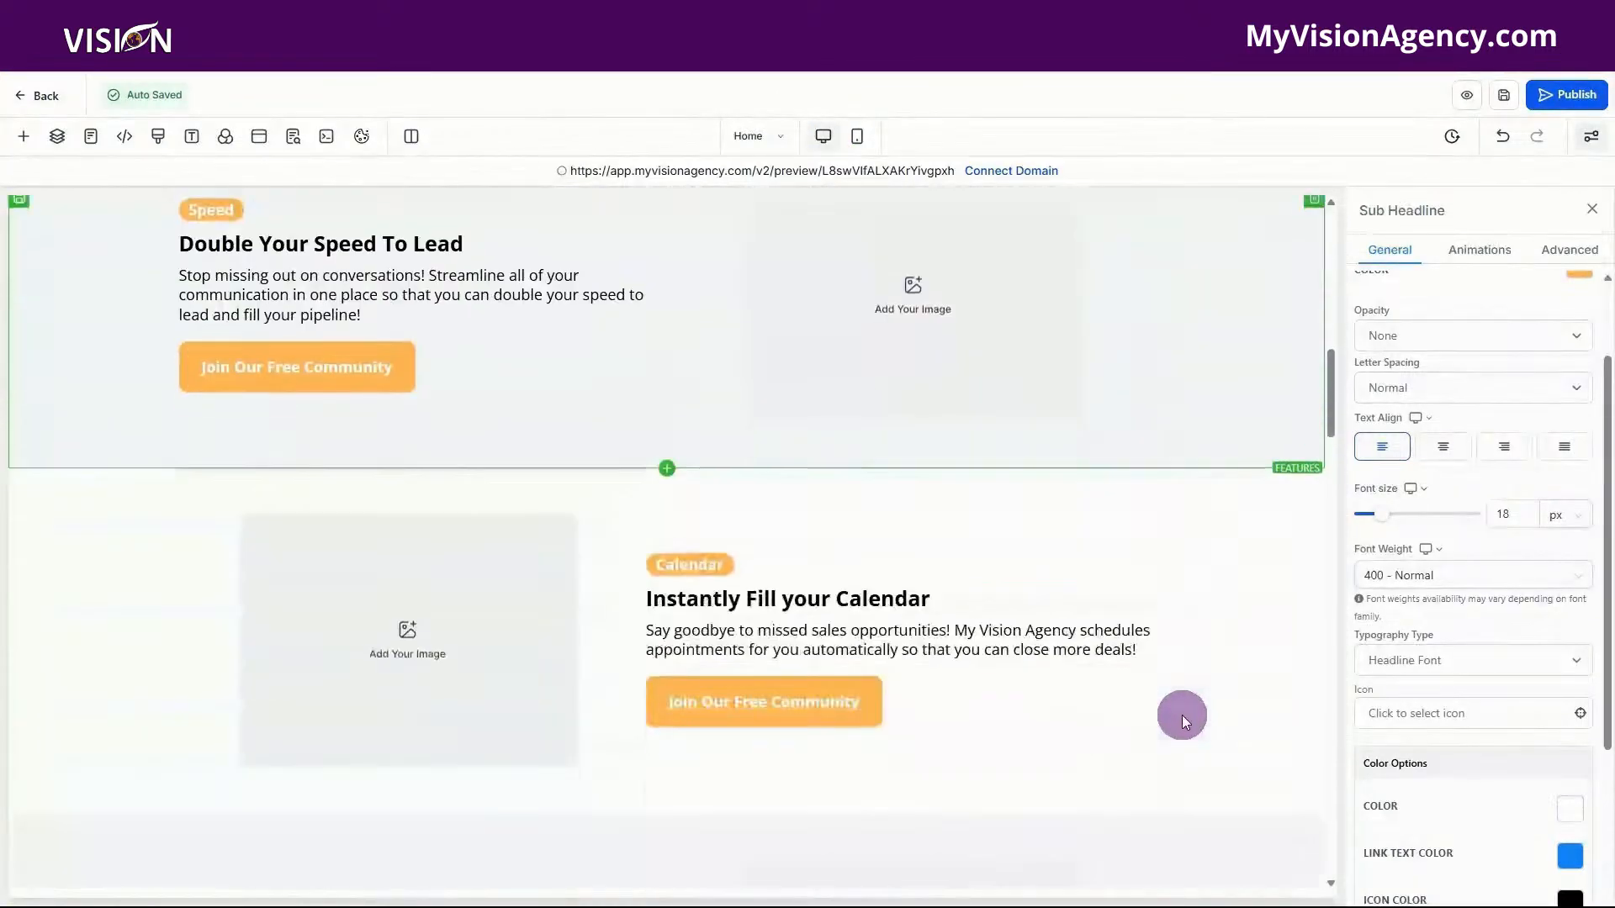
pyautogui.scroll(-10, 1182, 715)
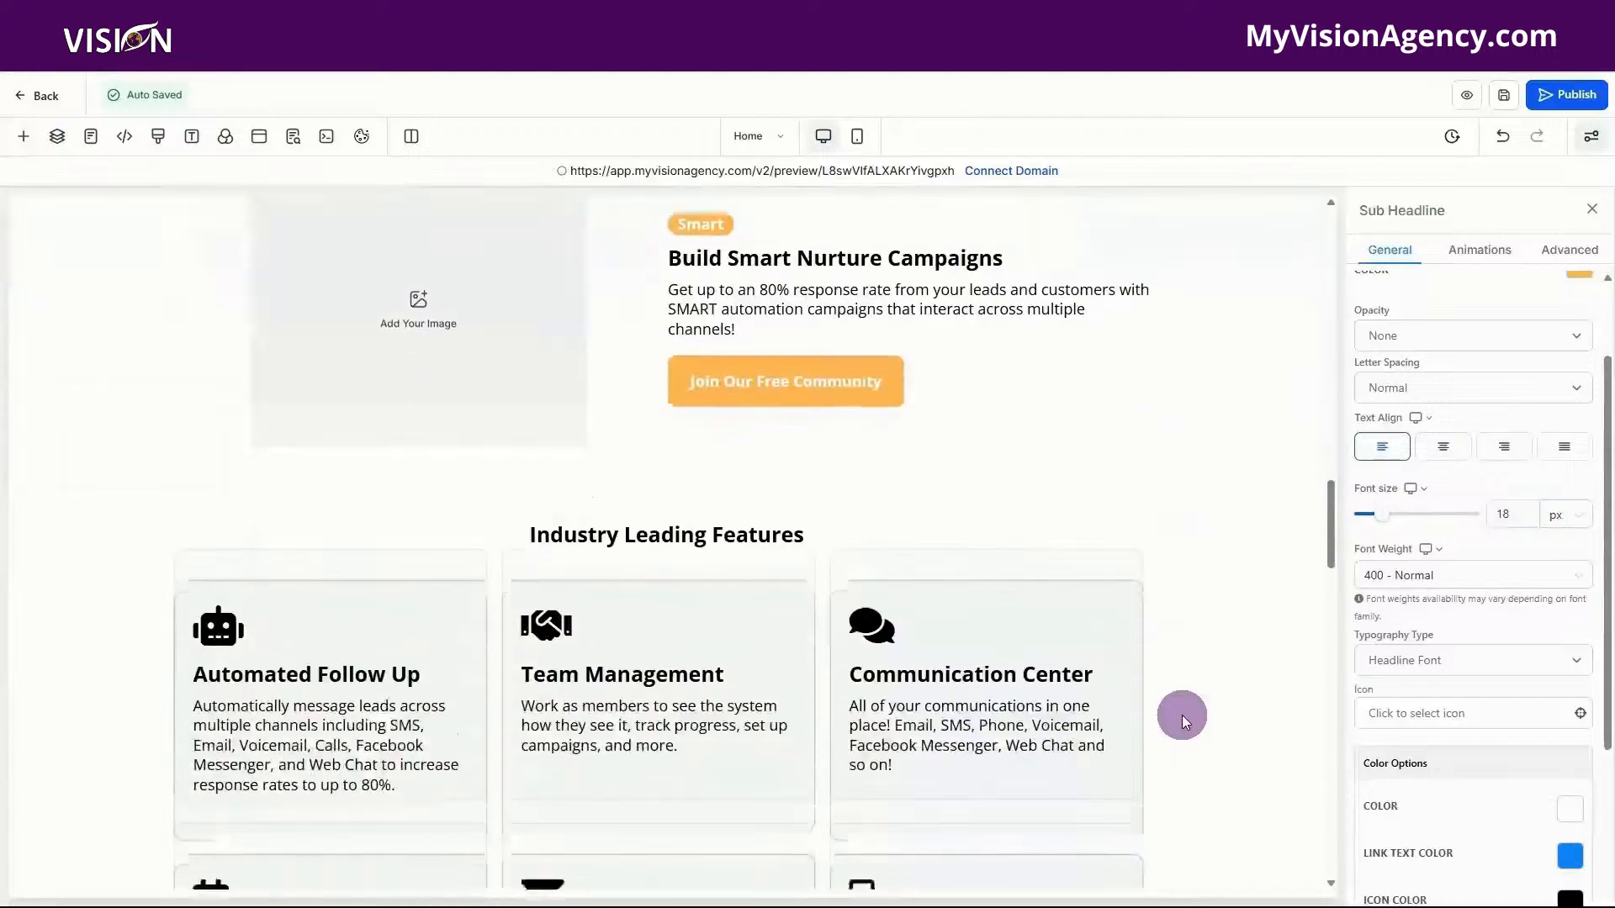
pyautogui.scroll(-10, 1182, 719)
pyautogui.scroll(-6, 1183, 715)
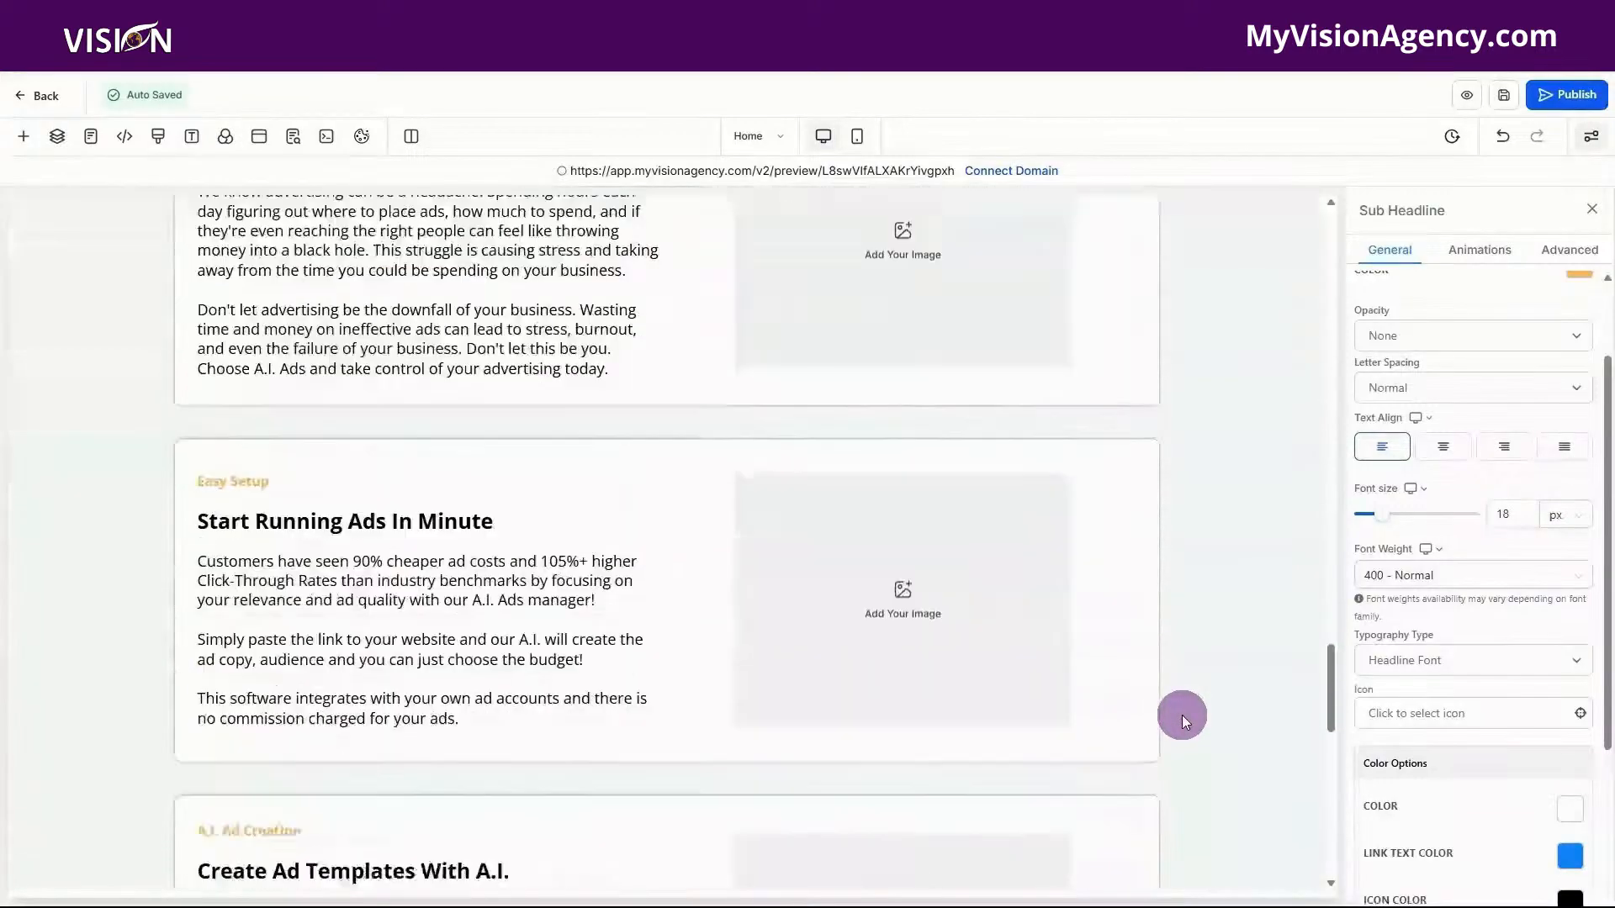
pyautogui.scroll(-4, 1183, 715)
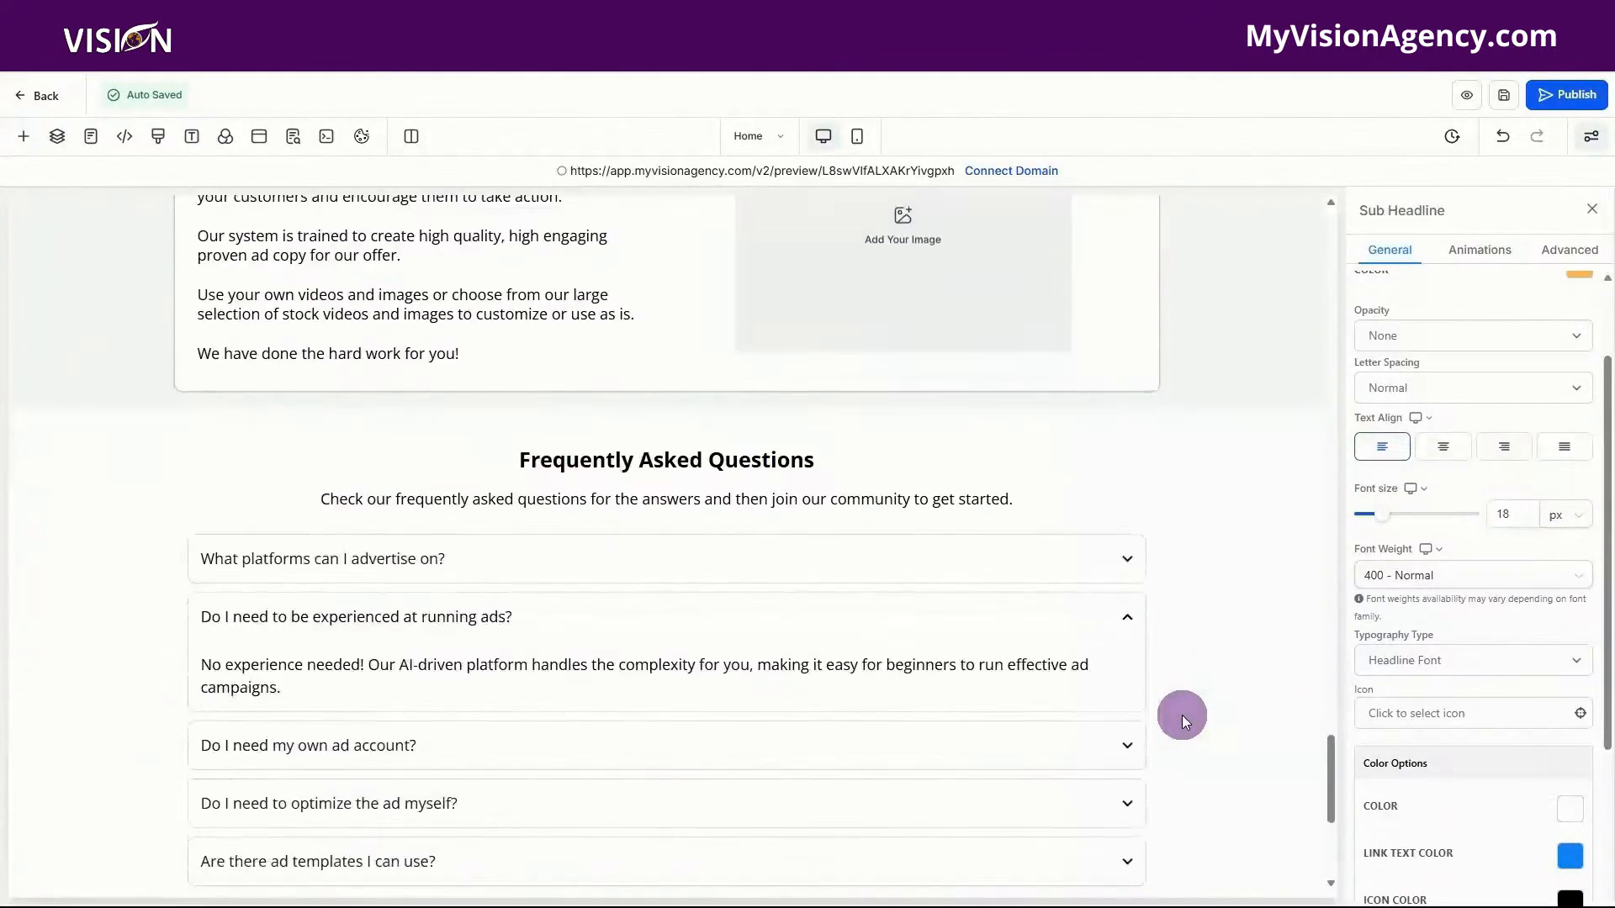
pyautogui.scroll(-5, 1183, 715)
pyautogui.scroll(4, 1206, 752)
pyautogui.scroll(6, 1204, 735)
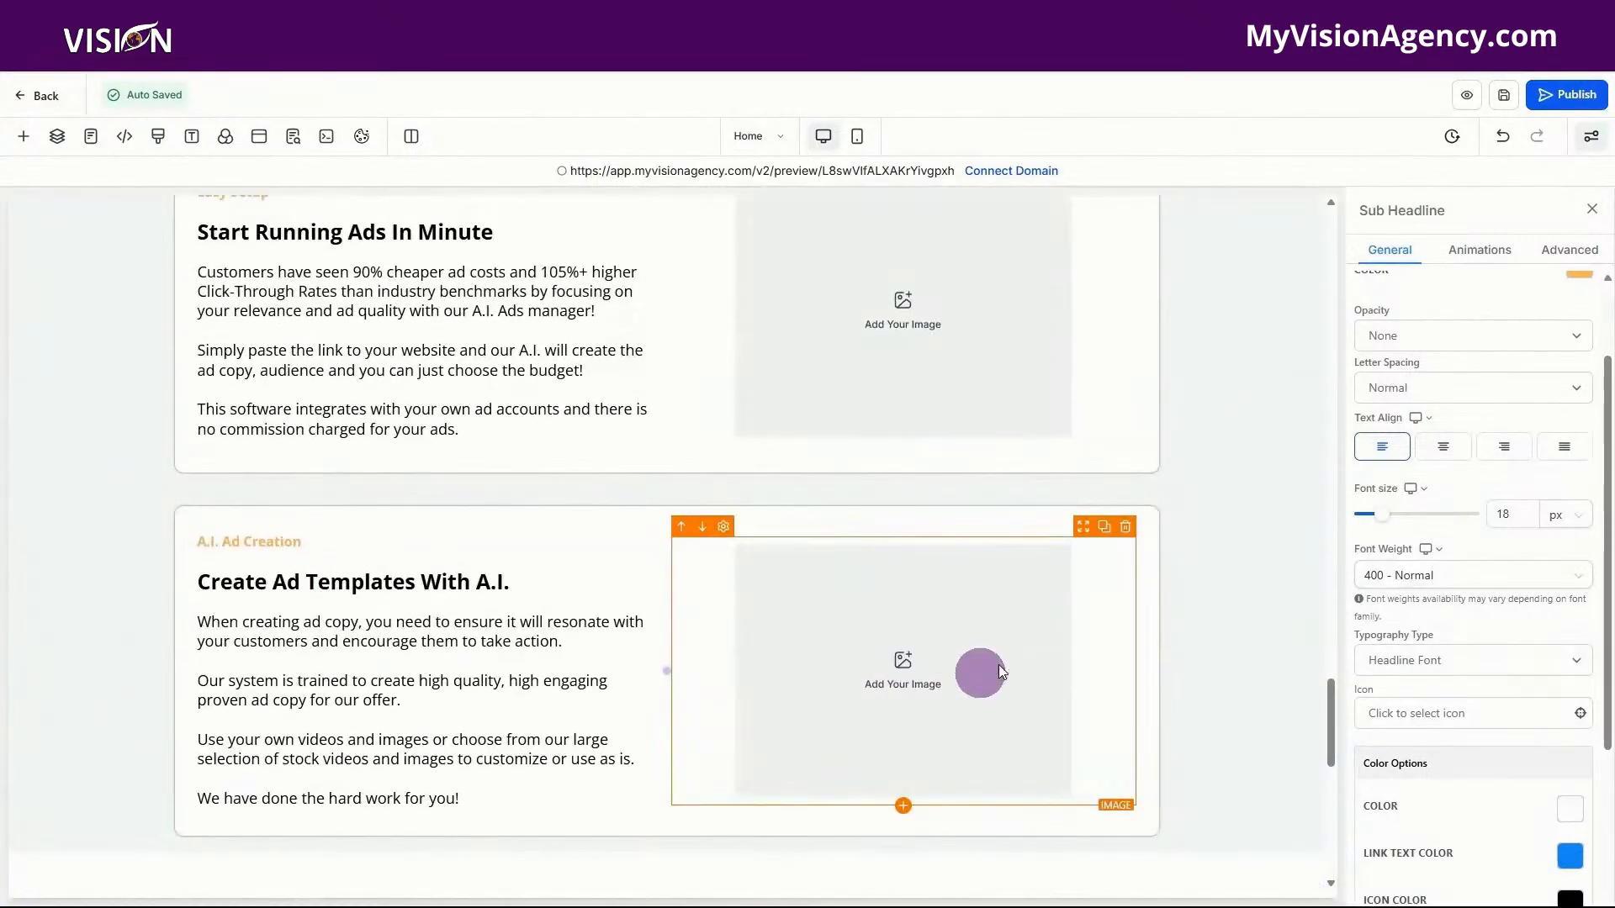
pyautogui.scroll(8, 1012, 613)
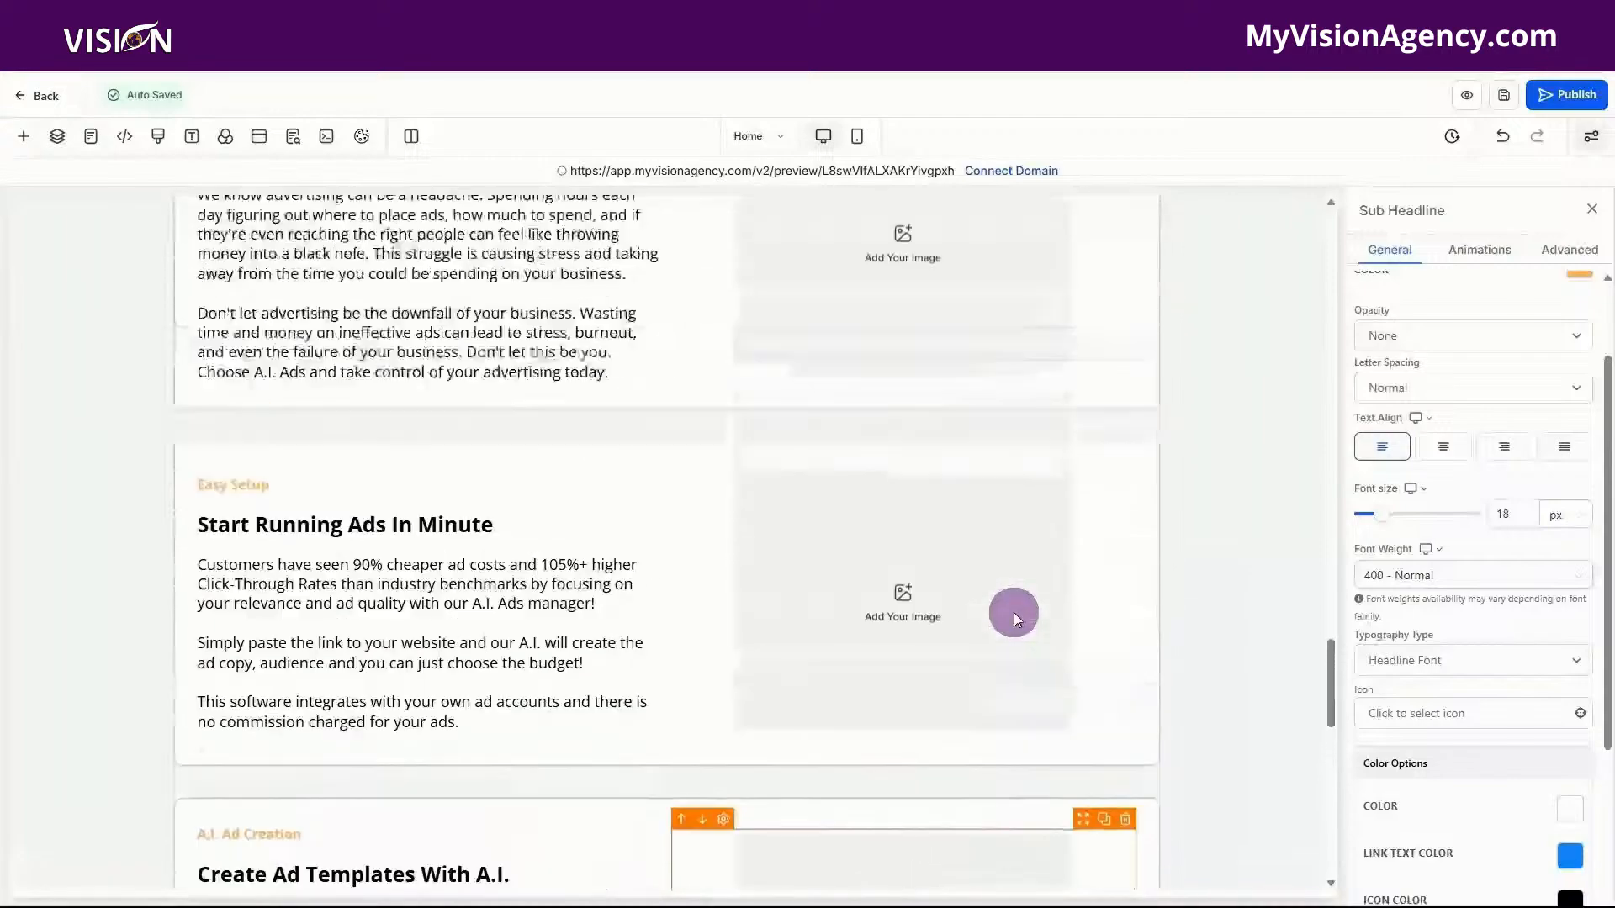
pyautogui.scroll(10, 1013, 612)
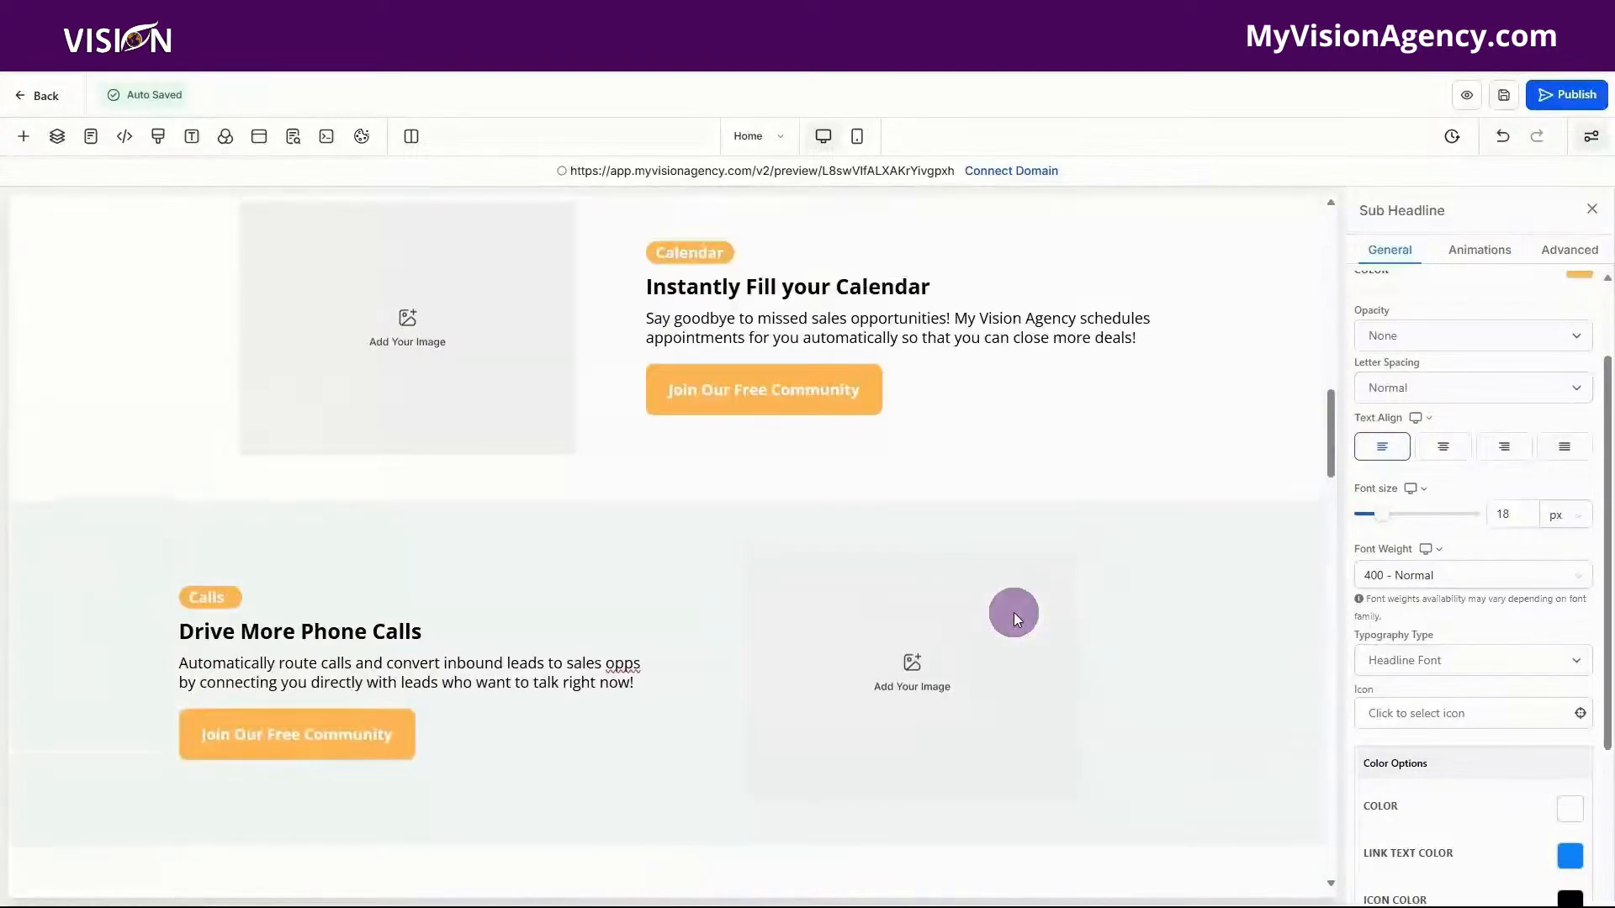
pyautogui.scroll(8, 1013, 612)
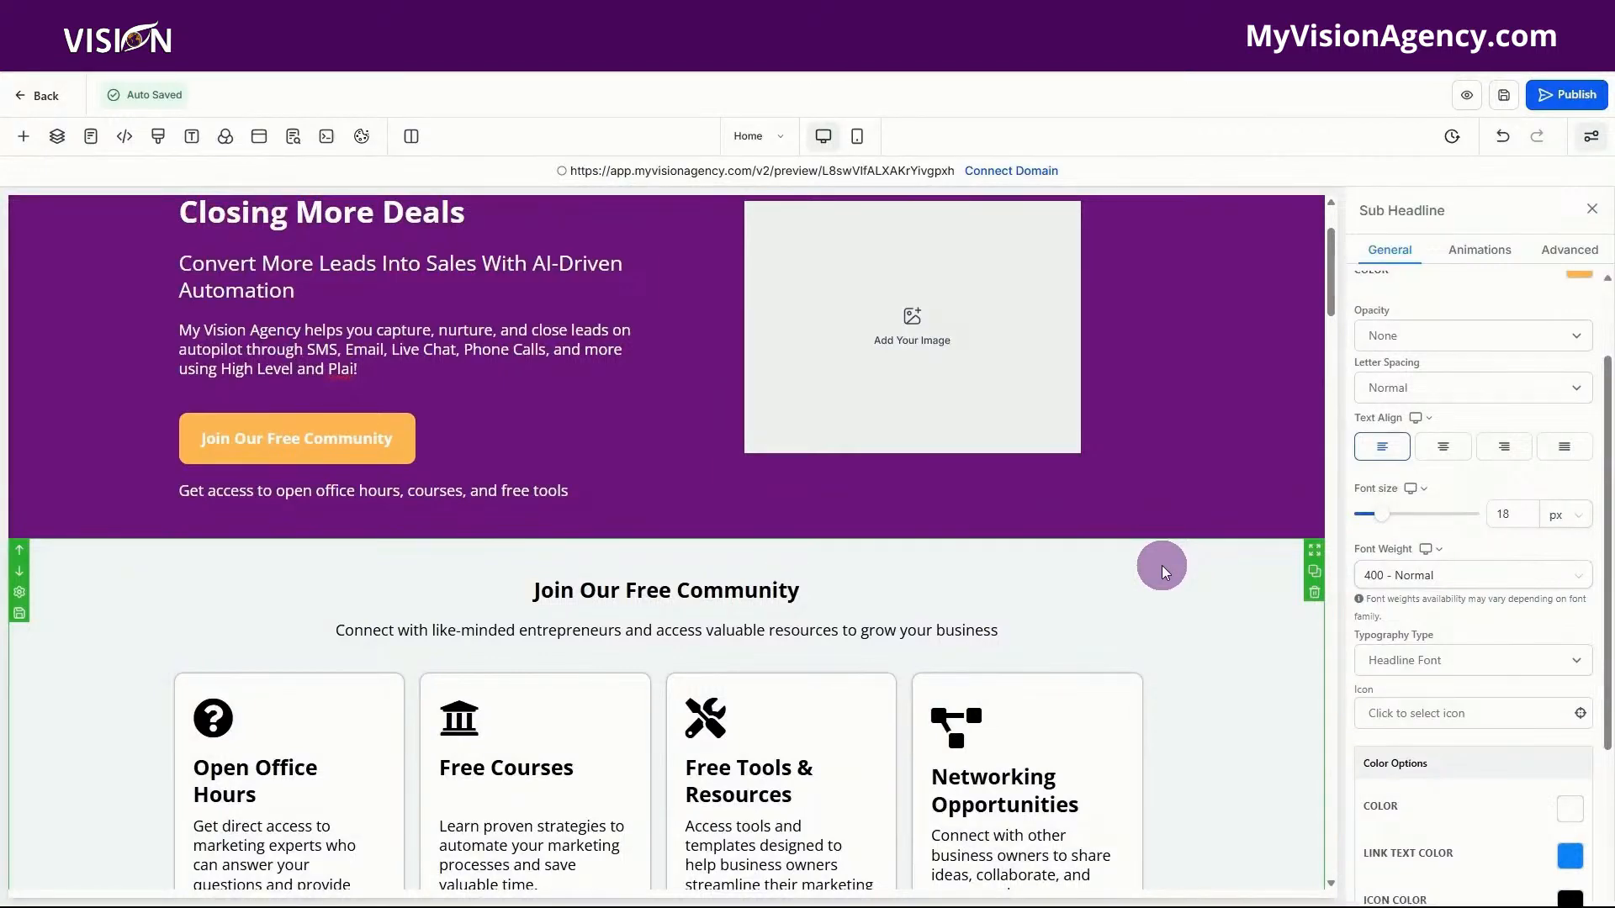
pyautogui.scroll(2, 1163, 565)
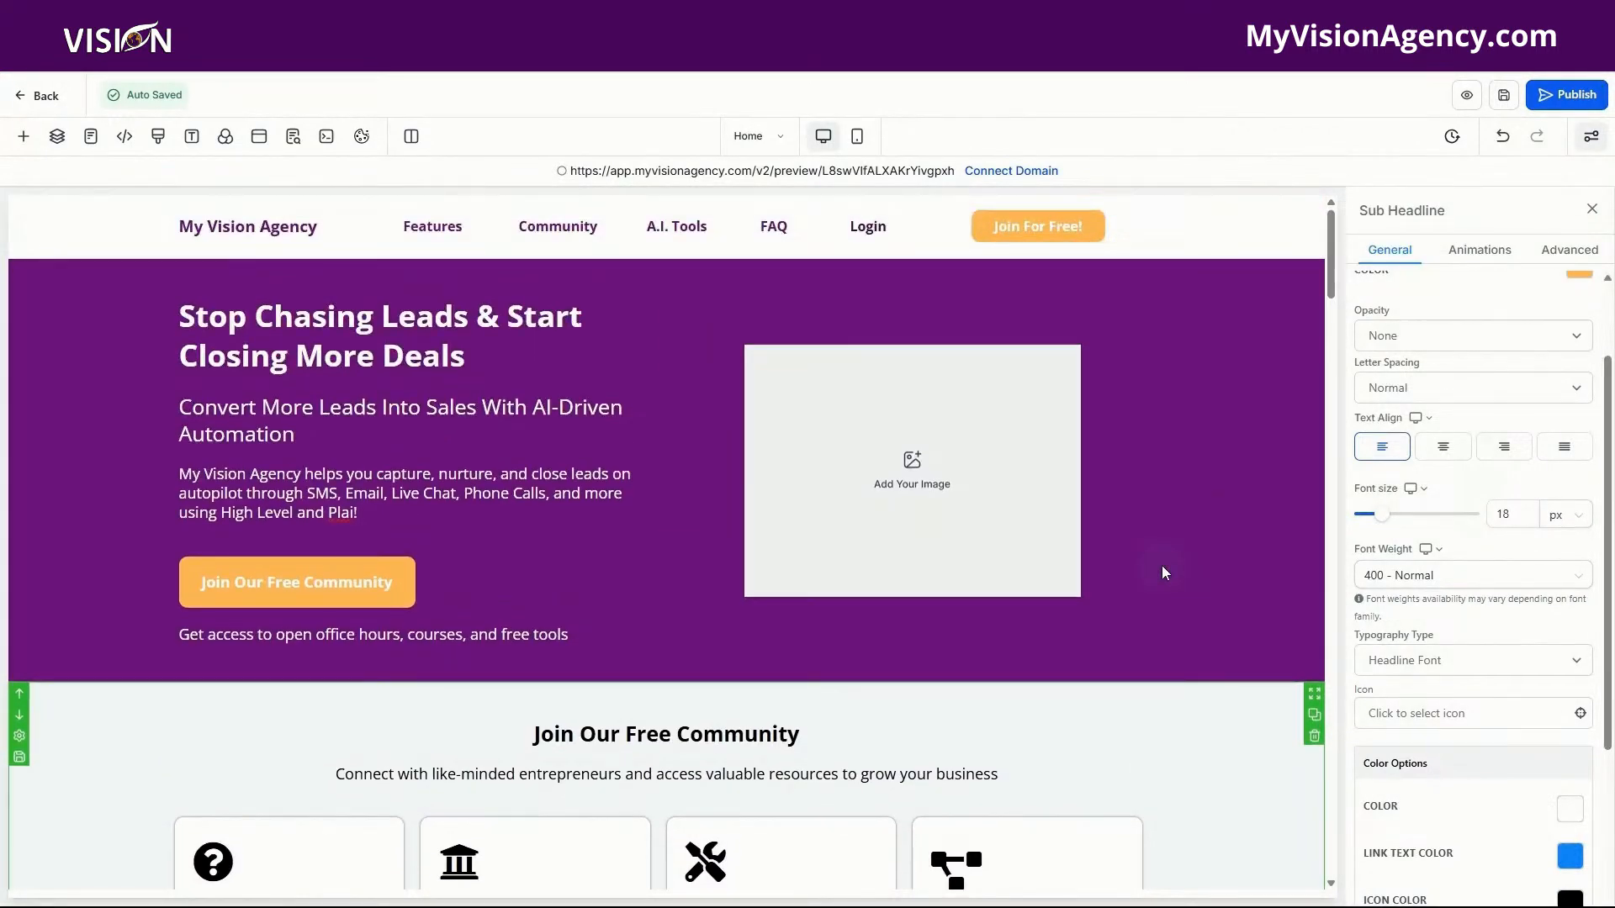
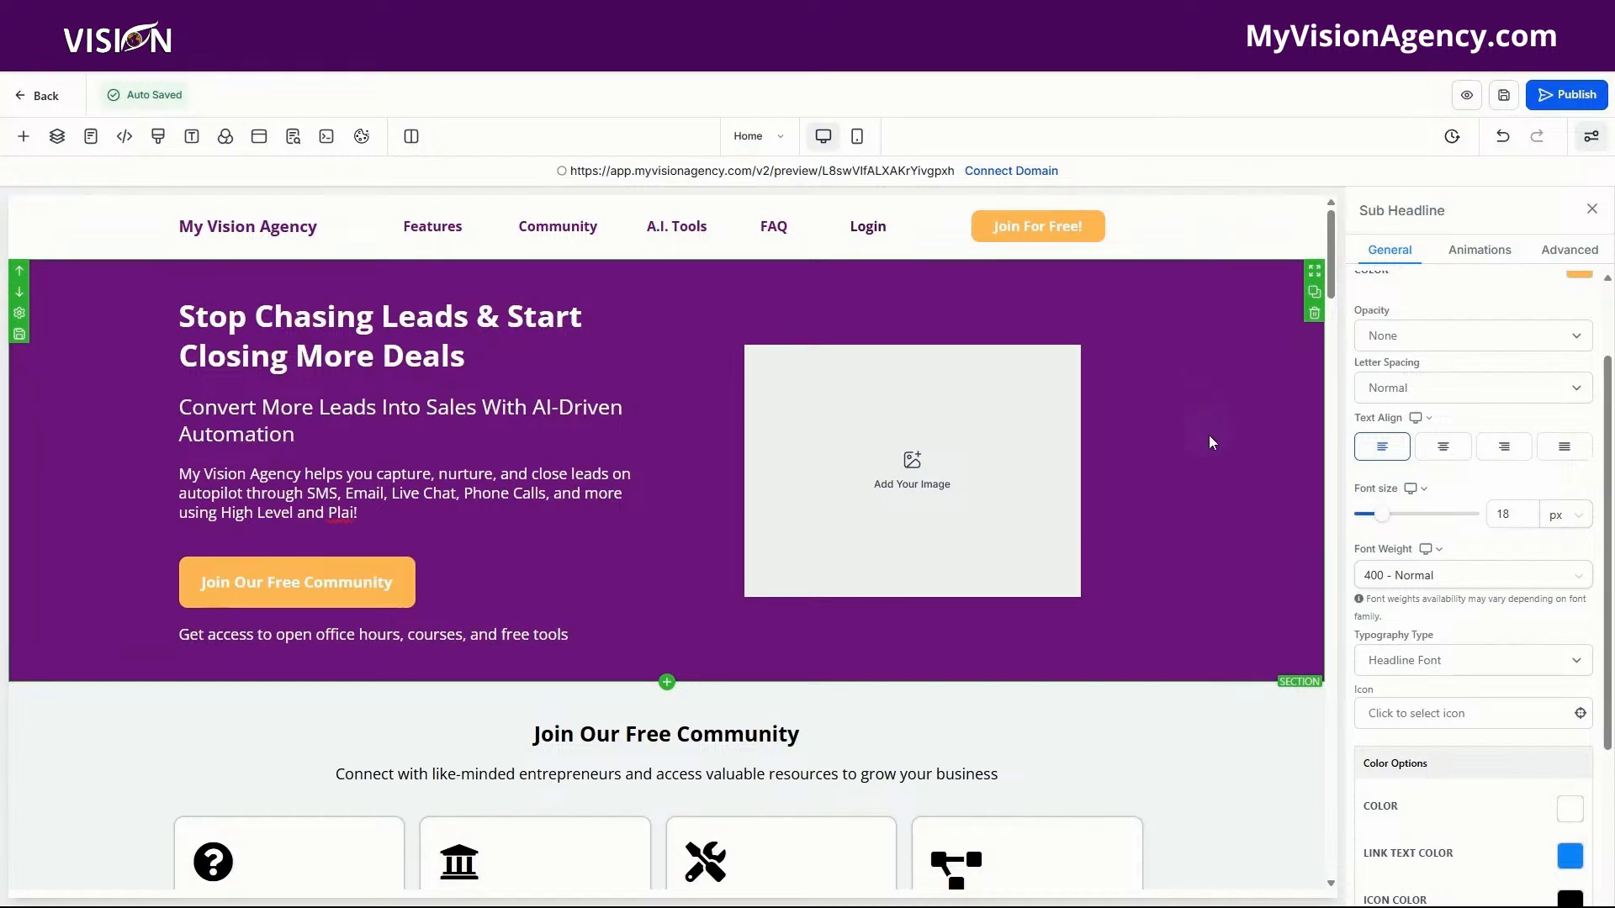
pyautogui.scroll(-2, 1209, 436)
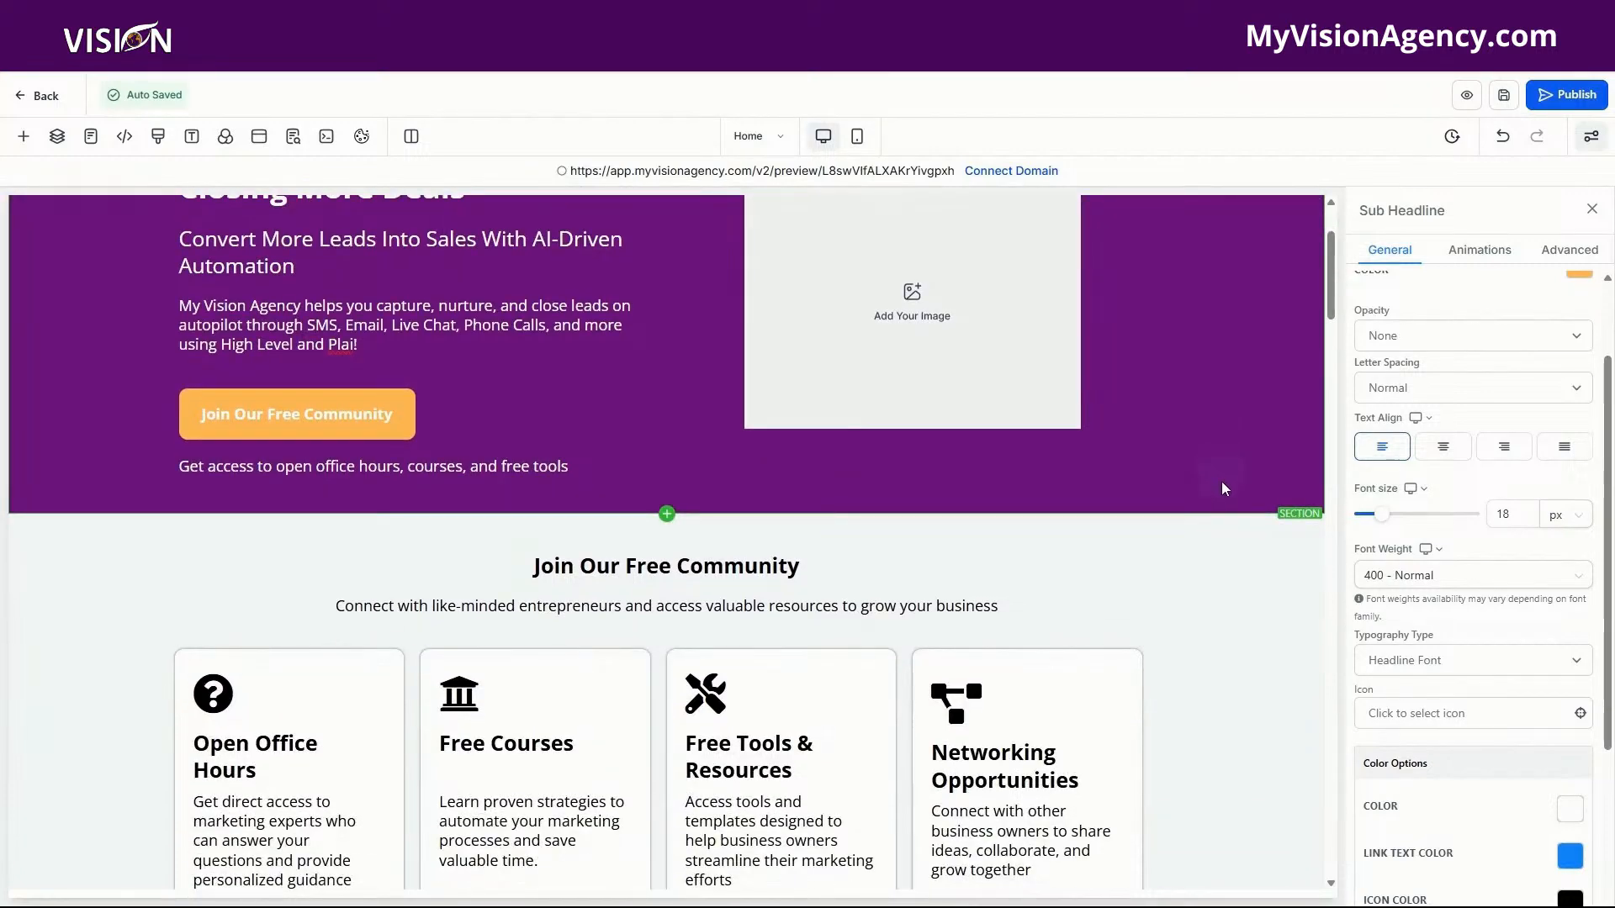
pyautogui.scroll(-1, 1221, 497)
pyautogui.scroll(-2, 1223, 506)
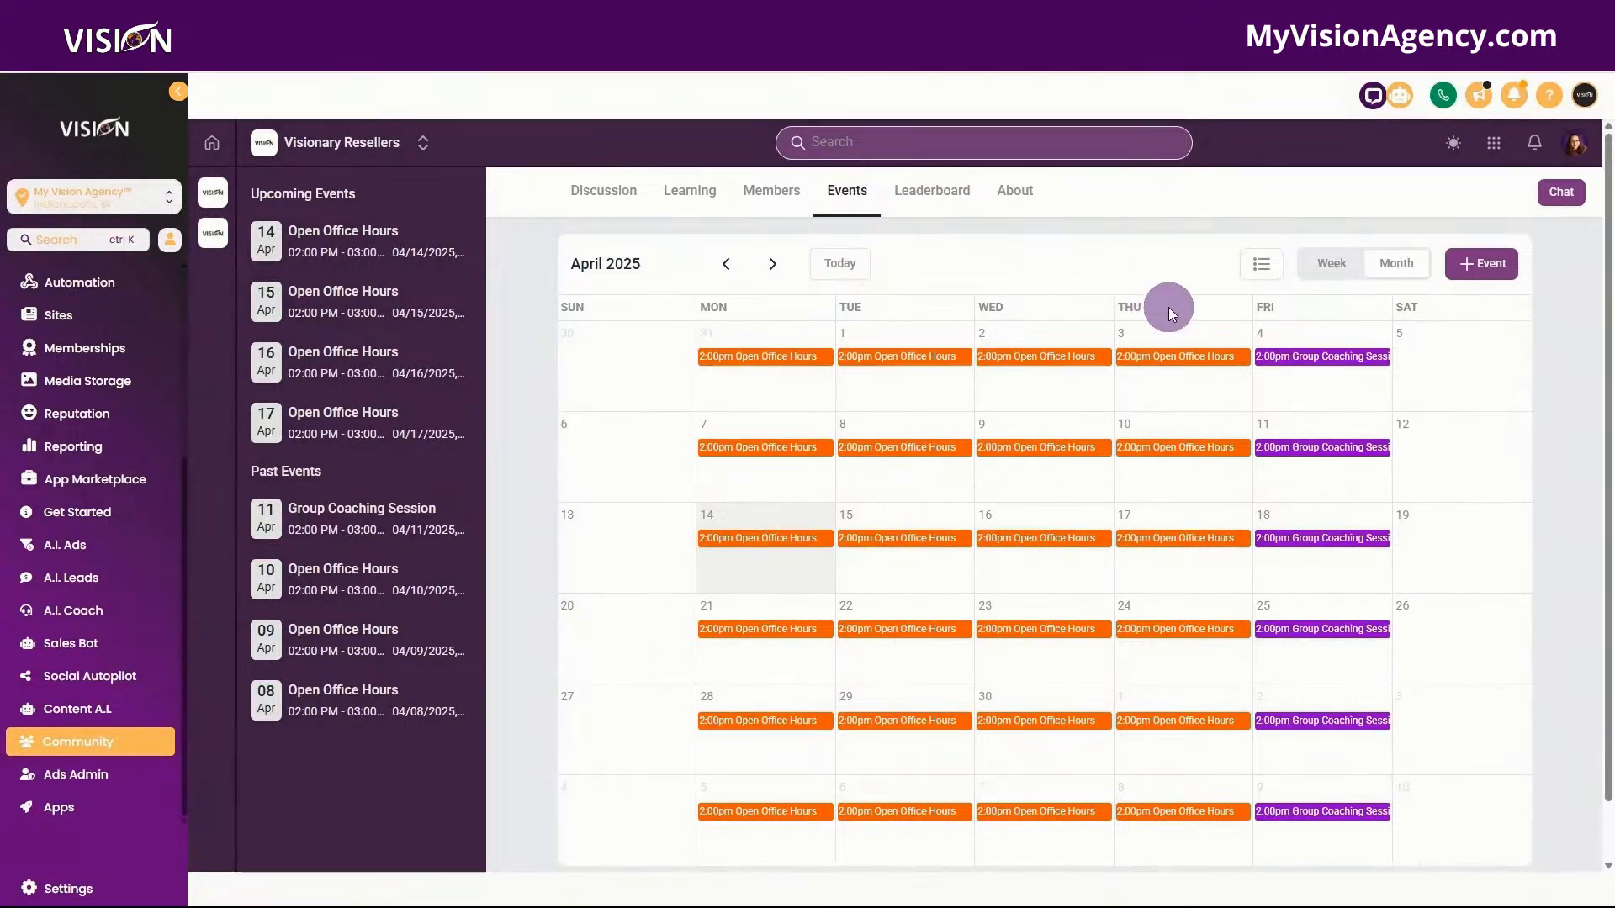
# - Look over the community's April 2025 events calendar and the benefits and sign-up form on the free community page
pyautogui.click(807, 543)
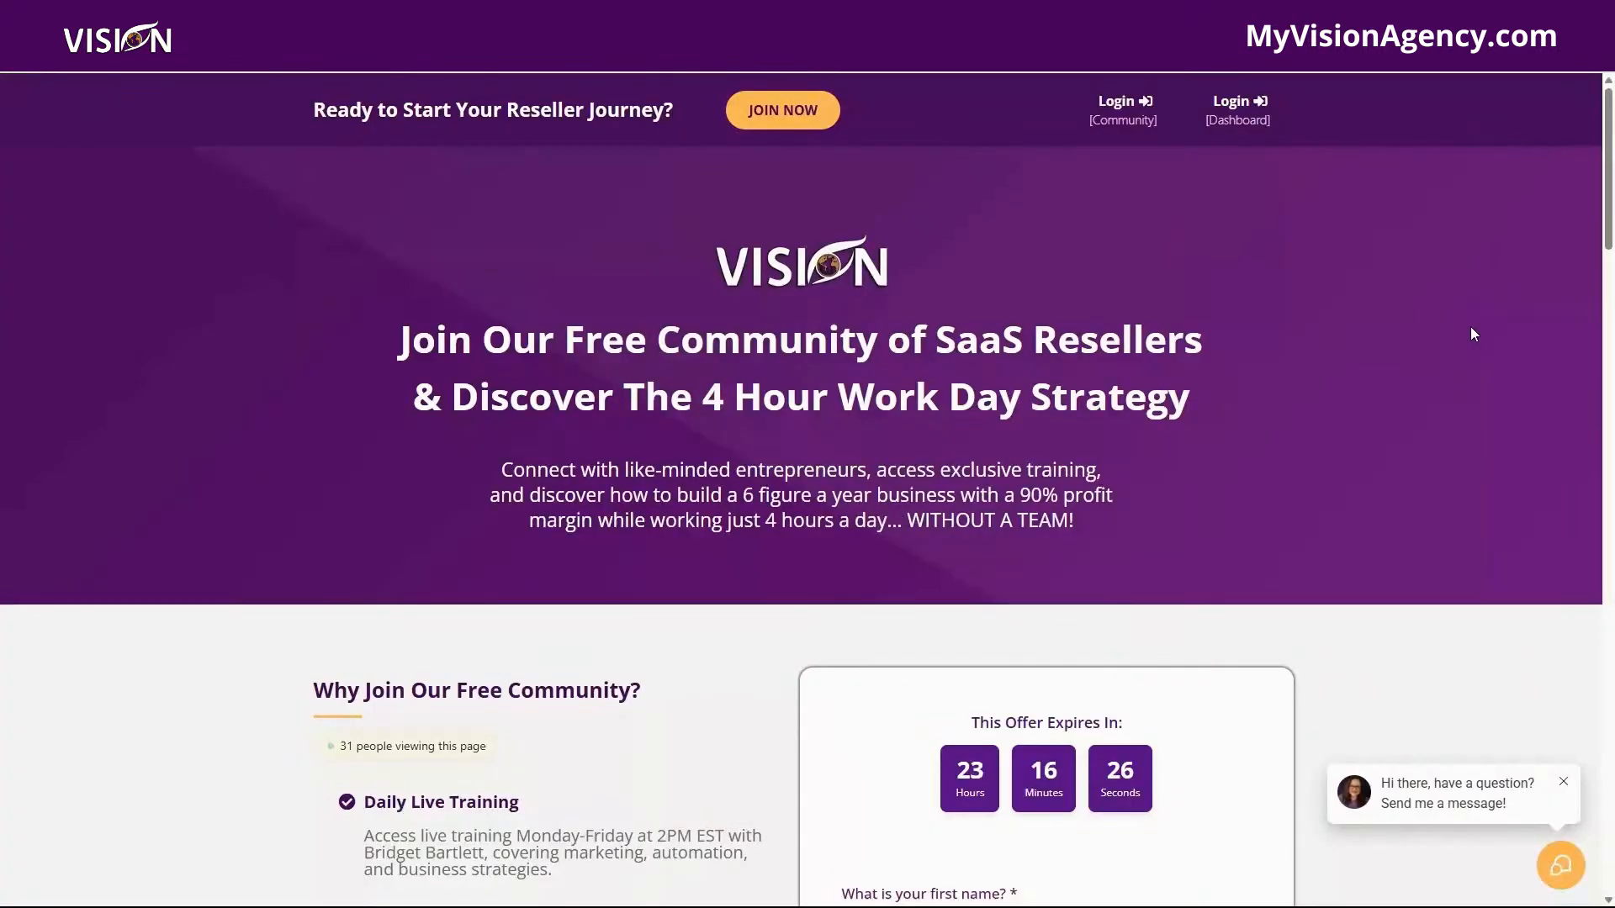
pyautogui.scroll(-3, 1474, 334)
pyautogui.scroll(-3, 1474, 334)
pyautogui.click(1472, 330)
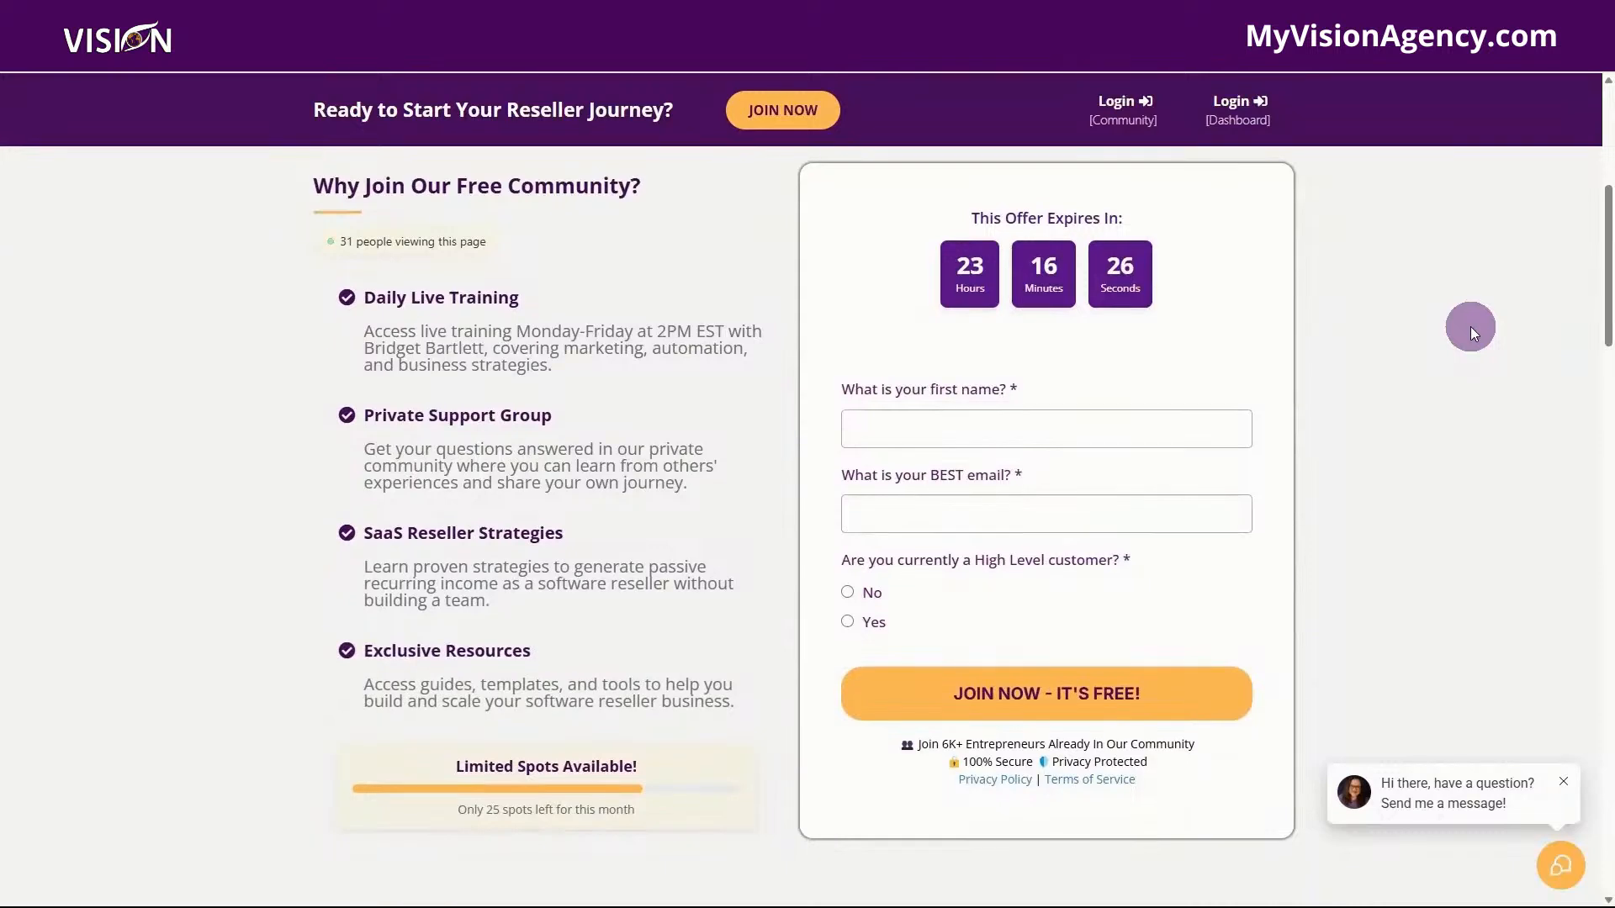